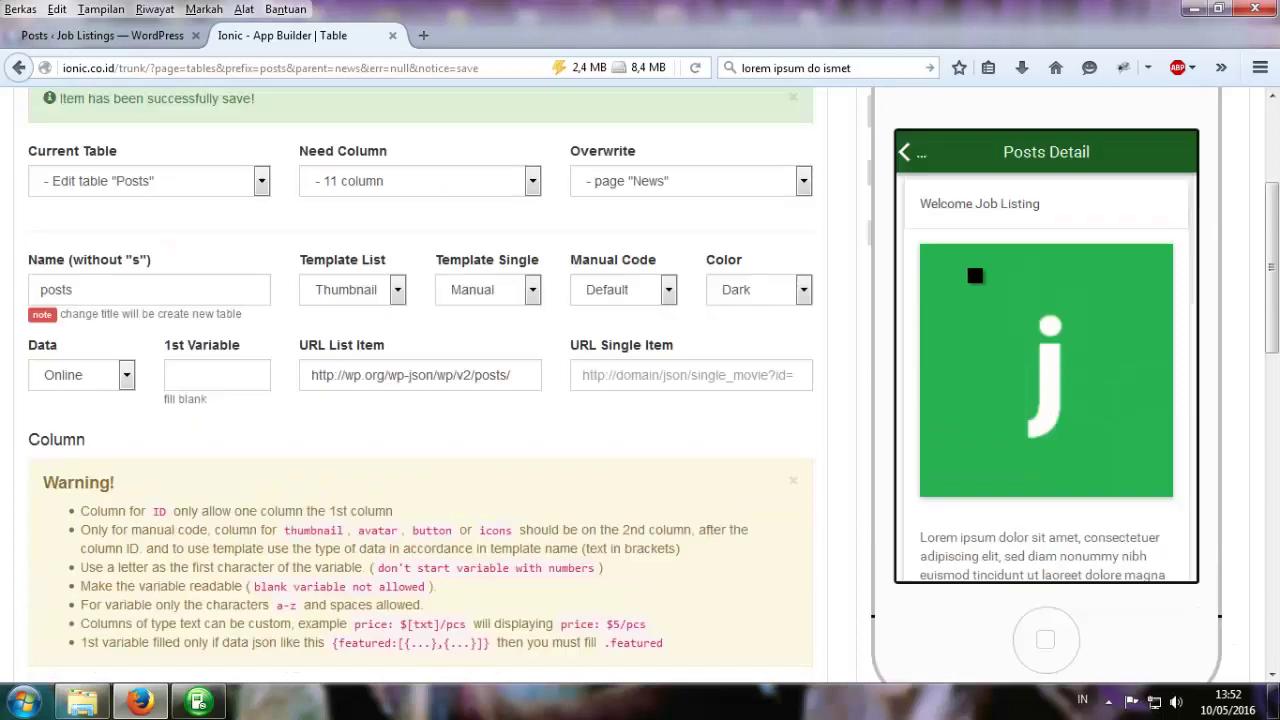
Set the Posts table's single template to Heroes 2 (title + images + button) and save the table.
scroll(1021, 340, down, 5)
scroll(1021, 359, down, 5)
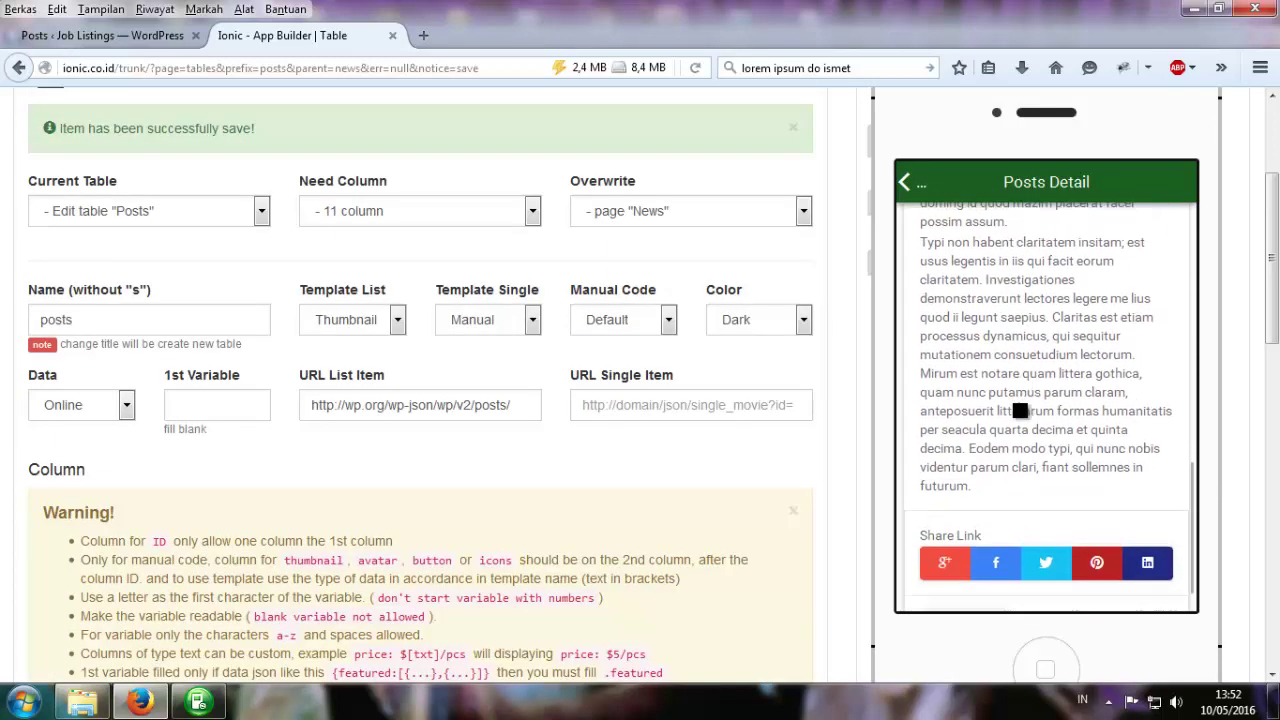
scroll(1020, 320, up, 10)
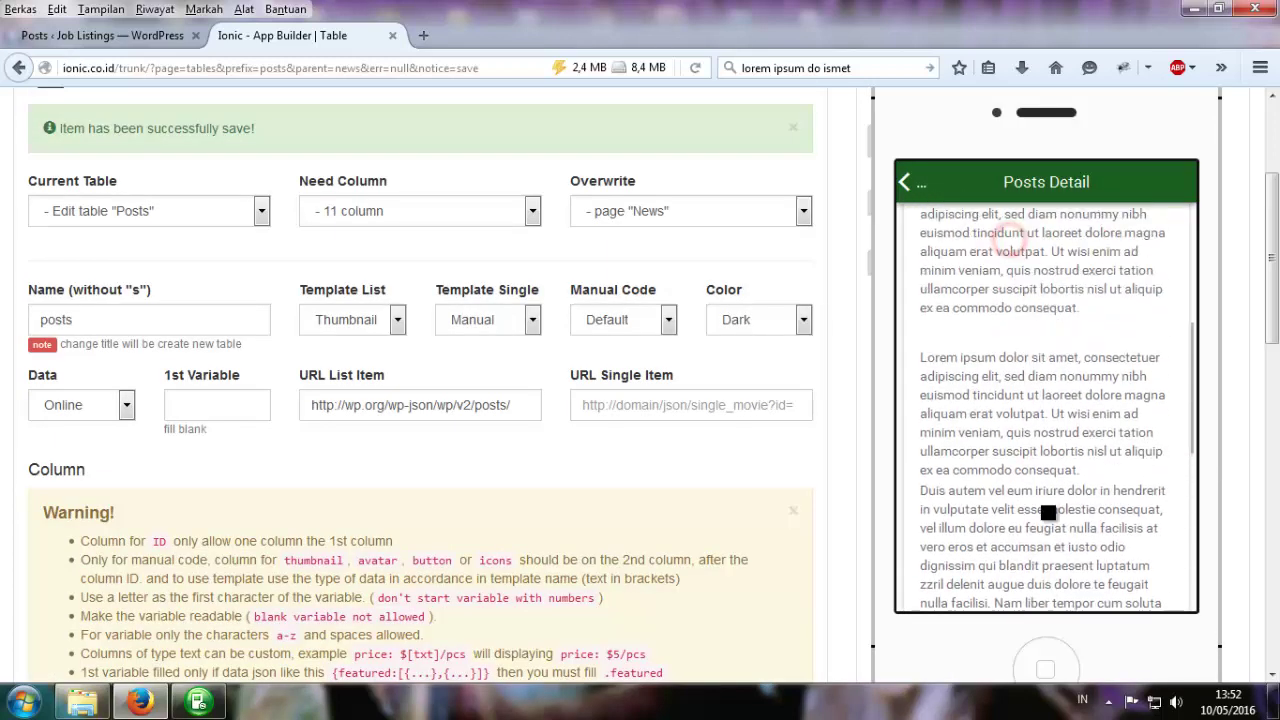
click(497, 327)
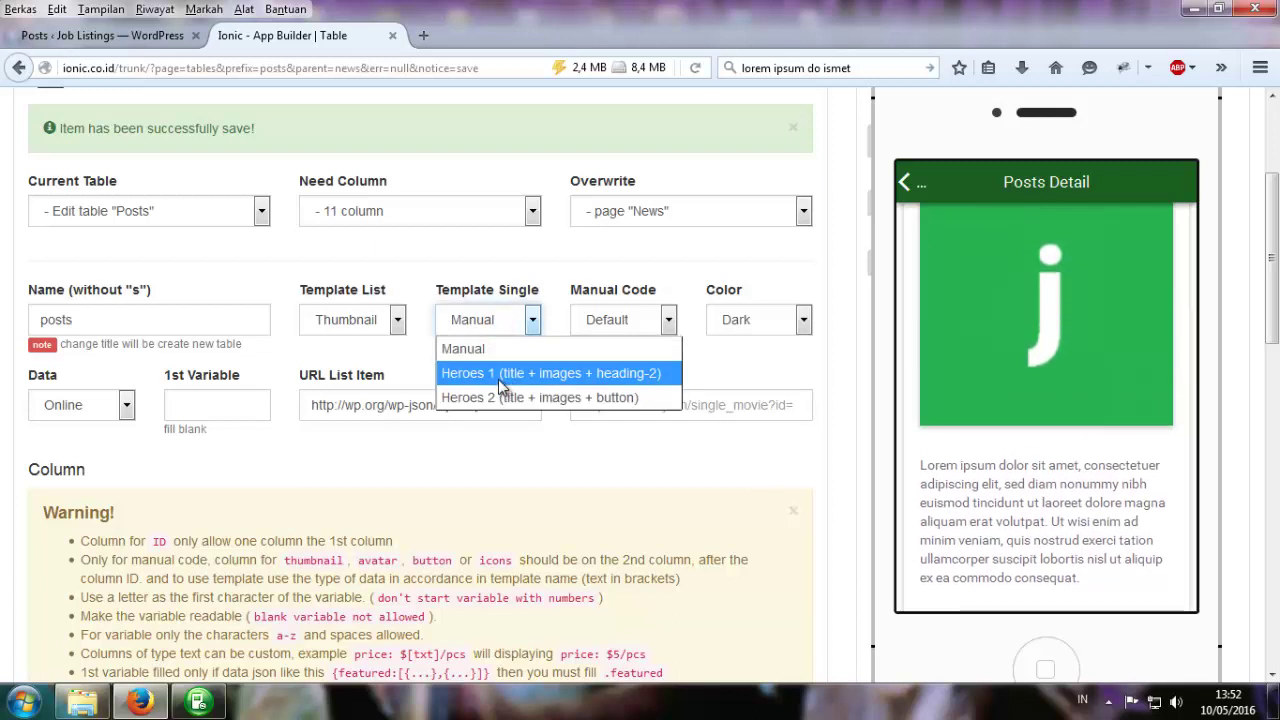
click(499, 376)
click(505, 320)
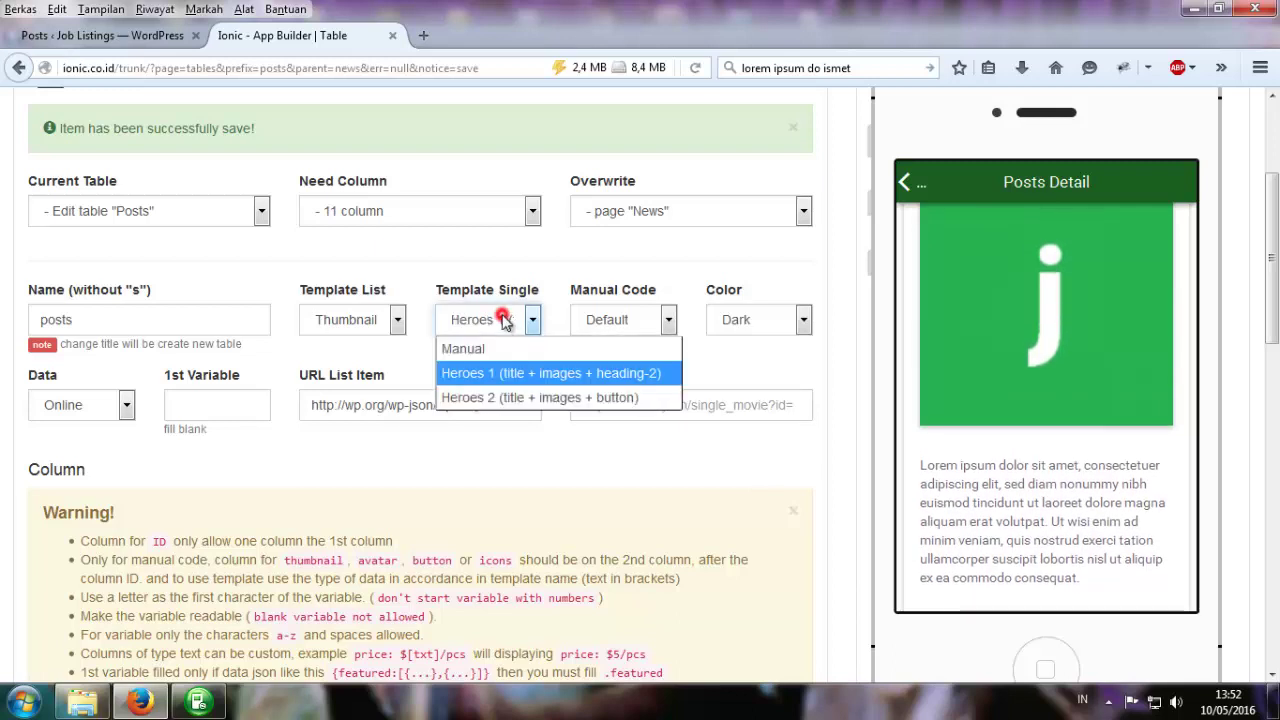
click(503, 397)
scroll(389, 525, down, 8)
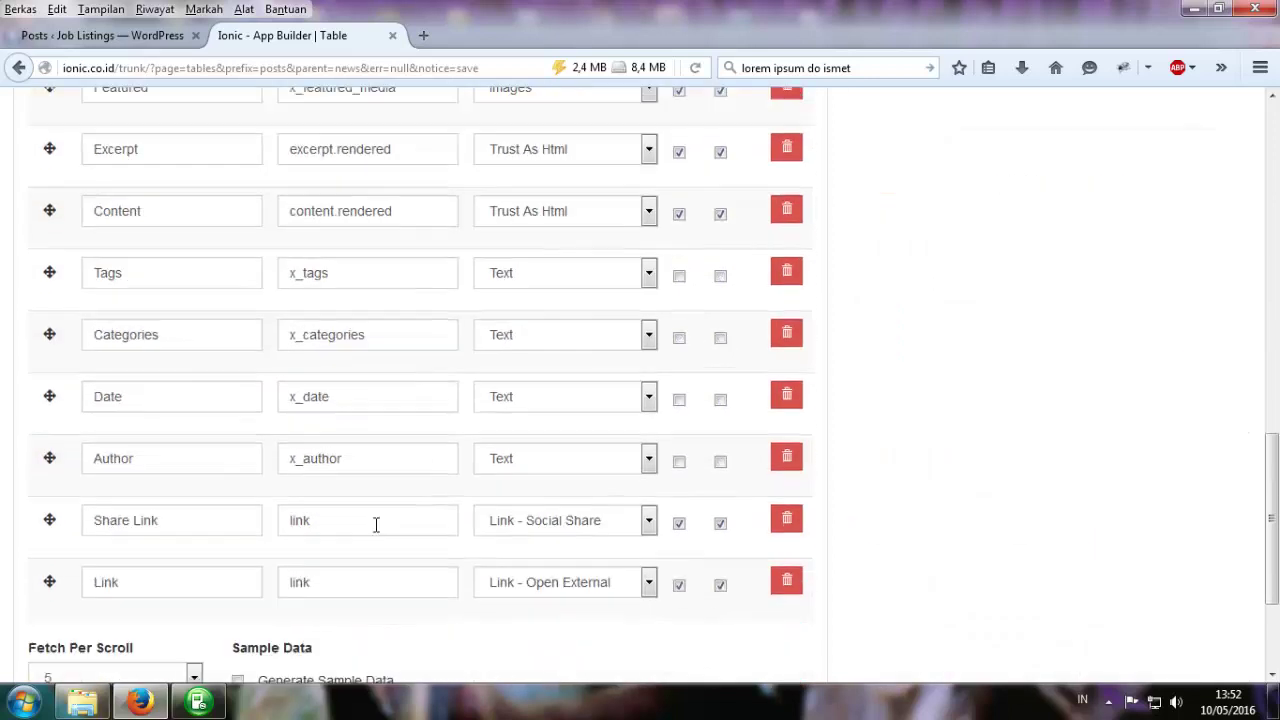
scroll(376, 524, down, 3)
click(46, 532)
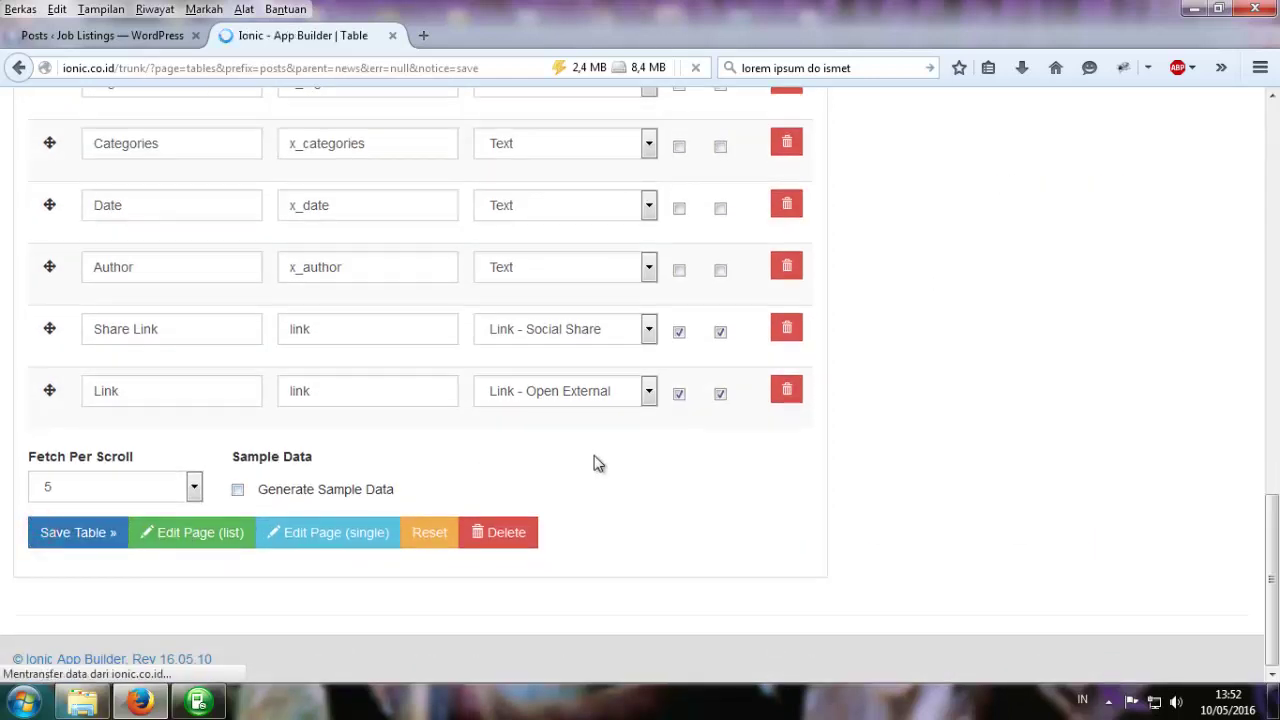
Open the Welcome Job Listing post in the emulator and examine its Heroes 2 detail page down to the share links.
scroll(657, 466, down, 3)
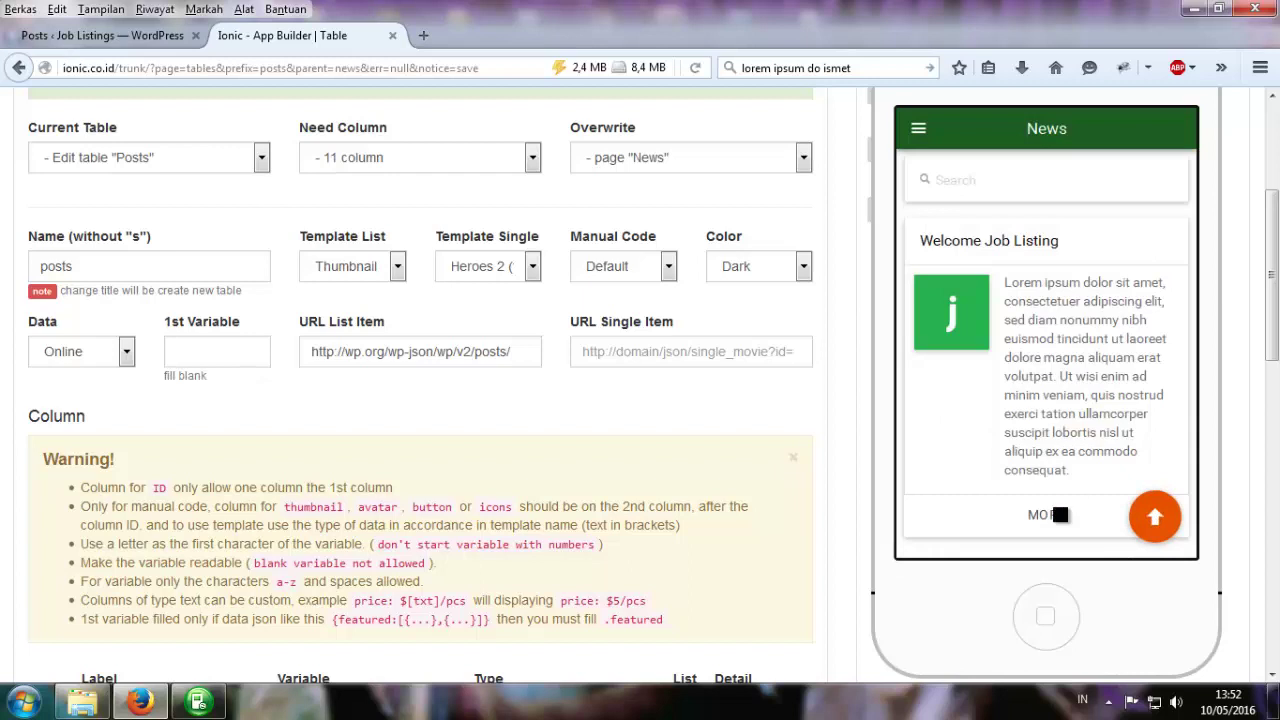
click(1060, 514)
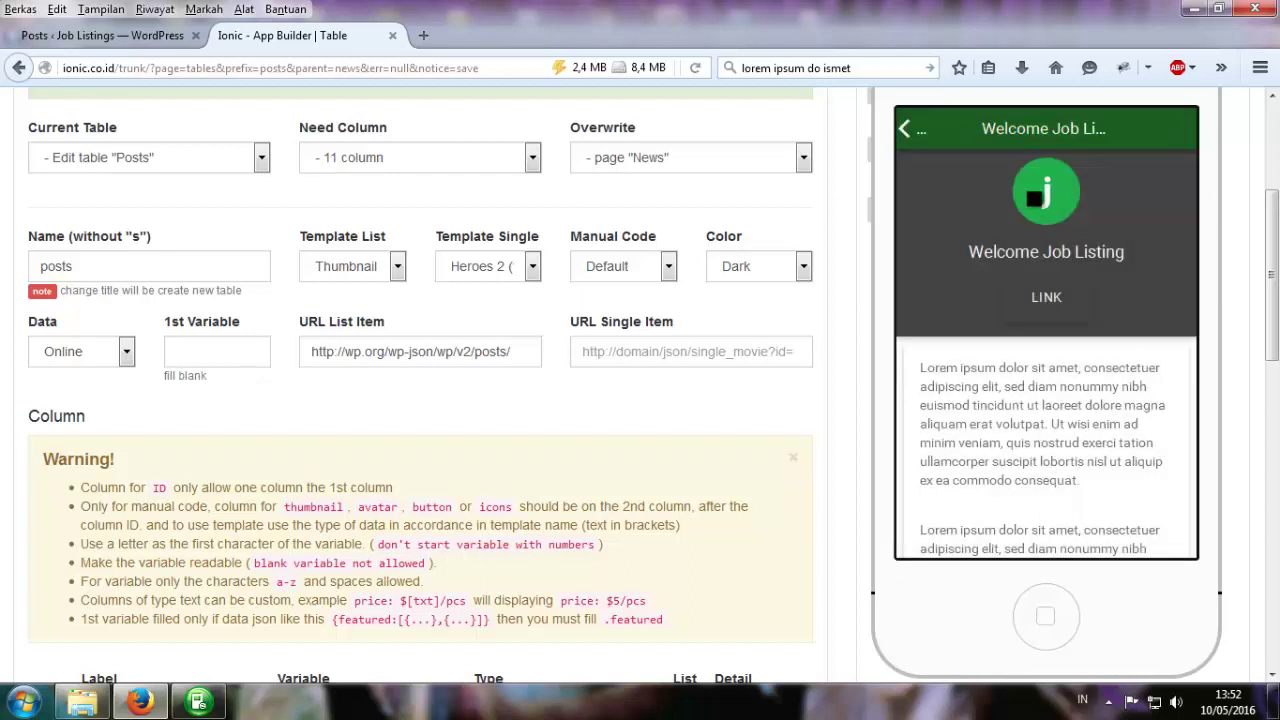
drag(1073, 501, 1057, 306)
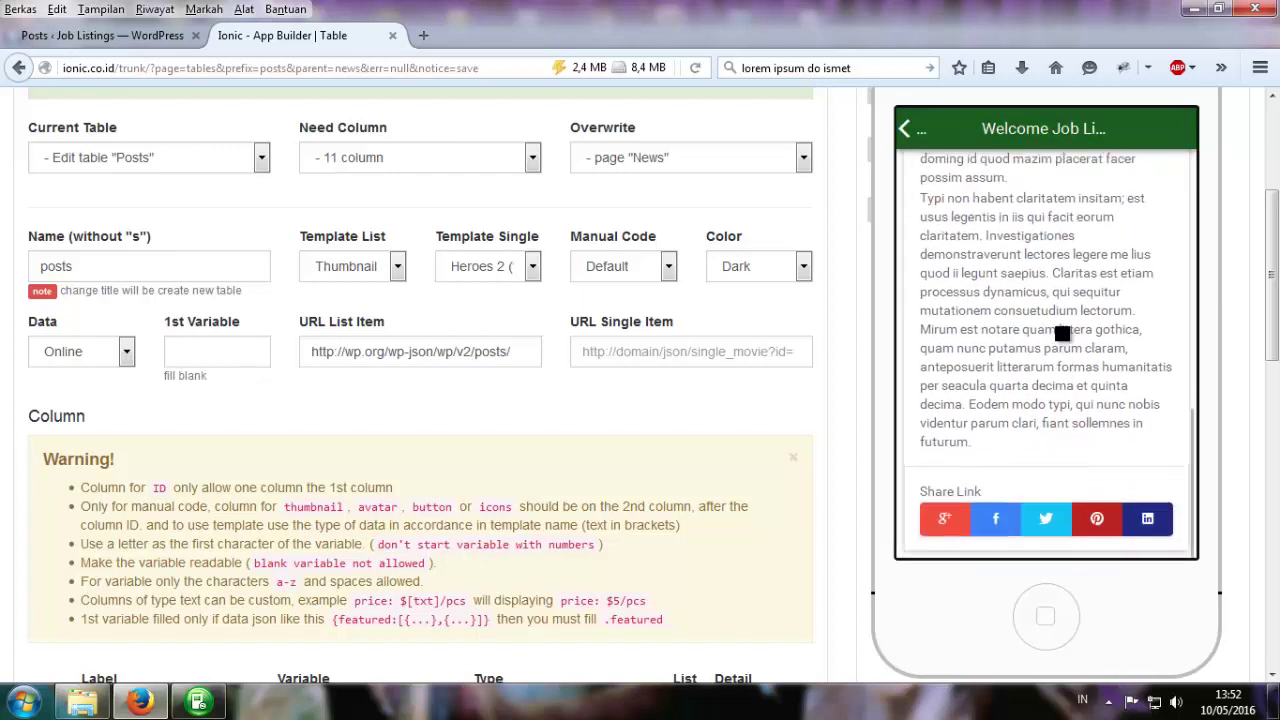
Set the Posts table's color to Balanced-900 and save the table.
scroll(765, 445, down, 10)
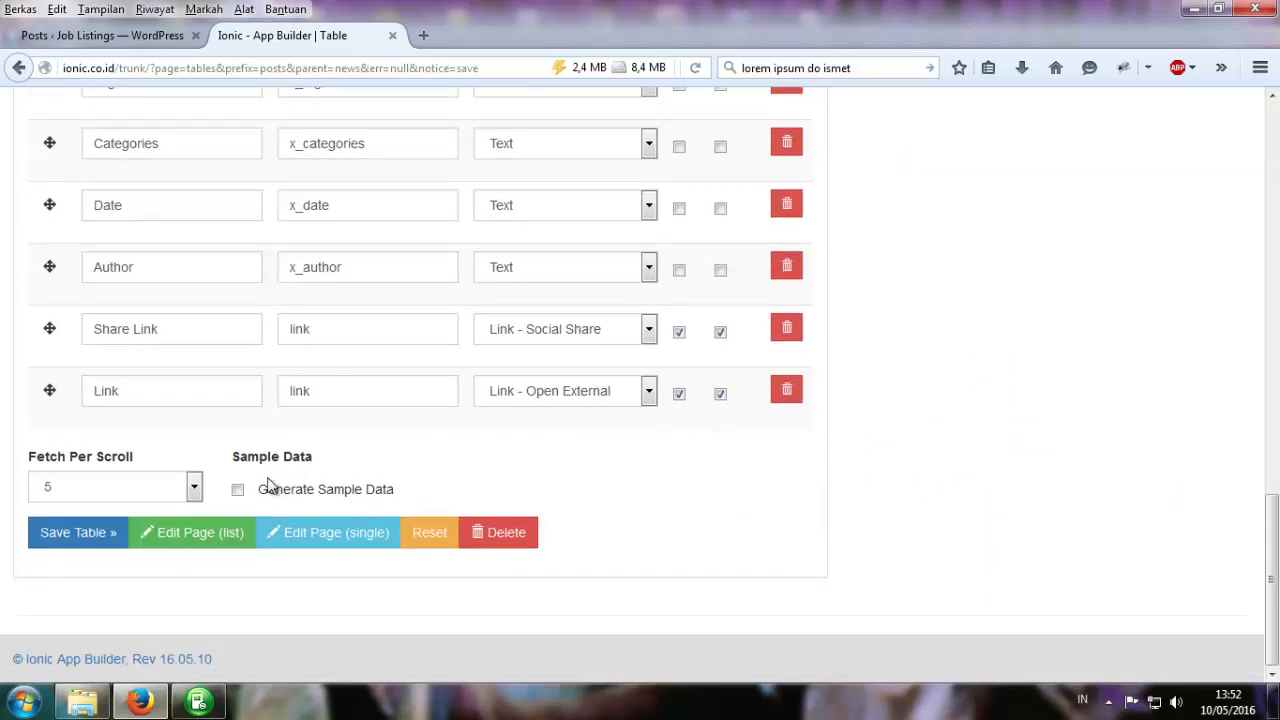
scroll(583, 398, up, 5)
scroll(587, 397, up, 5)
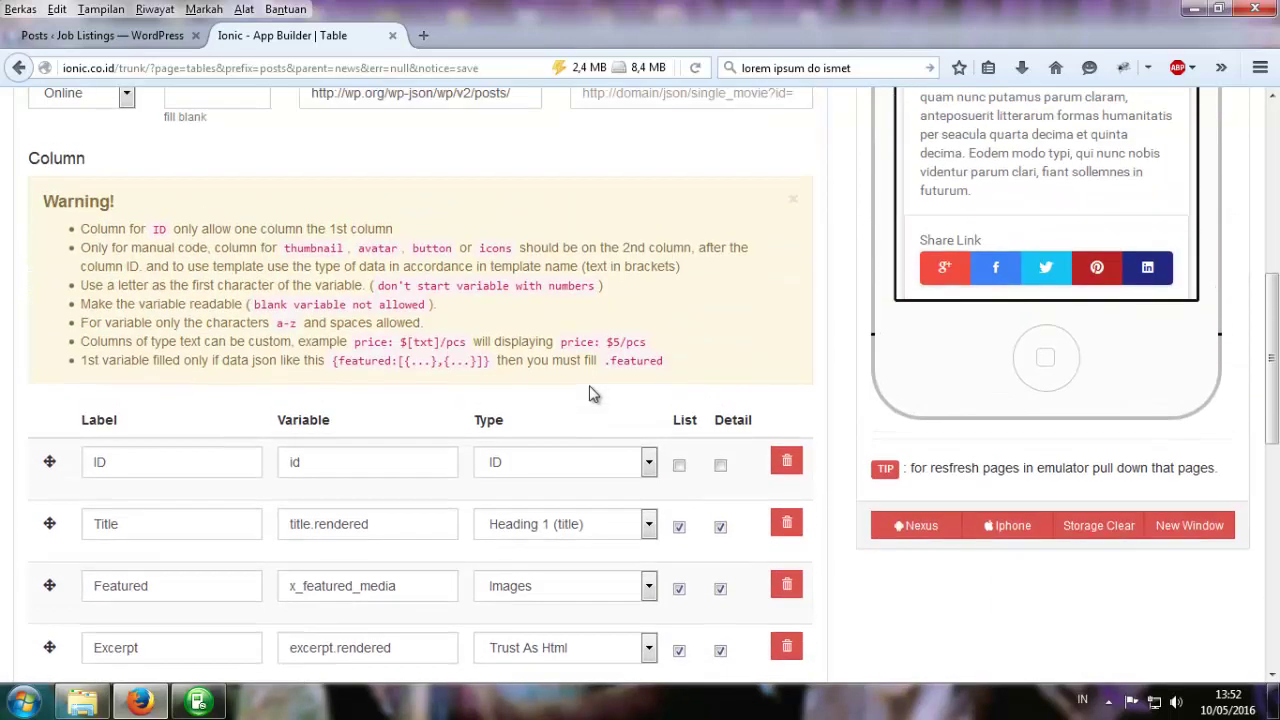
scroll(600, 396, up, 1)
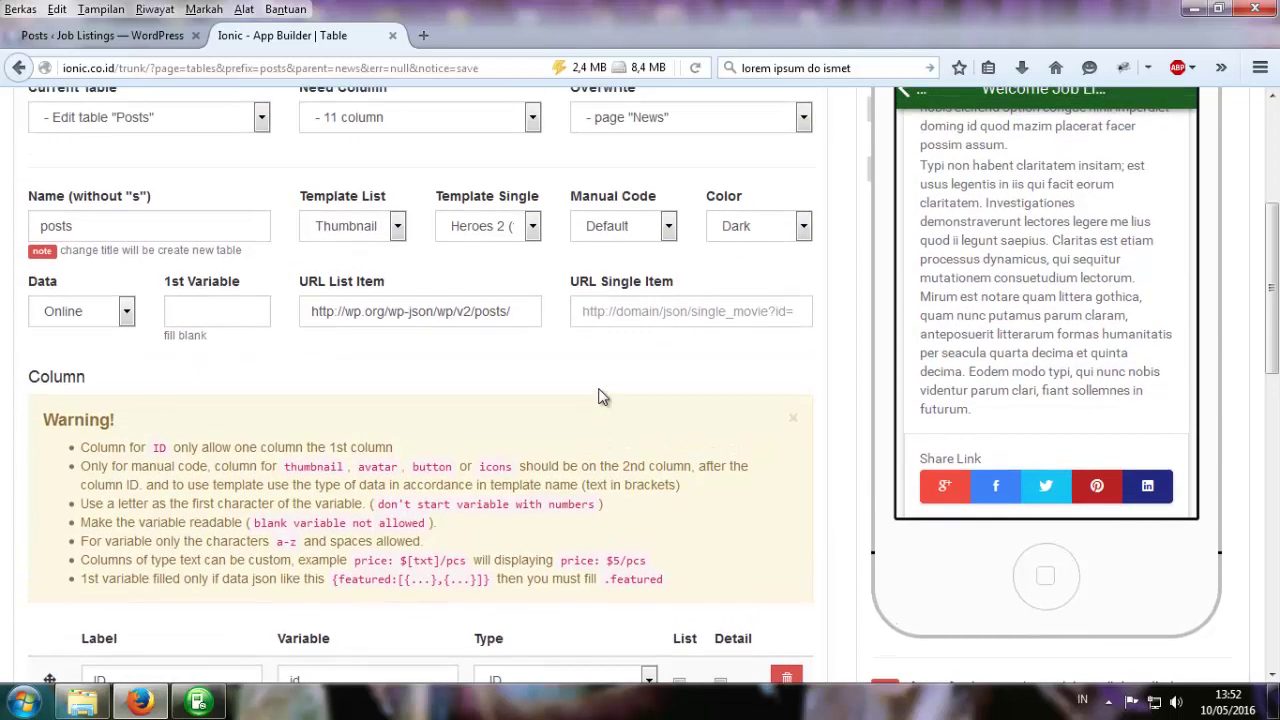
click(782, 228)
click(768, 375)
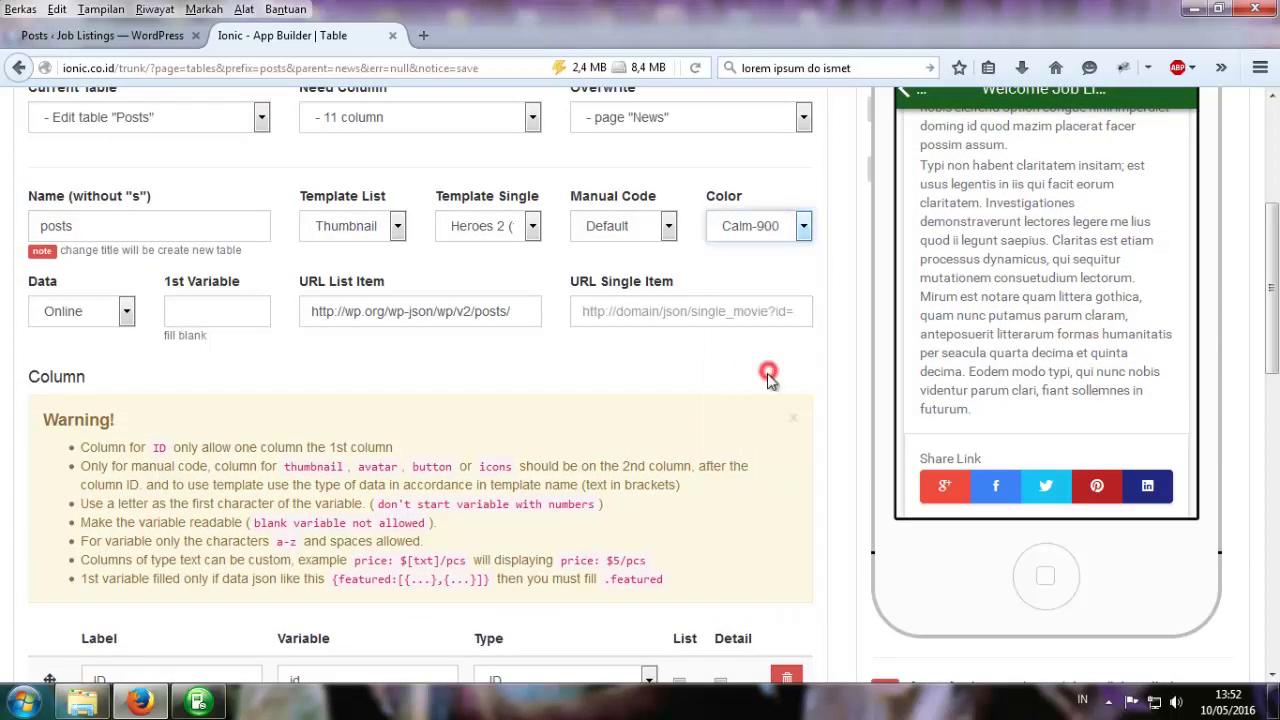
click(765, 228)
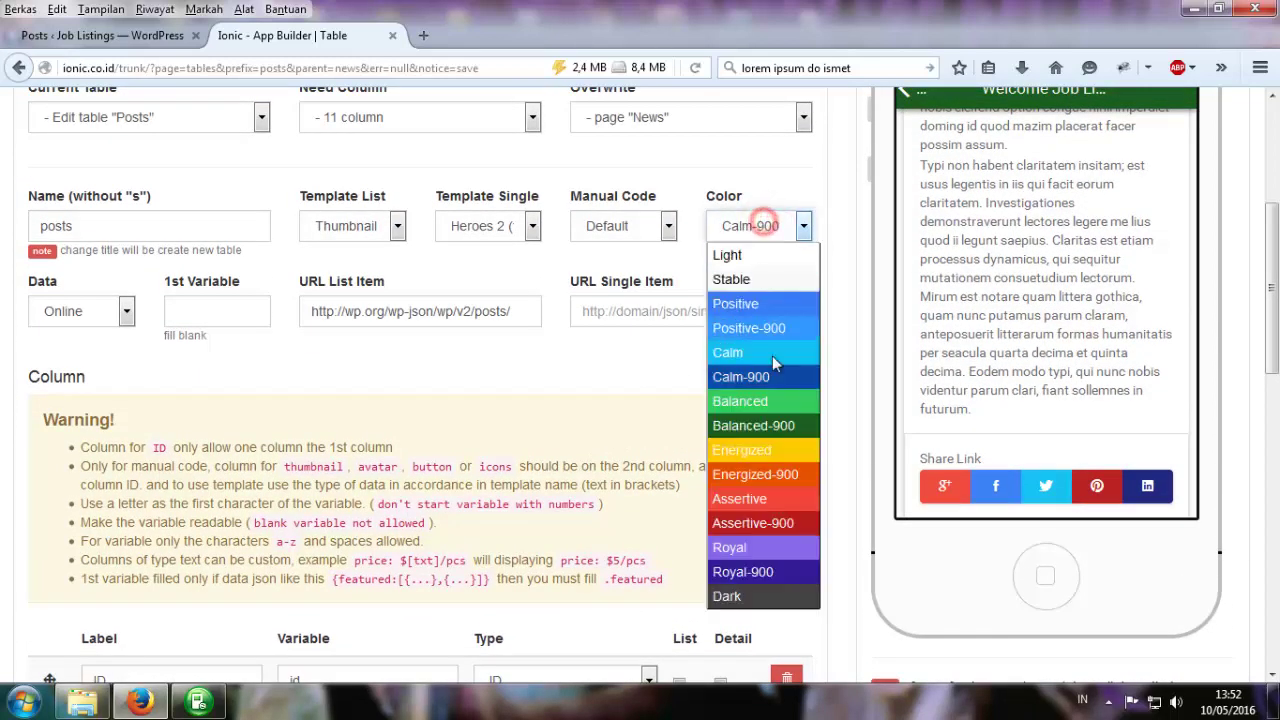
click(770, 422)
scroll(423, 520, down, 10)
scroll(412, 513, down, 5)
click(84, 532)
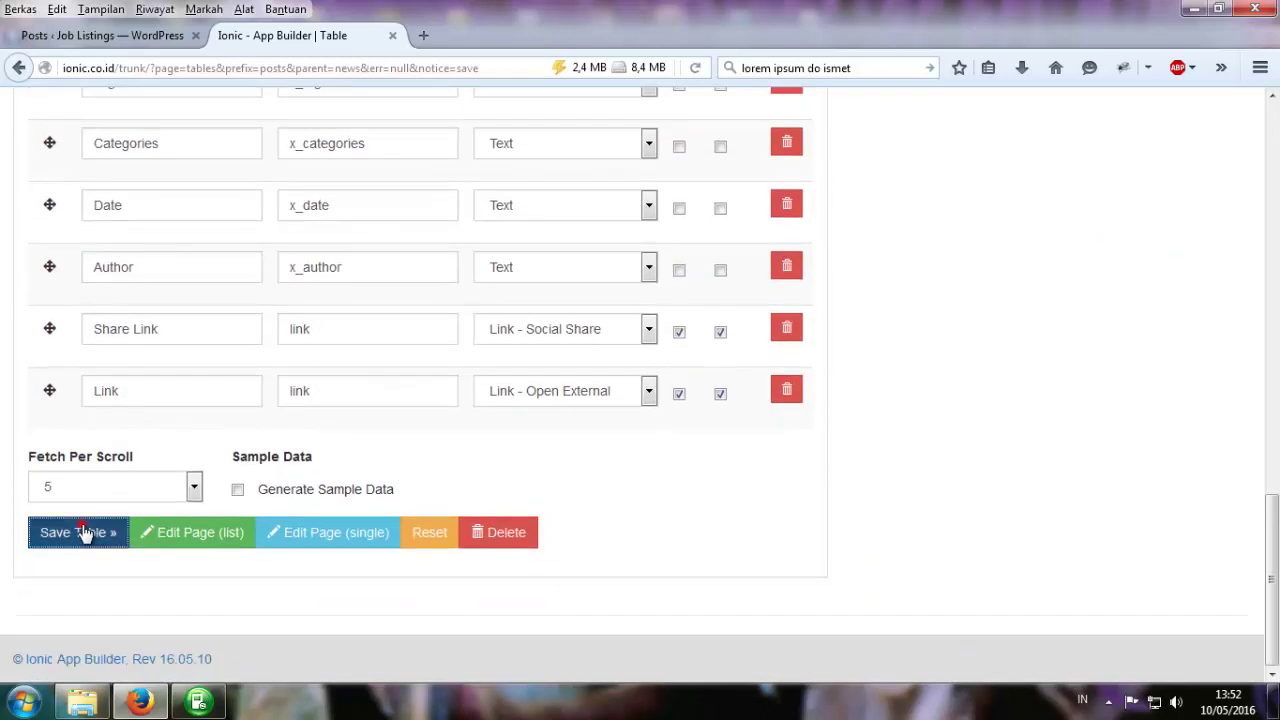
Open the Welcome Job Listing post in the emulator and examine the detail page's new color.
scroll(800, 440, down, 3)
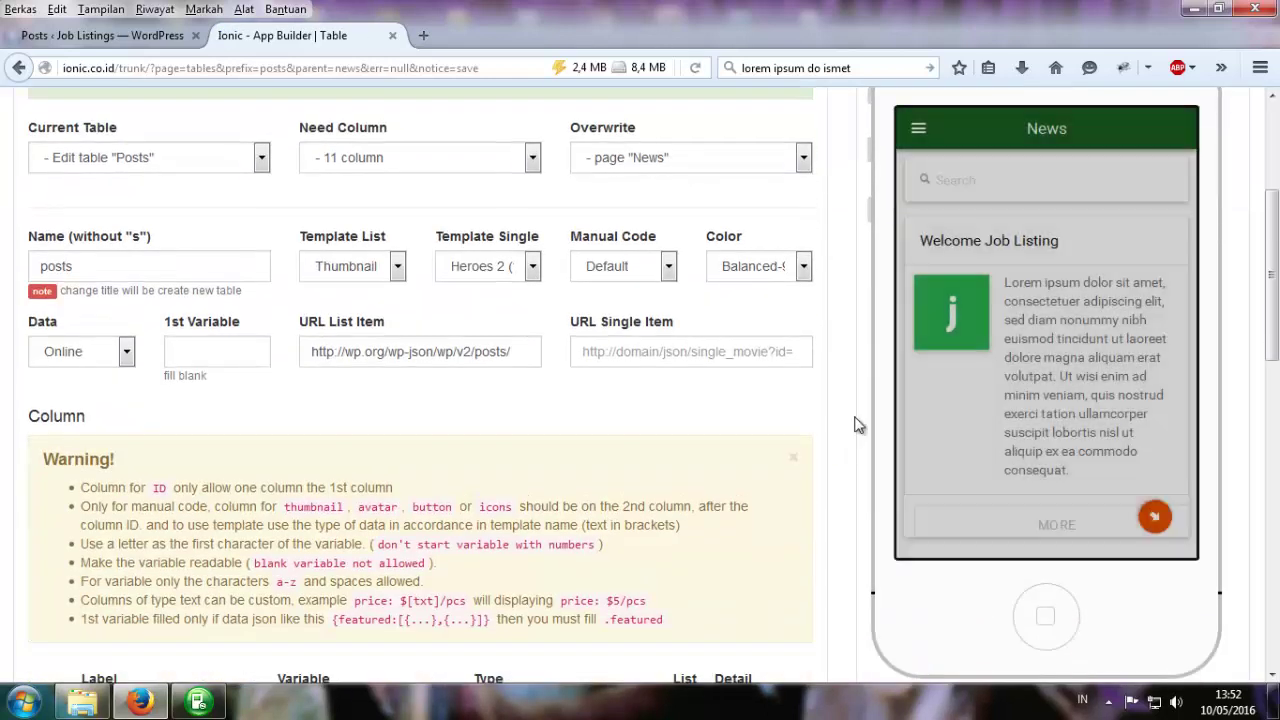
click(1045, 520)
scroll(1037, 491, down, 5)
scroll(1032, 491, down, 5)
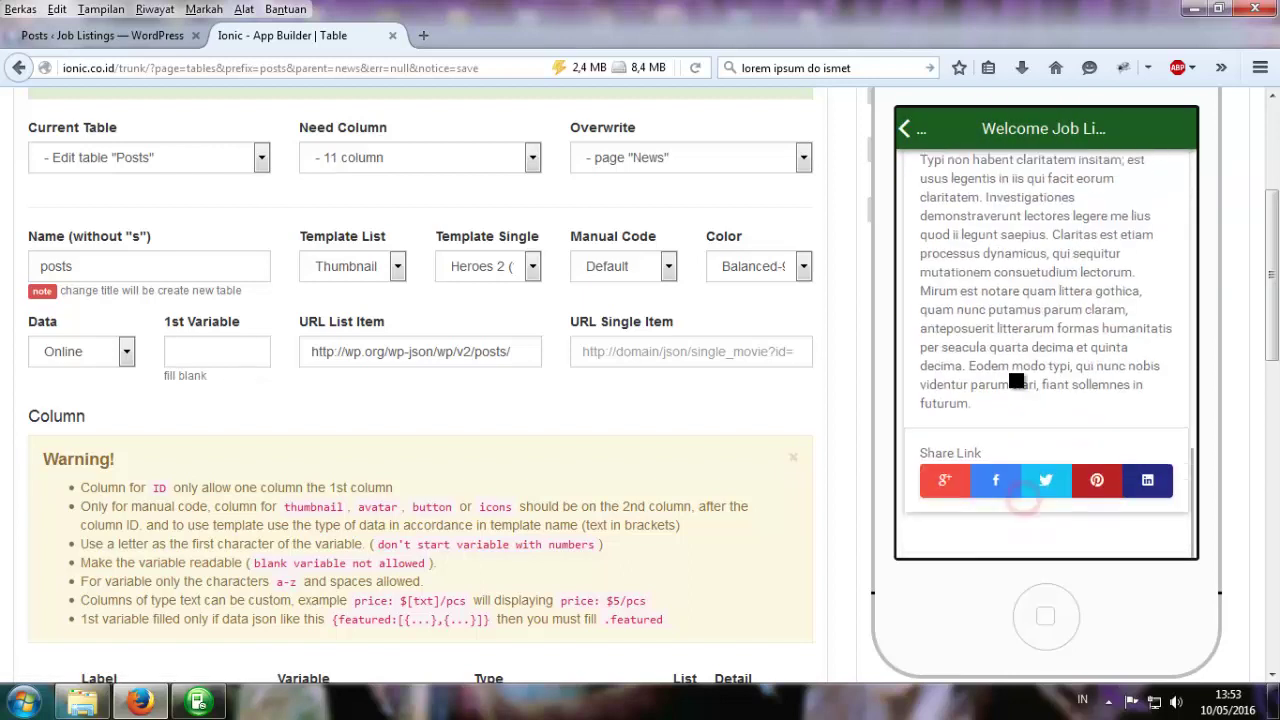
Relabel the Link column as "Apply", save the table, and preview the post's detail page.
scroll(297, 525, down, 6)
scroll(297, 525, down, 4)
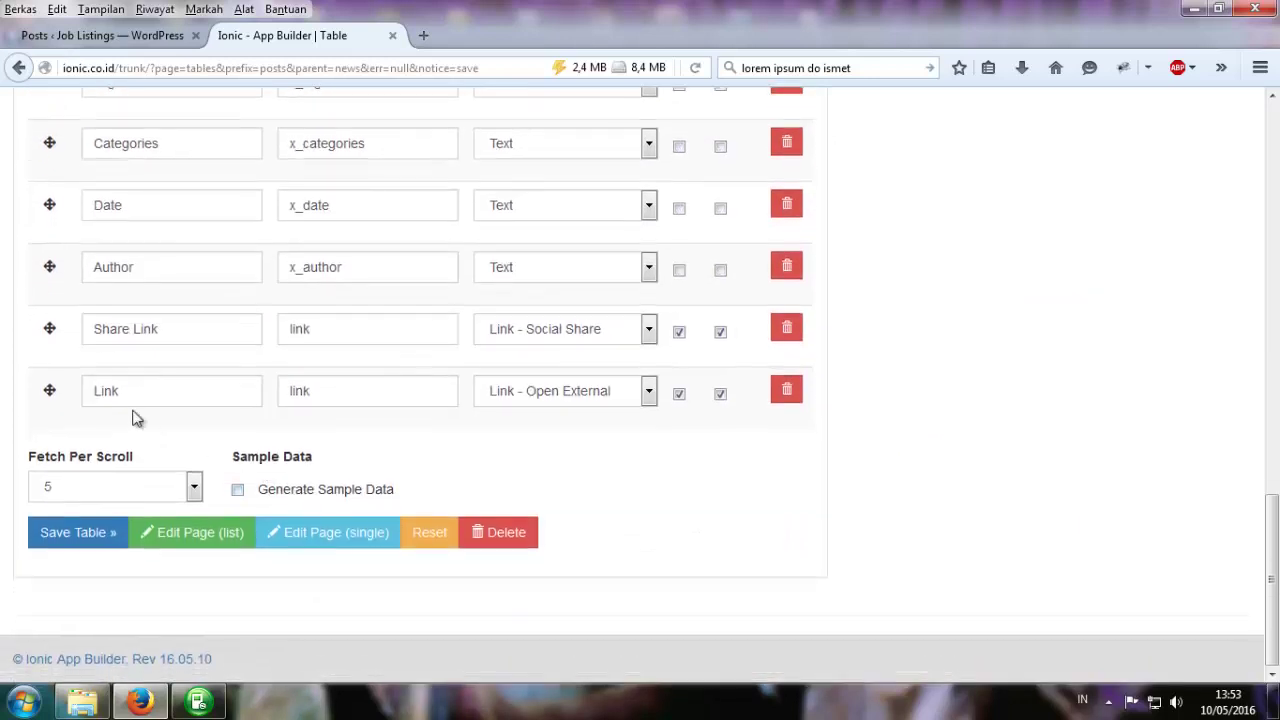
click(136, 395)
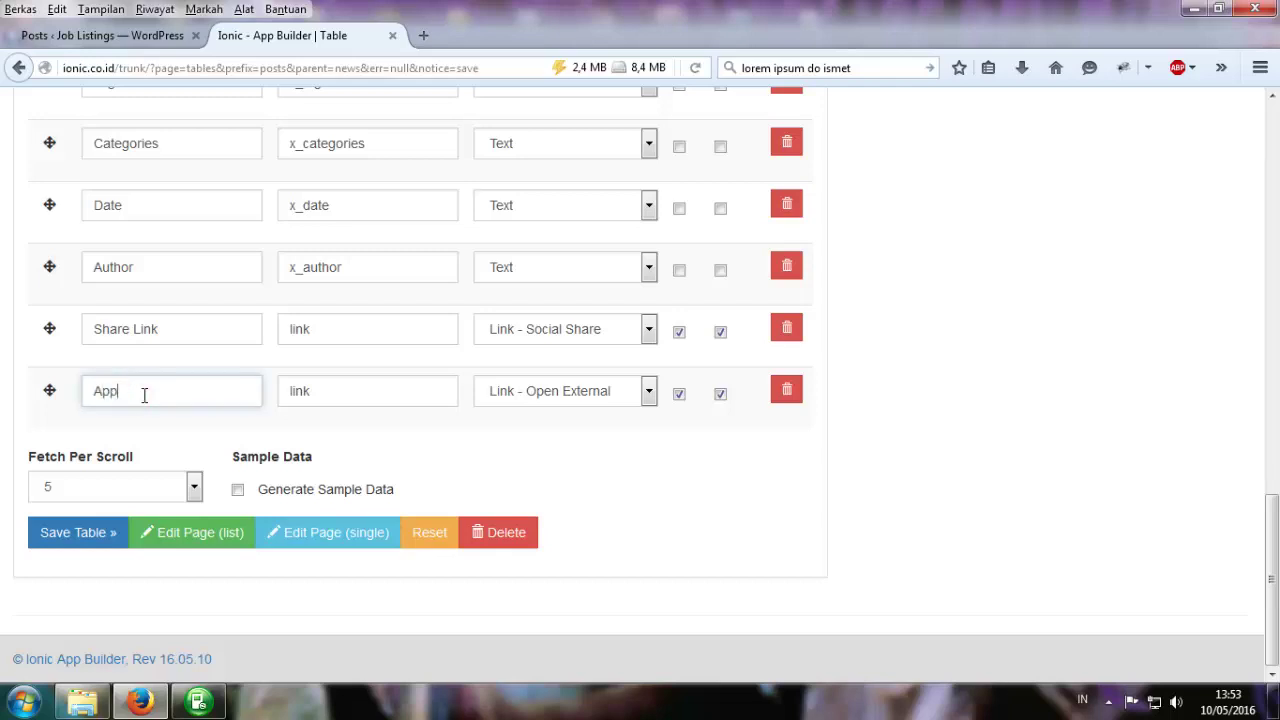
click(80, 535)
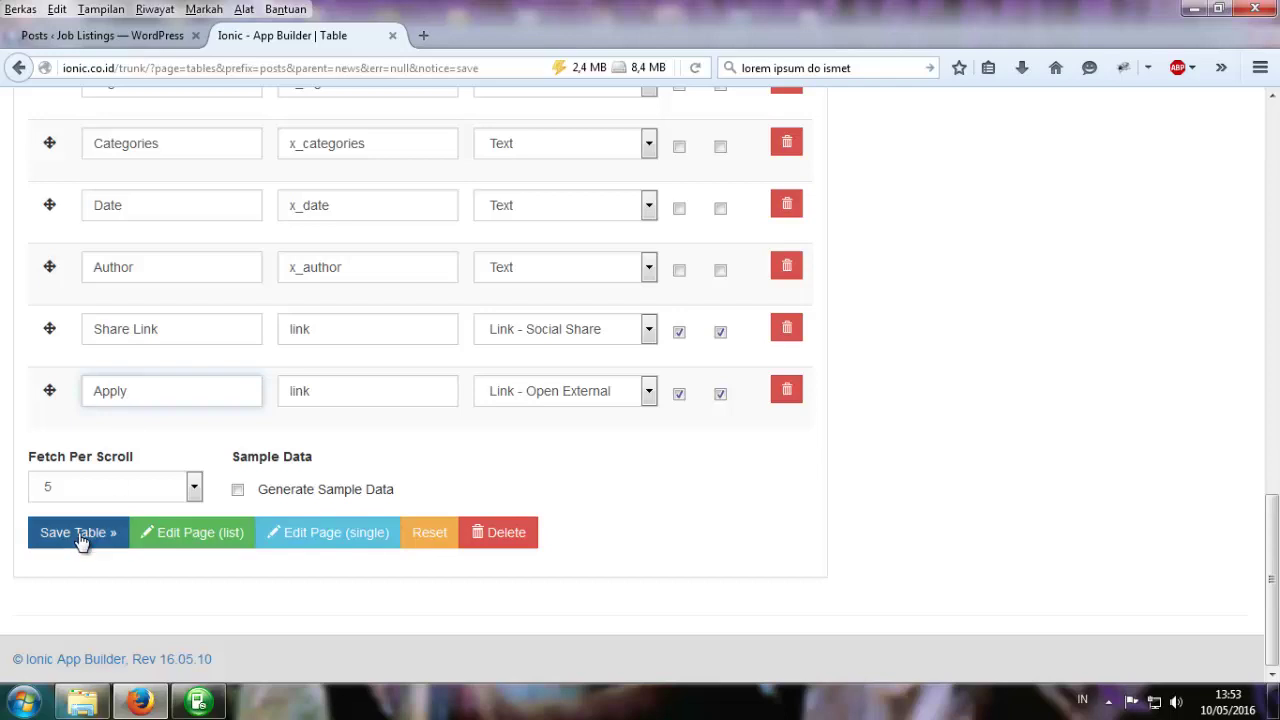
scroll(1045, 410, down, 3)
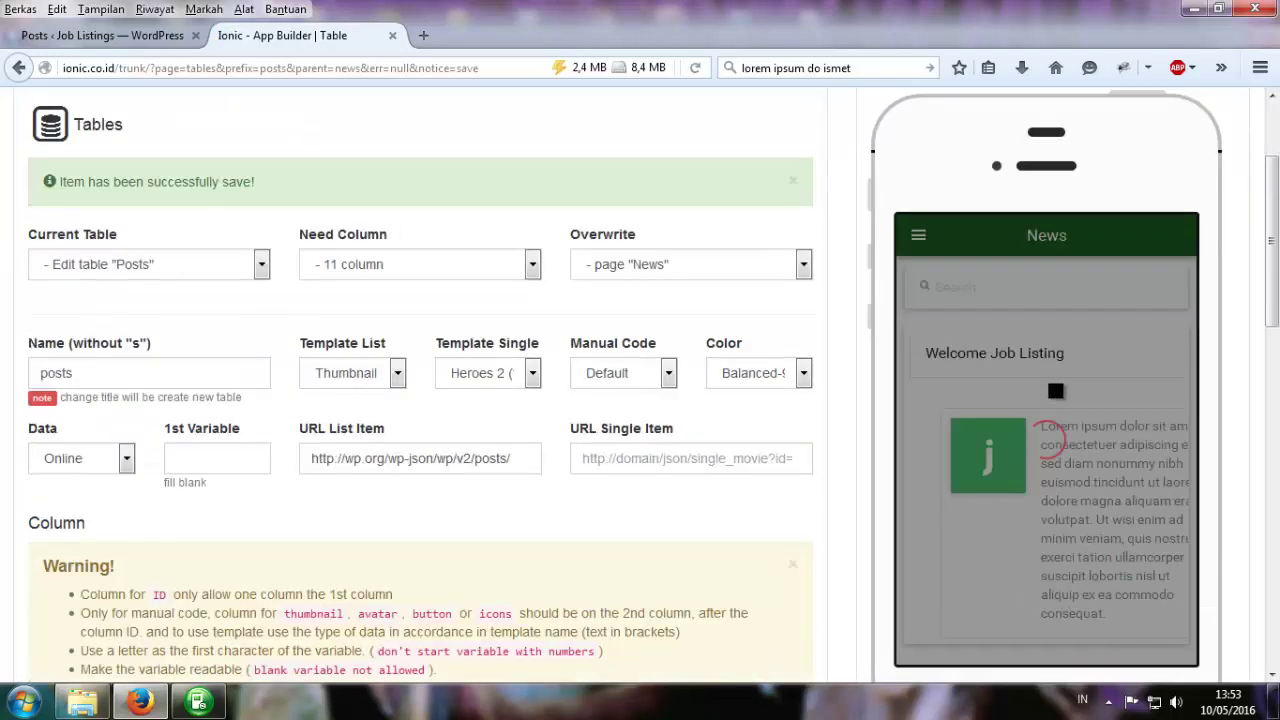
click(1039, 628)
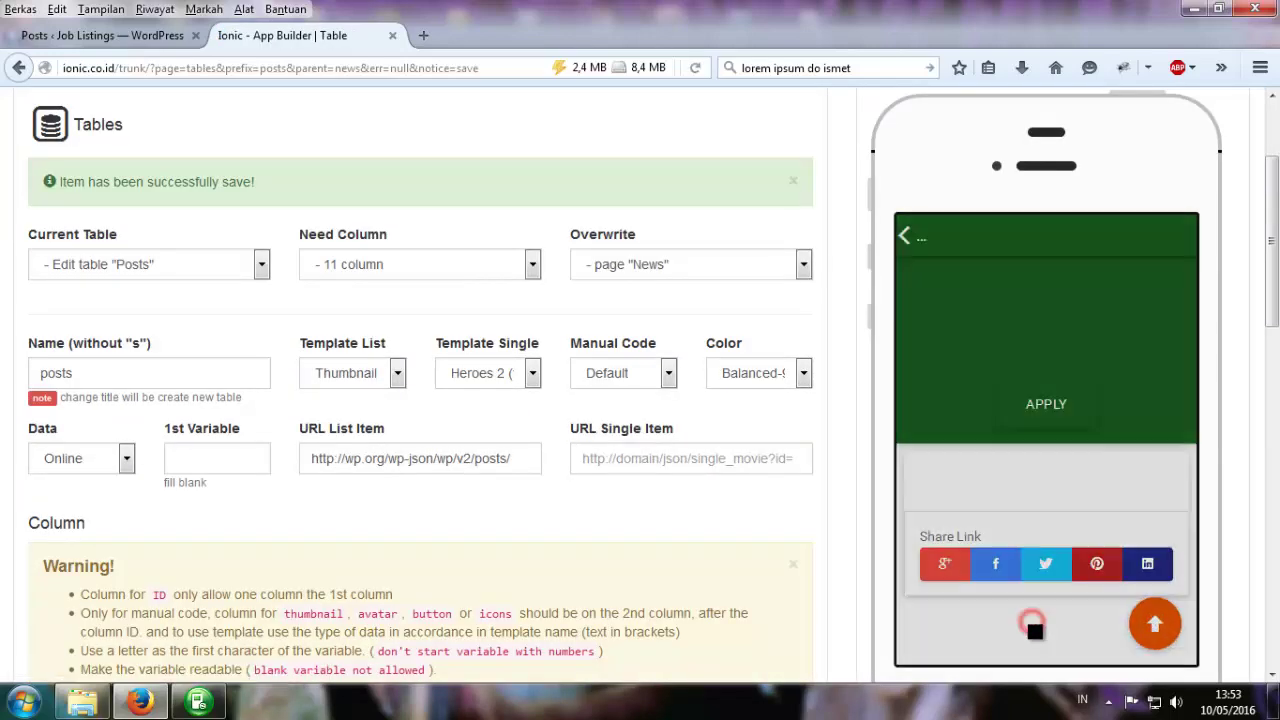
Relabel the external link column as "Open Link" and save the table.
scroll(357, 548, down, 15)
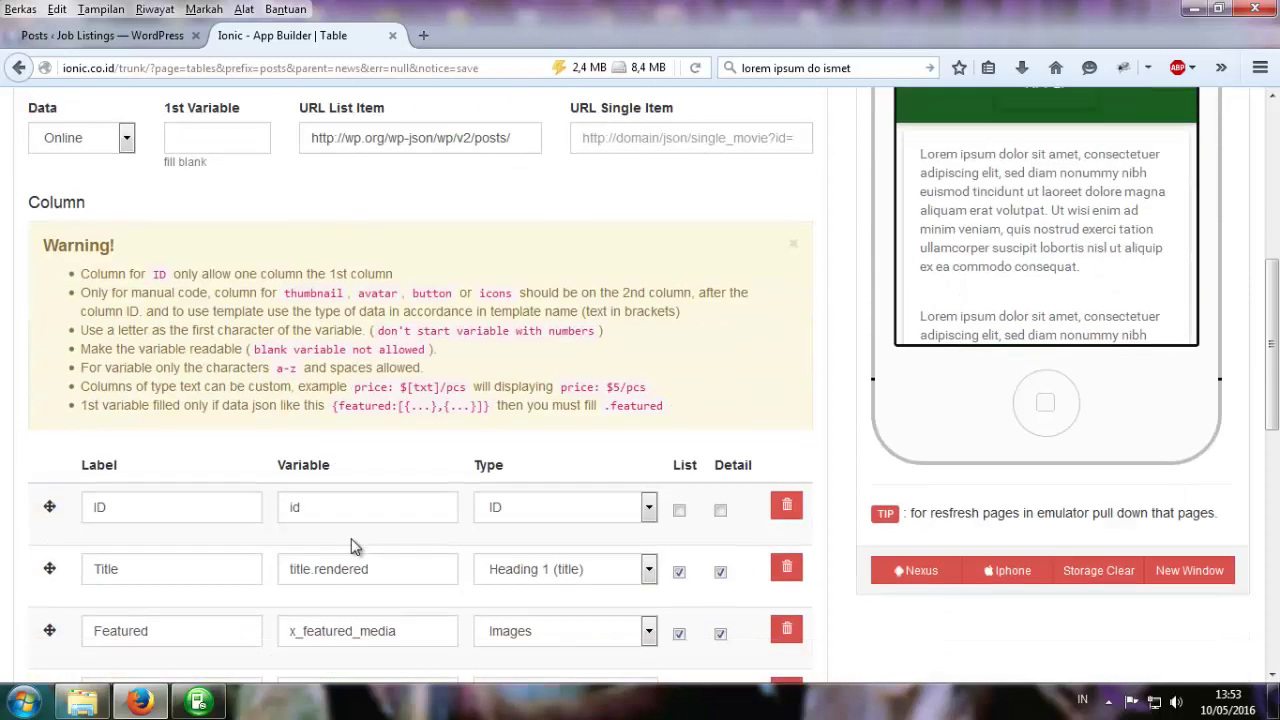
click(157, 430)
double_click(158, 430)
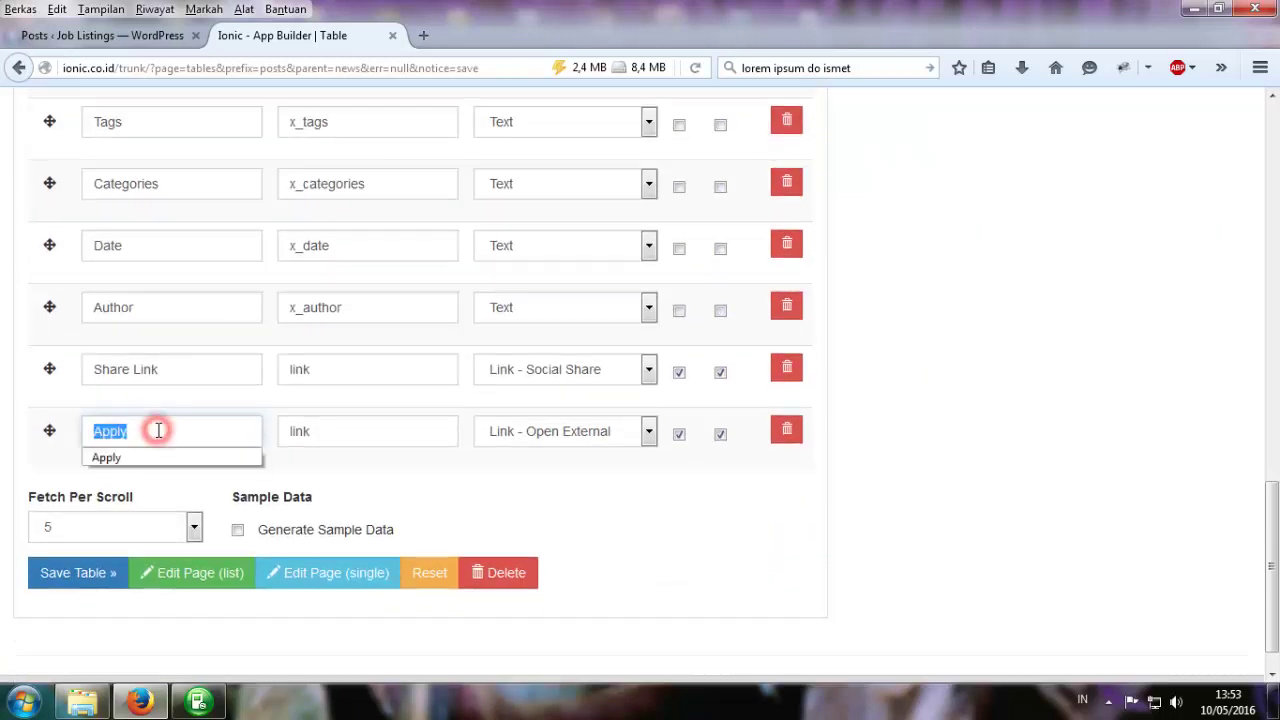
text(Open Link)
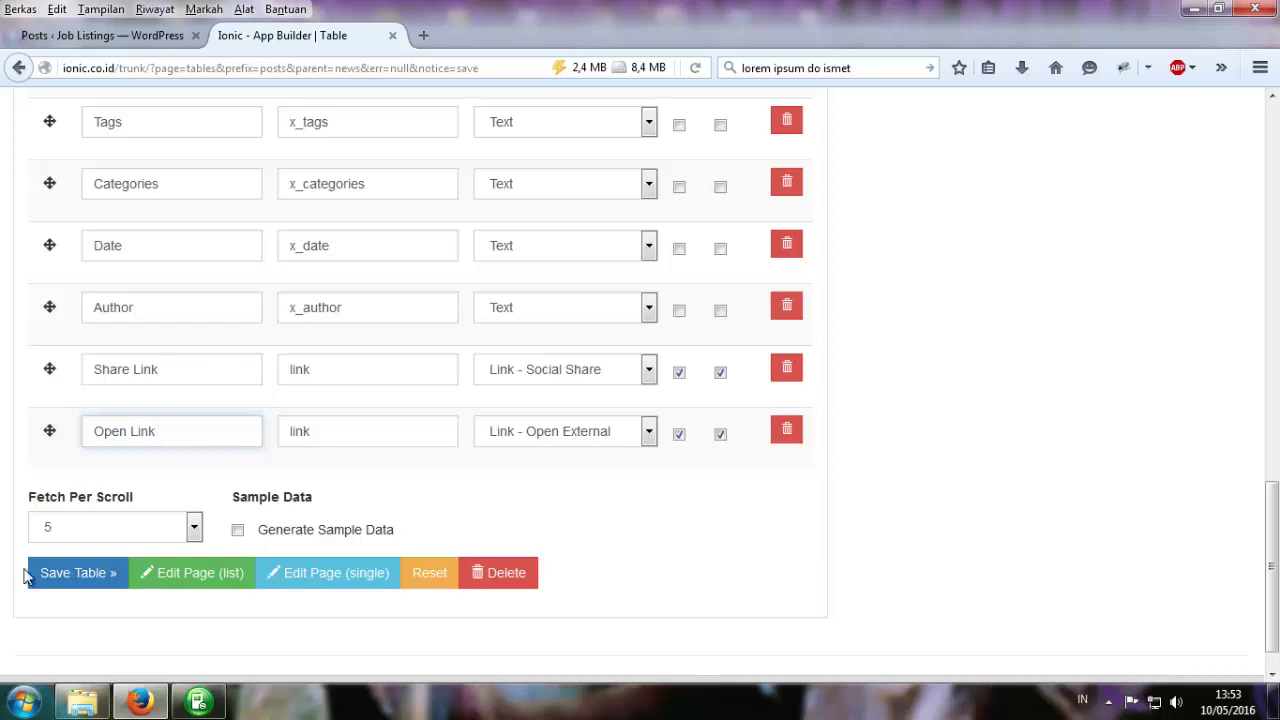
click(68, 571)
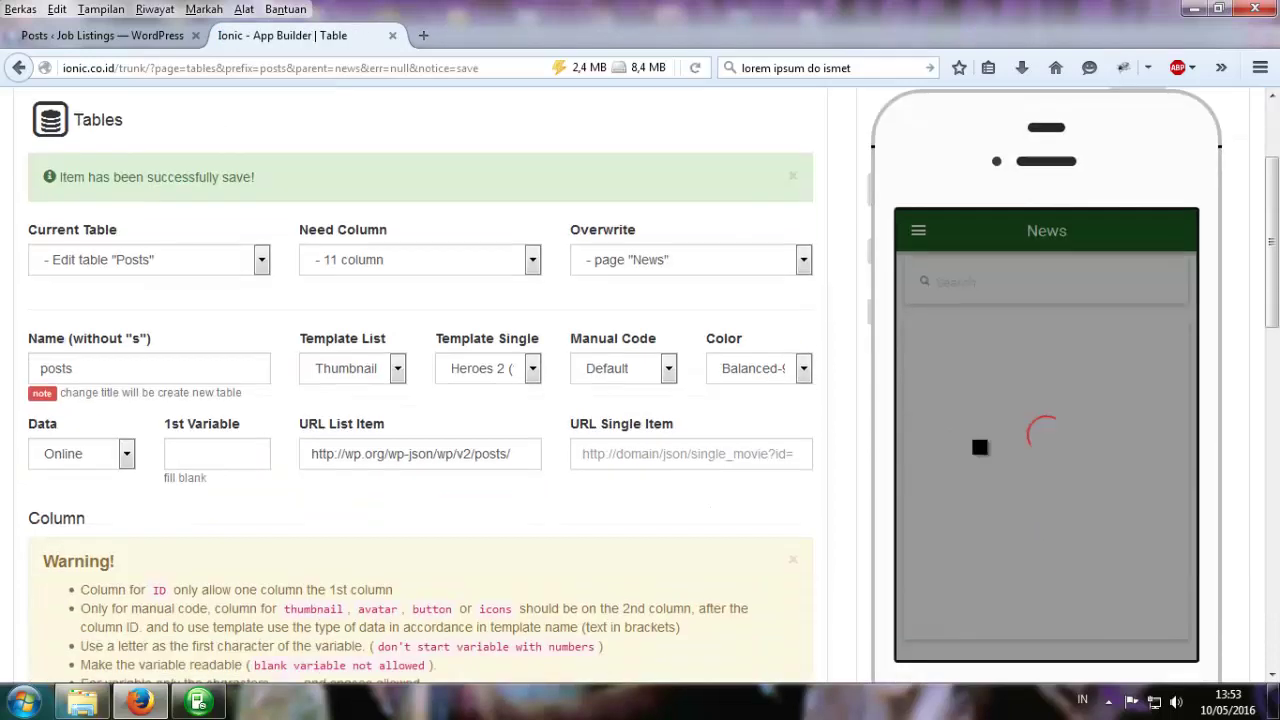
Open the post in the emulator and examine its detail page with the renamed link button.
scroll(979, 447, down, 1)
click(1038, 562)
drag(1041, 562, 1029, 429)
drag(1014, 566, 1014, 397)
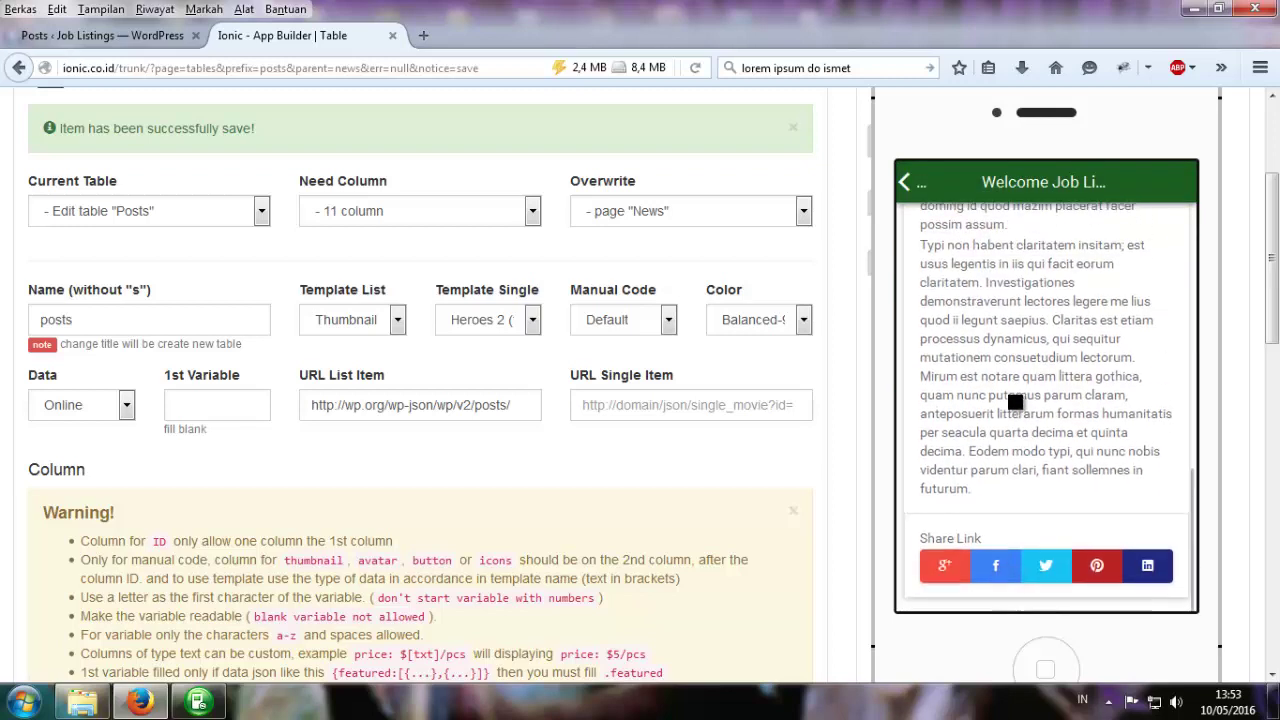
Include the Author column in the detail view and save the table.
scroll(429, 514, down, 10)
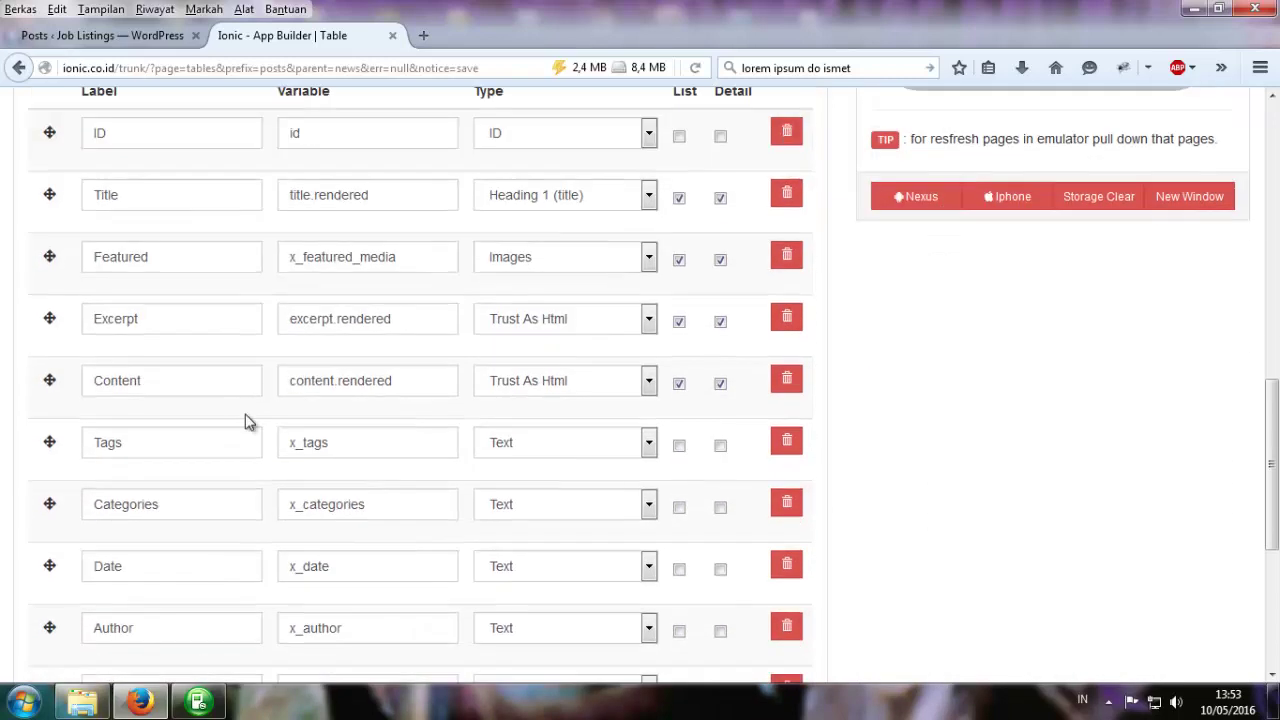
scroll(197, 481, down, 3)
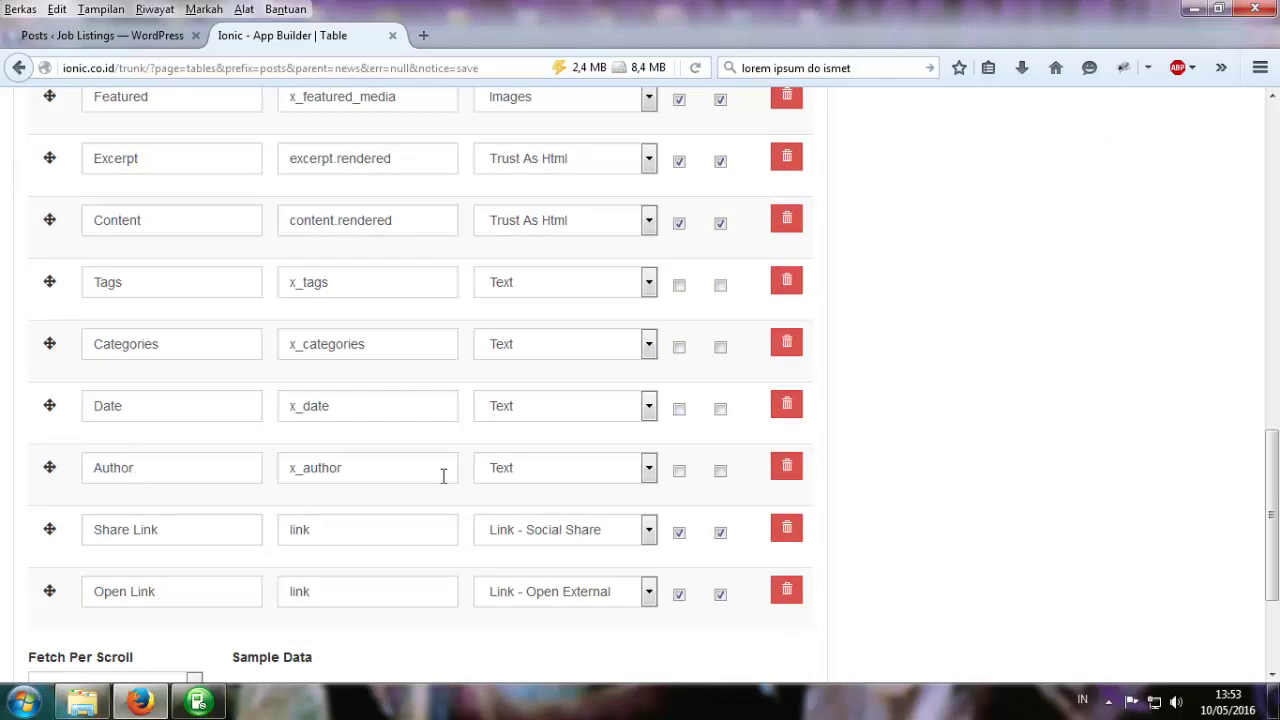
scroll(730, 430, up, 7)
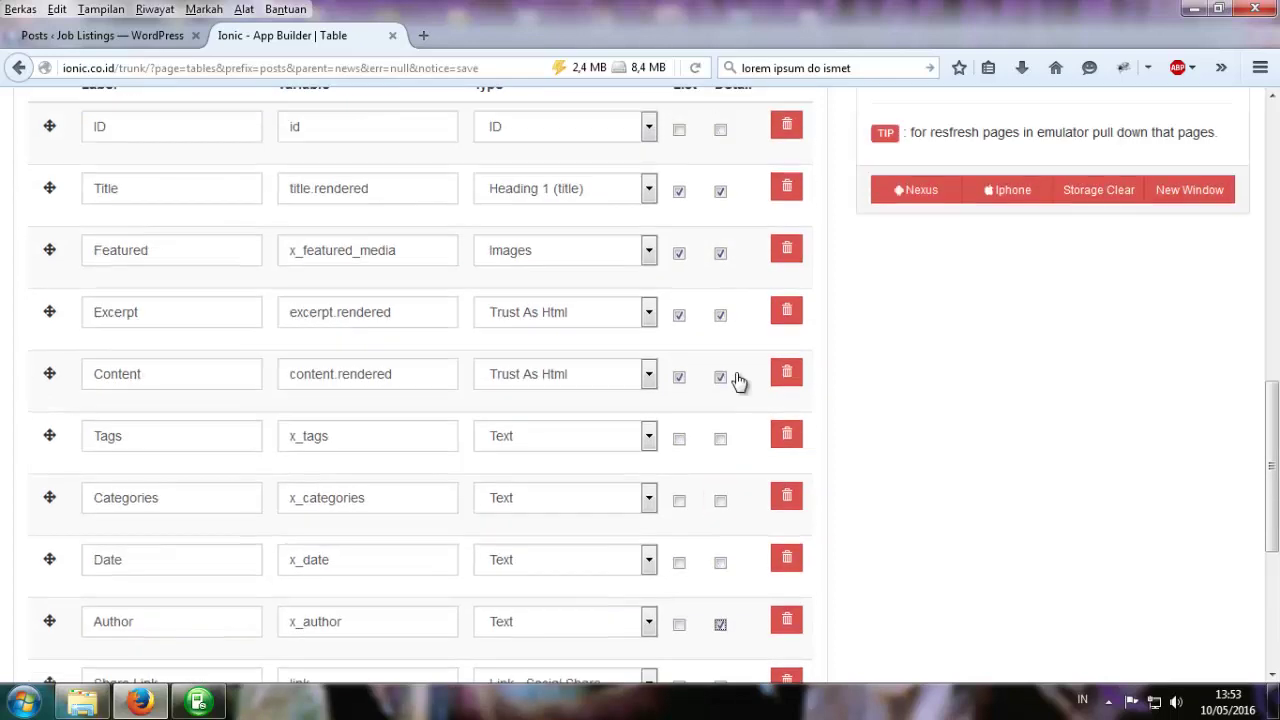
scroll(707, 543, down, 10)
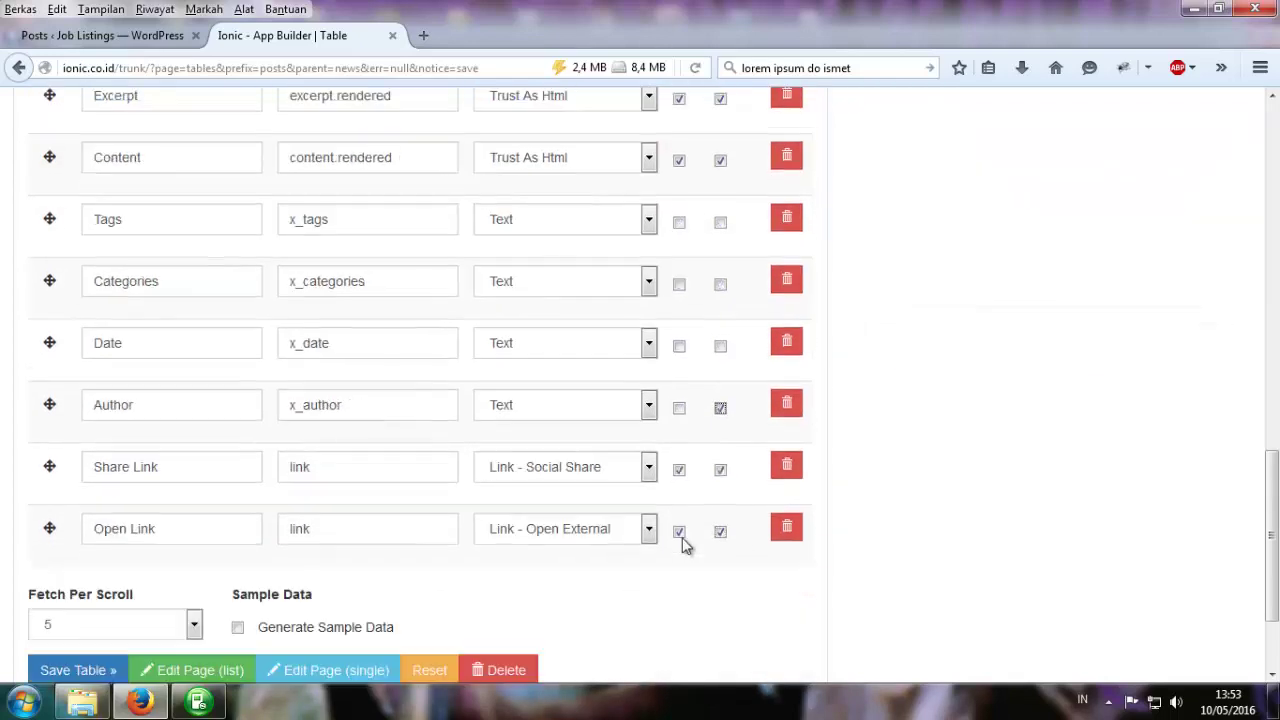
click(82, 540)
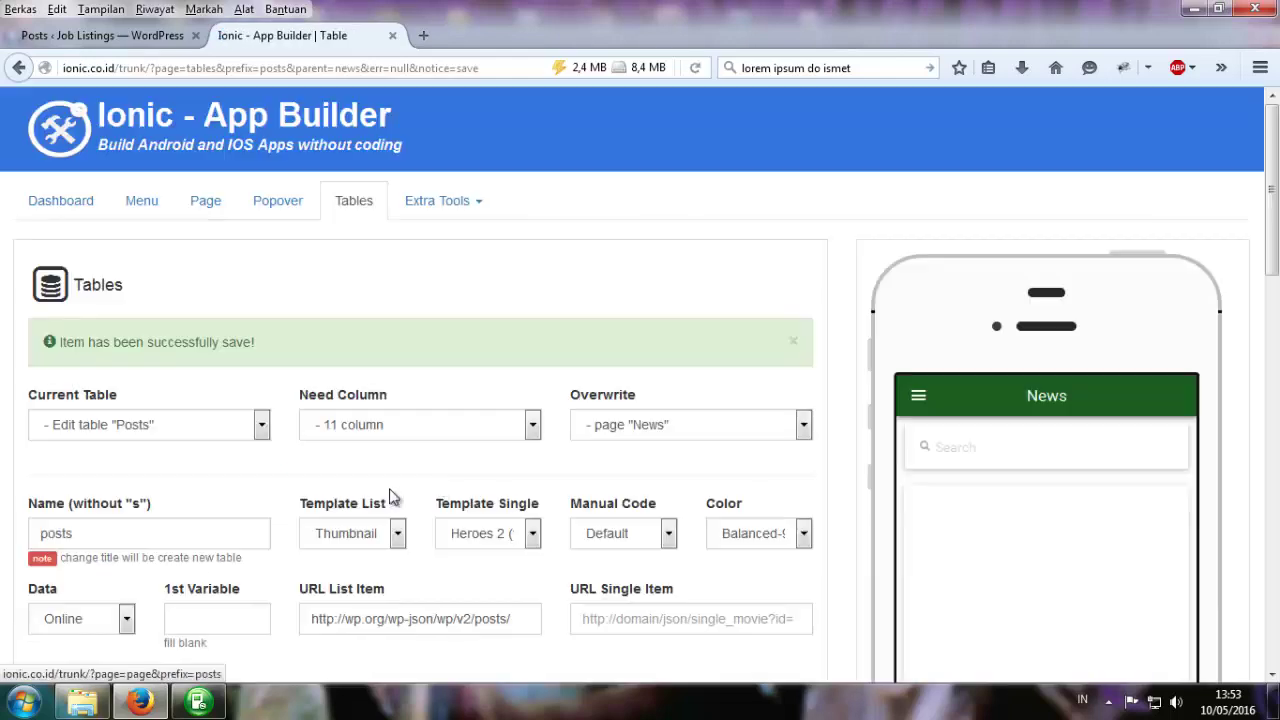
Open the post in the emulator, examine the author line on its detail page, and return to the table's column settings.
scroll(623, 560, down, 5)
click(1044, 520)
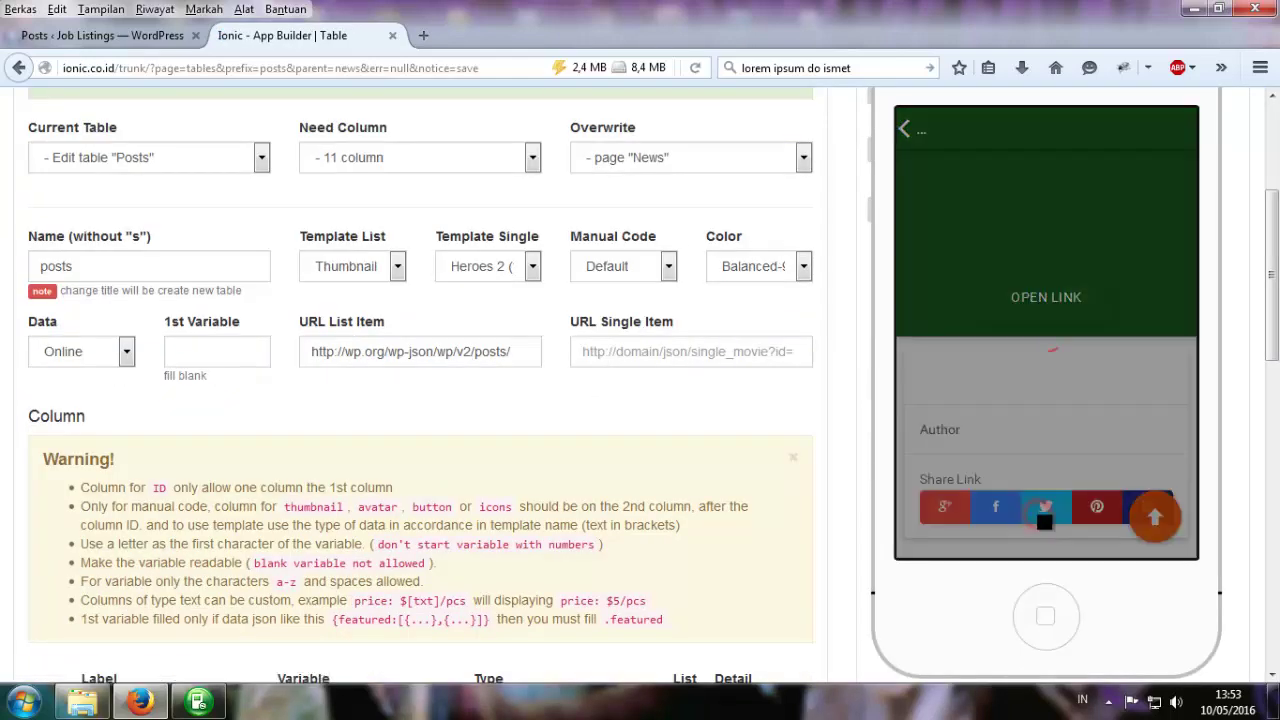
drag(1000, 491, 991, 197)
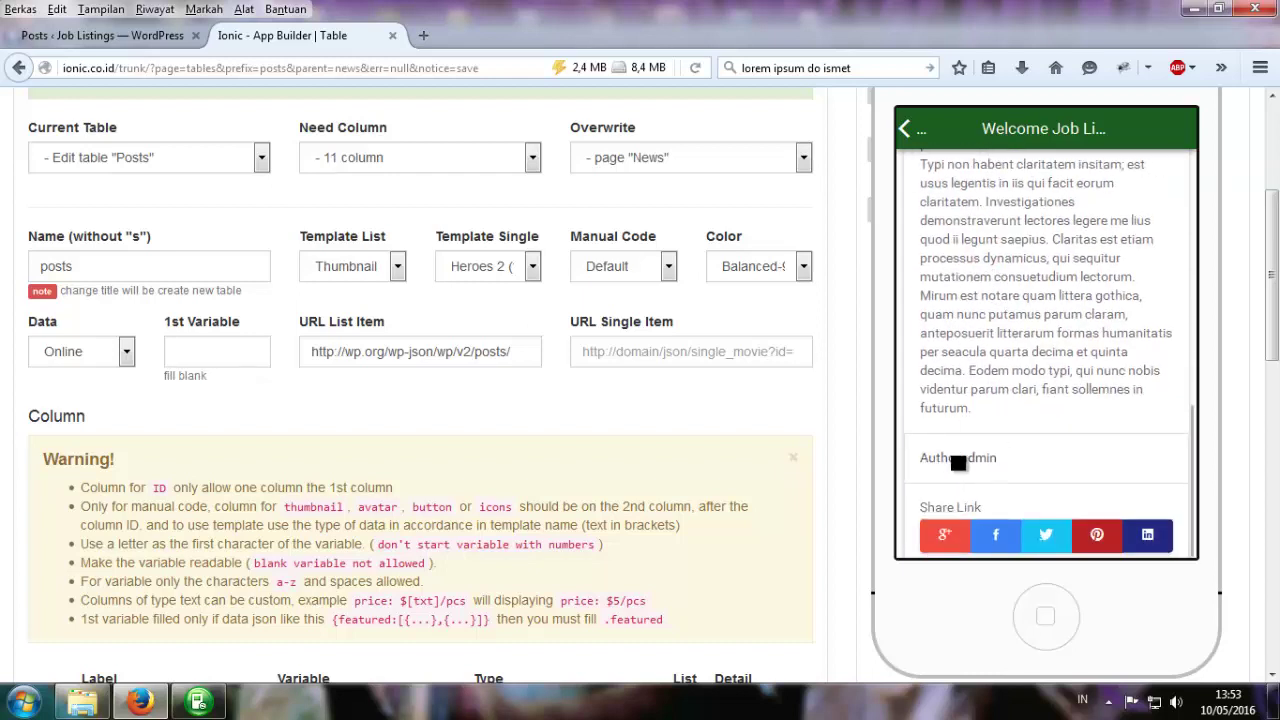
scroll(503, 497, down, 10)
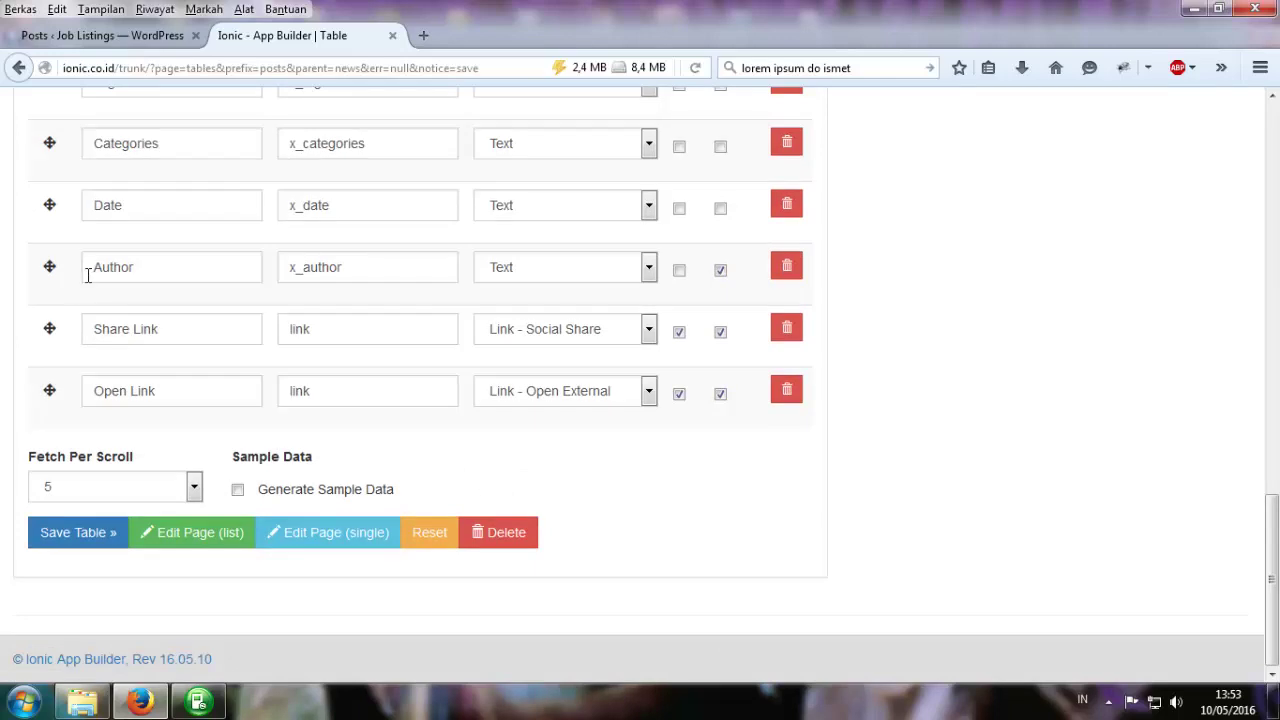
Reorder the table's columns so that the Author column sits directly below the Title column.
drag(53, 268, 44, 92)
scroll(50, 294, up, 3)
drag(46, 248, 56, 165)
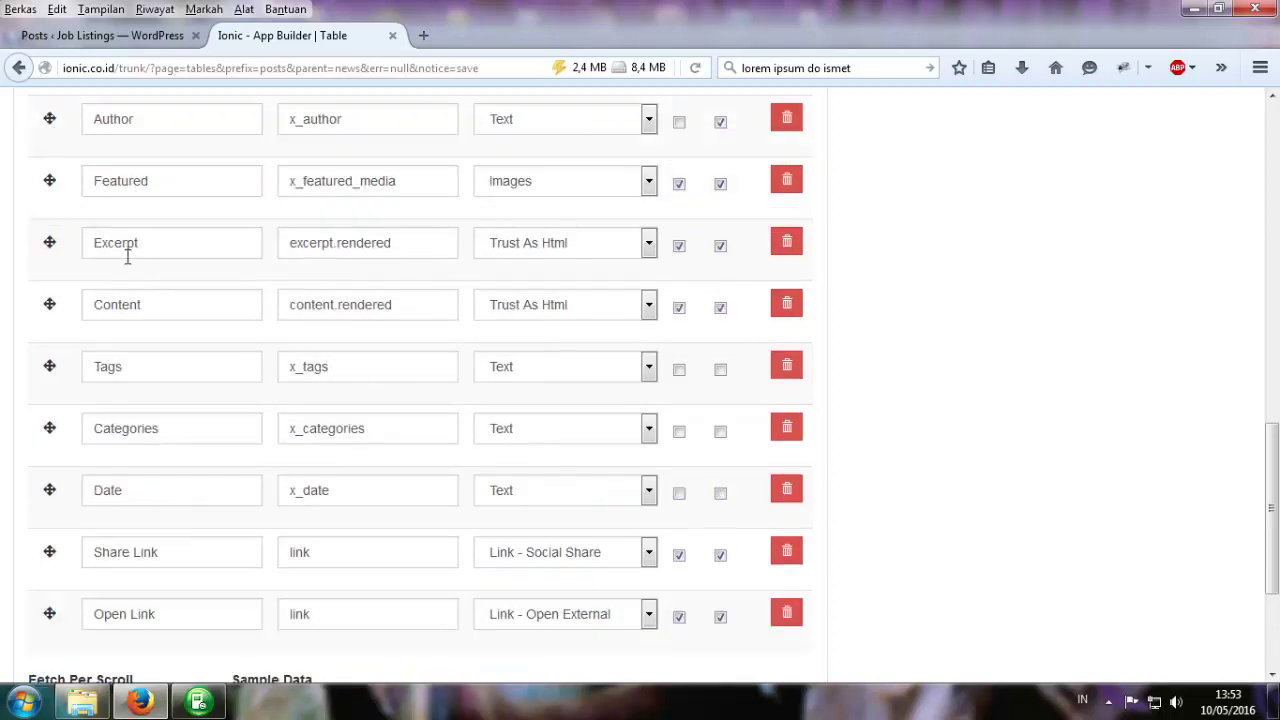
scroll(91, 277, up, 2)
drag(80, 237, 56, 168)
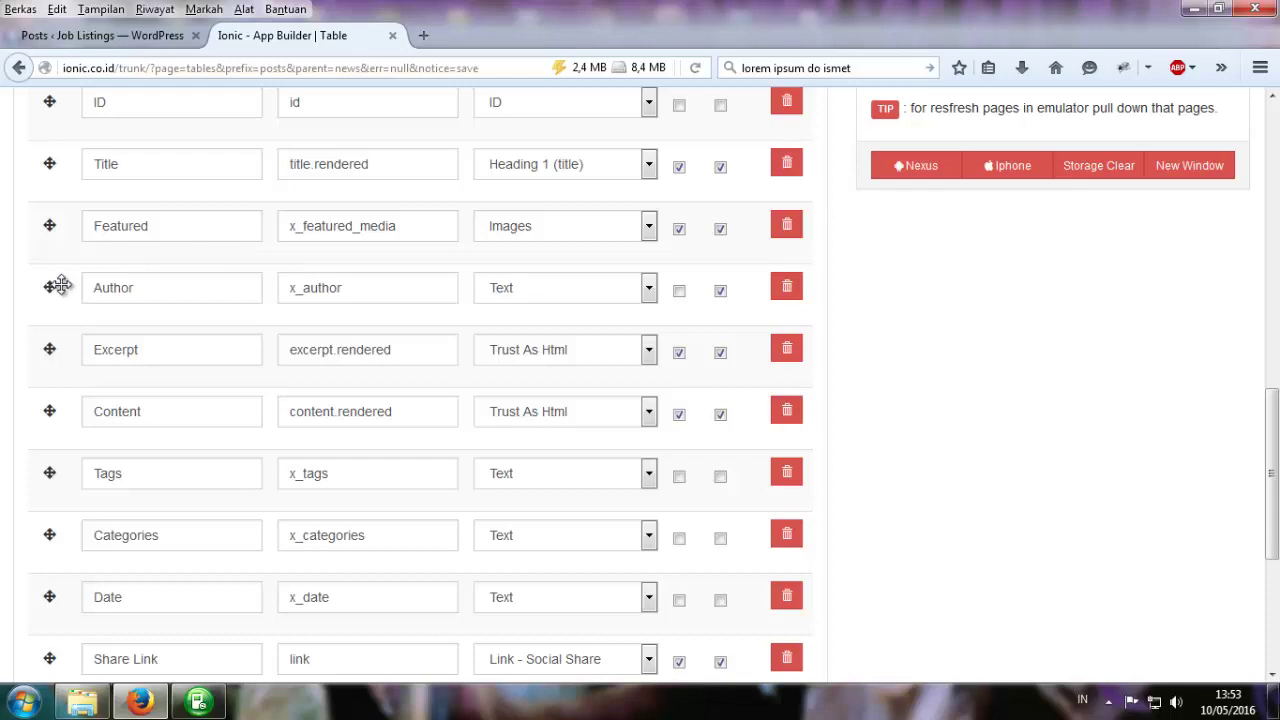
drag(52, 288, 52, 168)
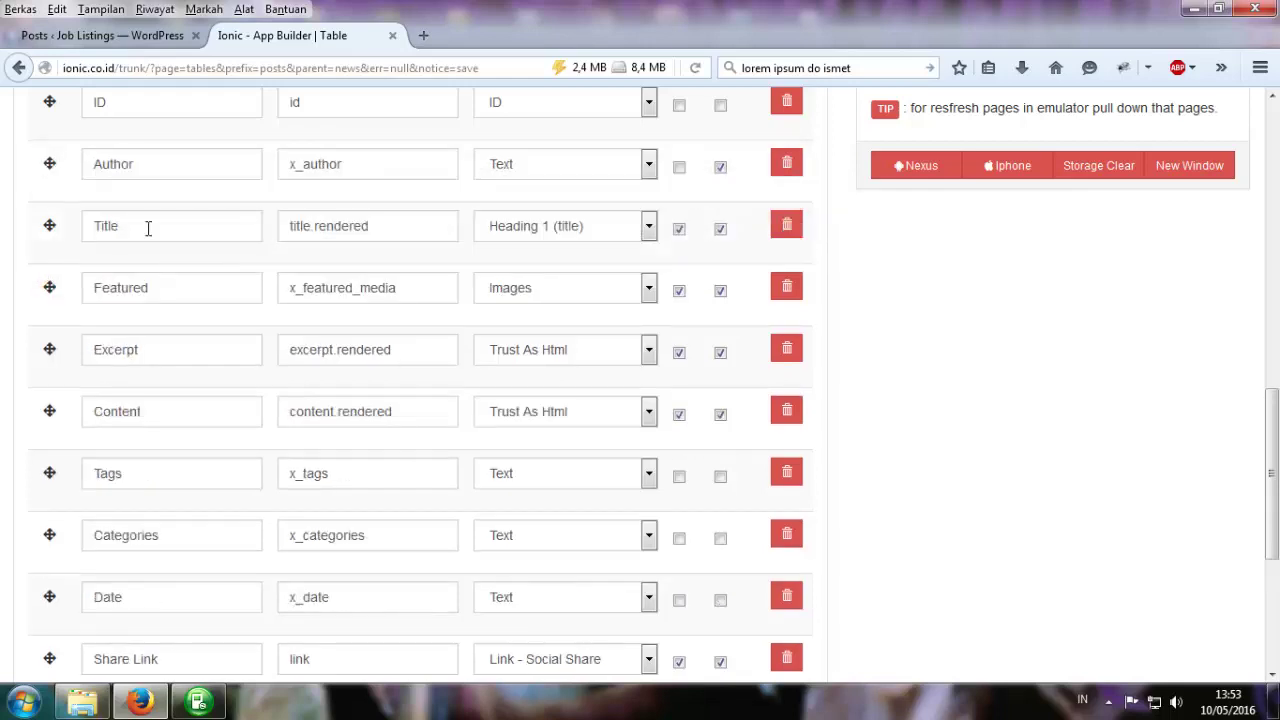
scroll(150, 229, up, 2)
drag(49, 270, 47, 297)
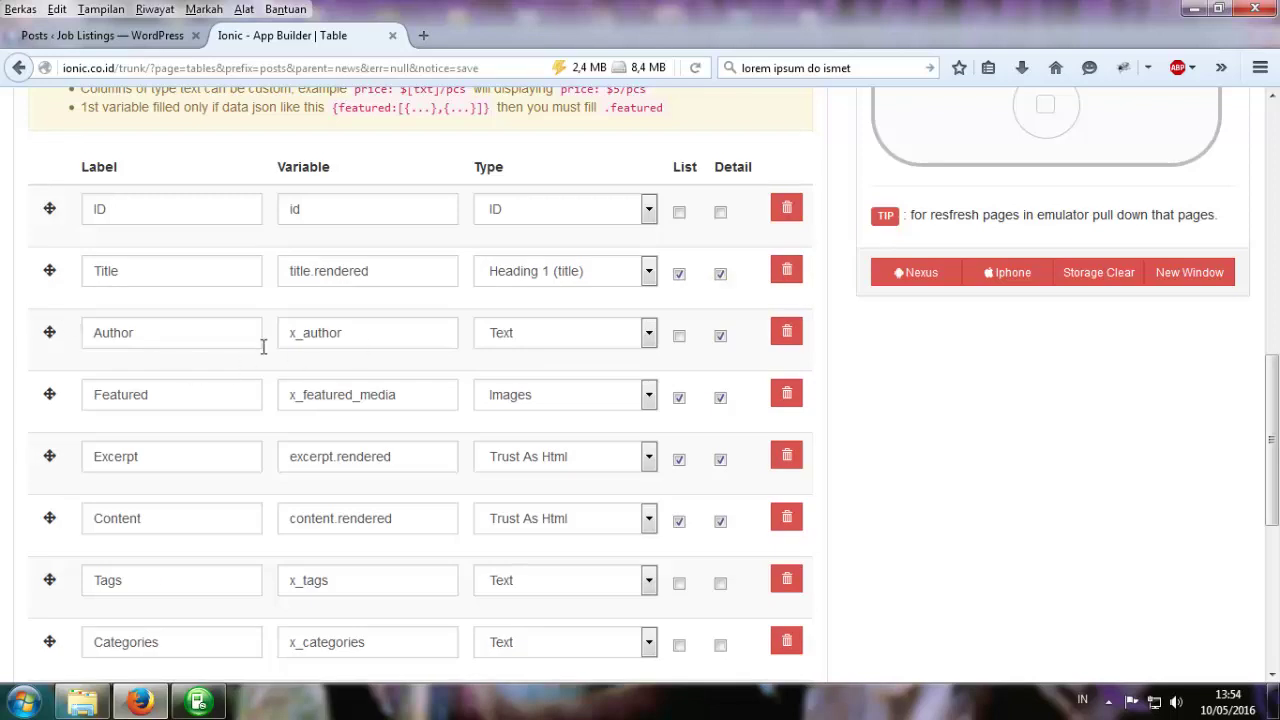
Relabel the Author column as "Create by $[txt]", following the custom text example in the warning notes, and save the table.
click(98, 333)
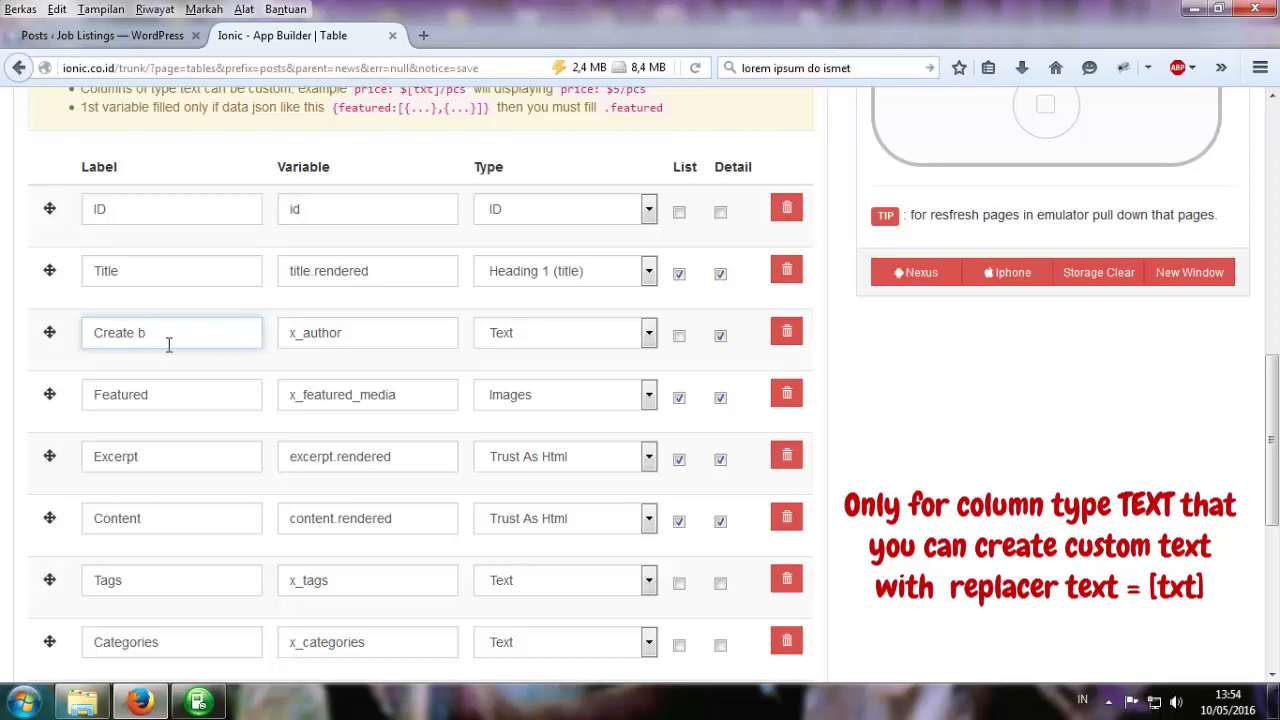
scroll(215, 299, up, 2)
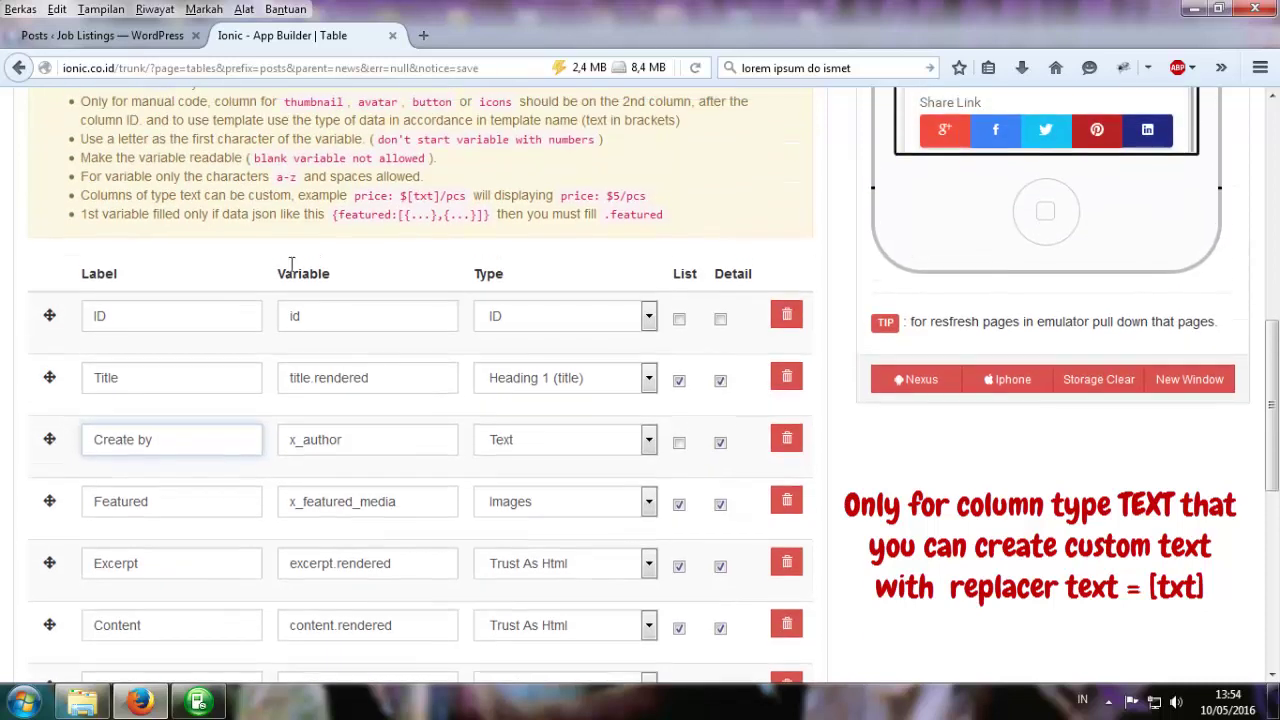
scroll(331, 213, up, 1)
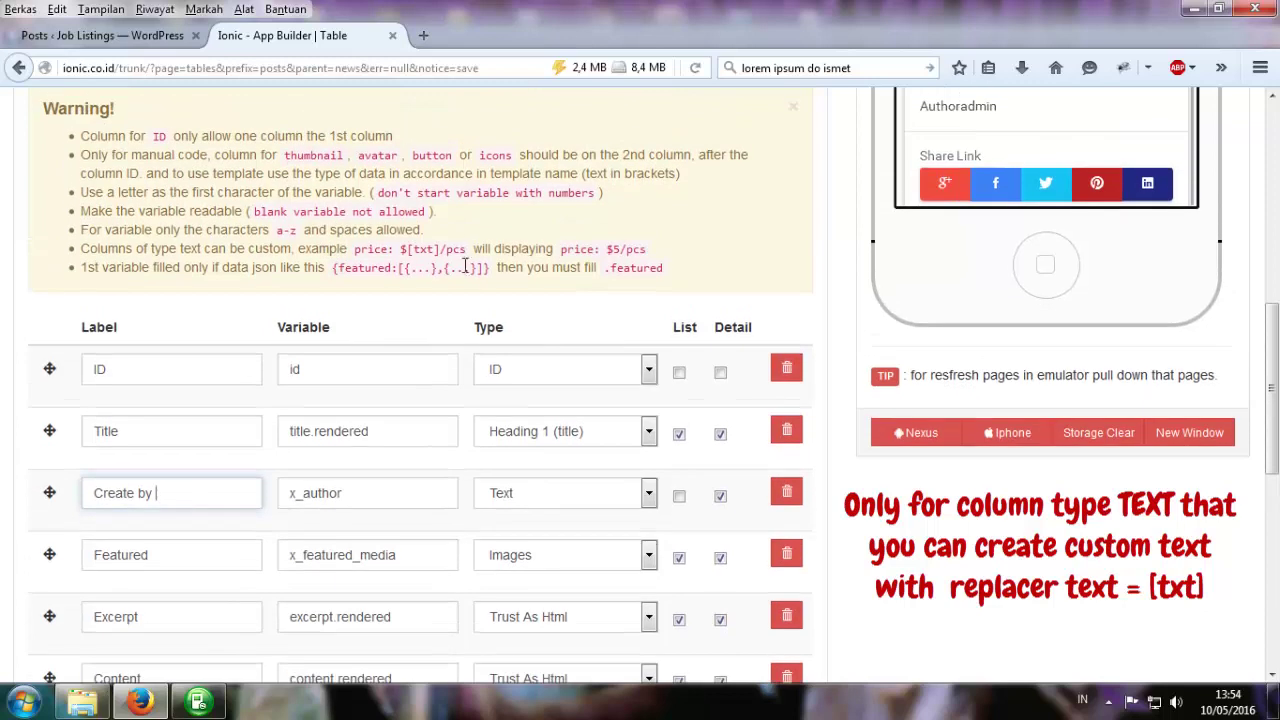
drag(400, 246, 435, 245)
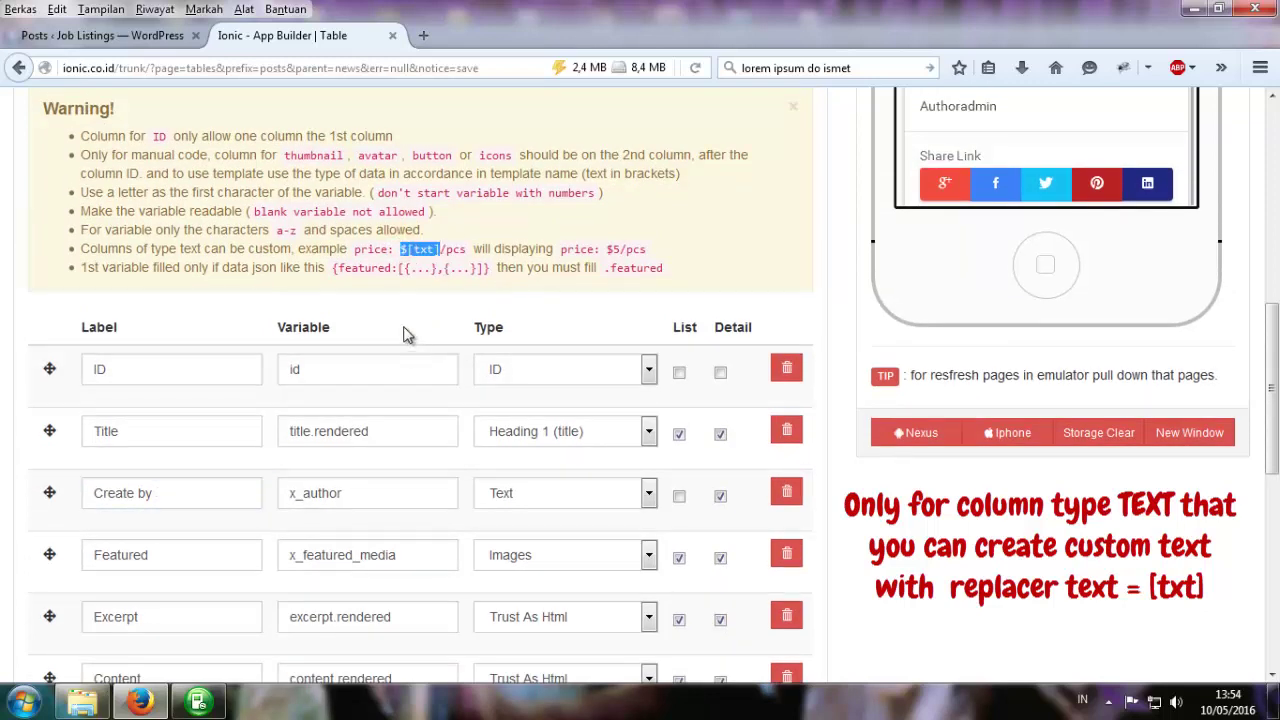
click(166, 493)
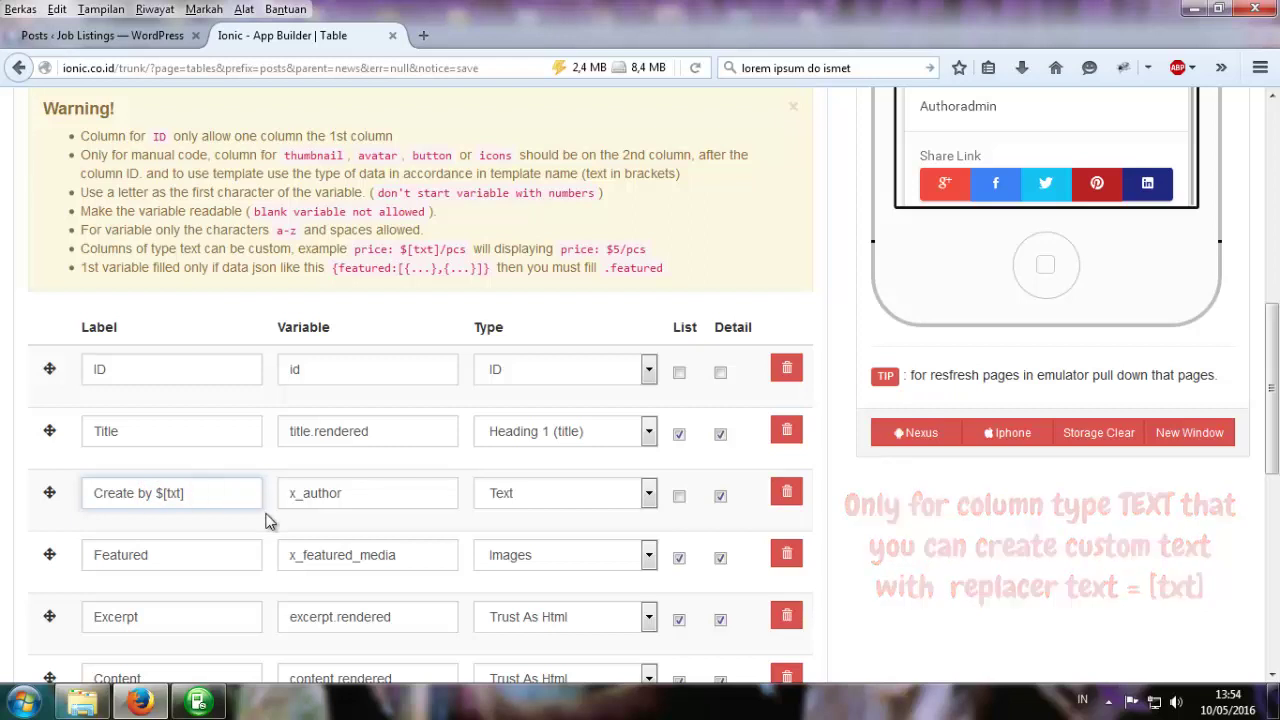
scroll(755, 521, down, 9)
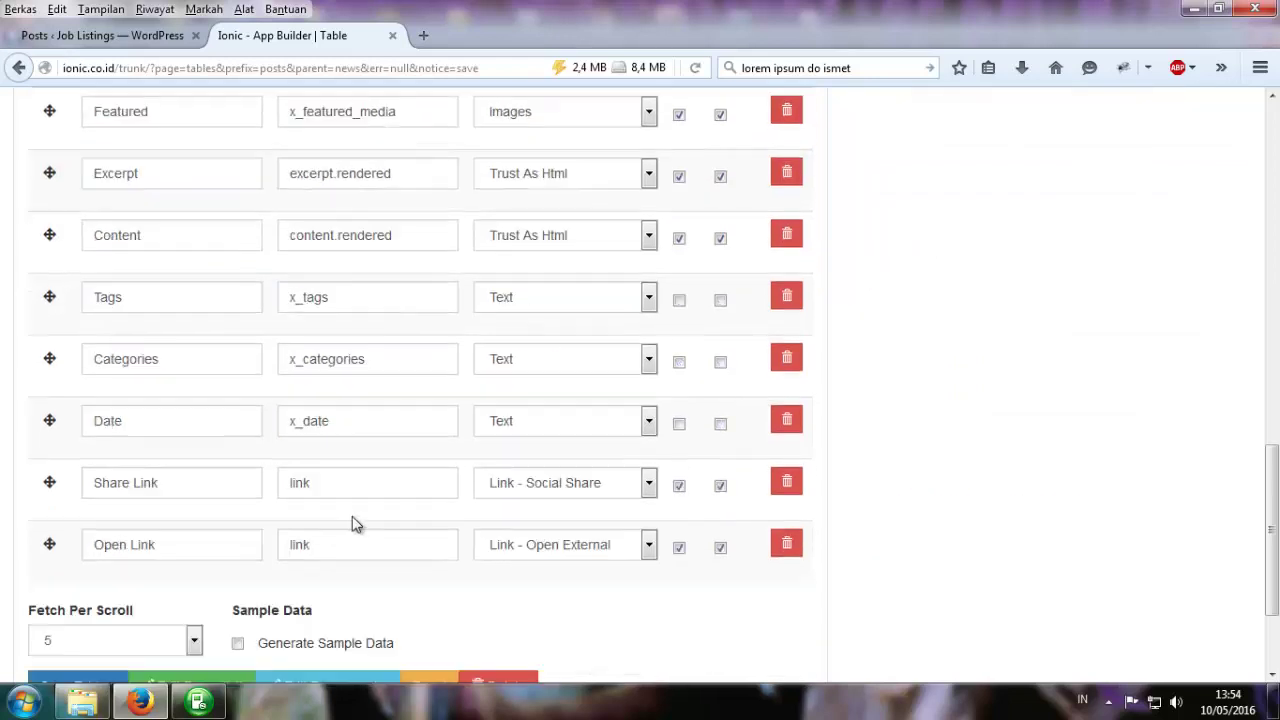
click(100, 532)
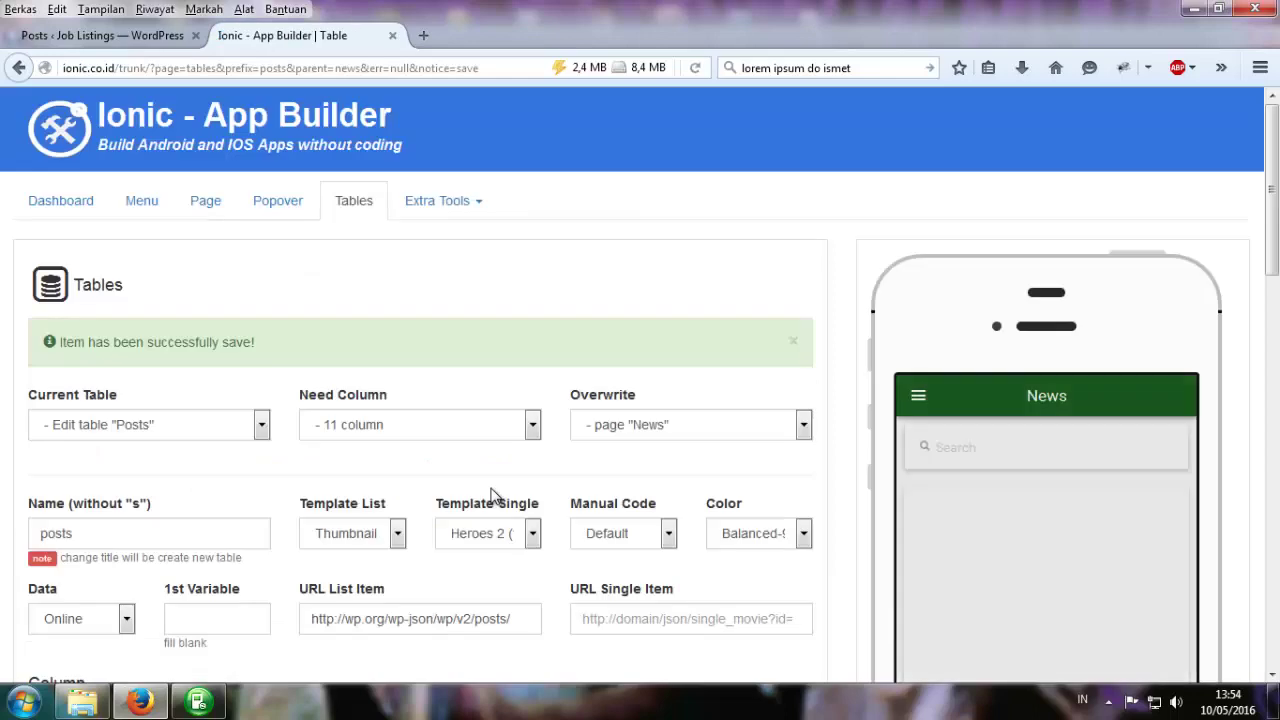
Open the post in the emulator and examine the custom author line on its detail page.
scroll(760, 451, down, 3)
click(1052, 563)
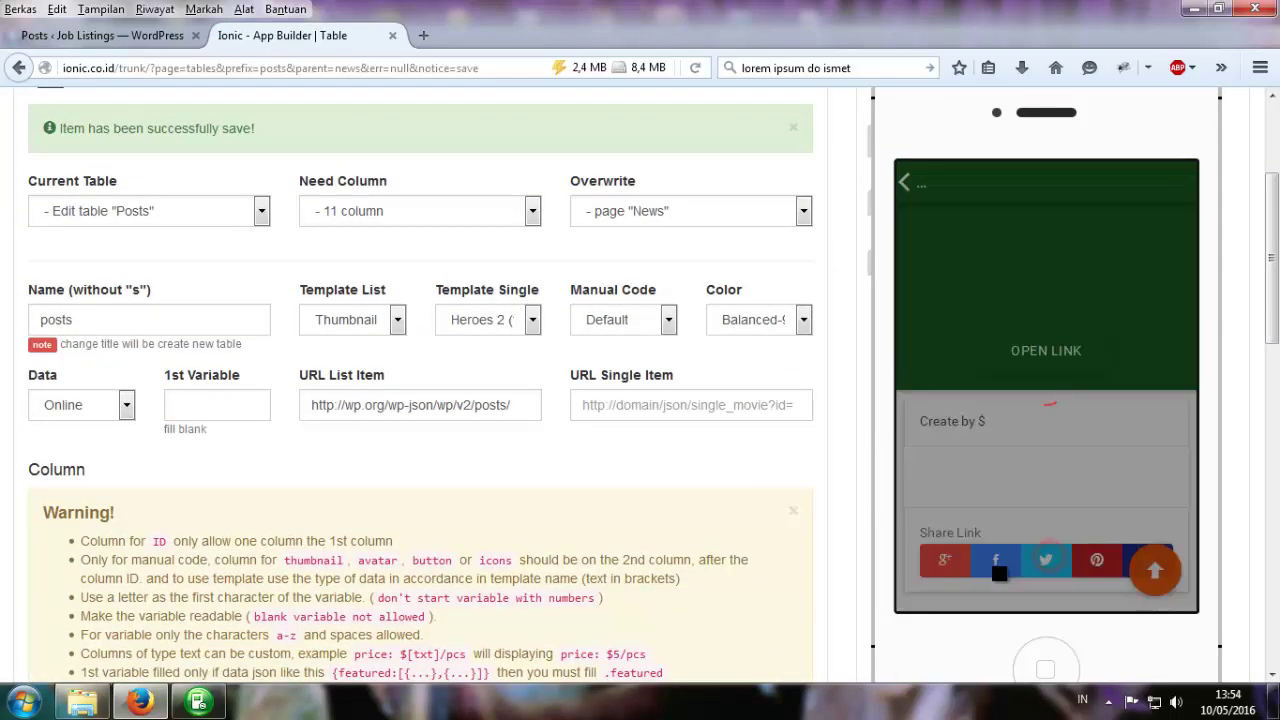
scroll(486, 449, down, 5)
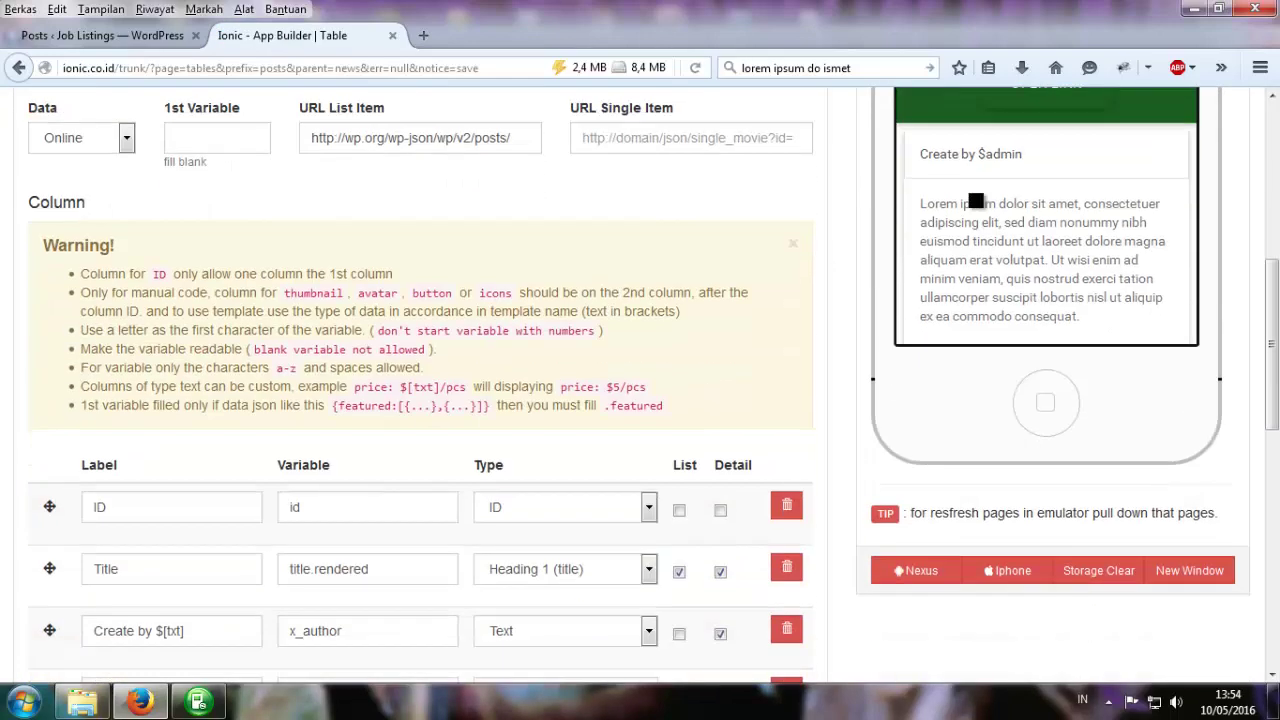
Change the author column's label to "Create by [txt]", save the table and check the post's detail page in the emulator.
scroll(250, 577, down, 4)
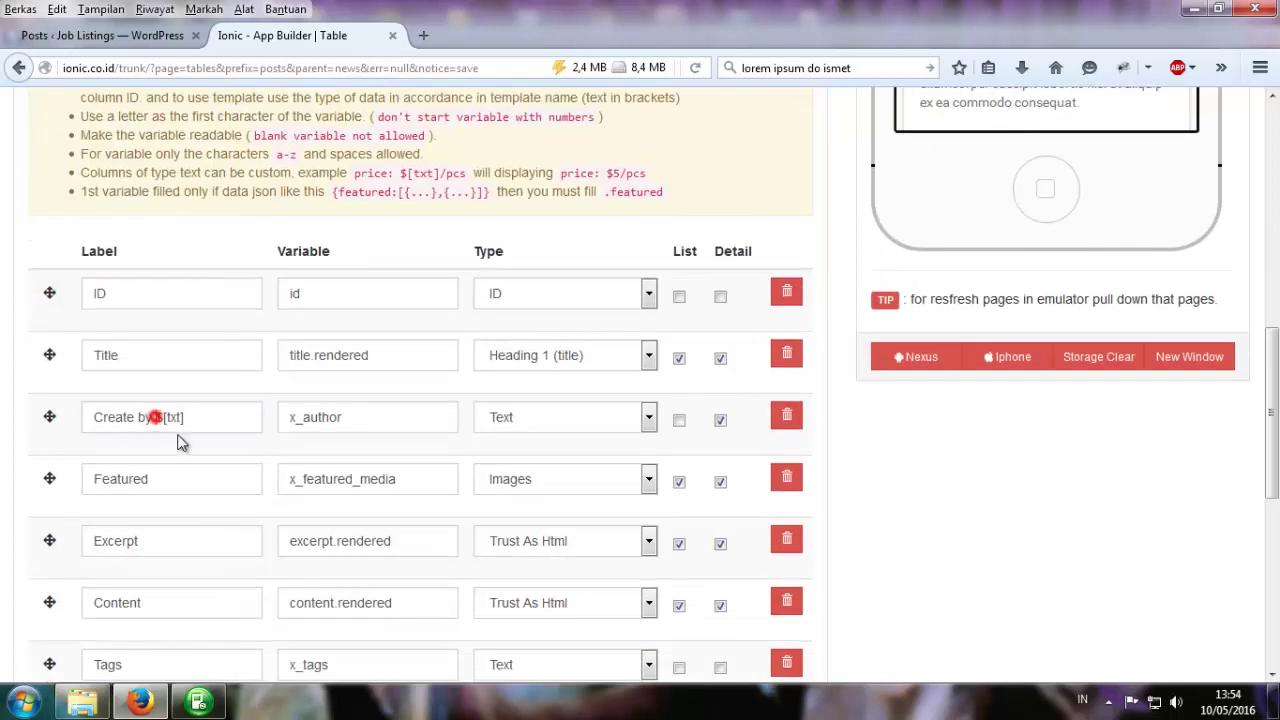
scroll(163, 557, down, 10)
click(83, 530)
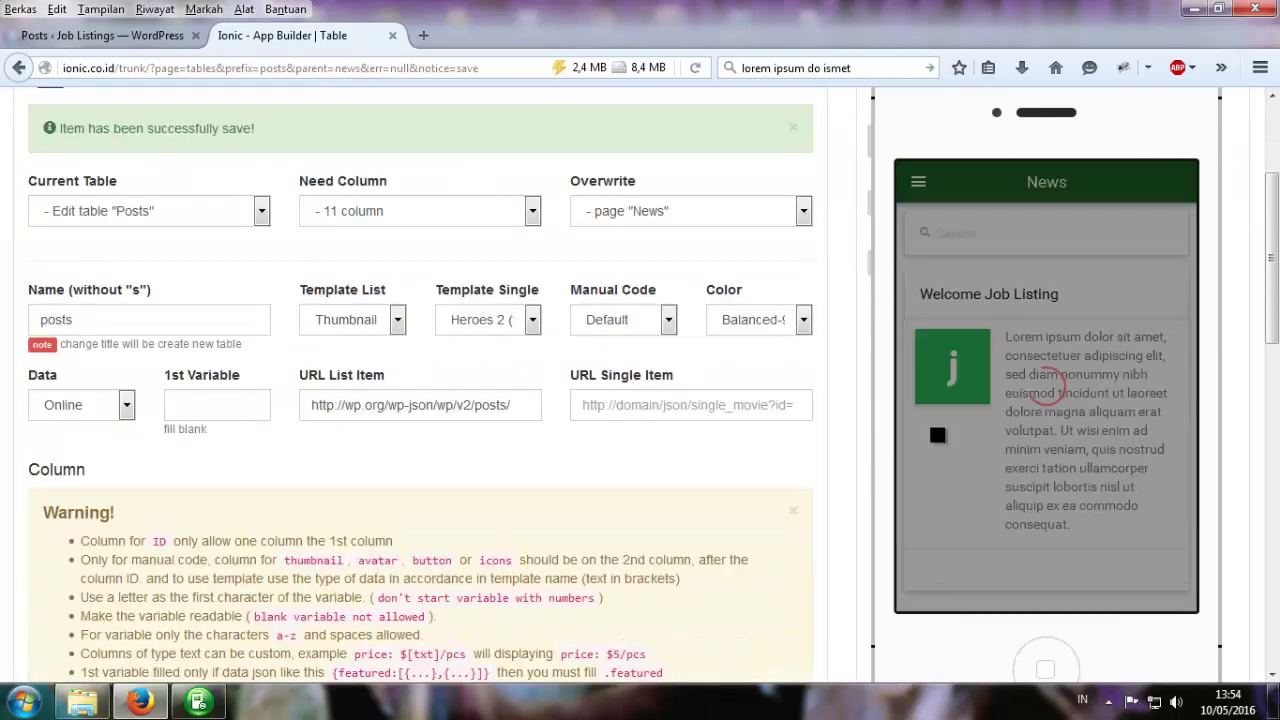
click(1040, 566)
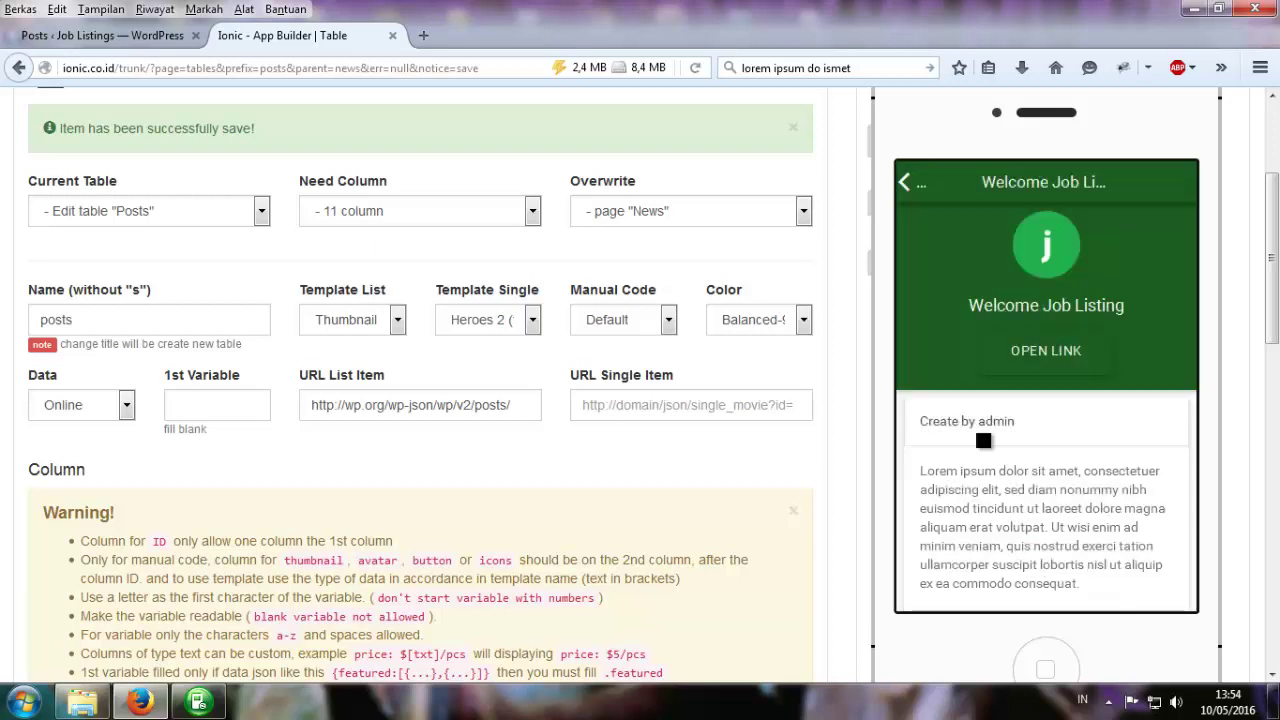
Set the author column's label to "Create by <strong>[txt]</strong>" and save the table.
scroll(606, 501, down, 6)
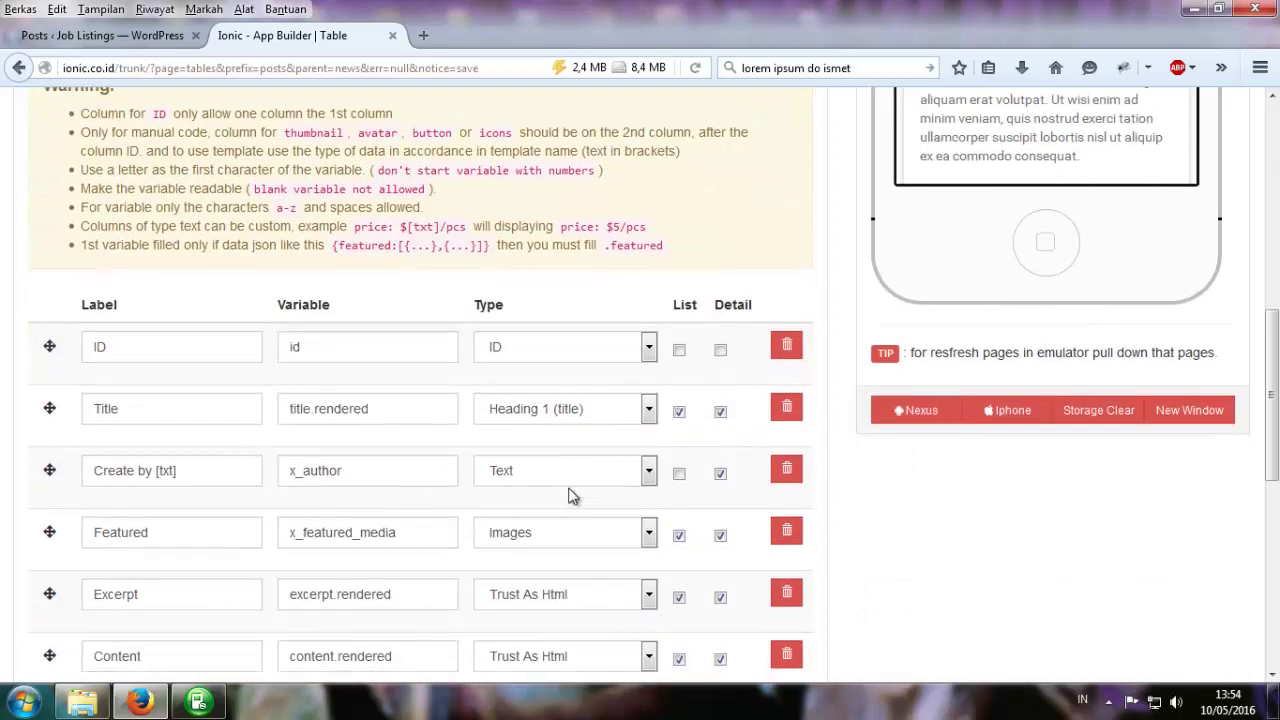
click(155, 258)
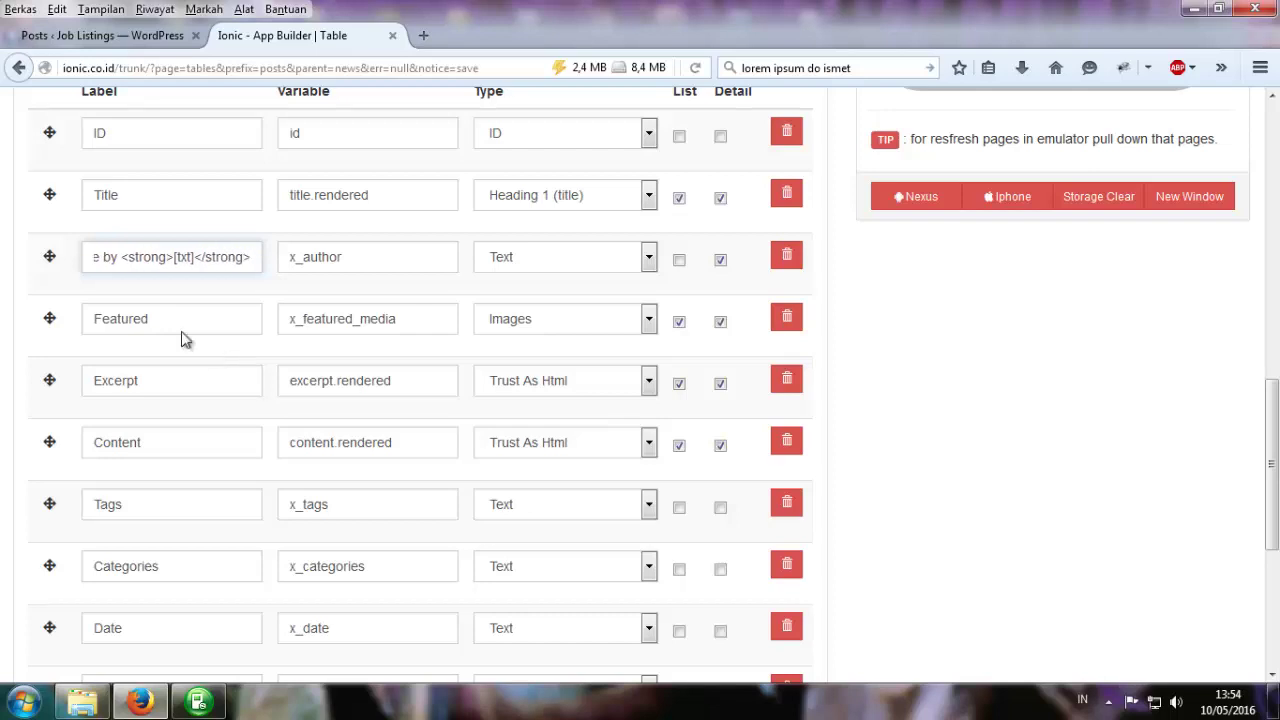
scroll(170, 400, down, 6)
click(106, 533)
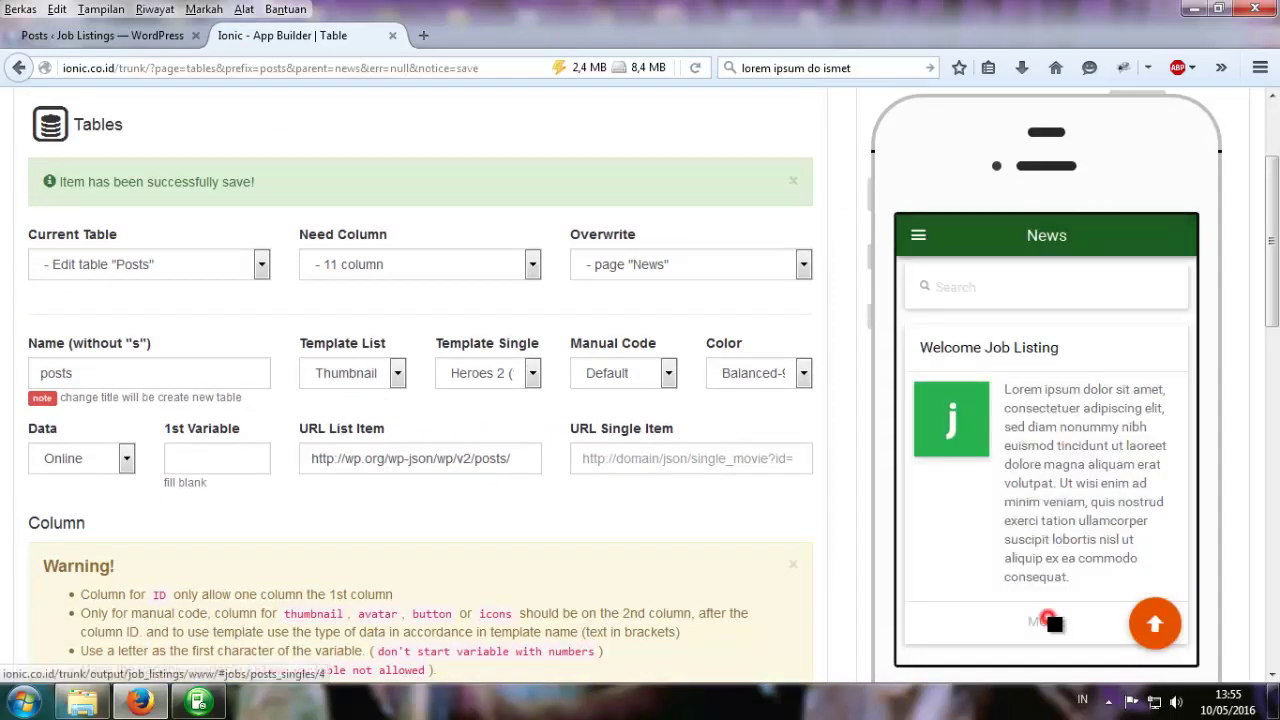
Open the post in the emulator, examine the author line and content on its detail page, and return to the News list.
click(1050, 622)
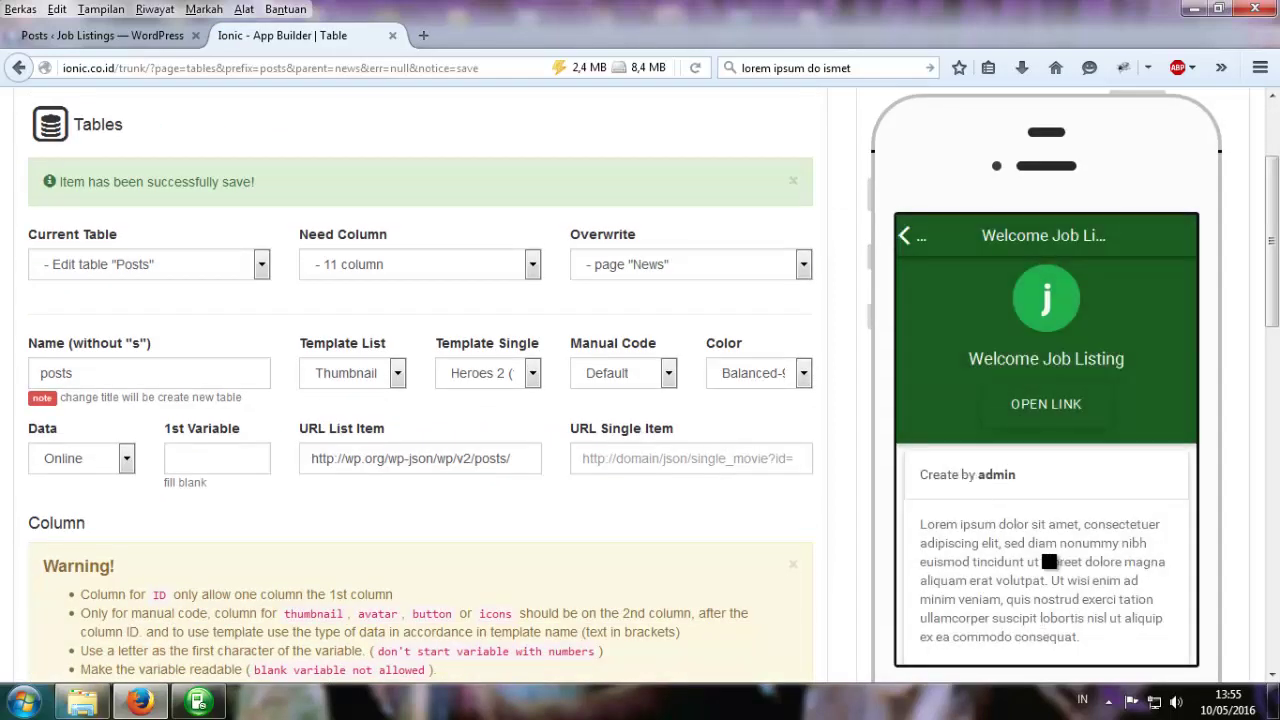
drag(1049, 562, 1029, 420)
drag(1014, 531, 1020, 590)
click(918, 237)
drag(1048, 517, 1018, 408)
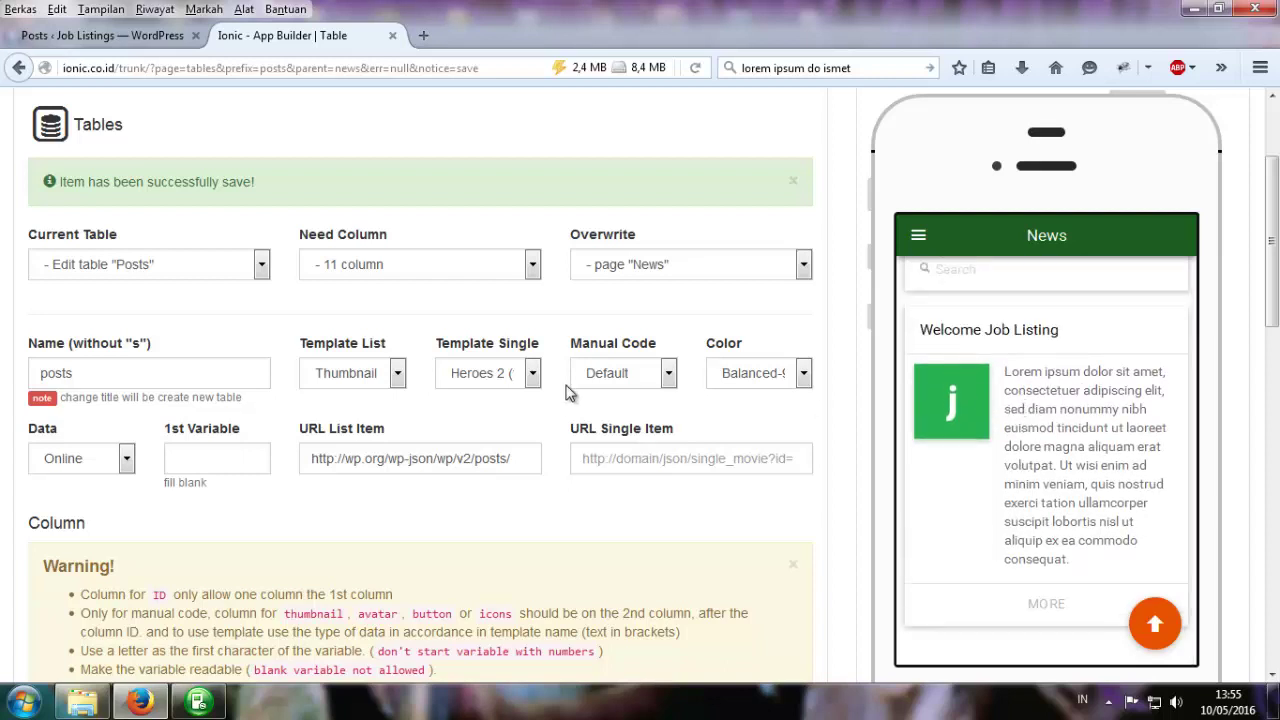
Compare the post type shown on the WordPress Posts screen with the list item URL in the Ionic App Builder table.
scroll(566, 392, down, 3)
scroll(566, 349, up, 1)
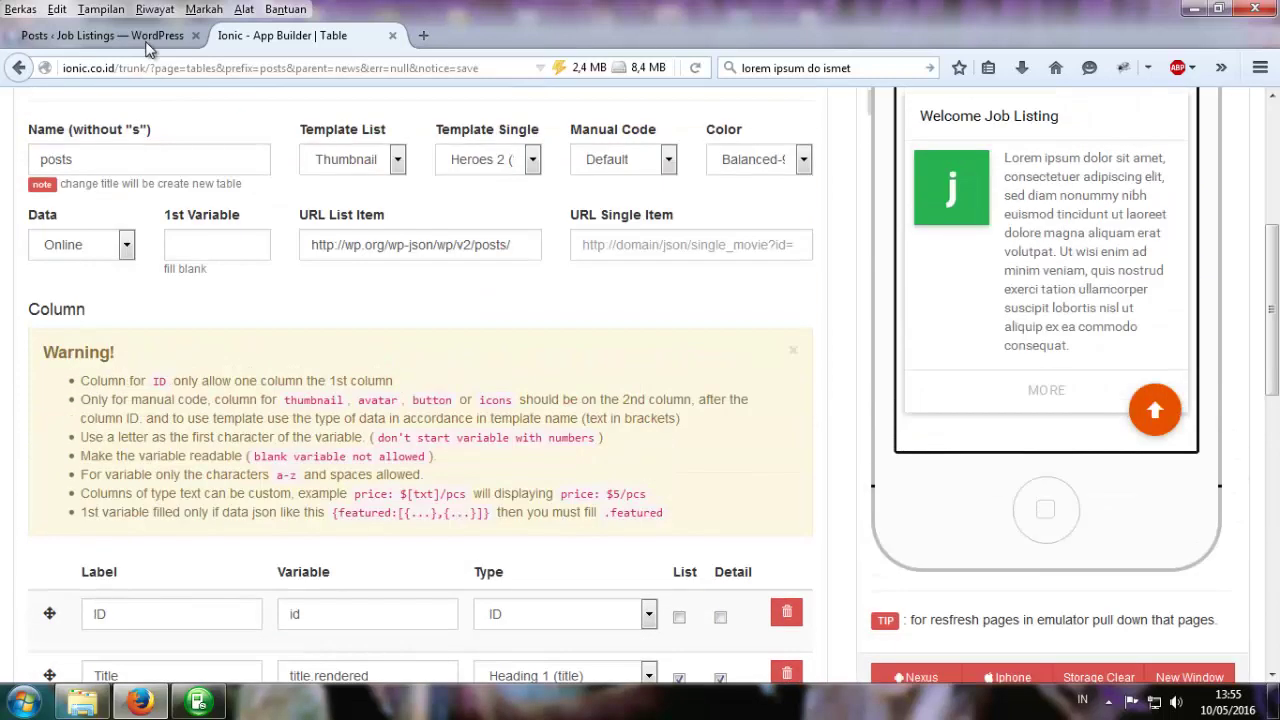
click(148, 40)
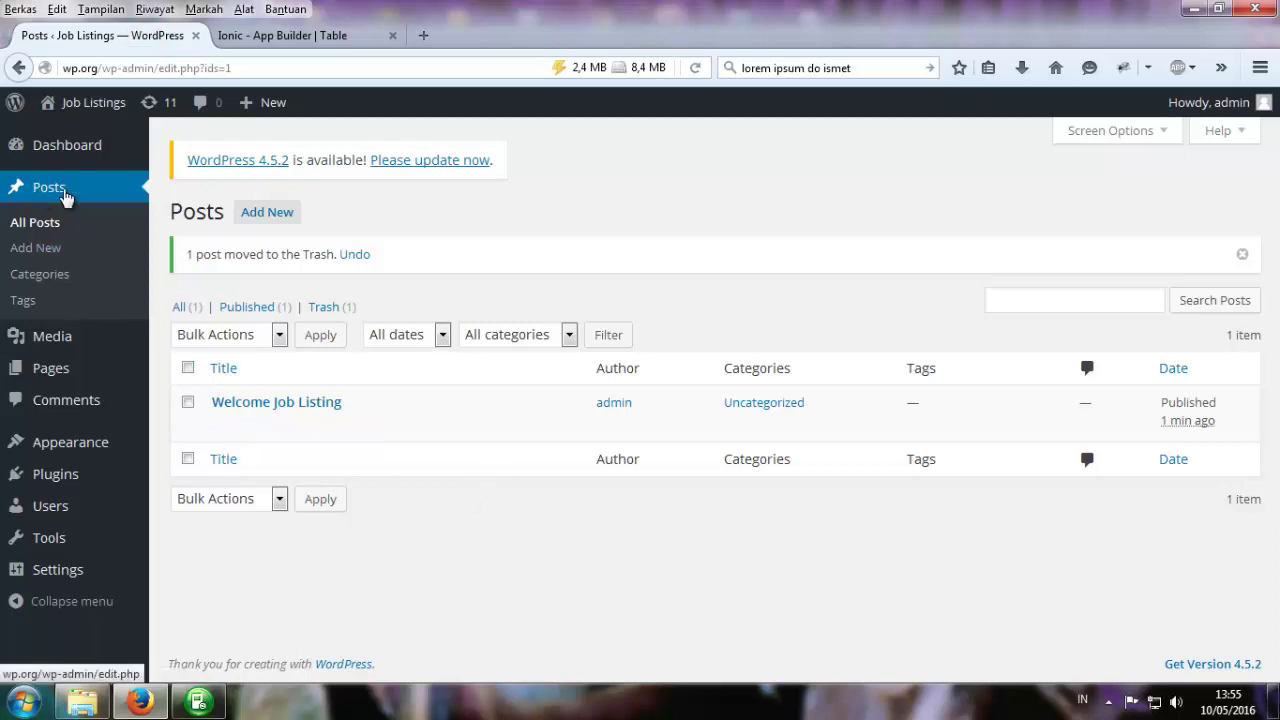
double_click(183, 218)
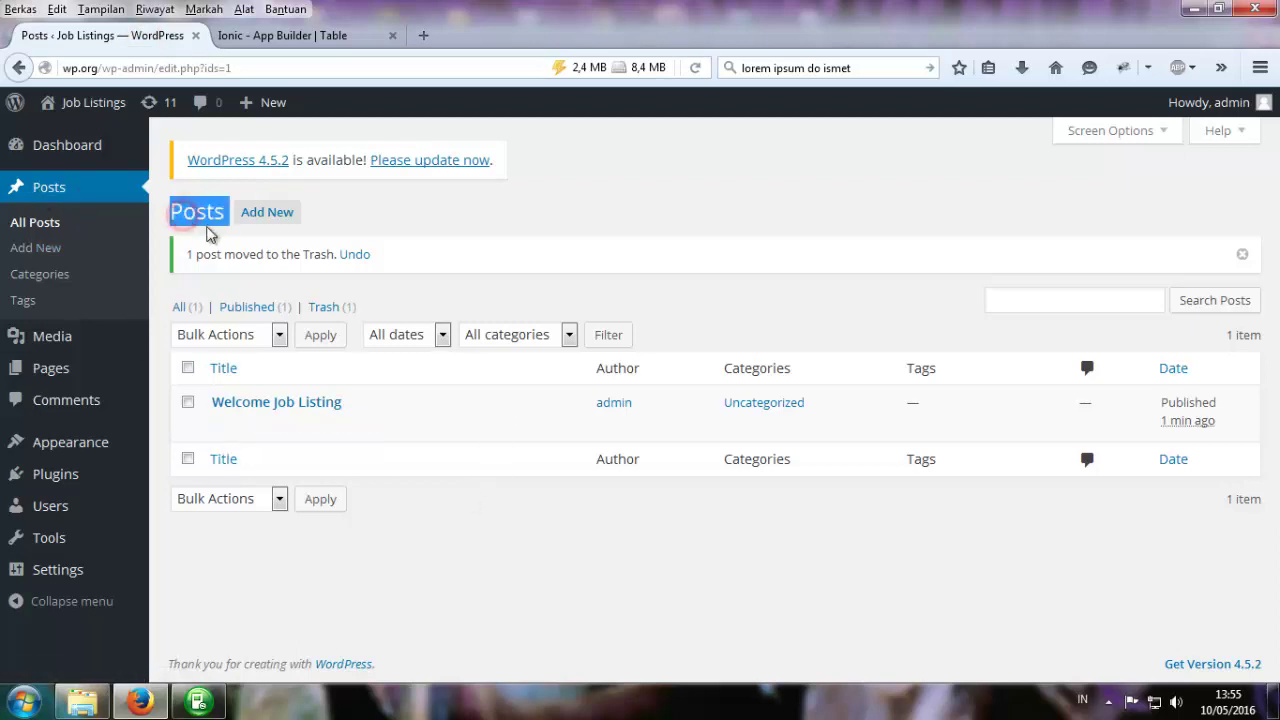
click(302, 38)
scroll(243, 228, up, 2)
click(375, 351)
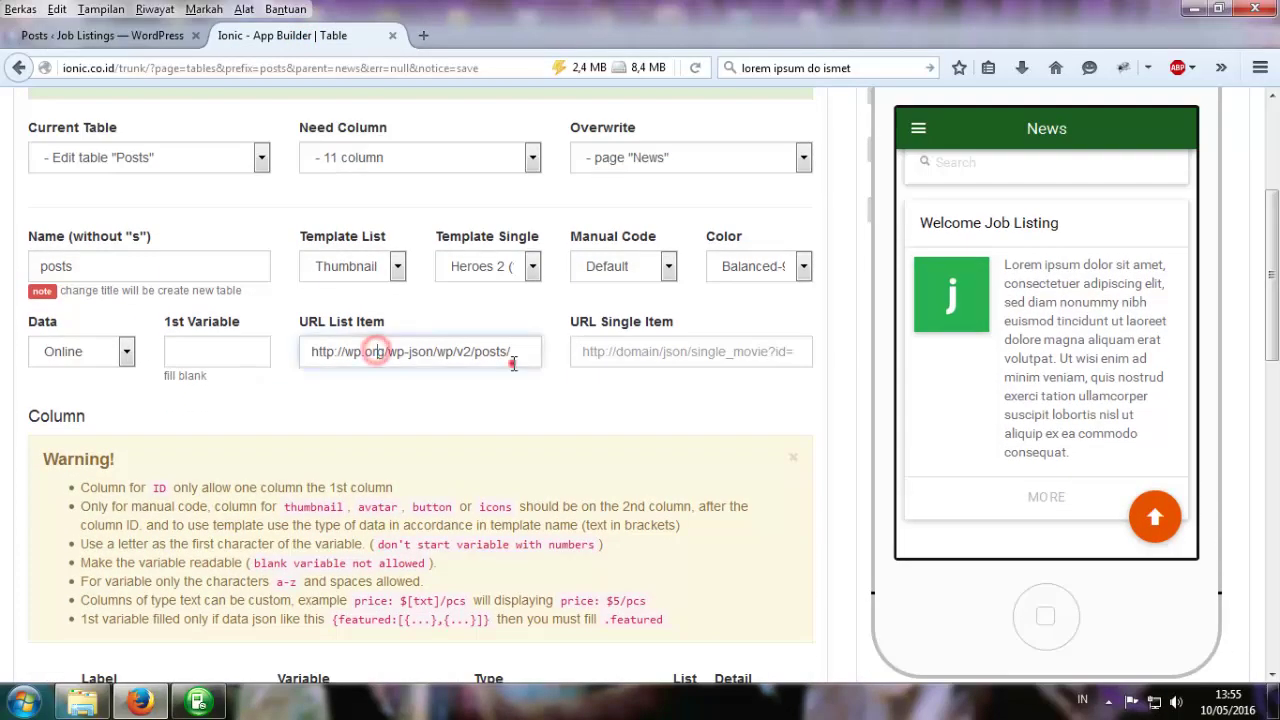
click(438, 449)
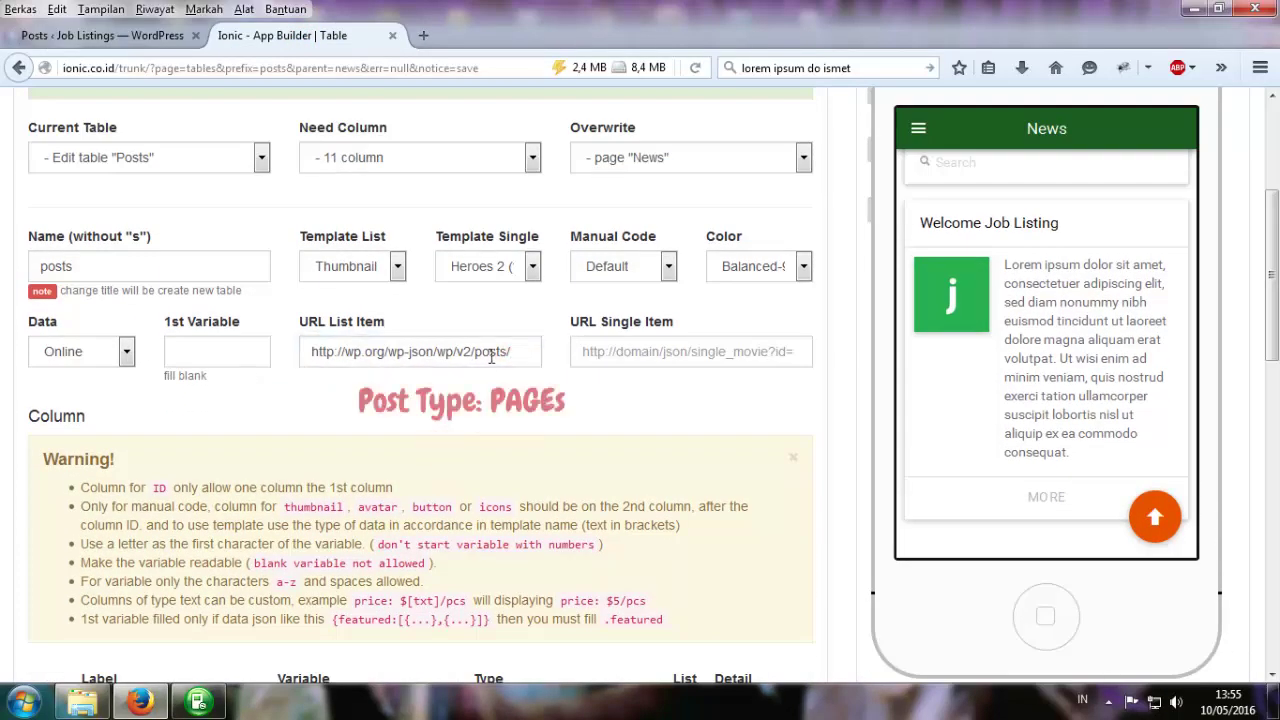
Switch to WordPress, open Sample Page from the list of all pages for editing, and examine its content.
click(103, 35)
mouse_move(60, 368)
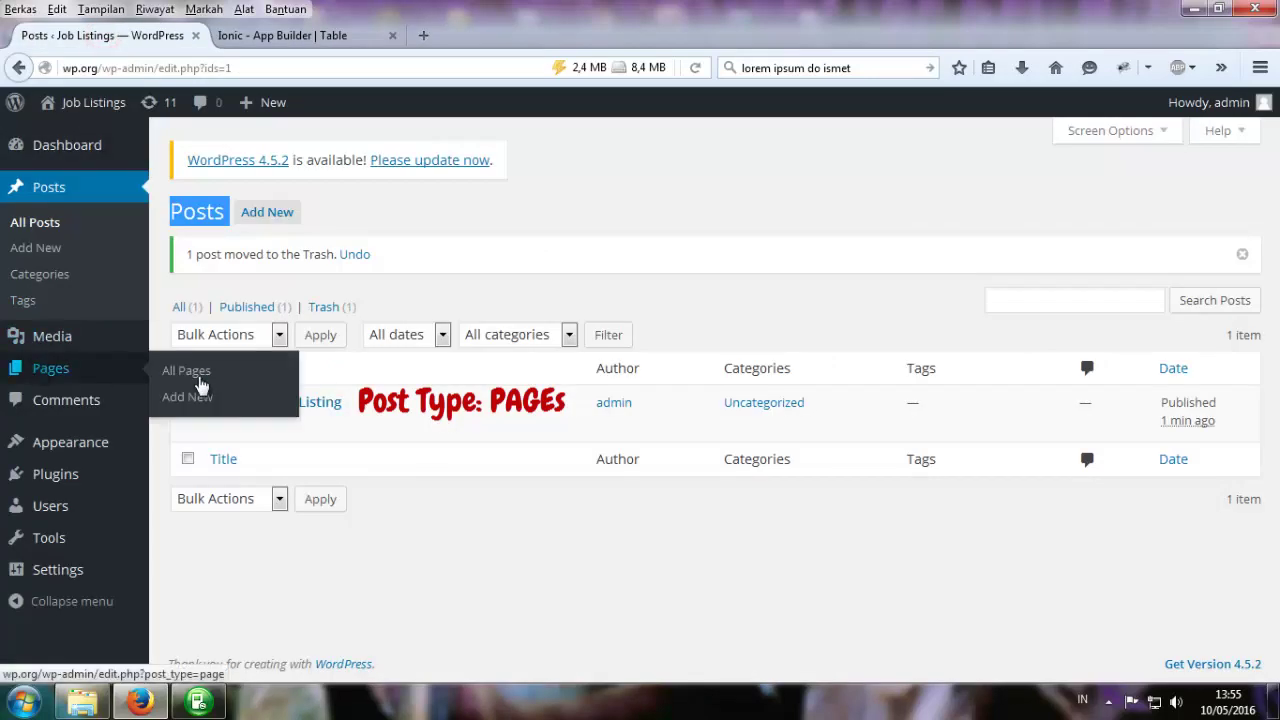
click(190, 371)
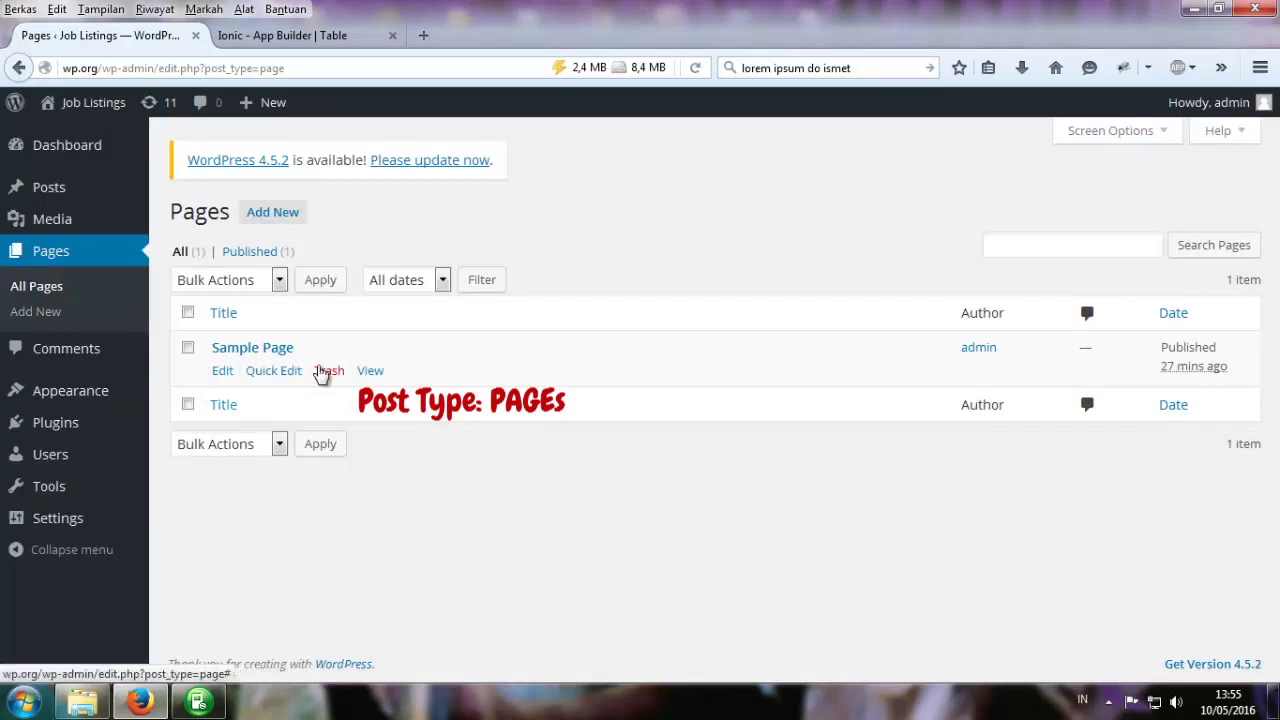
click(221, 374)
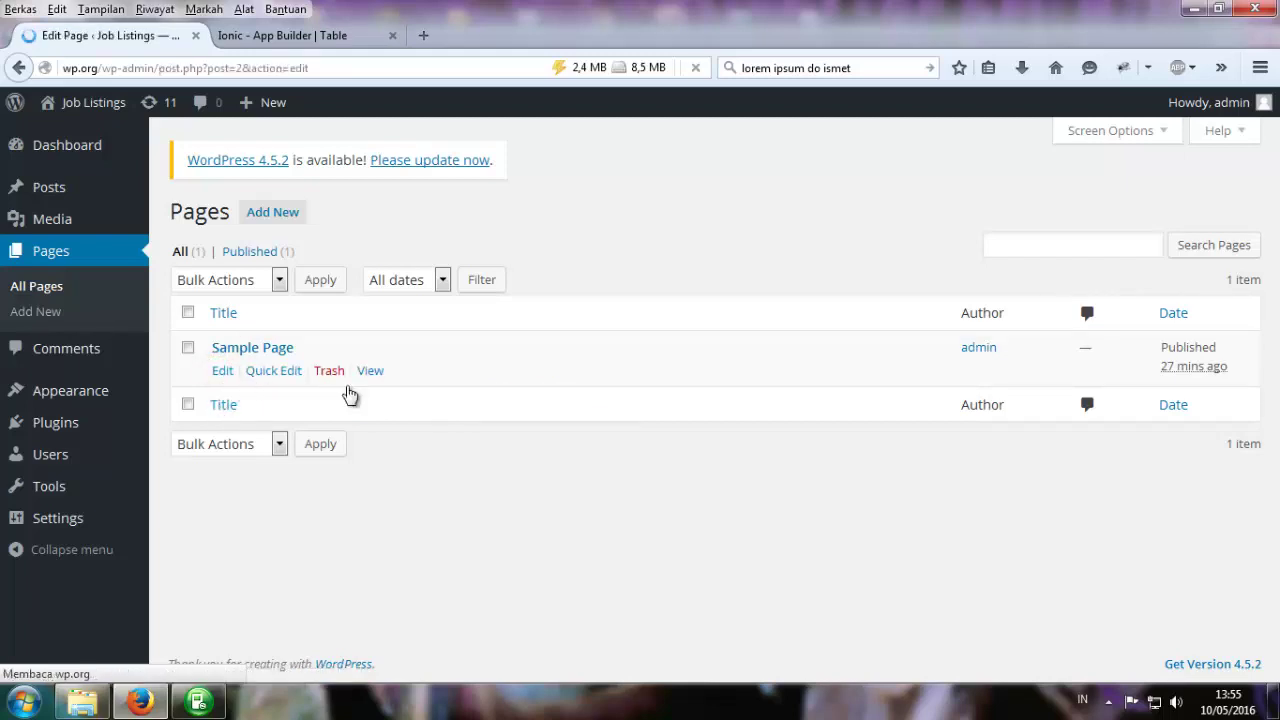
scroll(679, 437, down, 4)
scroll(679, 437, down, 2)
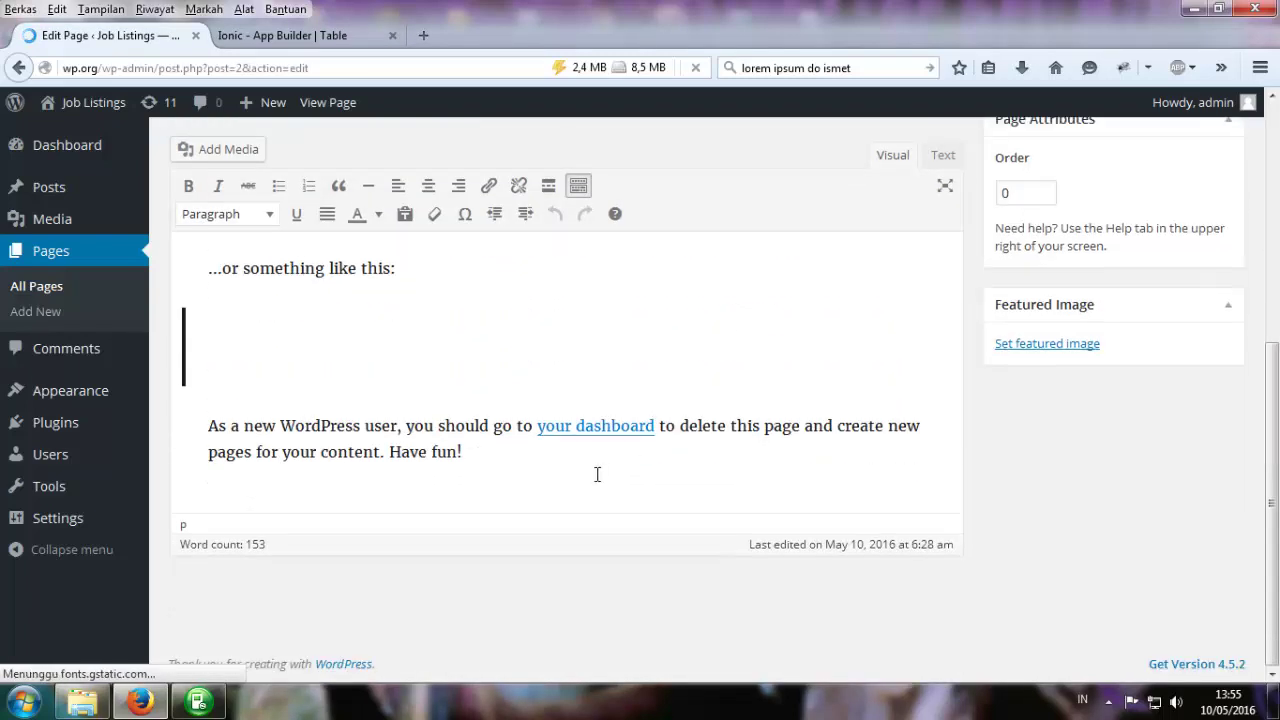
scroll(757, 449, up, 5)
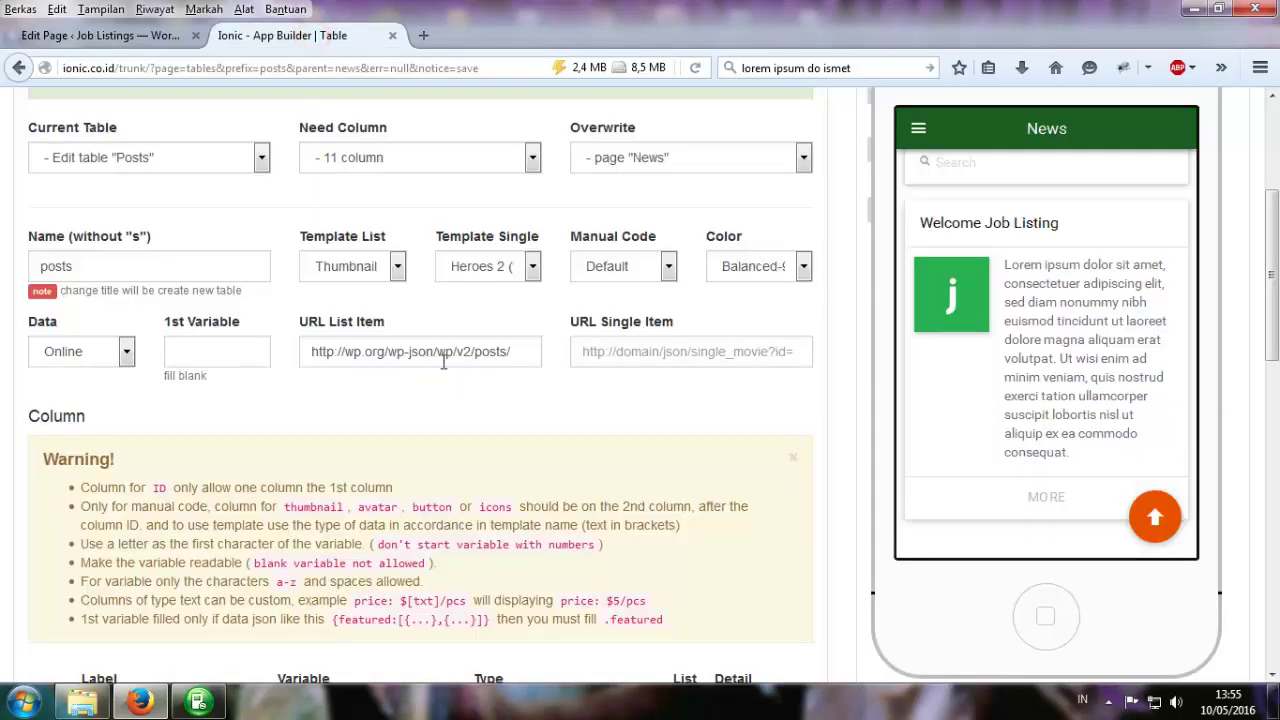
double_click(500, 351)
text(p)
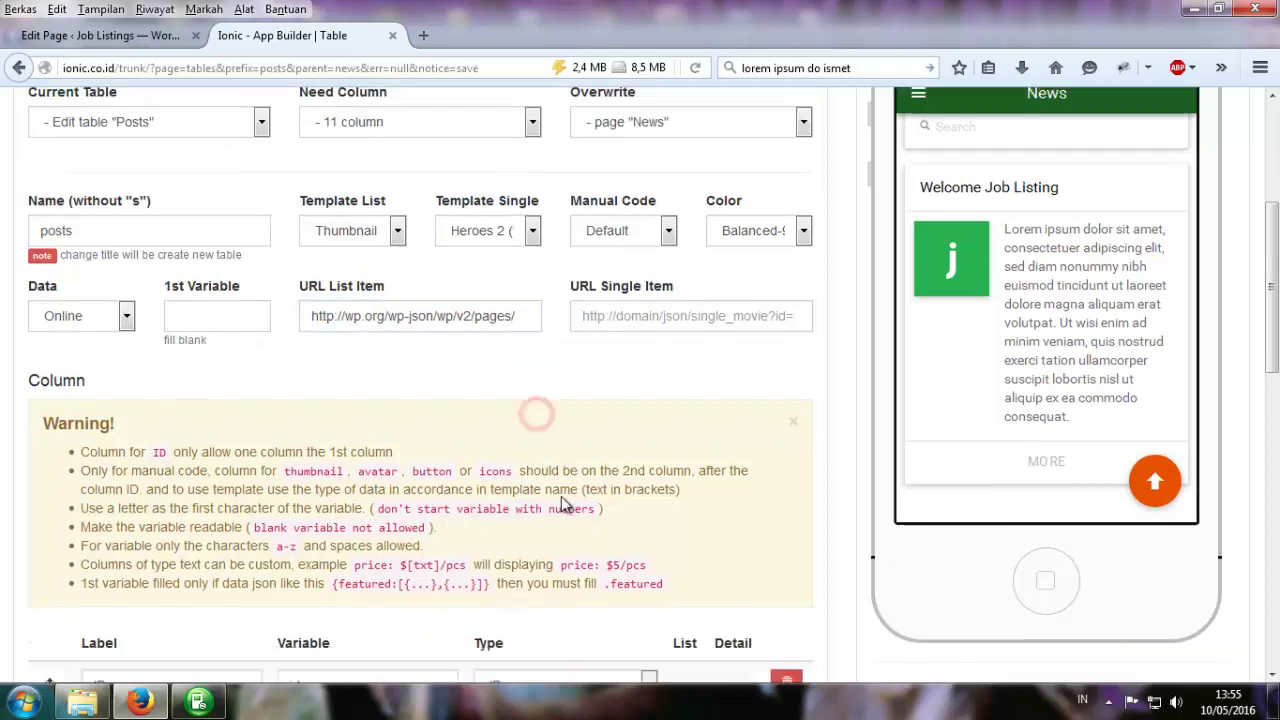
scroll(561, 496, down, 10)
click(90, 532)
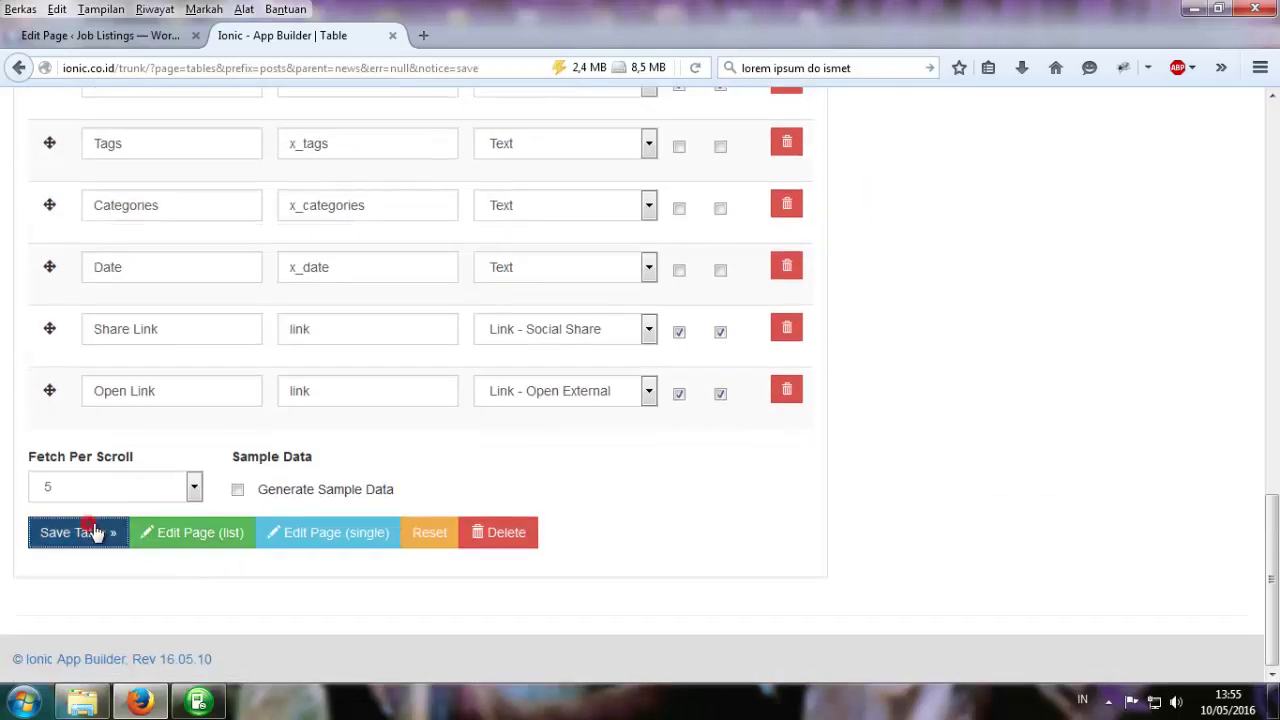
Refresh the News page in the emulator to load the WordPress pages.
scroll(418, 474, down, 2)
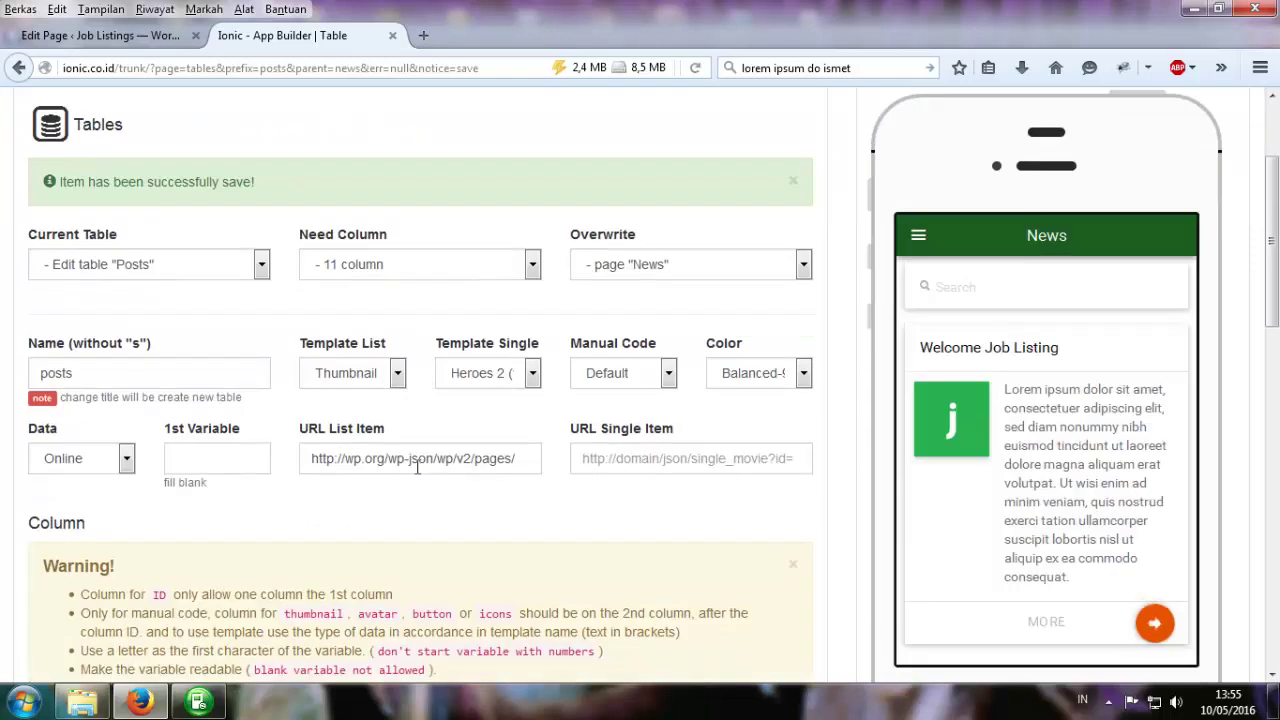
drag(1057, 316, 1086, 576)
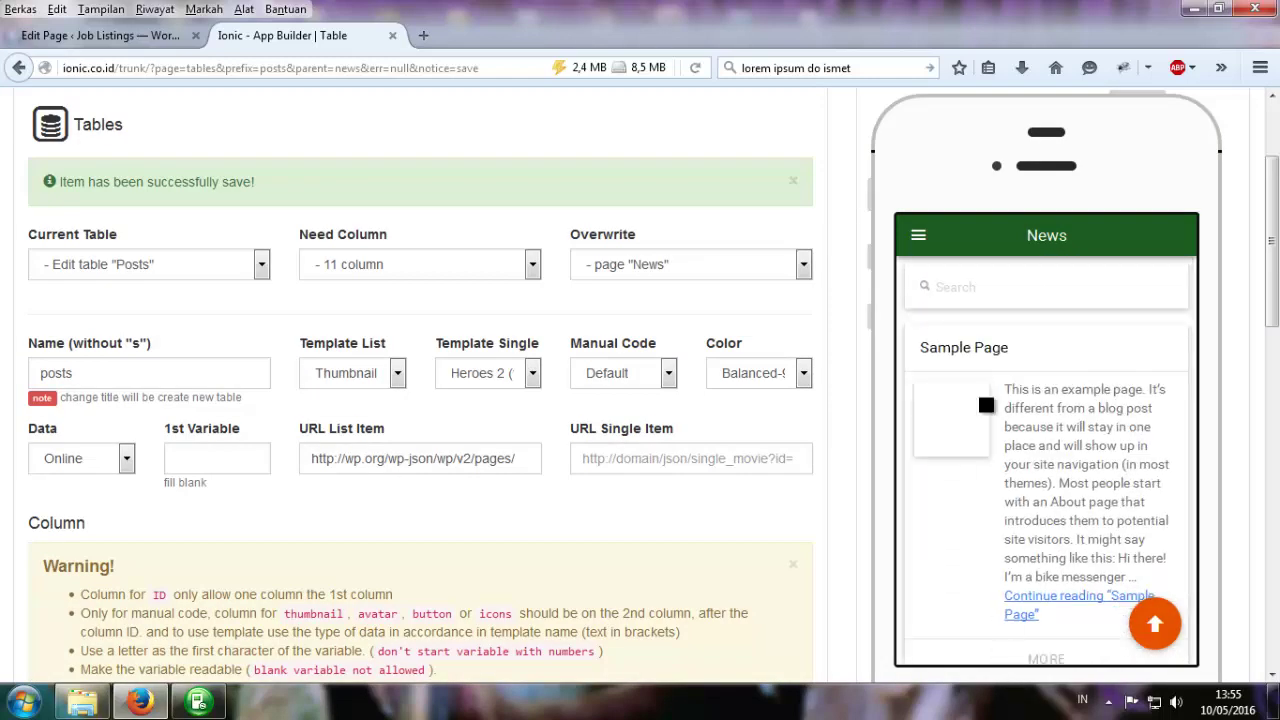
Switch to the WordPress page editor, set the green "j" library image as Sample Page's featured image, and update the page.
click(128, 35)
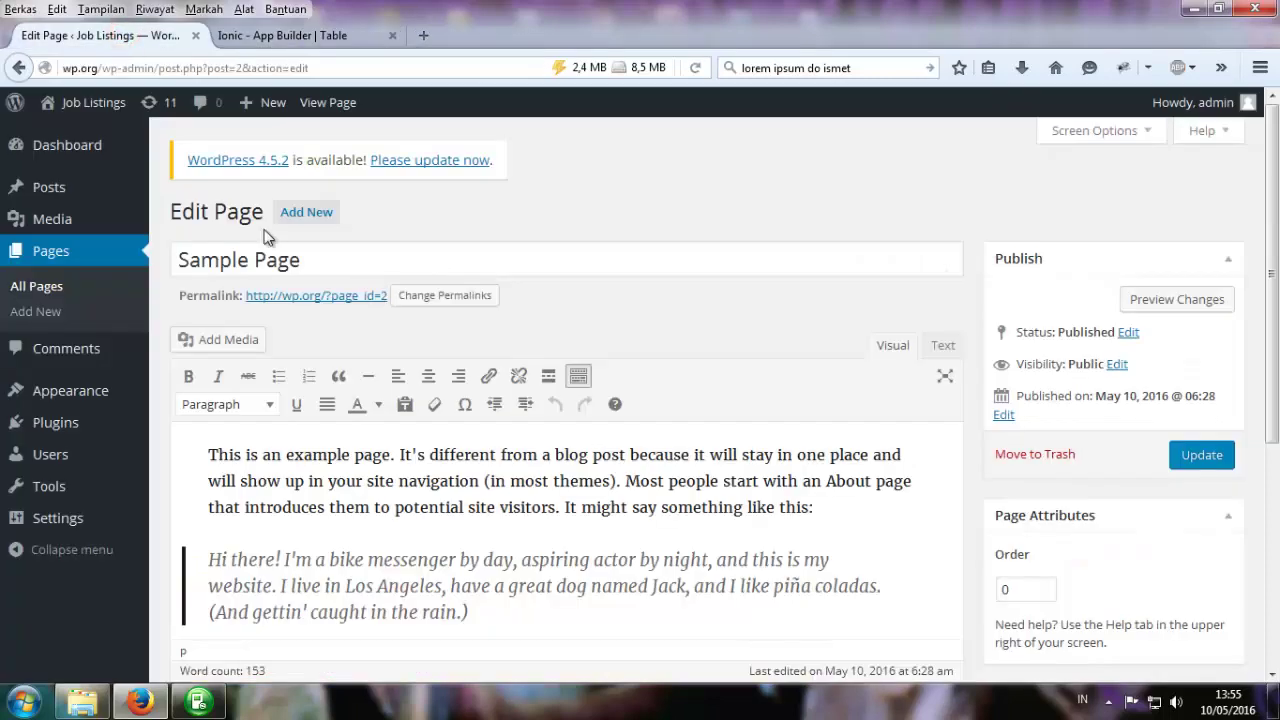
scroll(829, 451, down, 5)
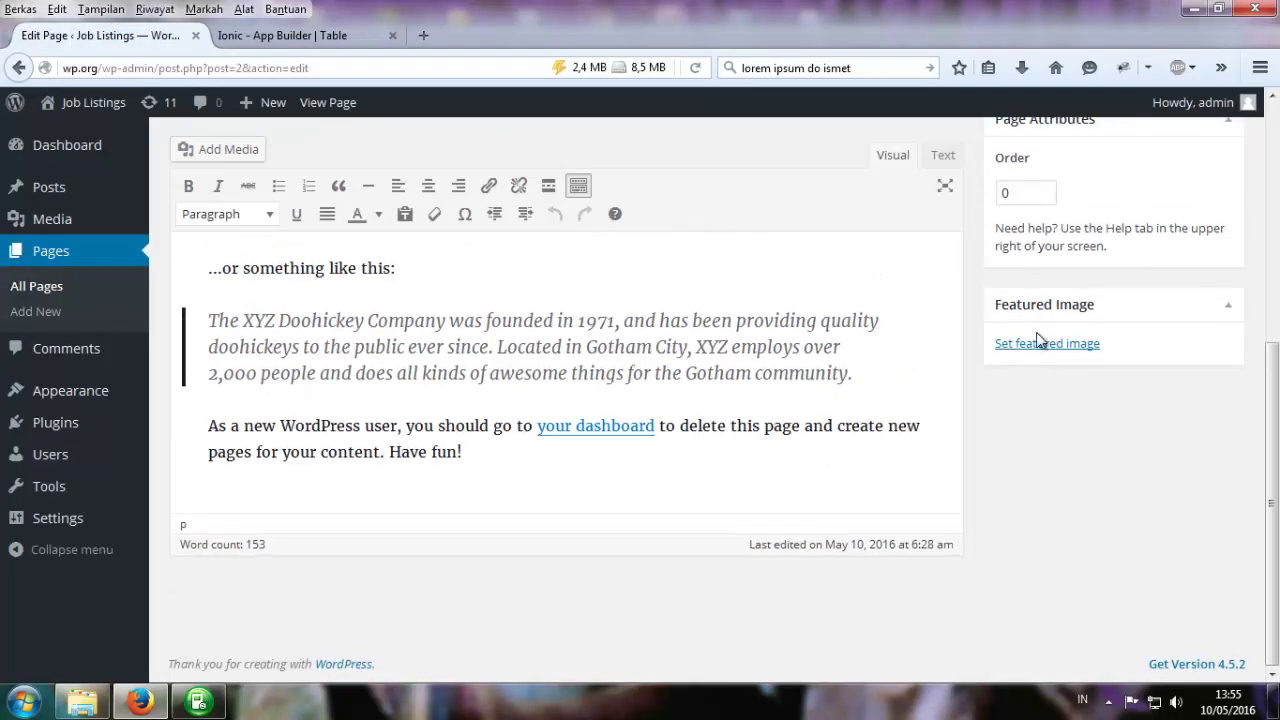
click(1035, 344)
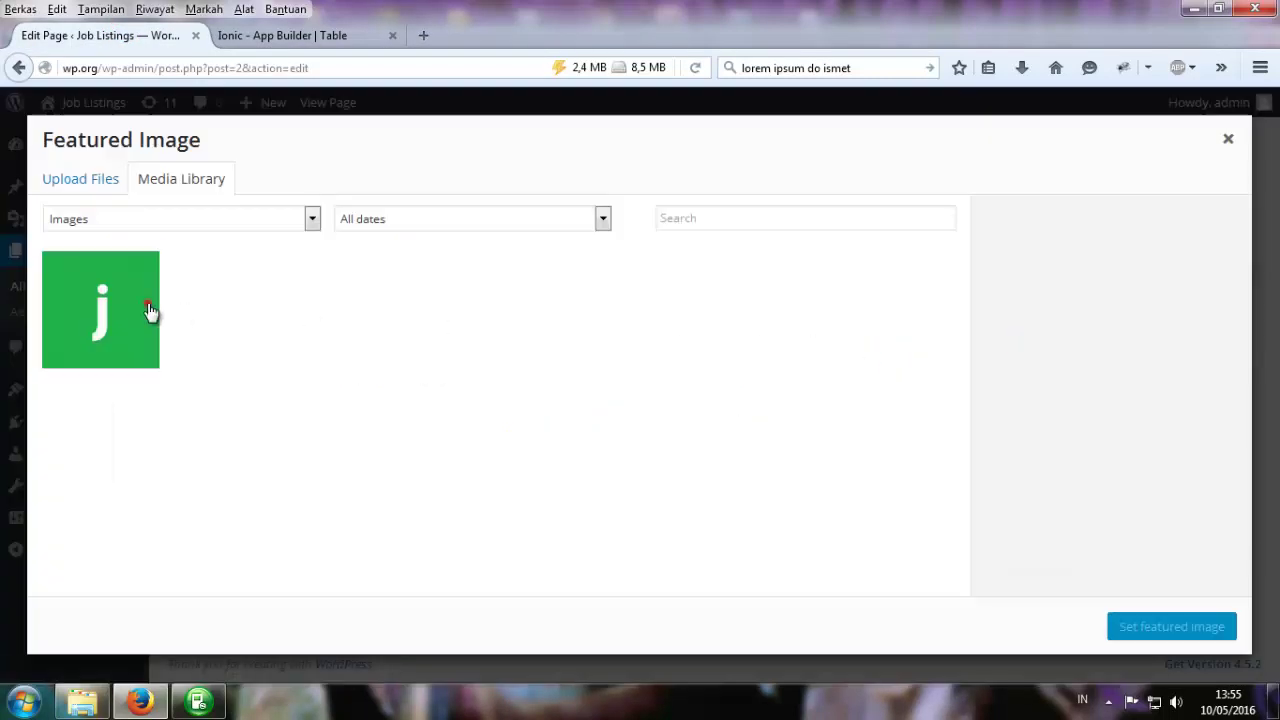
click(148, 311)
click(1126, 638)
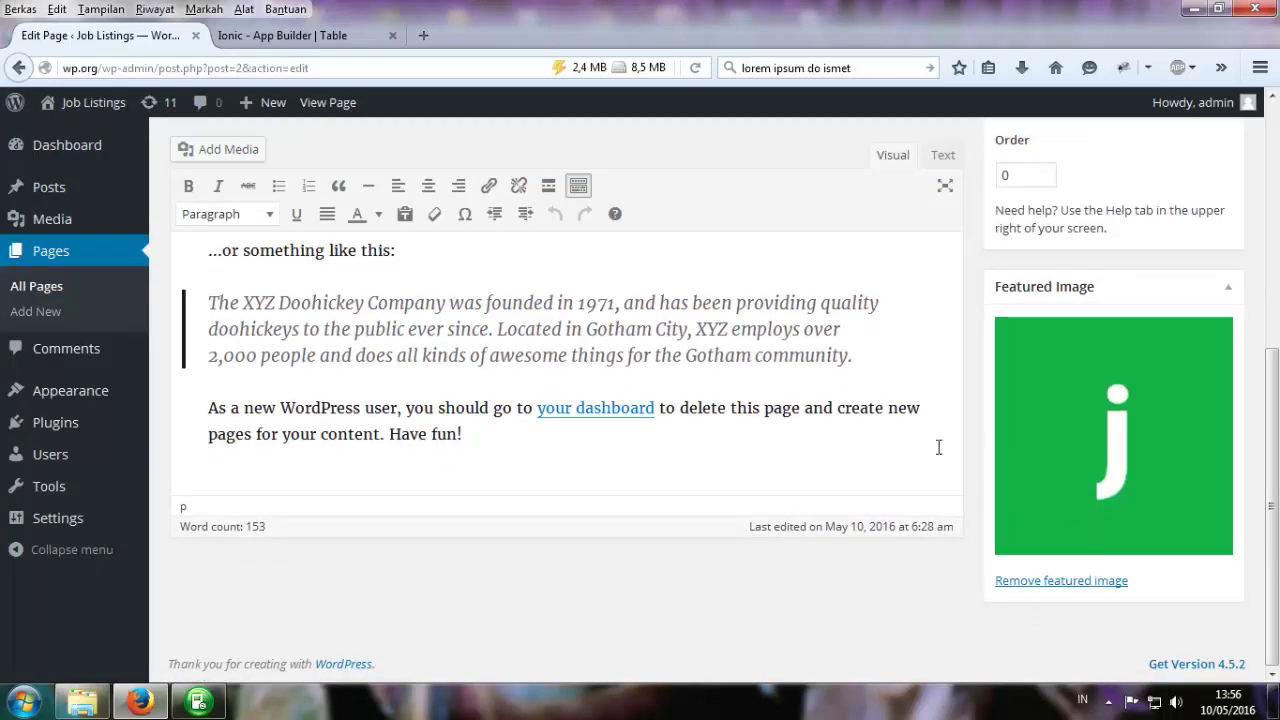
scroll(1094, 343, up, 5)
click(1195, 361)
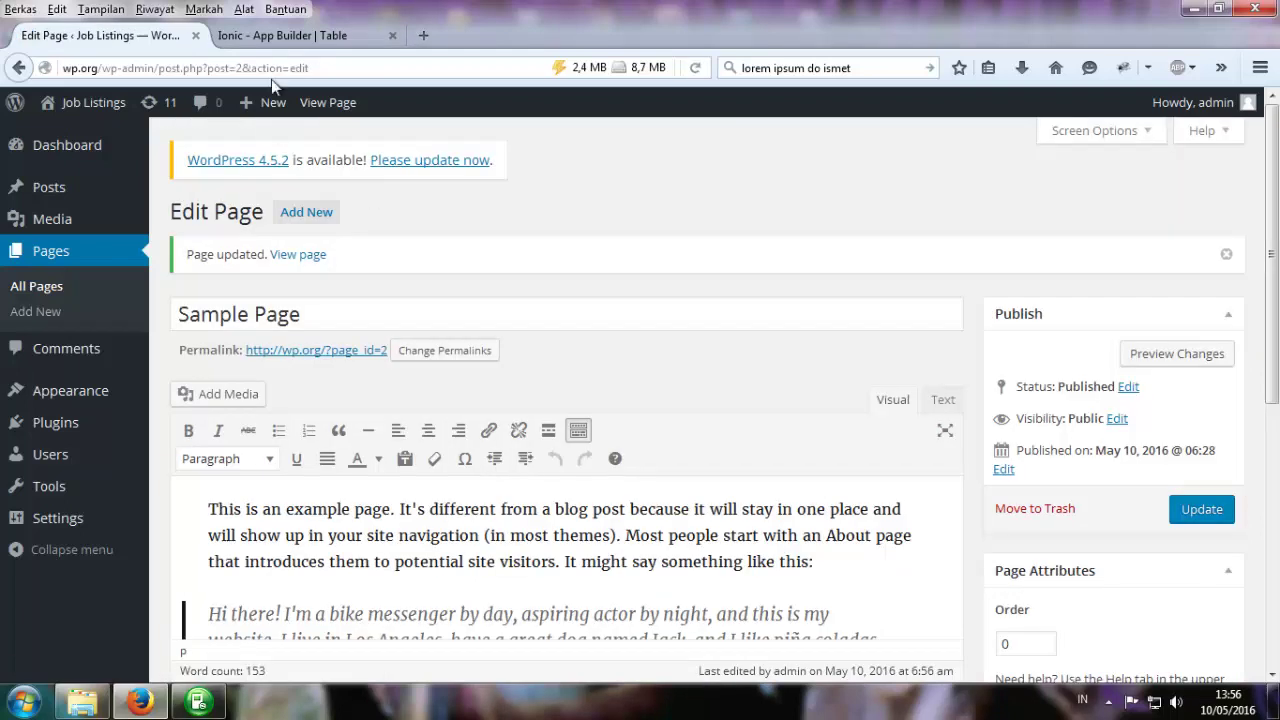
Return to the Ionic App Builder and refresh the News page in the emulator to check Sample Page's thumbnail.
click(283, 38)
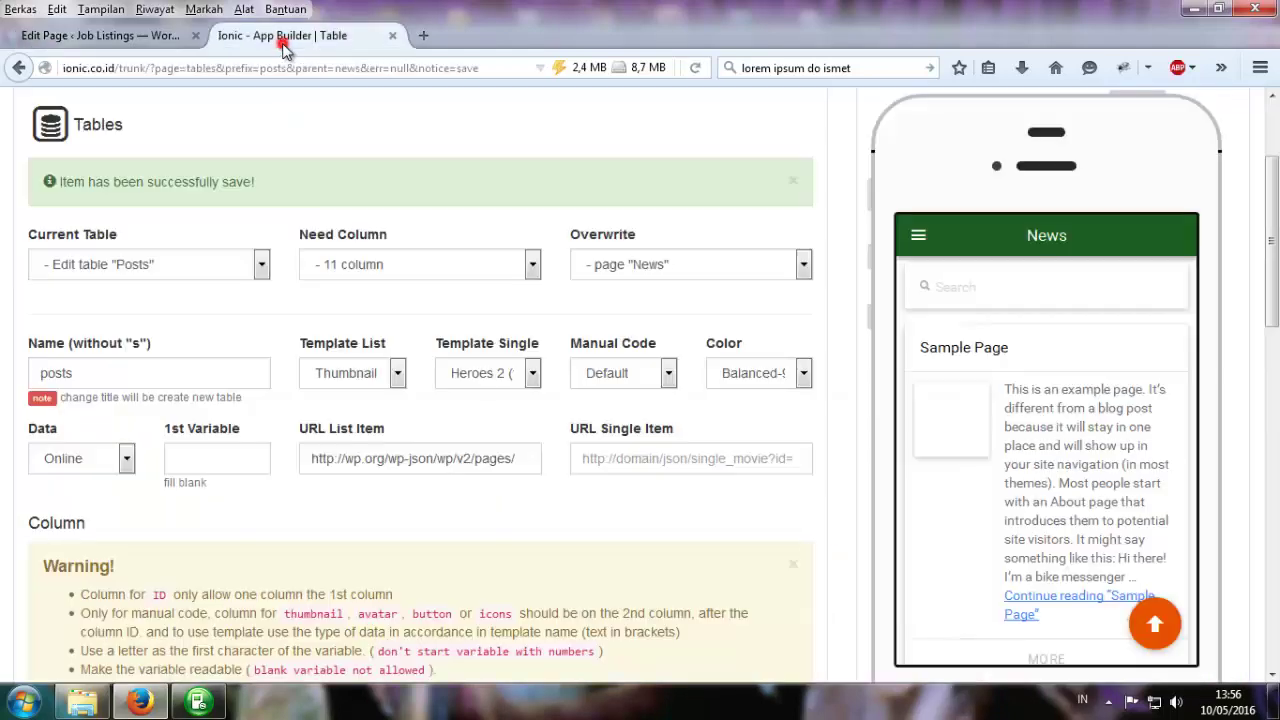
drag(1100, 408, 1085, 595)
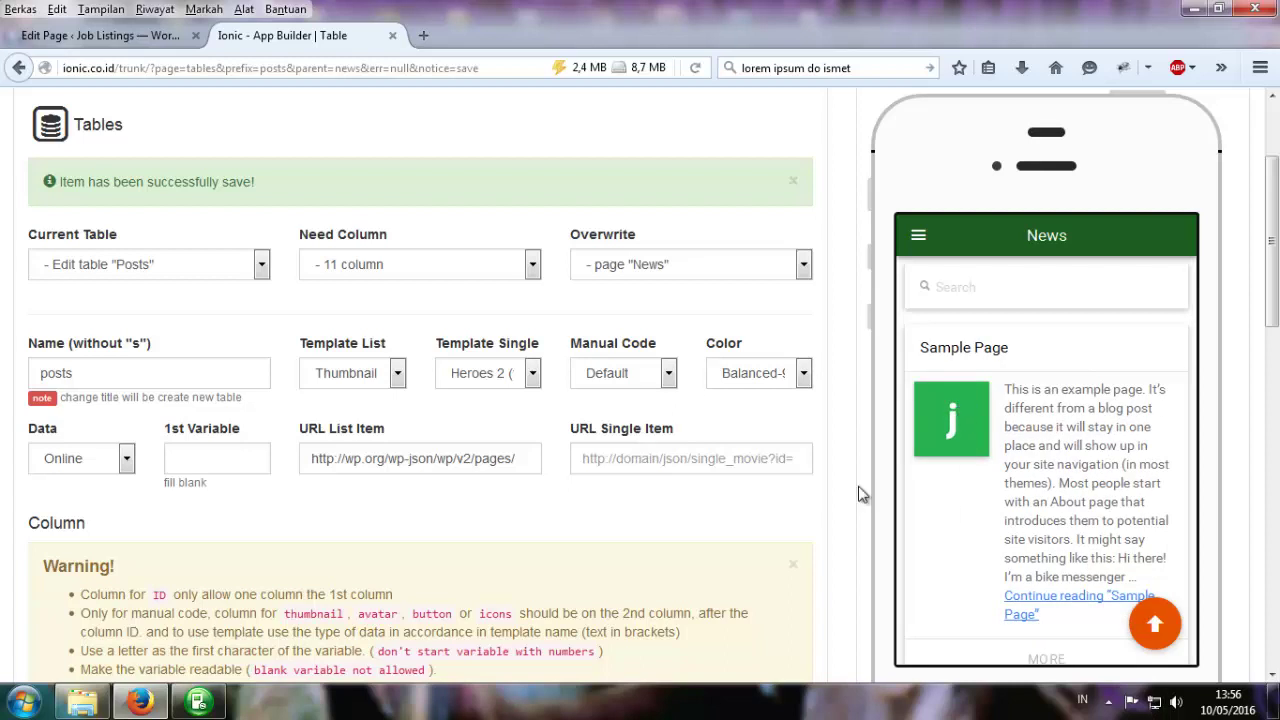
scroll(703, 466, down, 3)
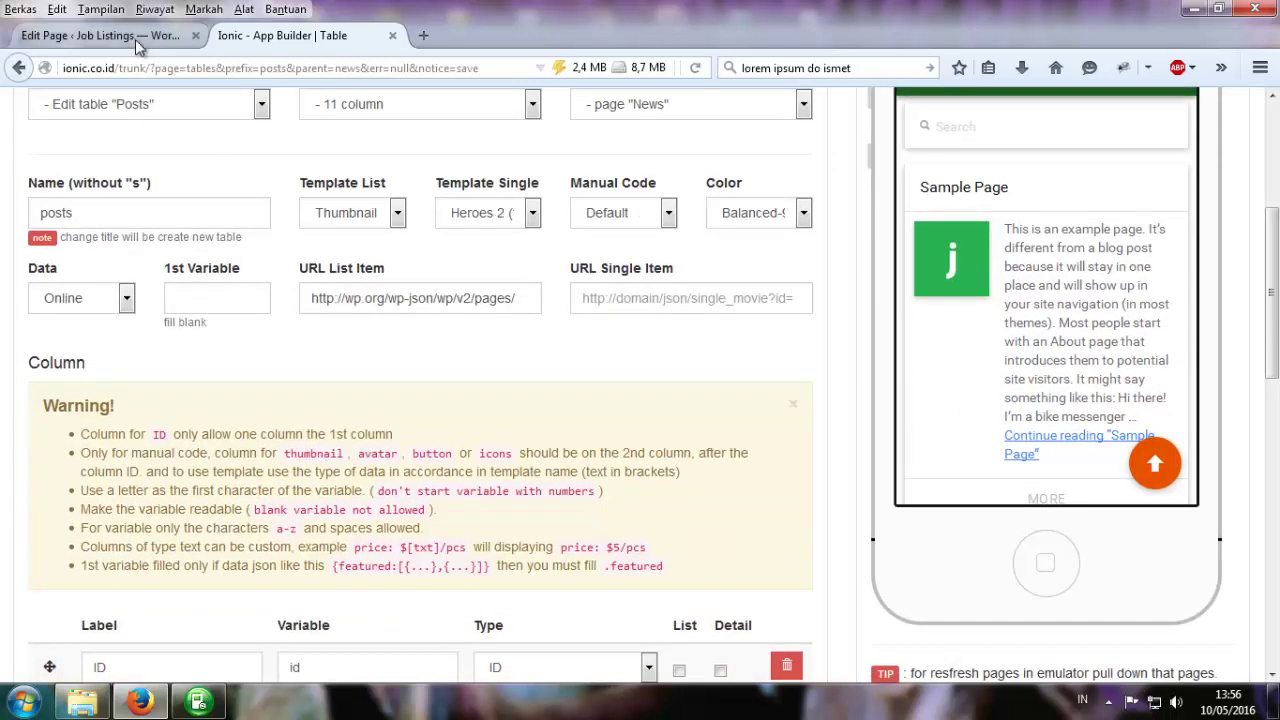
In the WordPress page editor, display the Custom Fields, Discussion, Comments, Slug and Author boxes through the screen options.
click(135, 39)
scroll(587, 469, down, 5)
scroll(587, 469, down, 1)
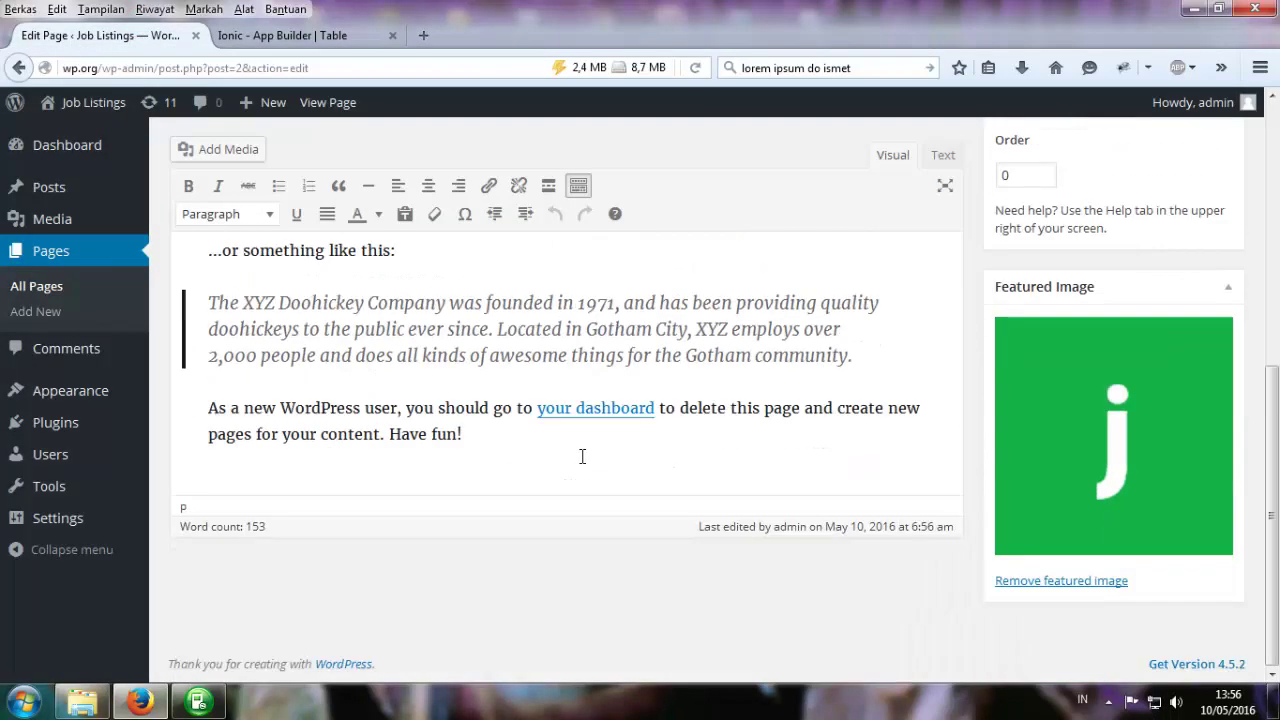
scroll(796, 543, up, 6)
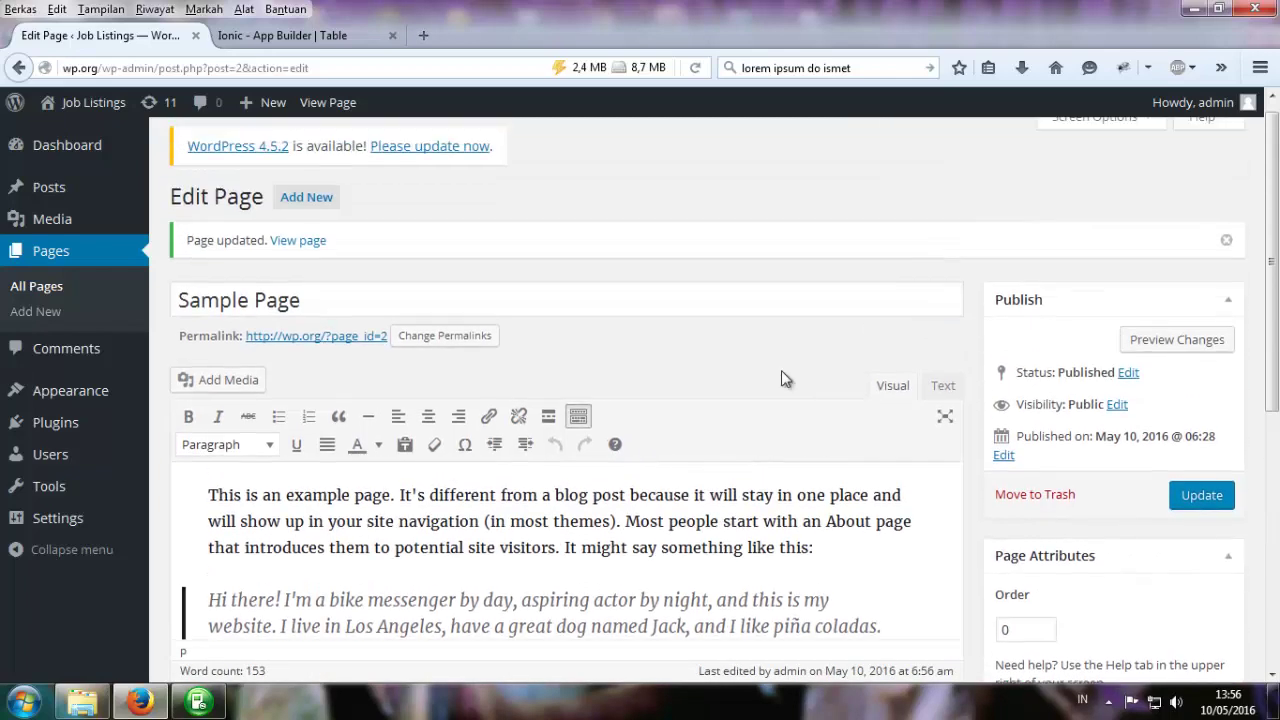
click(1125, 132)
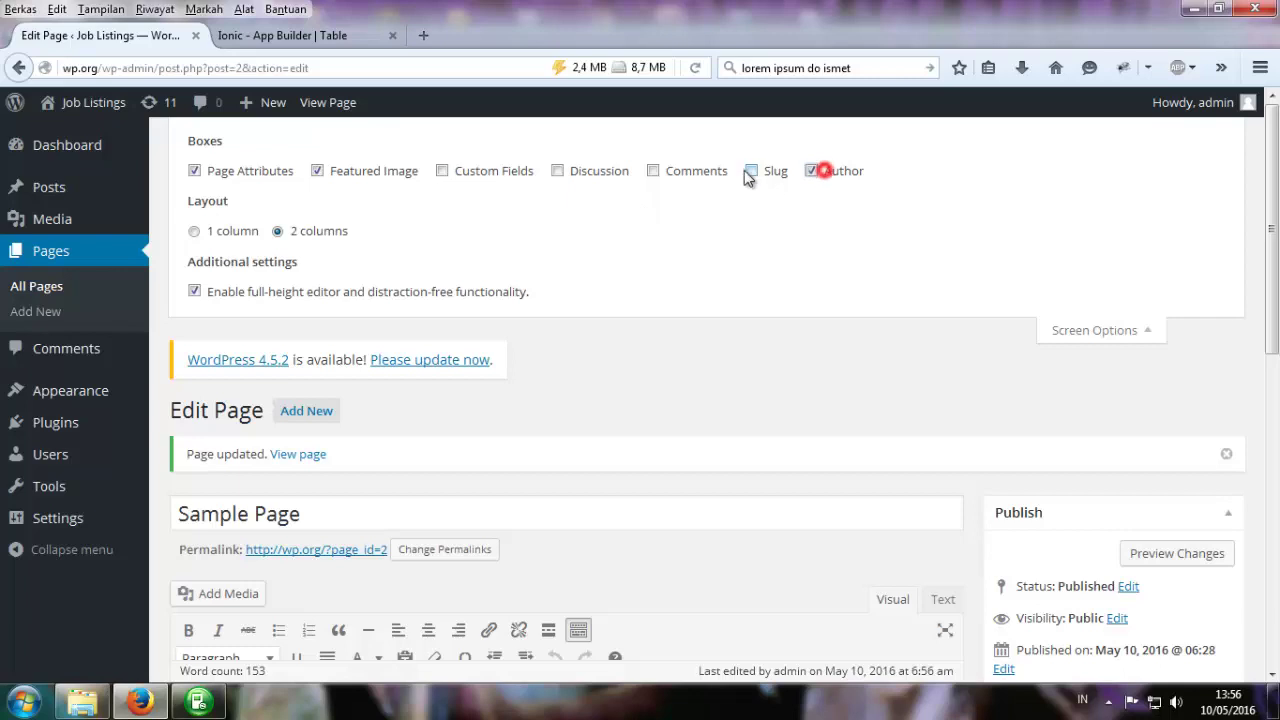
click(653, 171)
click(442, 171)
click(594, 175)
click(771, 172)
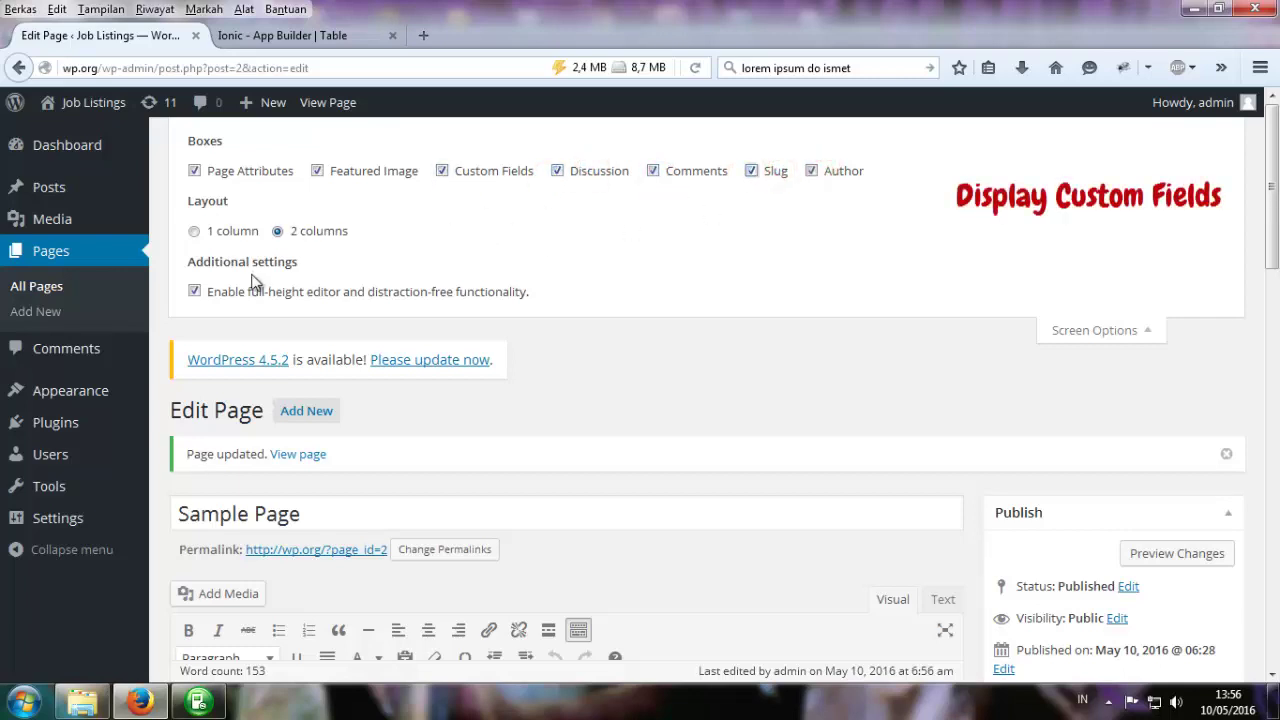
scroll(1116, 470, down, 3)
scroll(857, 343, up, 3)
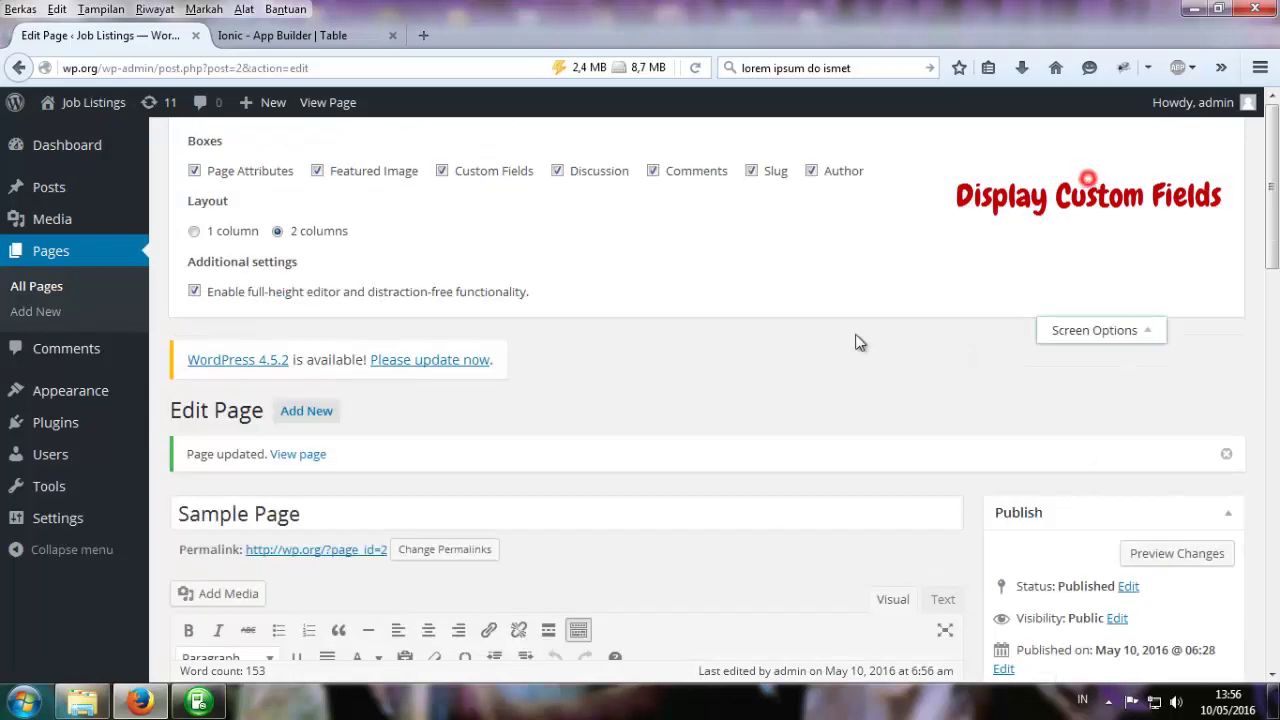
Add a custom field named "Test" with the value "test value" to Sample Page.
scroll(694, 489, down, 8)
scroll(686, 492, down, 6)
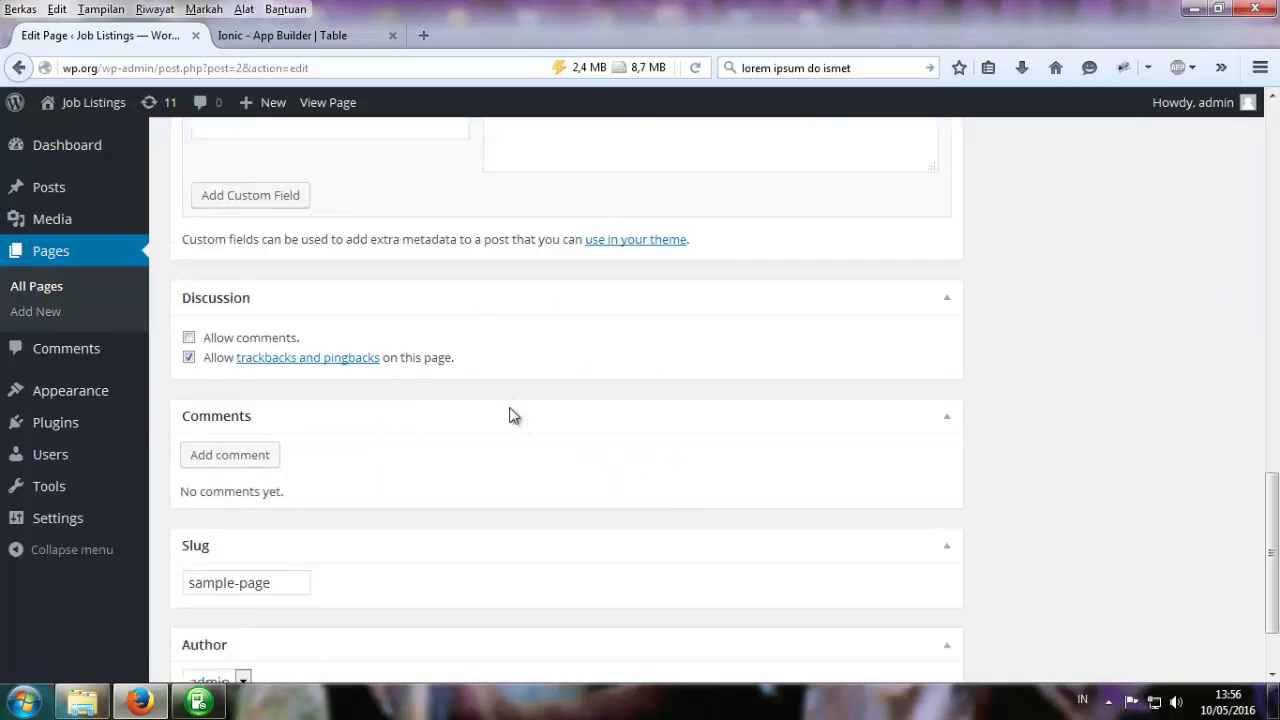
scroll(511, 414, up, 2)
click(254, 286)
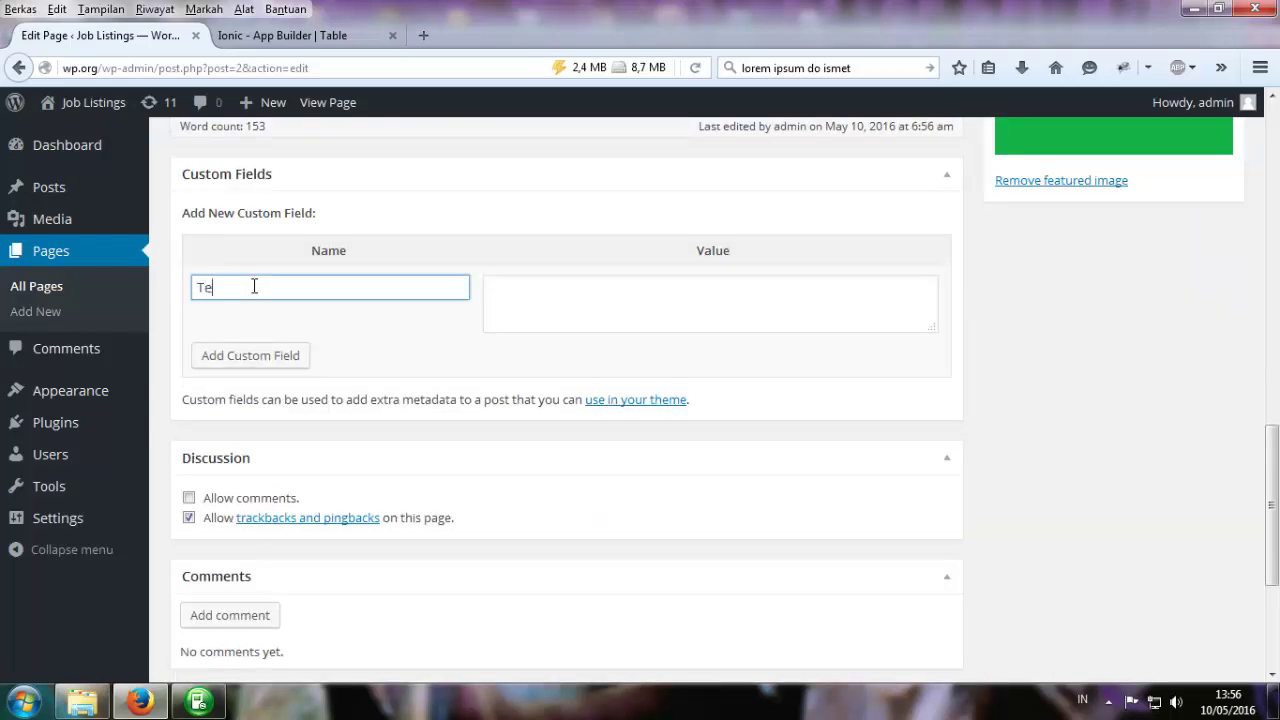
click(681, 324)
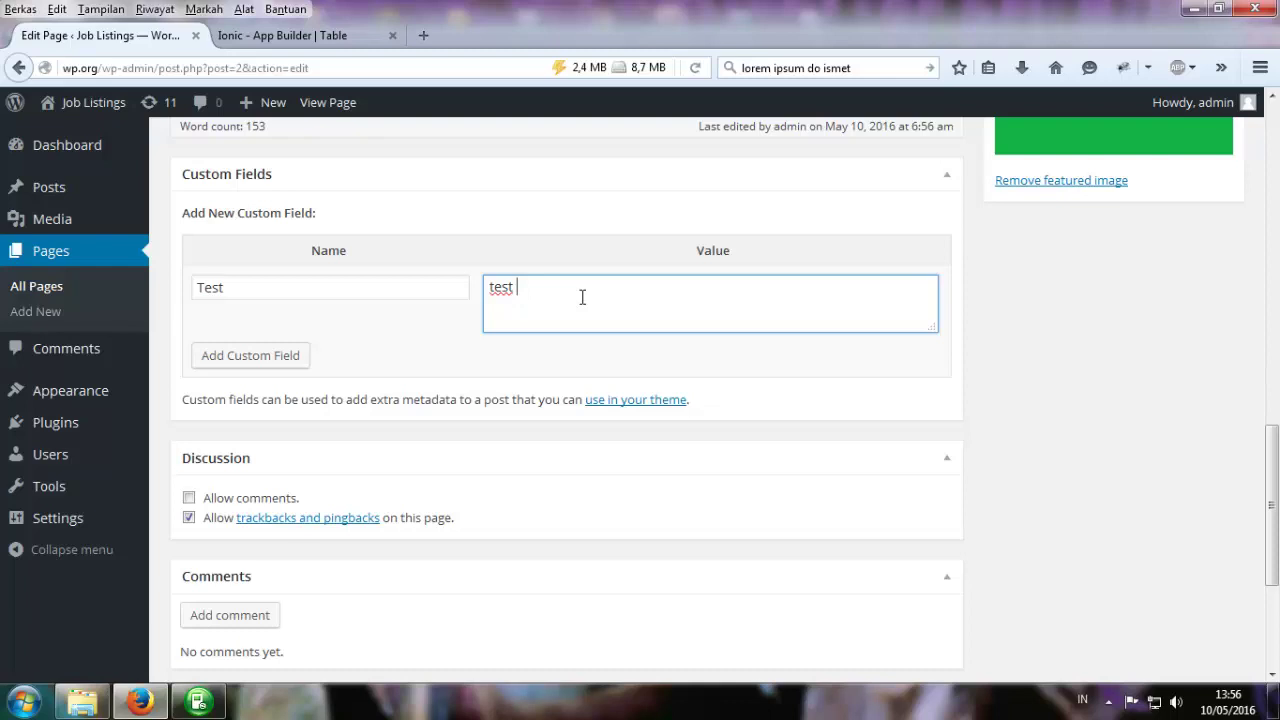
click(268, 362)
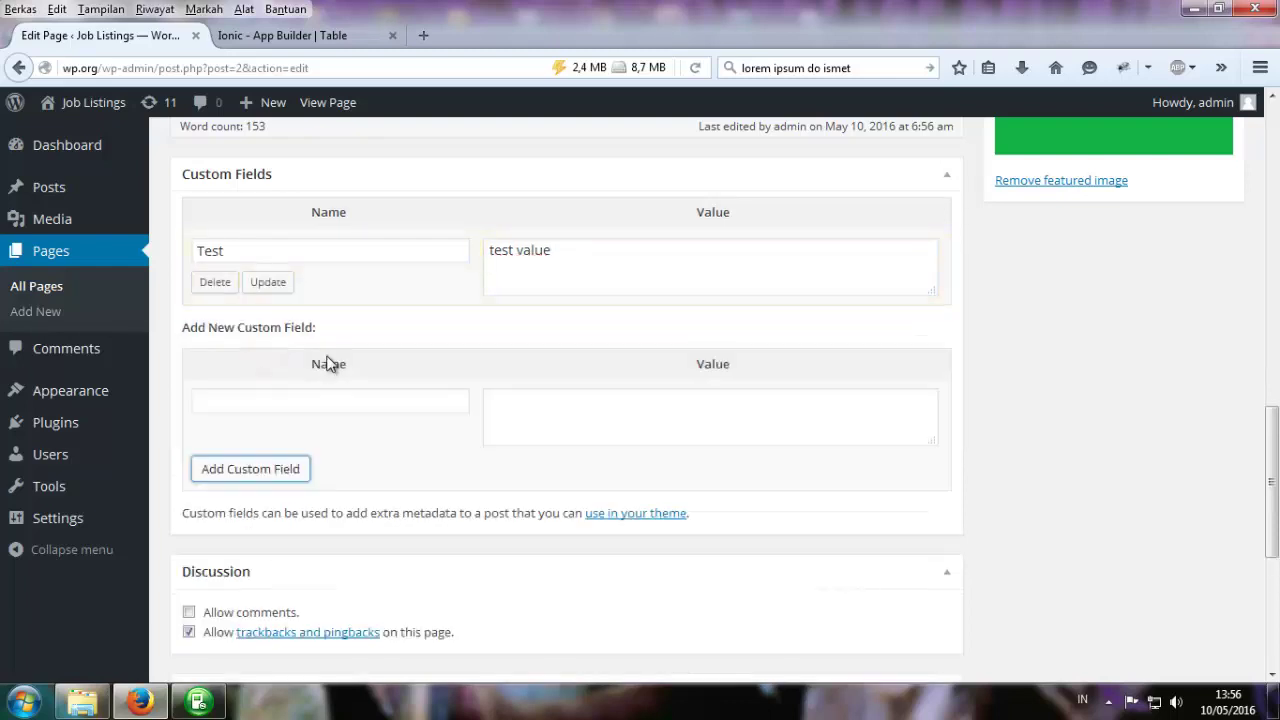
Rename the custom field to lowercase "test" and update it.
double_click(229, 249)
click(637, 266)
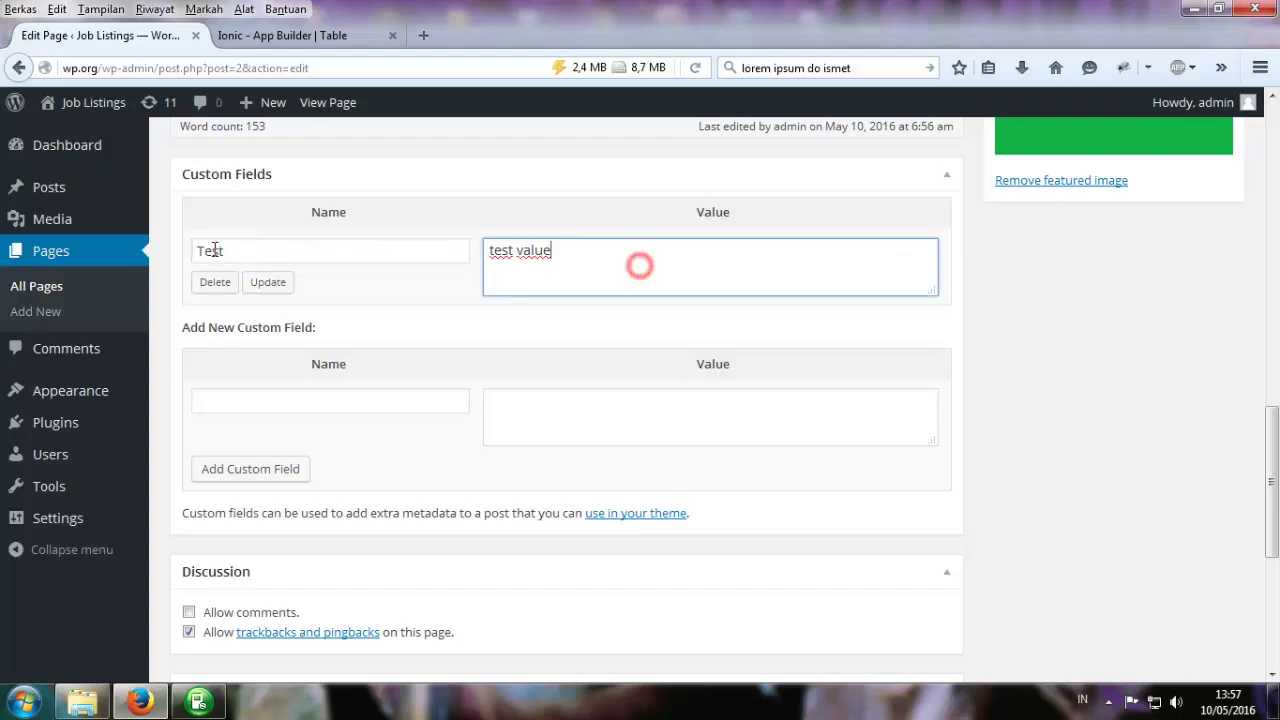
double_click(205, 251)
click(215, 252)
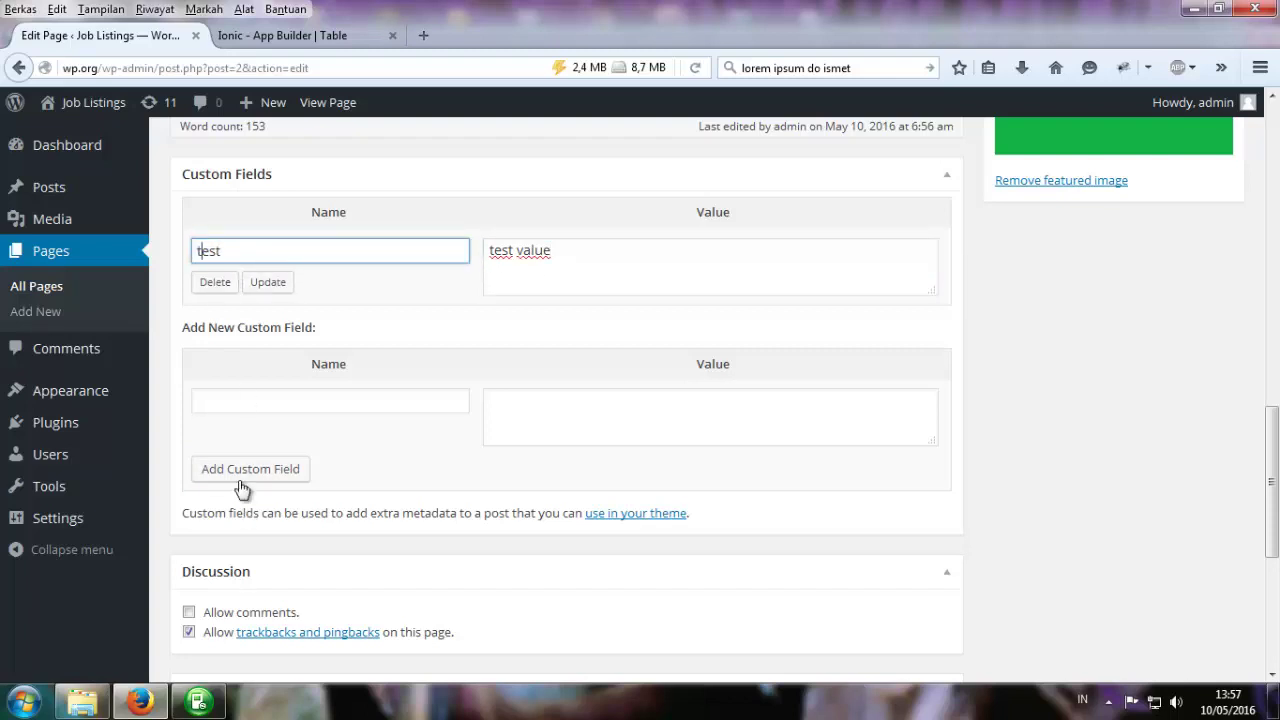
click(268, 282)
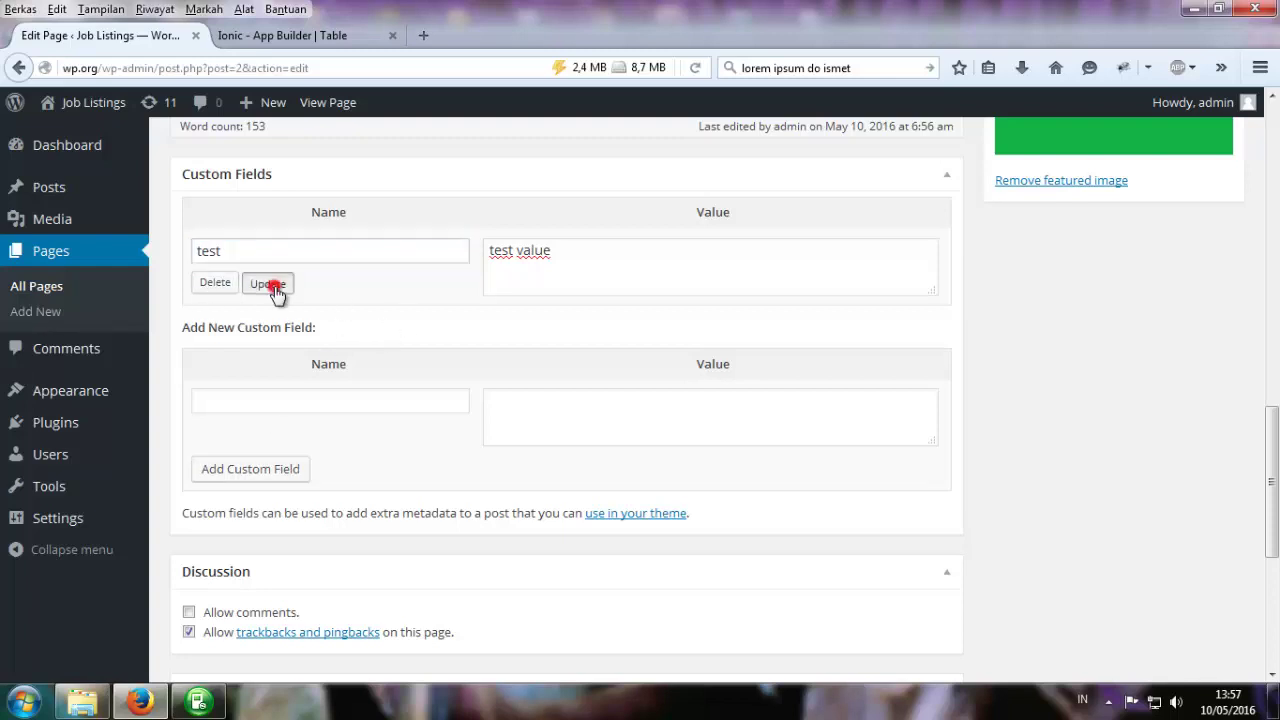
click(570, 268)
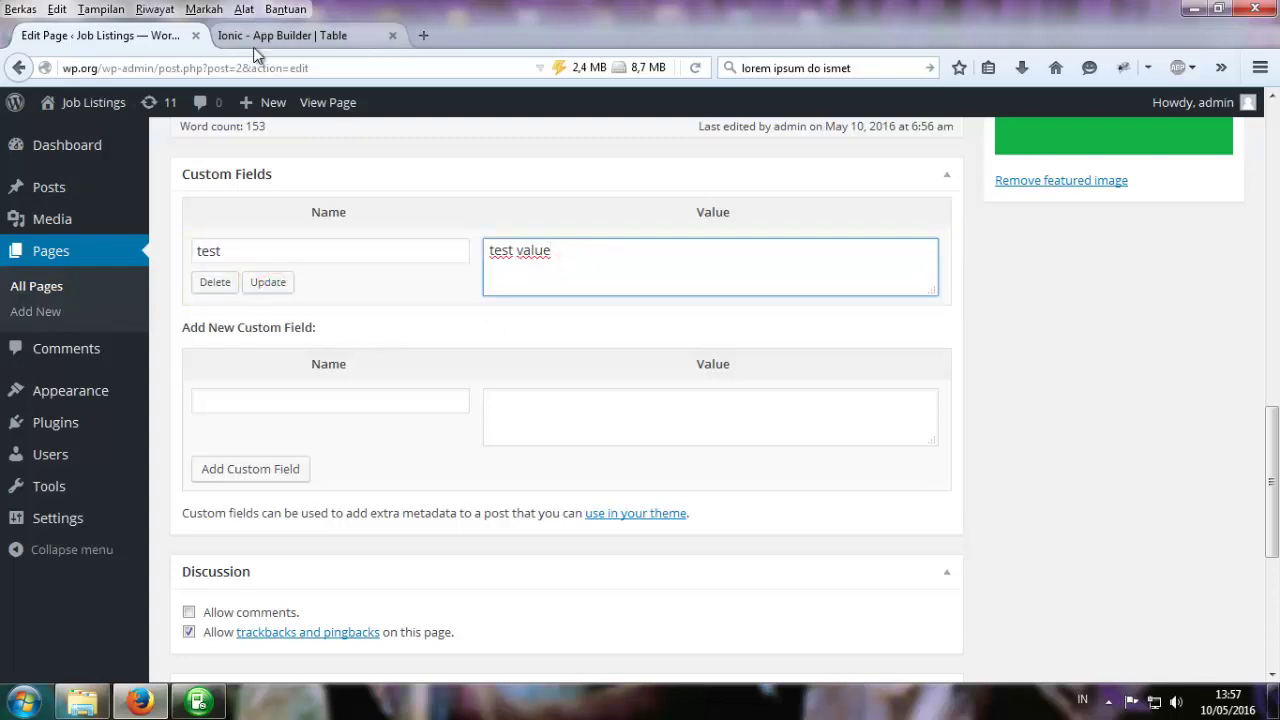
In the Ionic App Builder, set the Posts table to 12 columns.
click(258, 35)
scroll(585, 428, down, 5)
scroll(585, 428, down, 7)
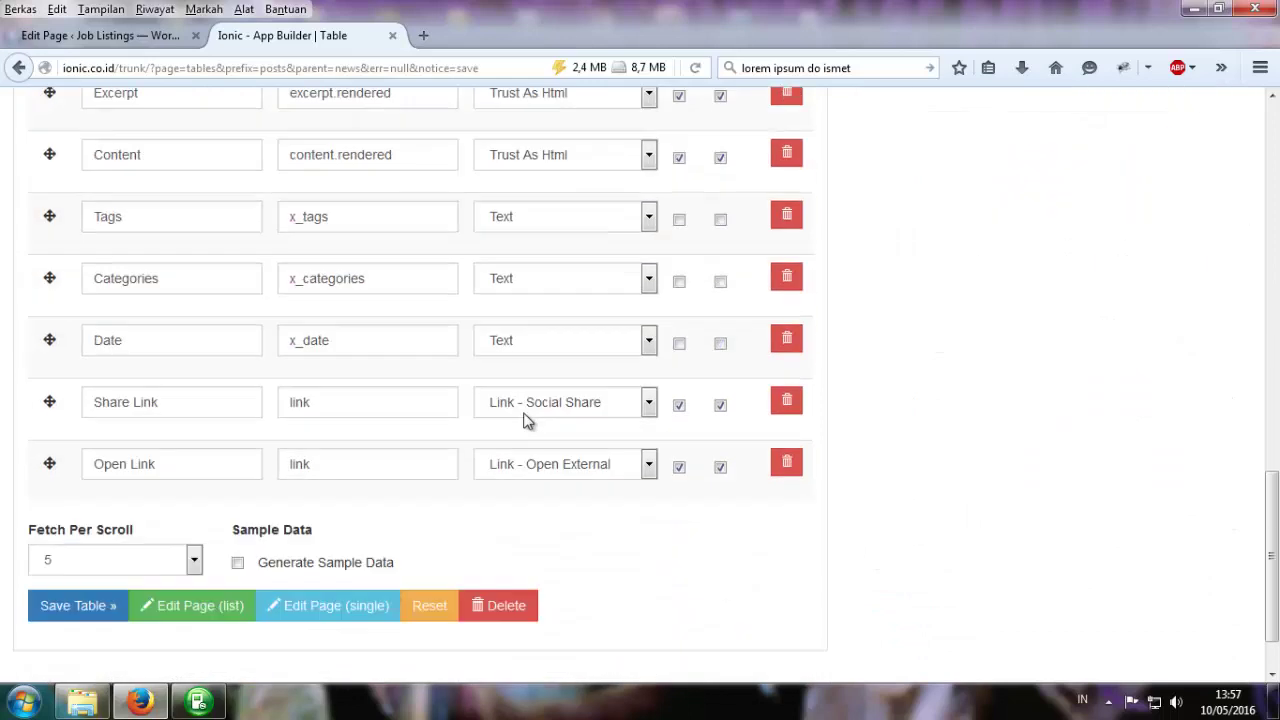
scroll(351, 403, up, 7)
scroll(303, 356, up, 4)
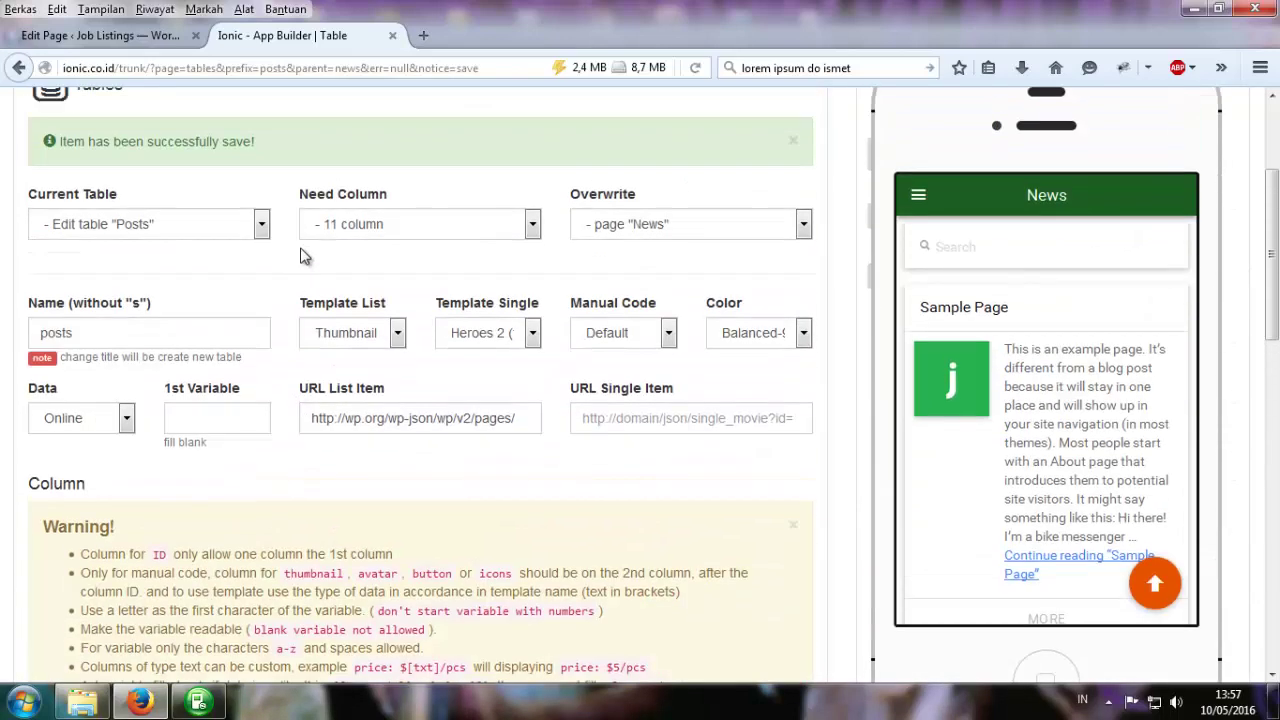
click(345, 221)
click(340, 521)
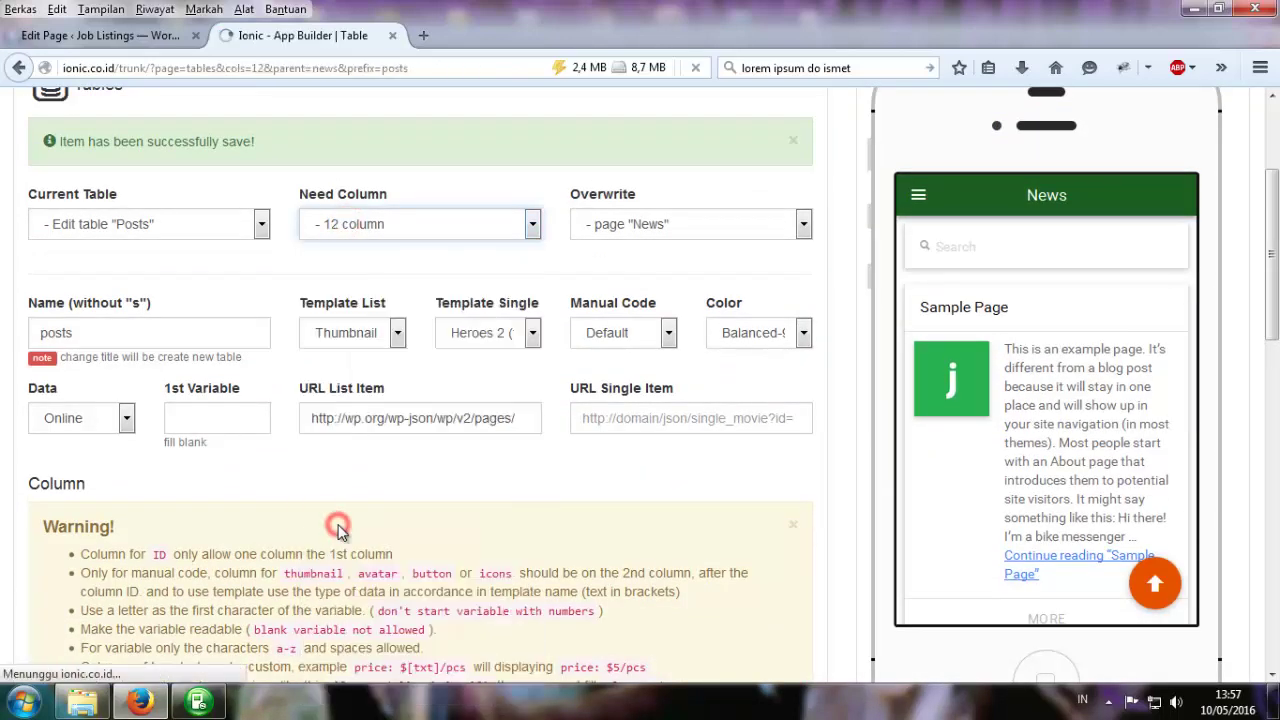
scroll(343, 514, down, 3)
scroll(343, 514, down, 10)
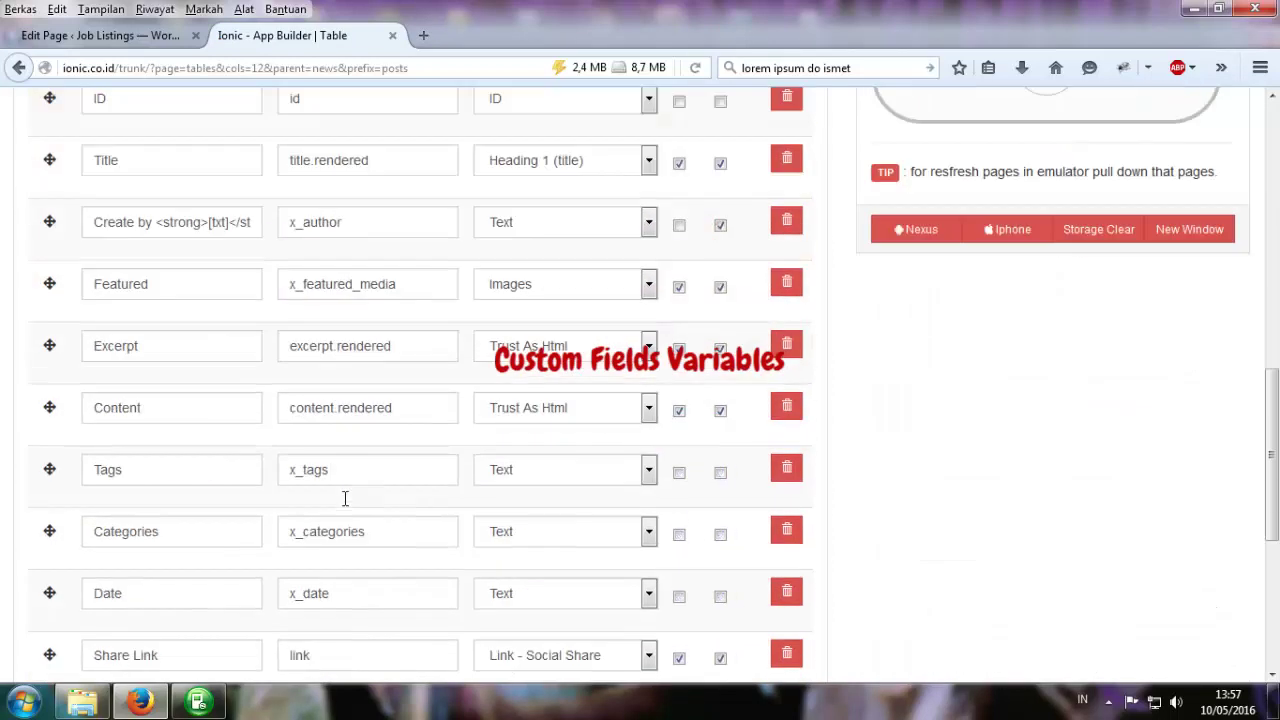
Fill in the new last column with label "test", variable "test" and type Text, and include it in the detail view.
click(199, 396)
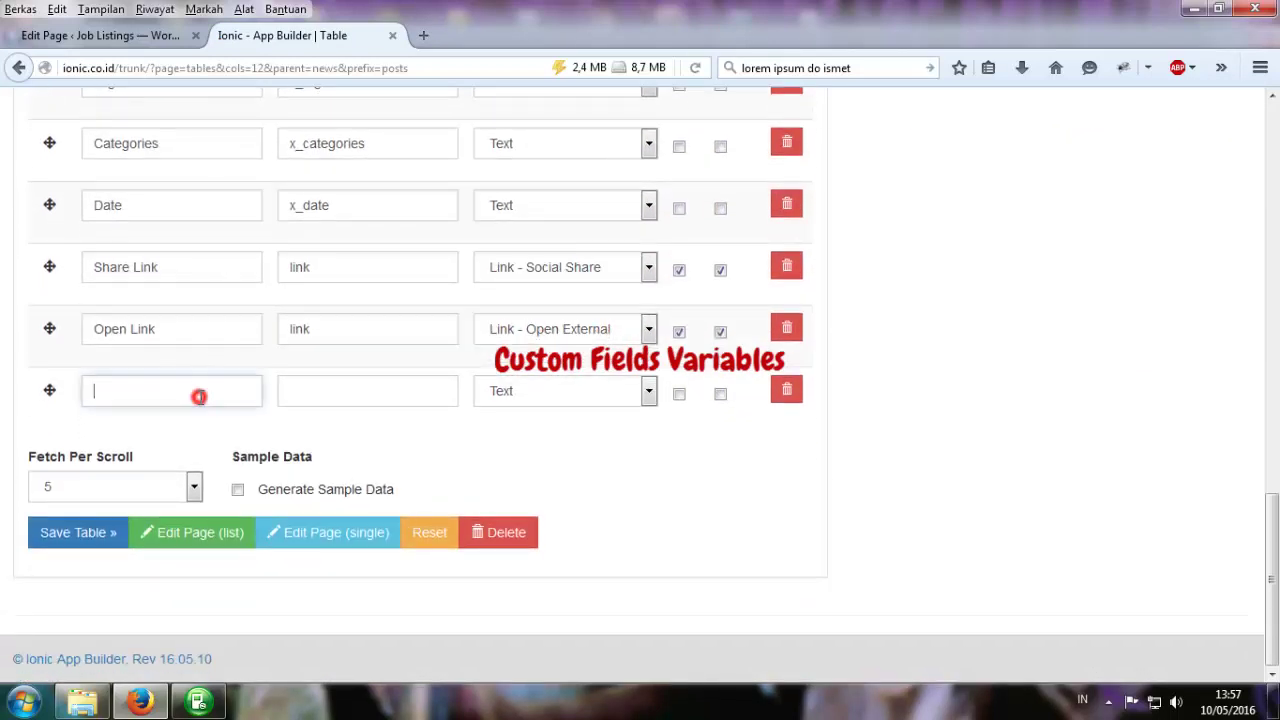
click(338, 390)
text(test)
click(450, 425)
click(724, 397)
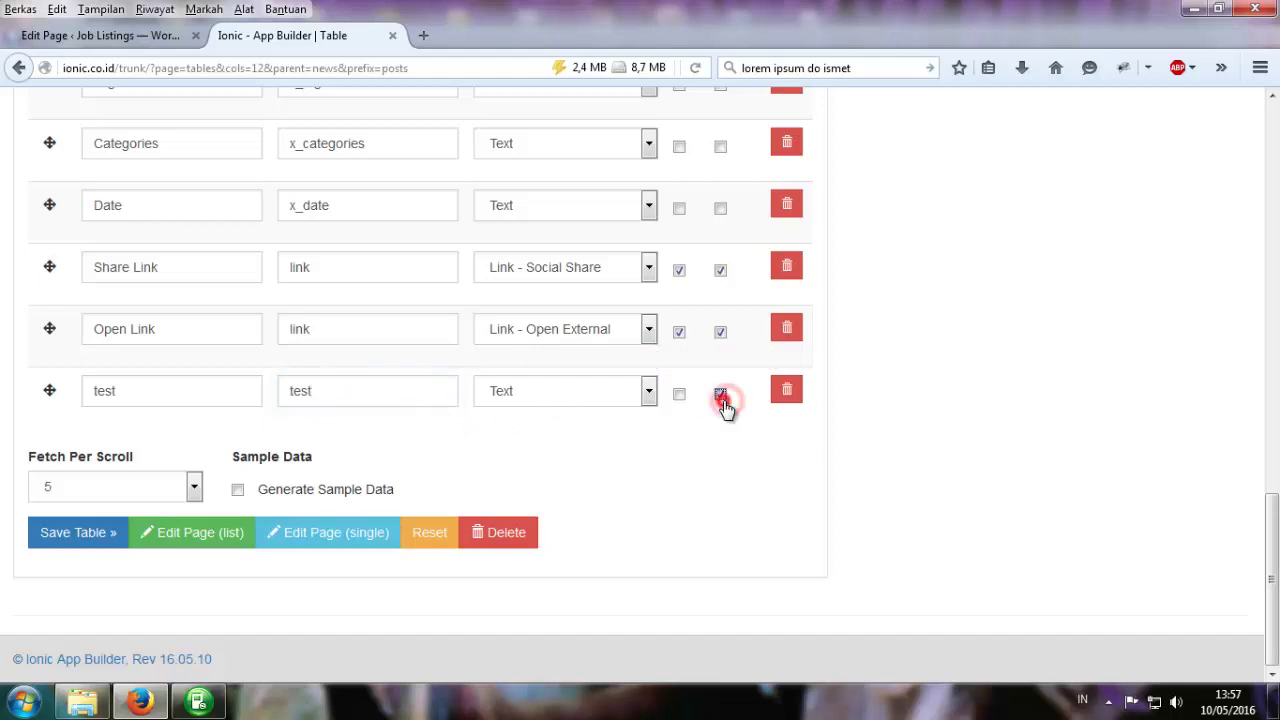
click(728, 399)
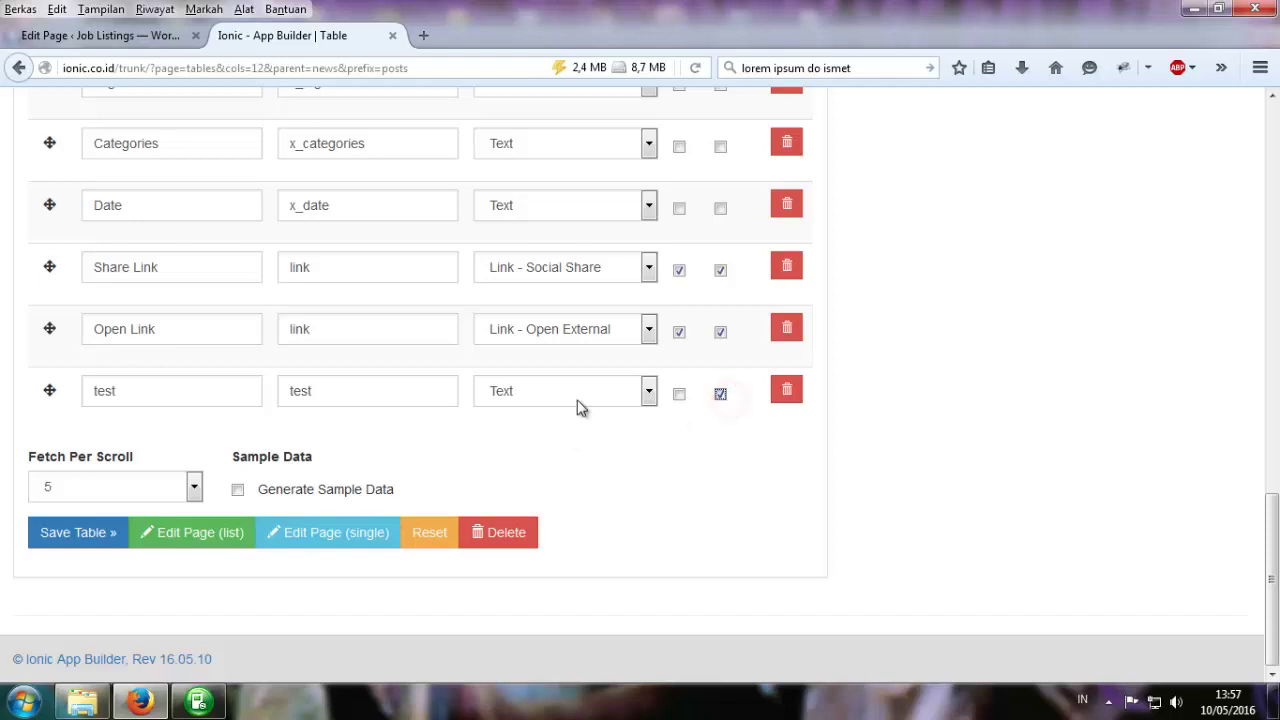
Compare the new column's variable with the variables of the other table columns.
click(306, 384)
click(354, 385)
scroll(363, 350, up, 2)
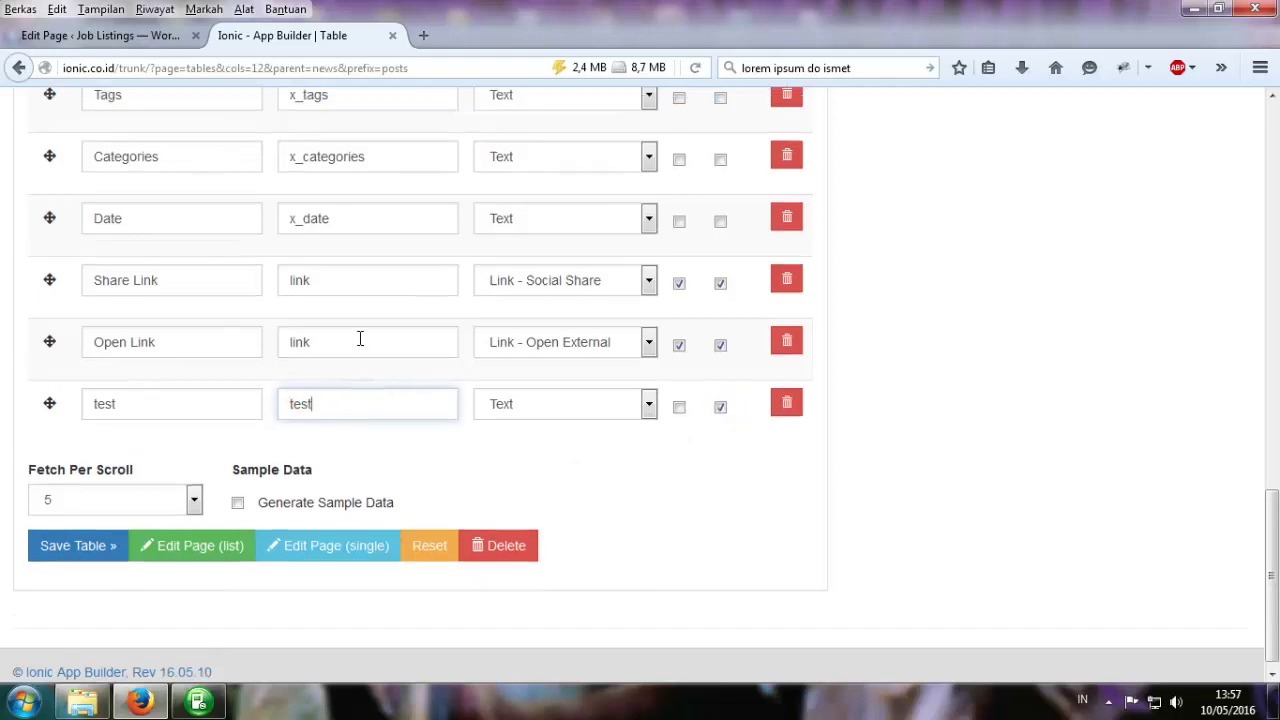
scroll(362, 344, up, 3)
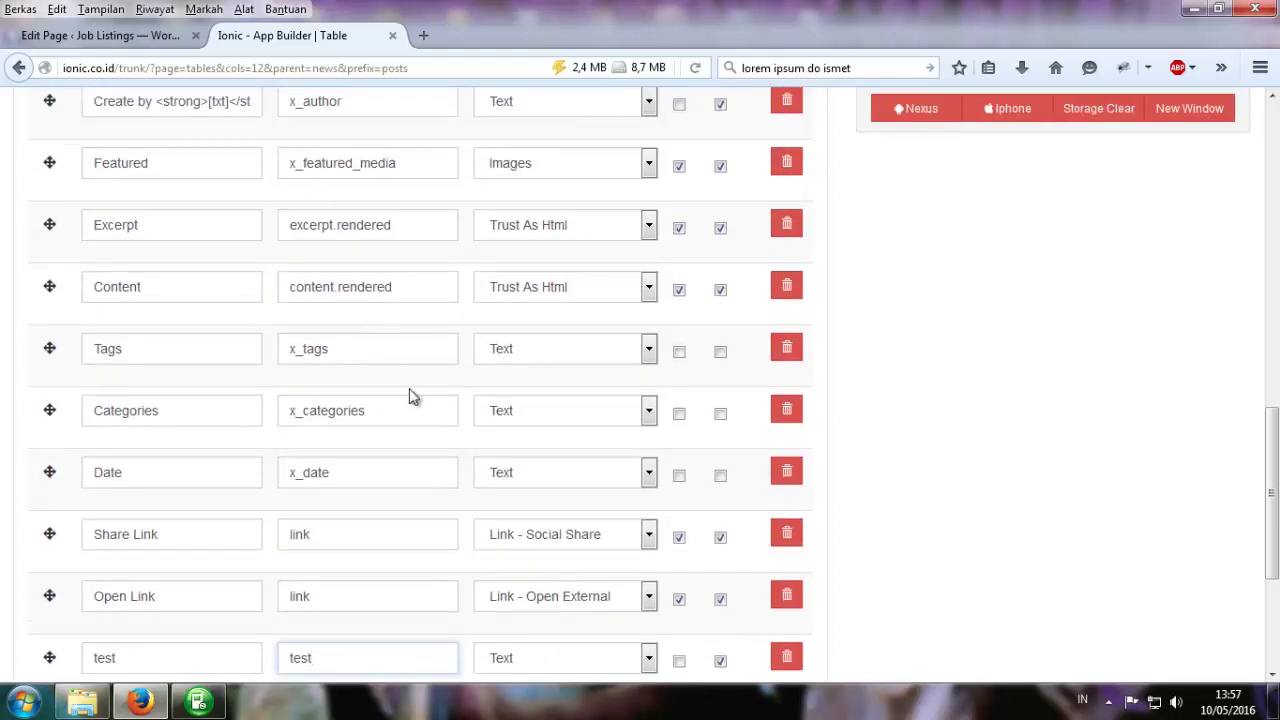
scroll(416, 395, up, 5)
scroll(416, 395, down, 3)
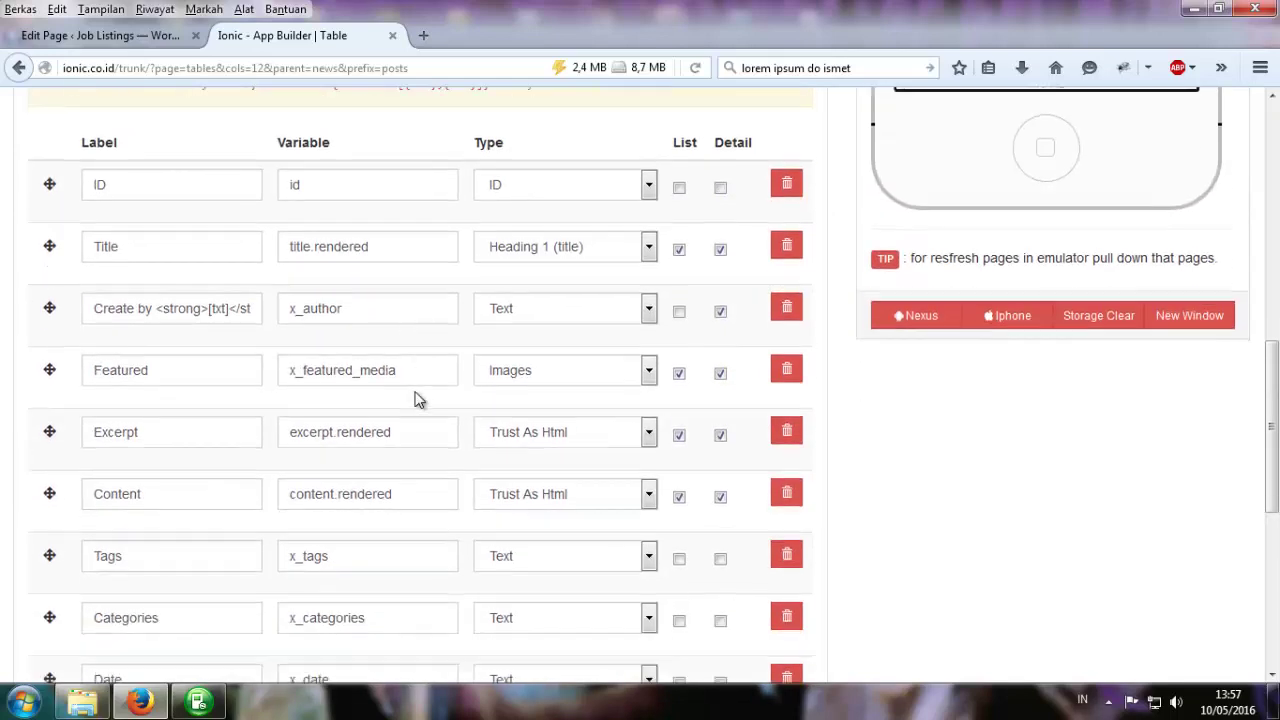
scroll(416, 395, down, 5)
scroll(400, 410, up, 2)
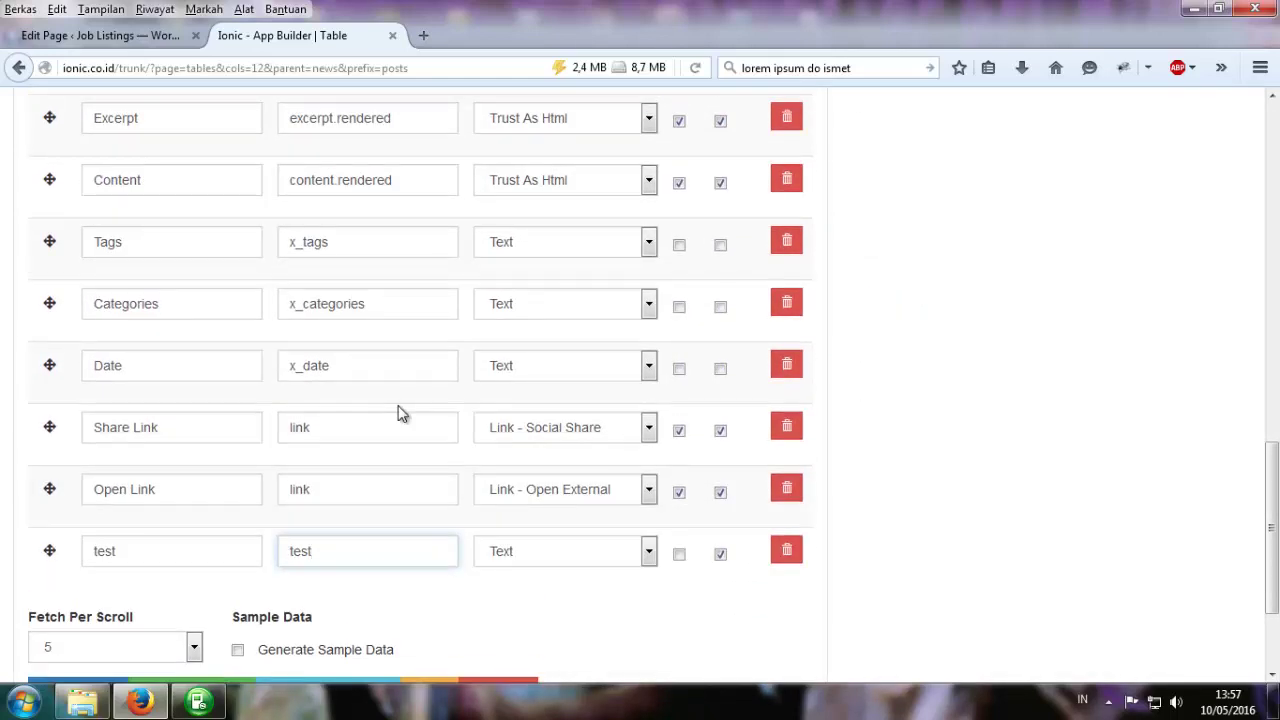
Open the table's list item URL in a new browser tab to inspect the JSON data for the WordPress pages.
double_click(333, 563)
scroll(337, 406, up, 5)
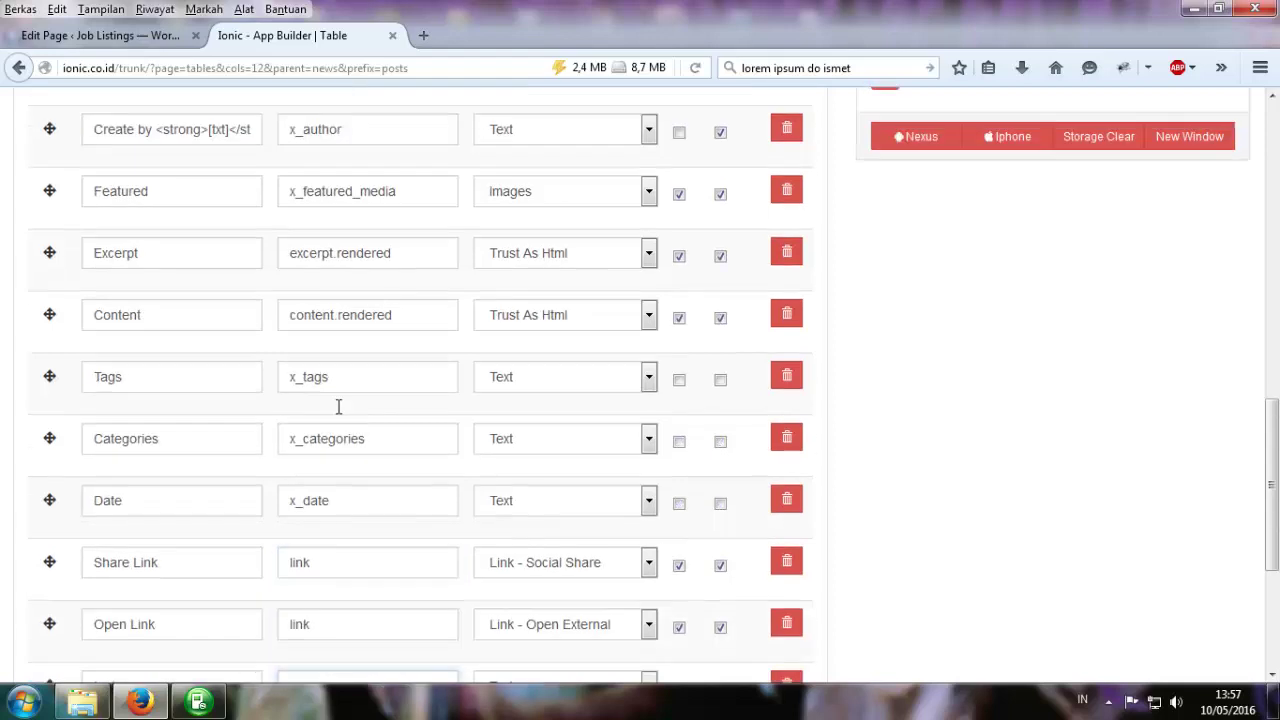
scroll(384, 230, up, 3)
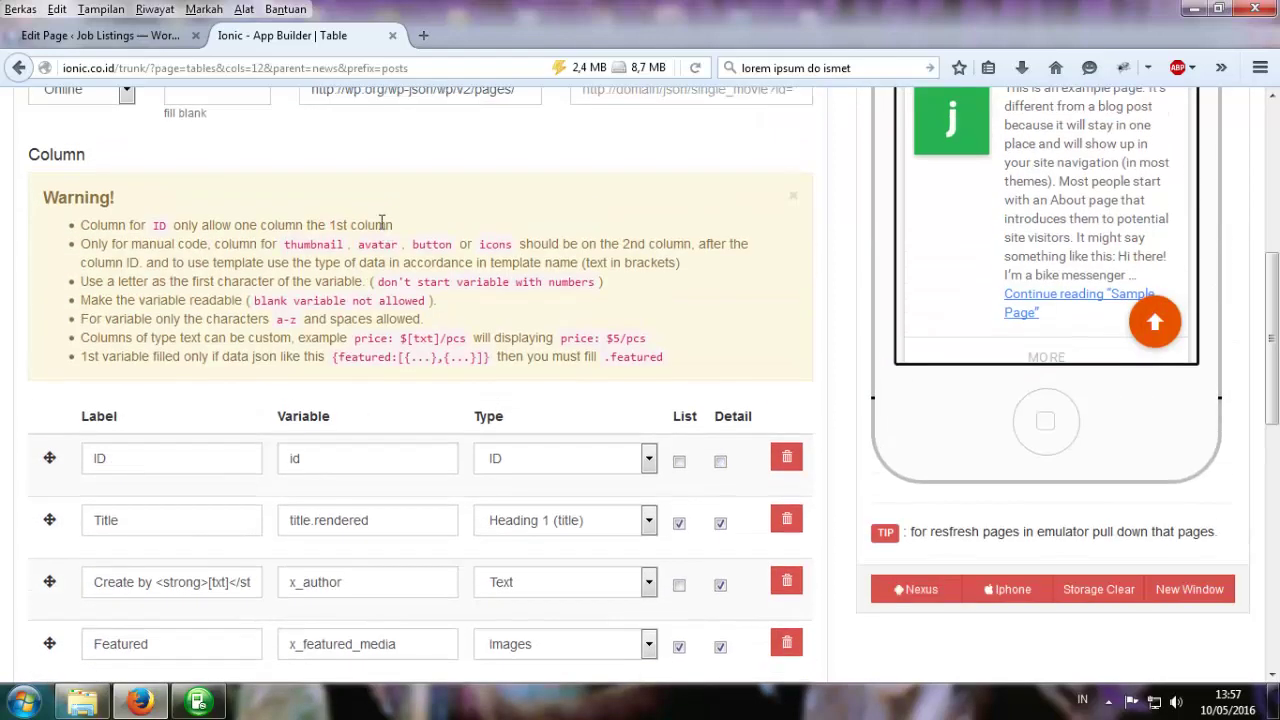
triple_click(528, 251)
drag(512, 249, 430, 34)
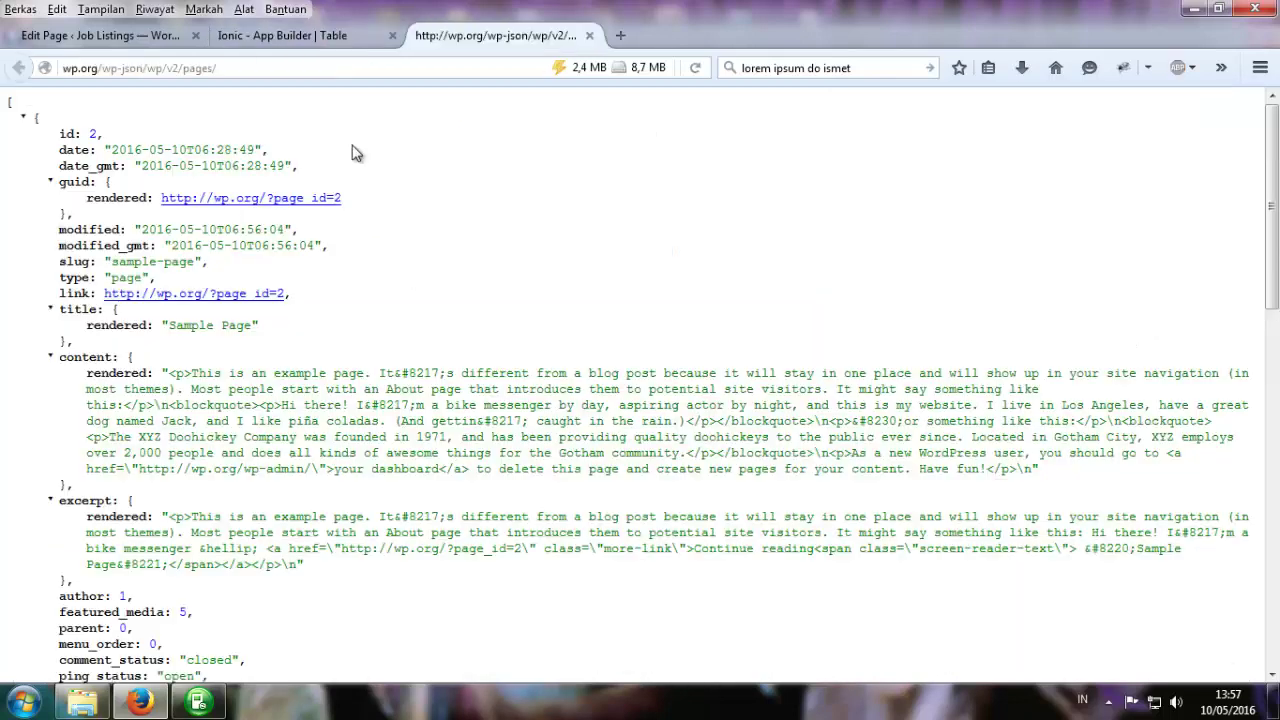
Examine the x_metadata section of the pages JSON to find where the custom field "test" is stored.
click(49, 357)
scroll(90, 420, down, 5)
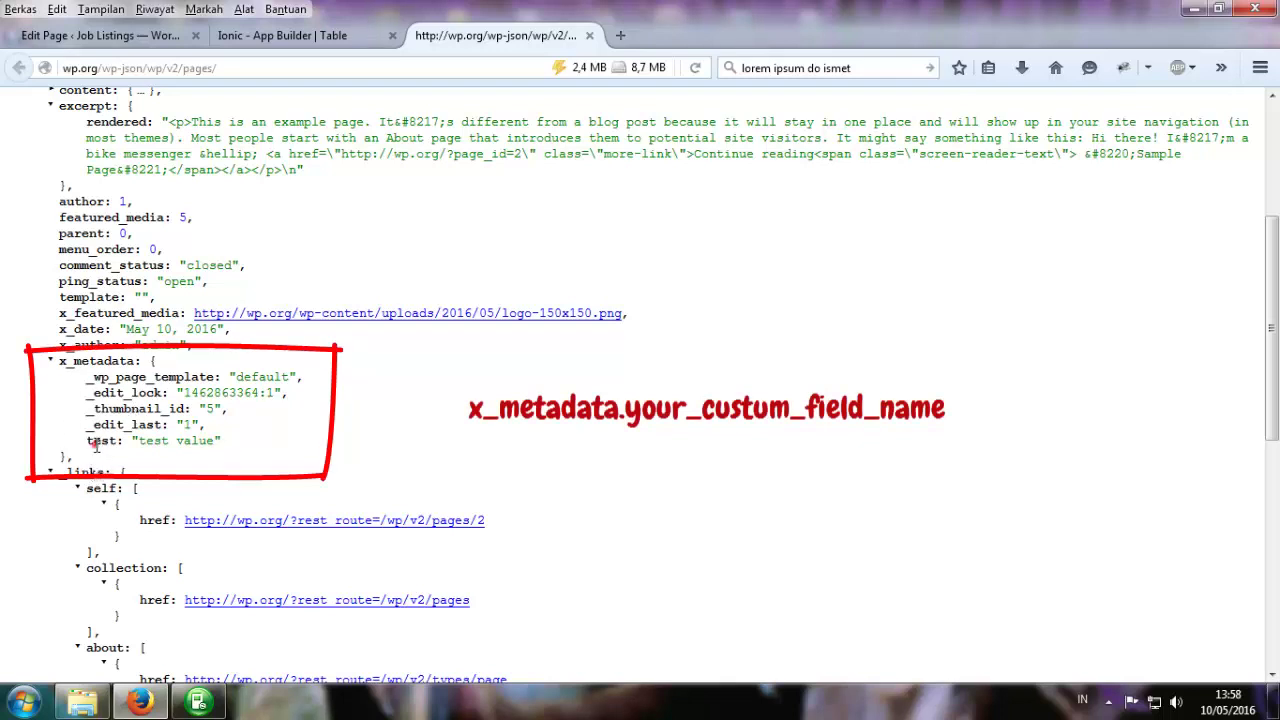
click(130, 360)
double_click(130, 360)
click(55, 362)
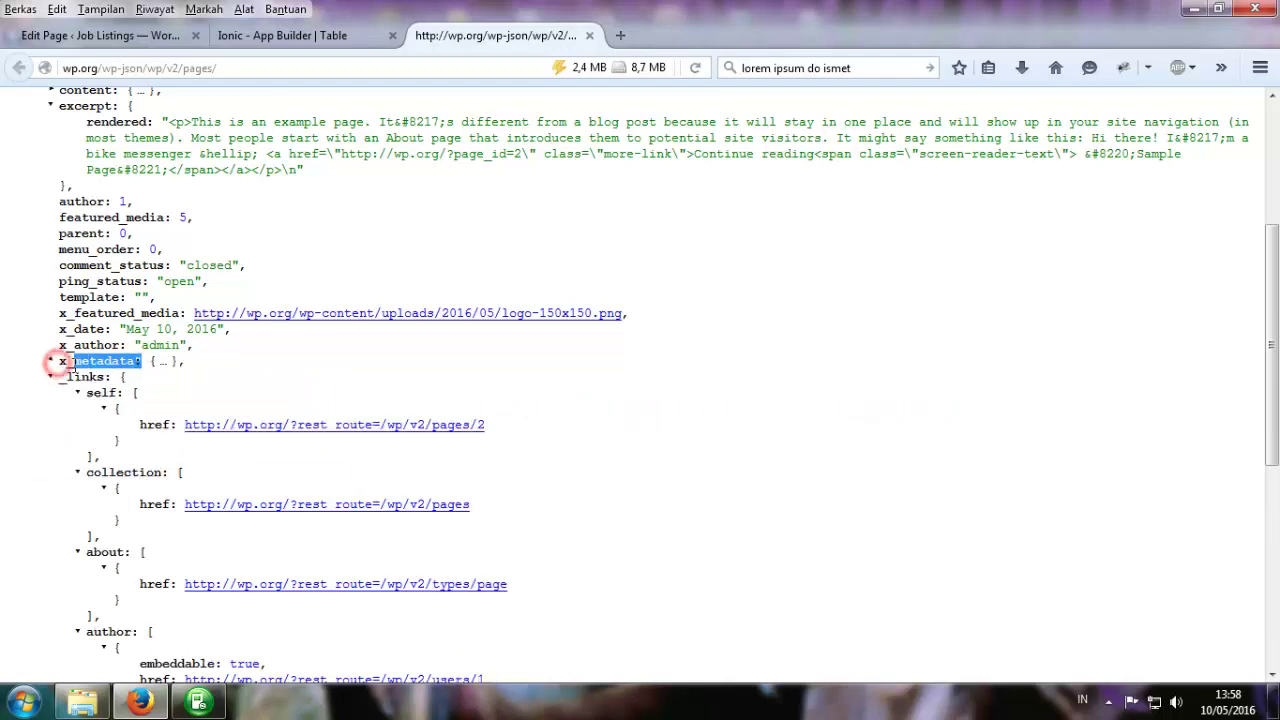
click(52, 361)
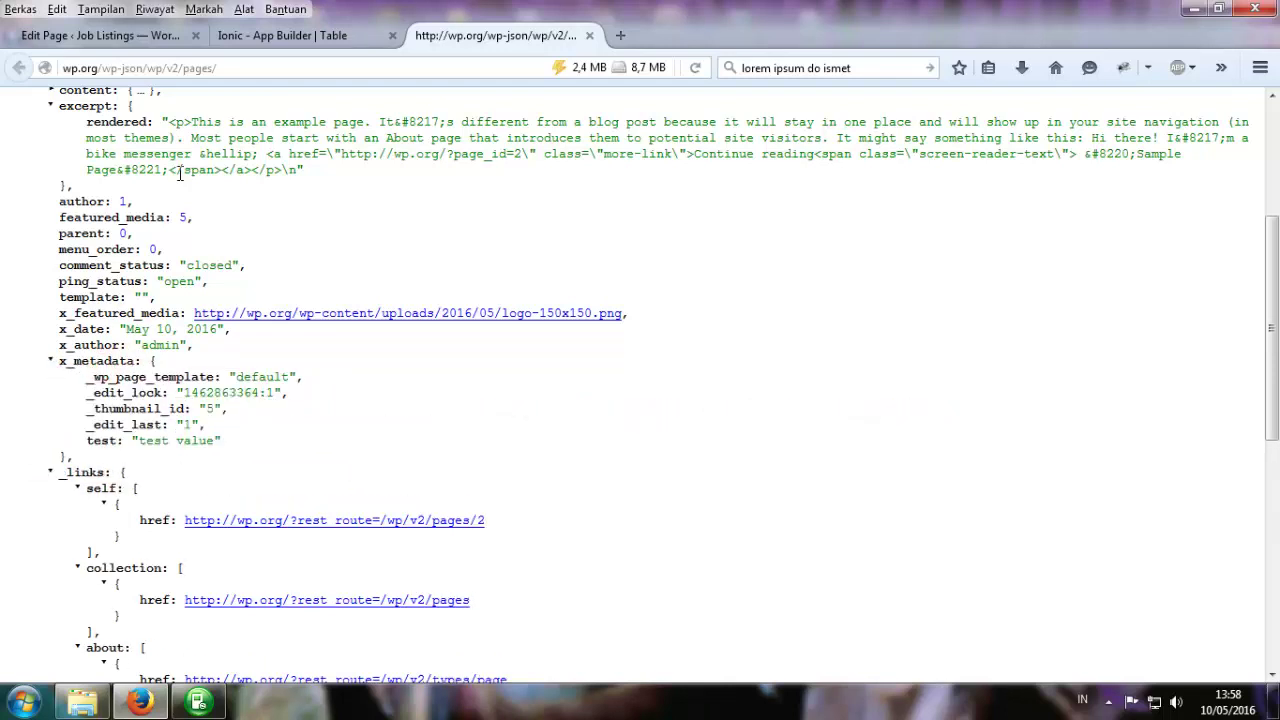
In the App Builder, set the last column's variable to "x_metadata.test", check it against the JSON, and save the table.
click(240, 36)
scroll(451, 543, down, 3)
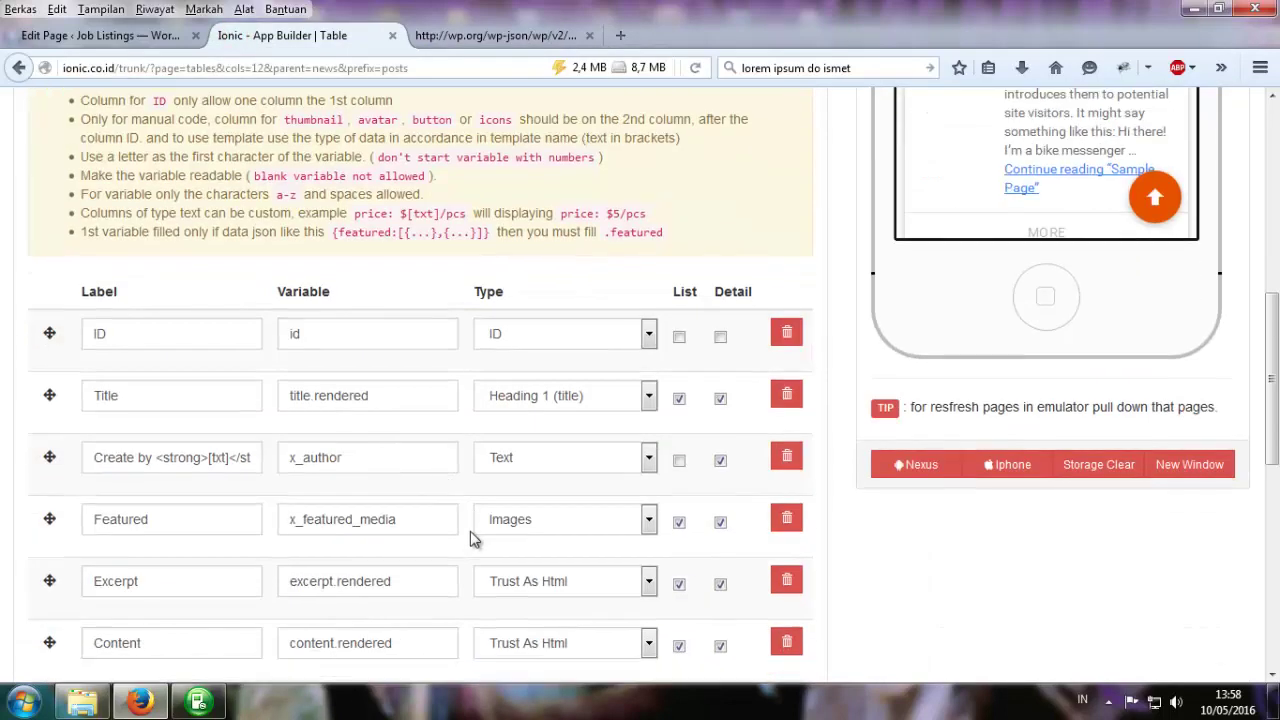
scroll(470, 531, down, 5)
click(350, 376)
text(x_metadata.test)
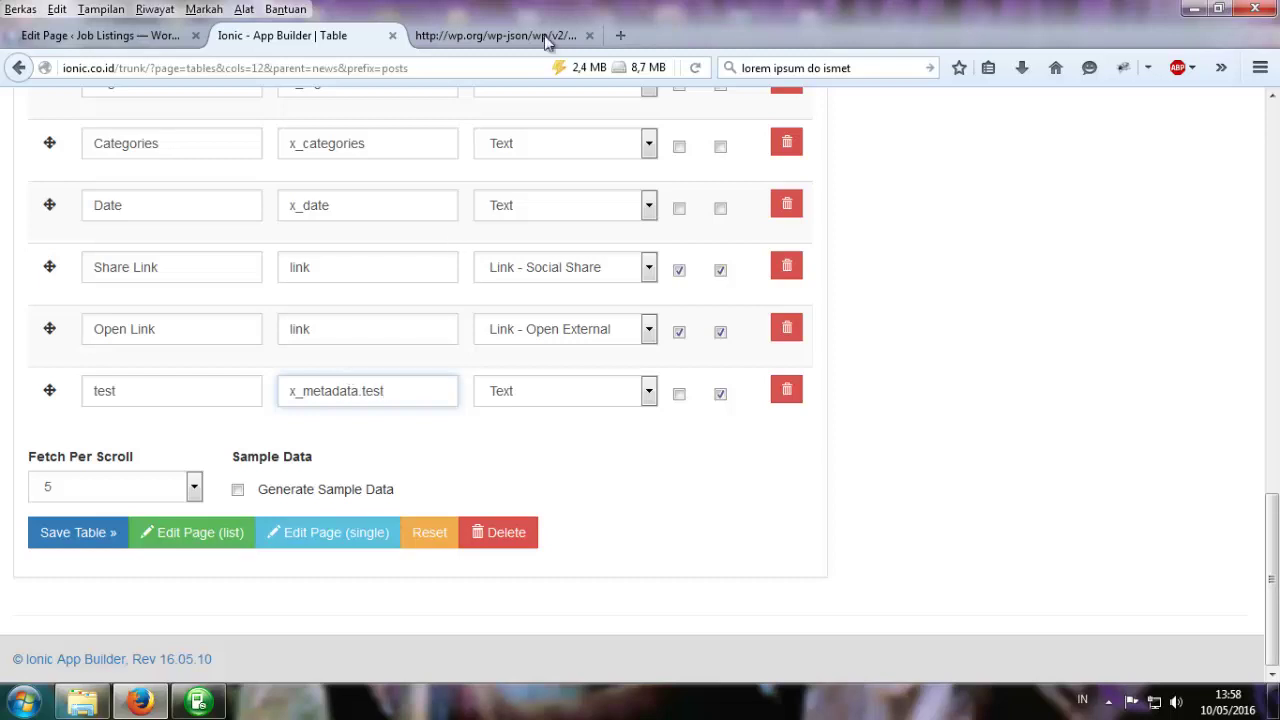
click(547, 37)
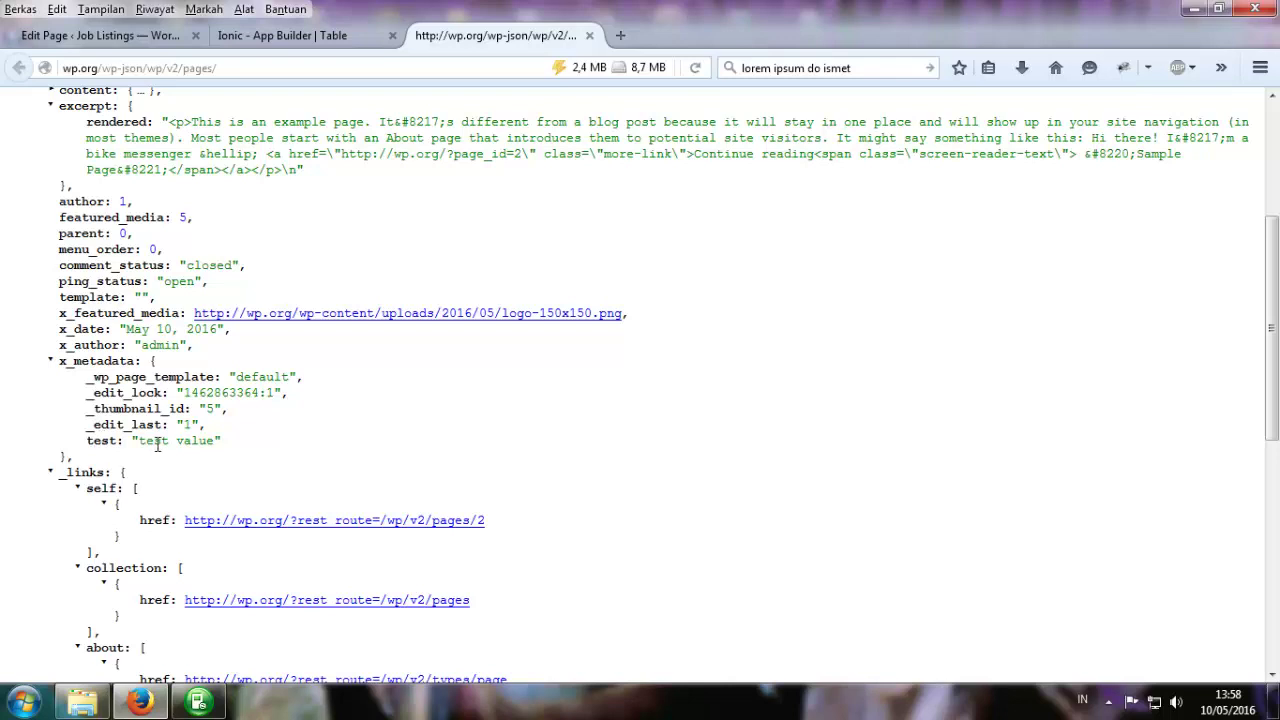
click(210, 40)
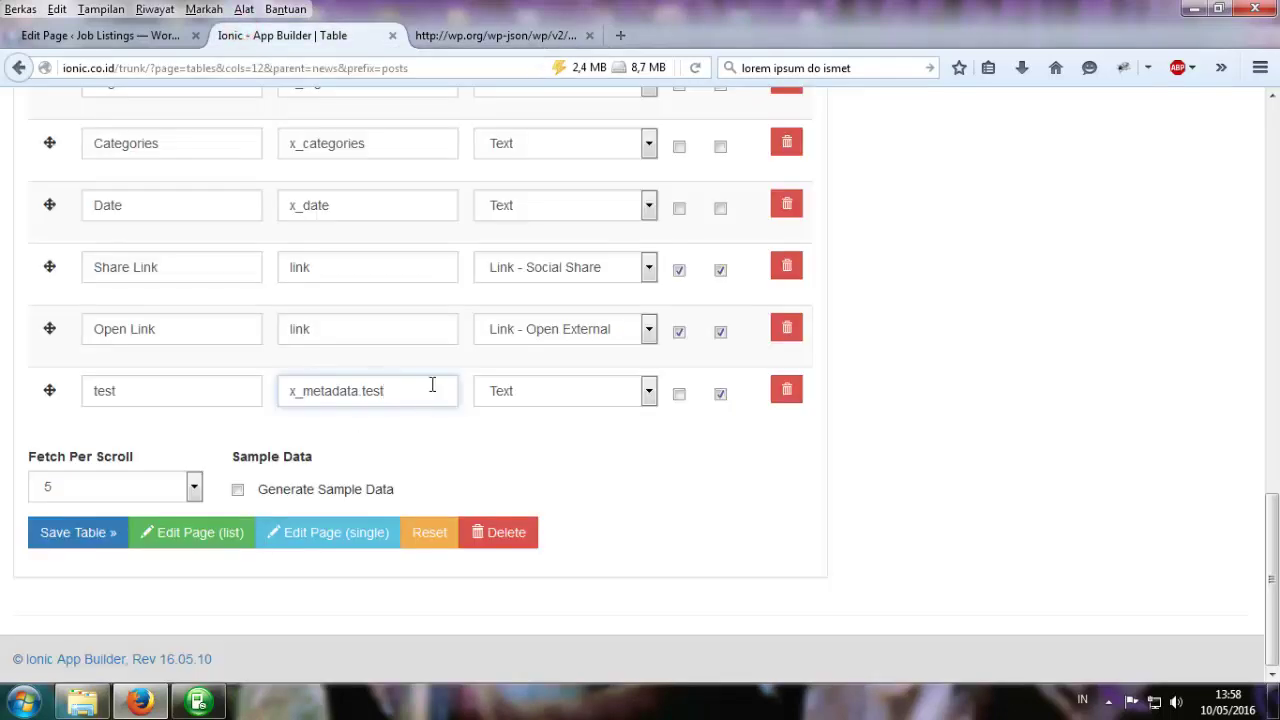
click(100, 538)
Open the Sample Page in the phone preview, refresh it, and check the custom field at the end of its detail view.
scroll(705, 479, down, 5)
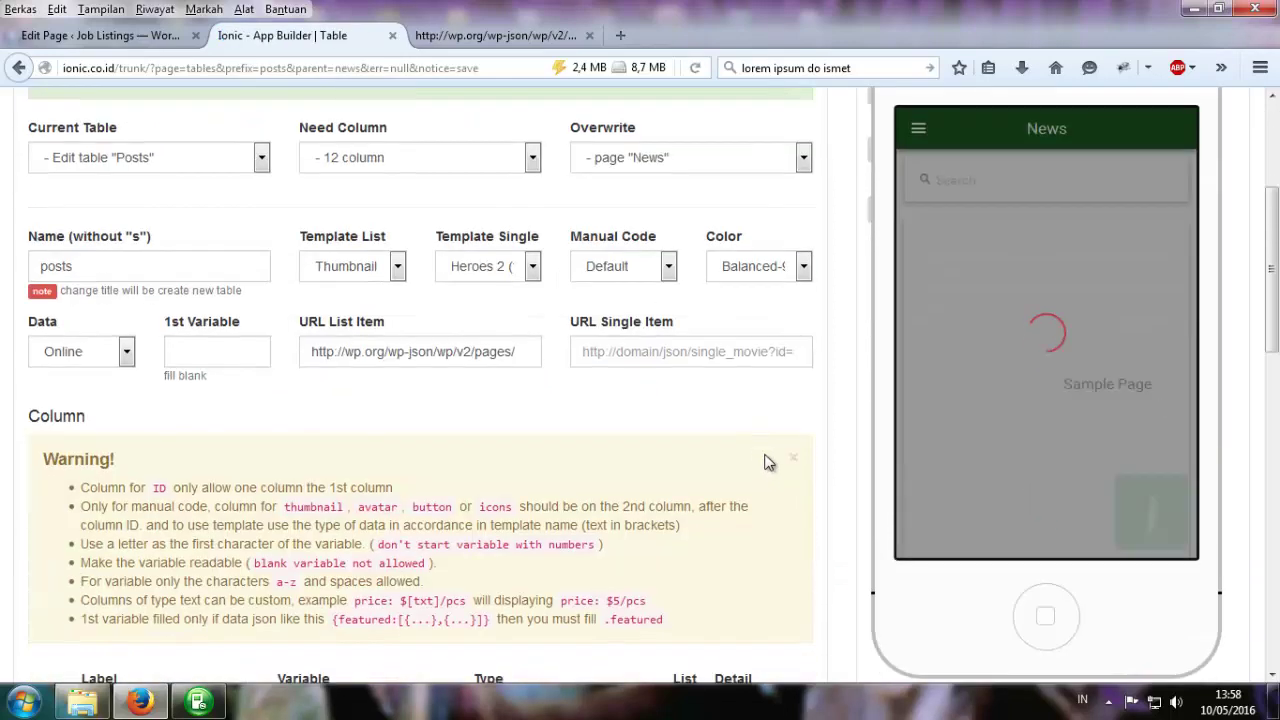
click(1026, 498)
scroll(1026, 416, down, 10)
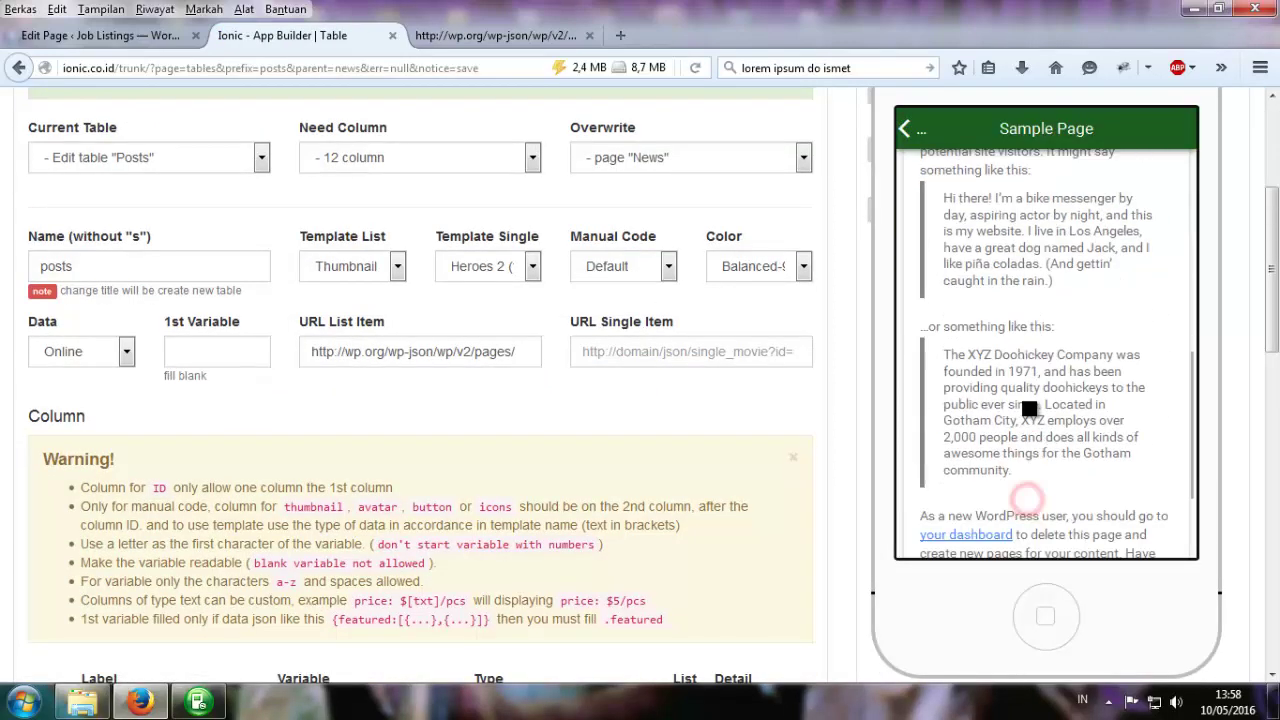
scroll(920, 313, up, 10)
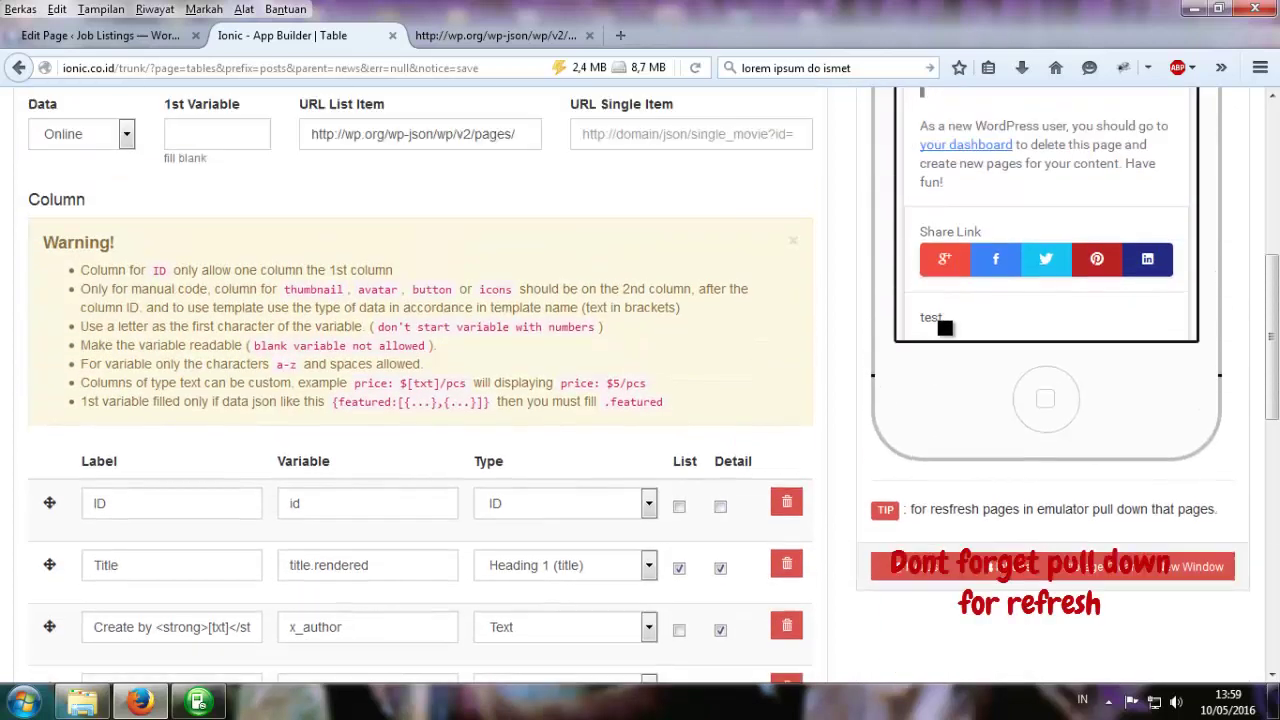
drag(1124, 534, 1050, 450)
scroll(1020, 360, down, 12)
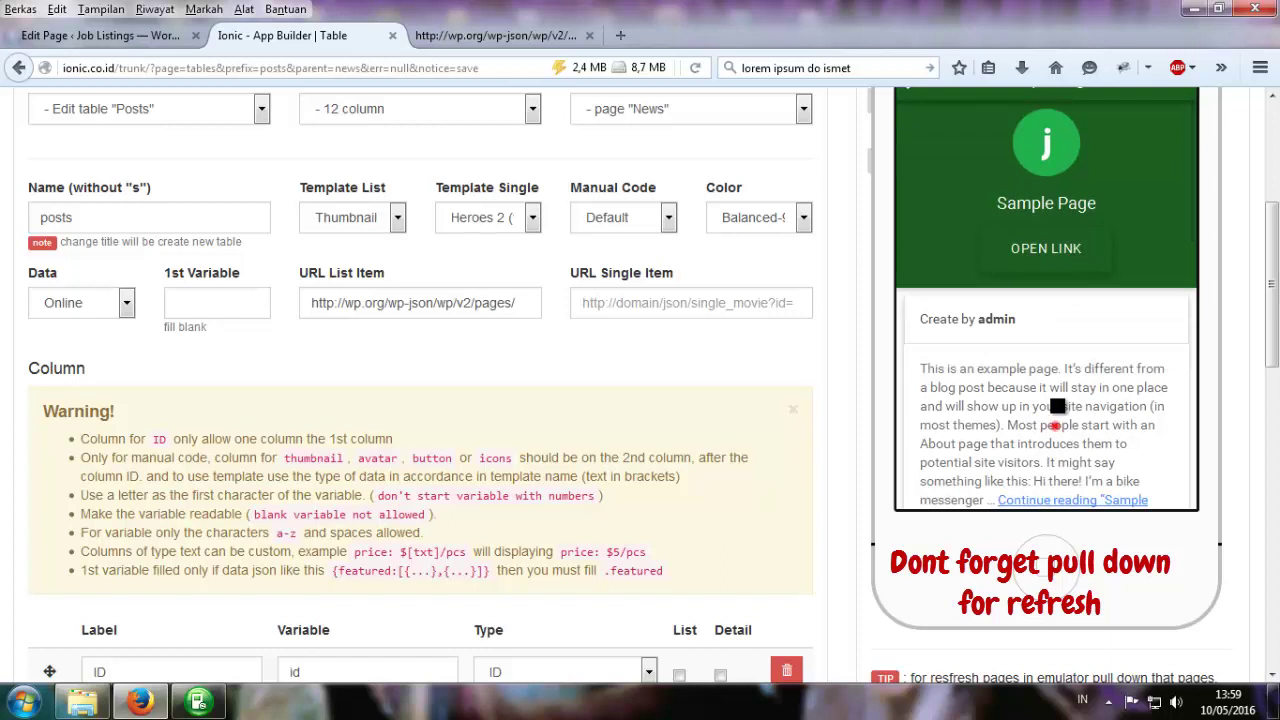
scroll(1016, 422, down, 3)
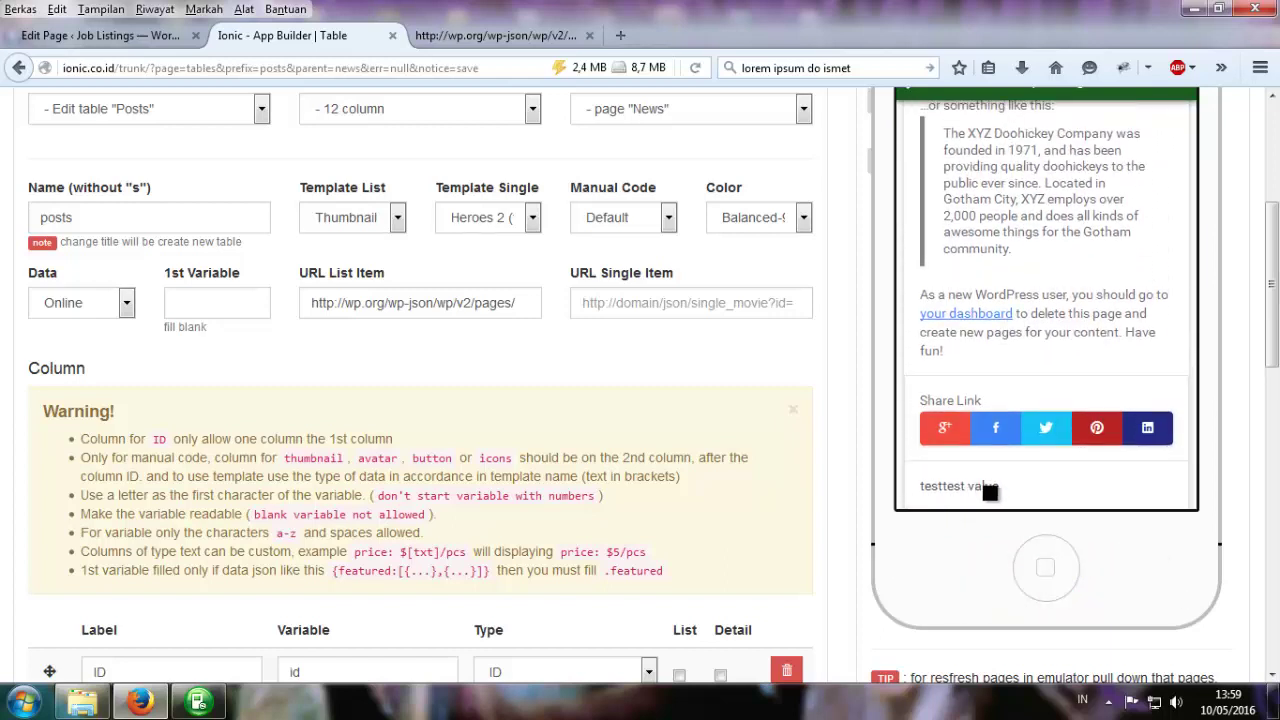
Change the last column's label to "Custom Fields Test [txt]" and save the table.
scroll(263, 451, down, 10)
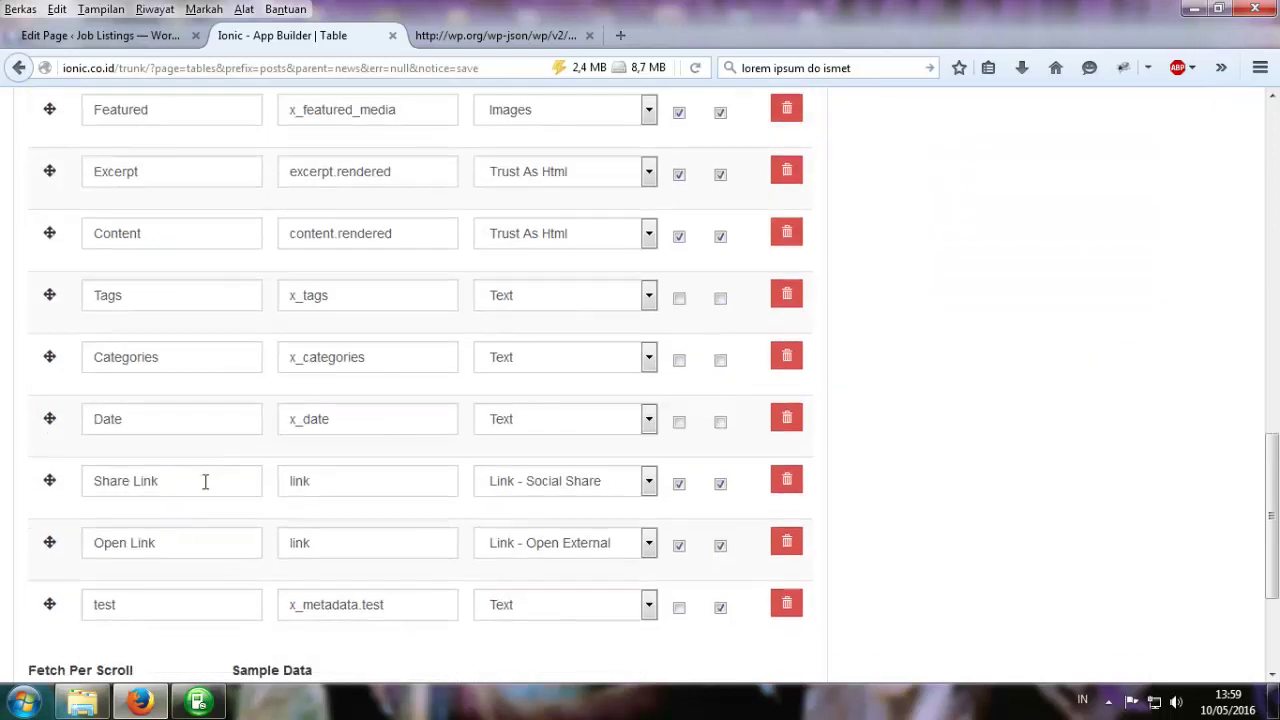
double_click(149, 446)
text(M)
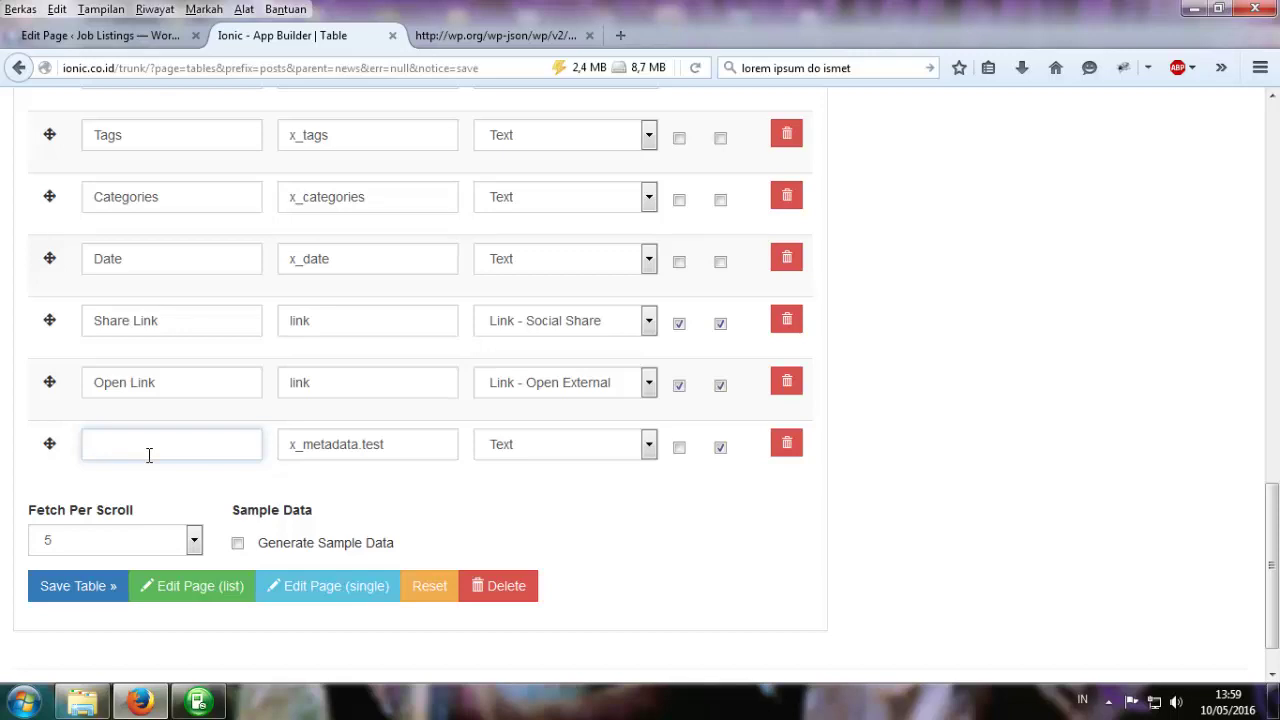
click(146, 38)
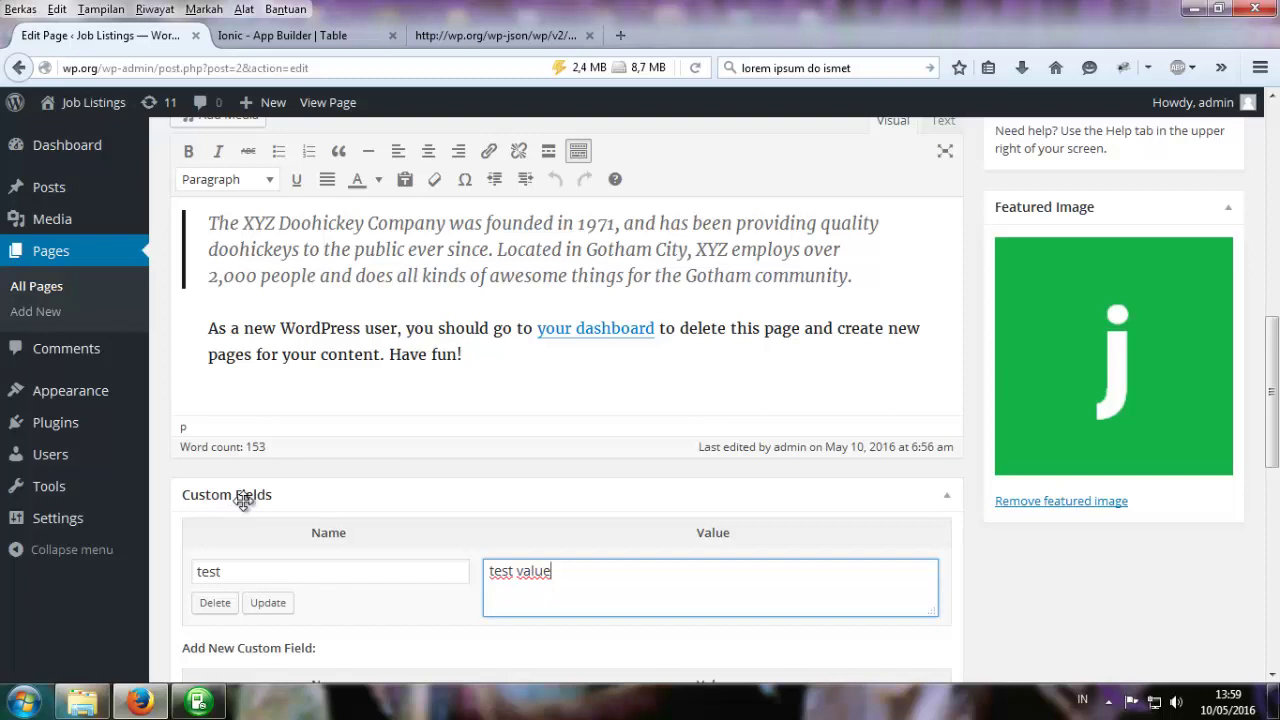
click(495, 37)
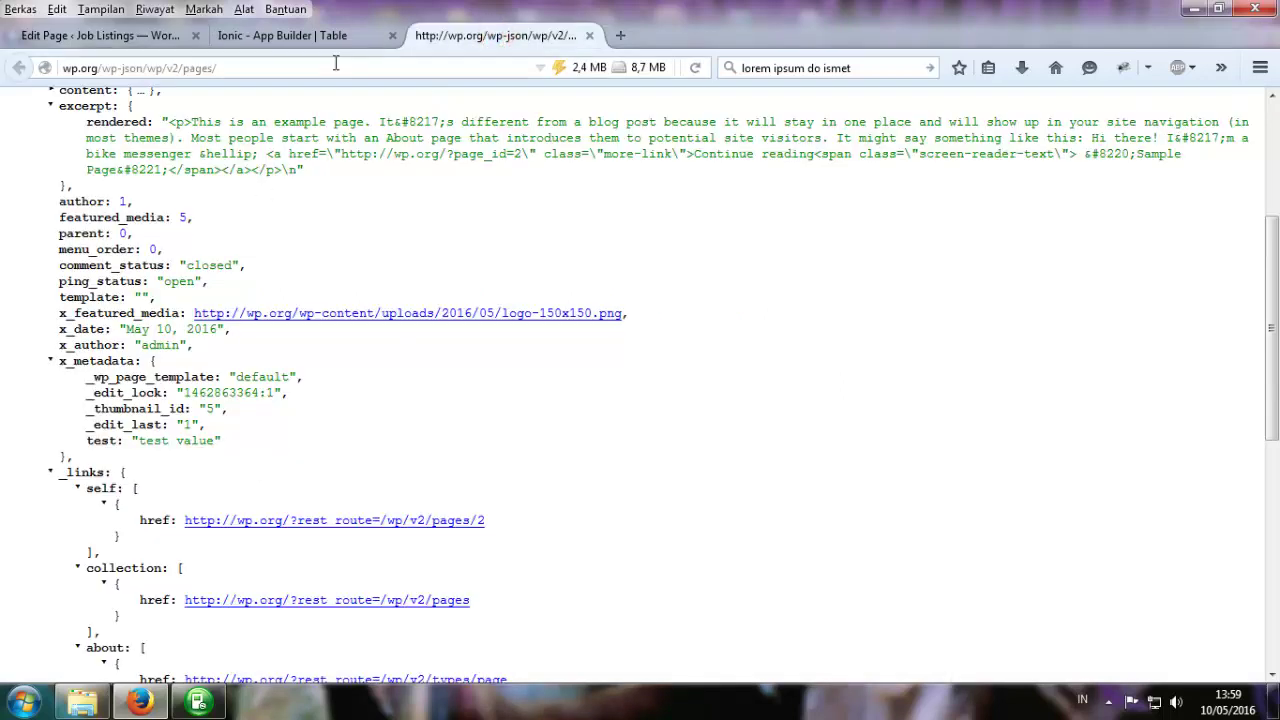
click(300, 36)
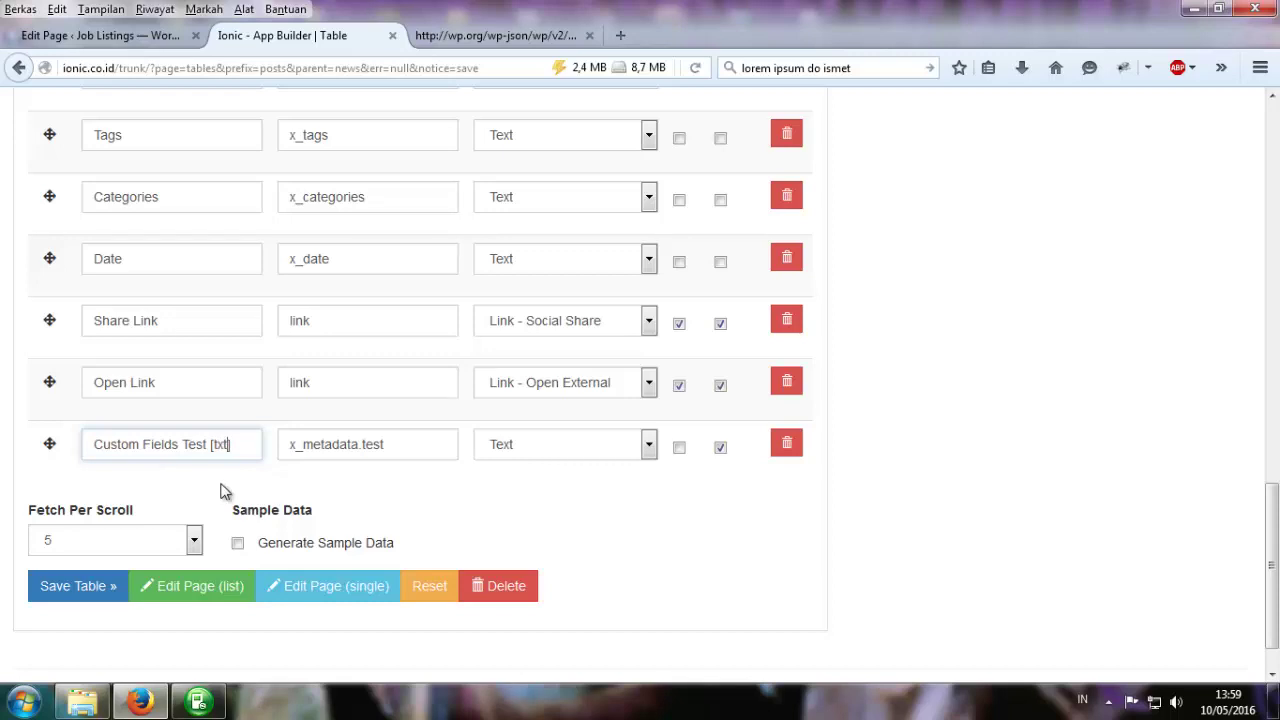
scroll(660, 502, down, 1)
click(102, 533)
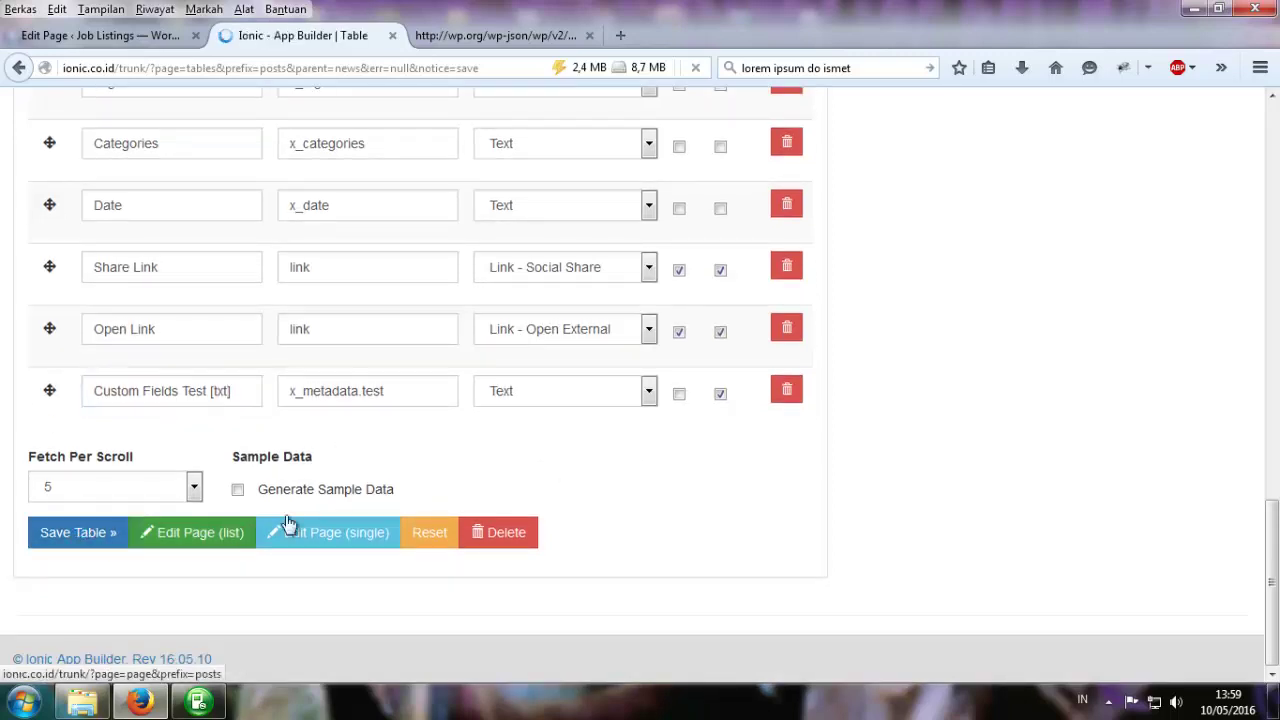
Open the Sample Page detail in the phone preview and examine the custom field's label and value.
scroll(815, 525, down, 5)
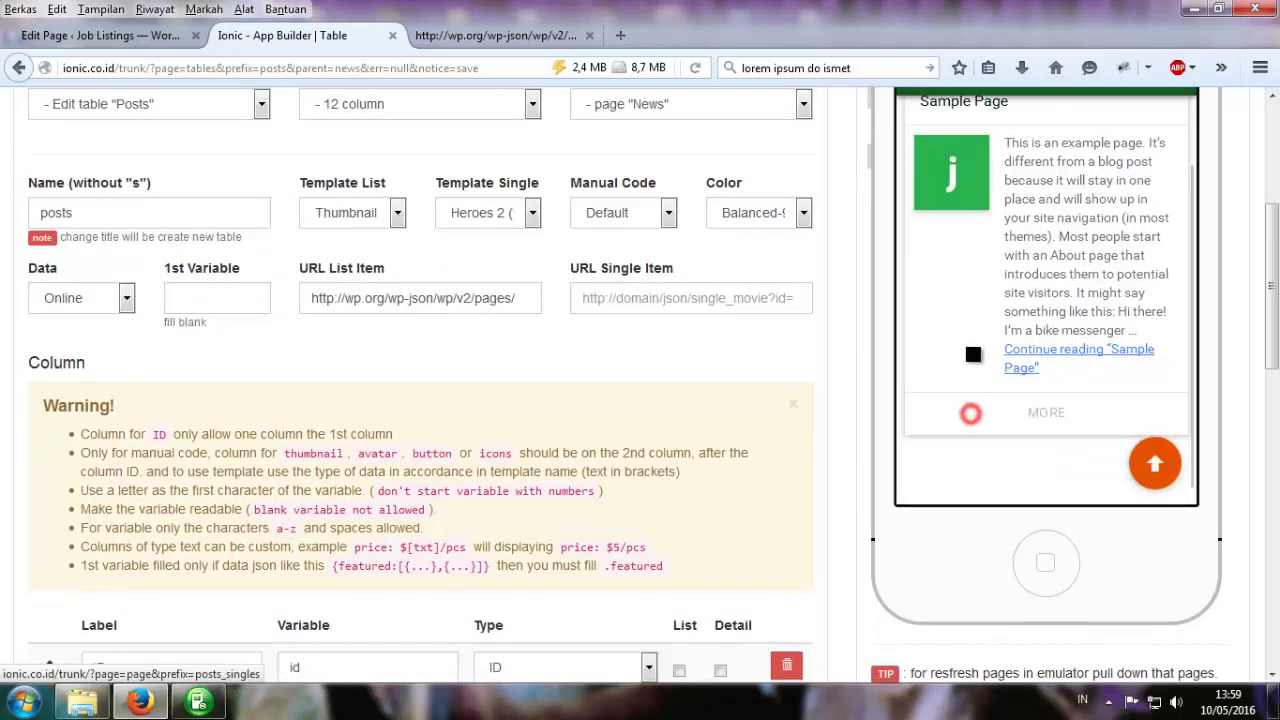
click(1018, 378)
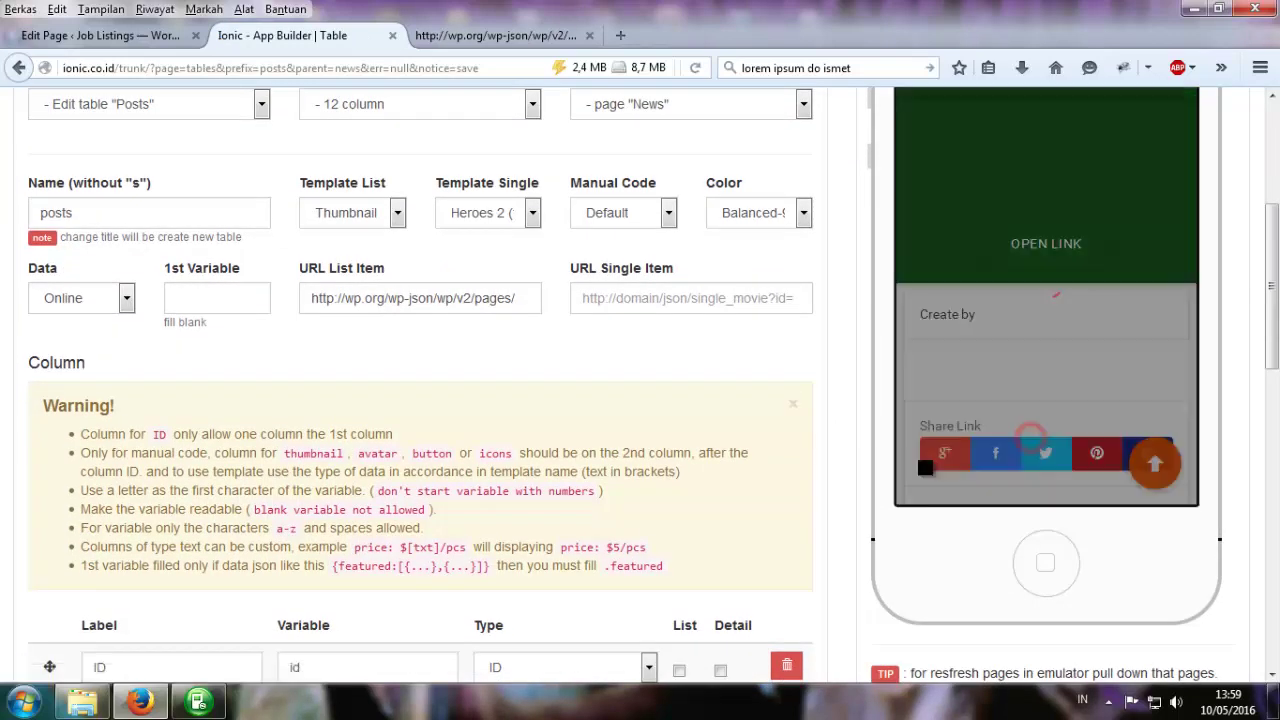
scroll(920, 468, down, 10)
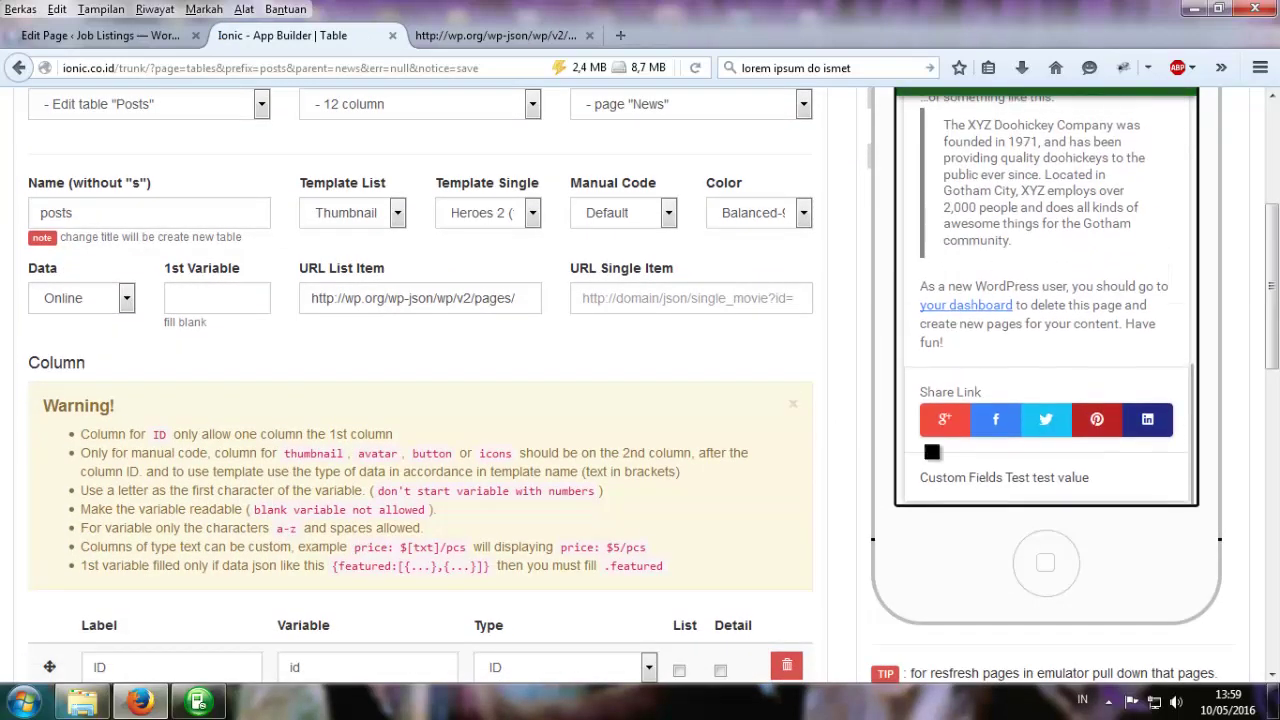
Set the last column's label to "Rating" and its variable to "x_metadata.rating".
scroll(563, 471, down, 12)
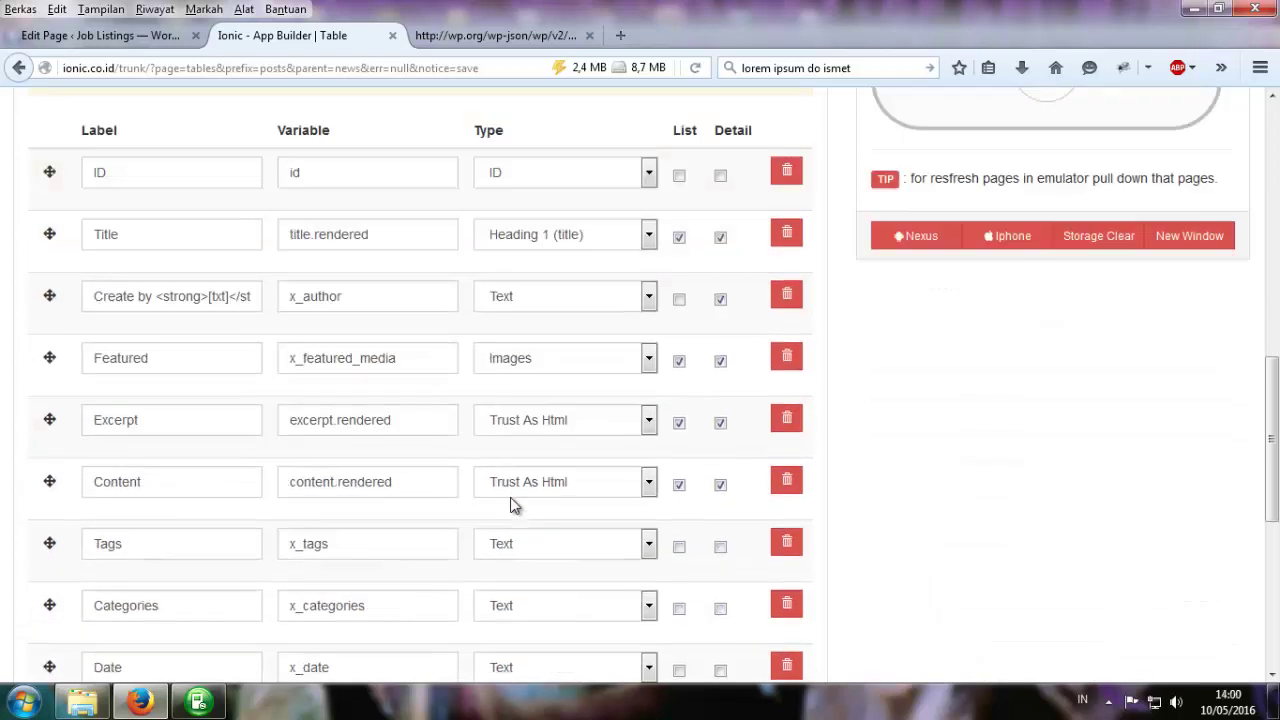
scroll(430, 490, down, 3)
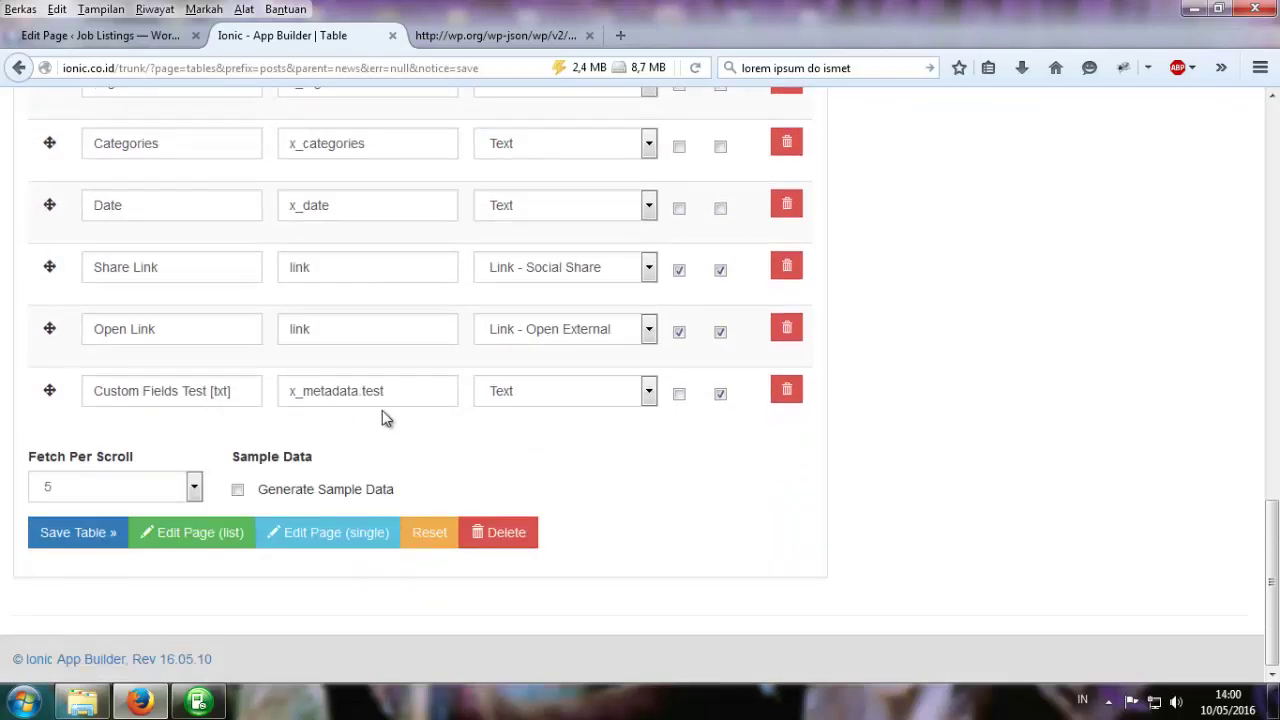
drag(253, 391, 2, 372)
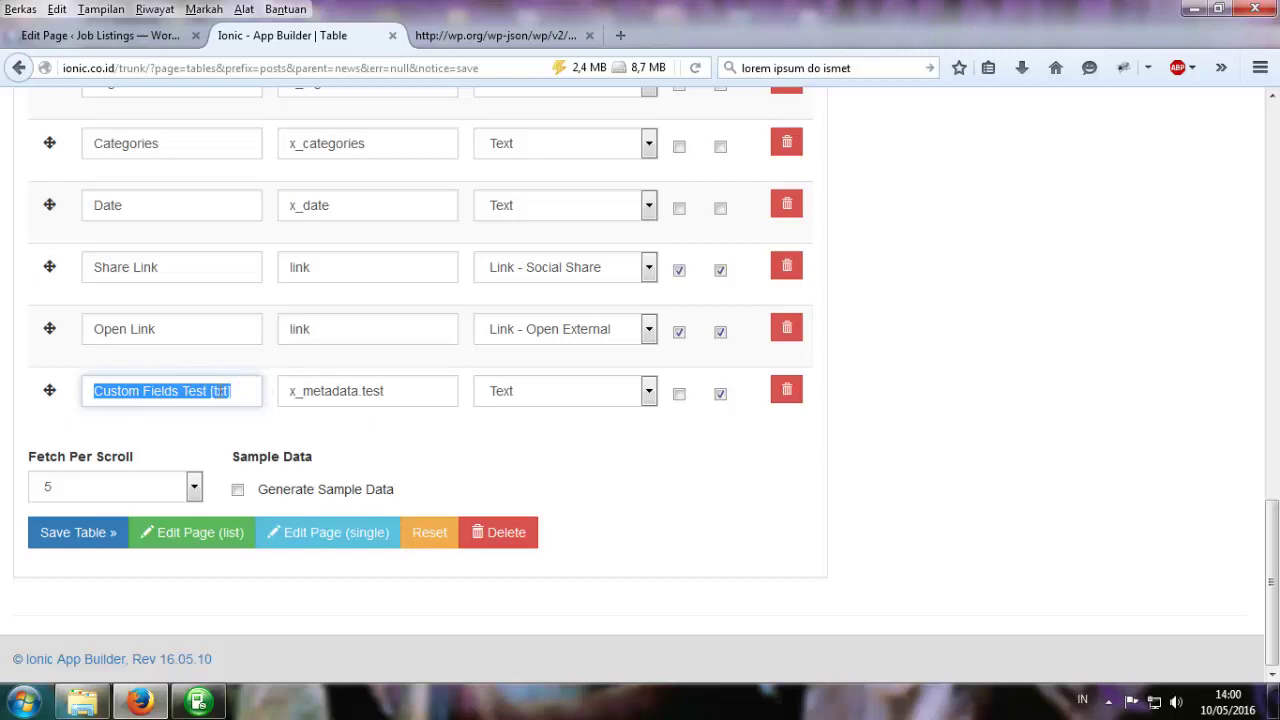
key(BackSpace)
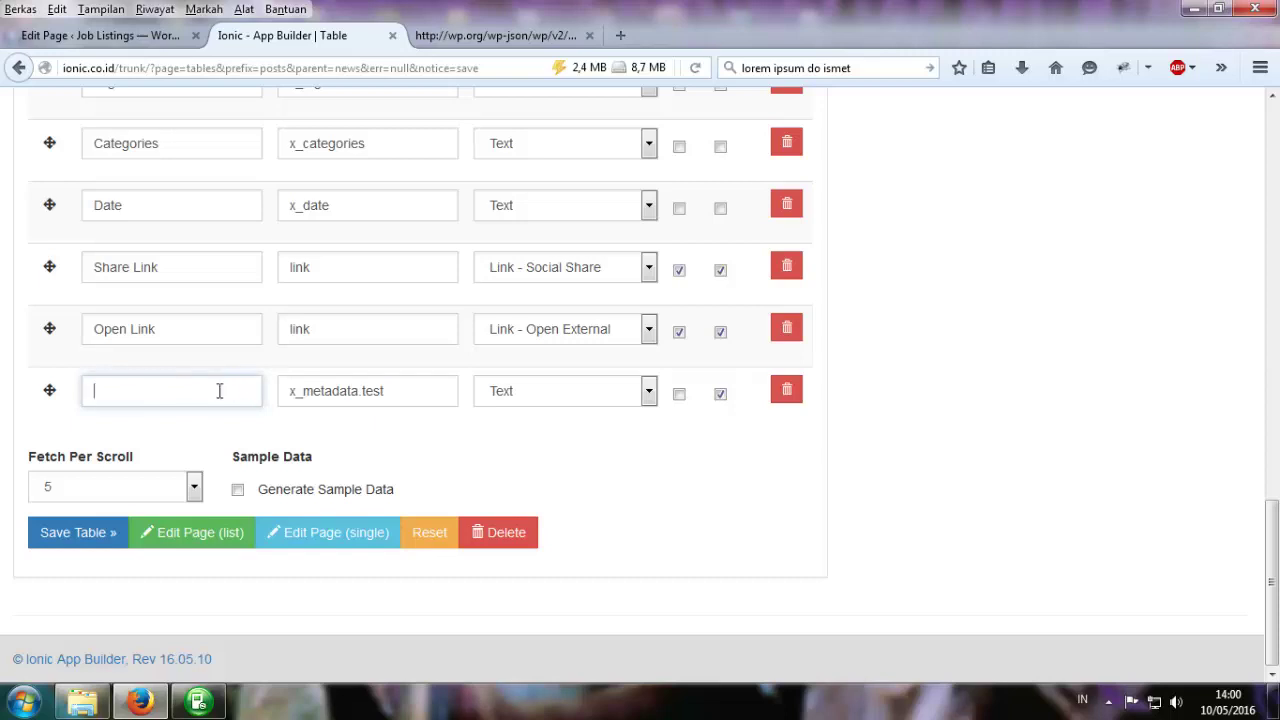
text(T)
key(BackSpace)
double_click(379, 400)
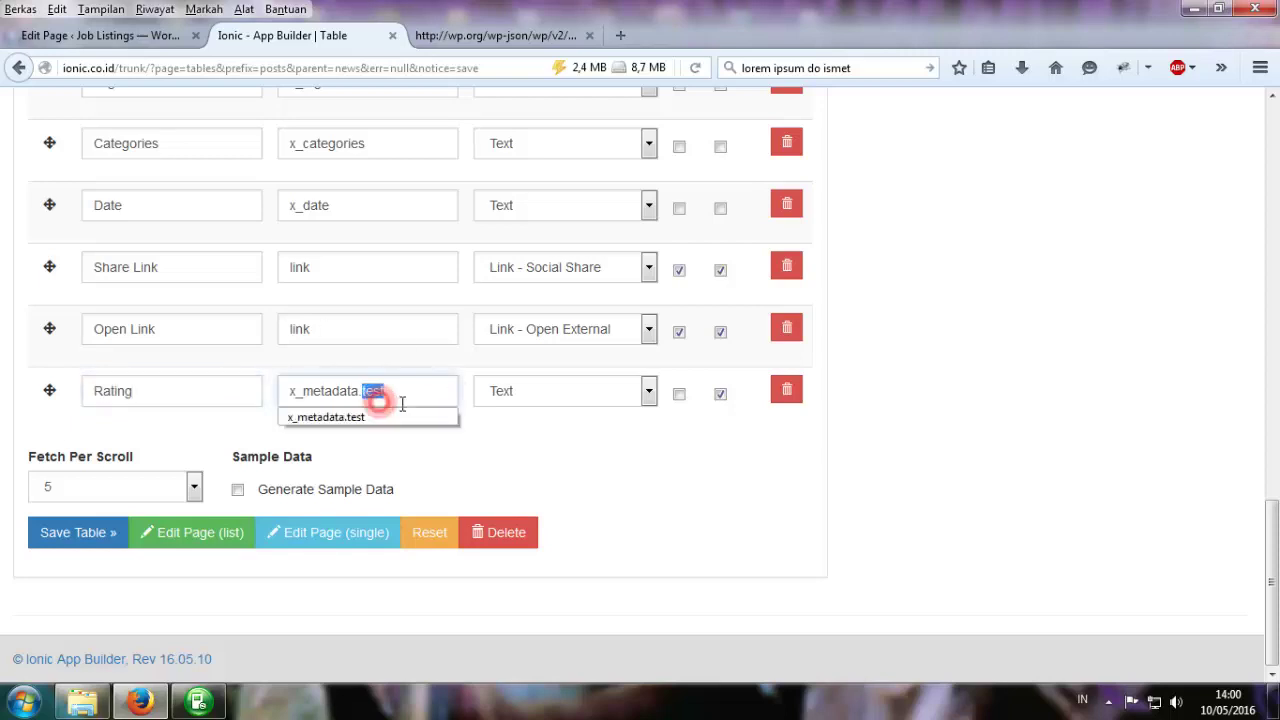
text(rating)
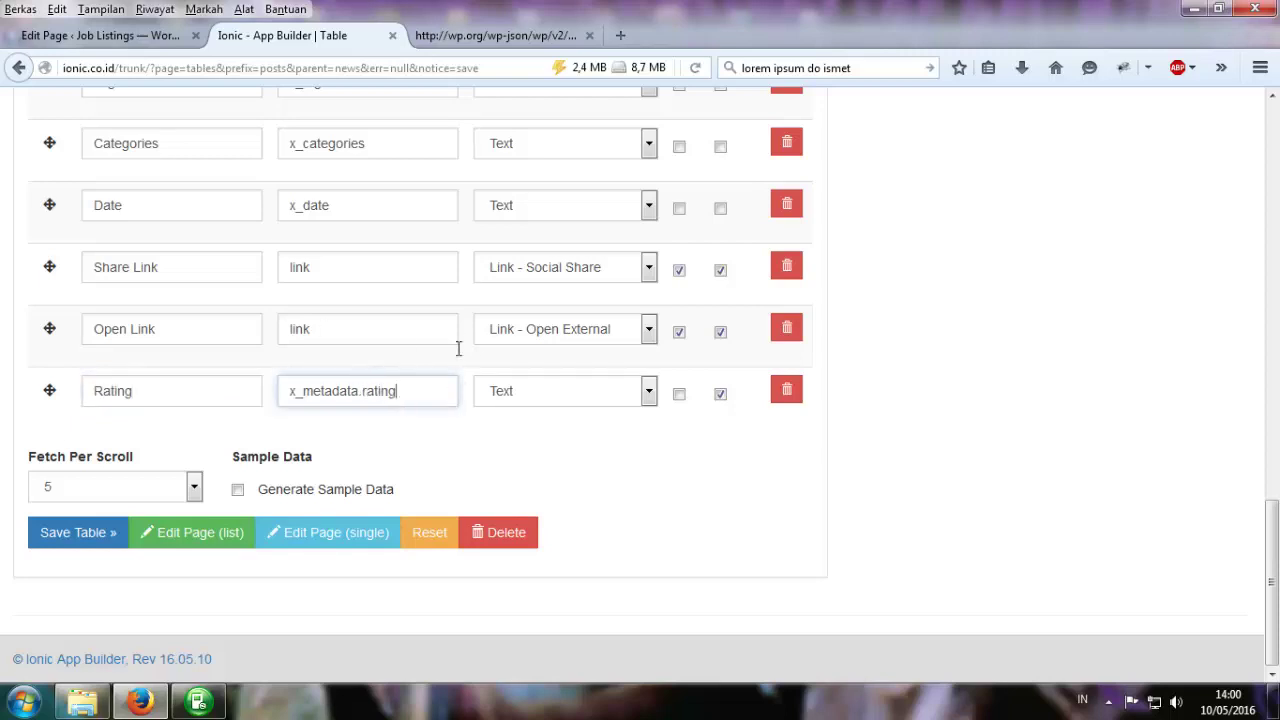
Set the last column's type to Rating and save the table.
click(603, 381)
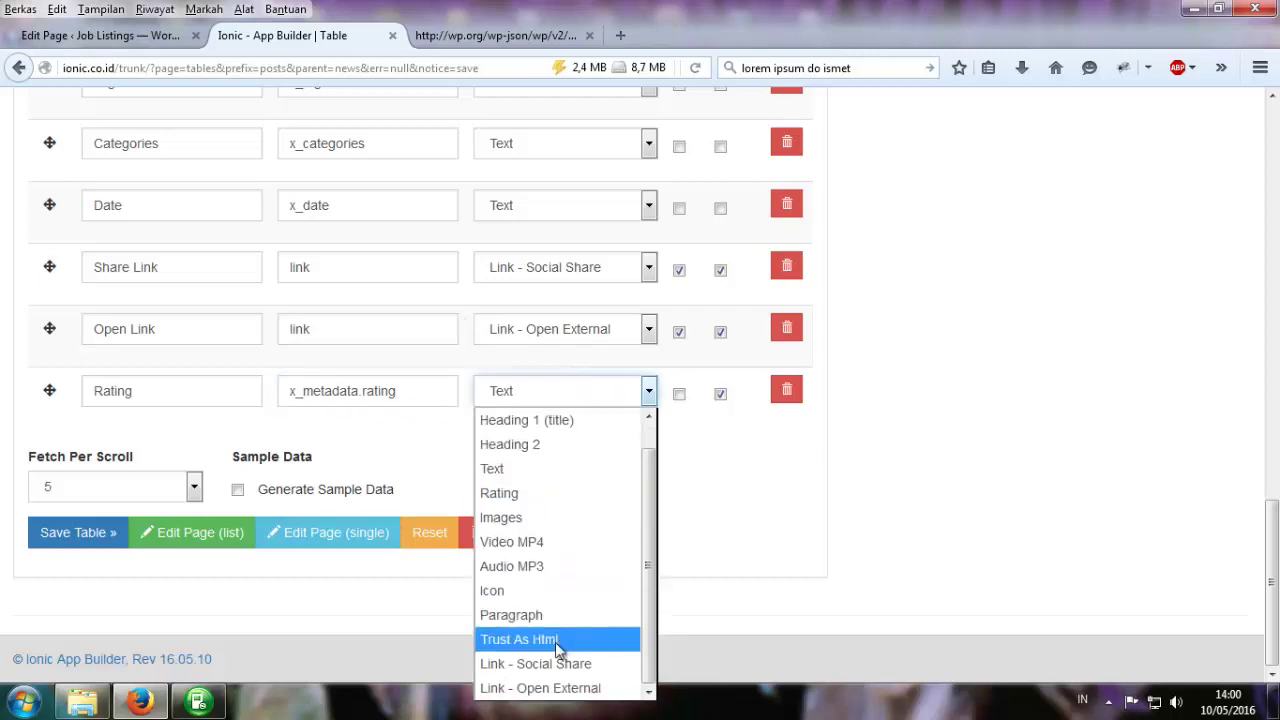
scroll(556, 544, up, 1)
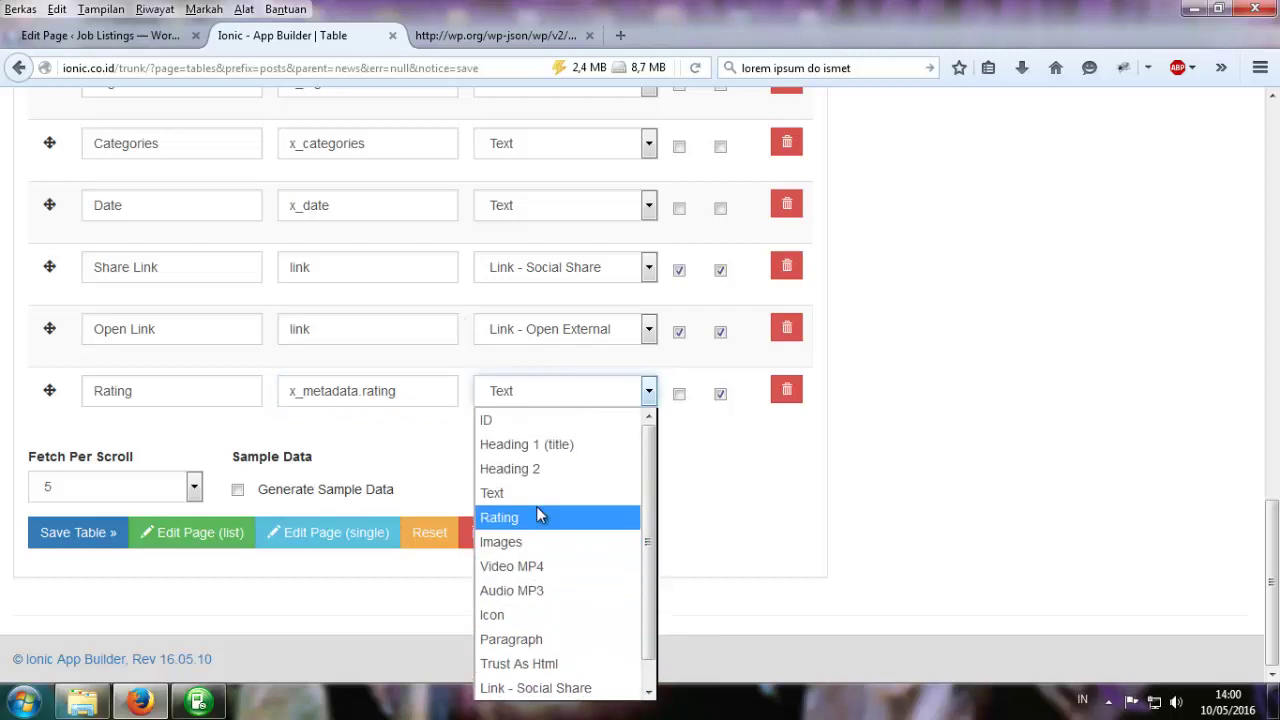
click(536, 508)
click(84, 524)
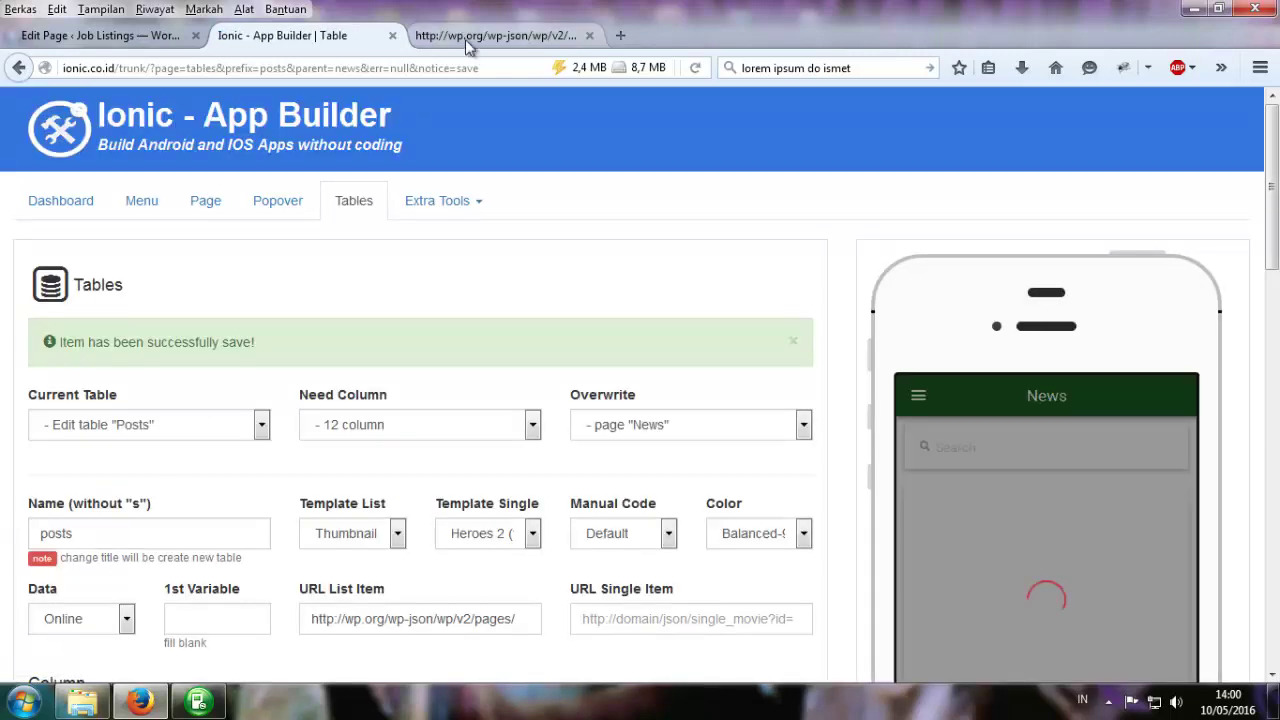
On the WordPress page edit screen, rename the custom field "test" to "rating", set its value to 4, and update the field.
click(465, 36)
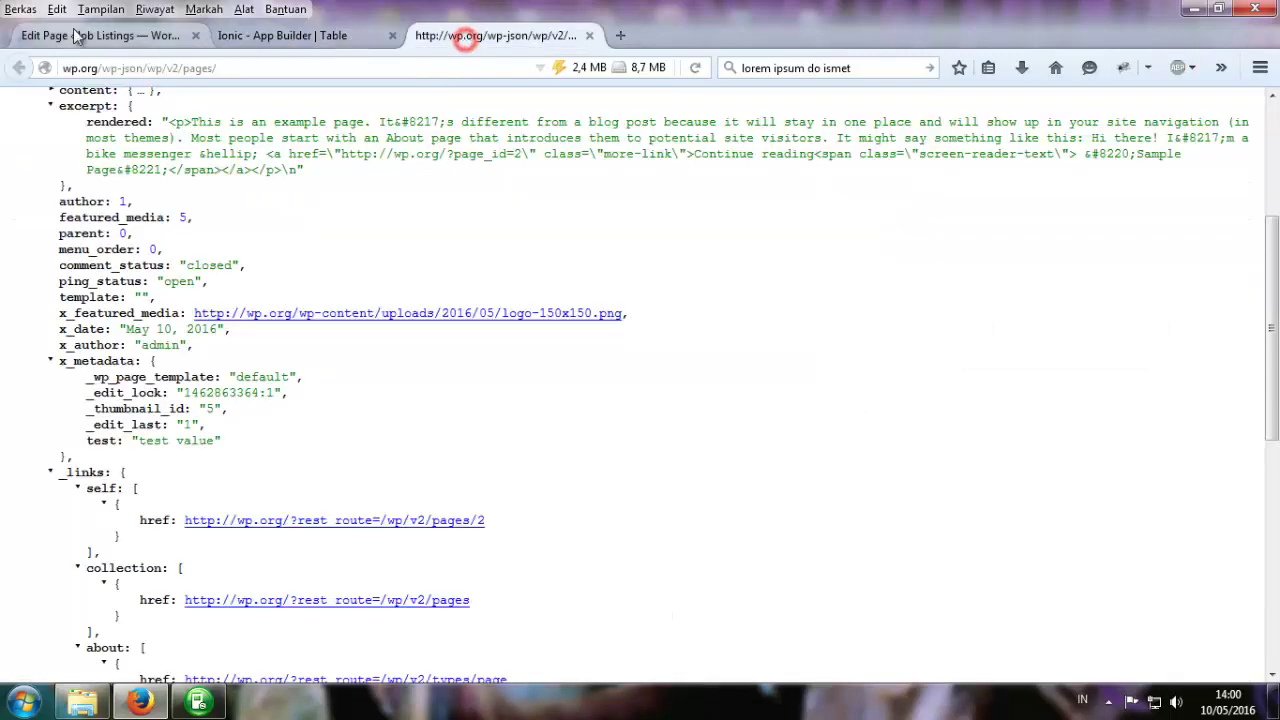
click(75, 32)
scroll(372, 450, down, 4)
double_click(260, 360)
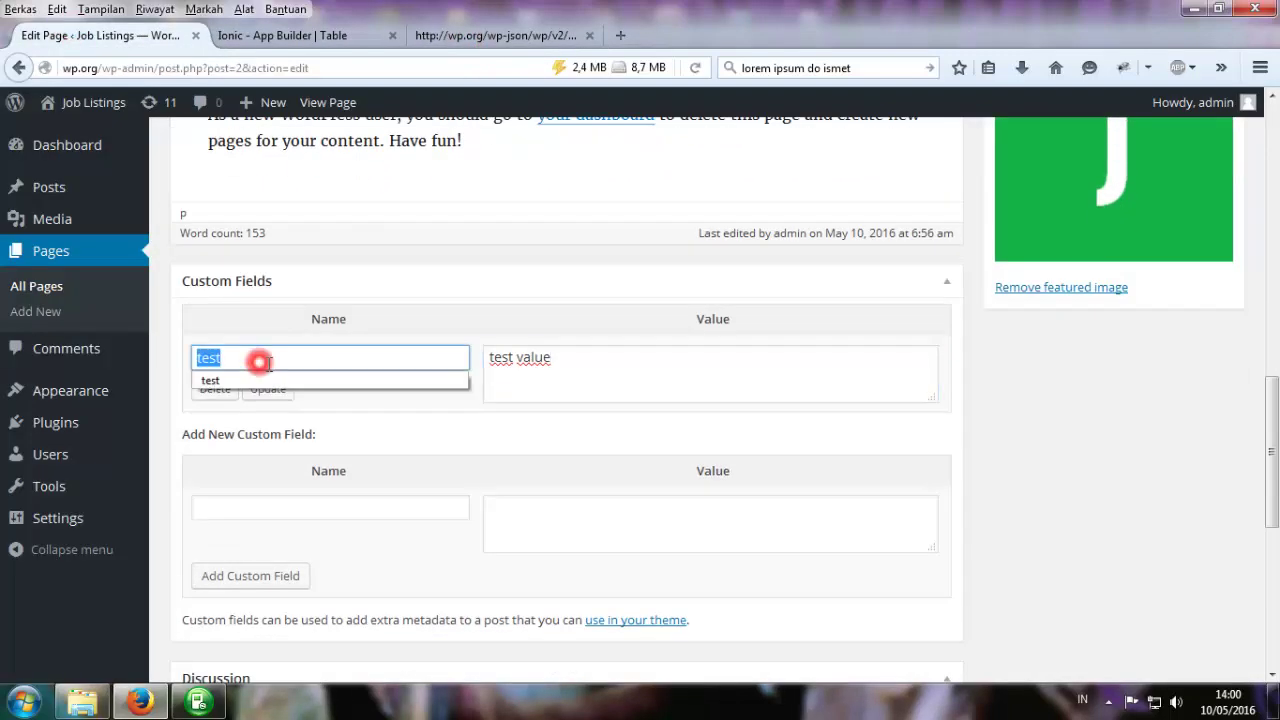
text(rating)
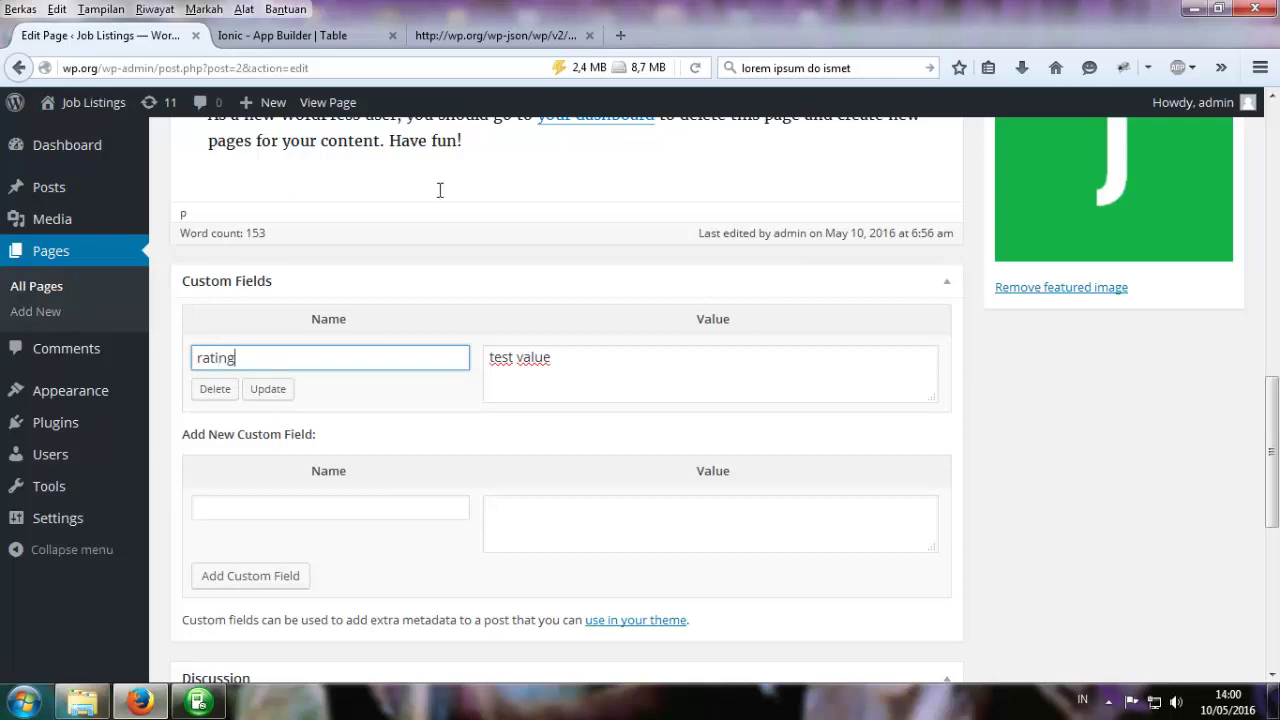
triple_click(600, 364)
text(4)
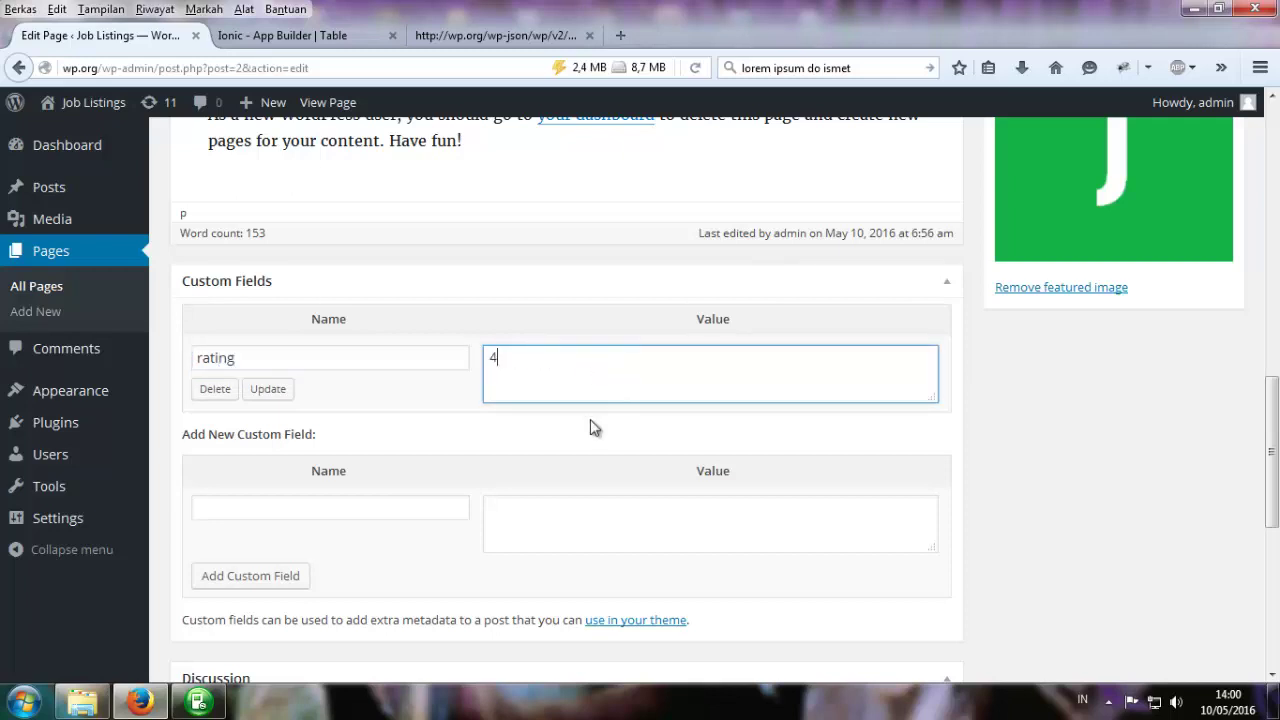
scroll(408, 485, down, 5)
scroll(314, 409, up, 3)
click(265, 283)
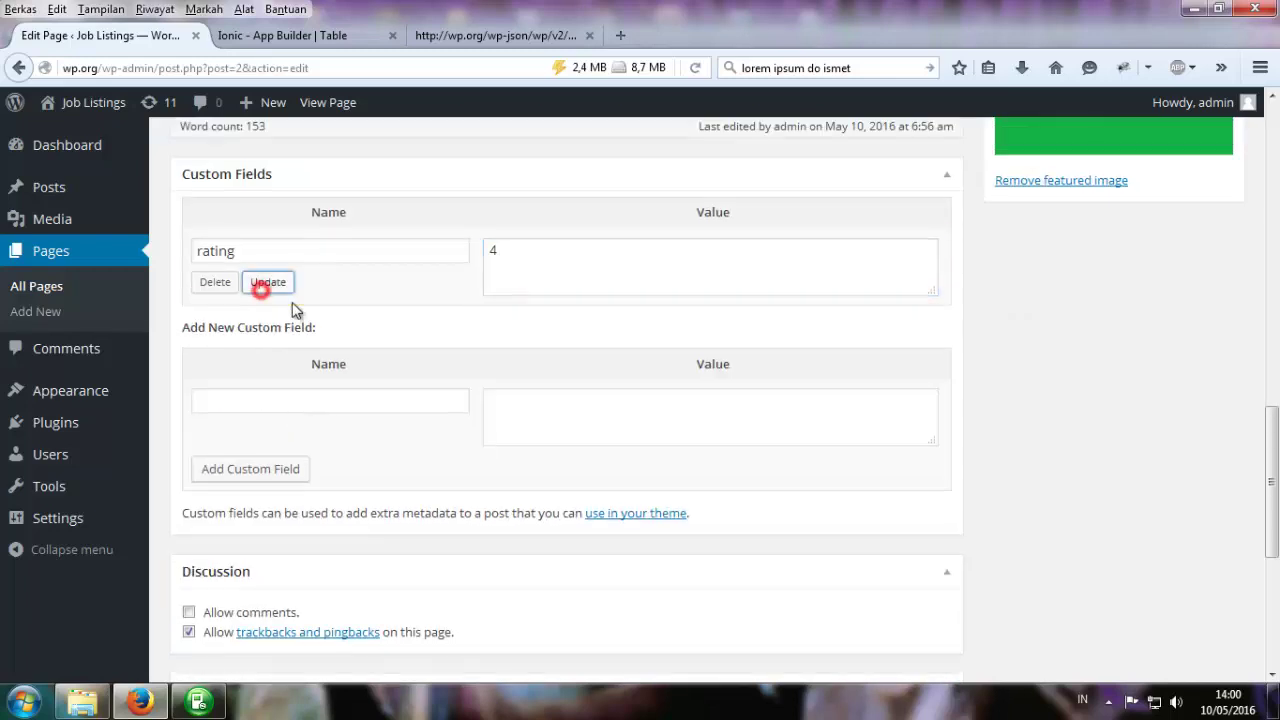
Reload the wp/v2/pages JSON output and examine the custom field entry under x_metadata.
click(482, 38)
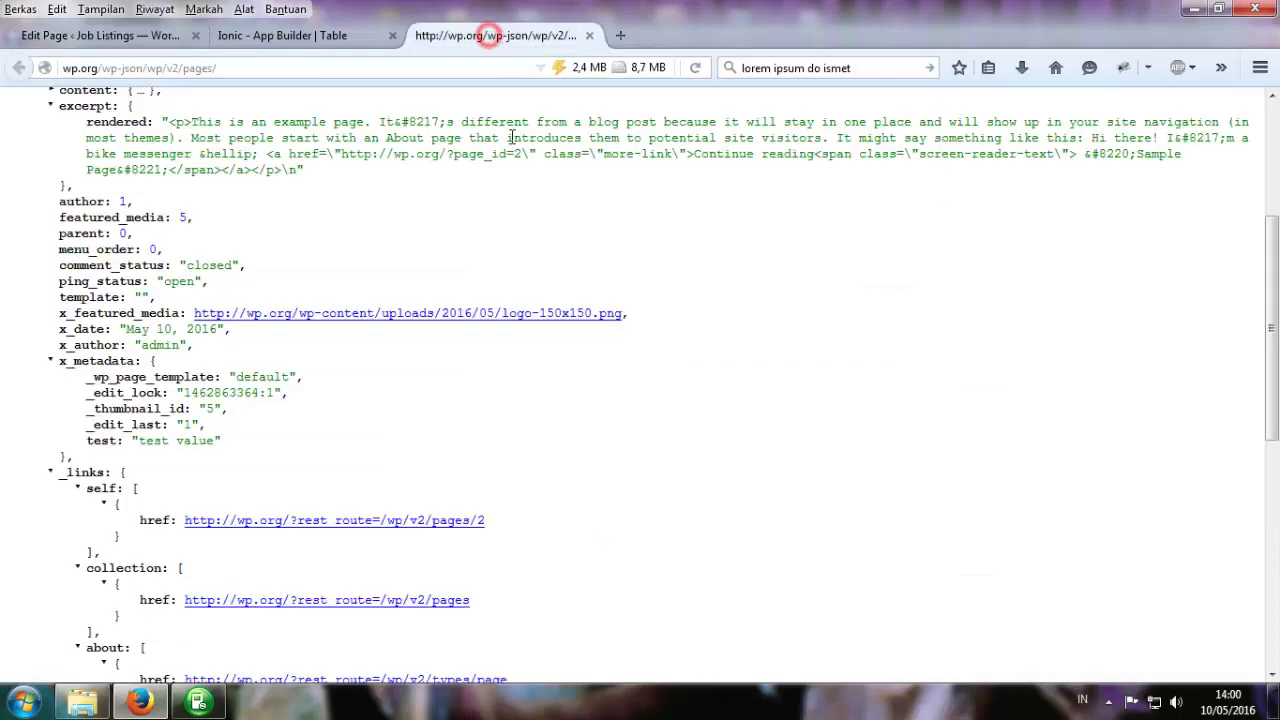
click(698, 68)
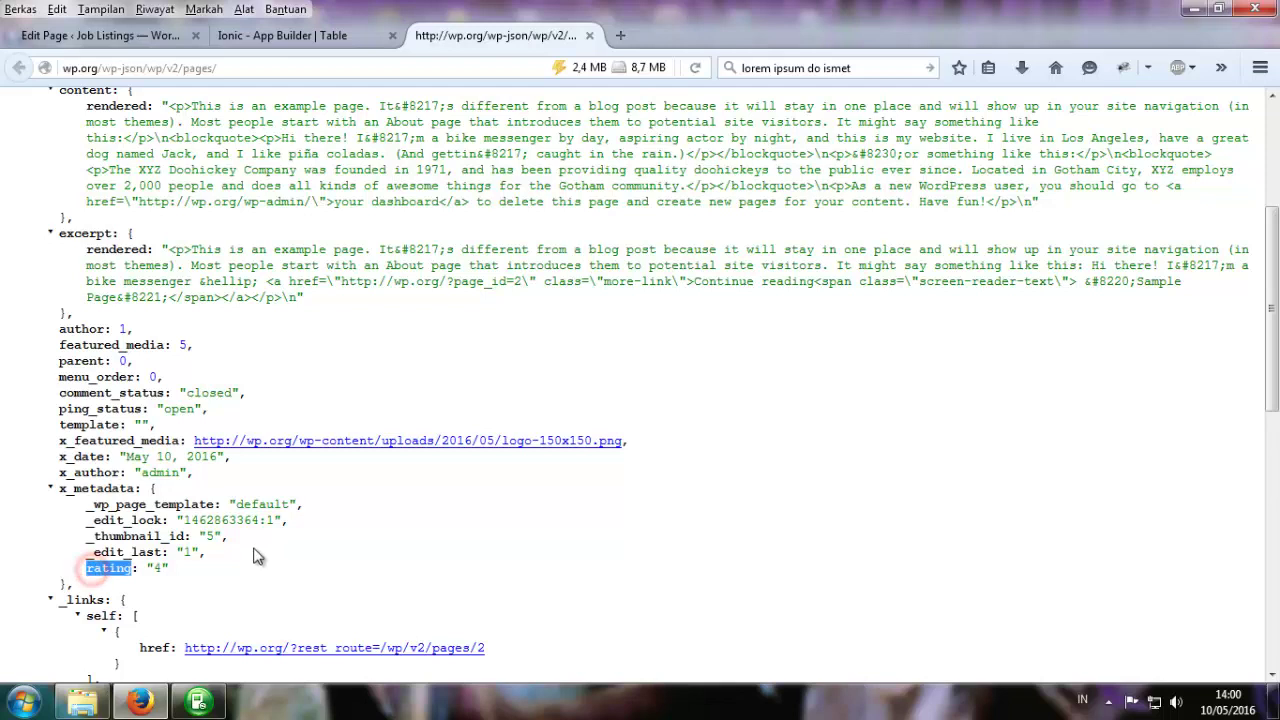
In Ionic App Builder, open the Sample Page detail in the phone preview and examine the rating display below the share links.
click(288, 35)
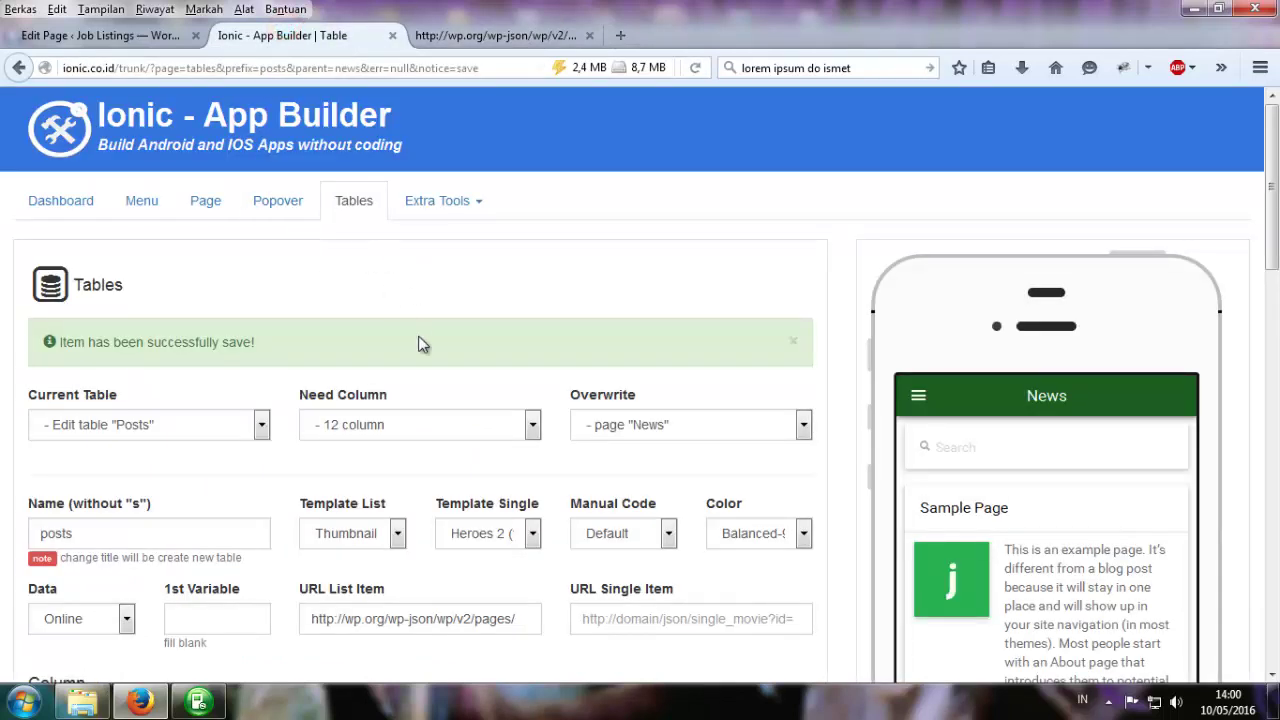
scroll(420, 343, down, 3)
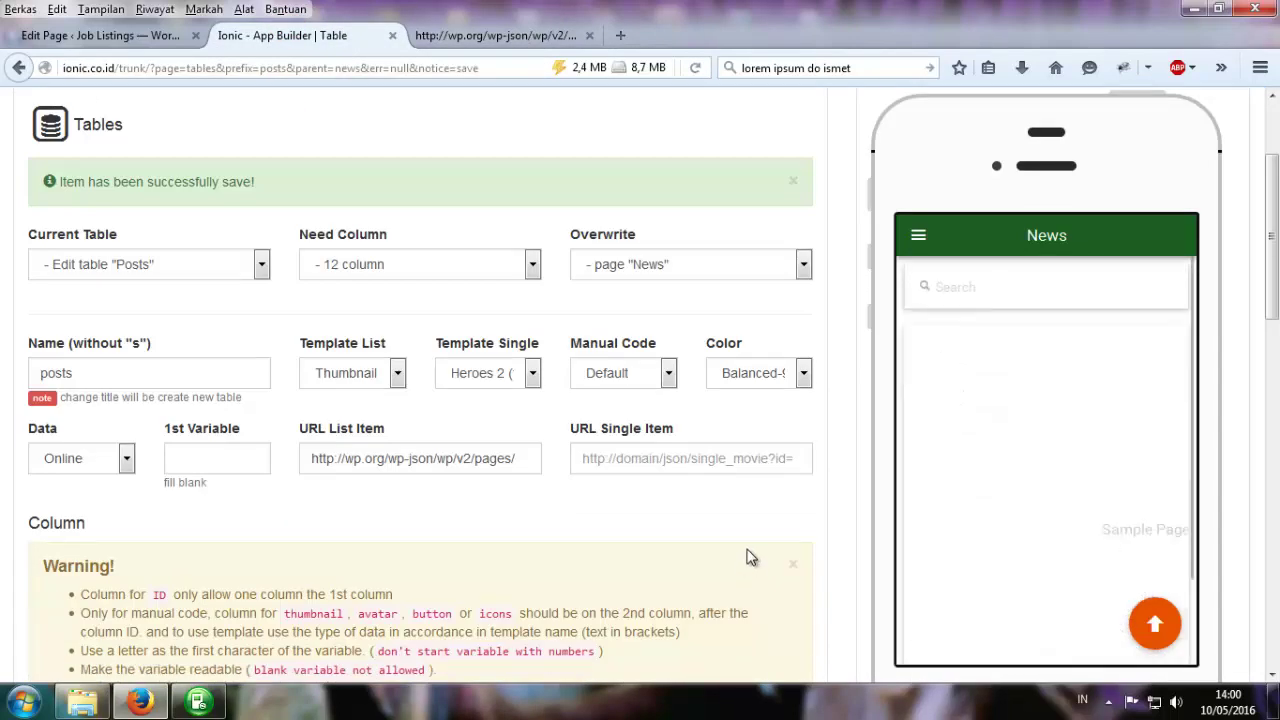
scroll(754, 549, down, 4)
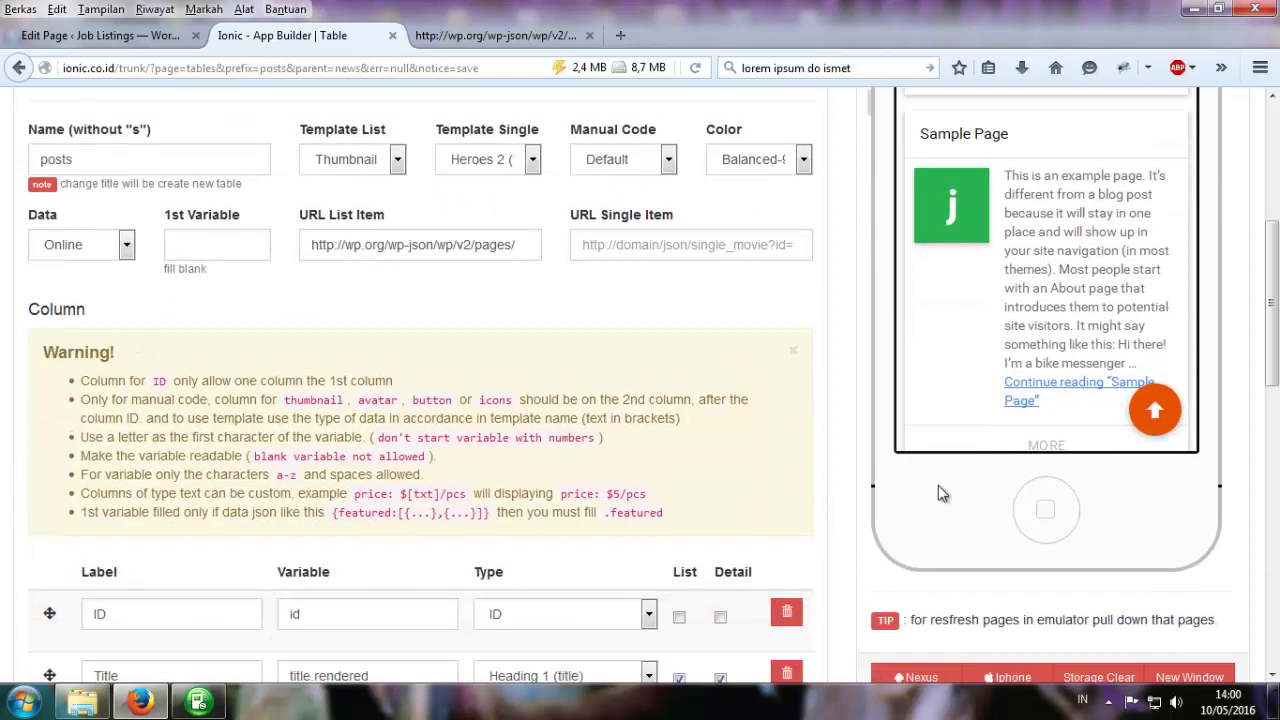
click(968, 430)
scroll(980, 409, down, 5)
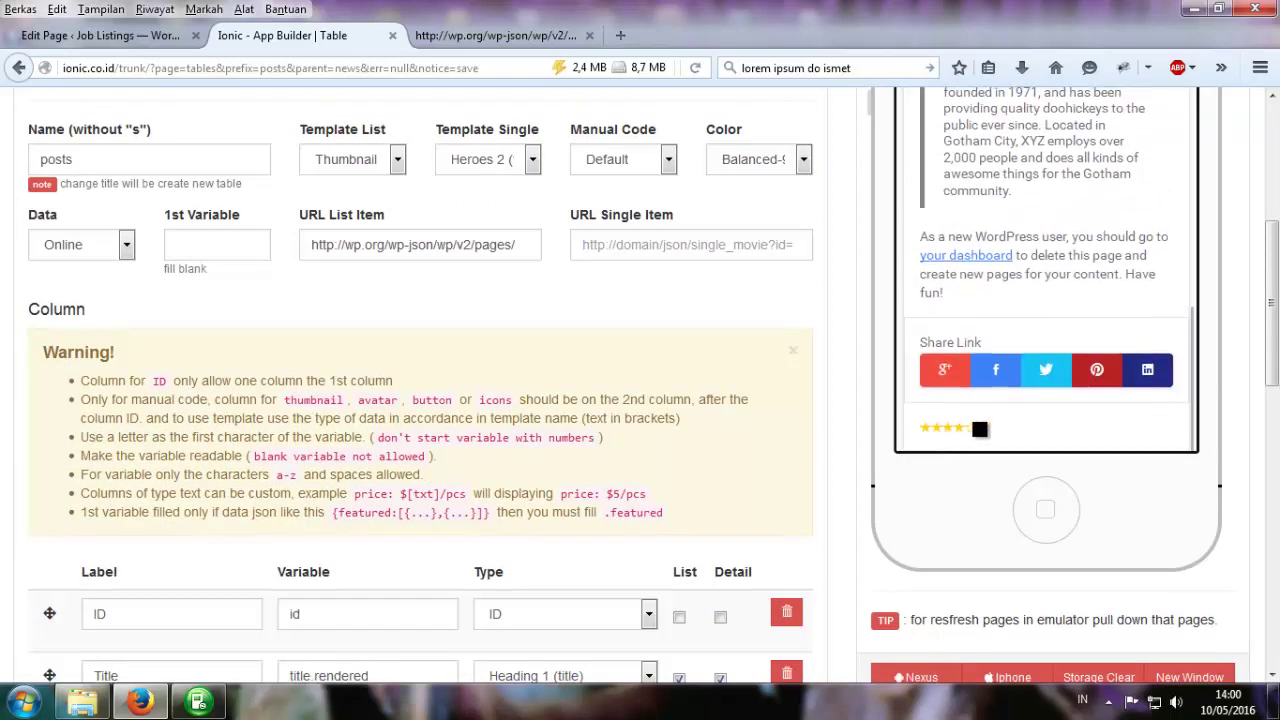
scroll(715, 240, up, 4)
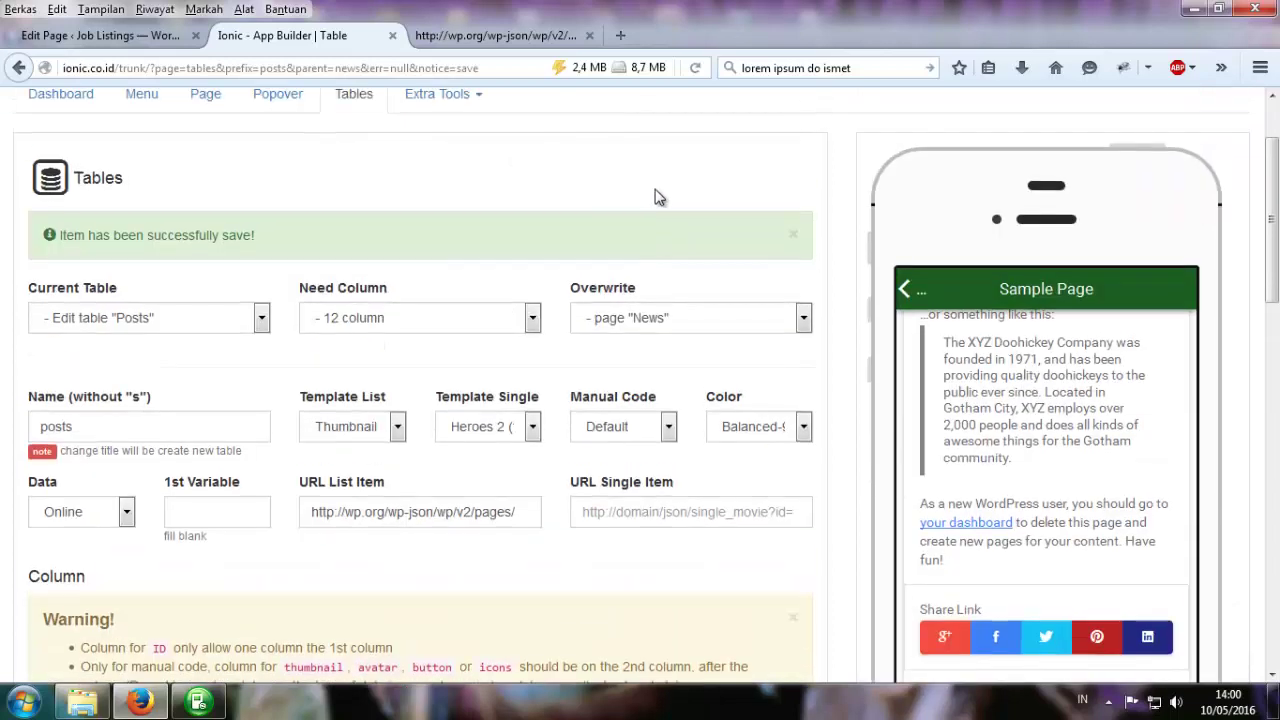
scroll(600, 209, down, 2)
scroll(600, 211, up, 2)
scroll(597, 209, up, 1)
scroll(597, 211, down, 5)
scroll(573, 220, down, 10)
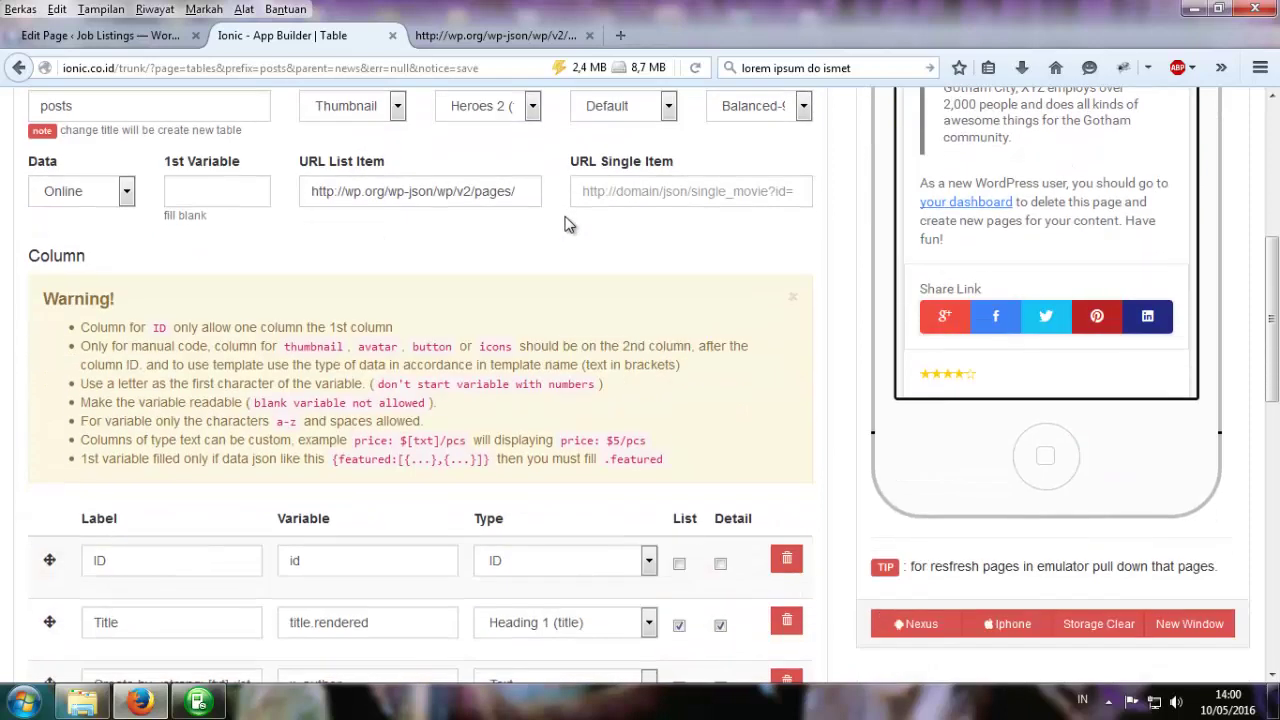
scroll(549, 220, up, 5)
scroll(540, 222, up, 5)
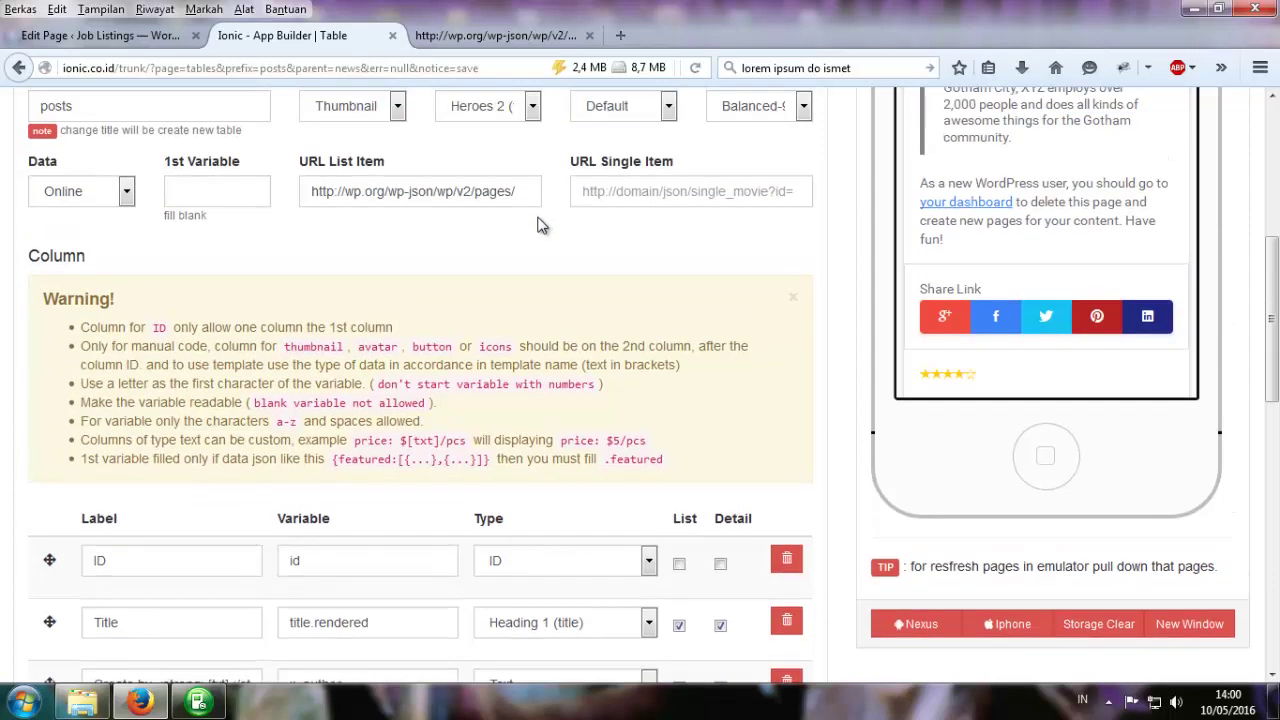
scroll(537, 224, down, 3)
scroll(537, 247, up, 2)
Try to load wp.org/wp-json/wp/v2/post/ in the browser page showing the JSON output.
click(505, 35)
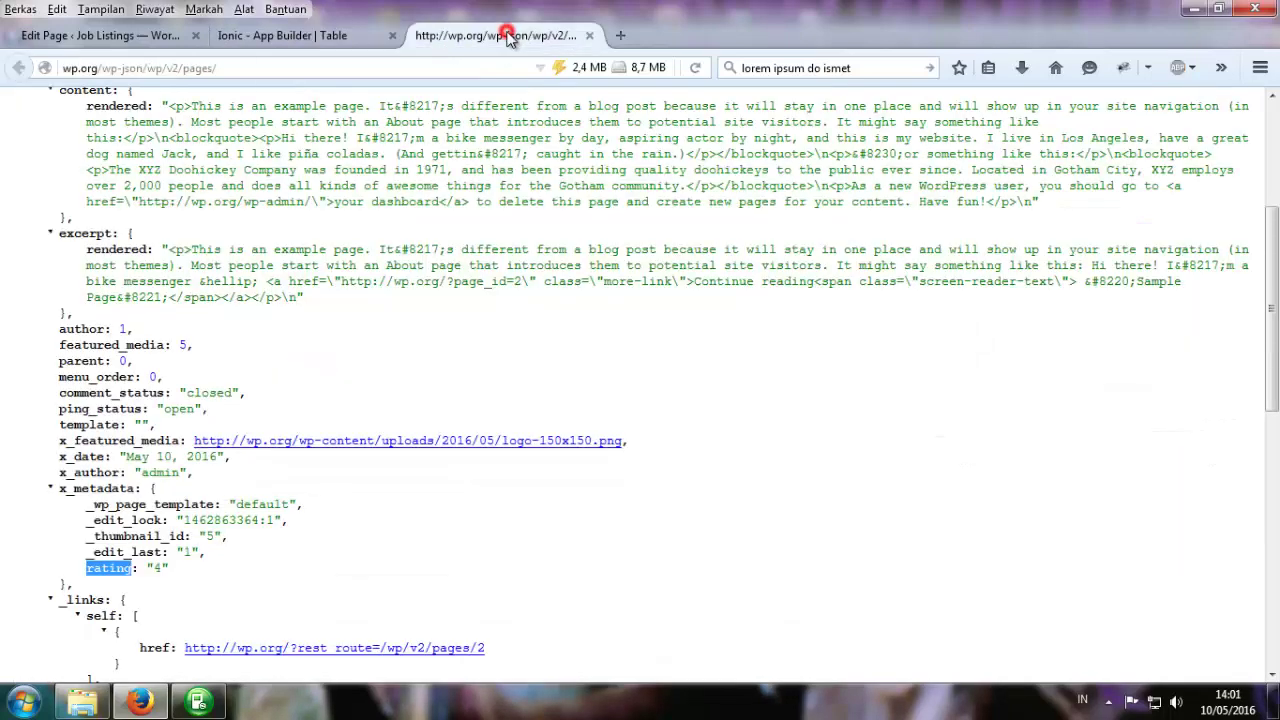
click(224, 68)
drag(224, 68, 47, 72)
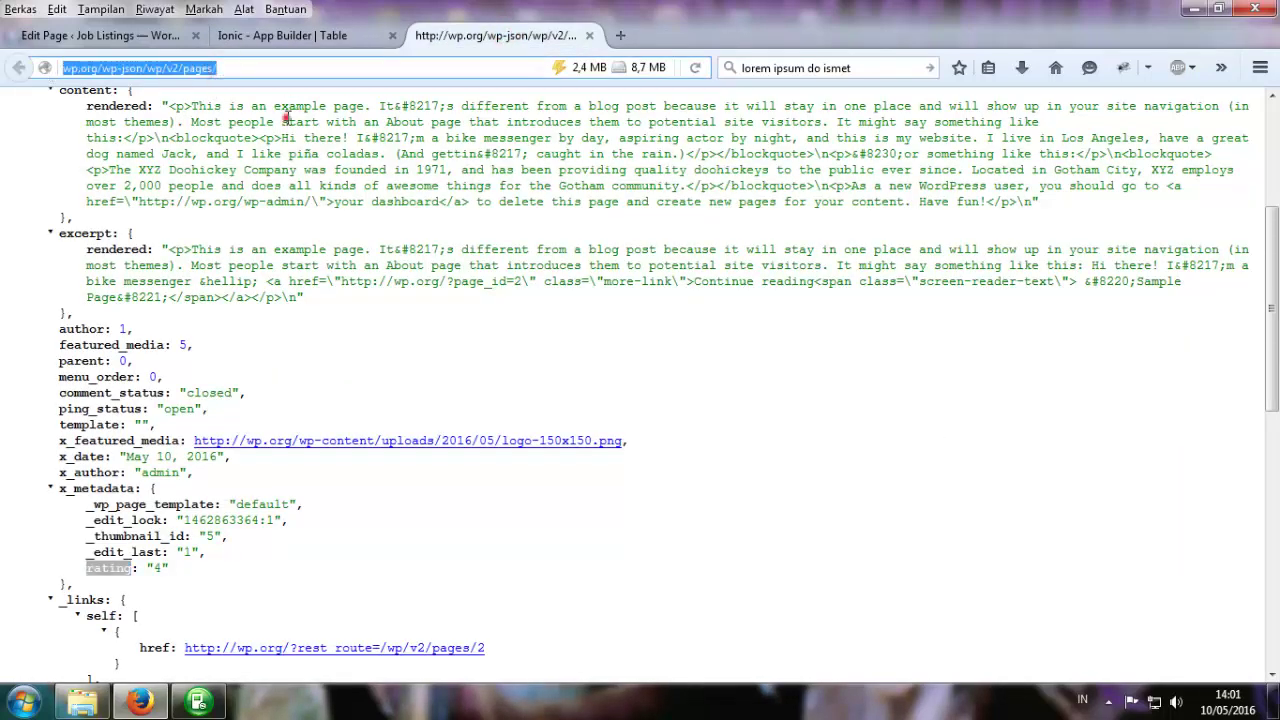
click(189, 68)
key(Delete)
key(Delete)
key(Delete)
key(Delete)
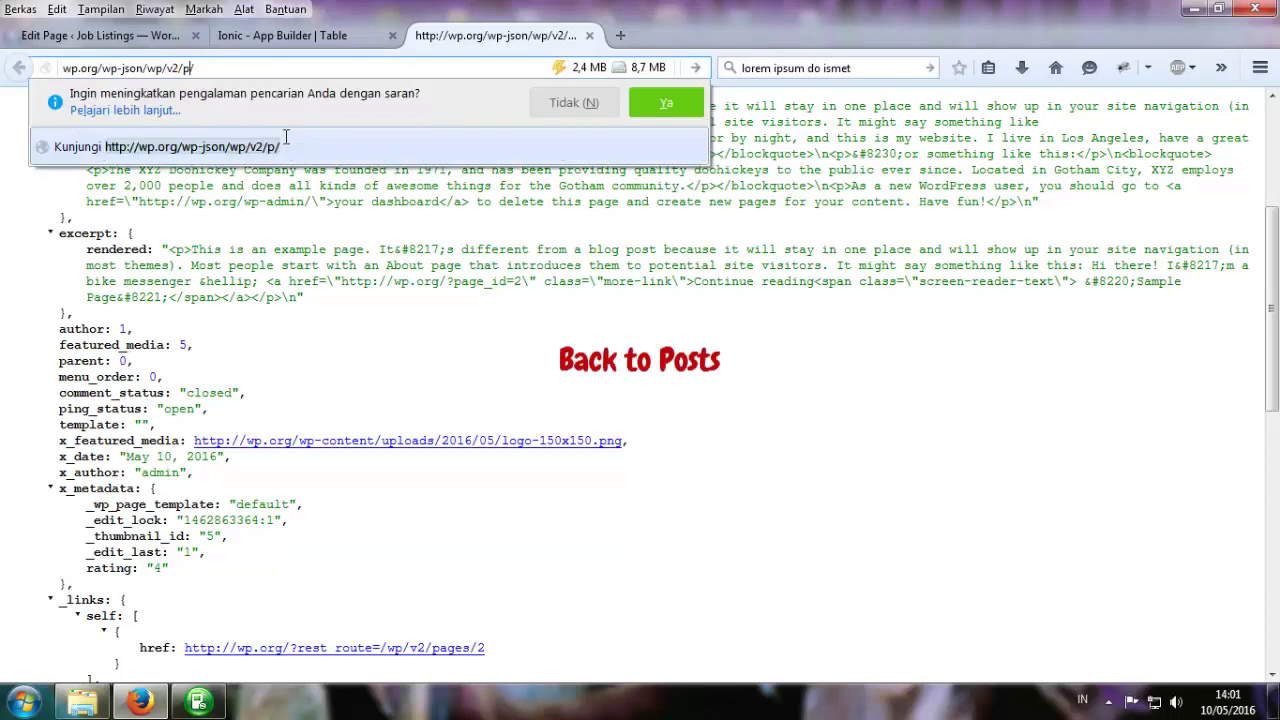
text(ost)
key(Return)
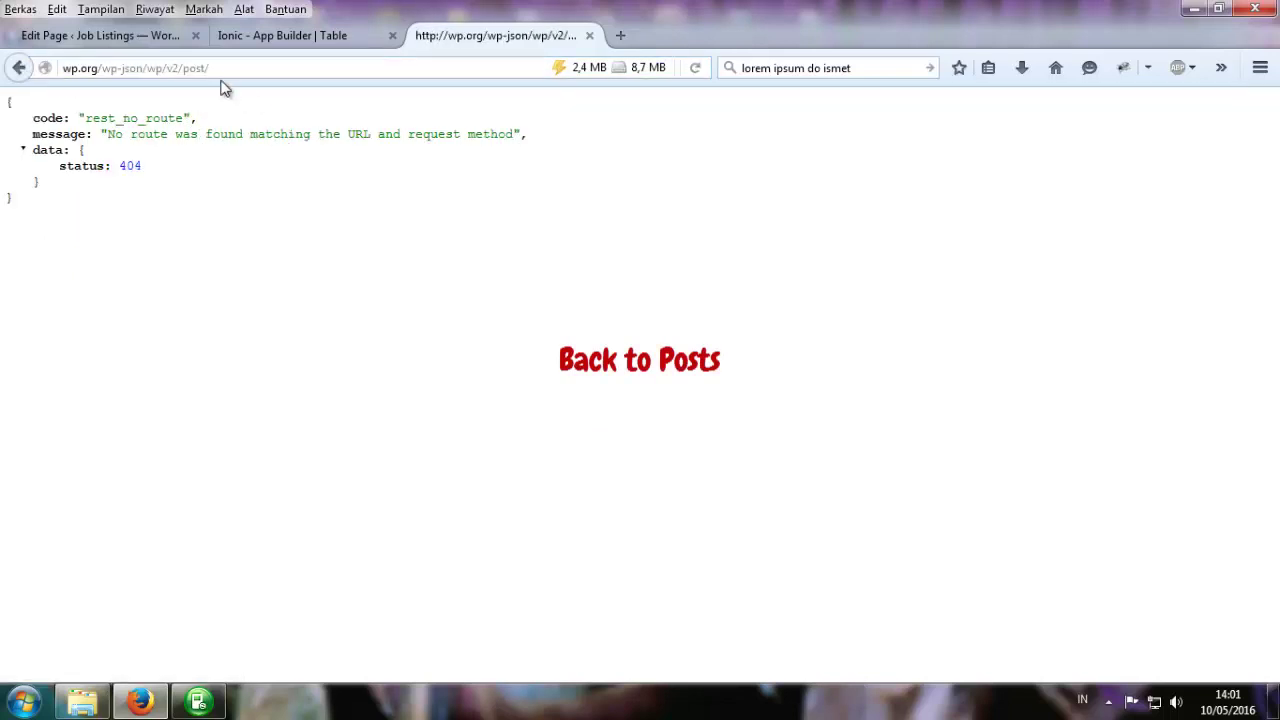
Correct the address to wp.org/wp-json/wp/v2/posts/, load it, and examine the returned post's fields and metadata.
click(204, 68)
click(204, 68)
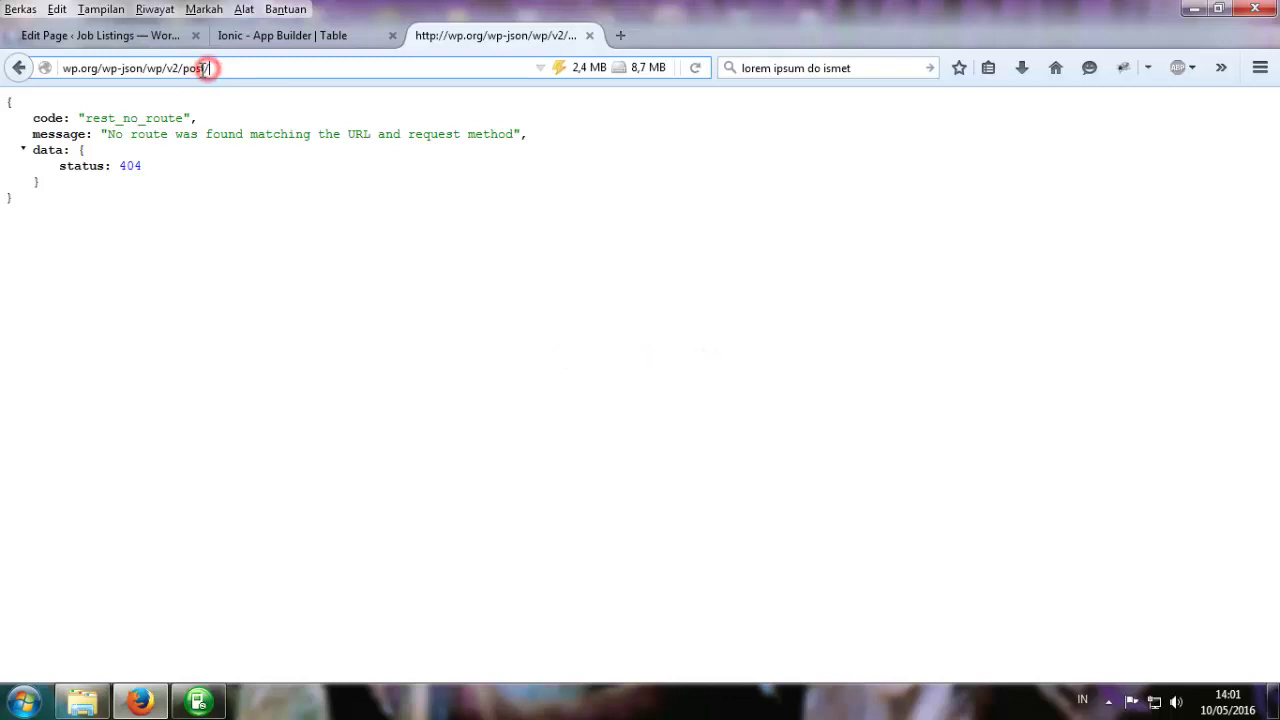
text(s)
key(Return)
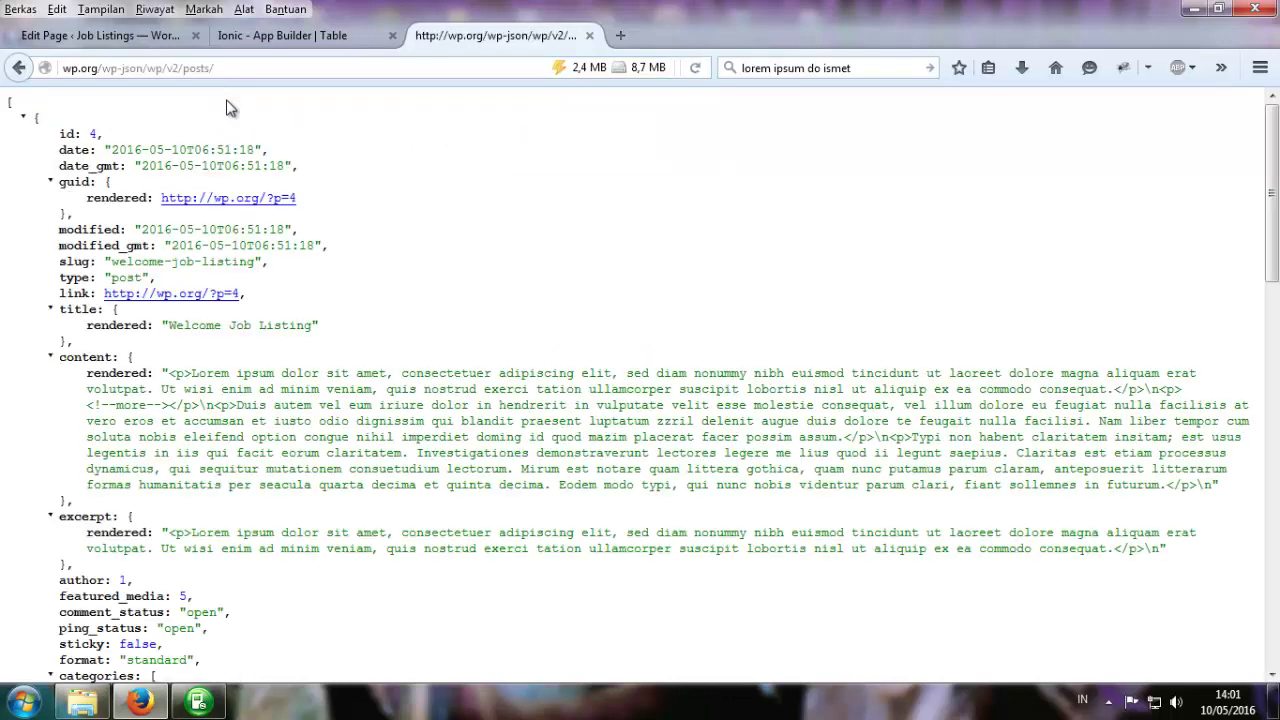
scroll(364, 355, down, 10)
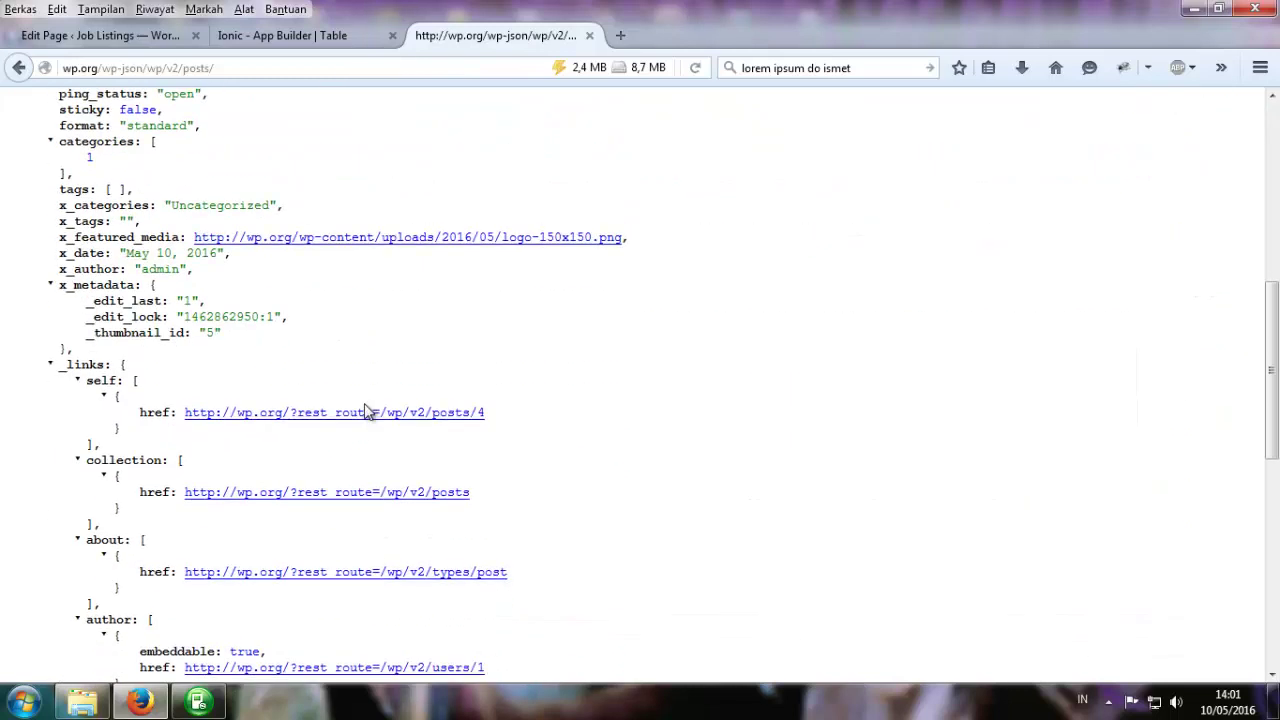
scroll(155, 380, down, 4)
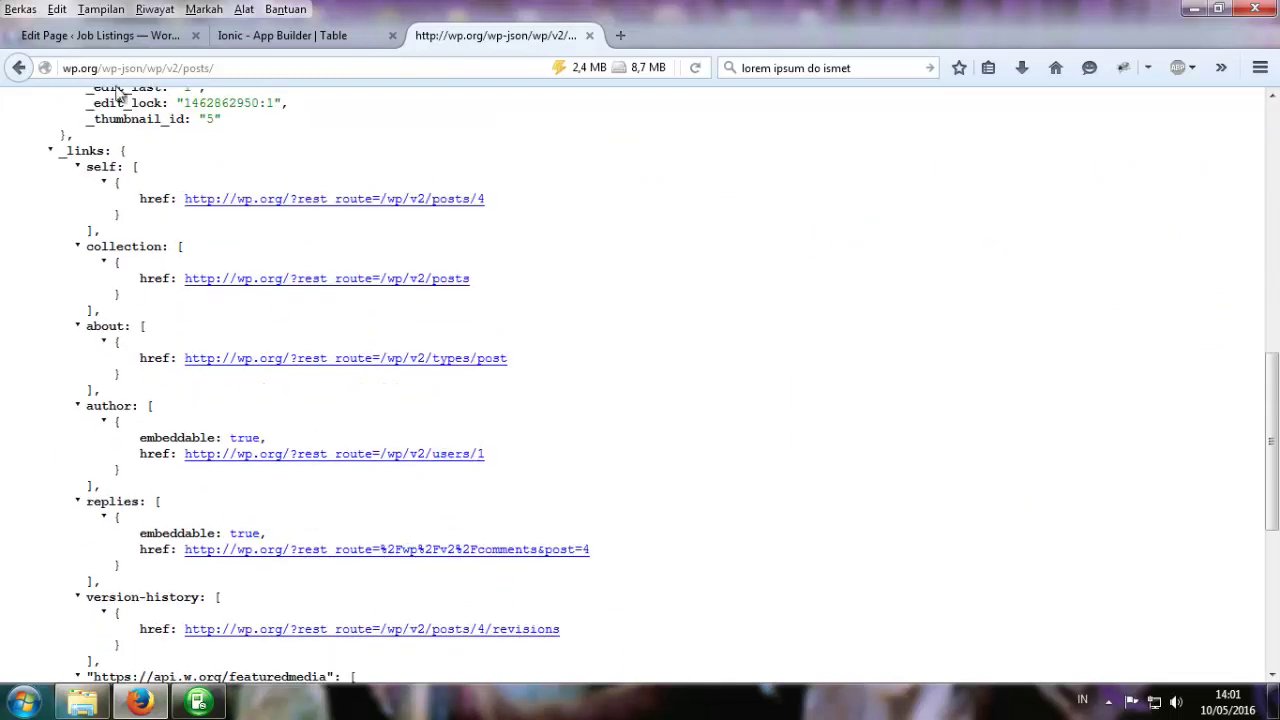
Switch to the WordPress admin and open the list of all posts.
click(110, 35)
scroll(360, 290, up, 7)
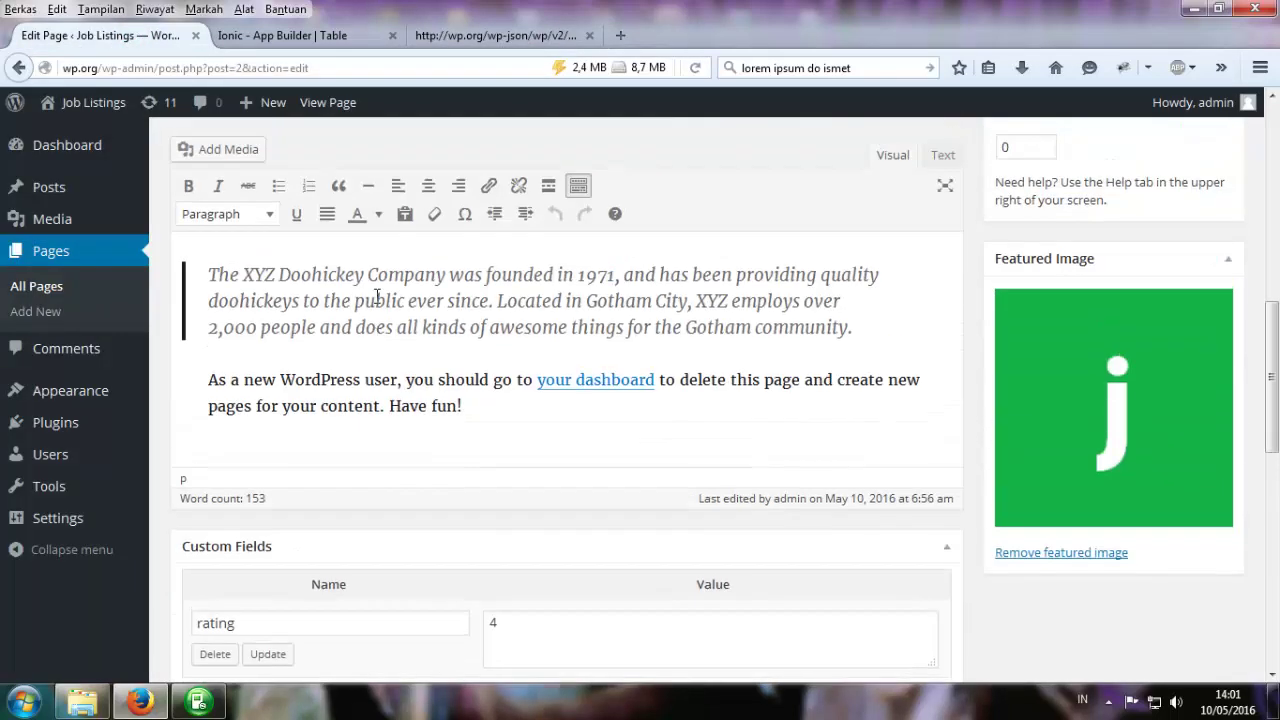
scroll(377, 296, up, 4)
click(87, 190)
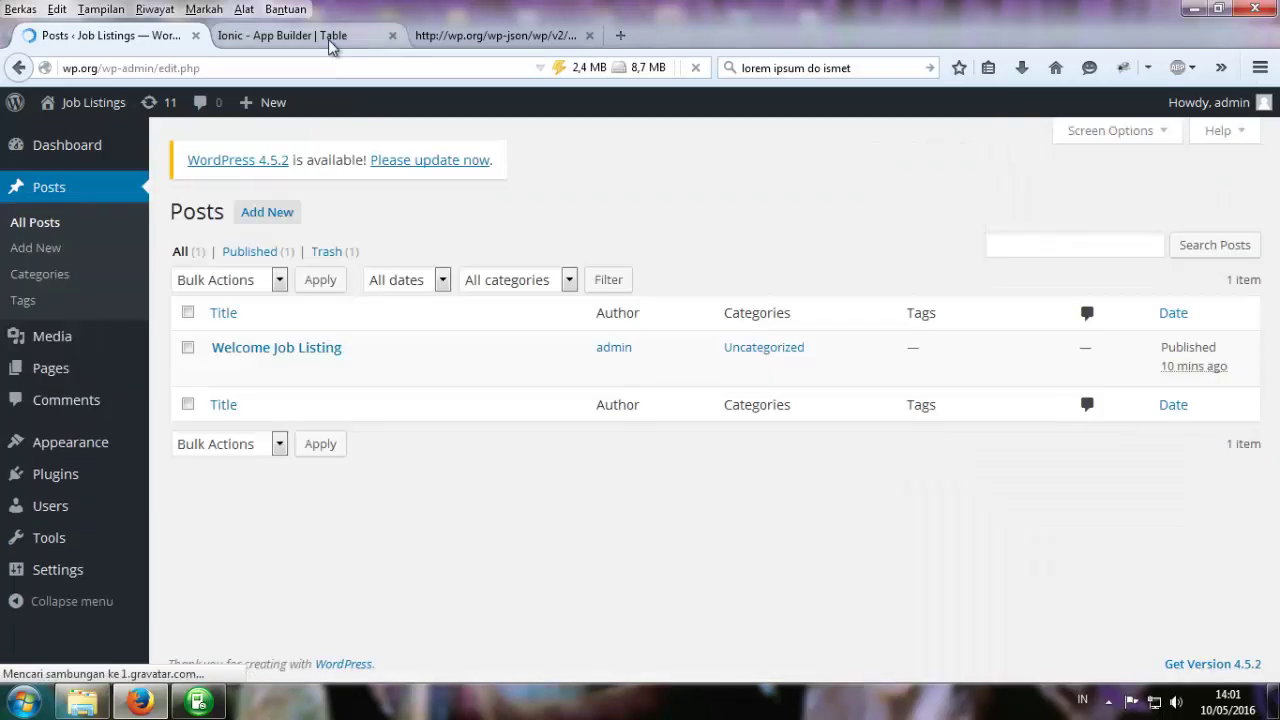
click(320, 36)
scroll(343, 400, down, 1)
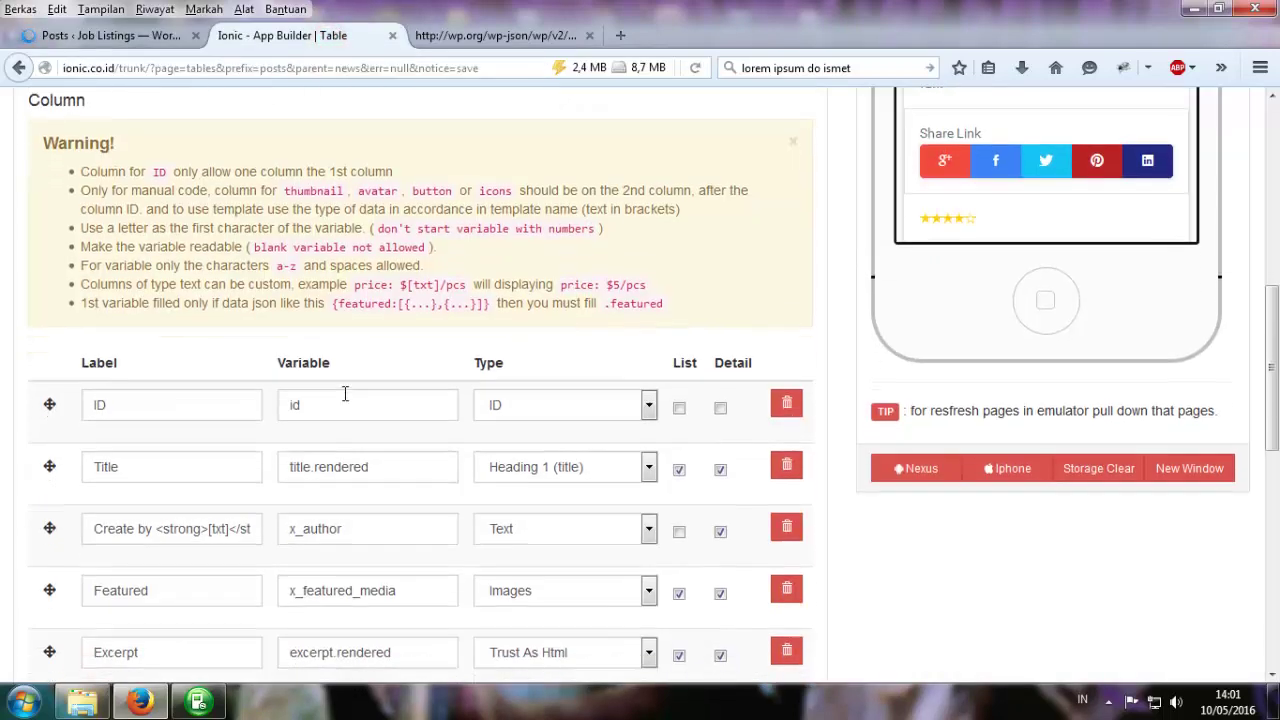
scroll(345, 400, up, 4)
scroll(467, 374, up, 2)
click(493, 340)
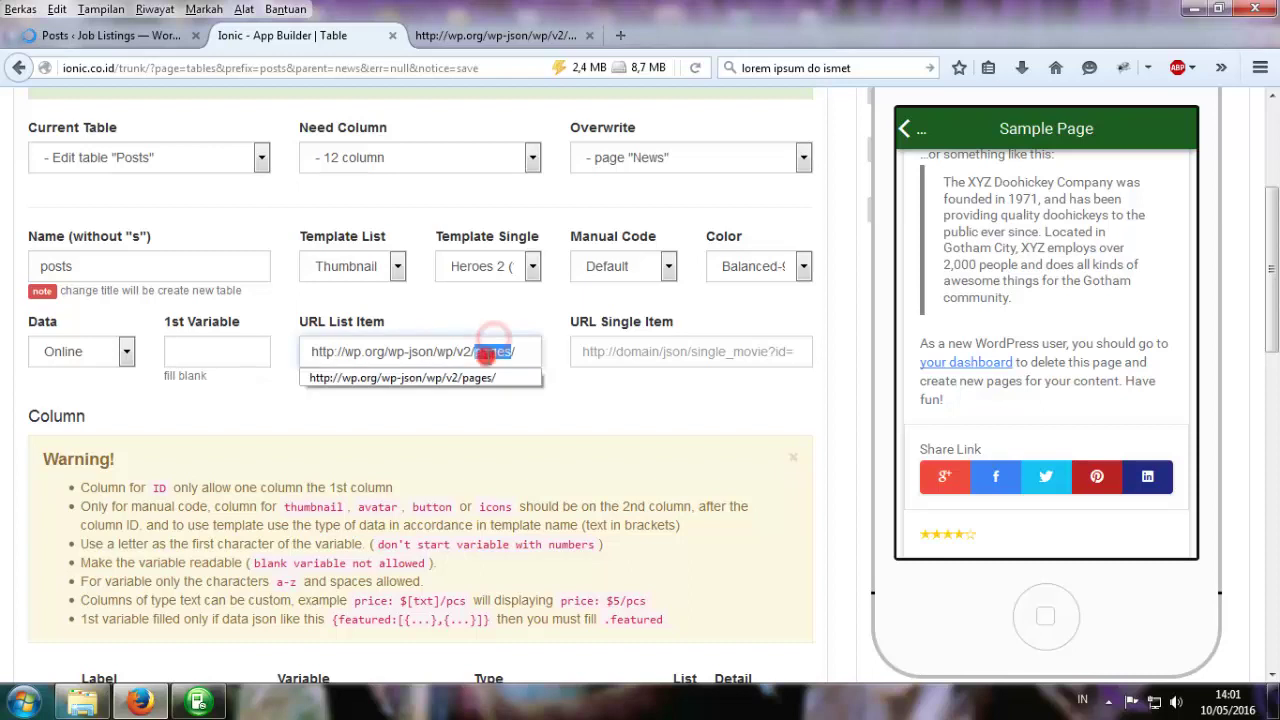
double_click(493, 340)
text(posts/)
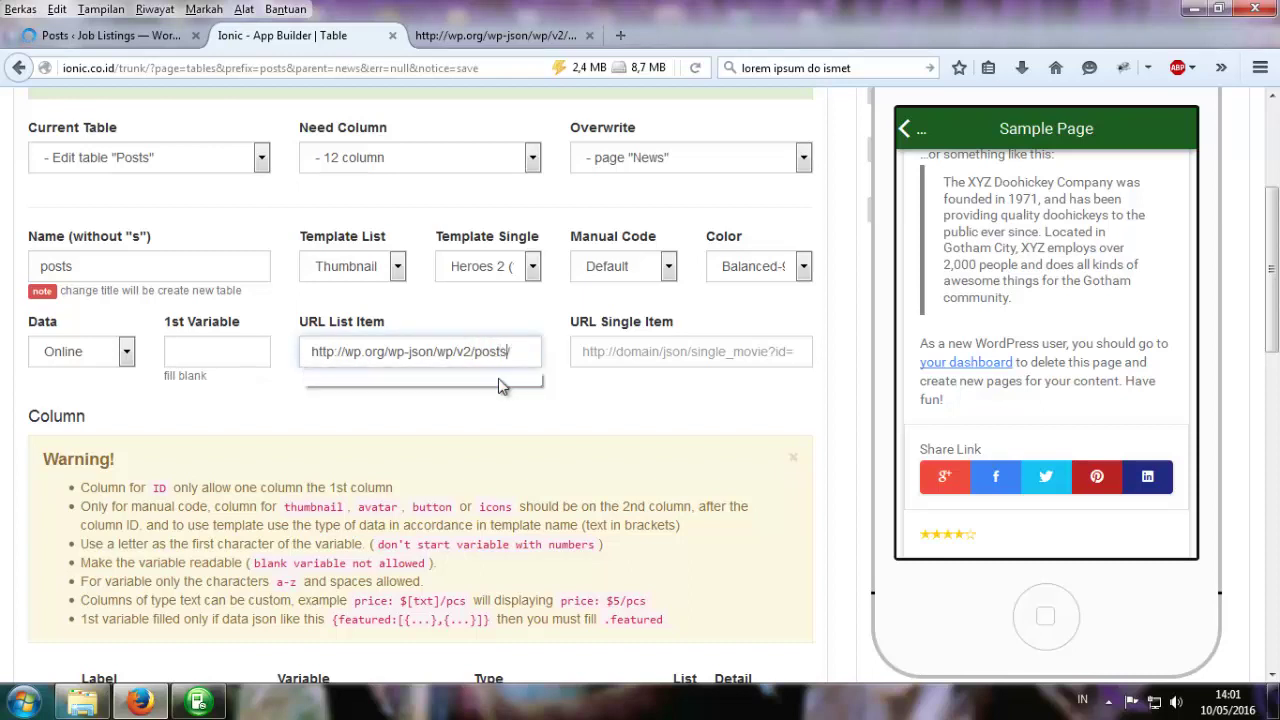
click(642, 447)
Delete the last column, Rating, from the Posts table and save the table.
scroll(598, 470, down, 1)
scroll(598, 470, down, 10)
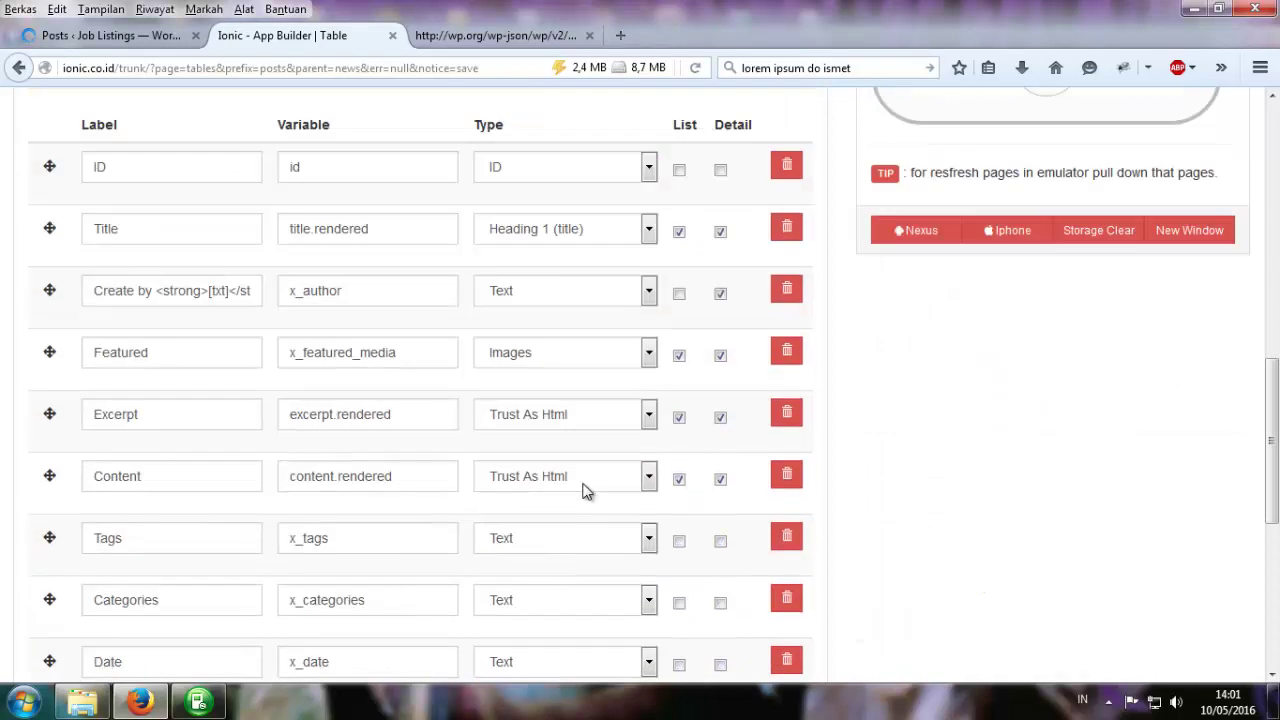
click(797, 394)
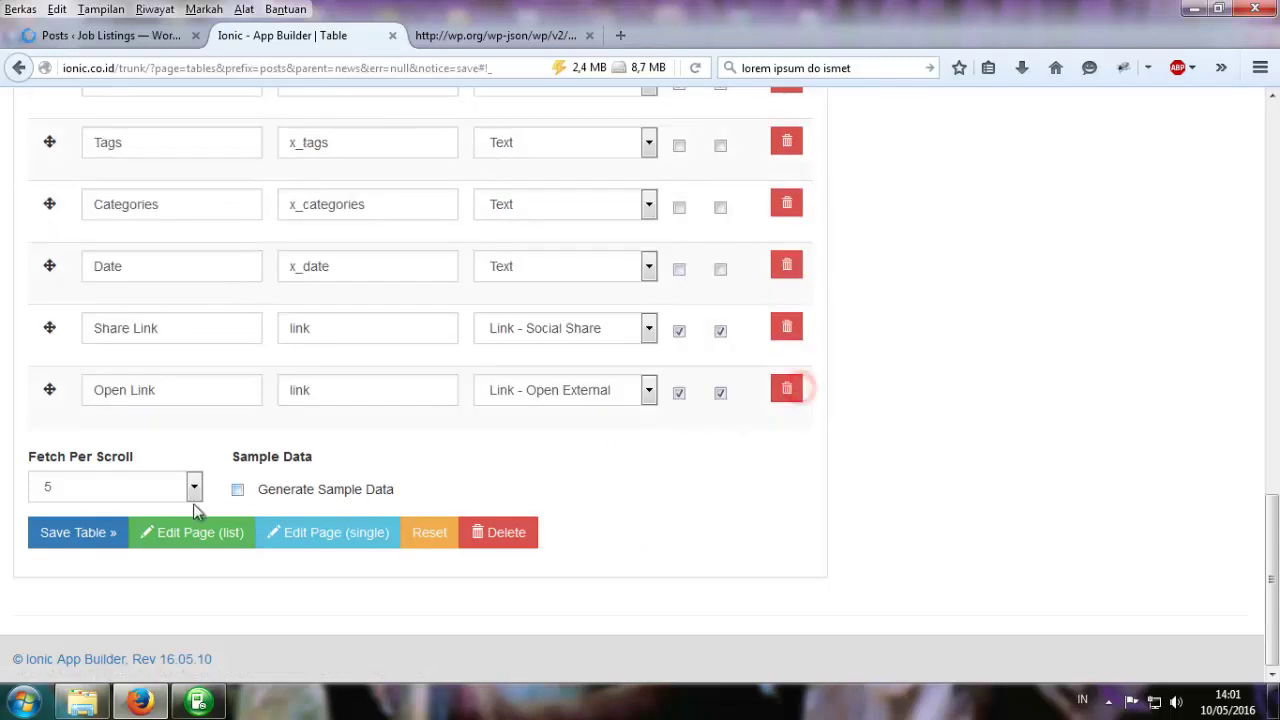
click(85, 532)
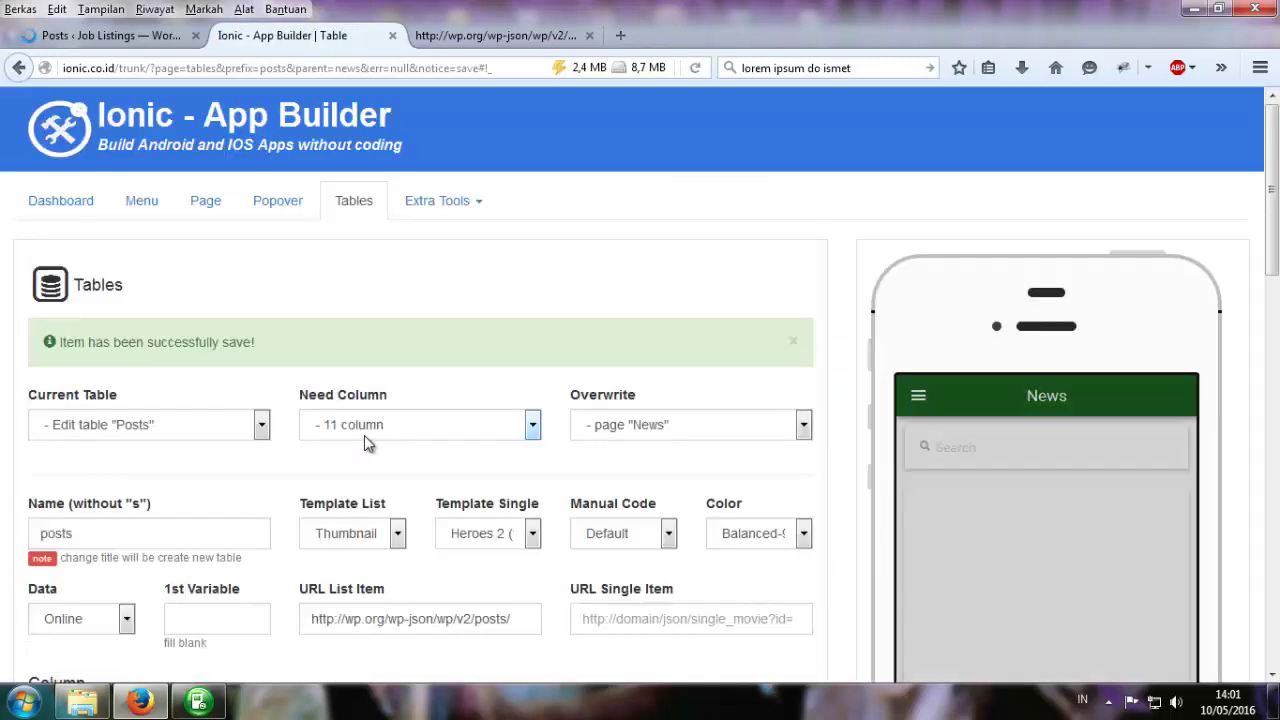
scroll(440, 420, down, 3)
scroll(394, 608, down, 5)
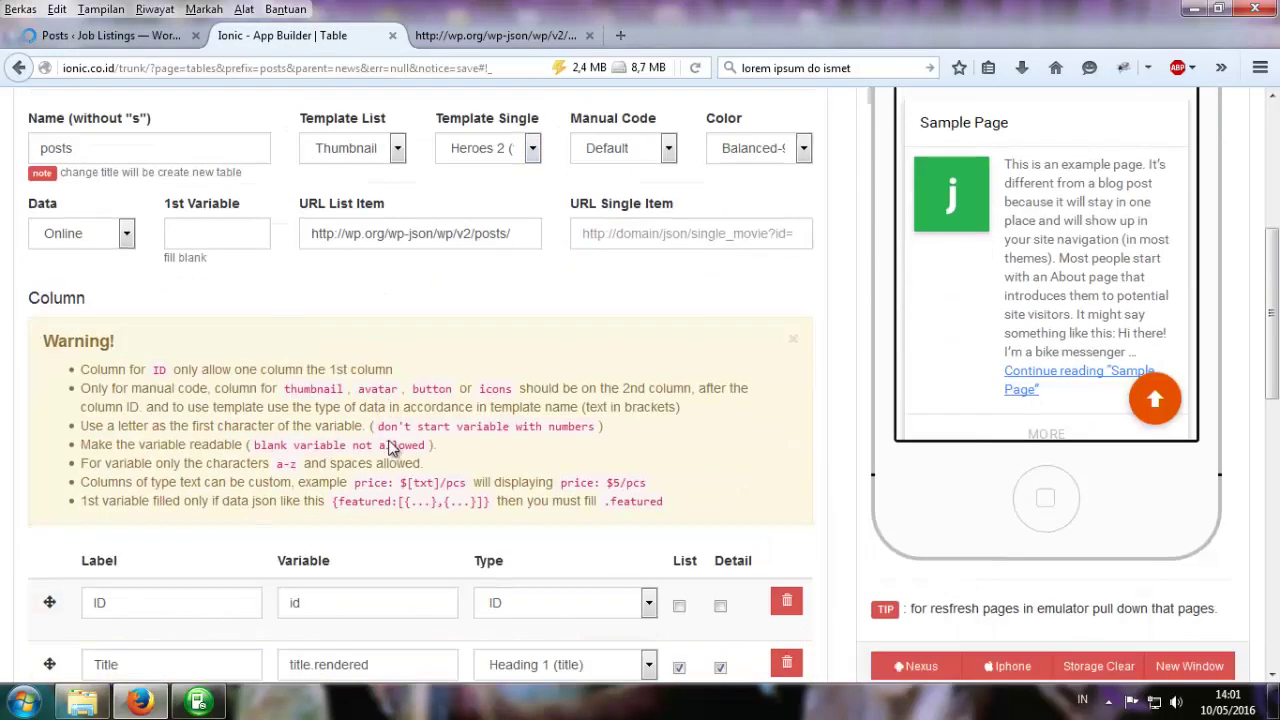
Open the WordPress post "Welcome Job Listing" for editing and enable its Custom Fields, Discussion and Excerpt boxes.
click(146, 37)
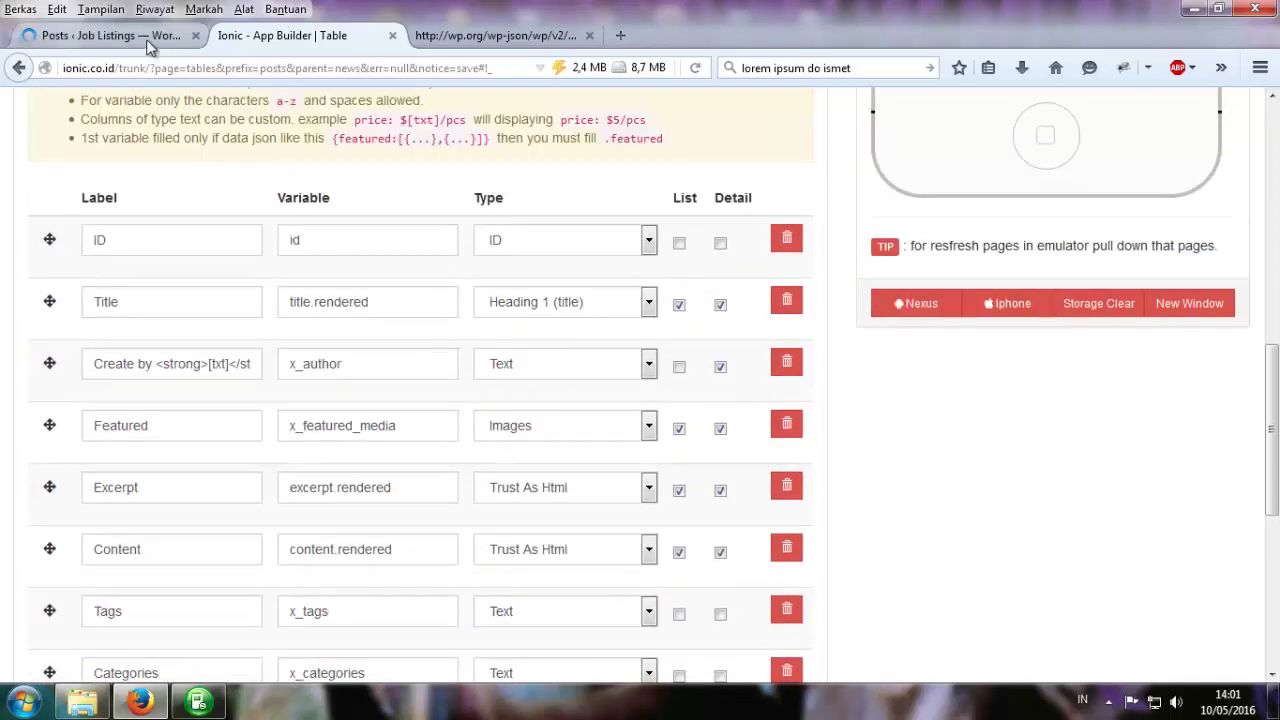
click(219, 370)
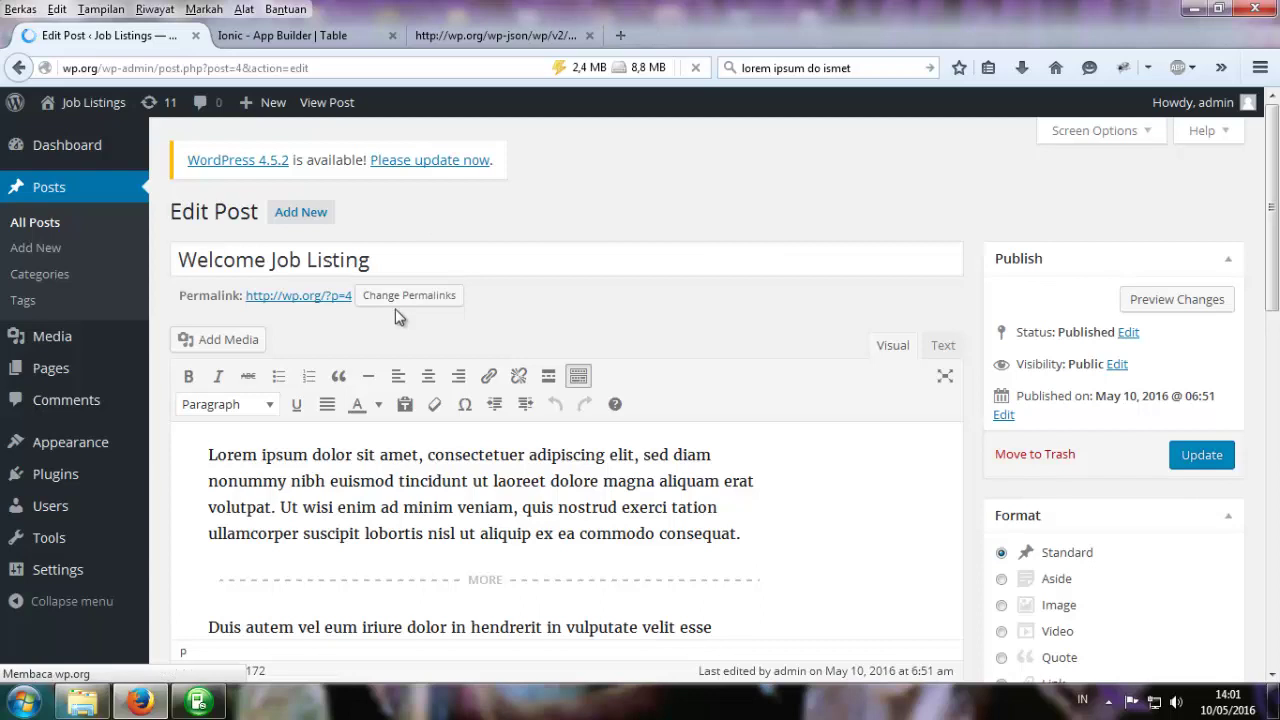
click(1110, 136)
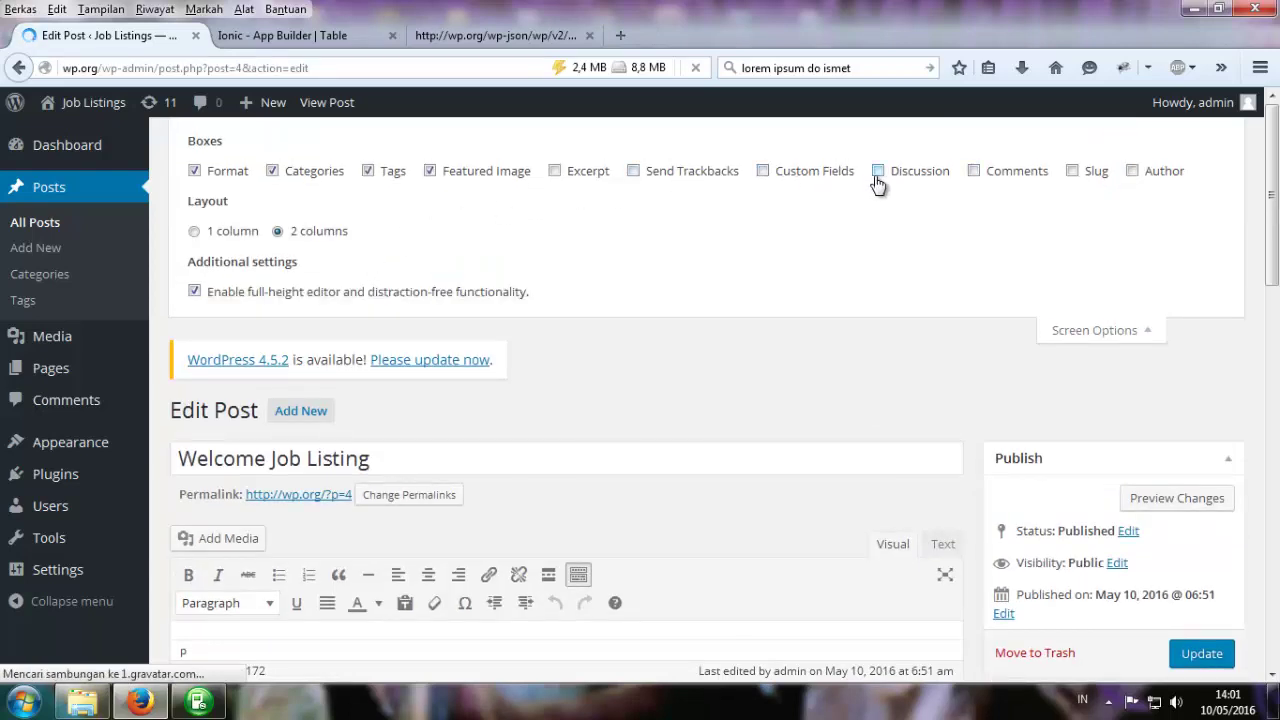
click(822, 185)
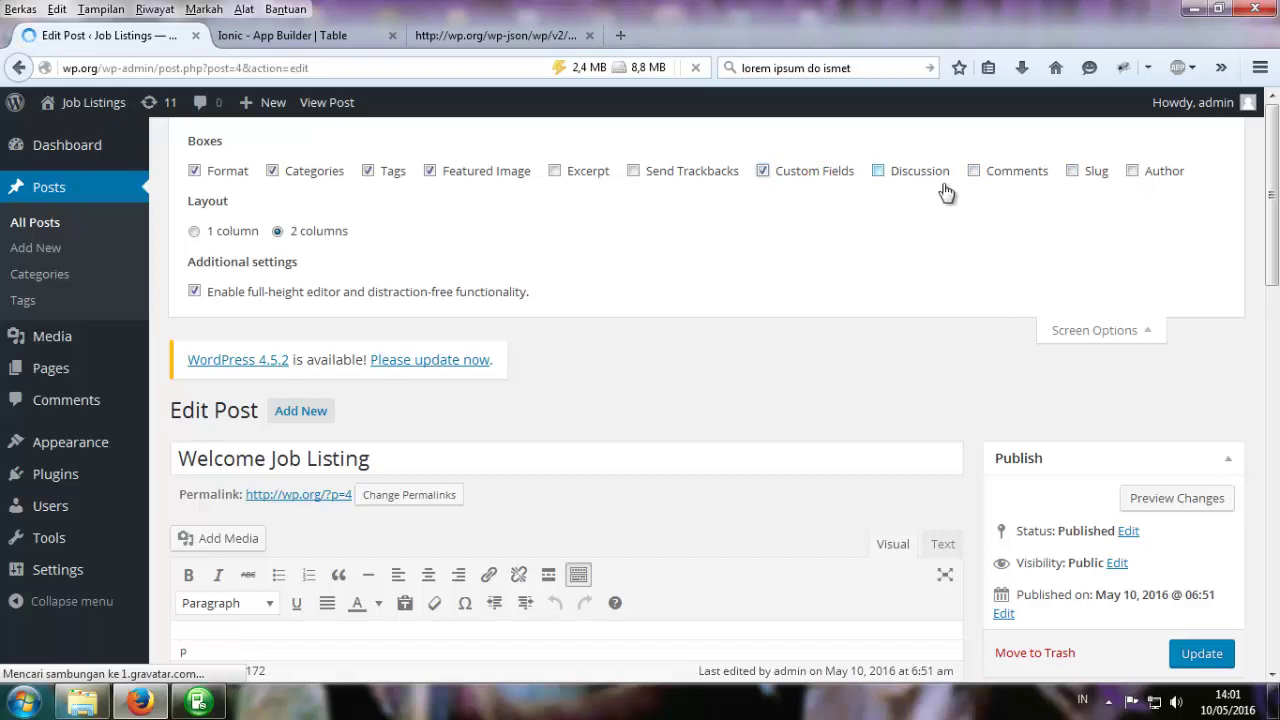
click(894, 182)
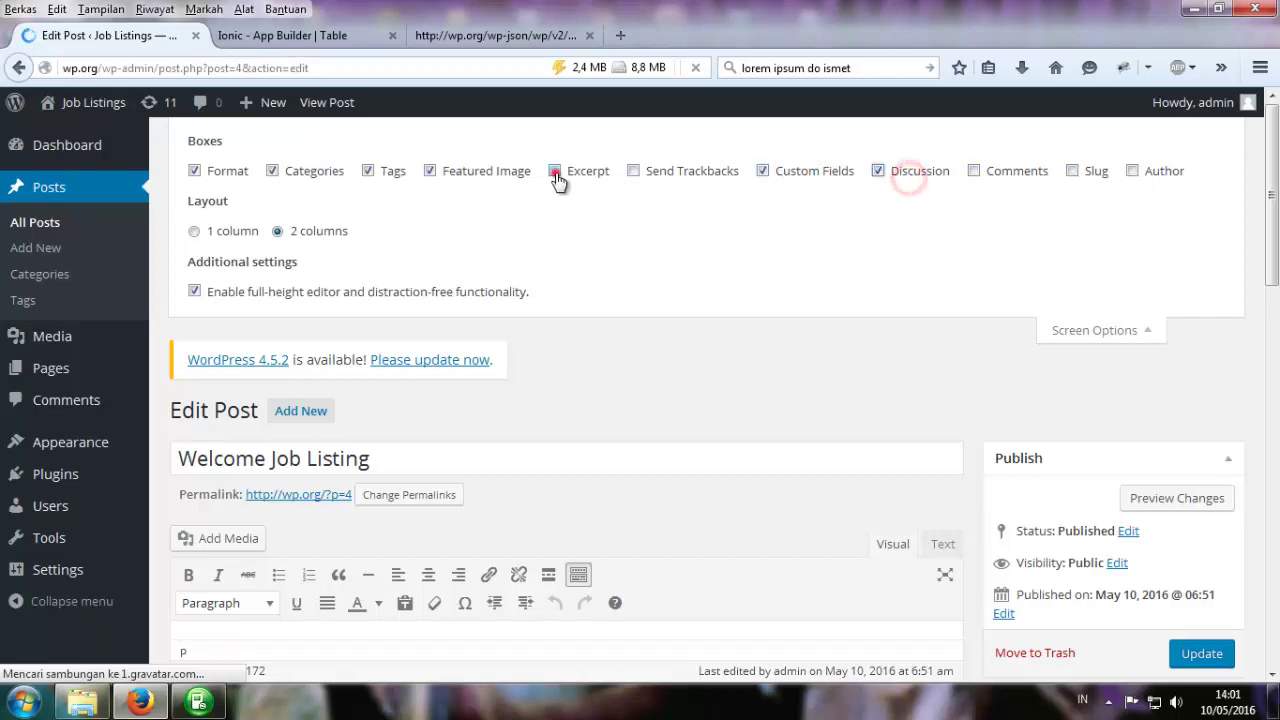
click(558, 168)
scroll(617, 434, down, 5)
scroll(617, 423, down, 8)
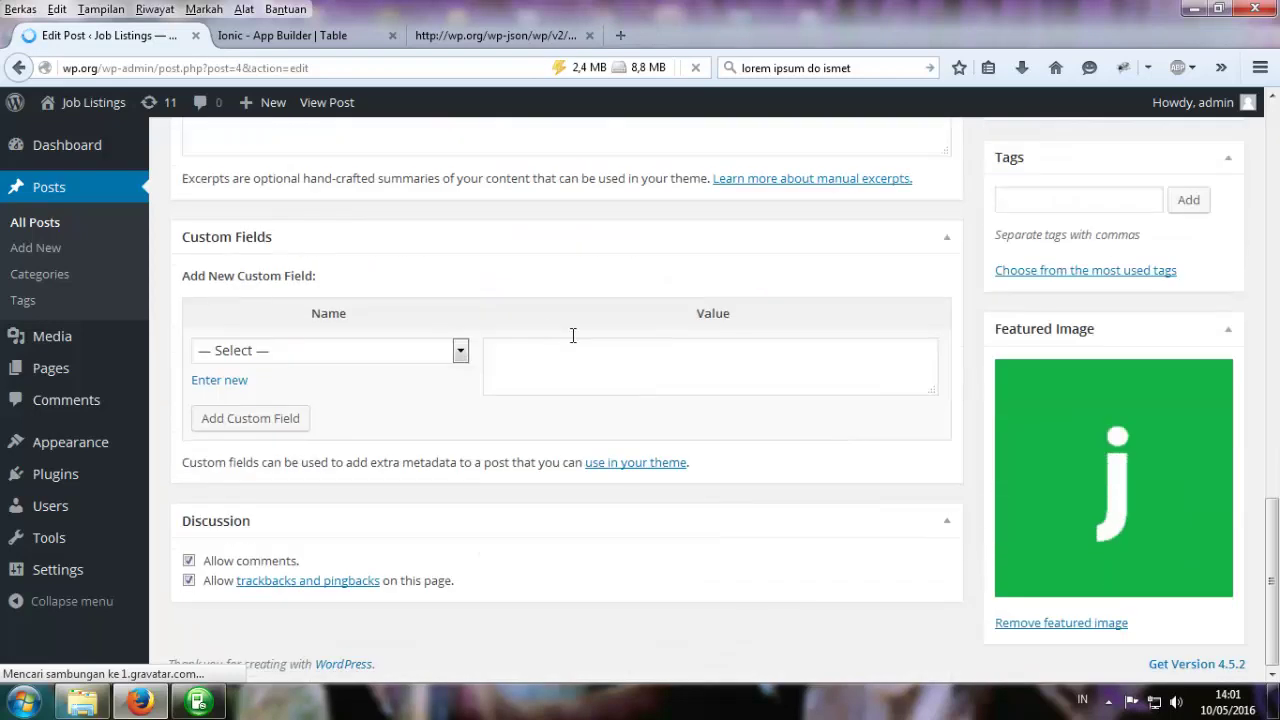
Copy "Lorem ipsum dolor sit amet, consectetuer adipiscing elit," from the first paragraph of the post body.
scroll(571, 334, up, 3)
scroll(526, 318, up, 10)
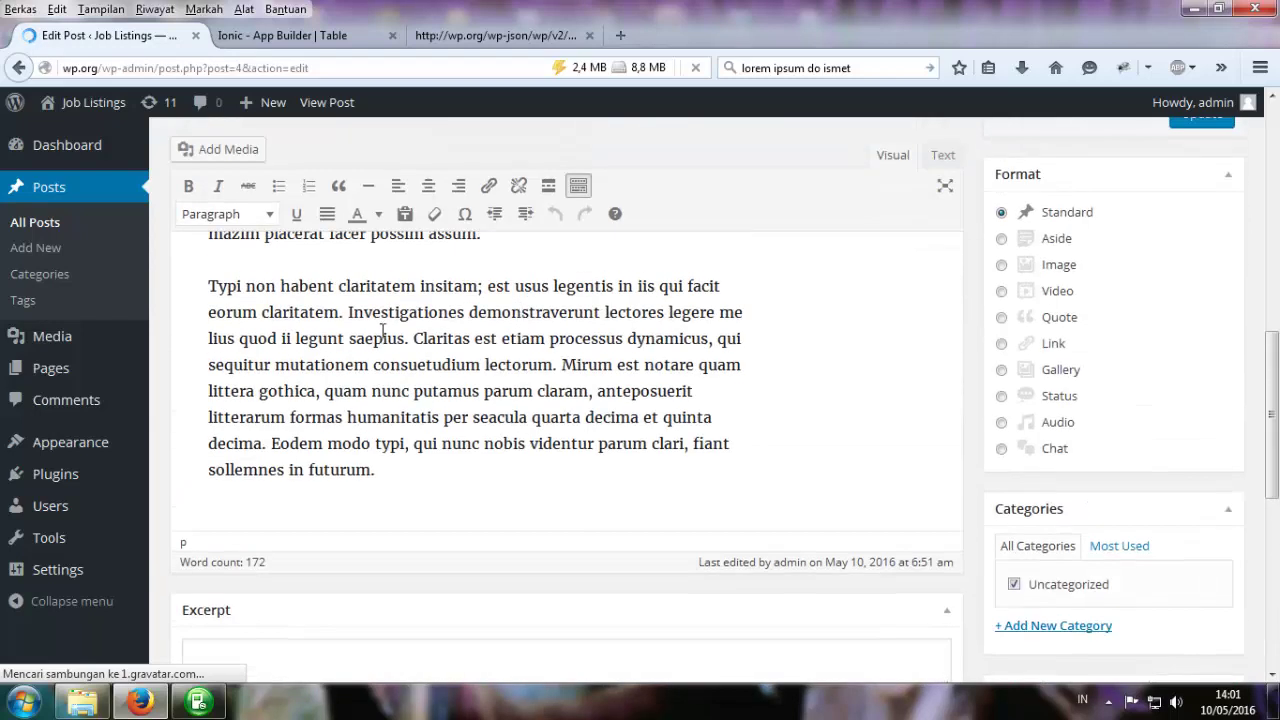
scroll(327, 338, up, 3)
scroll(483, 380, down, 2)
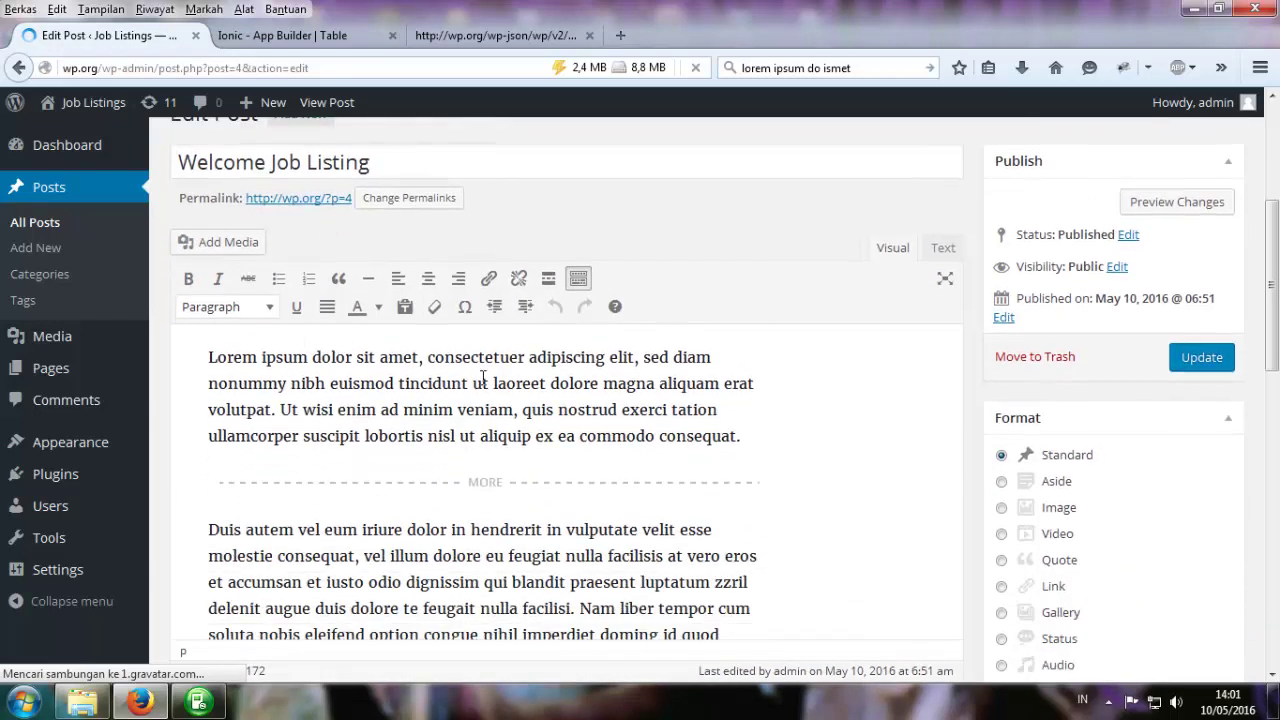
drag(637, 357, 146, 350)
key(ctrl+c)
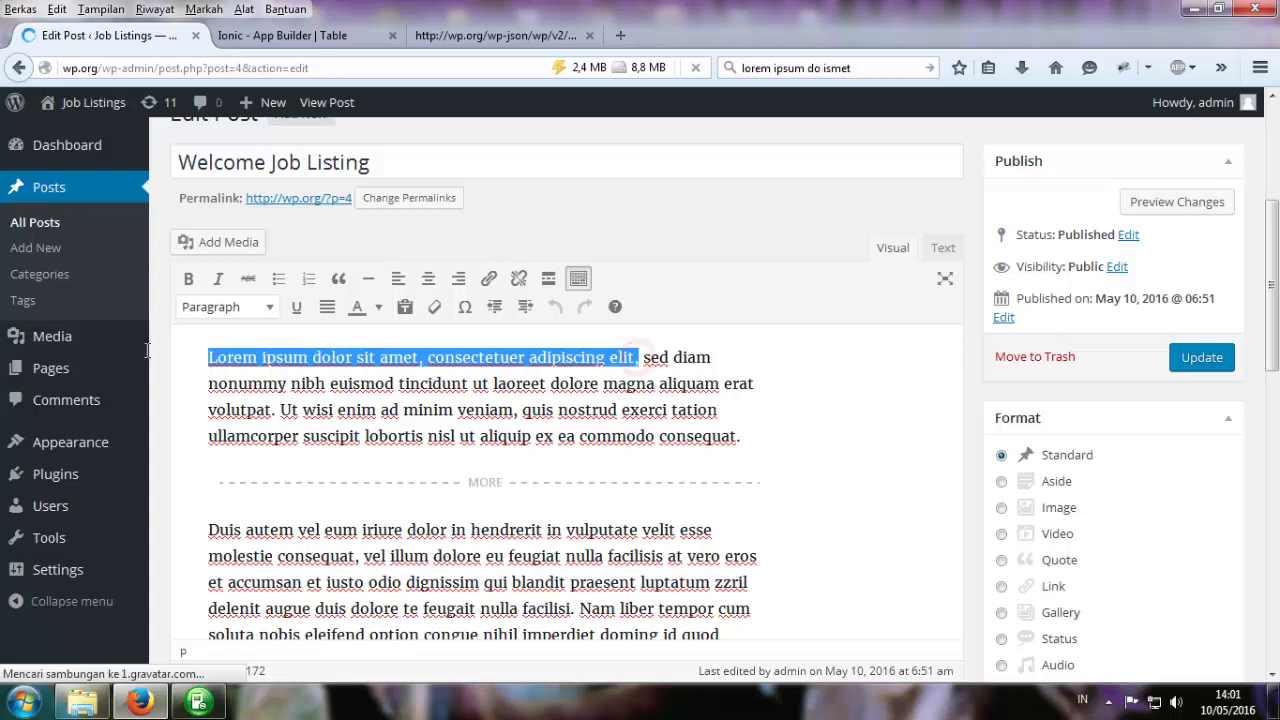
scroll(358, 432, down, 10)
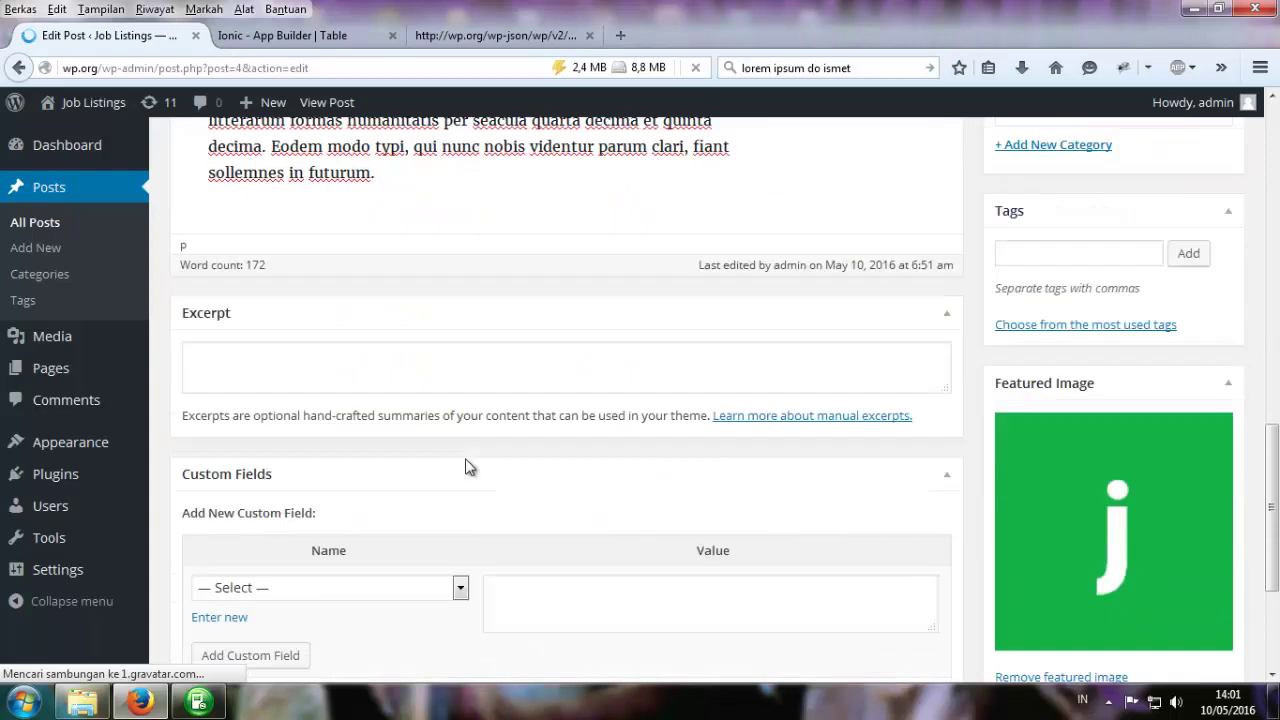
click(570, 379)
key(ctrl+v)
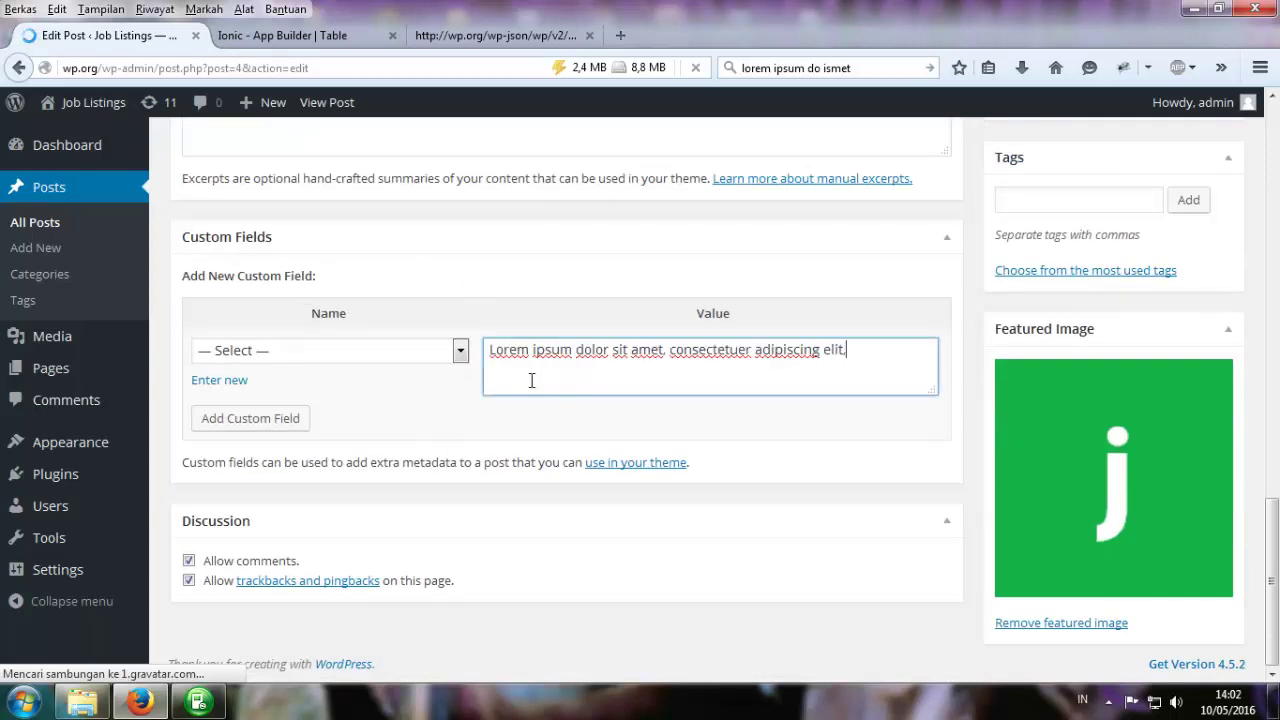
key(ctrl+z)
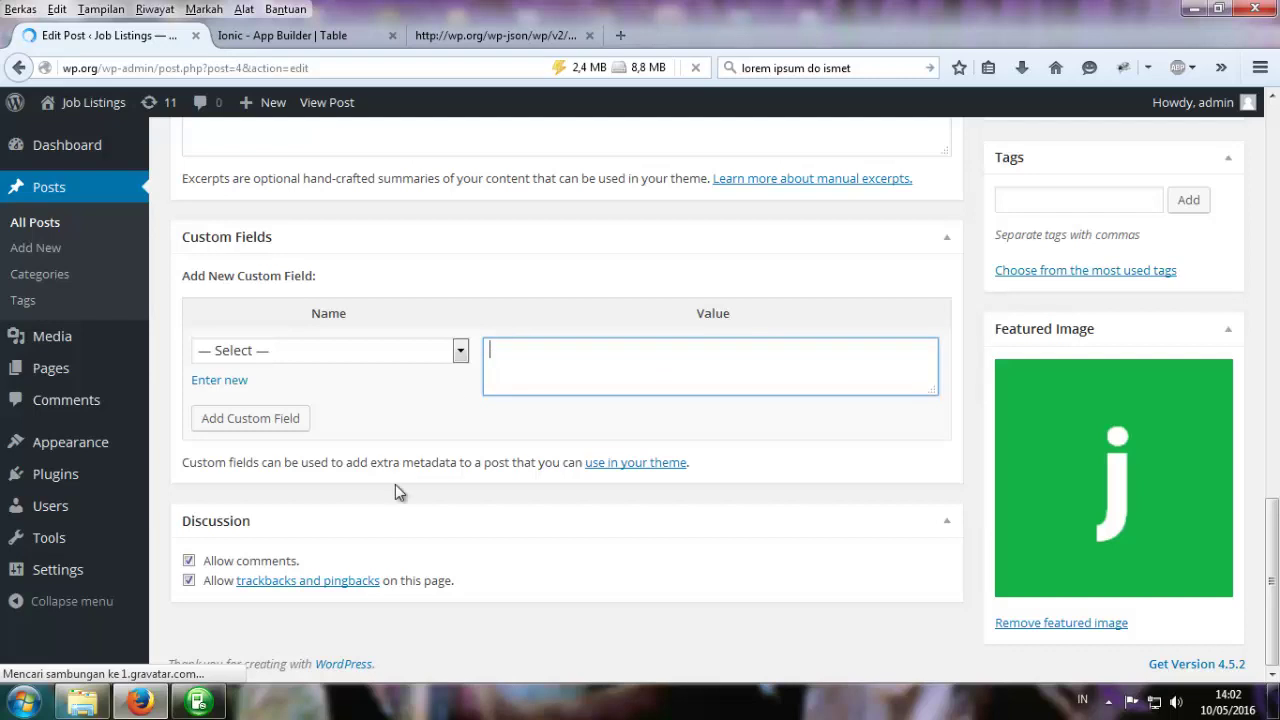
Fill the post's excerpt with "Lorem ipsum dolor sit amet, consectetuer adipiscing elit" and update the post.
scroll(395, 486, up, 3)
click(346, 280)
text(Lorem ipsum dolor sit amet, consectetuer adipiscing elit.)
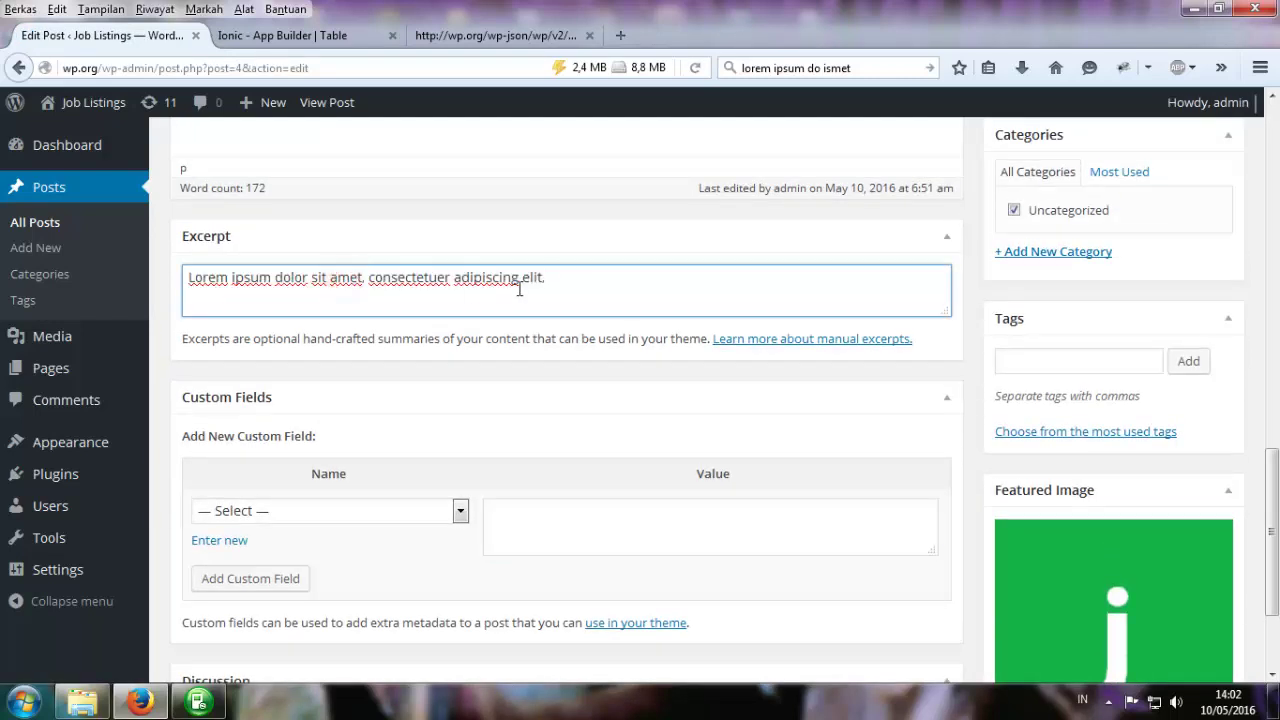
scroll(450, 350, down, 3)
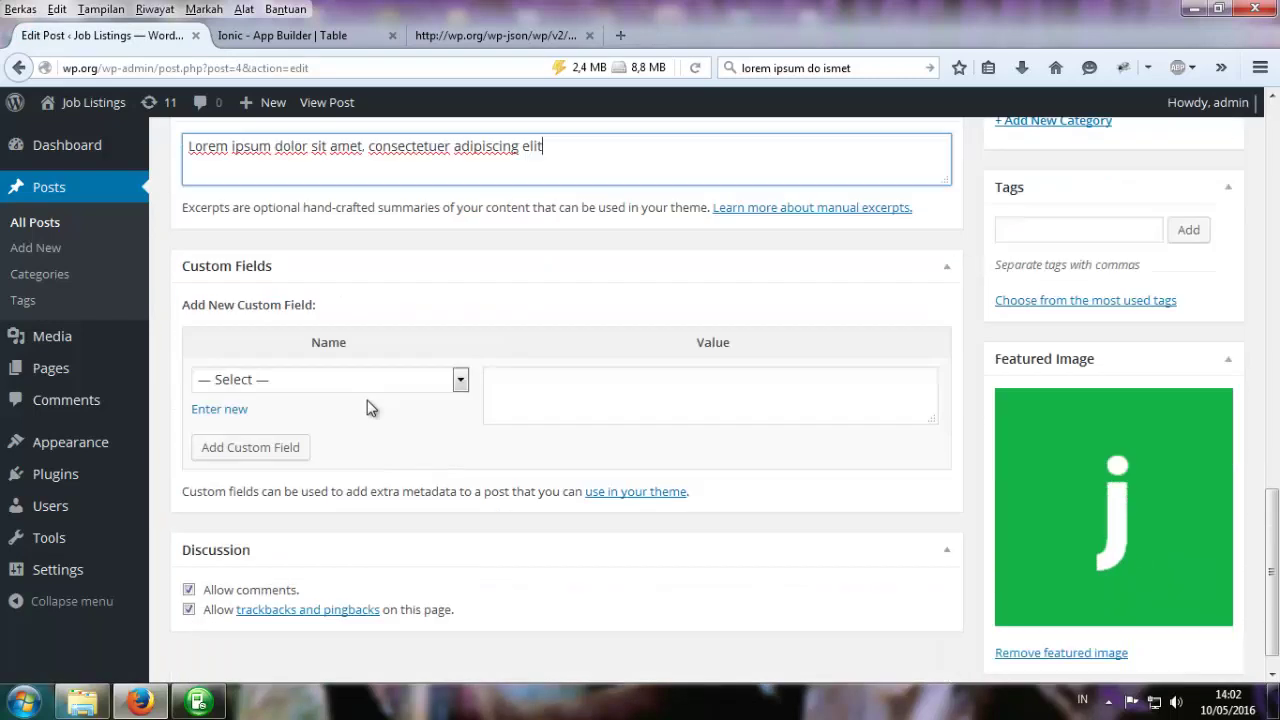
scroll(1003, 388, up, 7)
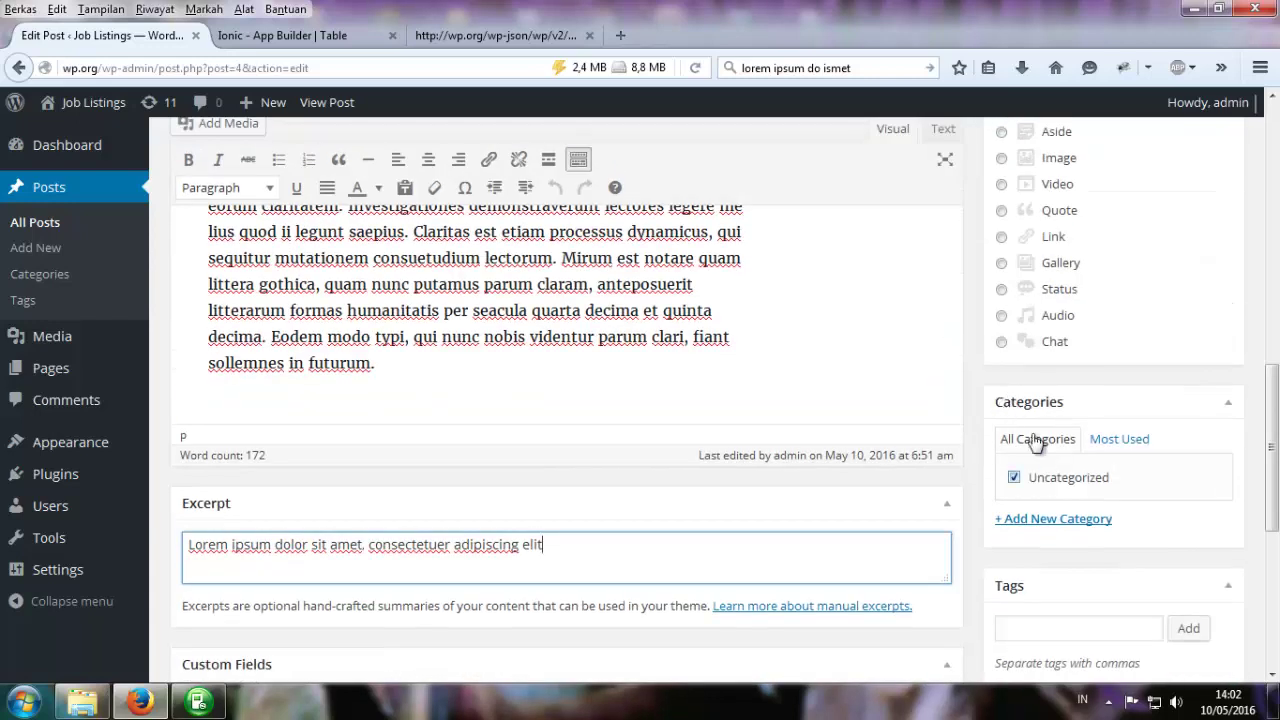
scroll(1100, 468, up, 6)
click(1201, 330)
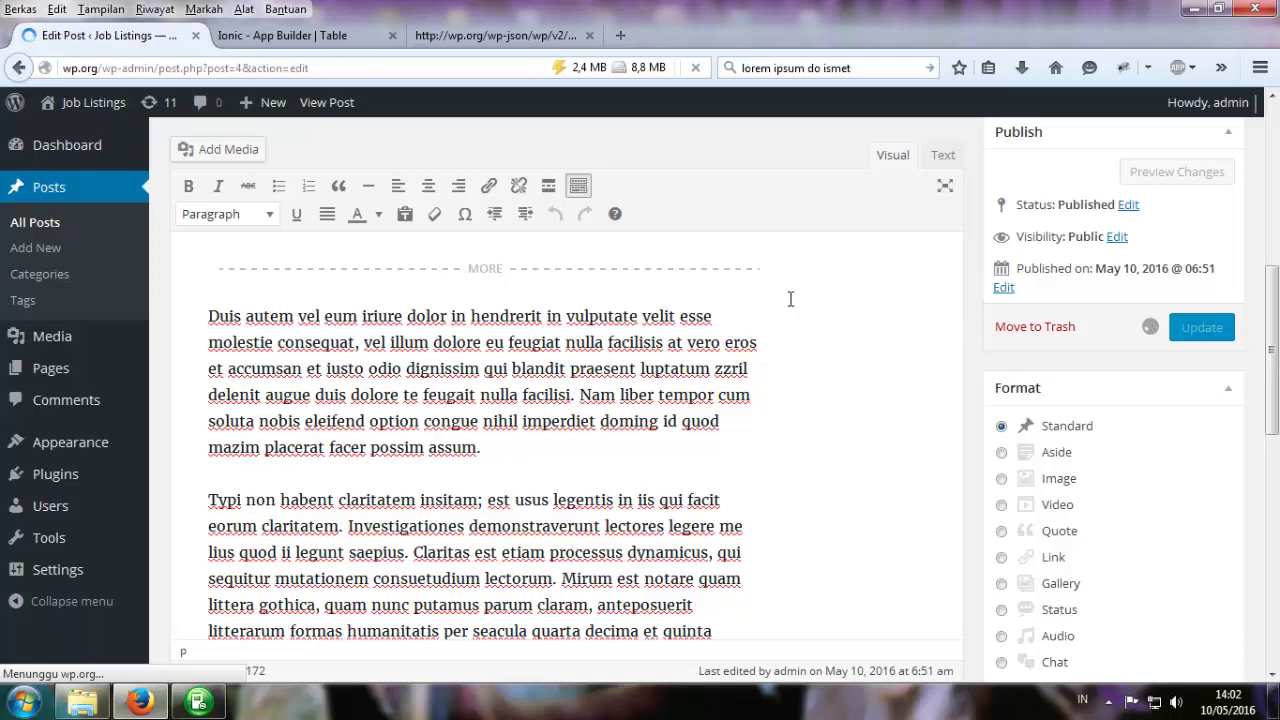
Switch to Ionic App Builder and check the Welcome Job Listing post's list entry and detail page in the app preview.
click(355, 38)
scroll(860, 292, up, 7)
drag(940, 300, 933, 640)
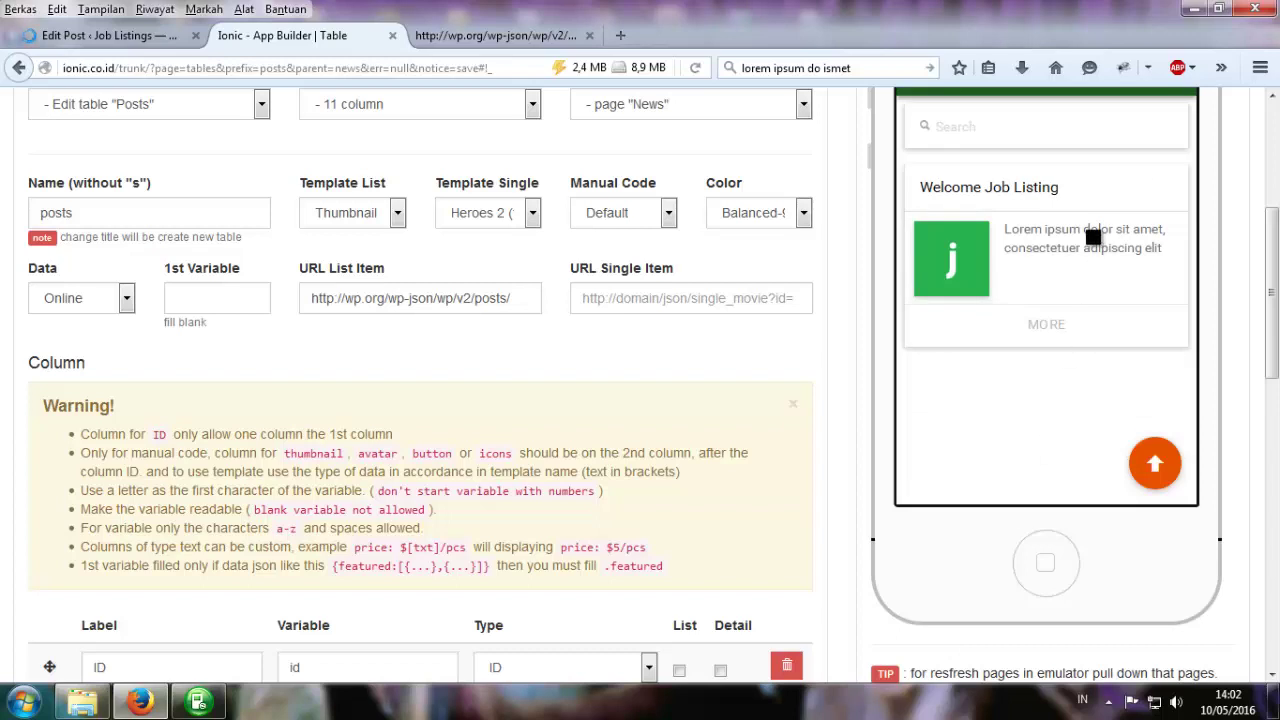
click(1055, 310)
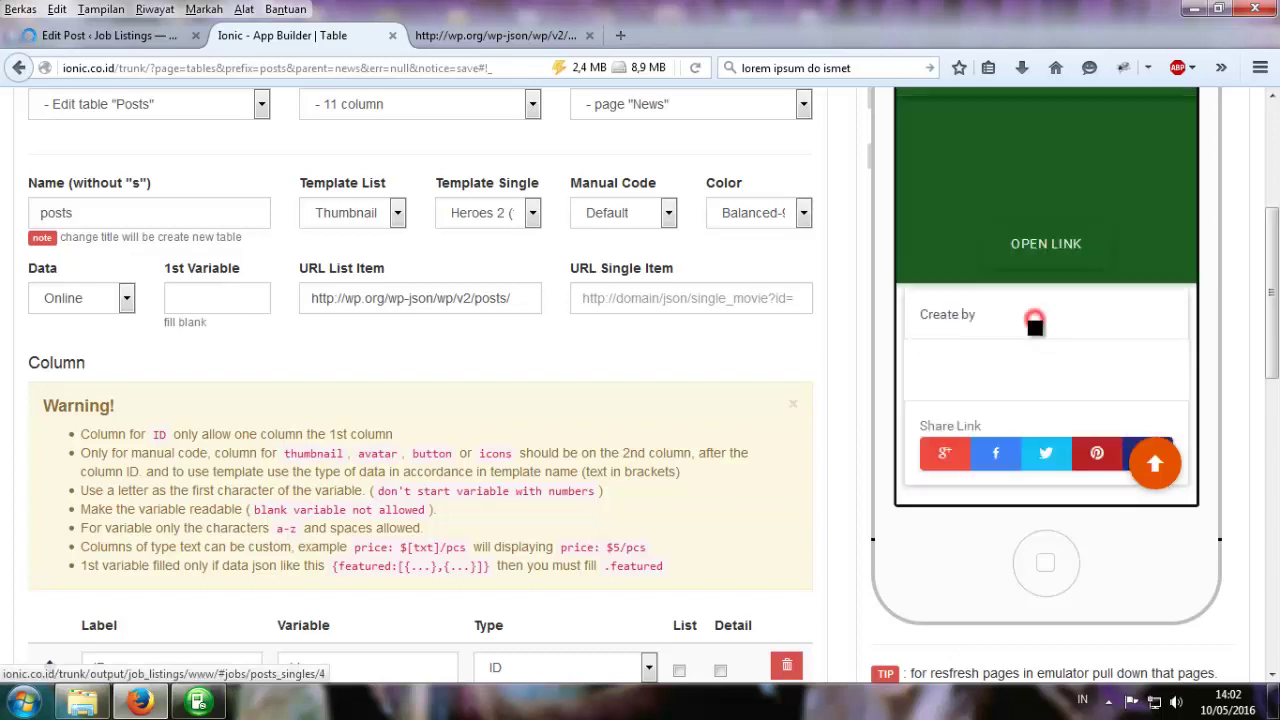
drag(1006, 423, 968, 320)
drag(984, 418, 977, 286)
scroll(977, 286, up, 5)
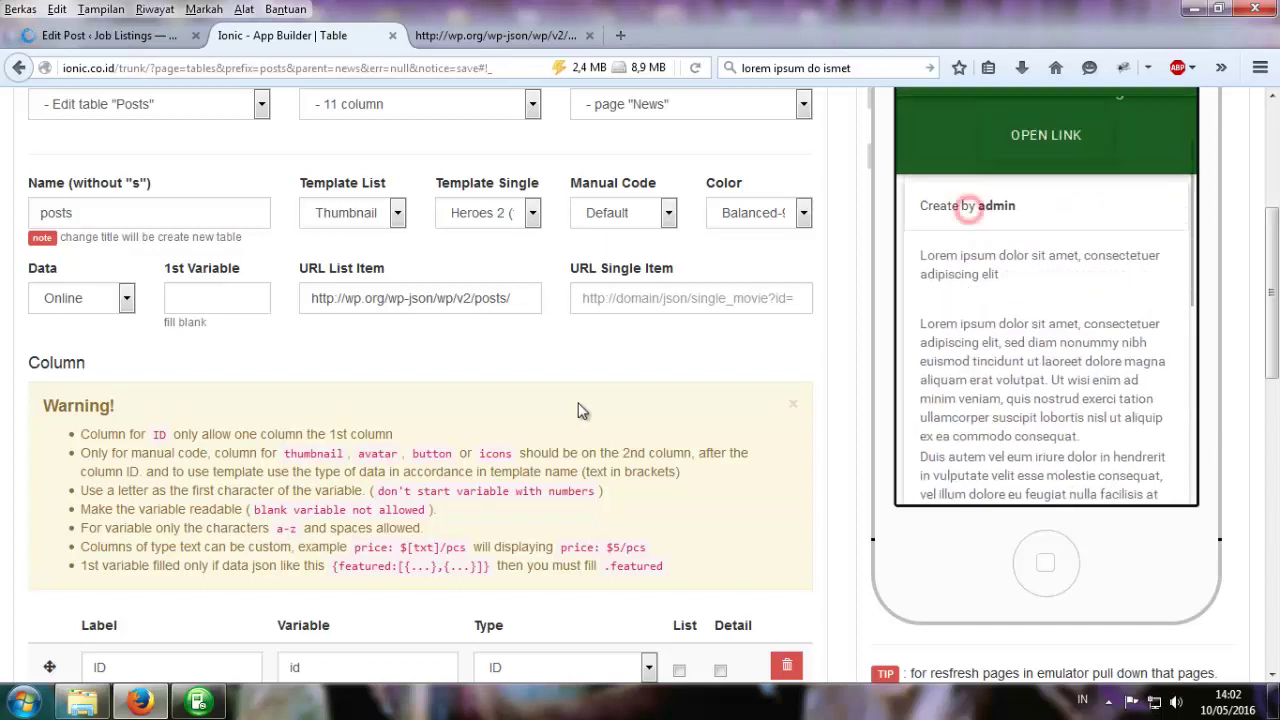
Start a new table from the WordPress - Job Listing template.
scroll(662, 410, up, 3)
scroll(714, 318, down, 2)
scroll(234, 271, up, 2)
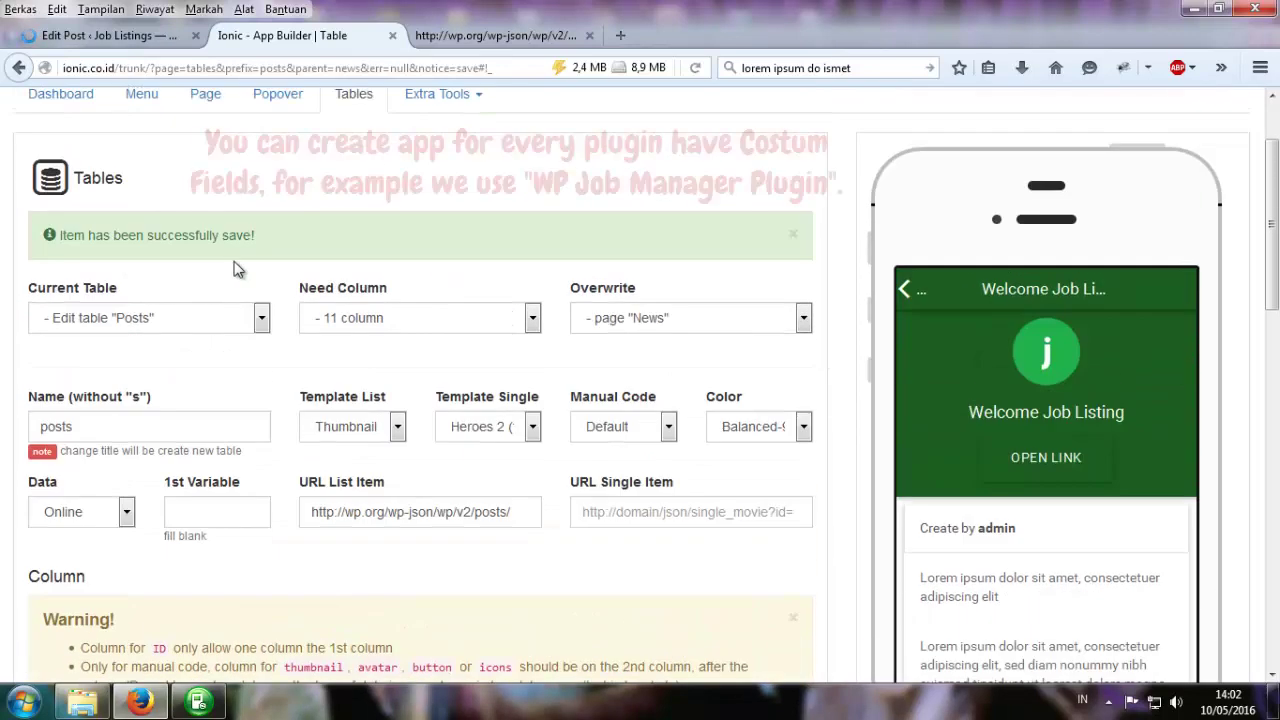
click(114, 322)
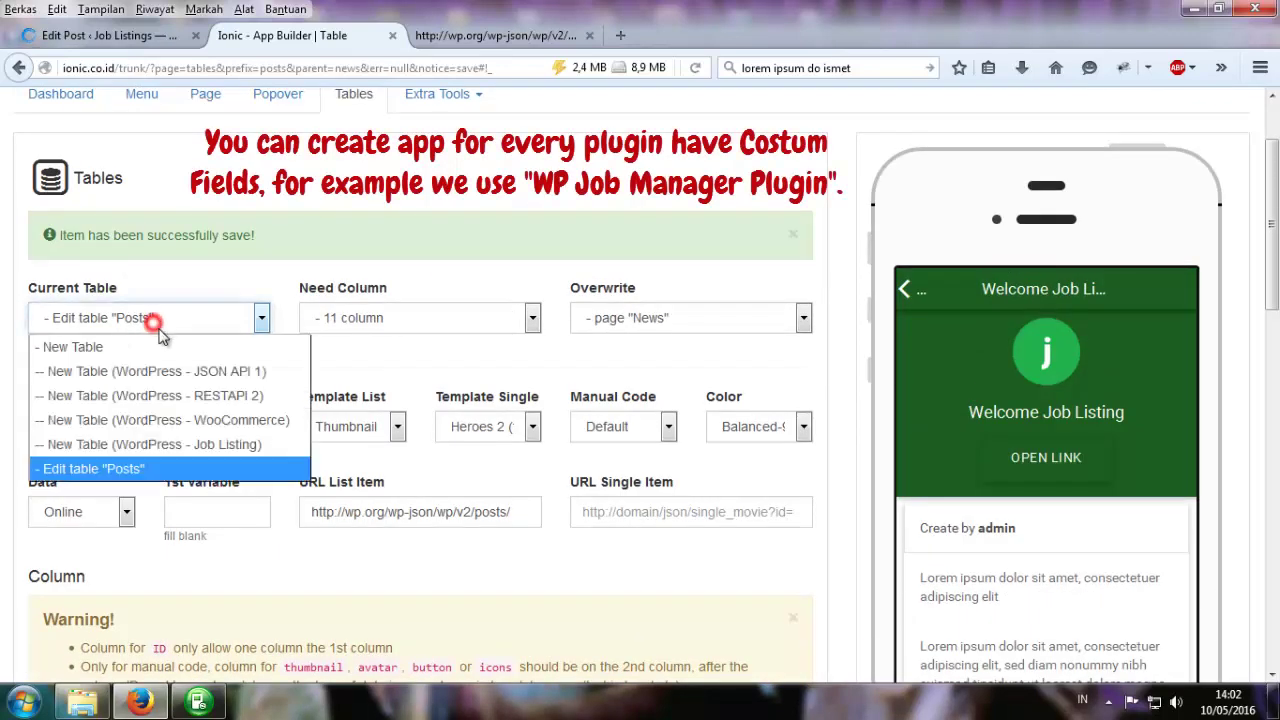
click(241, 455)
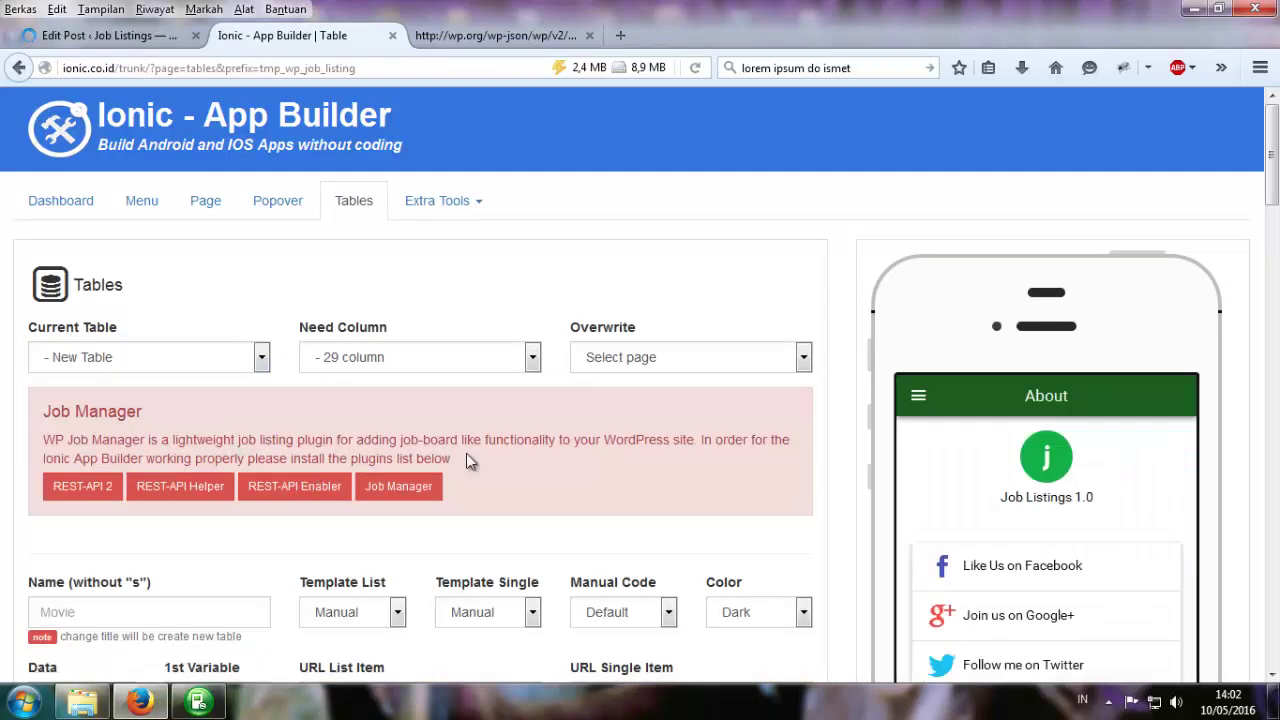
scroll(470, 455, down, 2)
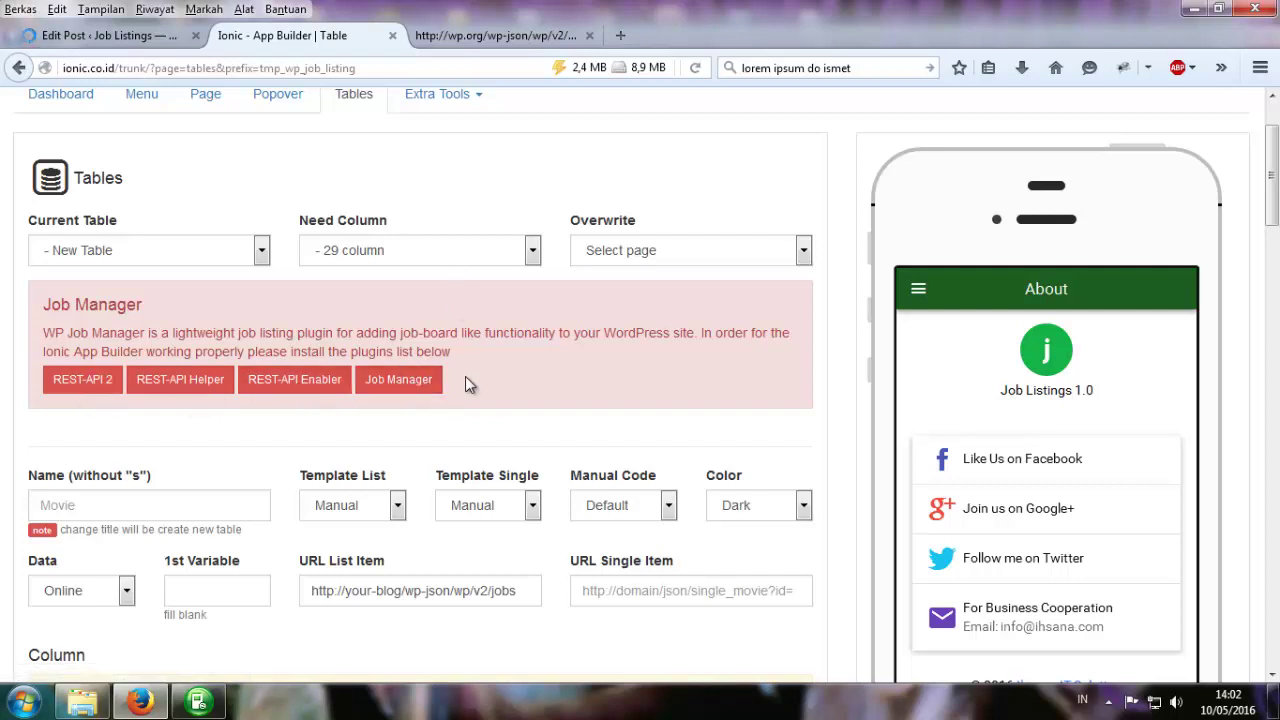
Close the browser tab with the JSON posts output and open the Add Plugins page in the WordPress admin.
click(490, 38)
middle_click(490, 40)
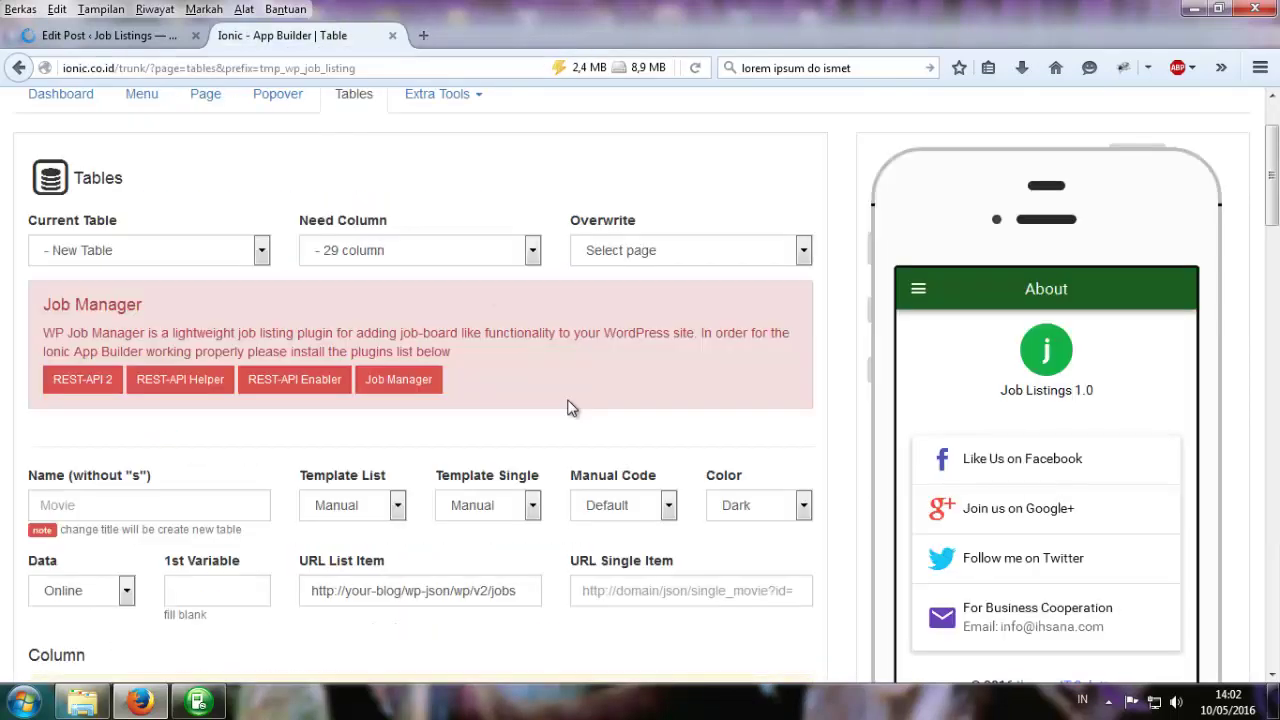
scroll(567, 400, down, 3)
scroll(567, 400, up, 3)
key(ctrl+Page_Up)
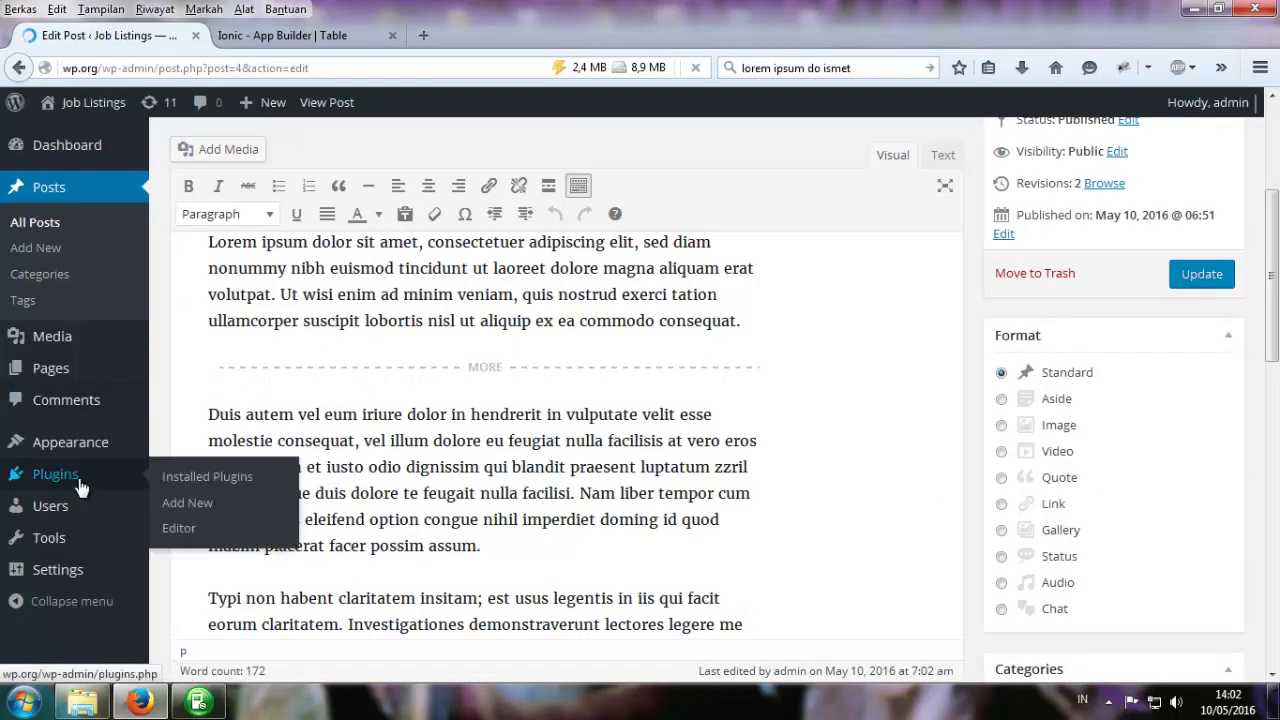
click(80, 482)
click(281, 219)
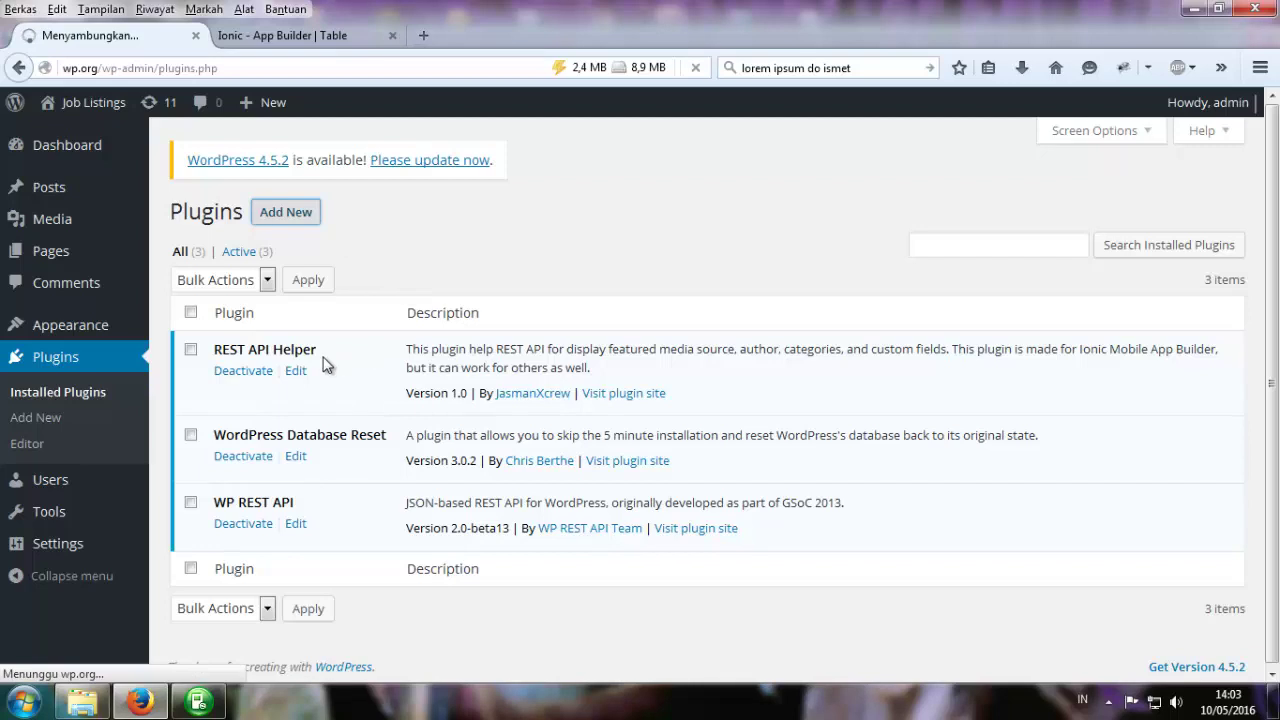
Check the required plugins in Ionic App Builder and search the WordPress plugin installer for "REST api enabler".
click(282, 35)
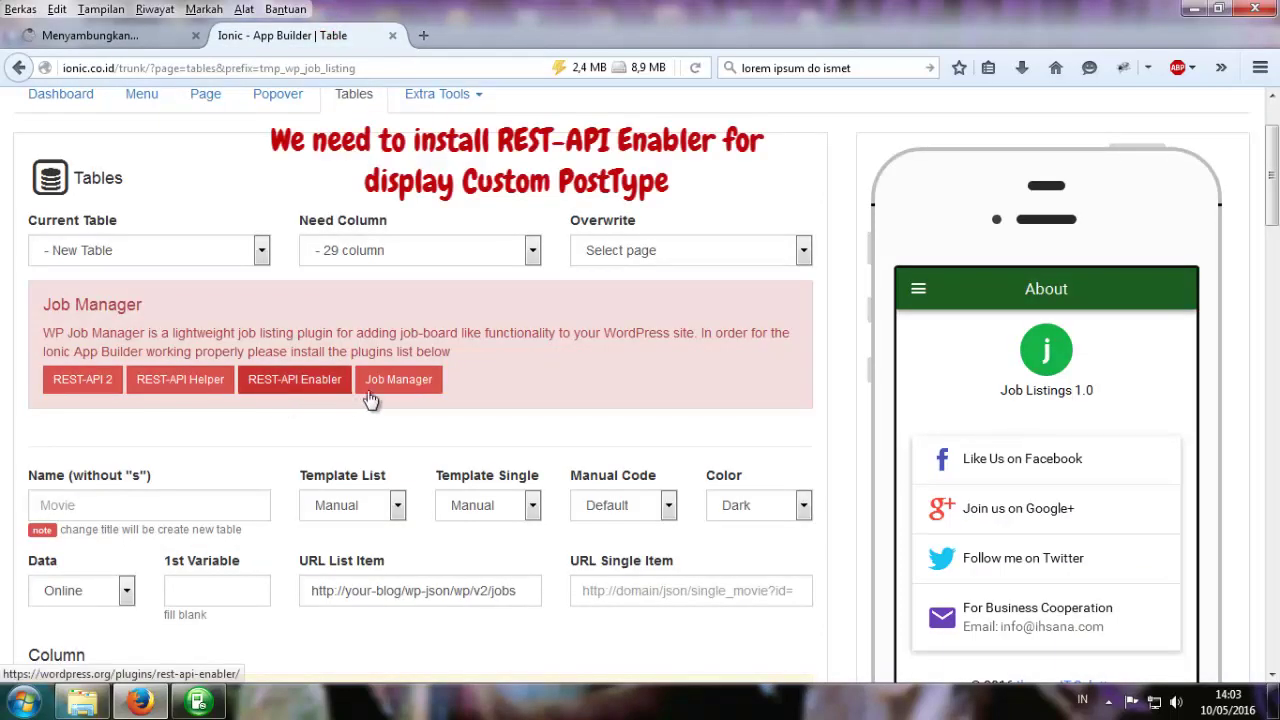
click(119, 40)
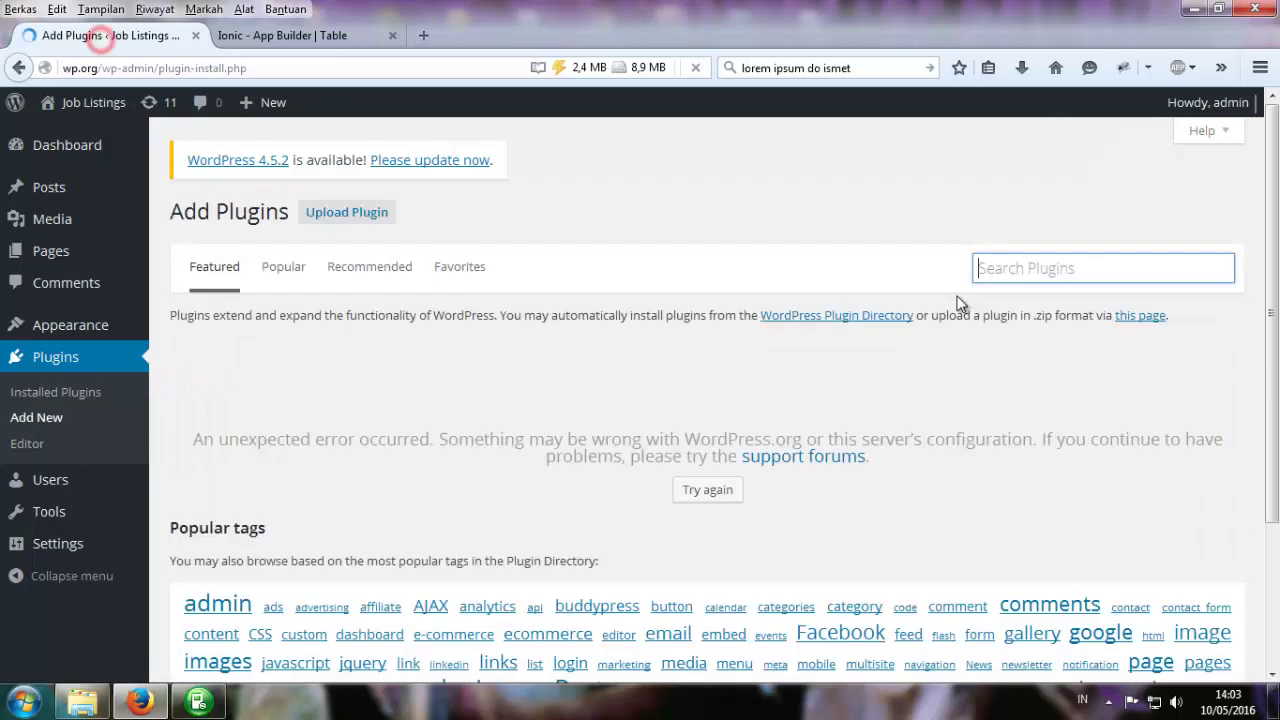
text(REST api eb)
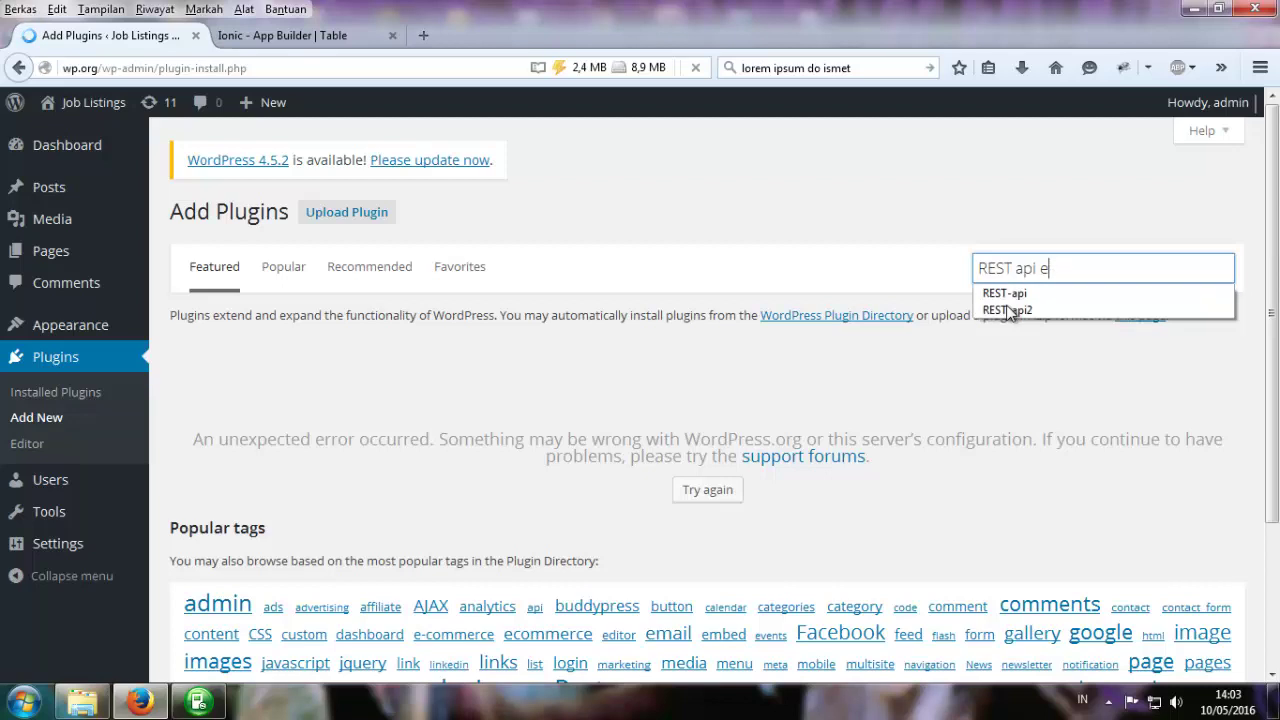
text(nabler)
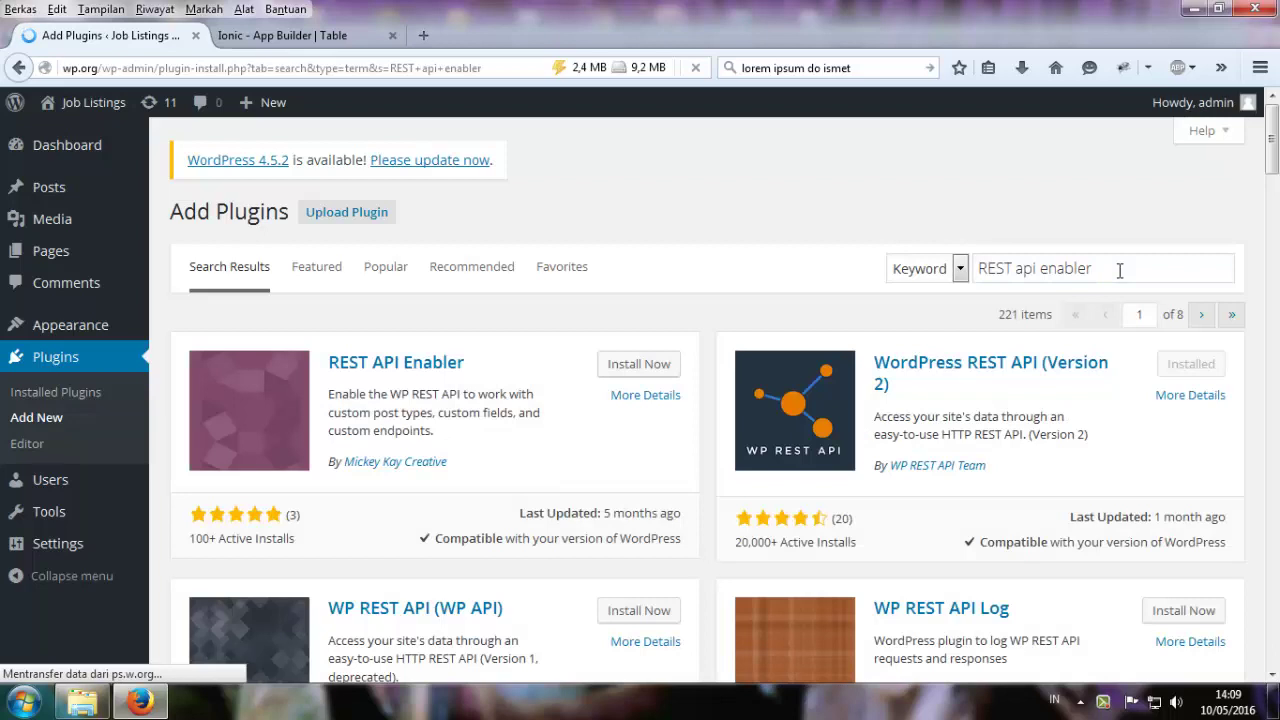
Install and activate the REST API Enabler plugin, and reopen the Add Plugins page.
click(386, 363)
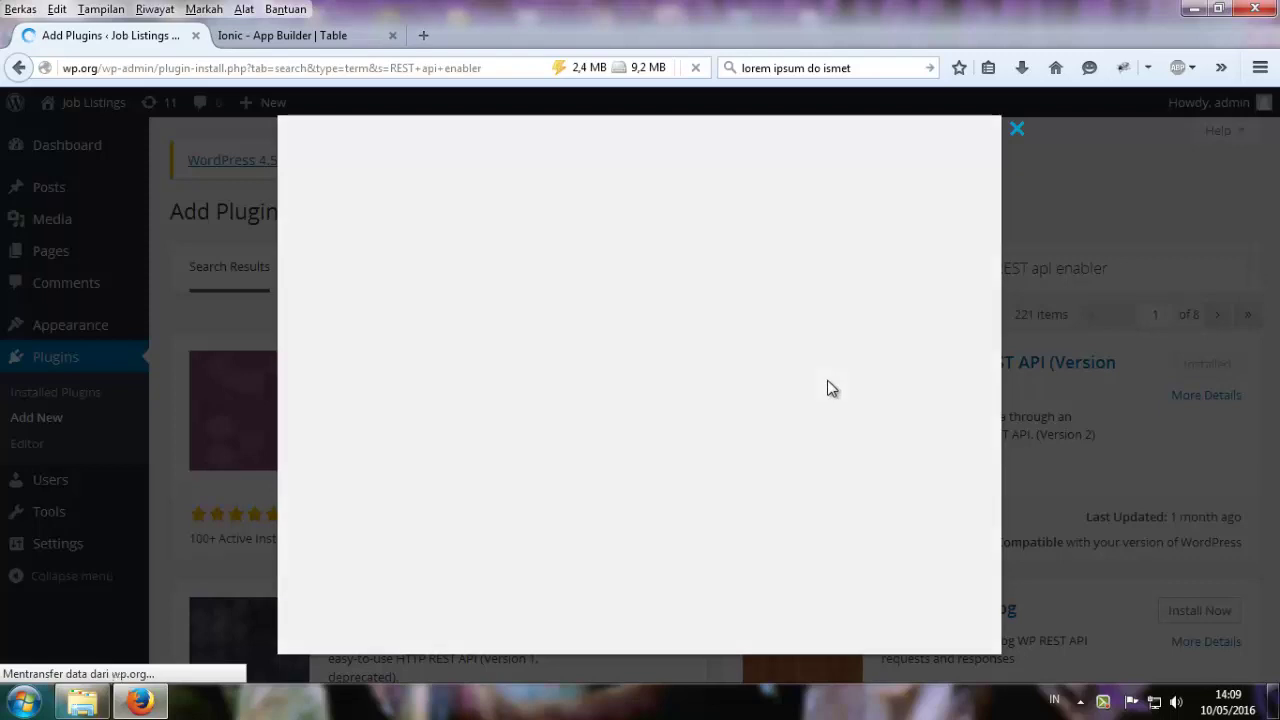
click(945, 632)
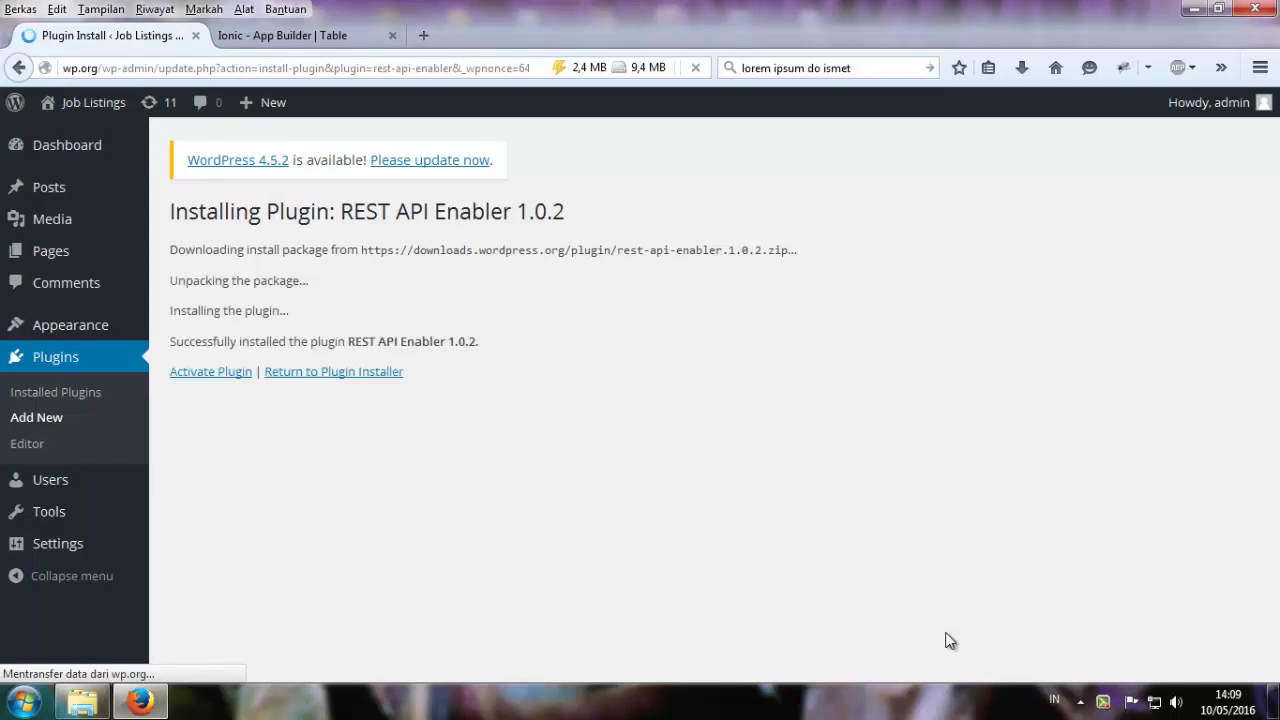
click(200, 375)
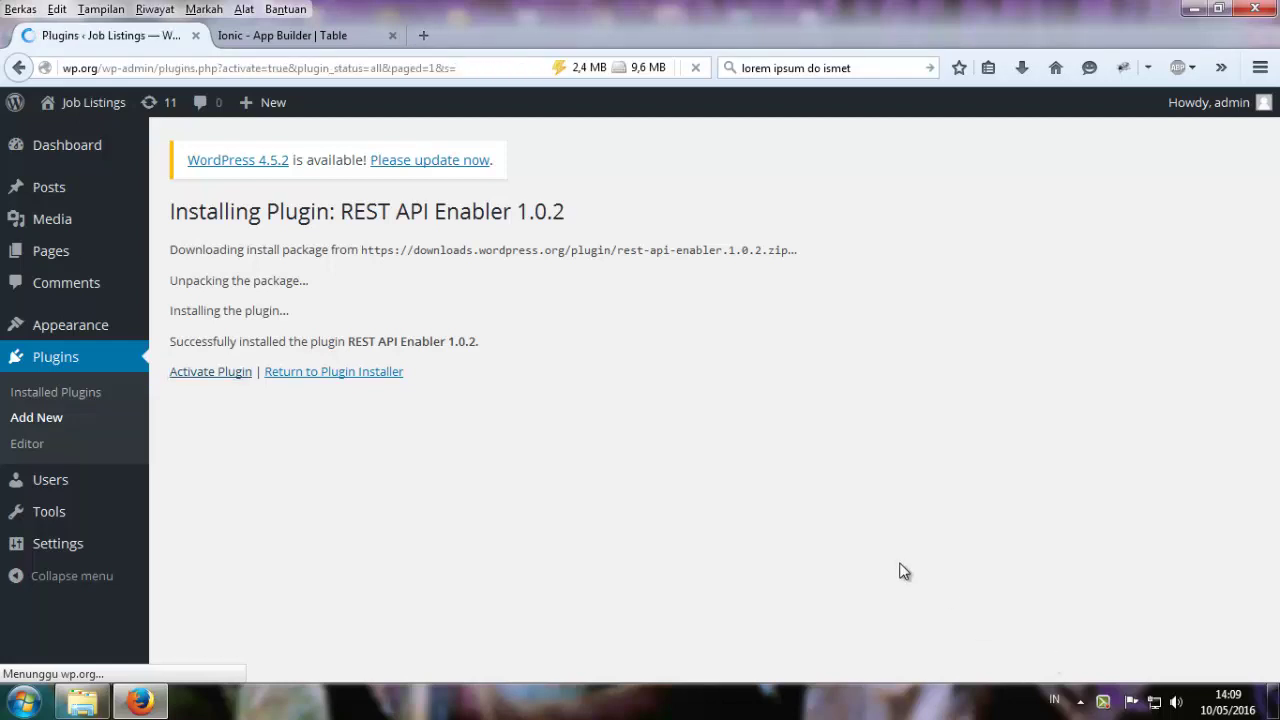
scroll(500, 410, down, 2)
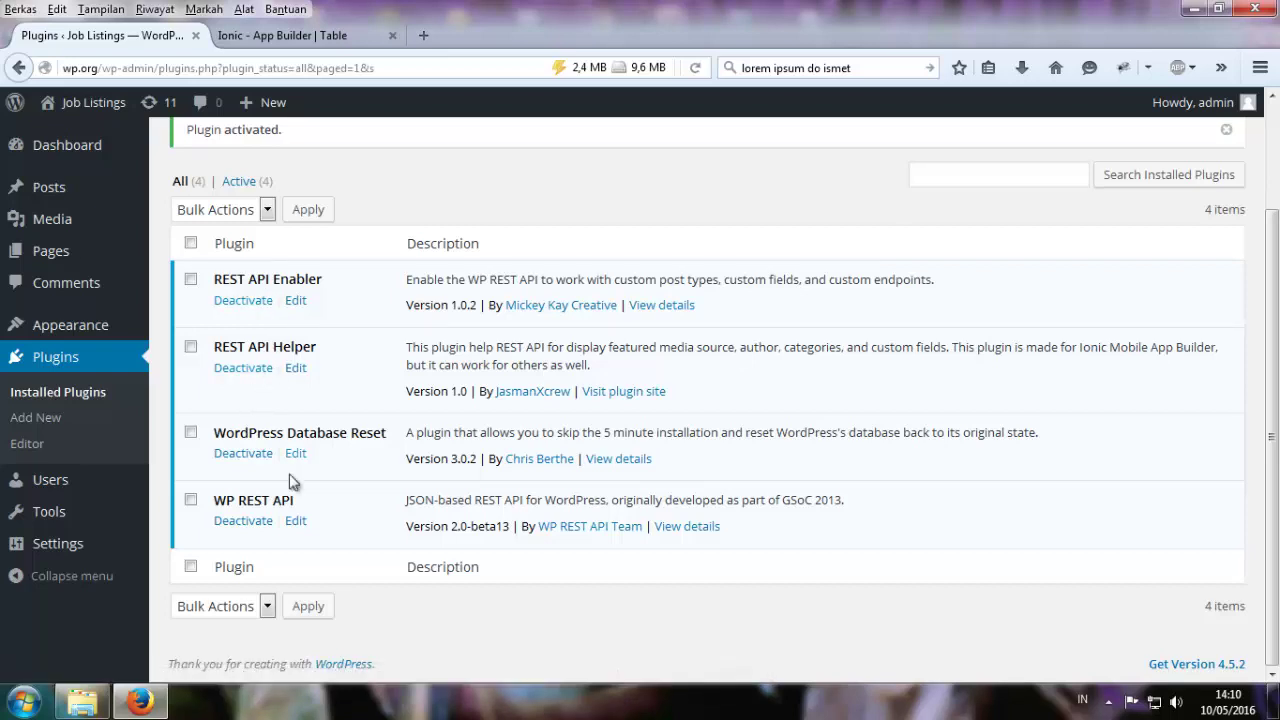
scroll(295, 420, up, 1)
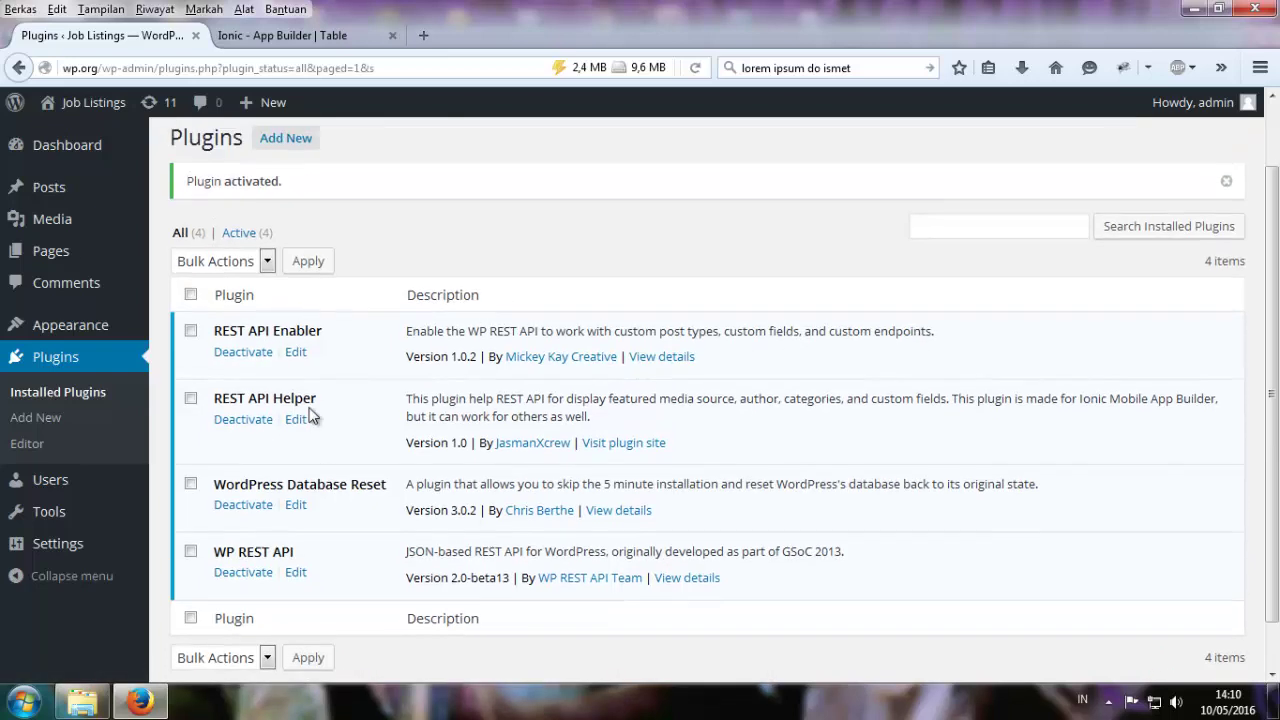
scroll(505, 350, up, 1)
click(282, 222)
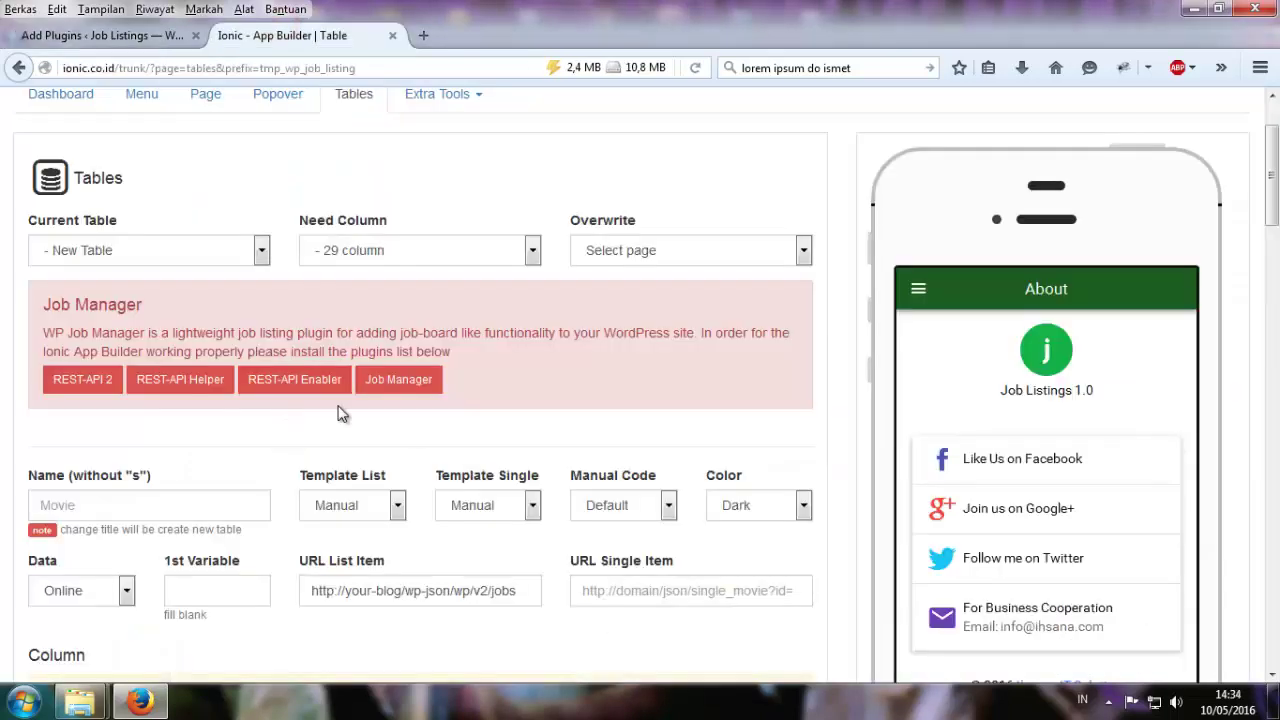
Open the Job Manager plugin's page from Ionic App Builder and copy the plugin name "WP Job Manager".
click(390, 380)
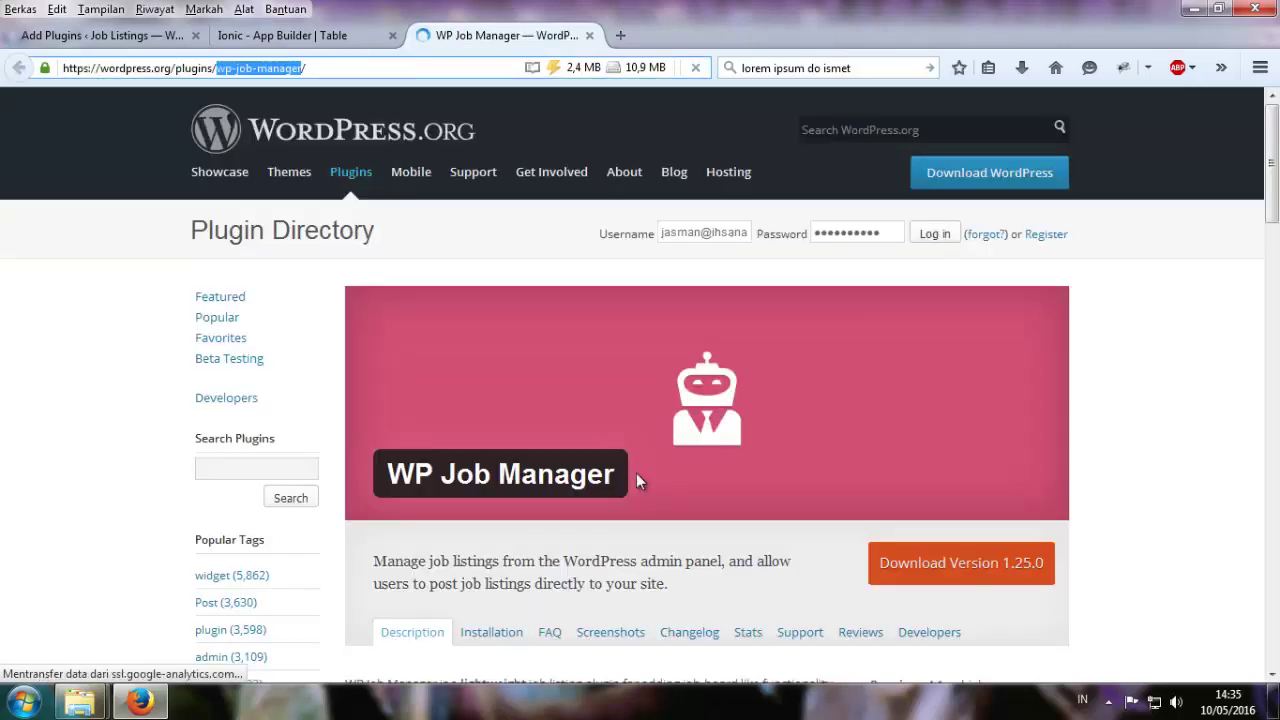
drag(619, 473, 392, 475)
right_click(400, 478)
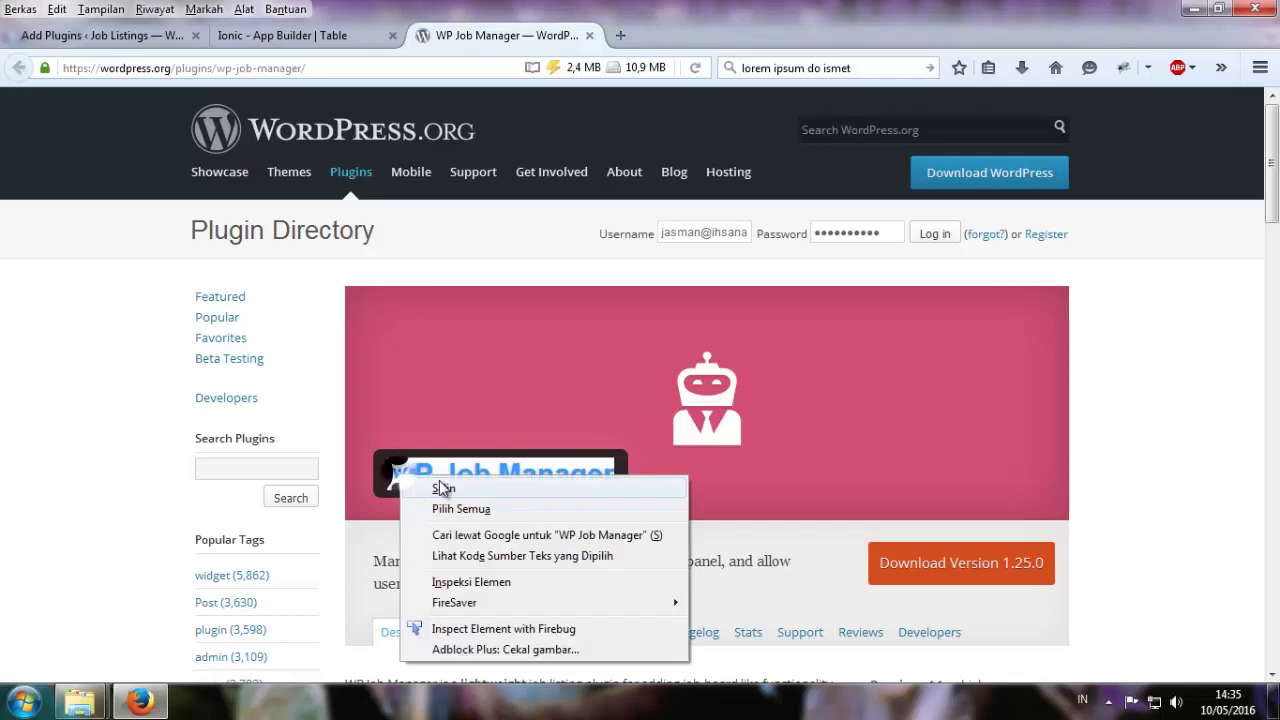
click(443, 488)
click(258, 35)
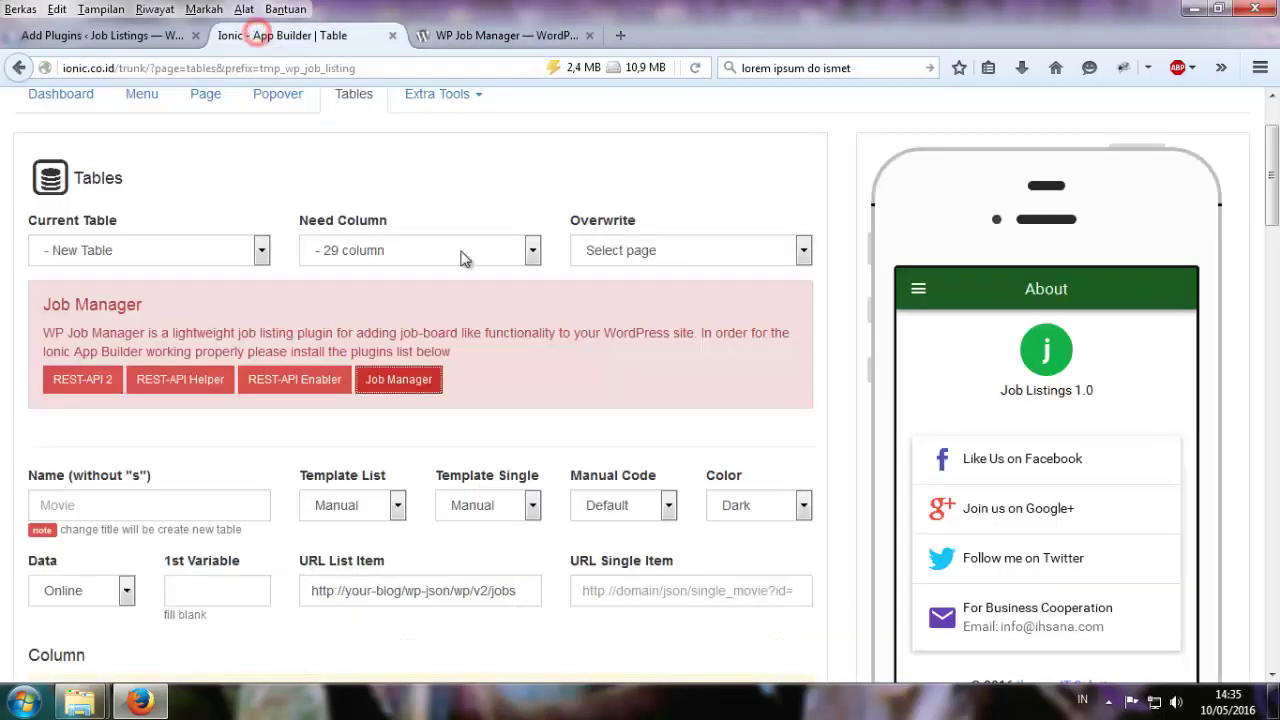
Switch to the WordPress Add Plugins page and search for "WP Job Manager" using the copied name.
click(120, 35)
click(1060, 268)
right_click(1060, 268)
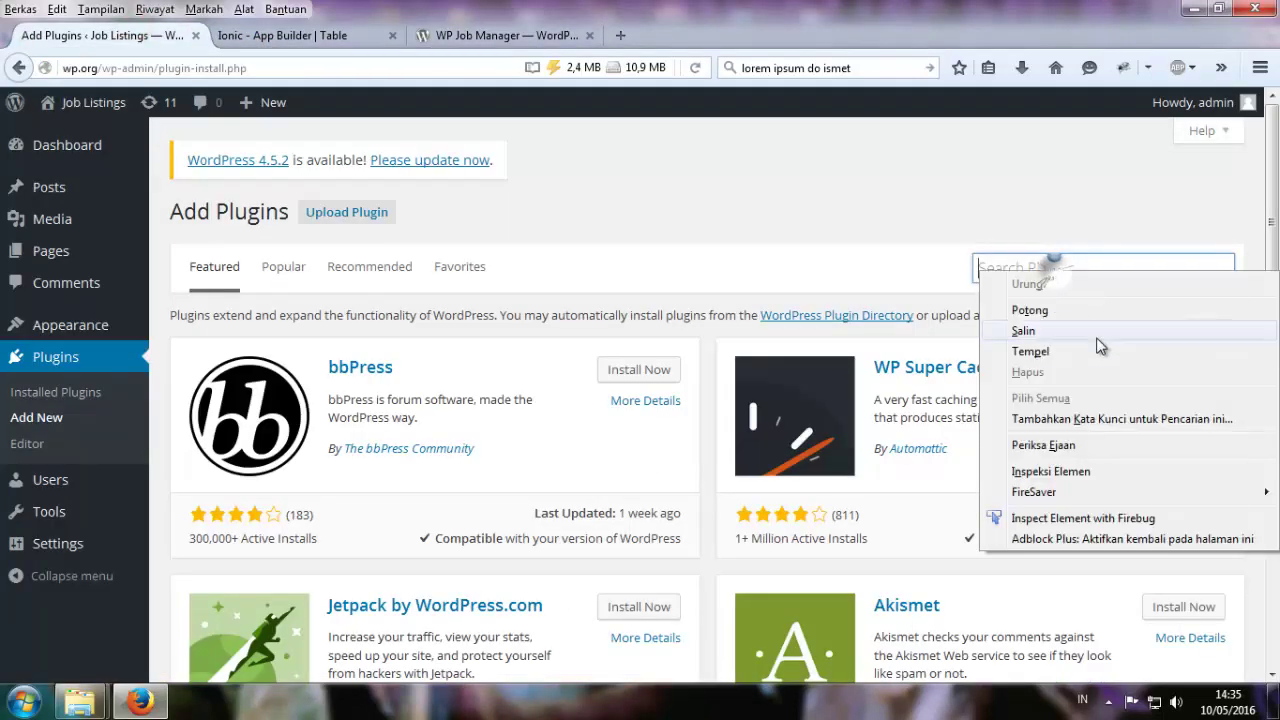
click(1094, 351)
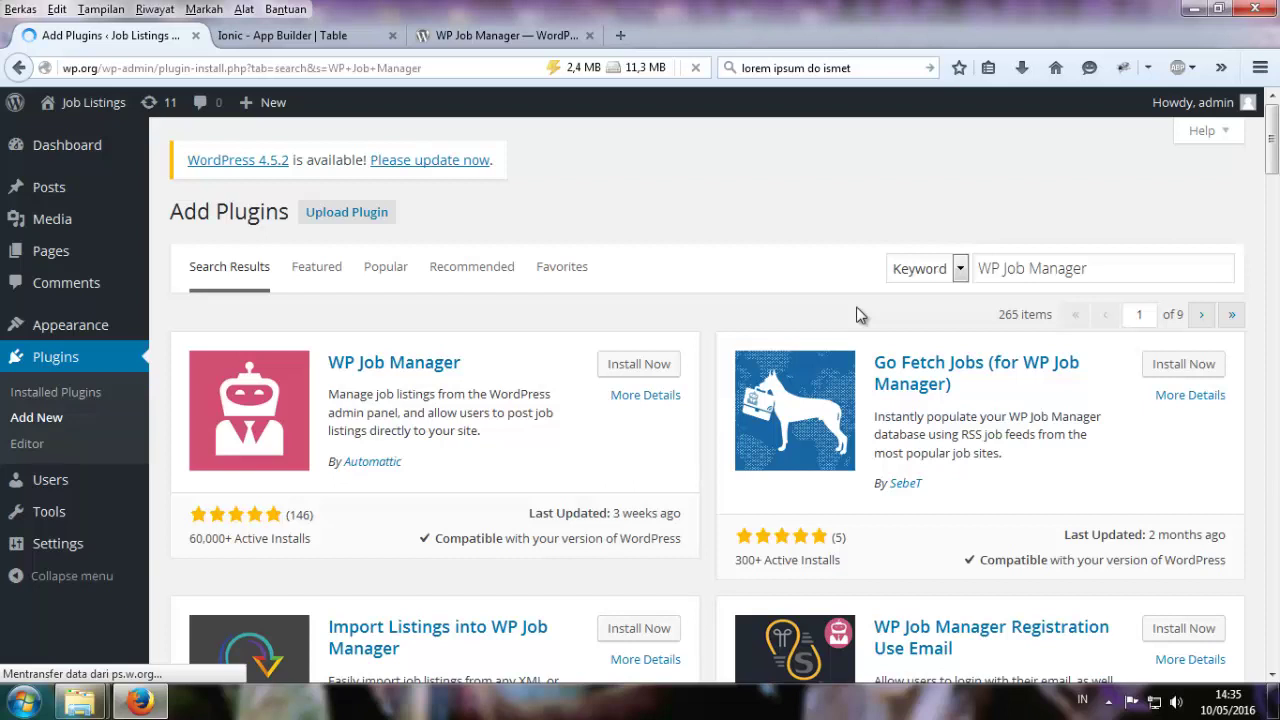
Install and activate the WP Job Manager plugin, and continue its setup wizard to the page setup.
click(639, 366)
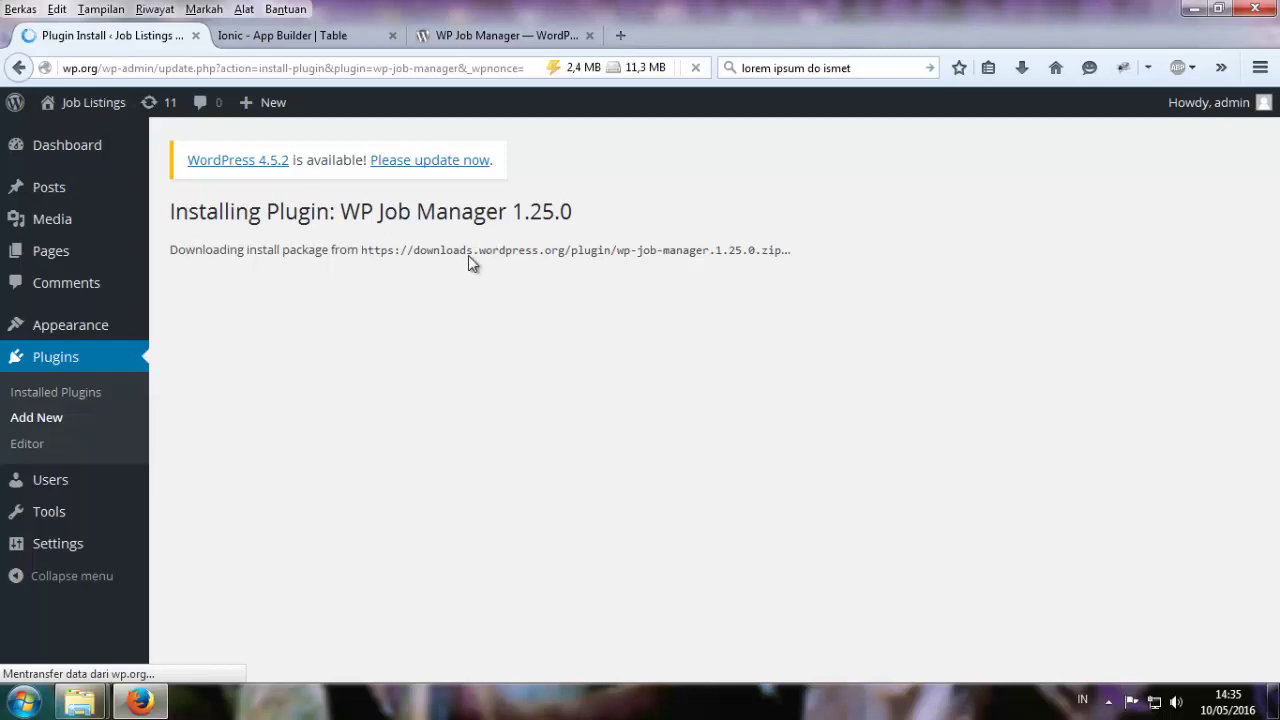
click(188, 372)
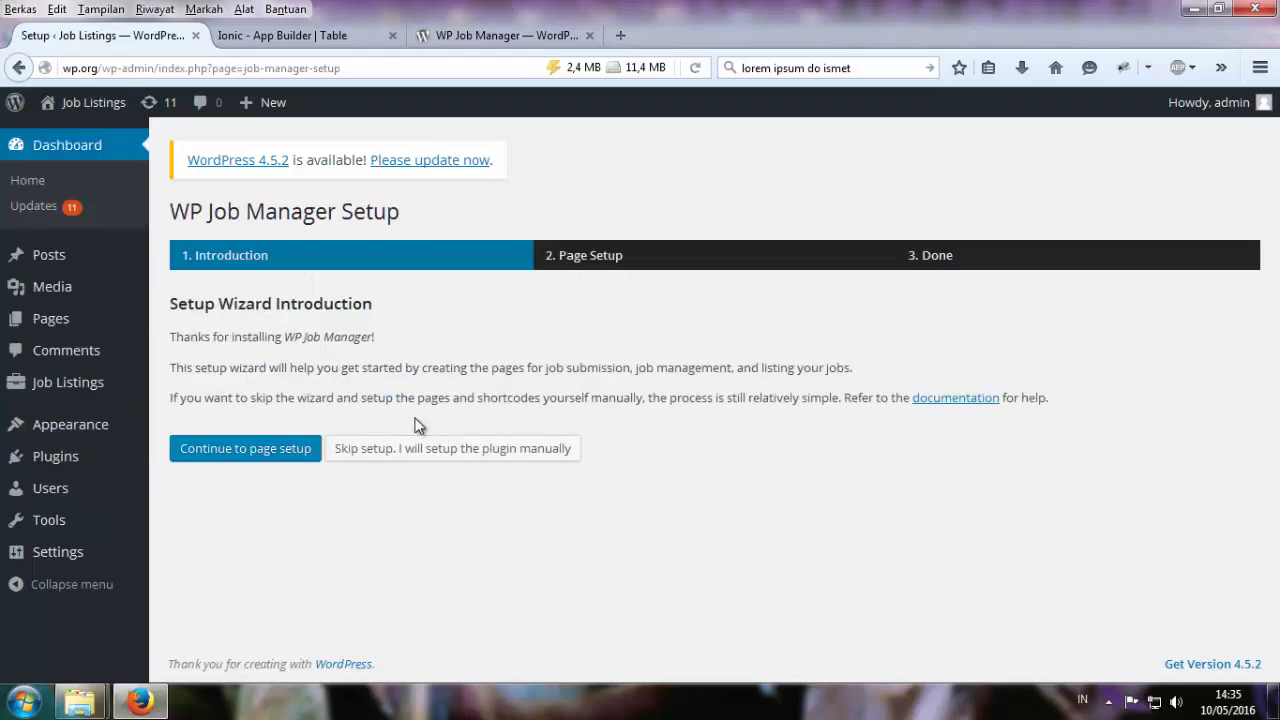
click(246, 450)
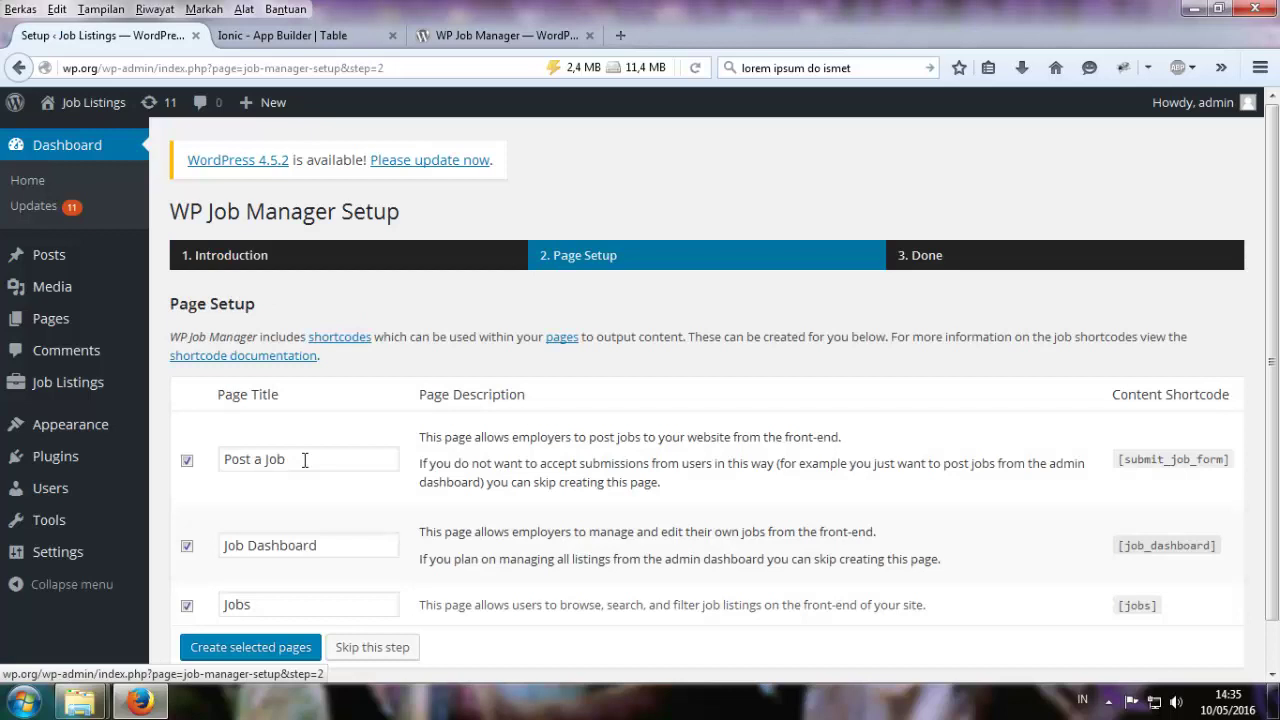
Create the selected Post a Job, Job Dashboard and Jobs pages to complete the WP Job Manager setup.
scroll(371, 526, down, 1)
click(250, 608)
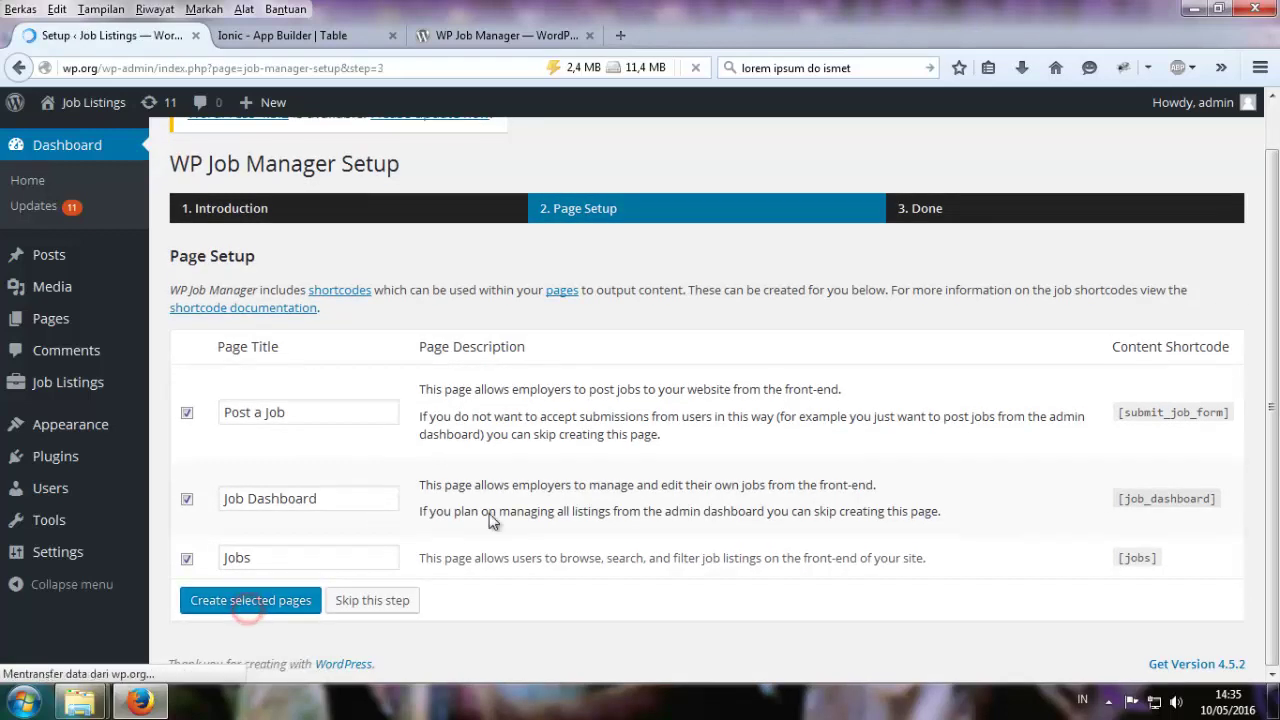
scroll(526, 506, down, 3)
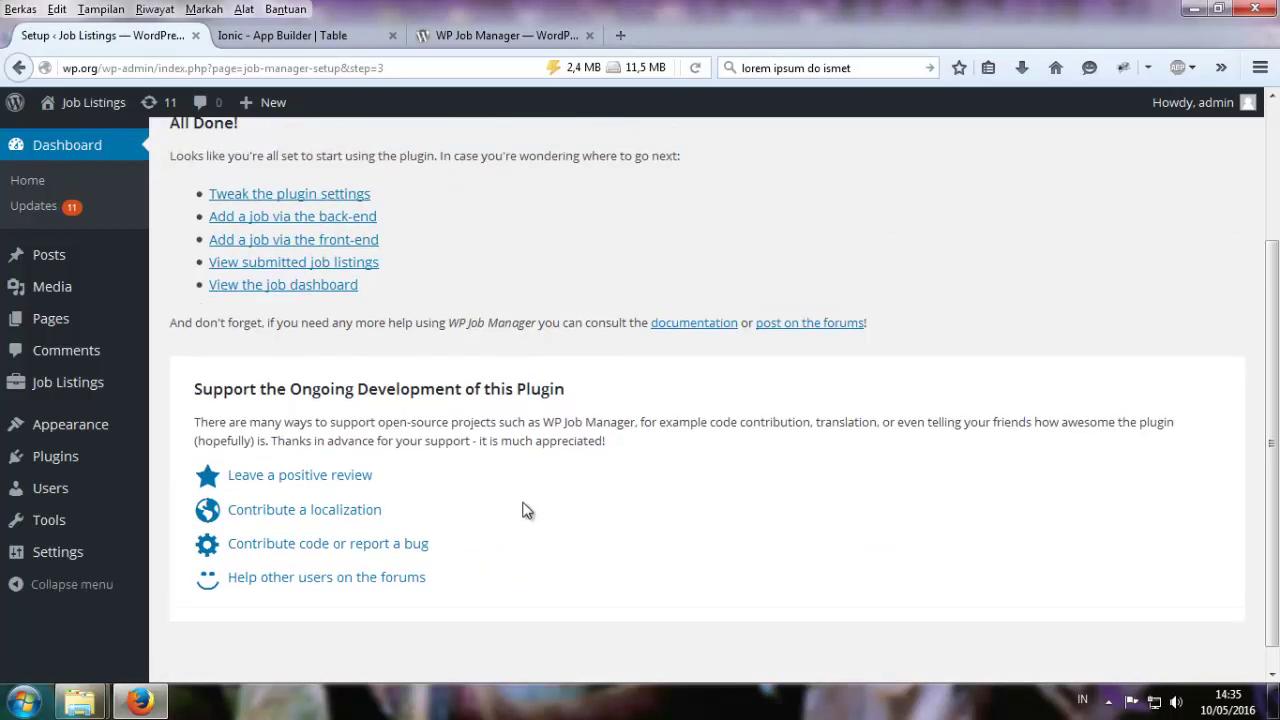
scroll(526, 510, up, 4)
mouse_move(63, 558)
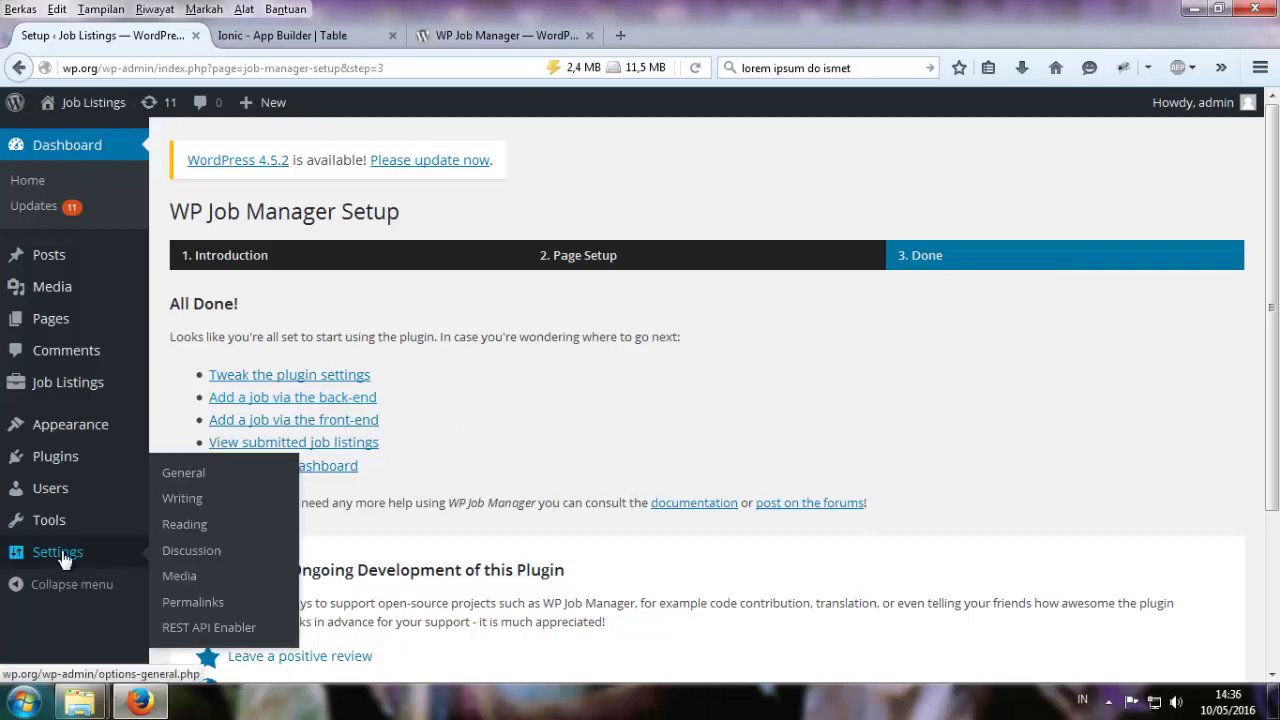
click(554, 393)
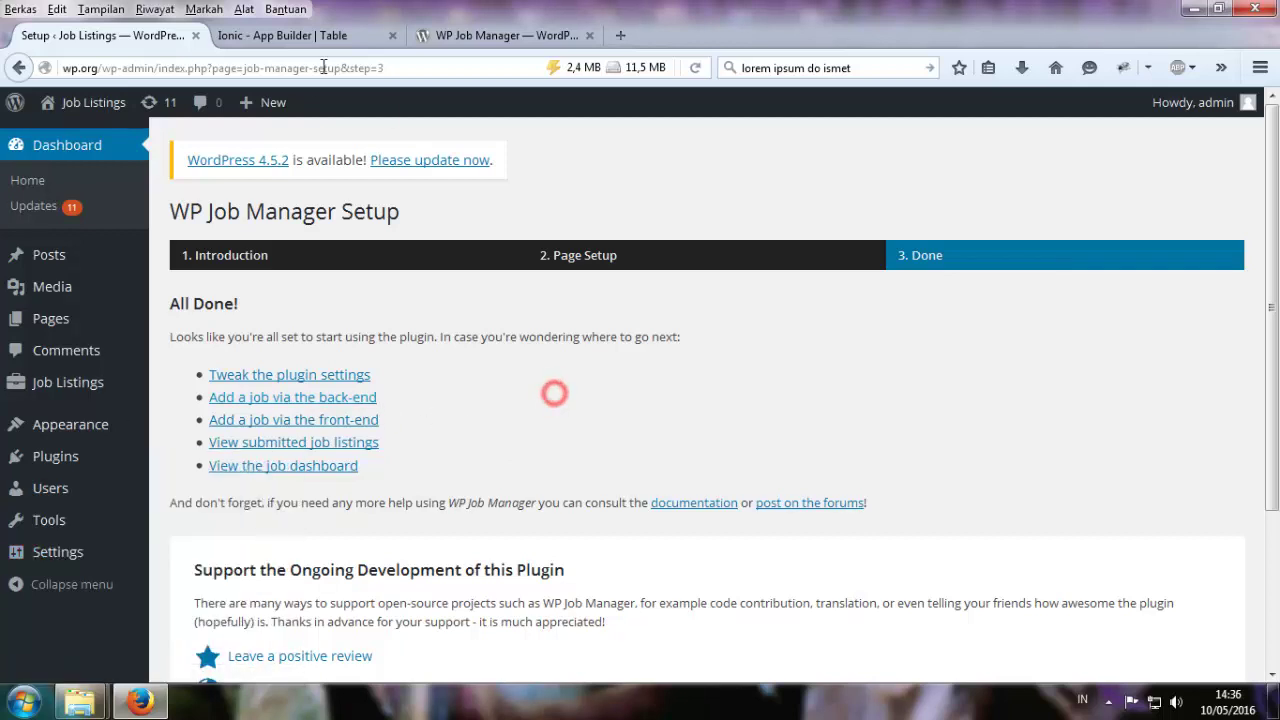
Start a new job listing and enter "Web Designer" as its position.
mouse_move(94, 386)
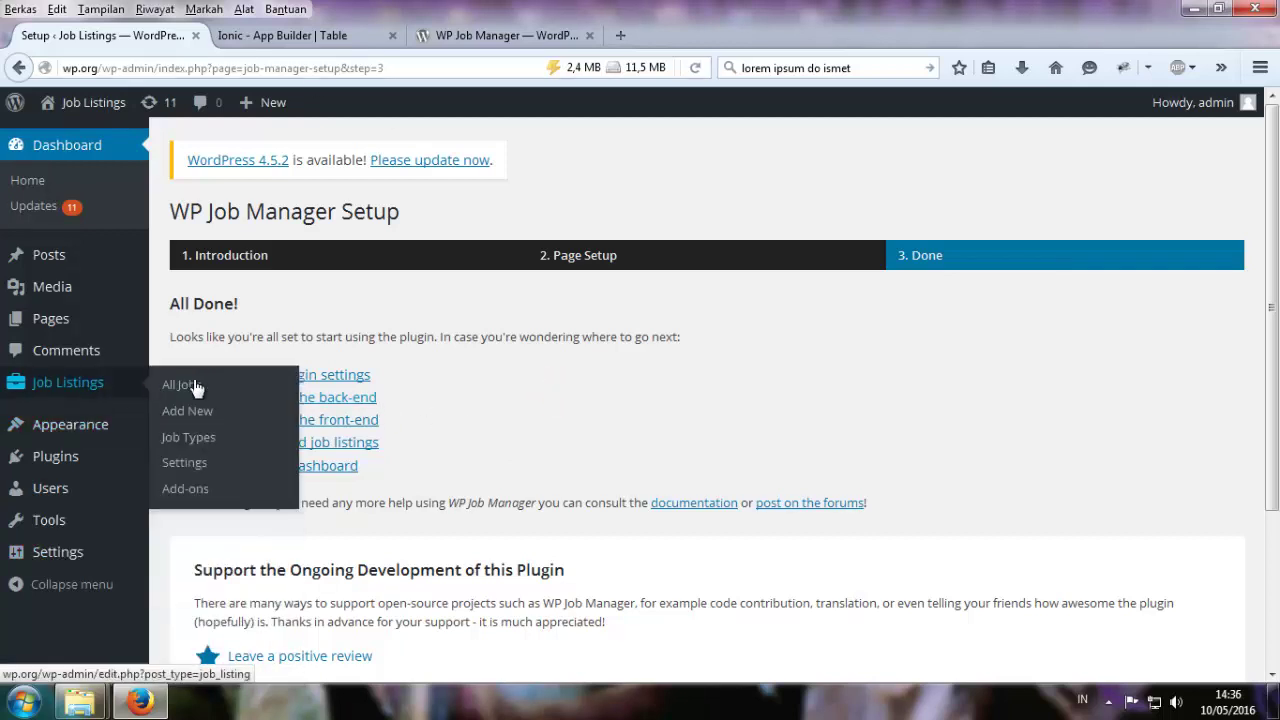
click(192, 410)
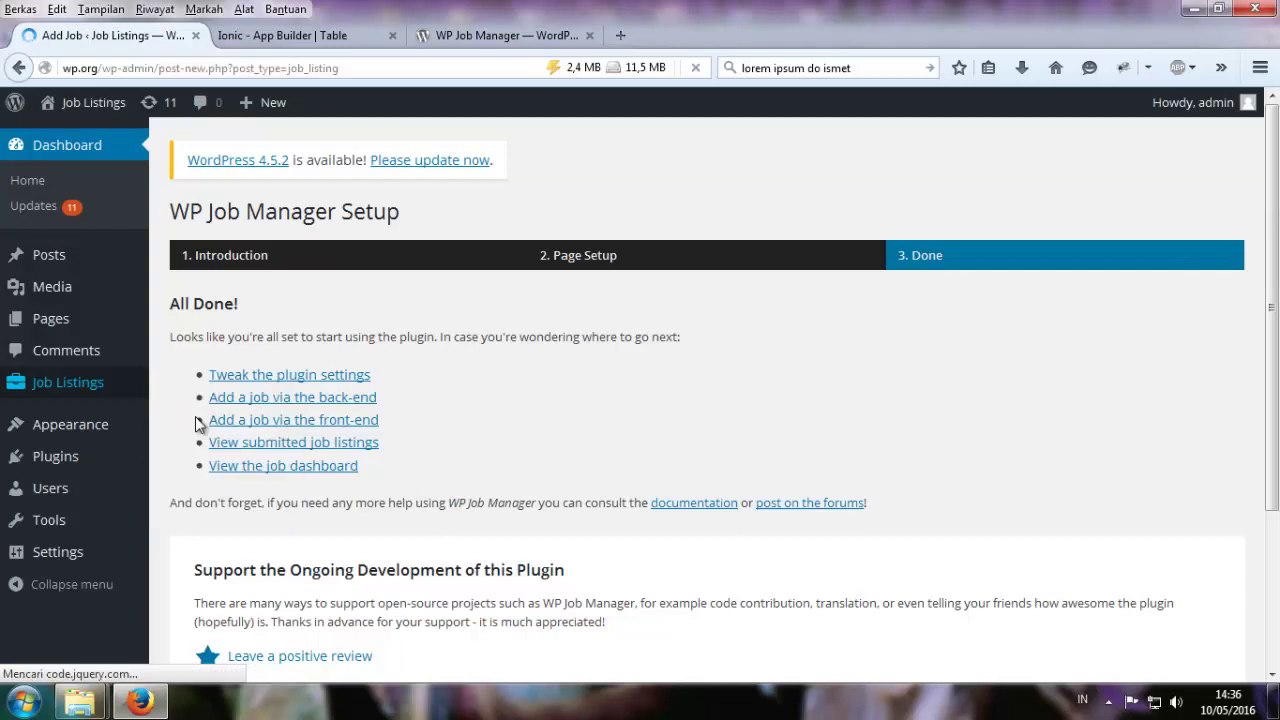
scroll(192, 376, down, 3)
scroll(192, 376, up, 3)
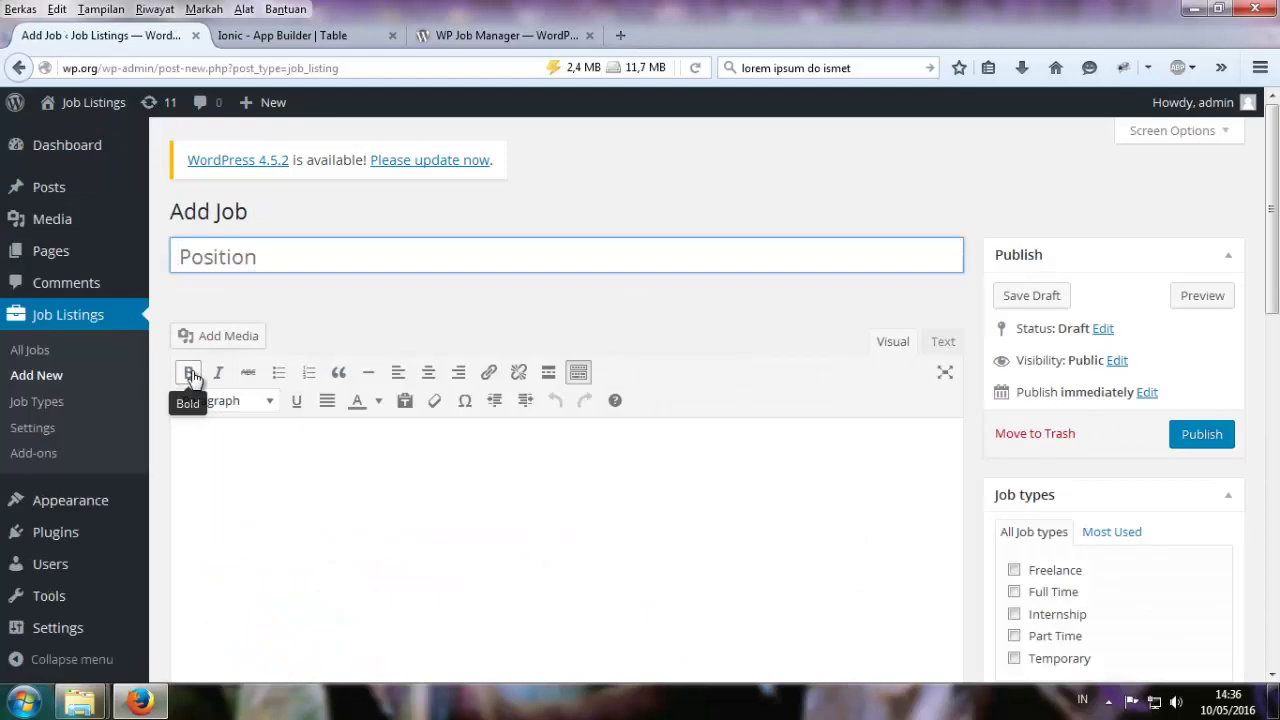
click(323, 259)
click(306, 506)
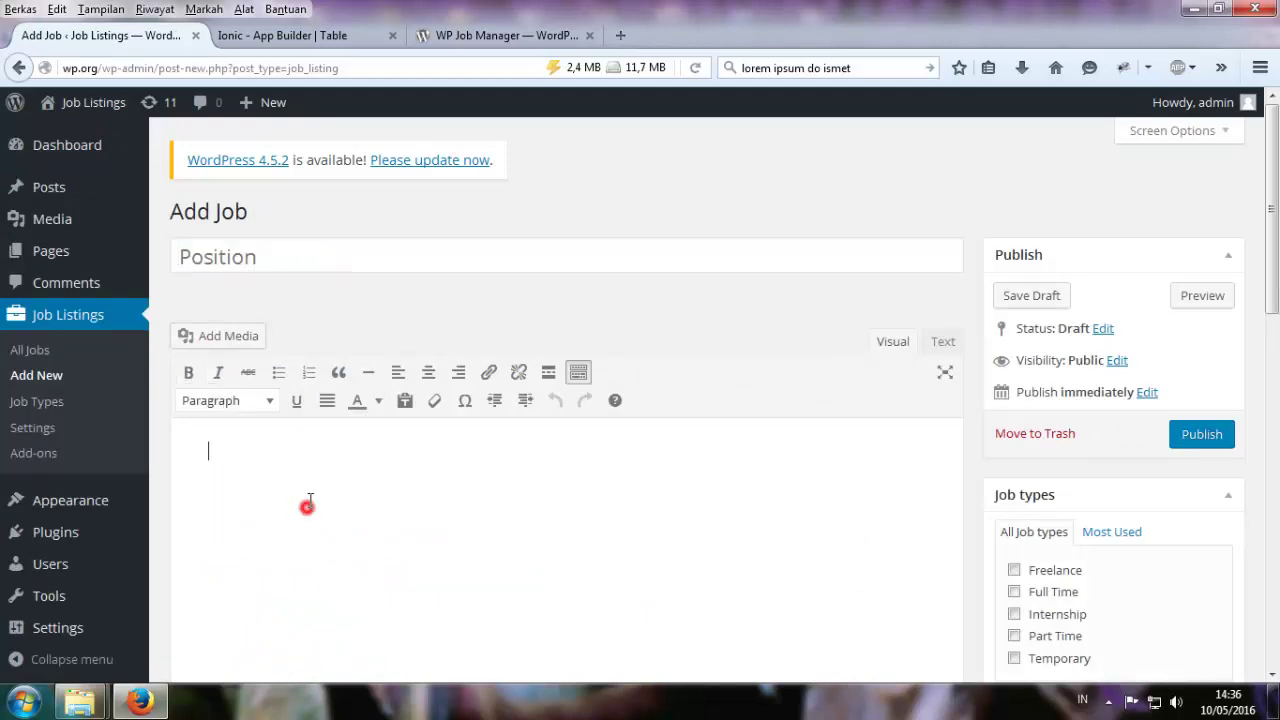
click(249, 256)
text(Web Designer)
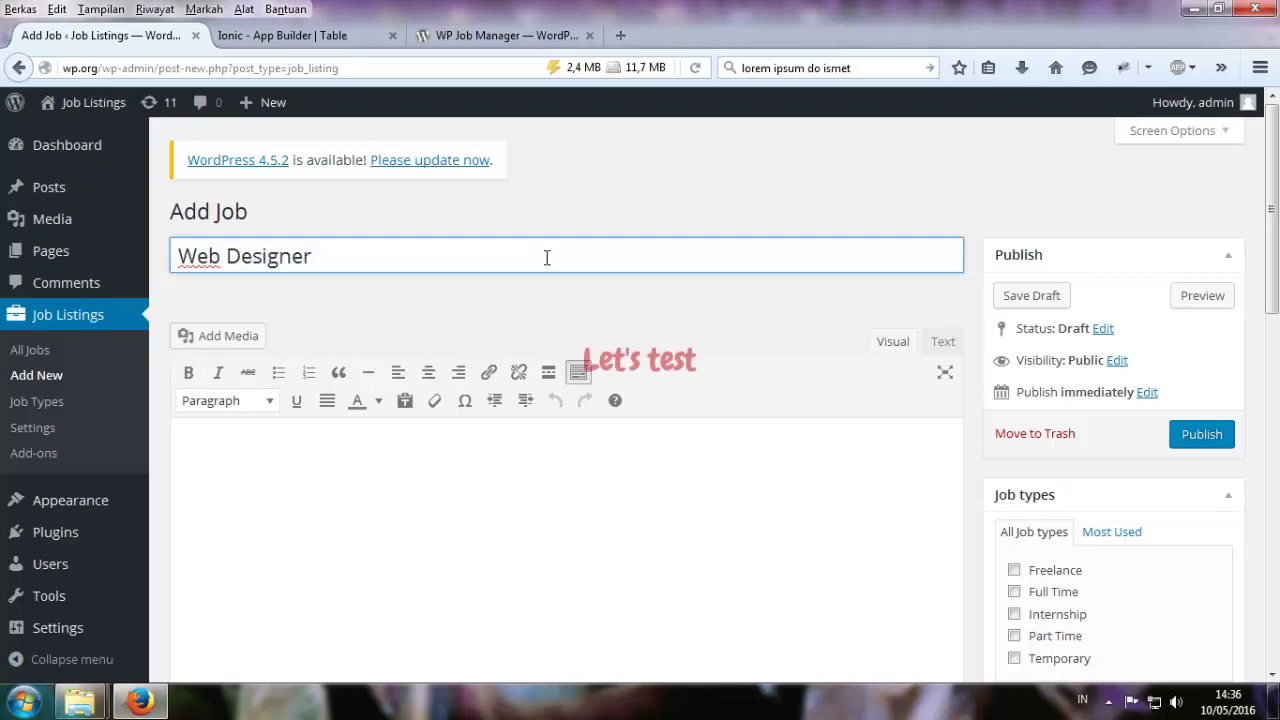
Paste the copied lorem ipsum text into the job description and remove the blank line at its beginning.
scroll(530, 400, down, 3)
click(509, 387)
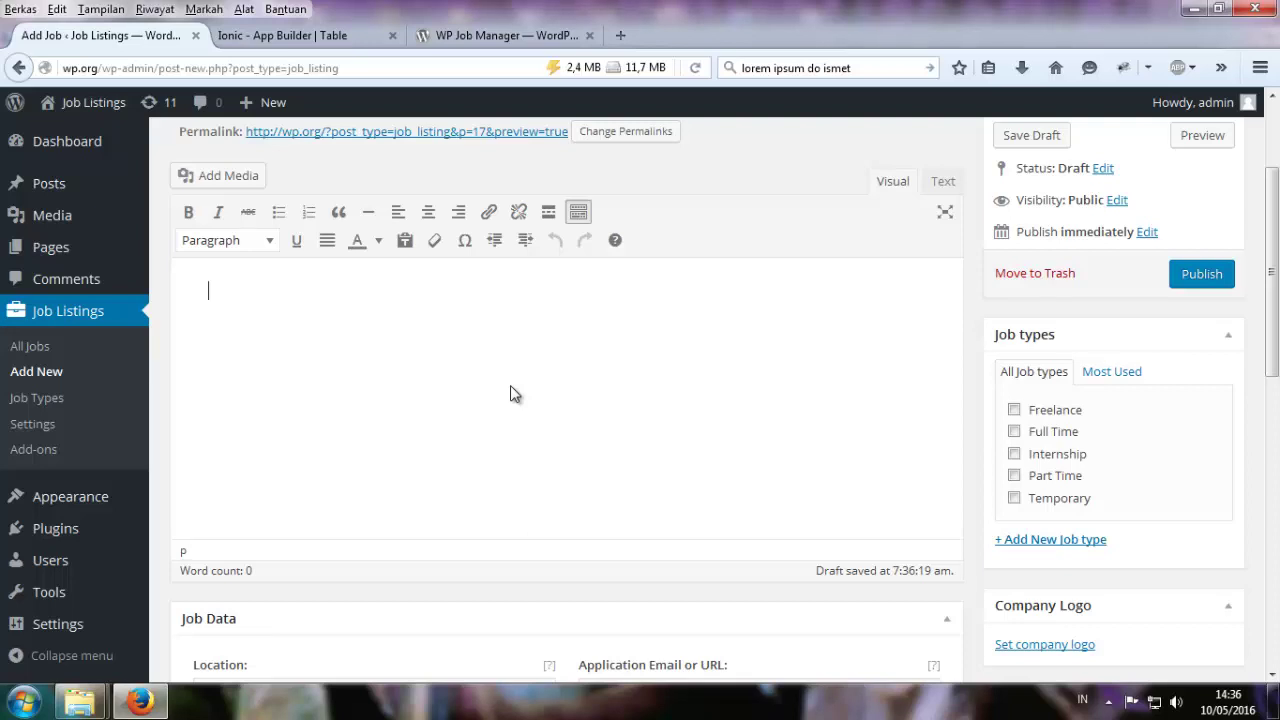
key(ctrl+v)
click(268, 284)
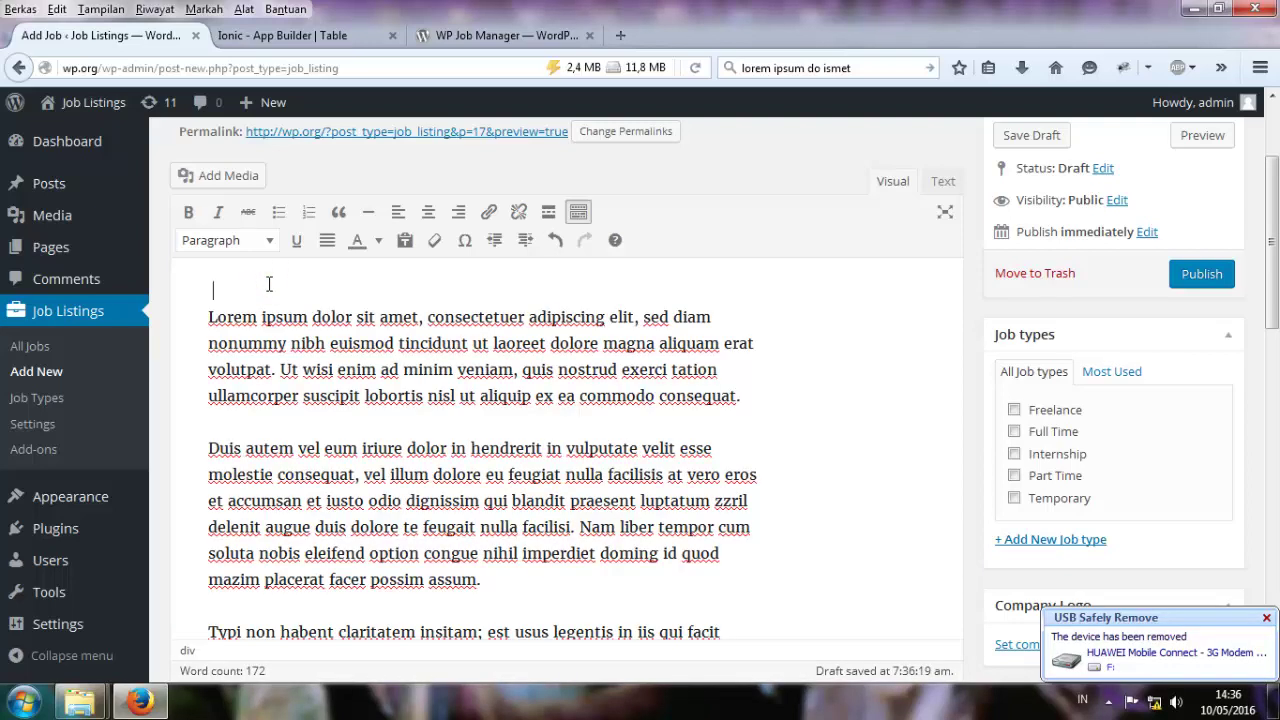
key(Delete)
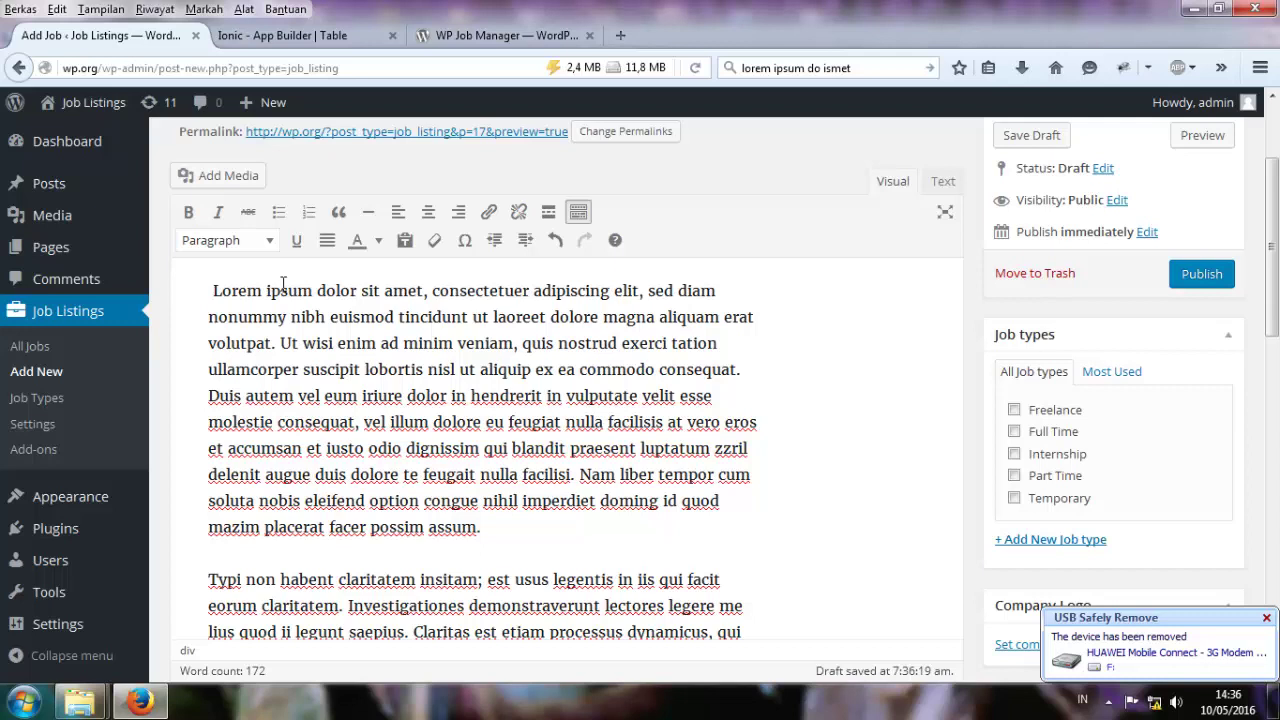
Set the job's location to London and the company name to "Ihsana IT Solution", and begin editing the company tagline.
scroll(378, 390, down, 4)
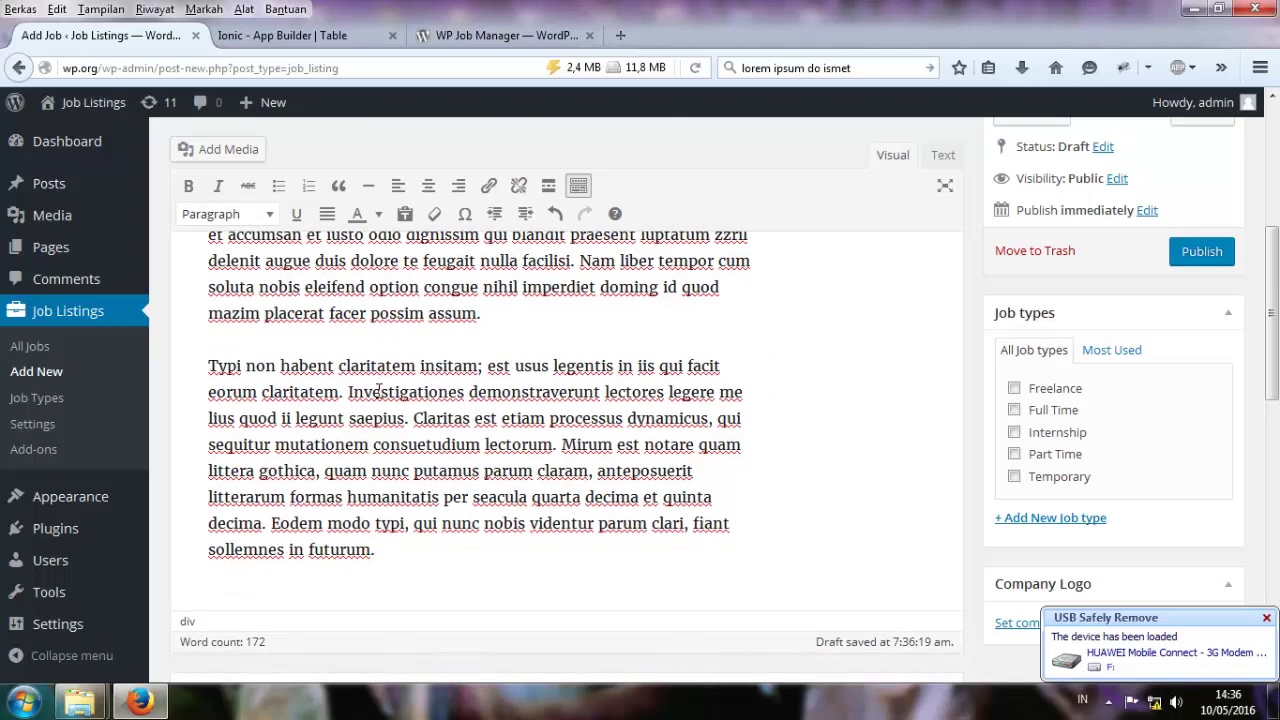
scroll(378, 397, down, 5)
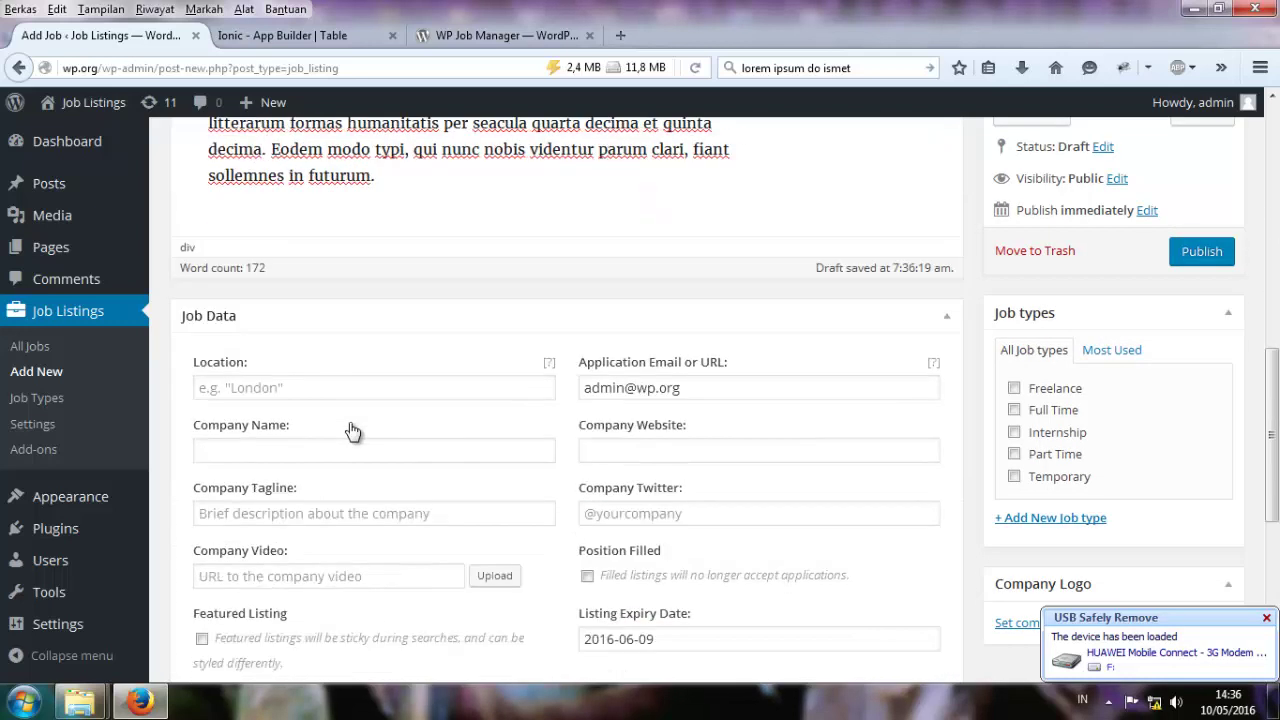
click(264, 228)
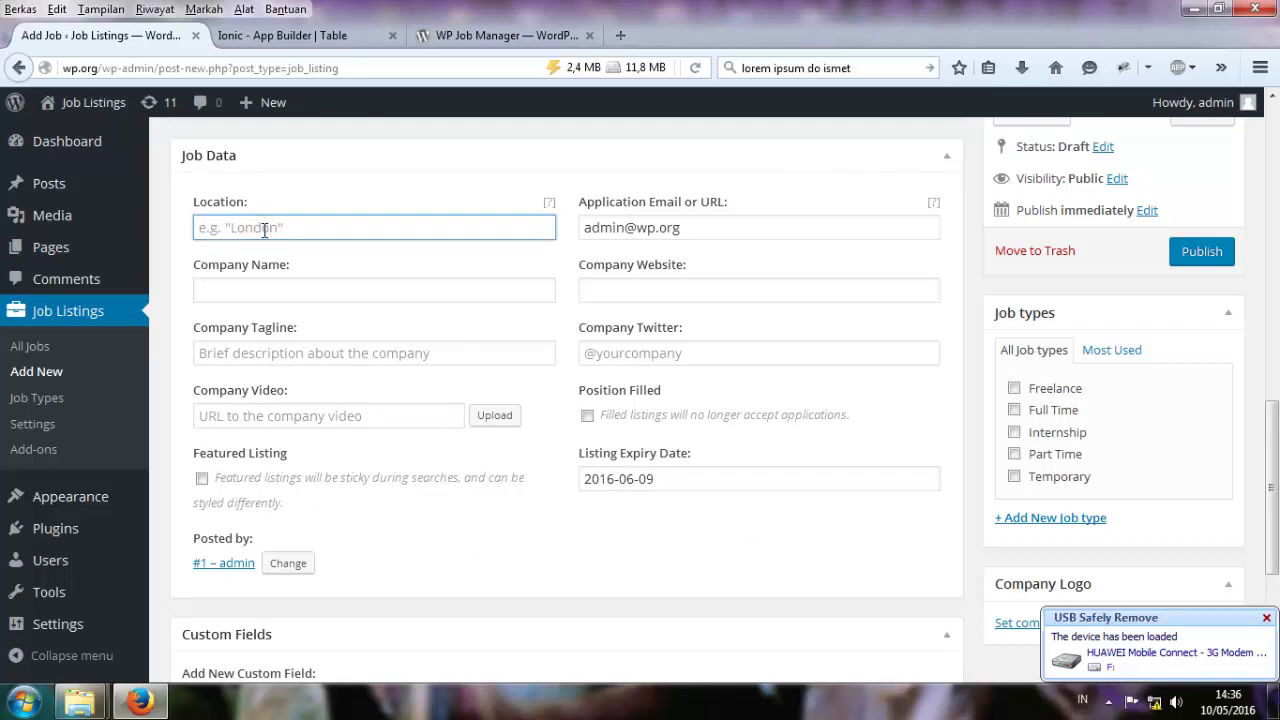
text(London)
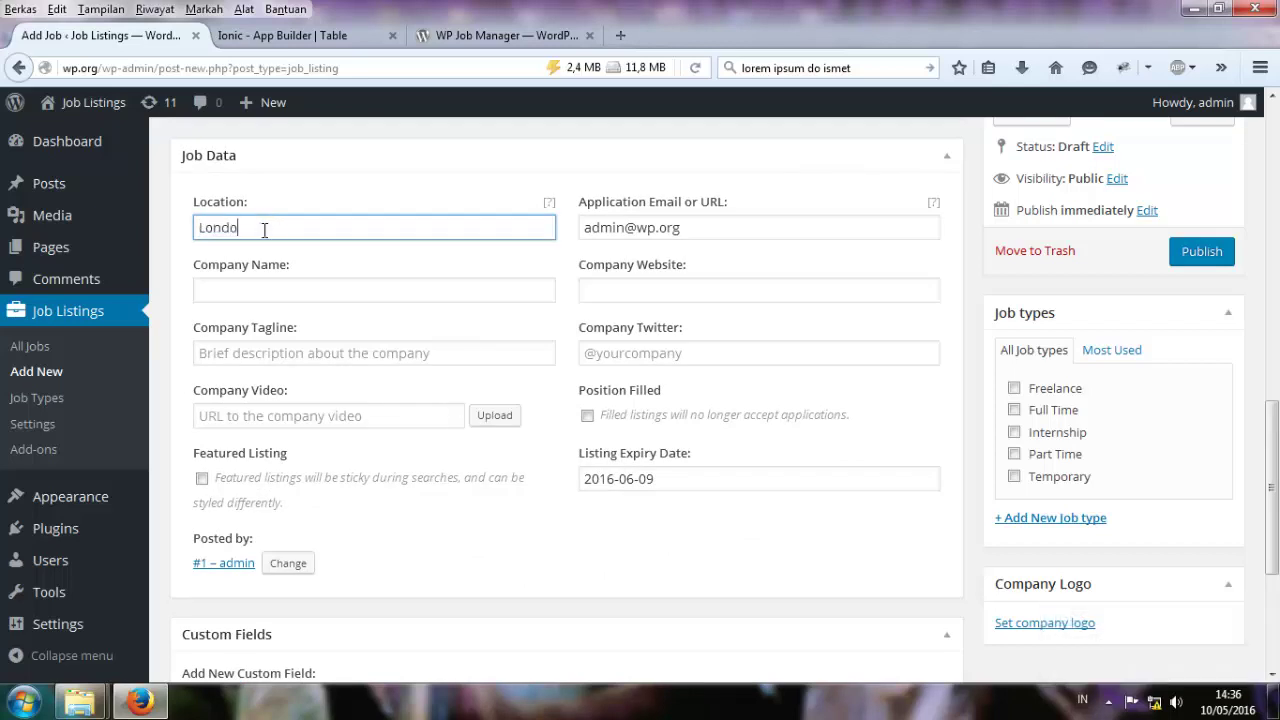
click(392, 281)
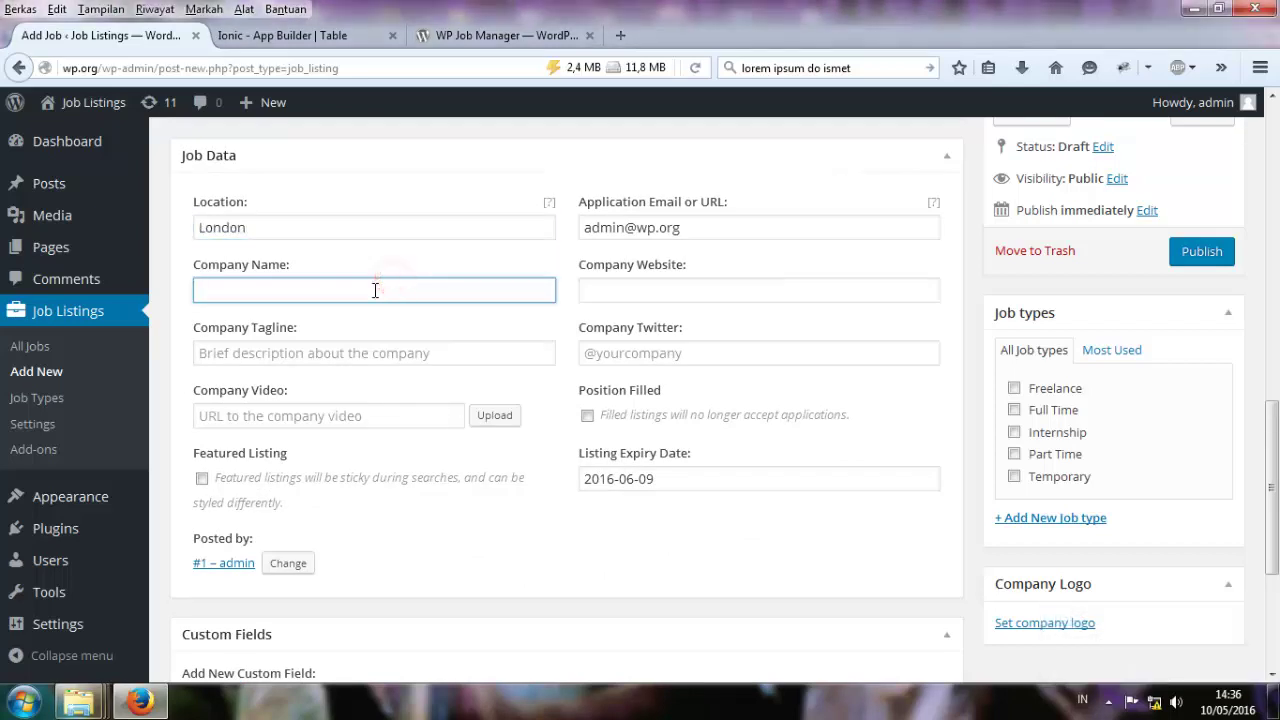
text(Ihsana )
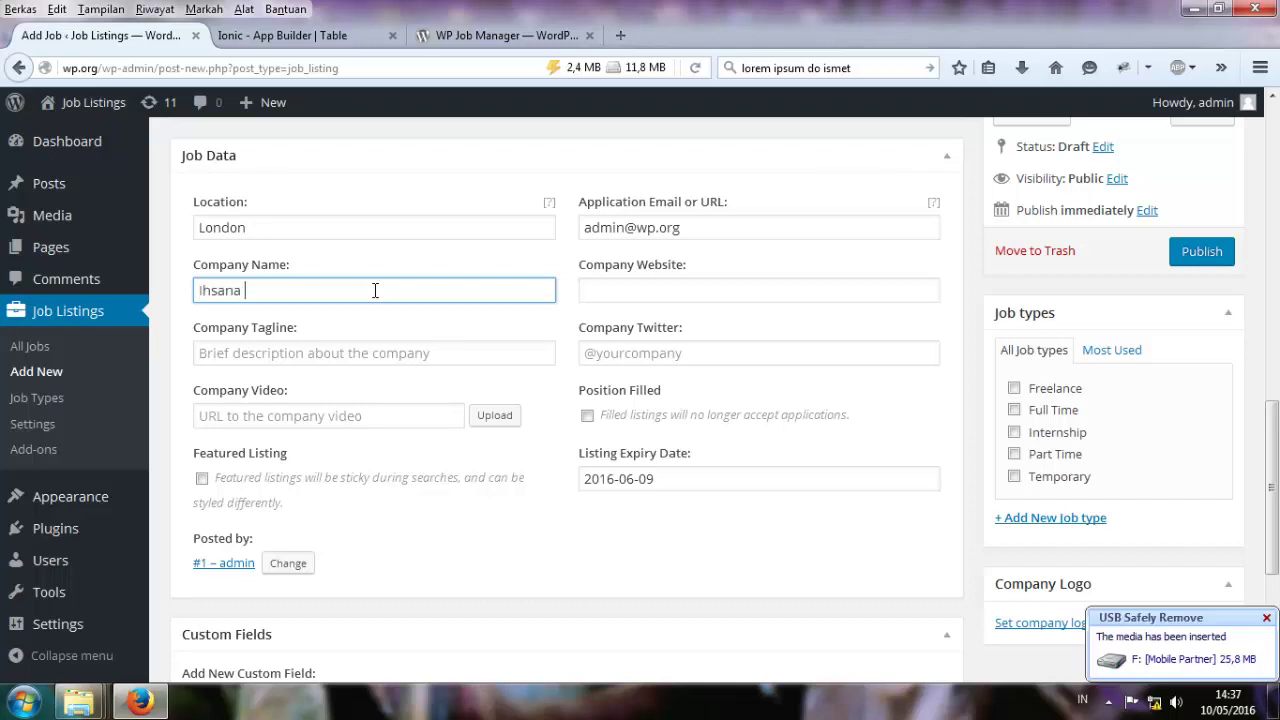
text(IT Solution)
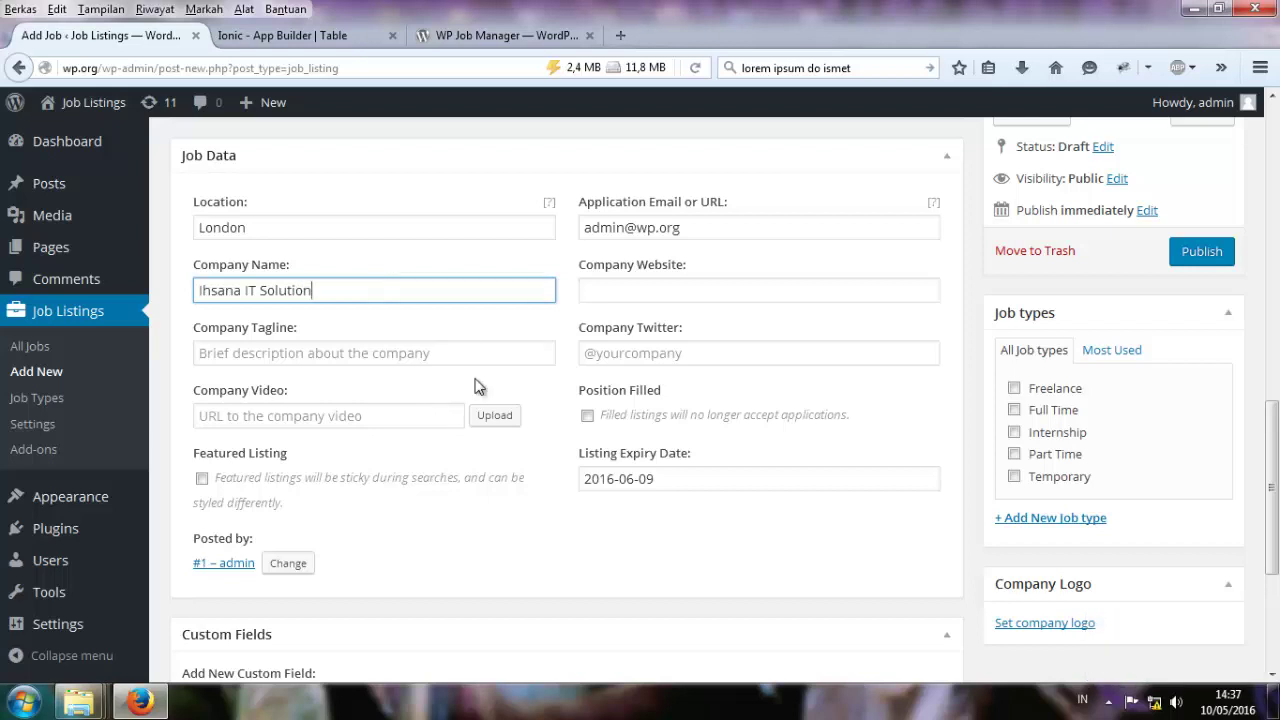
click(436, 356)
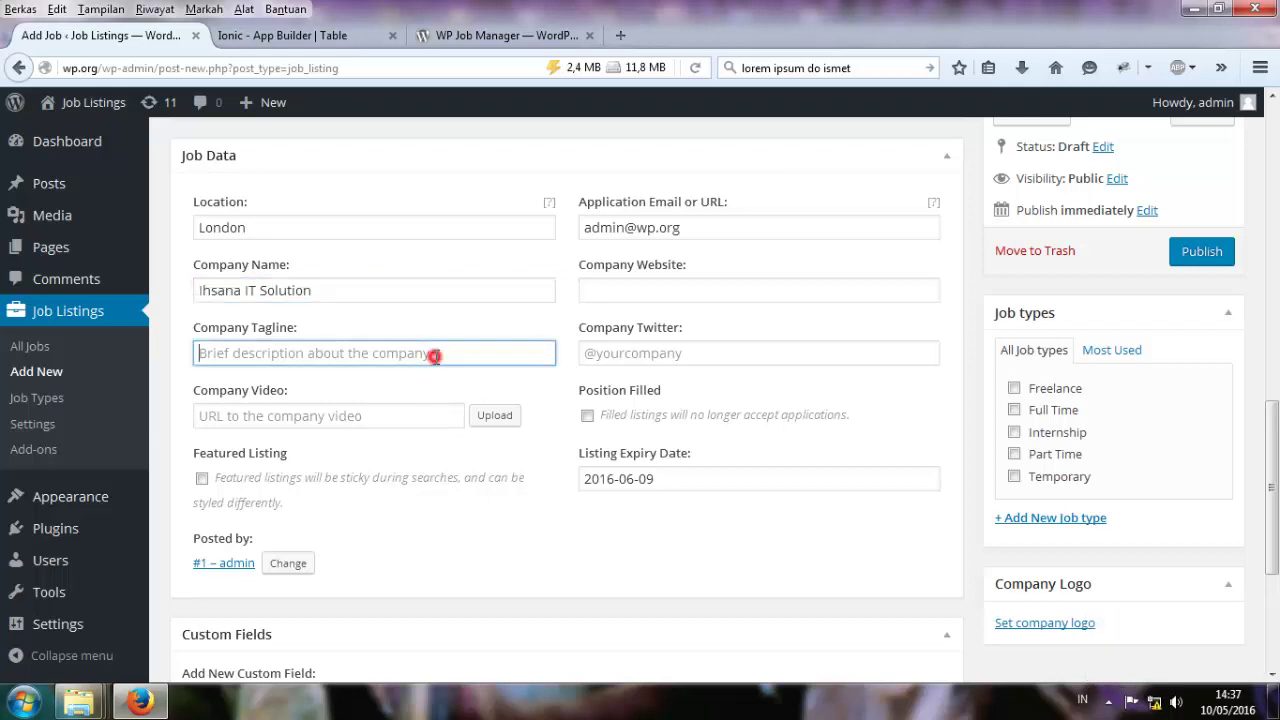
Enter "Webdesign" as the company tagline and mark the job as a featured listing.
text(Webdesign)
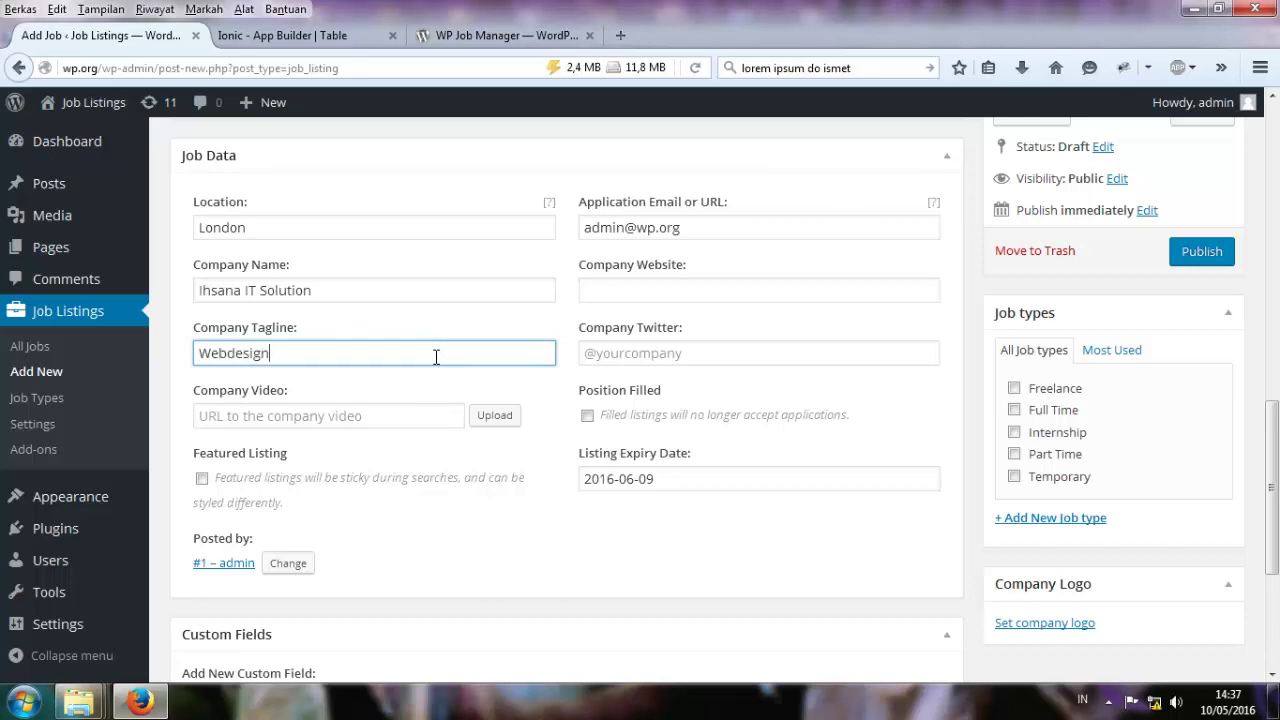
click(423, 414)
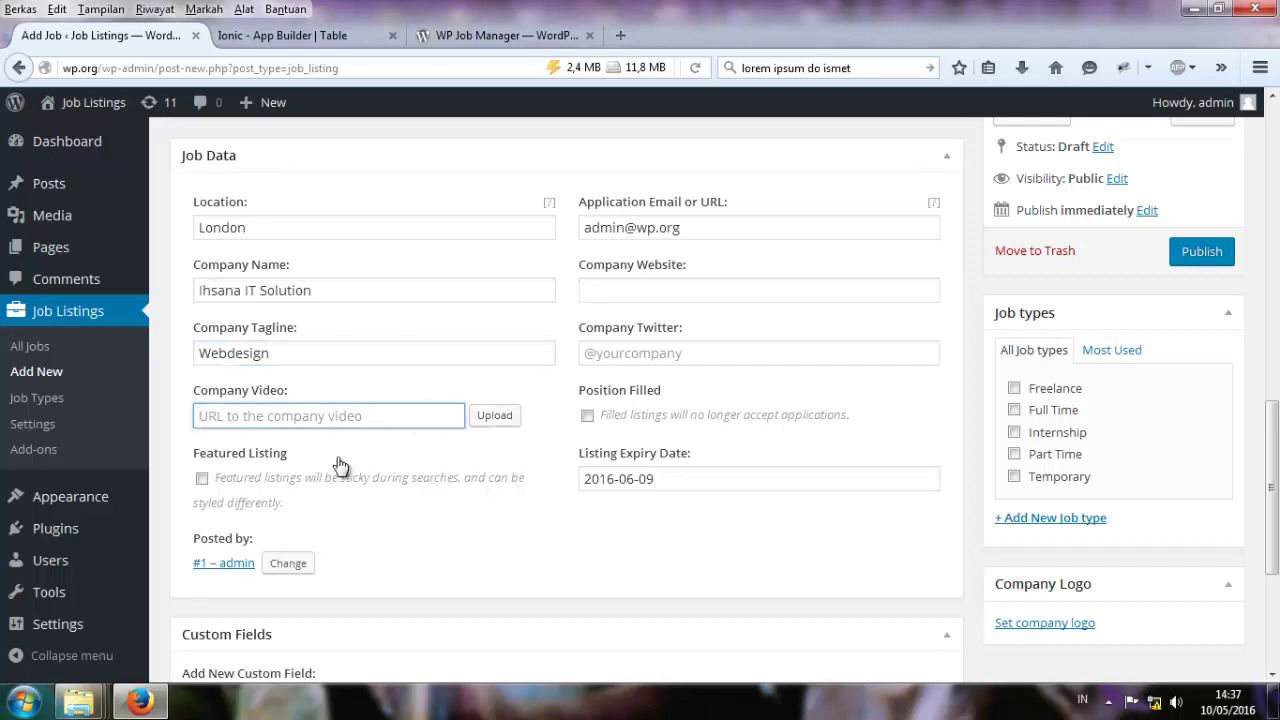
scroll(257, 506, down, 3)
click(201, 318)
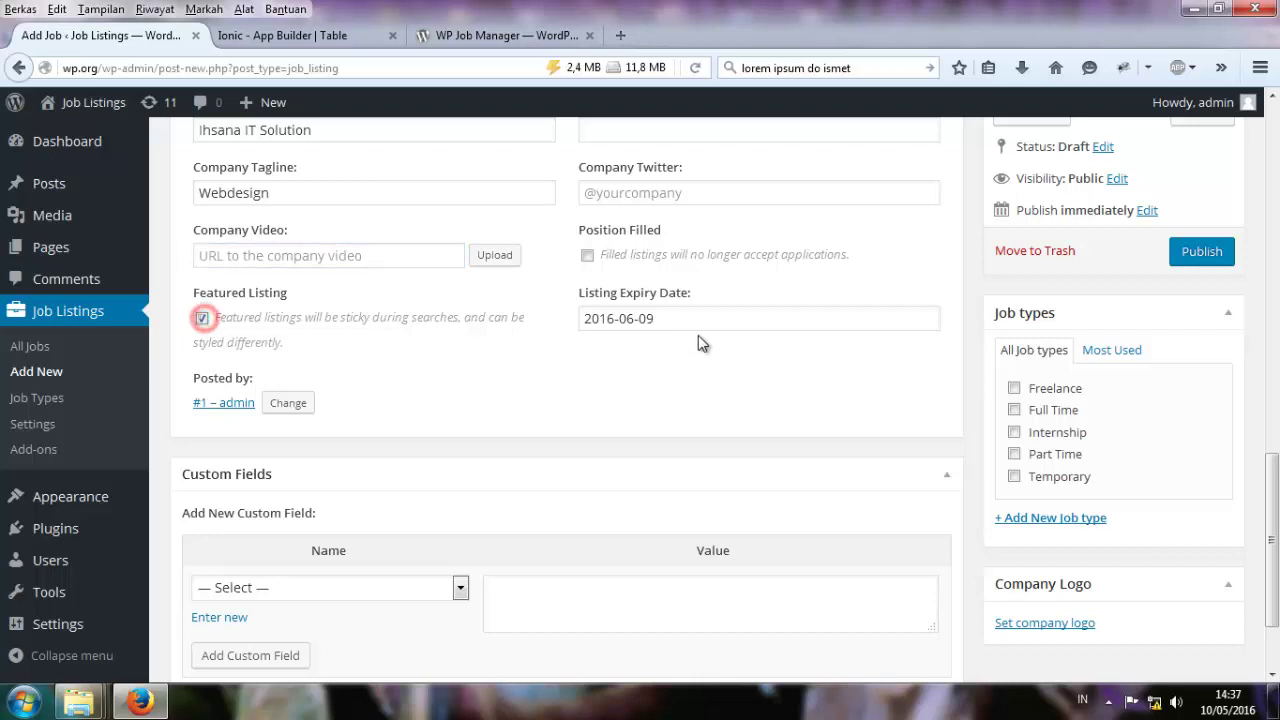
scroll(698, 335, up, 3)
click(619, 346)
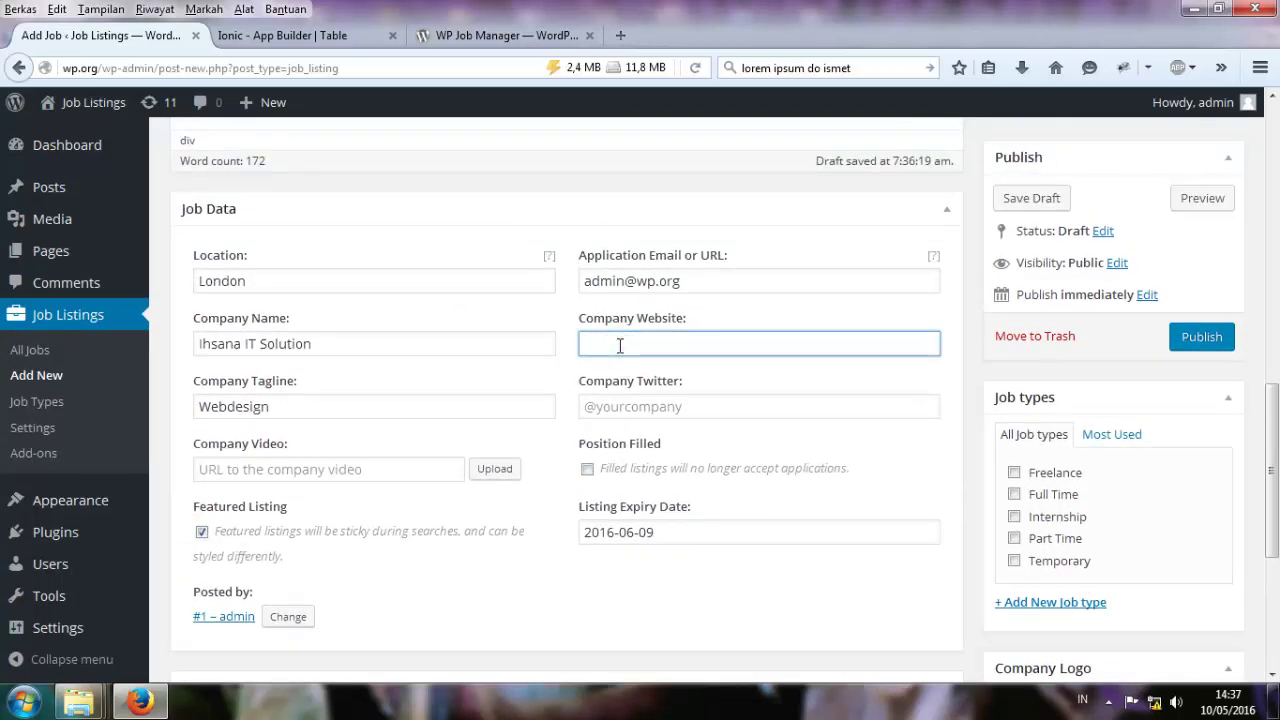
text(http://ihsana.com)
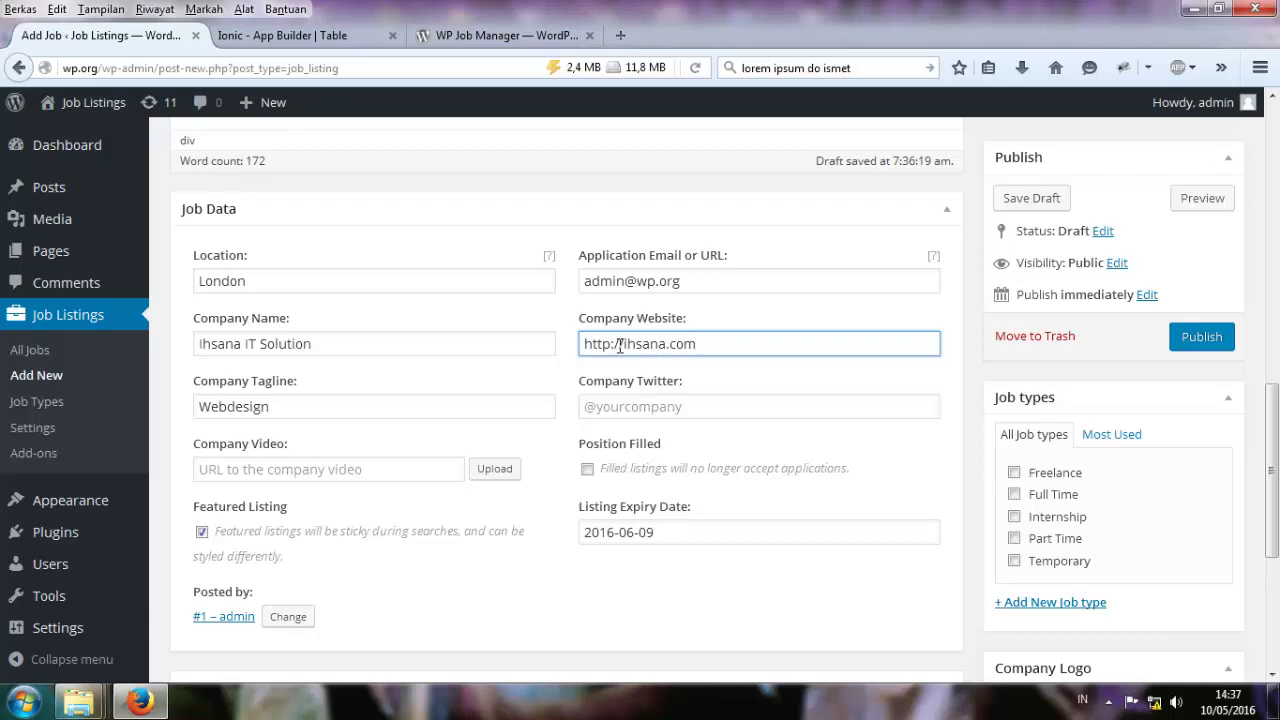
Add a custom field named rating with the value 5 to the job.
scroll(665, 376, down, 5)
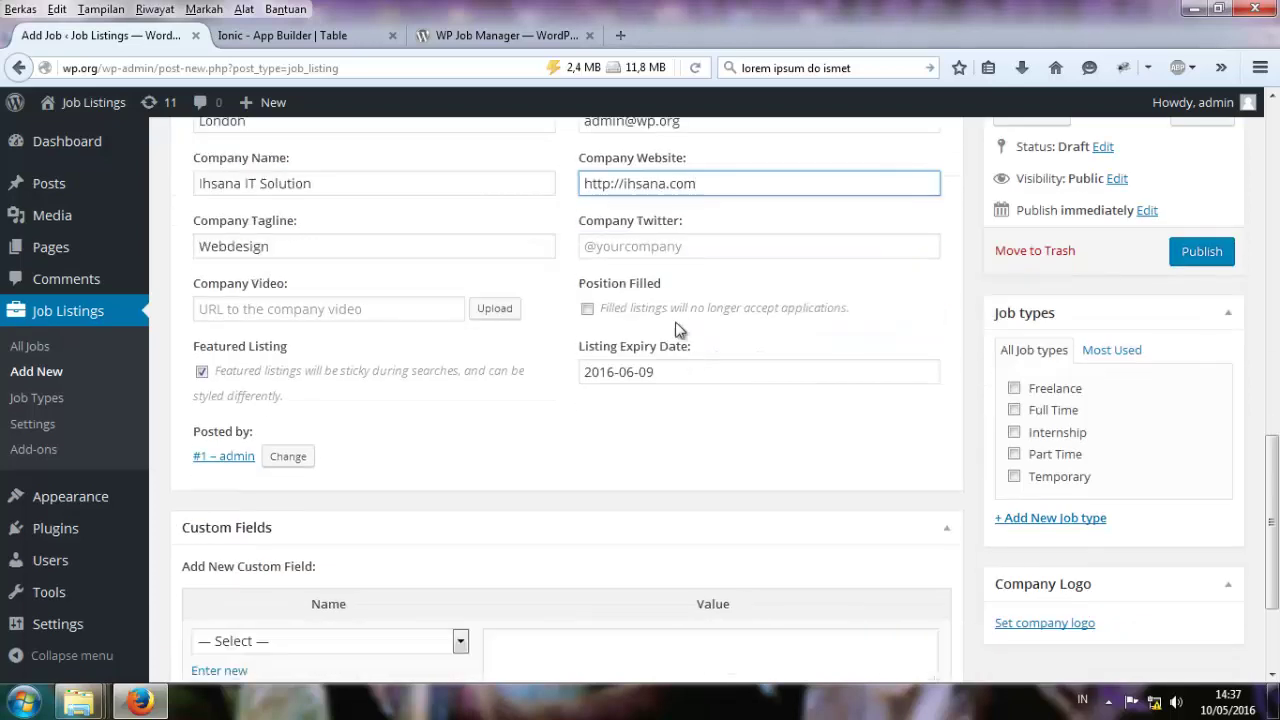
scroll(626, 408, up, 10)
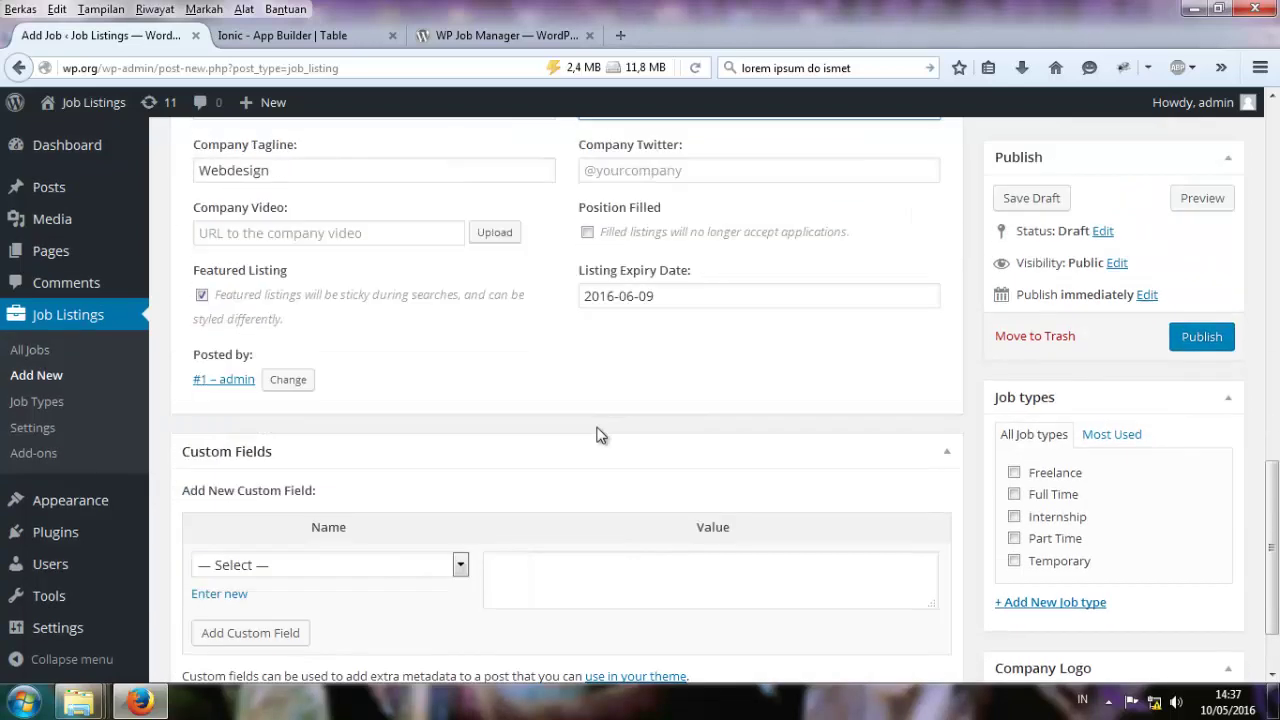
scroll(598, 427, down, 10)
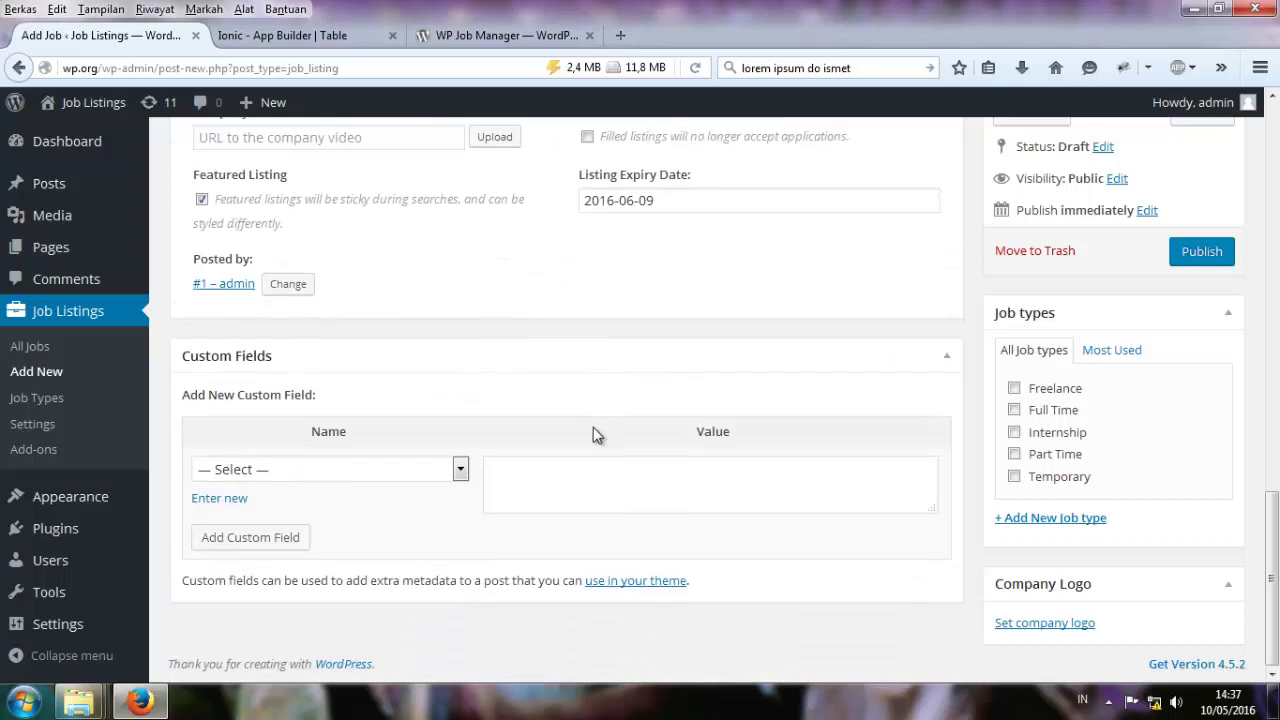
click(333, 469)
click(319, 509)
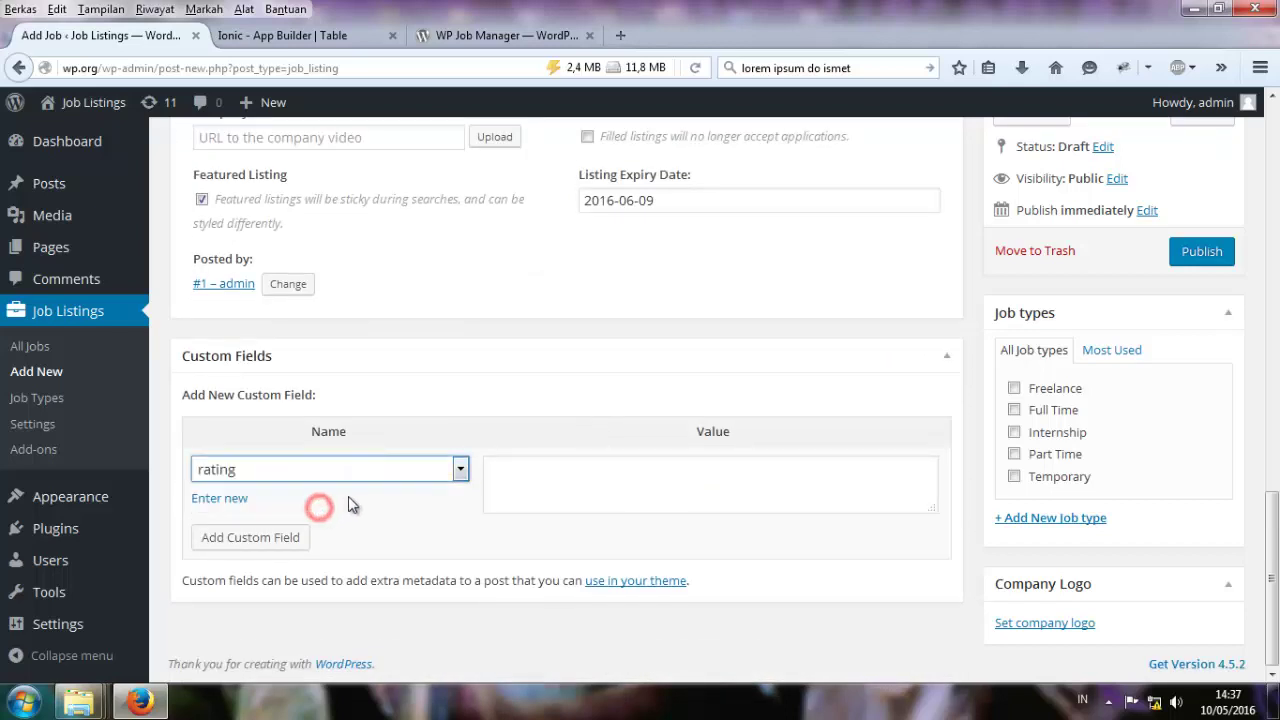
click(549, 485)
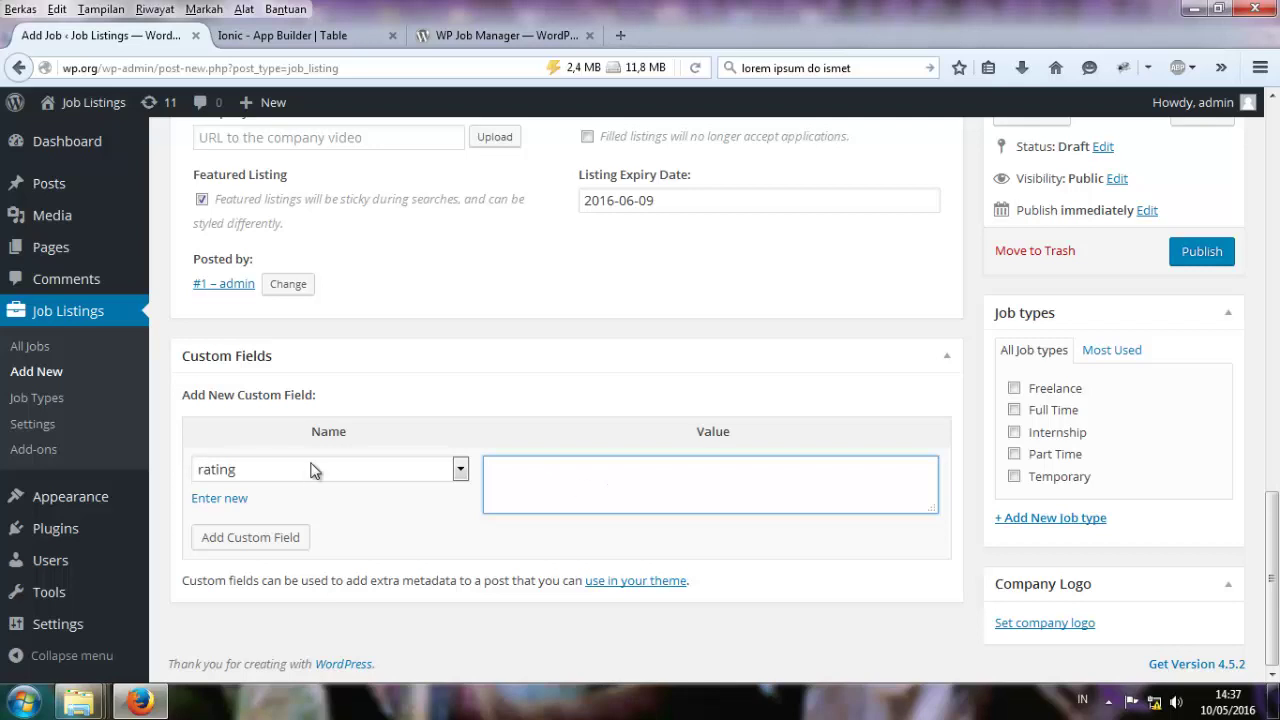
scroll(449, 434, up, 3)
scroll(586, 523, down, 3)
click(251, 536)
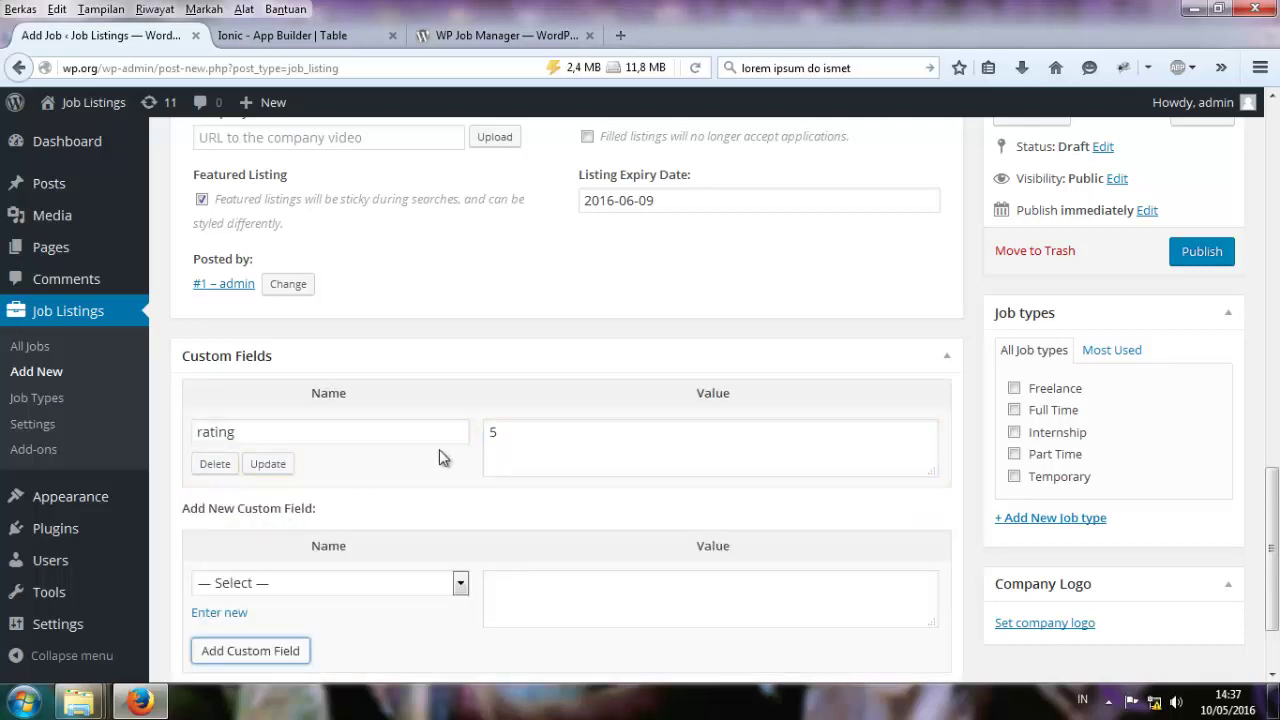
Assign the Freelance, Full Time, Internship, Part Time and Temporary job types and publish the job.
scroll(443, 451, up, 6)
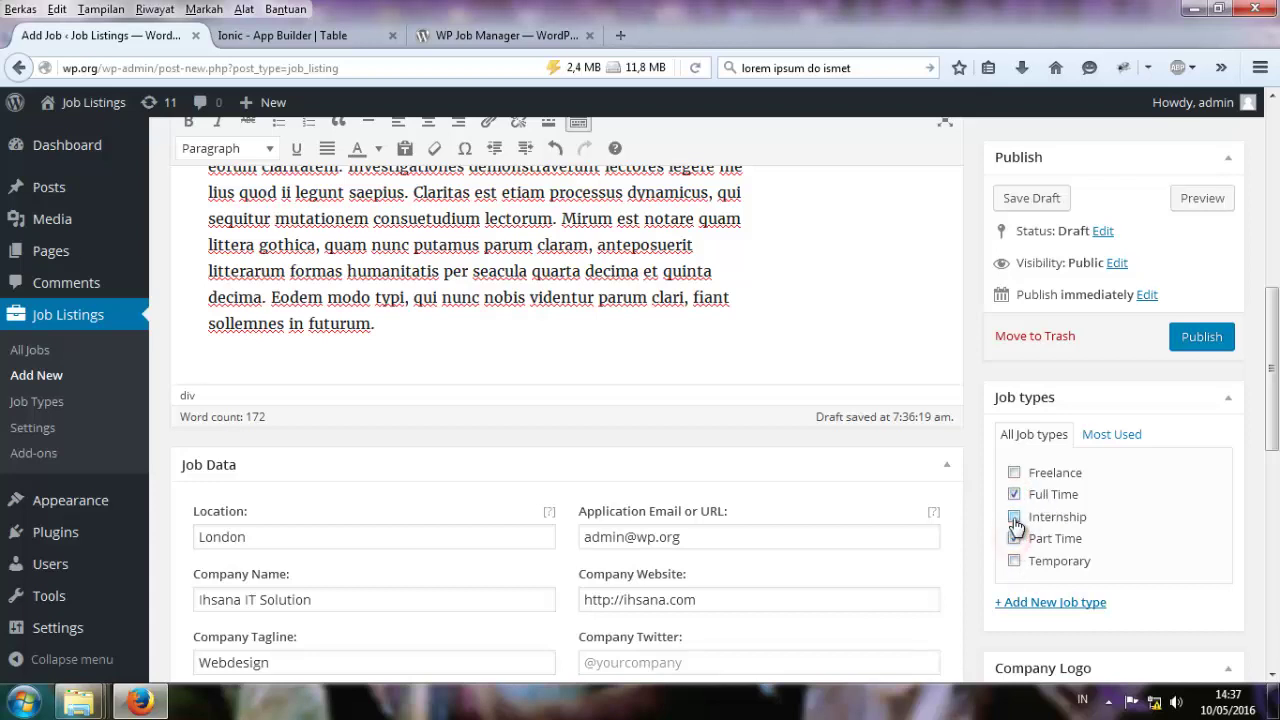
click(1018, 562)
click(1014, 473)
click(1205, 338)
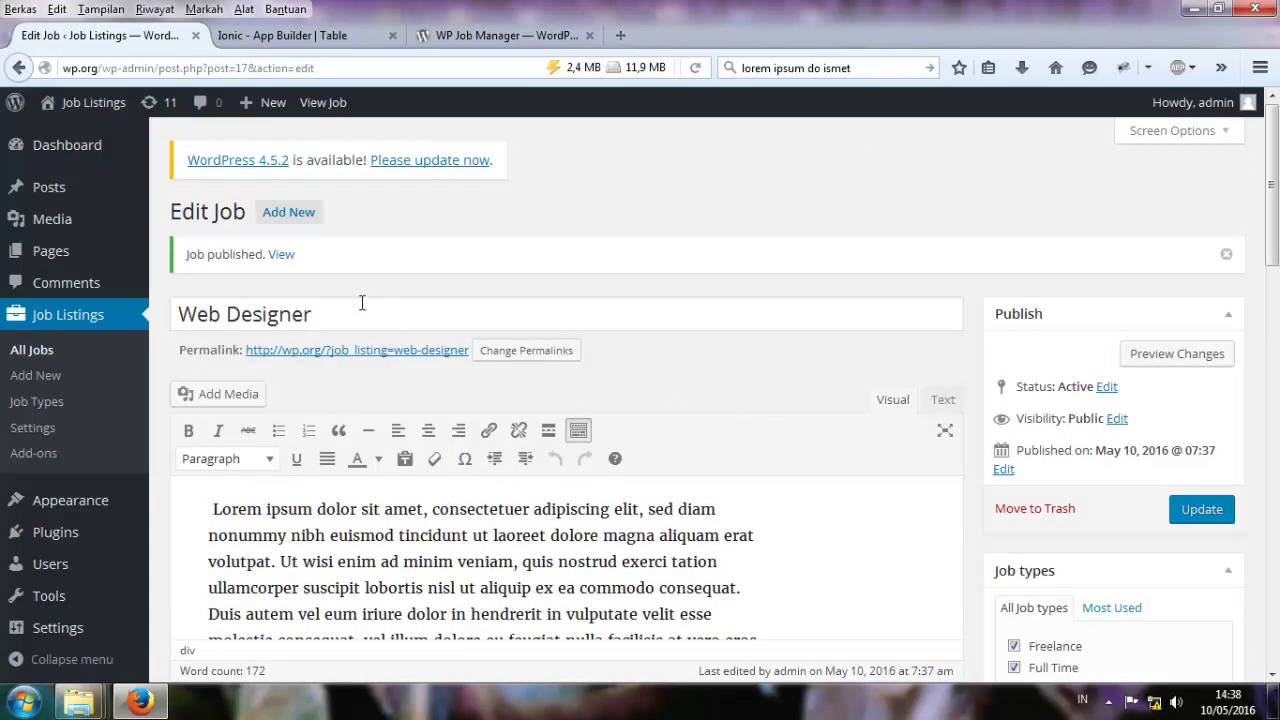
View the published Web Designer job page in a new browser tab, look through it, and close it.
right_click(285, 260)
click(323, 271)
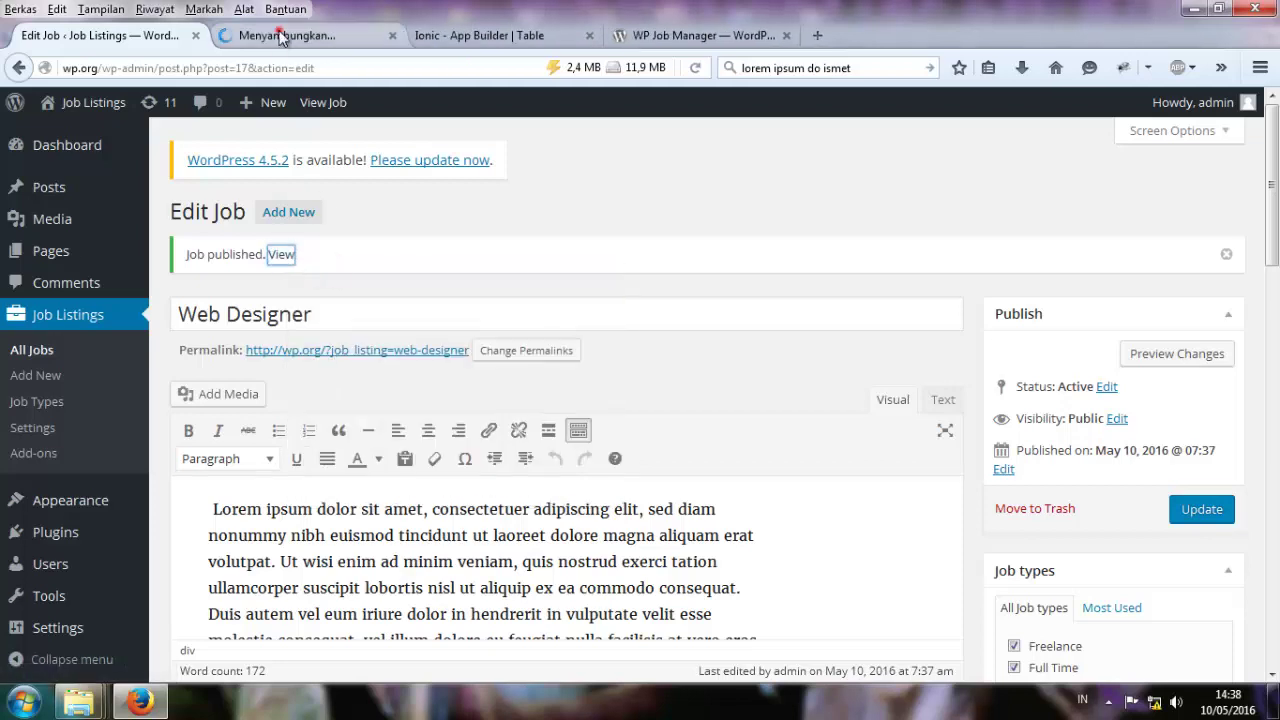
click(278, 30)
scroll(589, 397, down, 7)
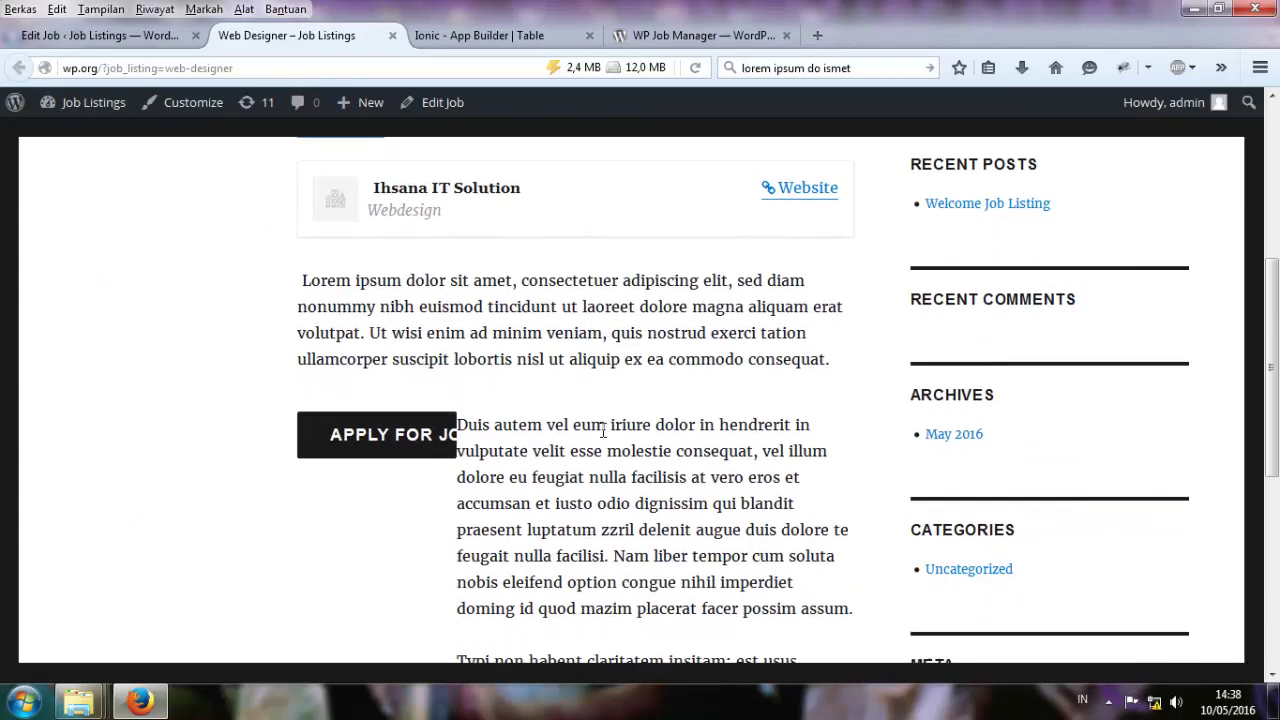
scroll(601, 437, down, 3)
scroll(602, 432, up, 7)
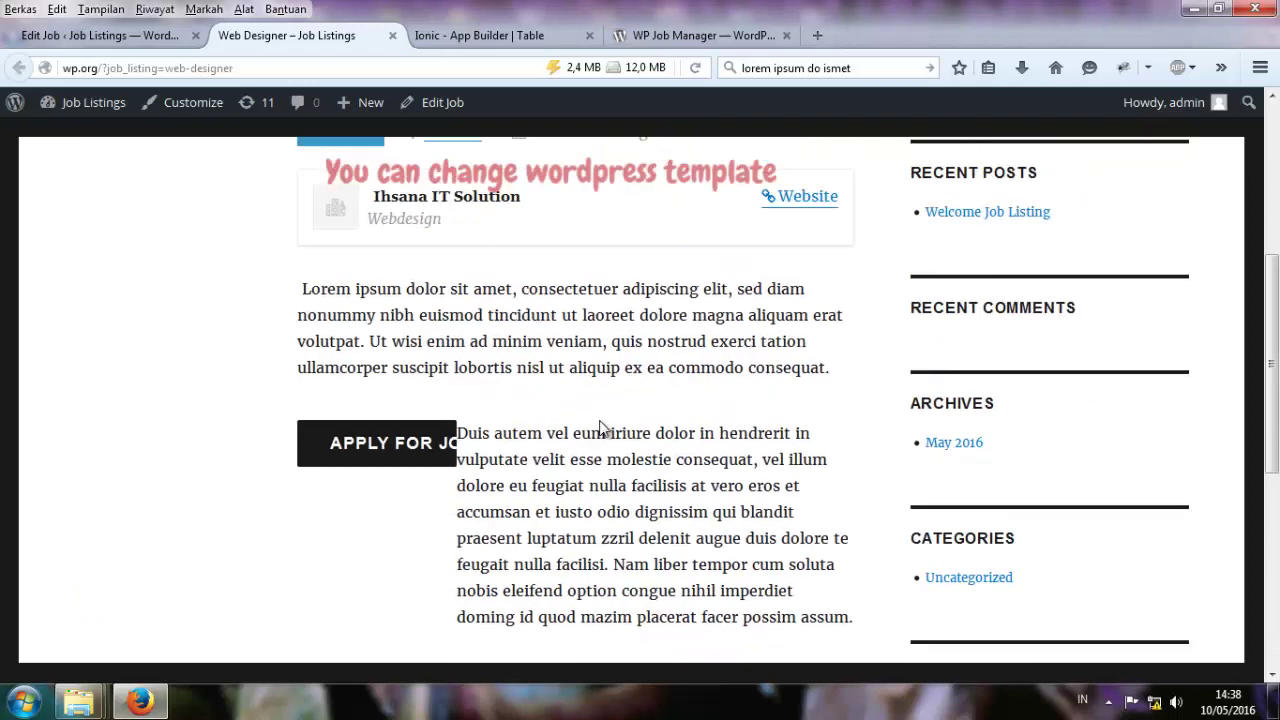
click(392, 35)
Set the company logo from an image in the media library and update the job.
scroll(631, 421, down, 15)
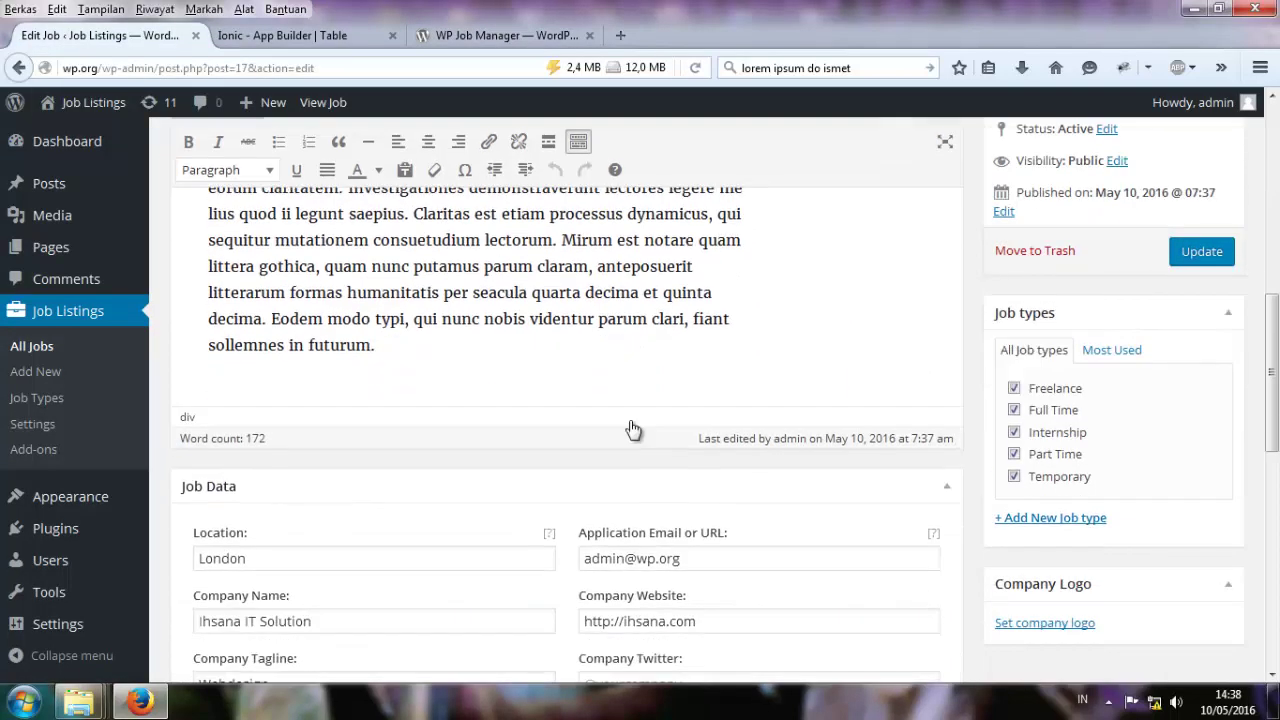
scroll(631, 421, down, 1)
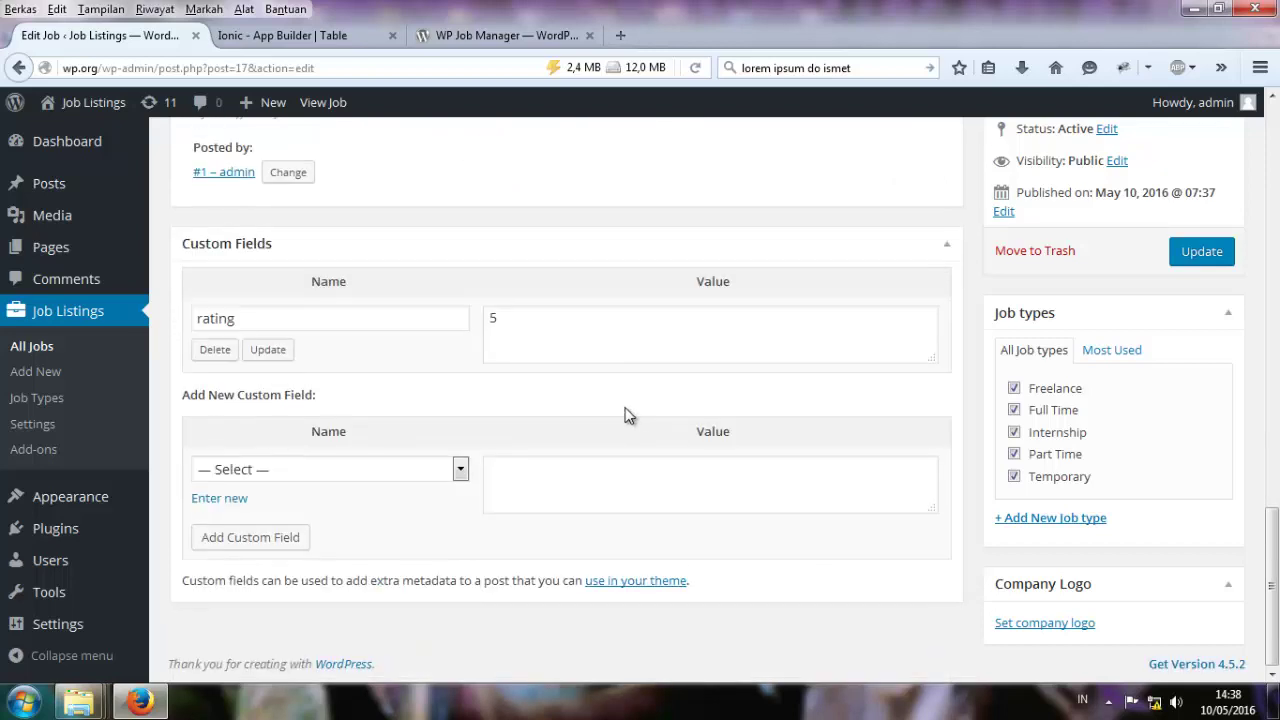
click(1045, 623)
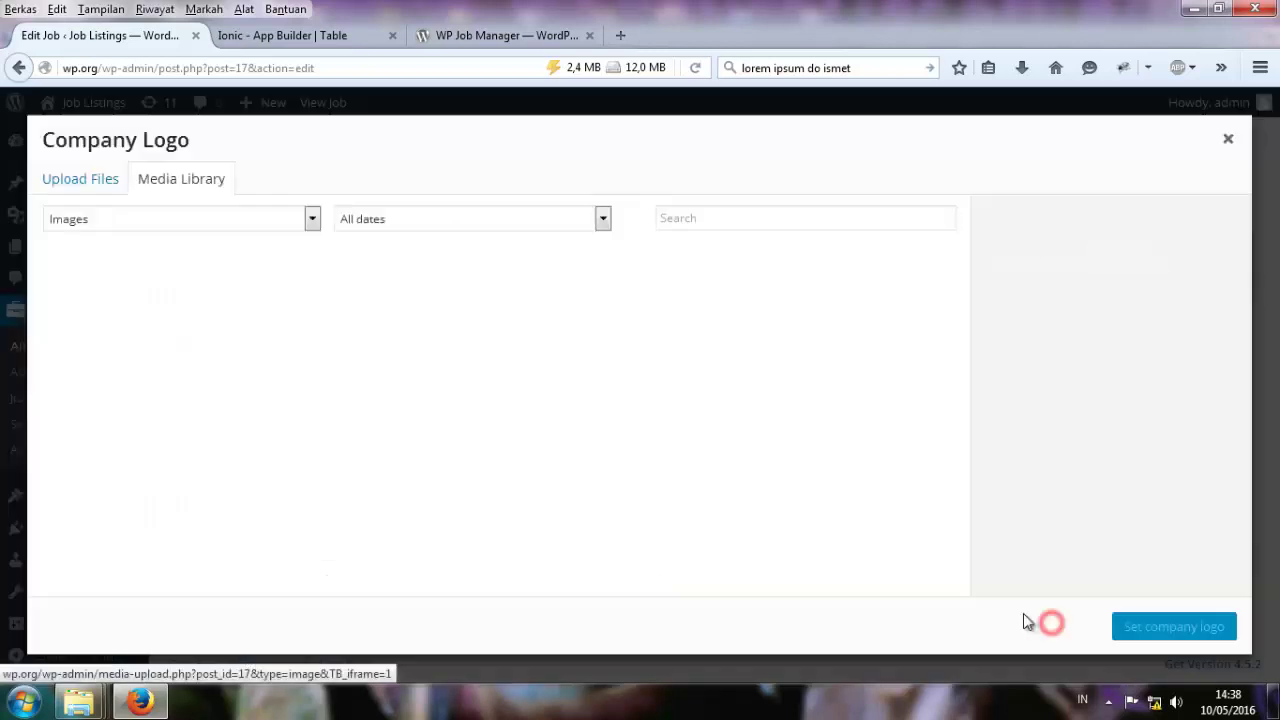
click(116, 320)
click(1157, 624)
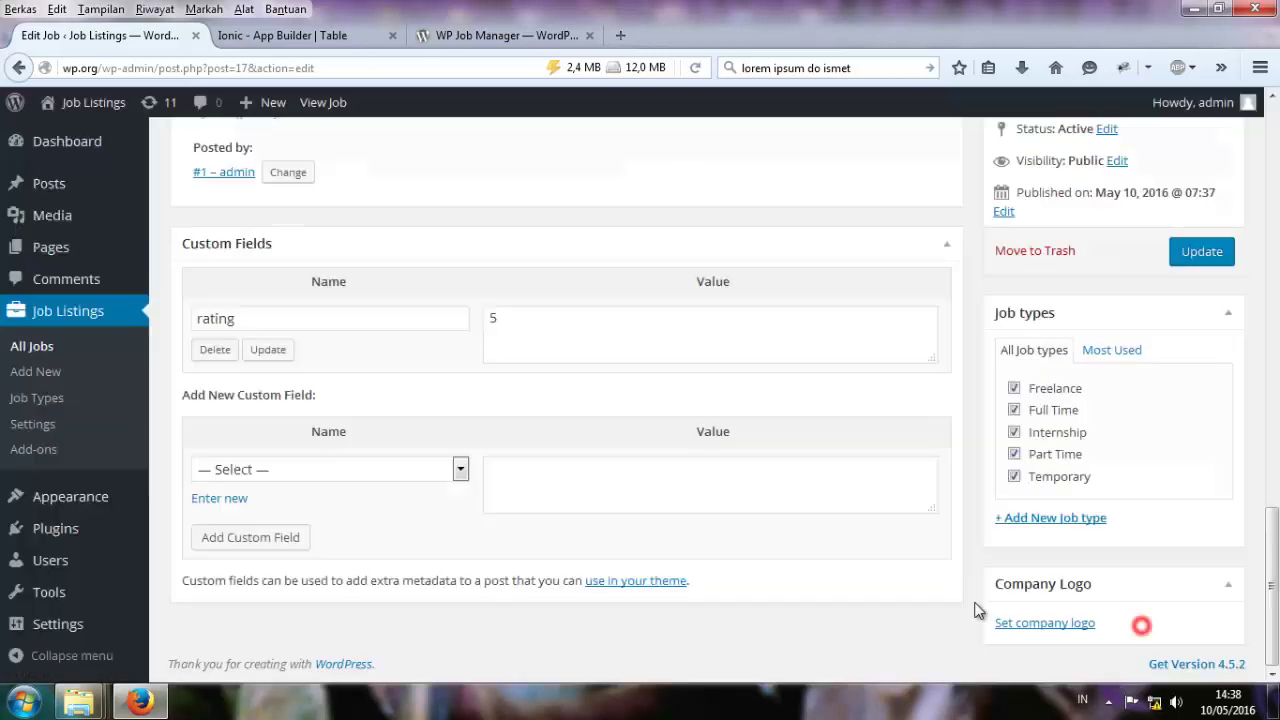
scroll(666, 466, up, 5)
scroll(828, 436, up, 2)
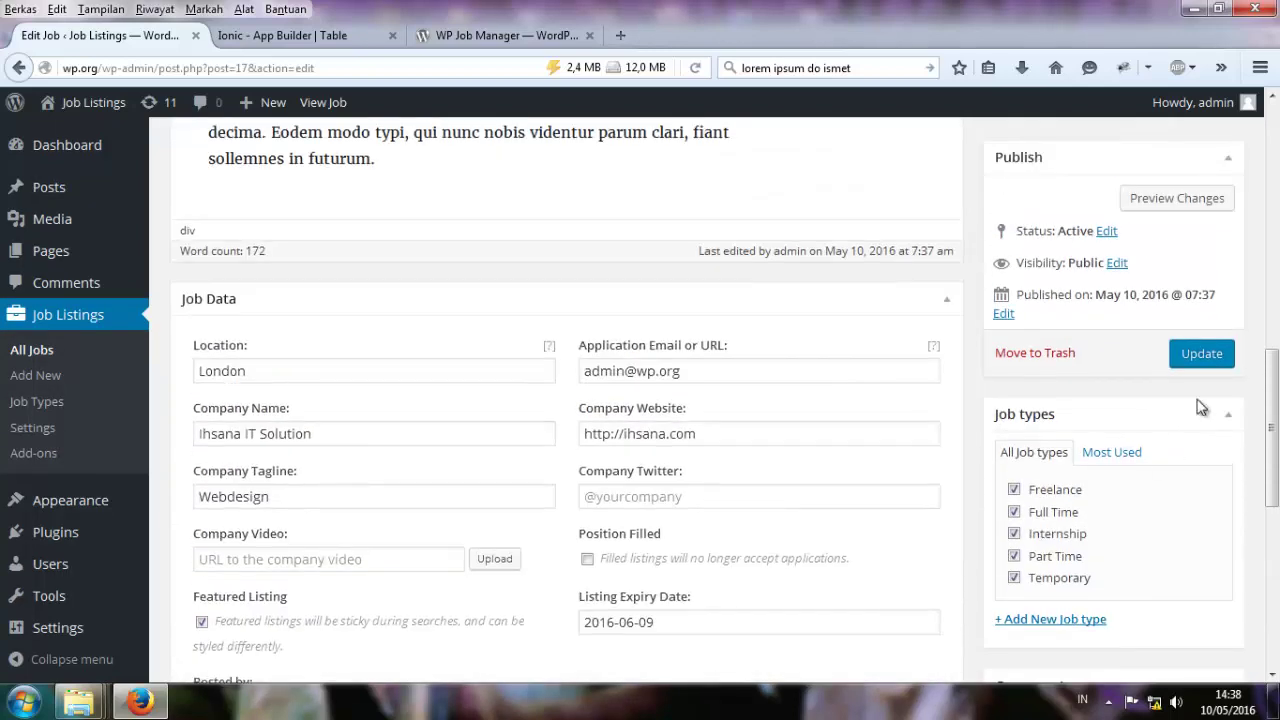
click(1205, 356)
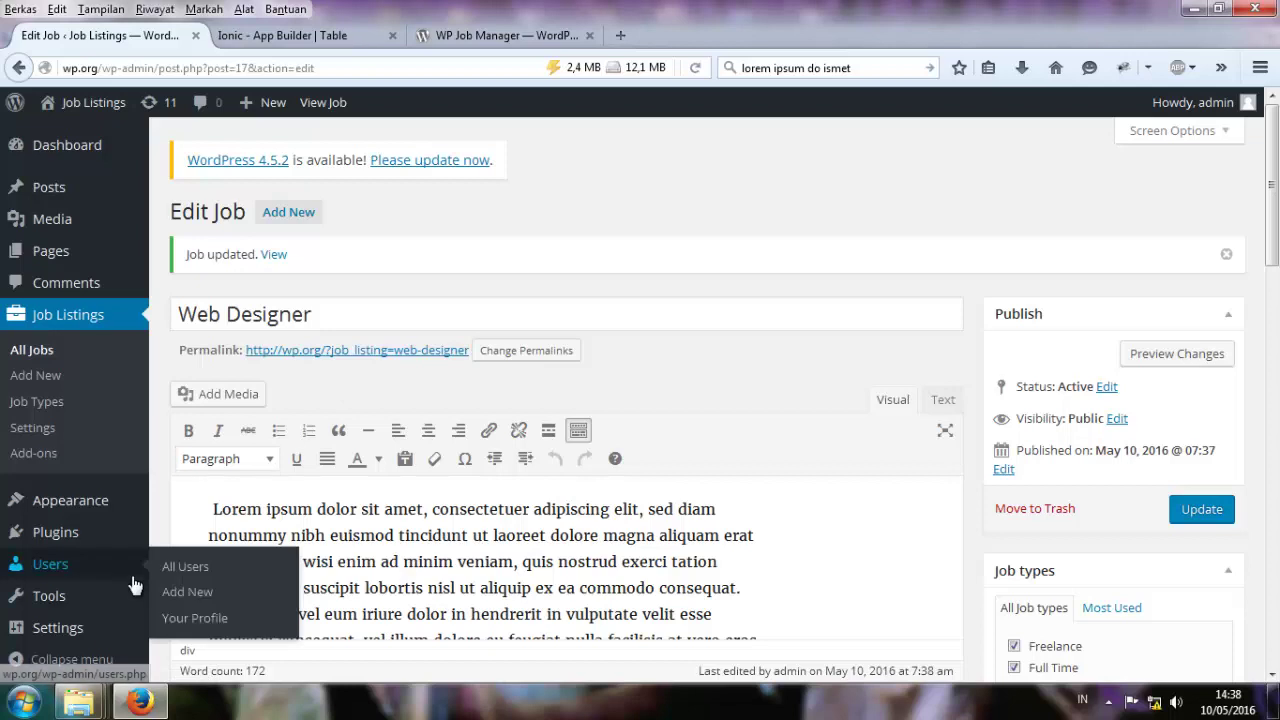
In the REST API Enabler settings, enable the Jobs, Navigation Menu Items and Revisions post types and save the changes.
mouse_move(60, 630)
click(198, 630)
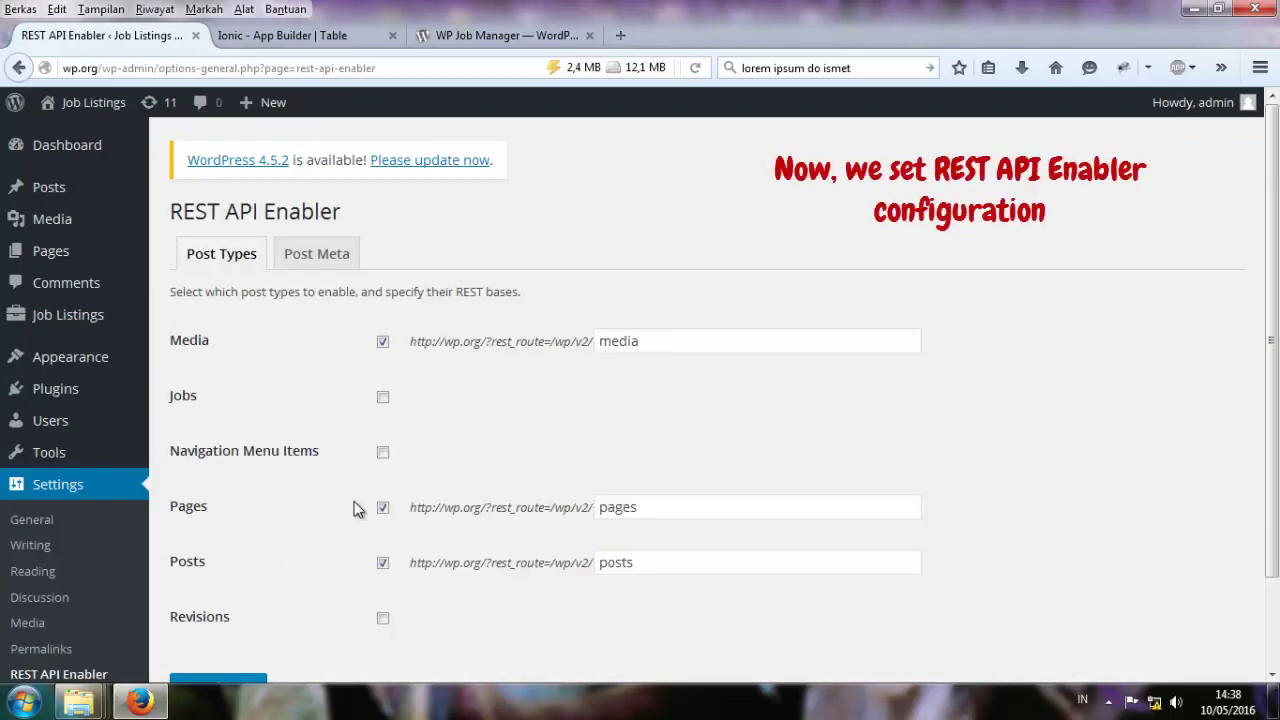
scroll(357, 509, down, 2)
click(382, 296)
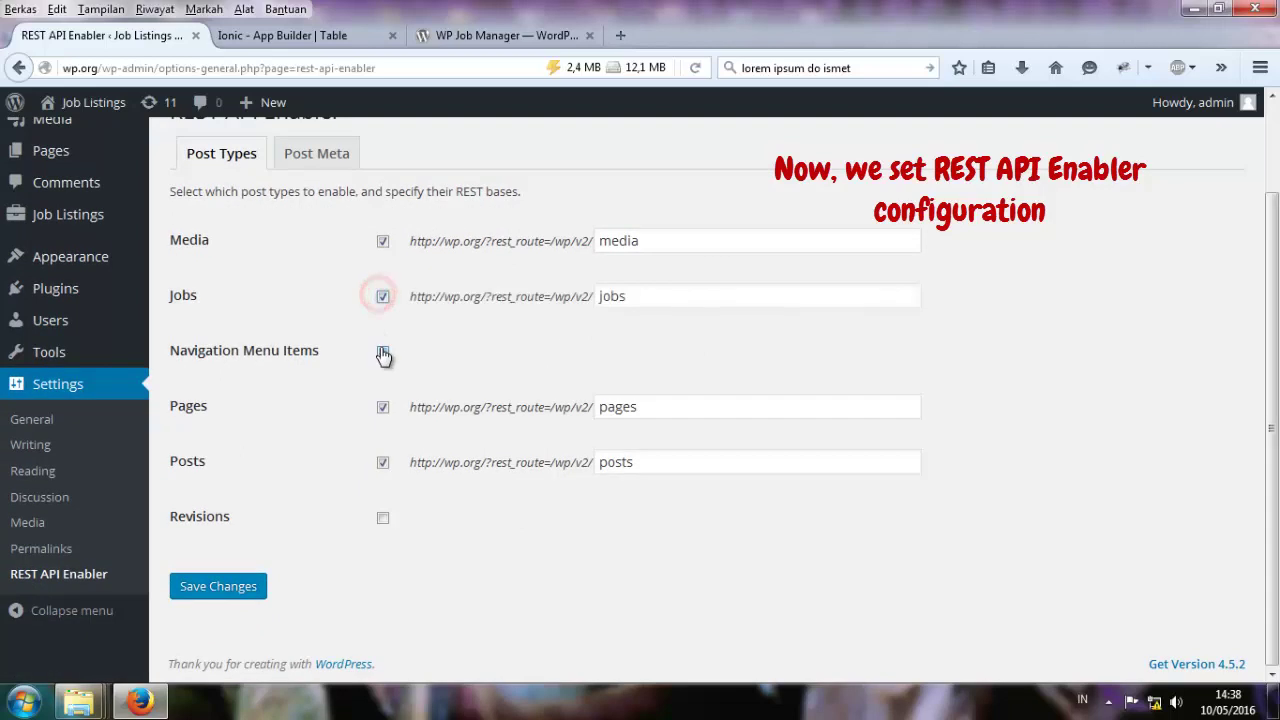
click(382, 351)
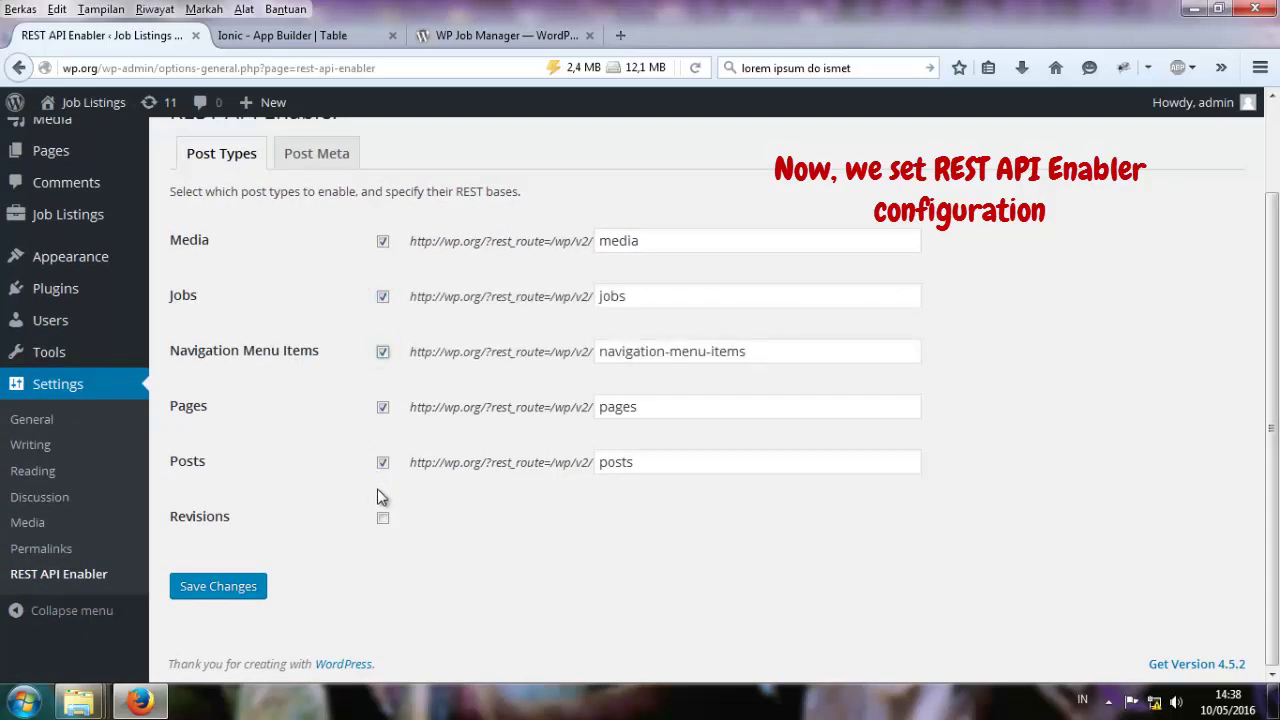
click(383, 519)
double_click(628, 295)
click(520, 320)
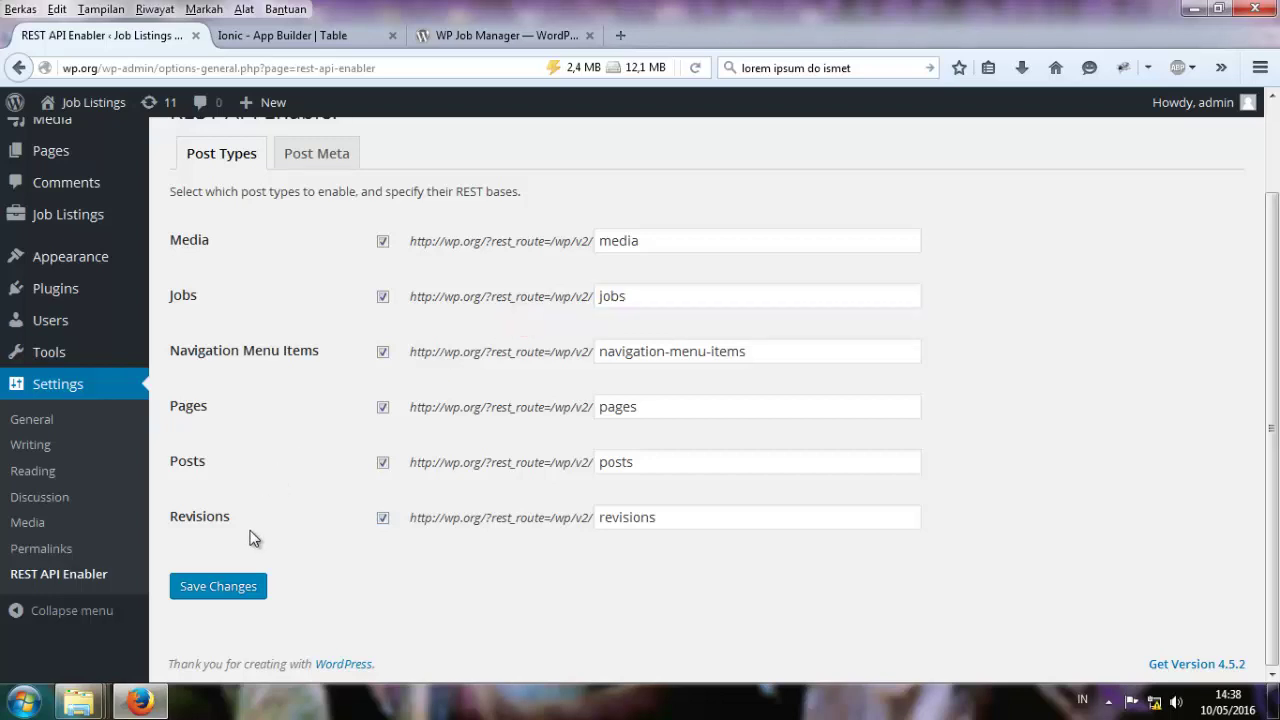
click(212, 588)
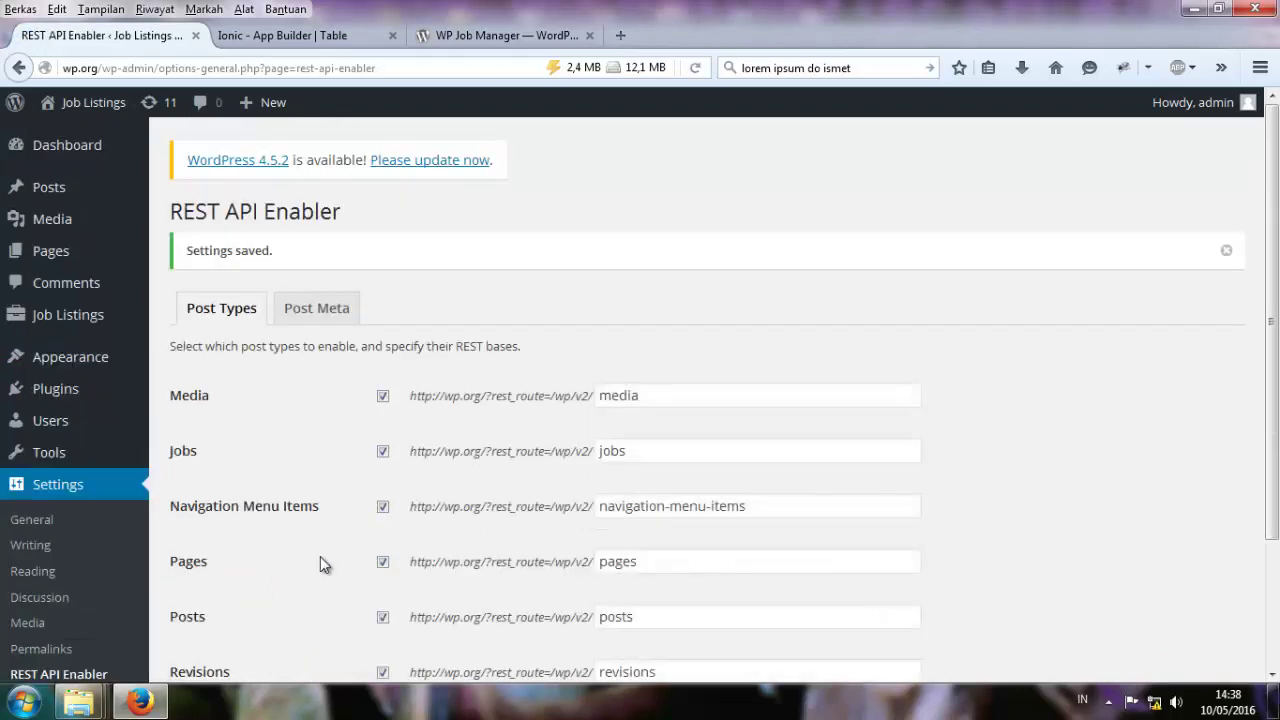
Include the rating post meta in the REST API response and save the changes.
scroll(330, 560, down, 5)
scroll(335, 300, up, 2)
click(320, 182)
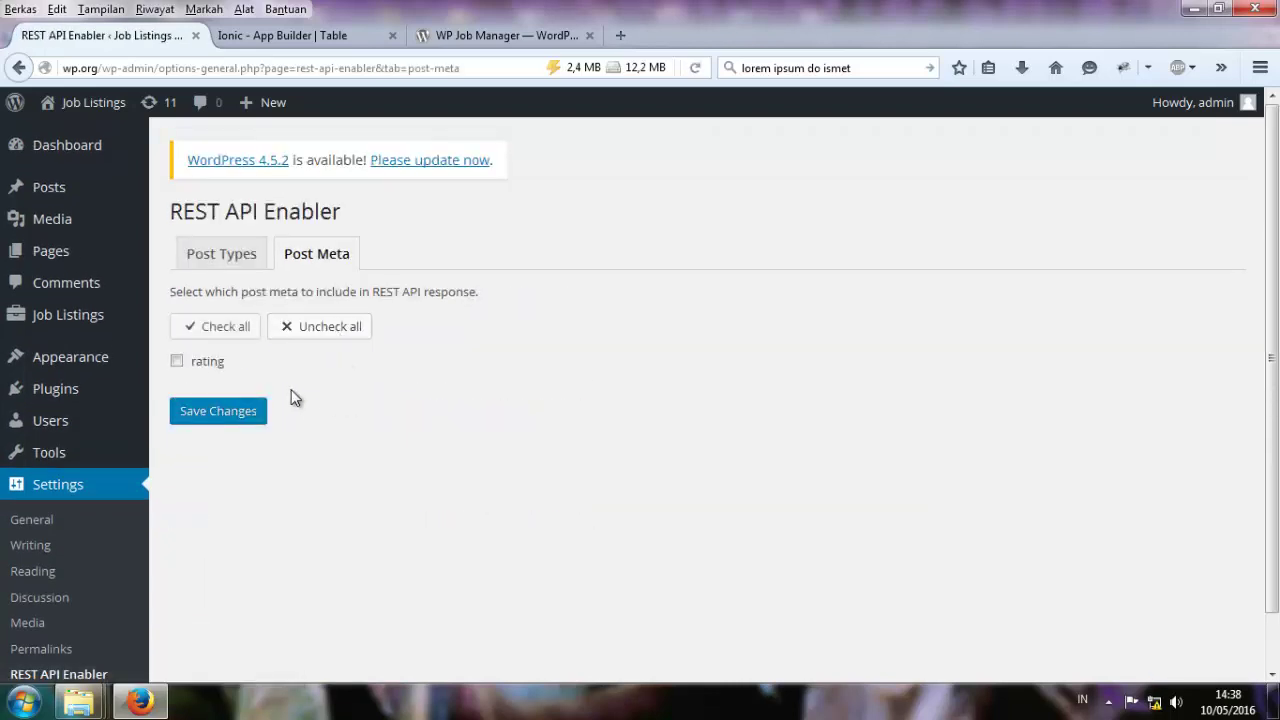
click(222, 414)
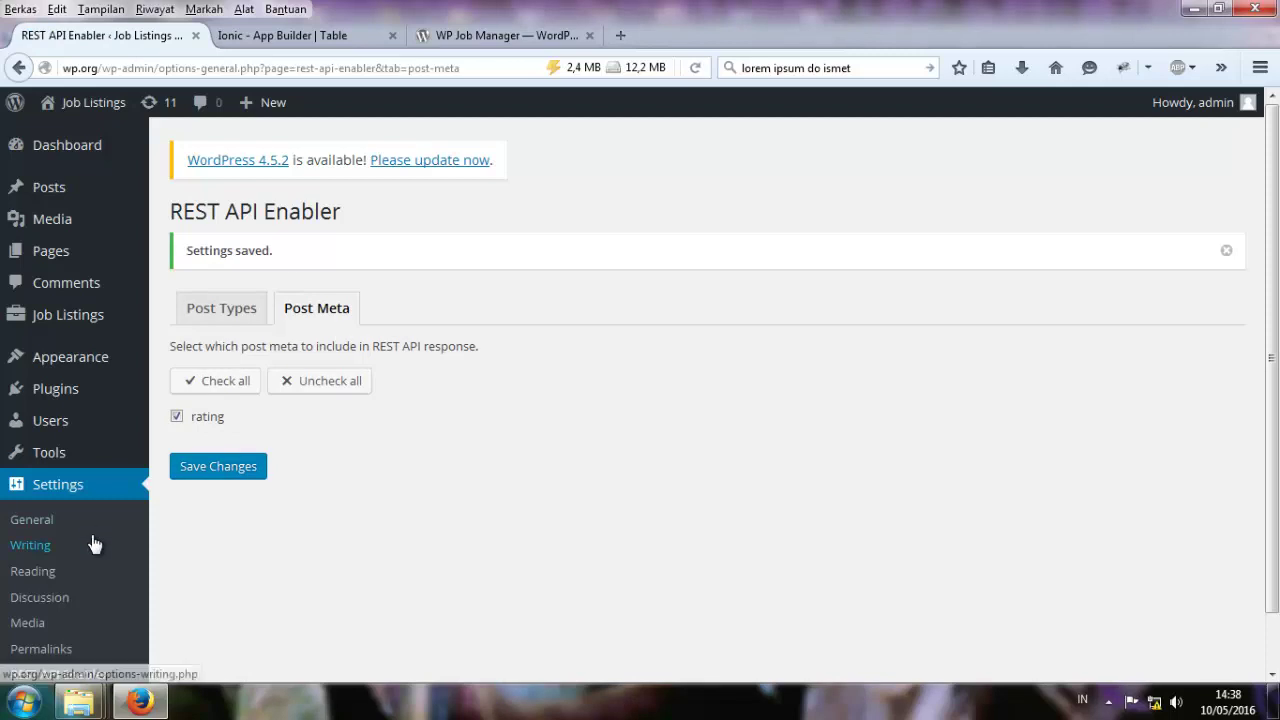
scroll(128, 543, down, 1)
scroll(293, 484, up, 1)
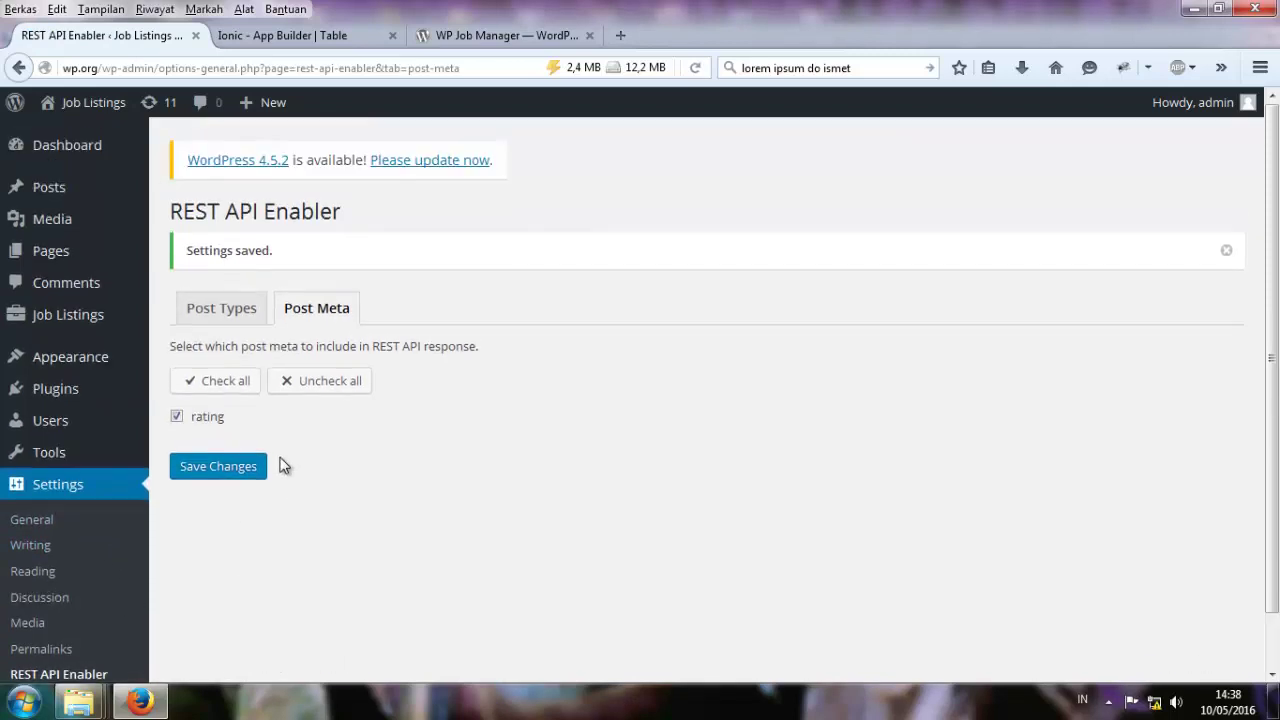
Open the Jobs REST endpoint wp.org/?rest_route=/wp/v2/jobs in a new browser tab and examine its JSON output.
click(213, 303)
scroll(420, 485, down, 2)
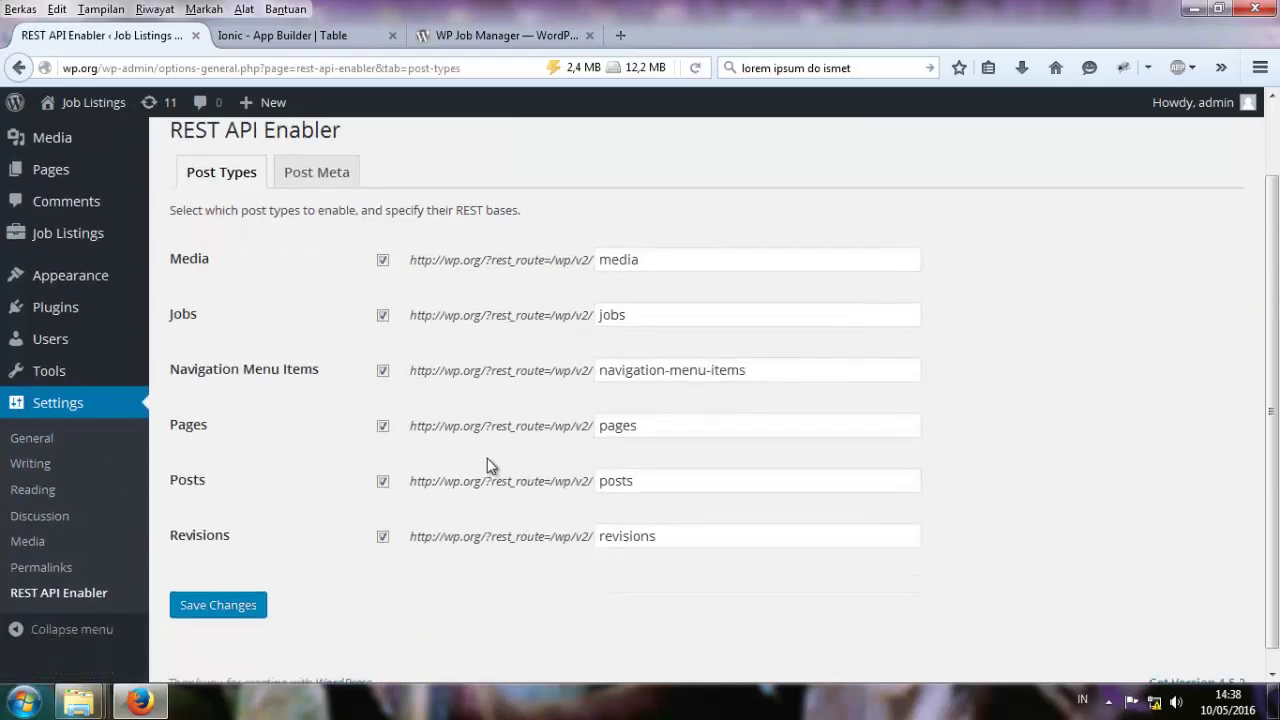
drag(415, 303, 596, 302)
right_click(532, 301)
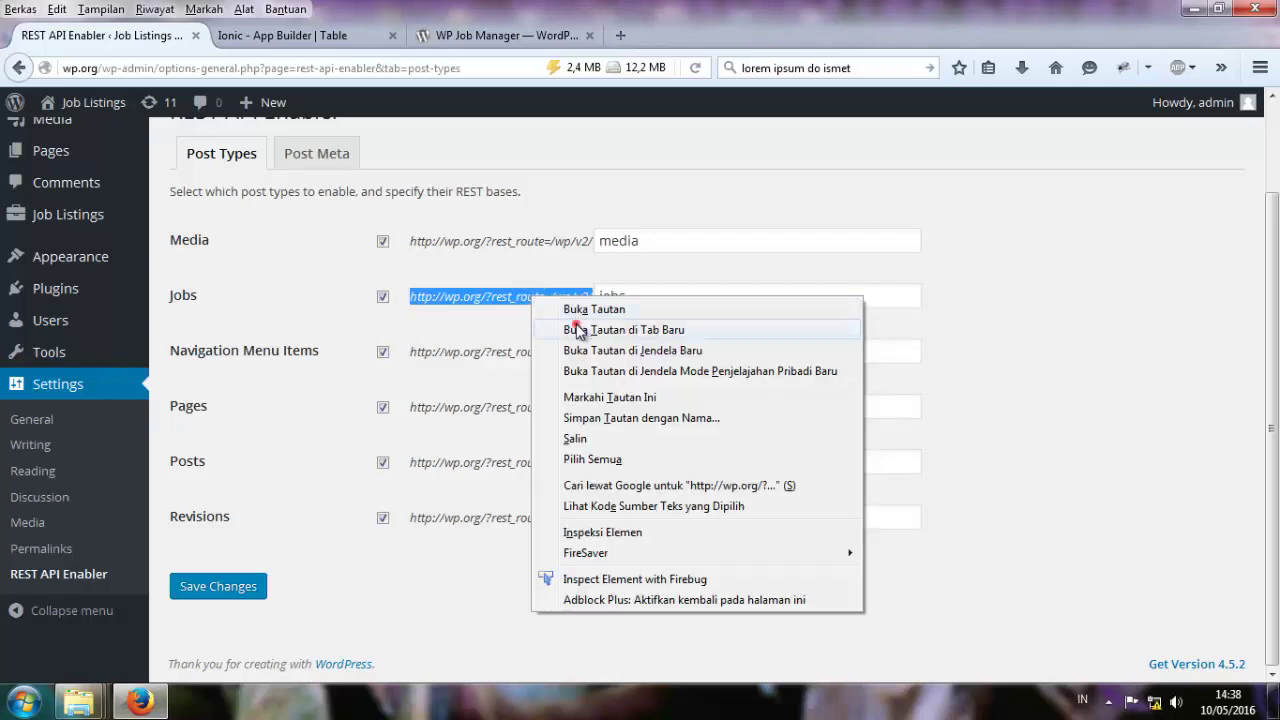
click(577, 330)
click(306, 36)
click(247, 68)
click(251, 67)
text(jobs)
key(Return)
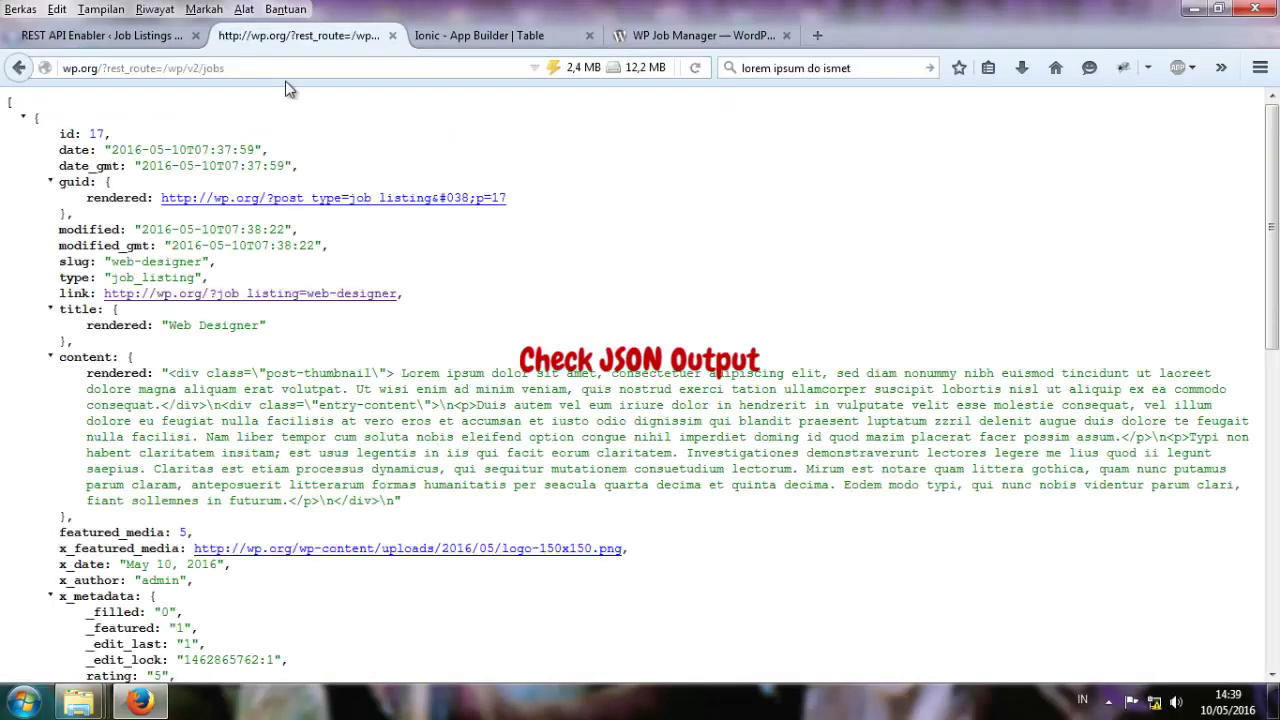
scroll(291, 437, down, 8)
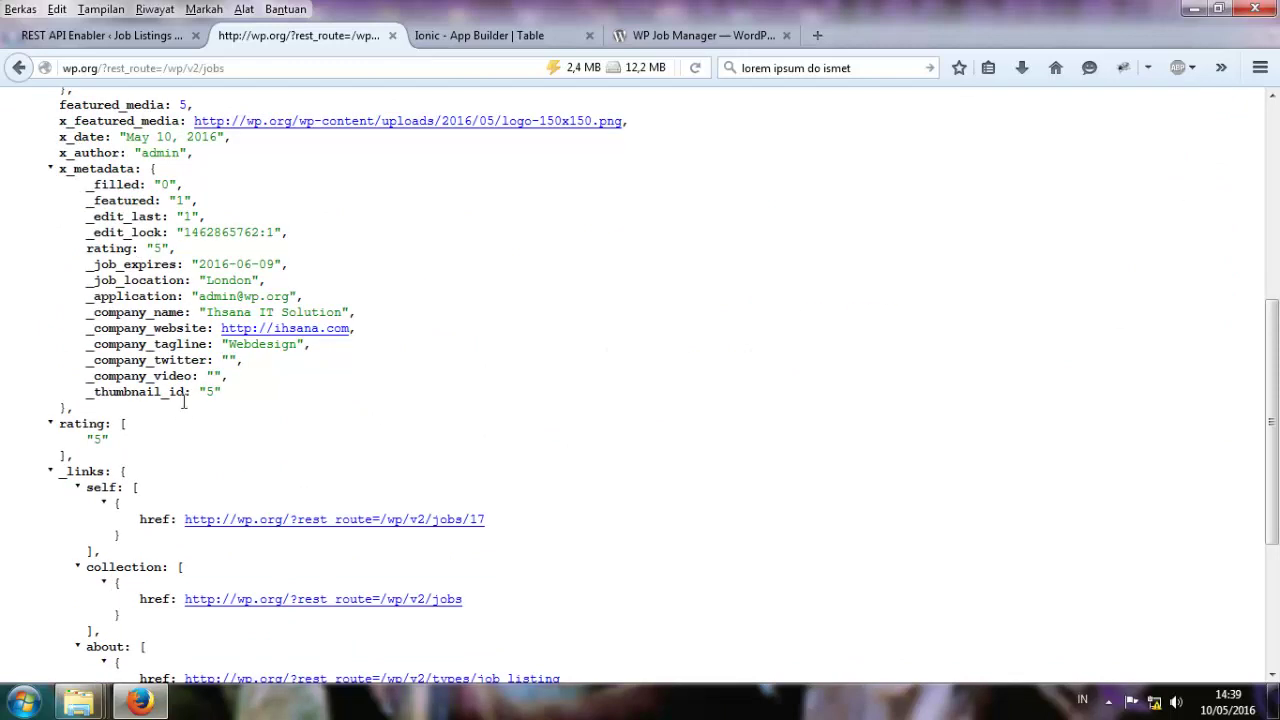
scroll(166, 295, up, 2)
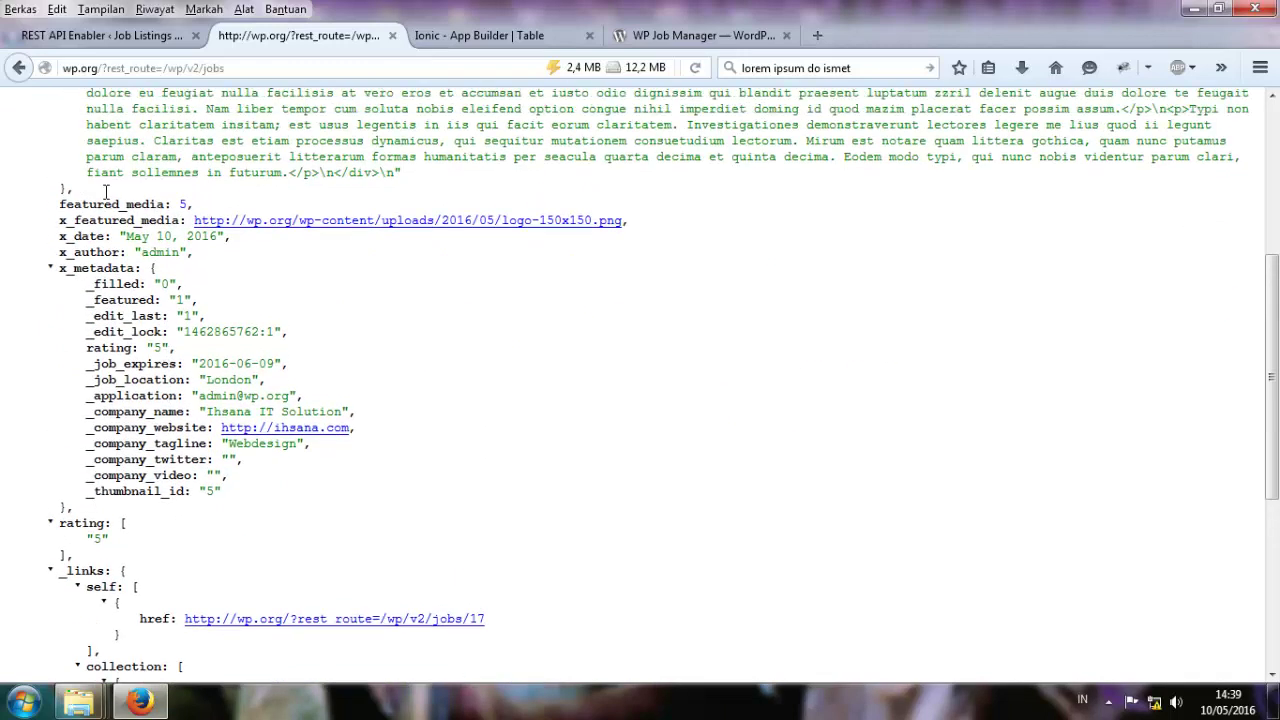
Switch to the Ionic App Builder, close the WP Job Manager page, and start a new table from the WordPress - Job Listing preset.
click(105, 35)
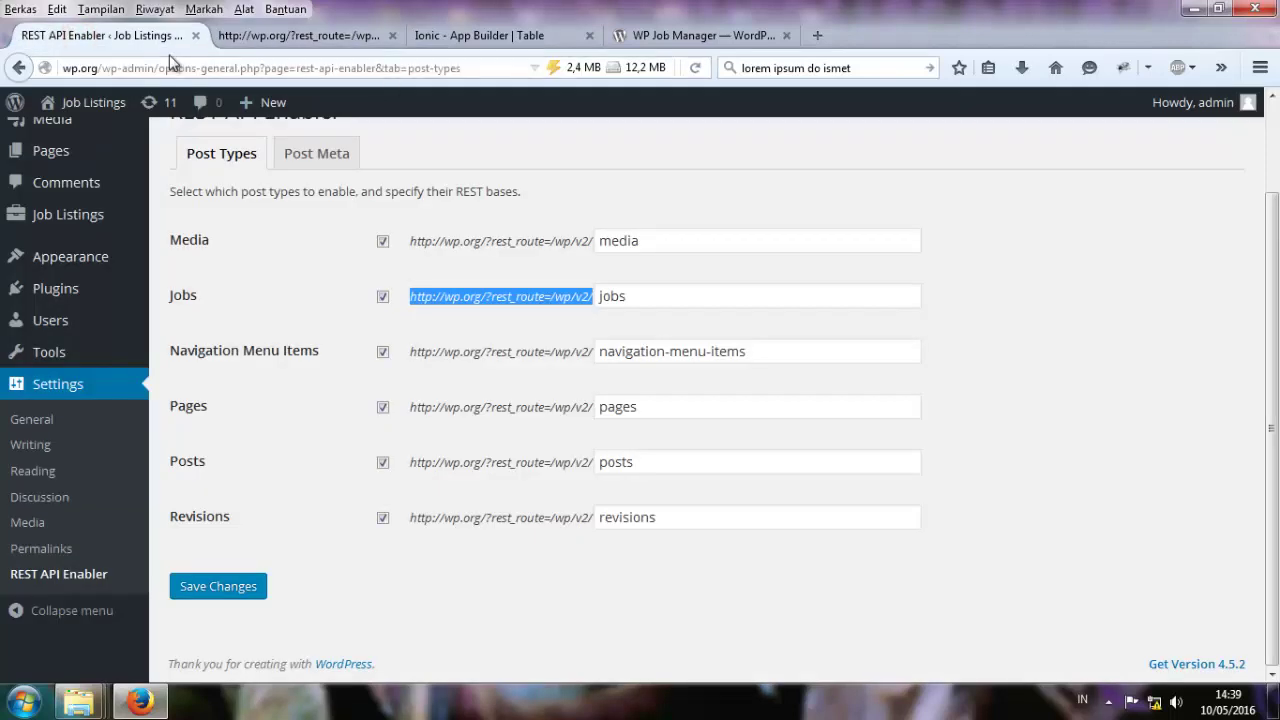
click(290, 35)
click(455, 33)
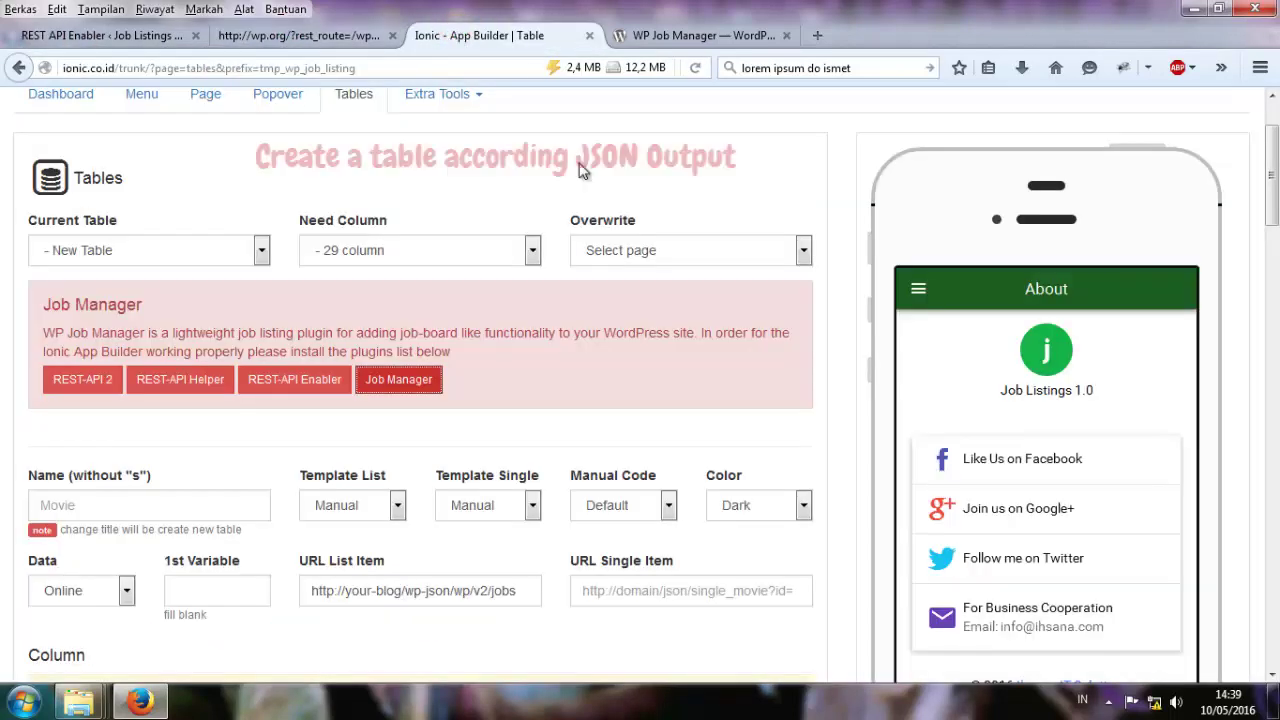
click(695, 37)
click(786, 35)
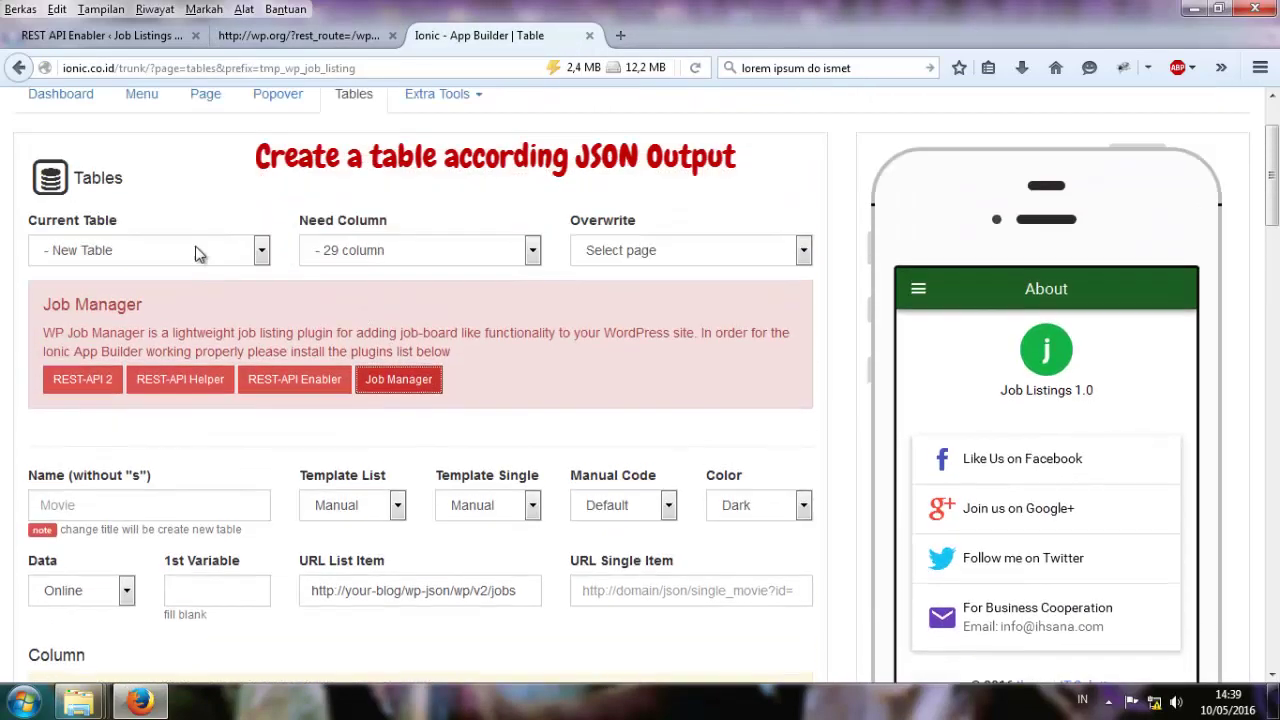
click(194, 250)
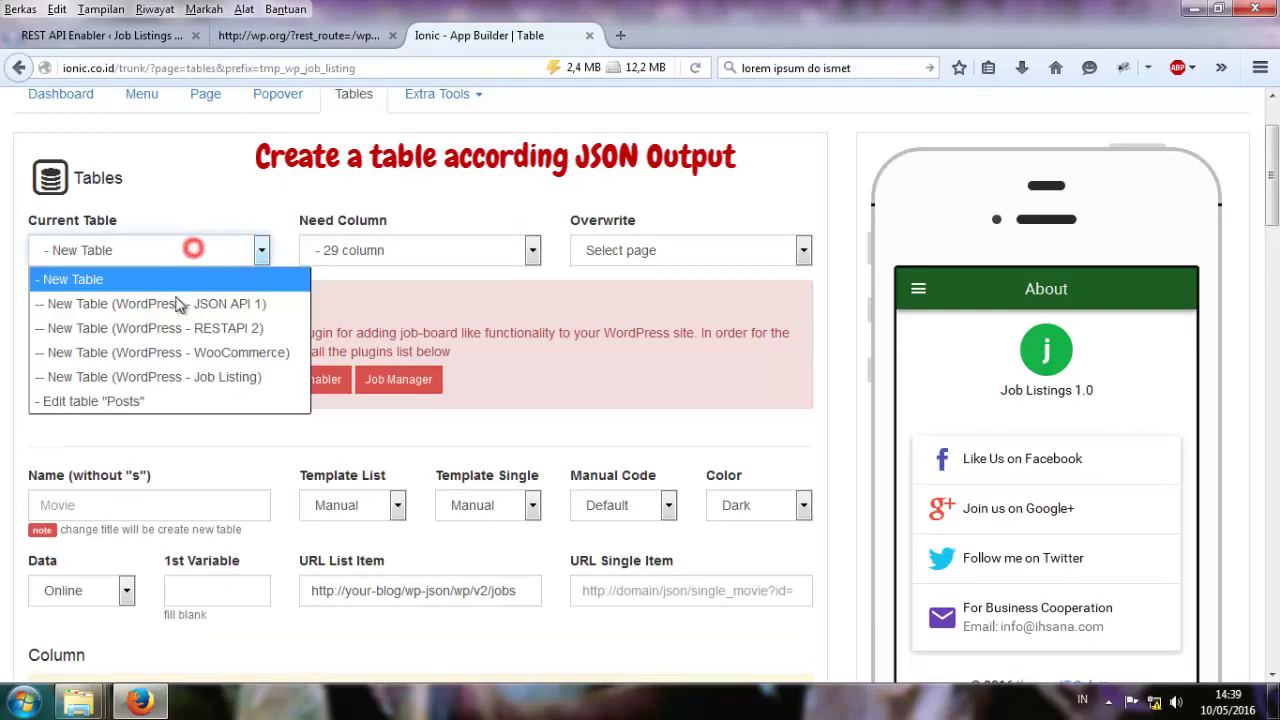
click(180, 376)
Review the preset columns of the new table and name the table Jobs.
scroll(337, 451, down, 3)
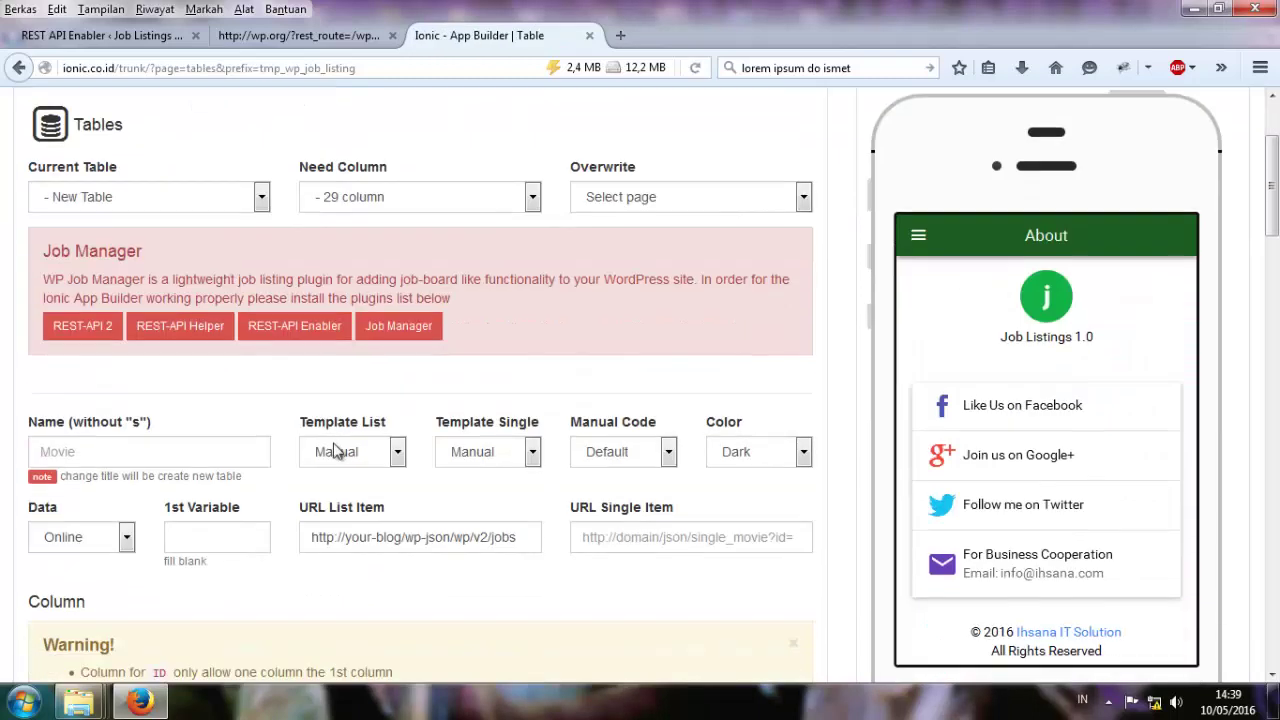
scroll(337, 451, down, 10)
scroll(333, 432, down, 12)
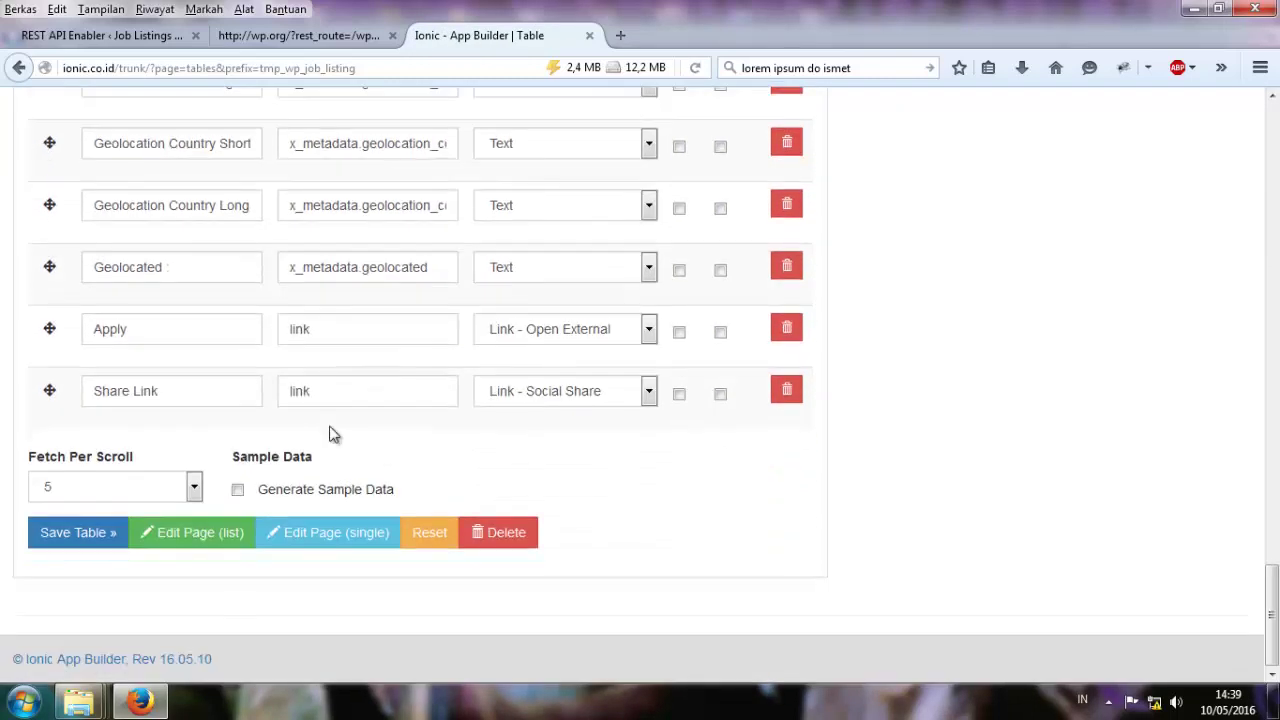
scroll(709, 420, up, 12)
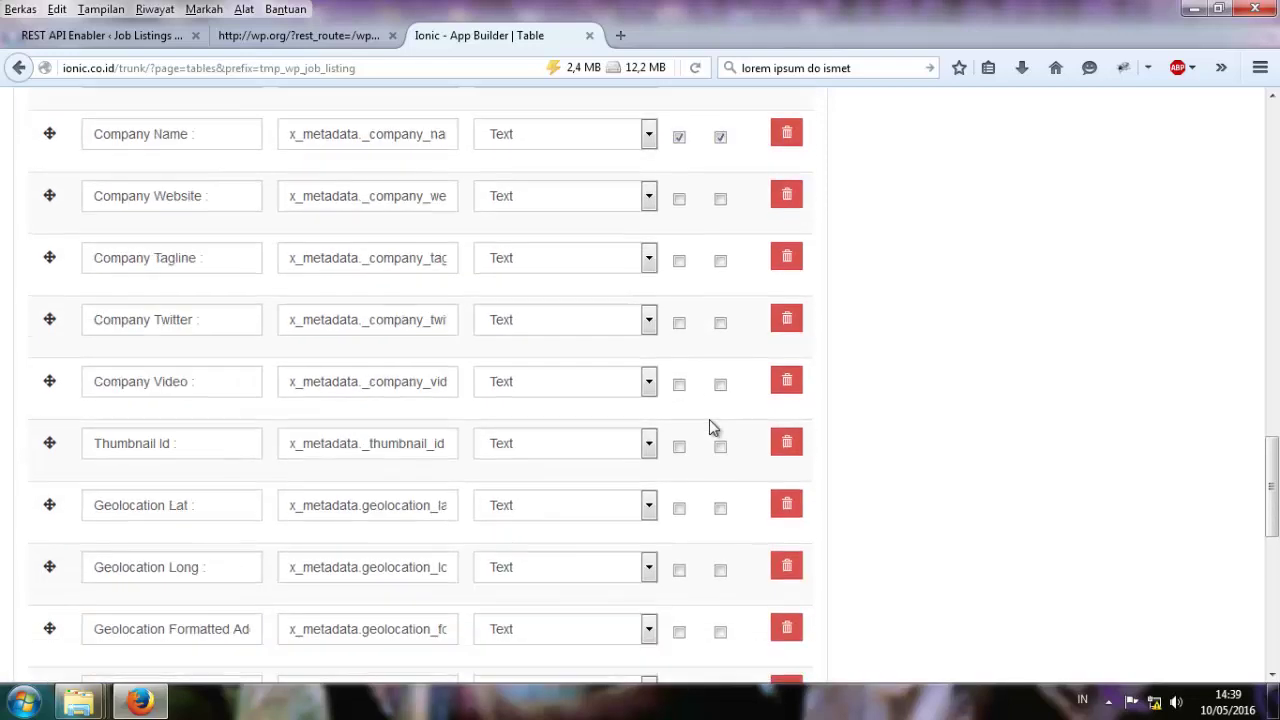
scroll(713, 427, up, 10)
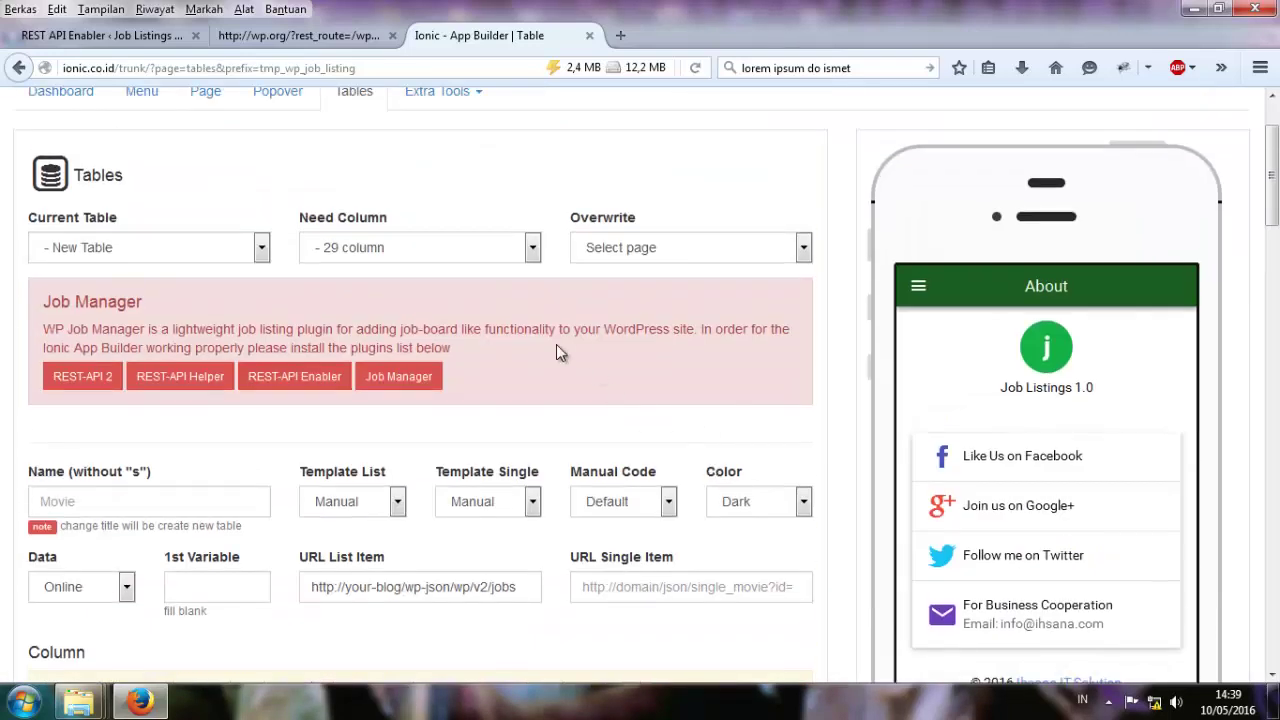
scroll(558, 352, down, 1)
click(112, 394)
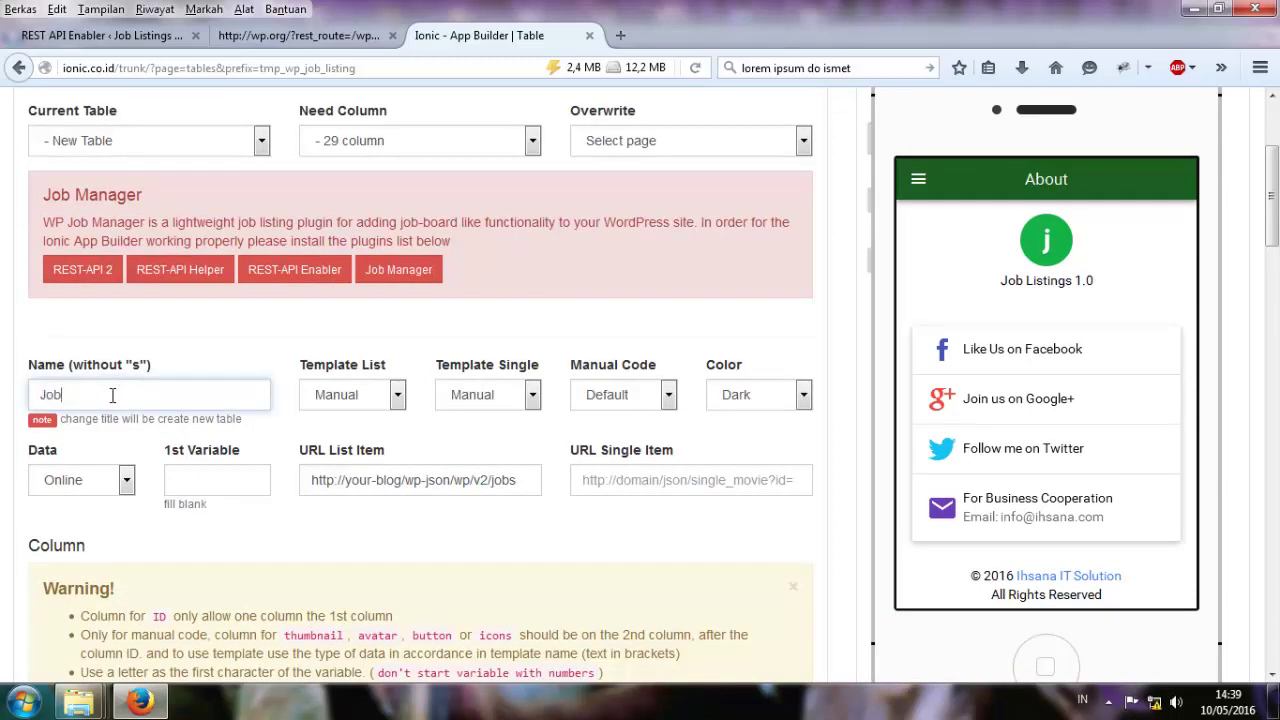
scroll(240, 454, down, 1)
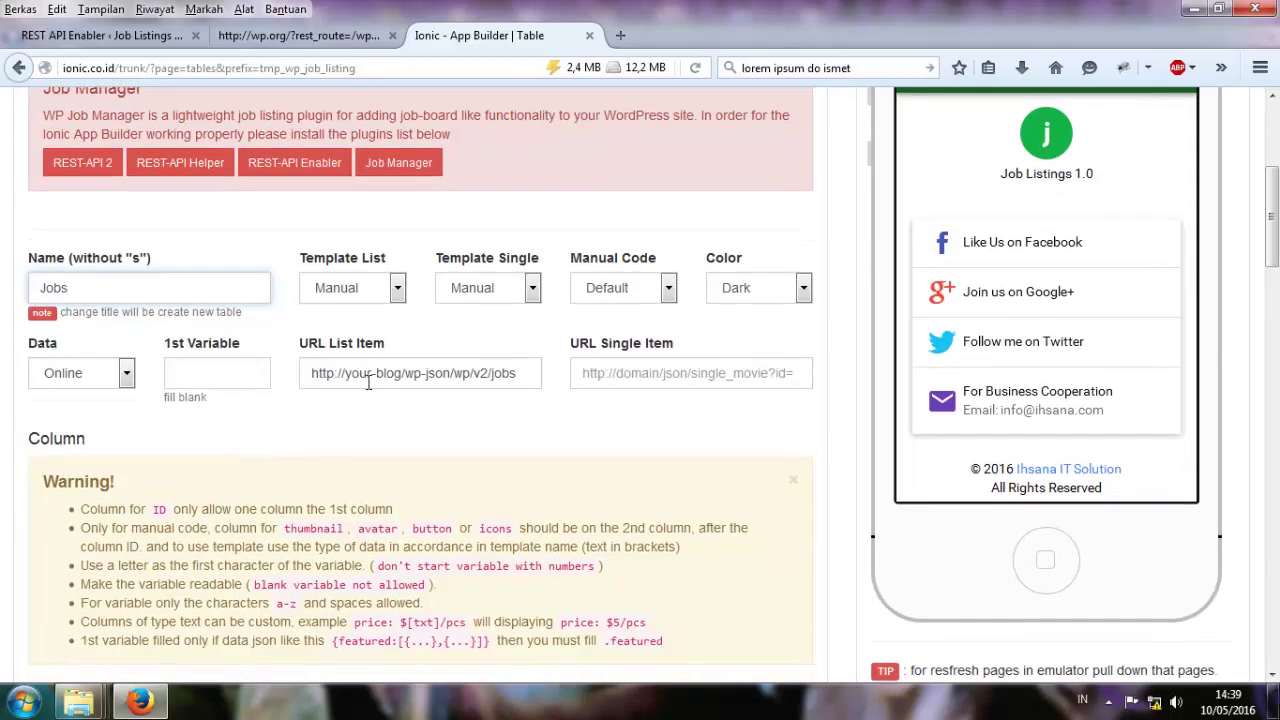
drag(346, 373, 387, 373)
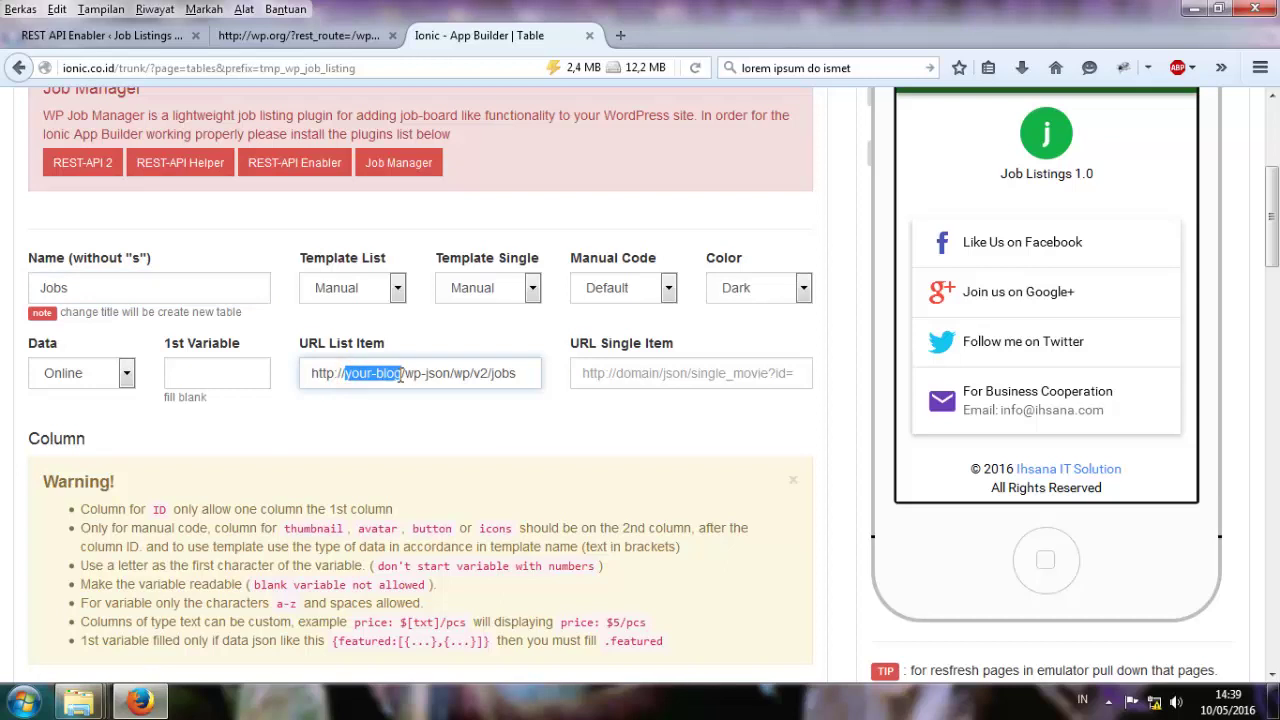
text(wp.)
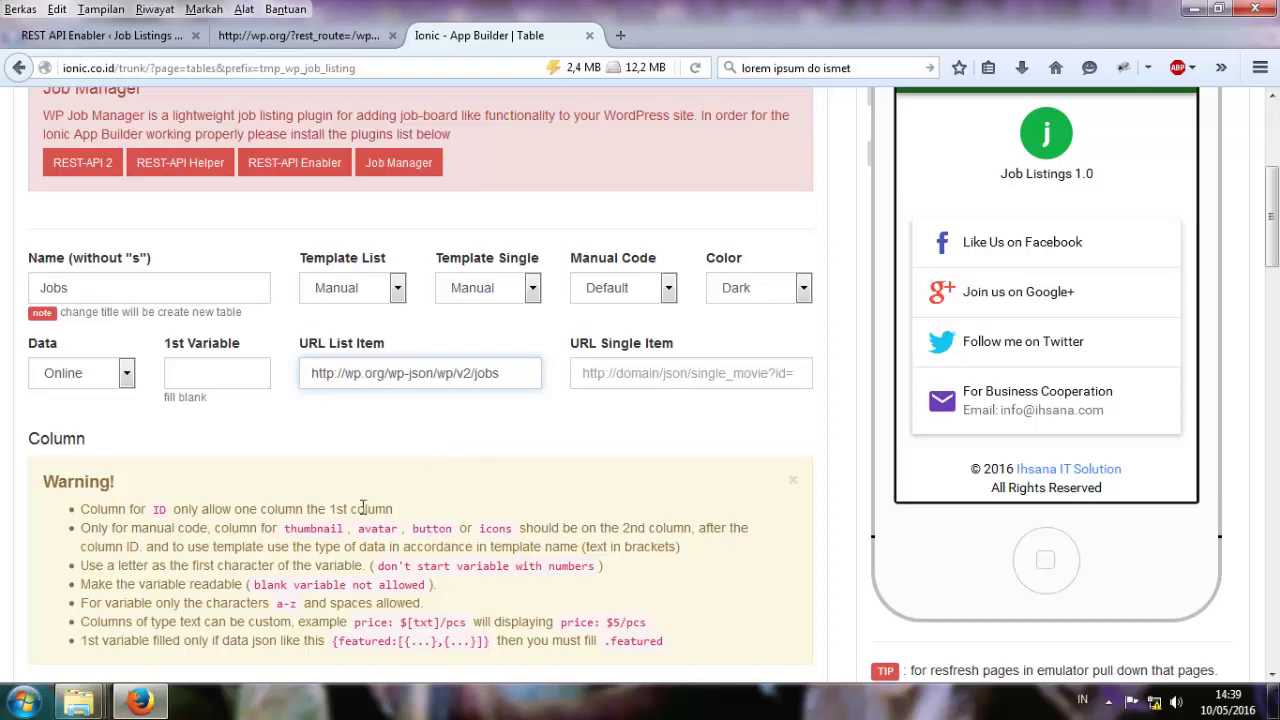
scroll(363, 508, down, 20)
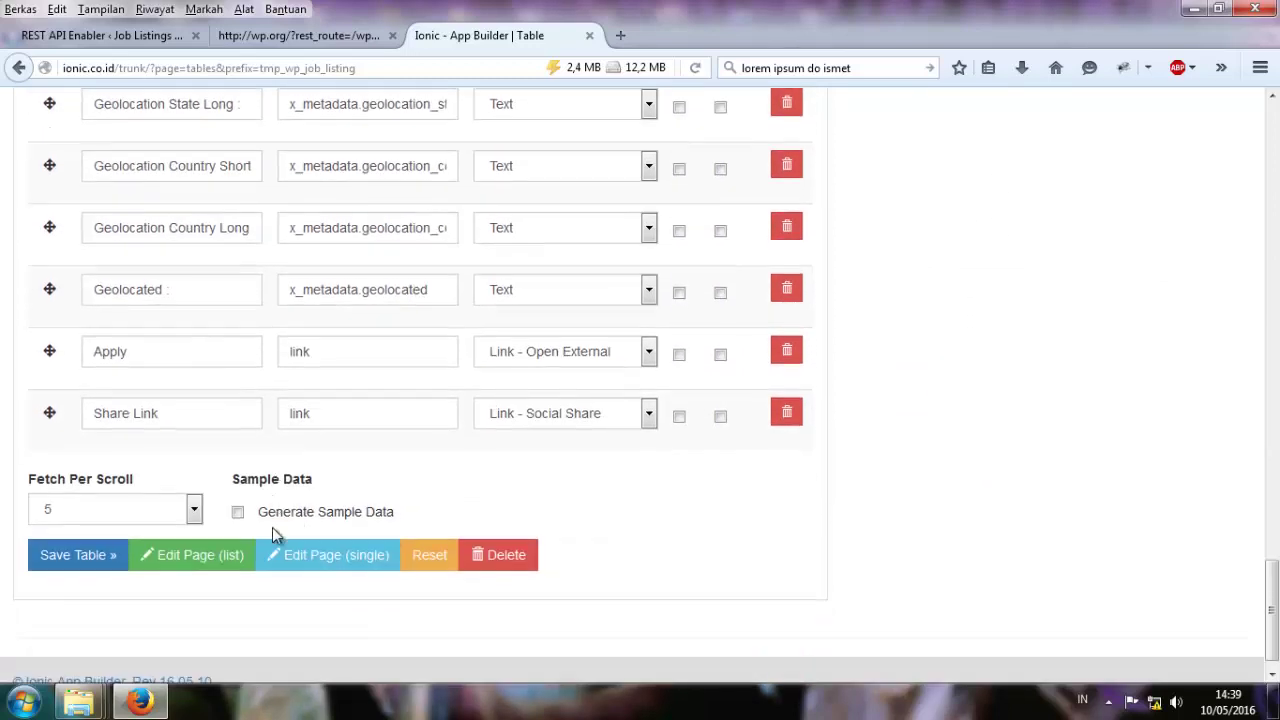
click(74, 534)
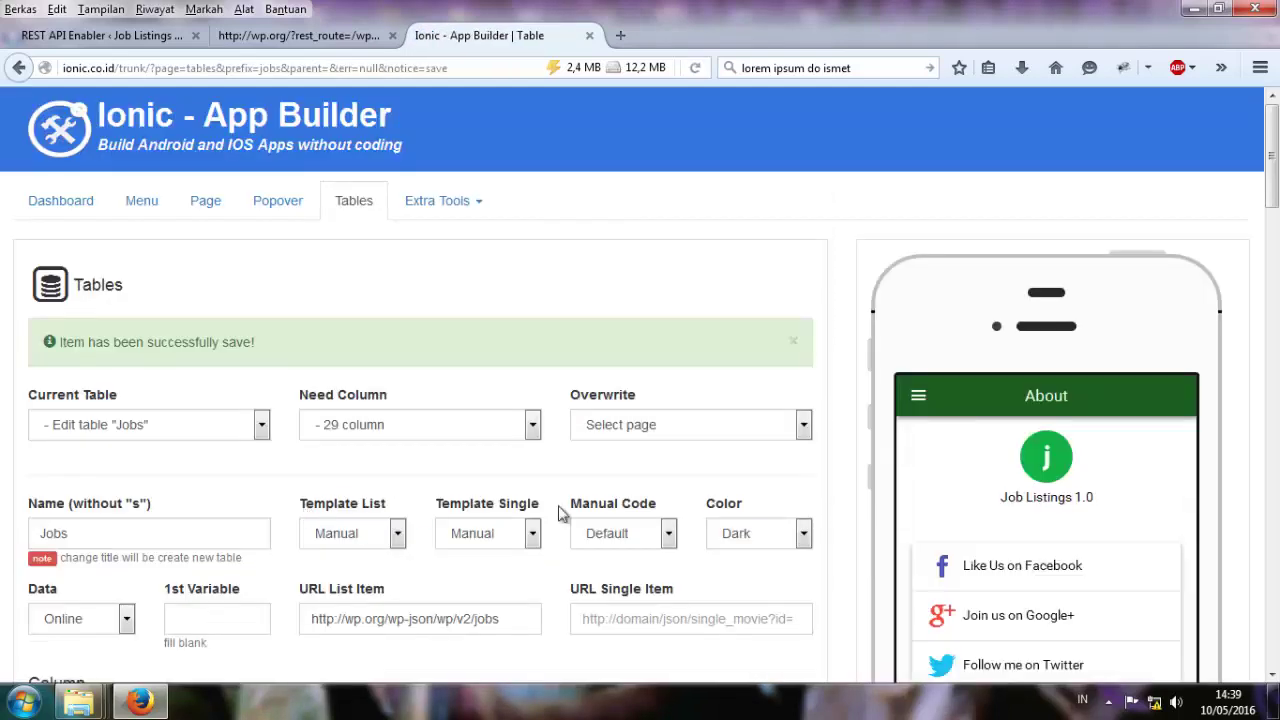
Set the Jobs table to overwrite the page "Jobs" and save the table.
scroll(969, 456, down, 2)
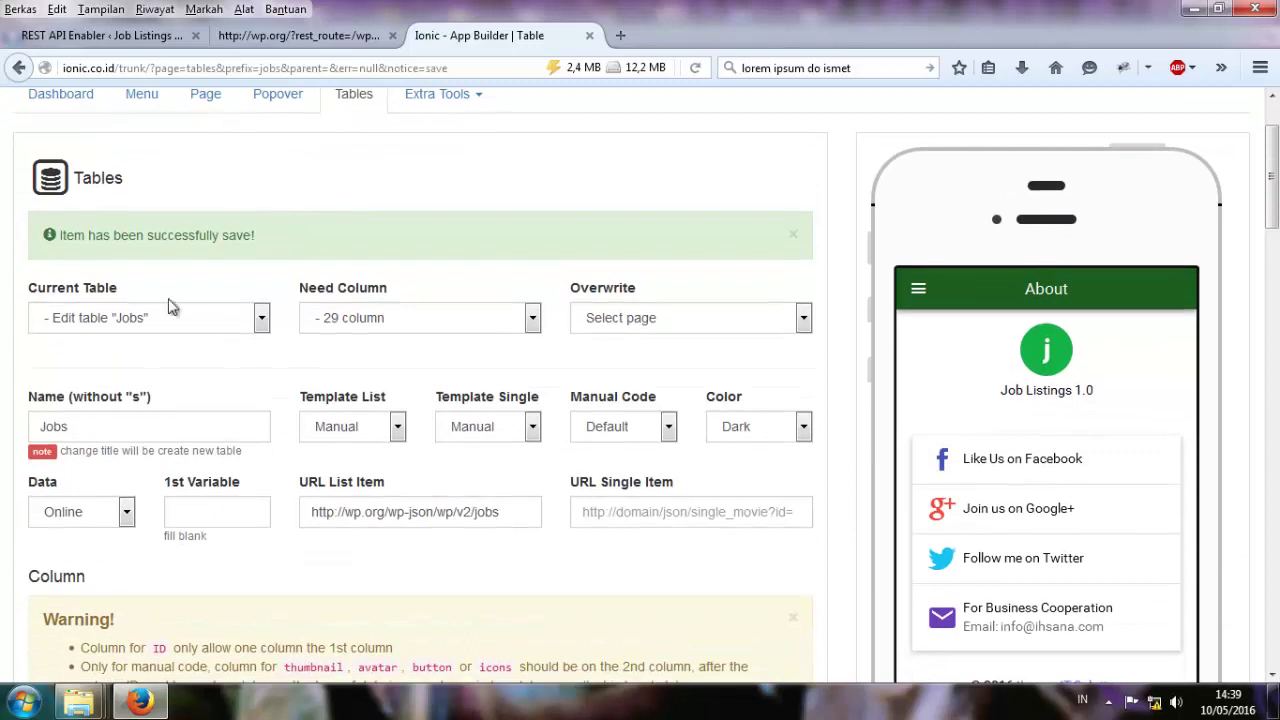
click(760, 318)
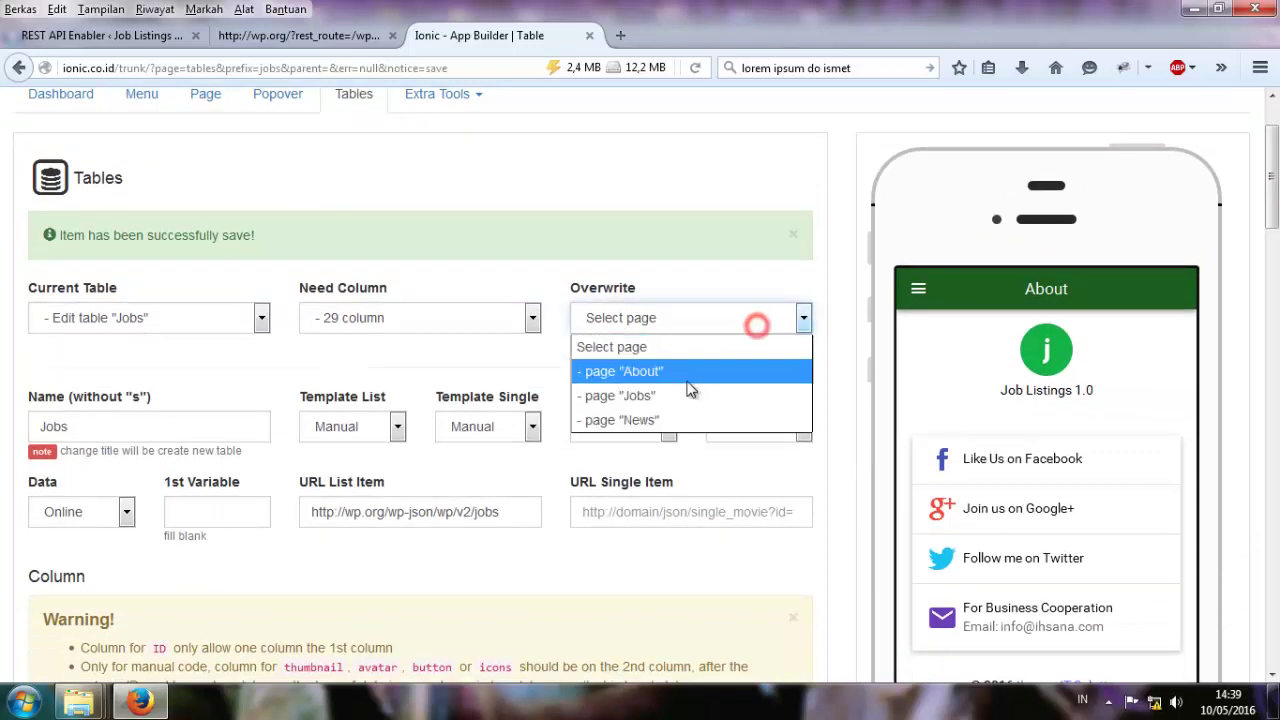
click(666, 396)
scroll(548, 418, down, 20)
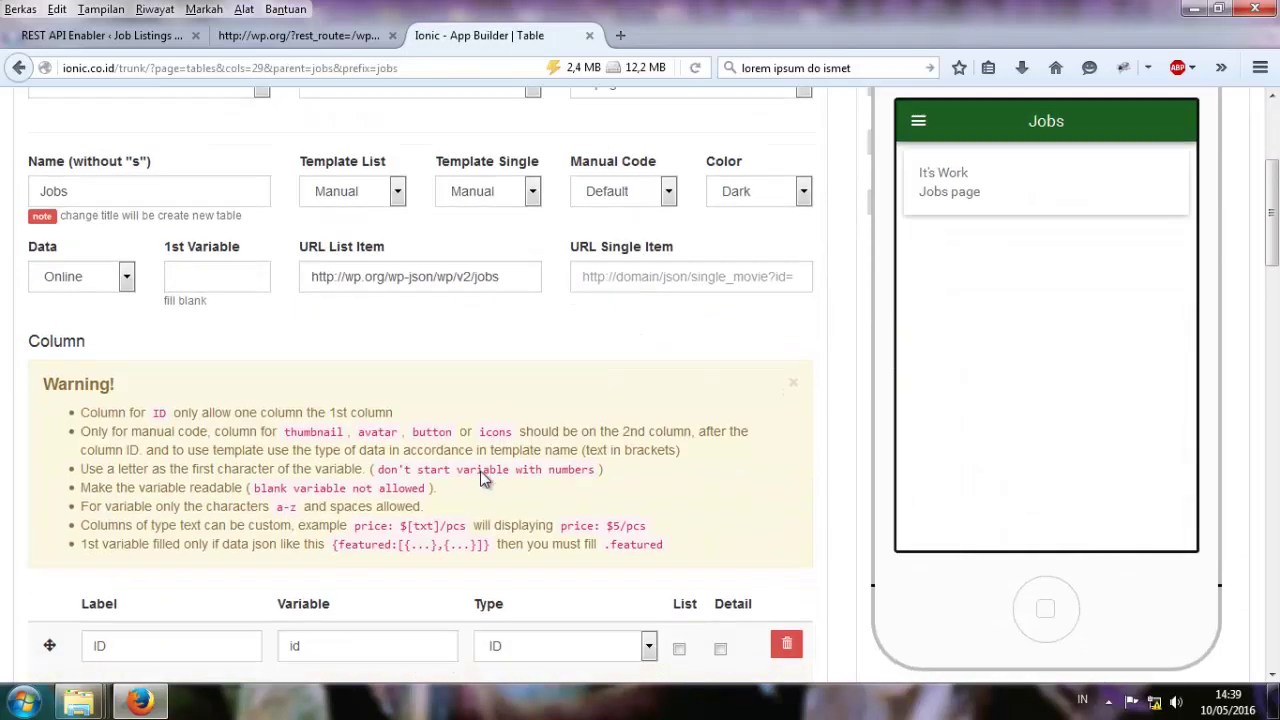
scroll(357, 517, down, 8)
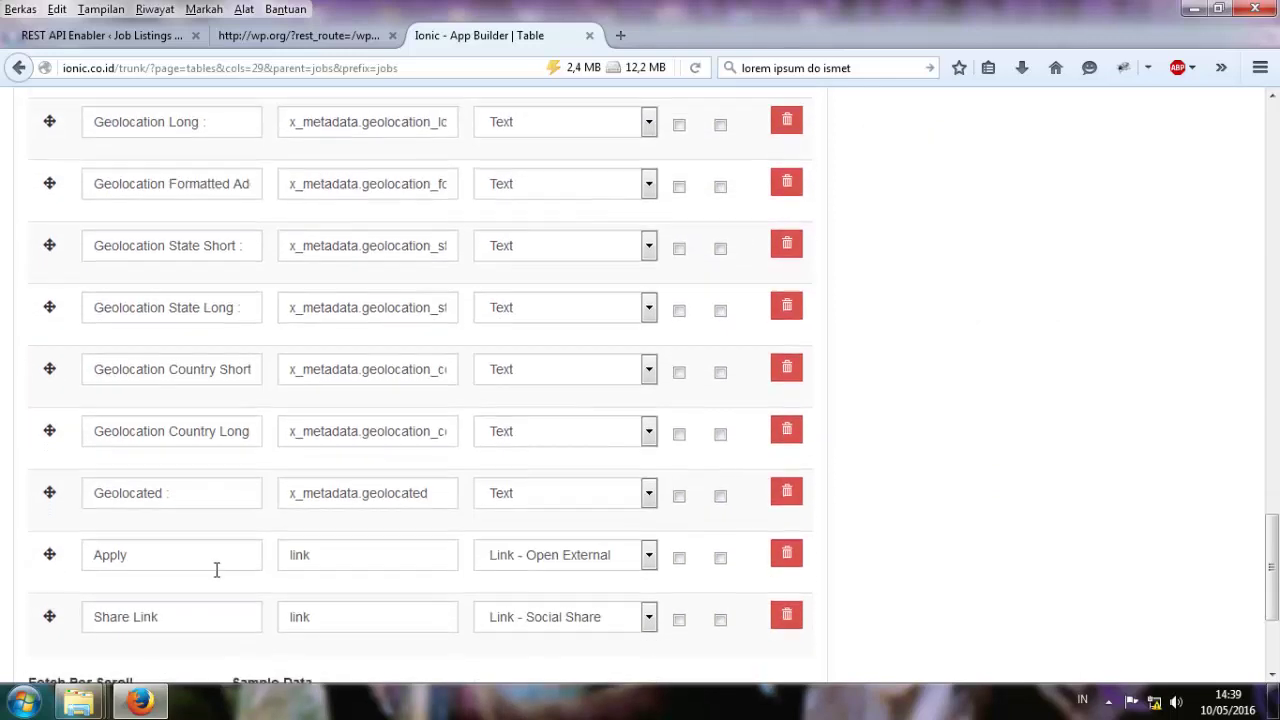
click(54, 545)
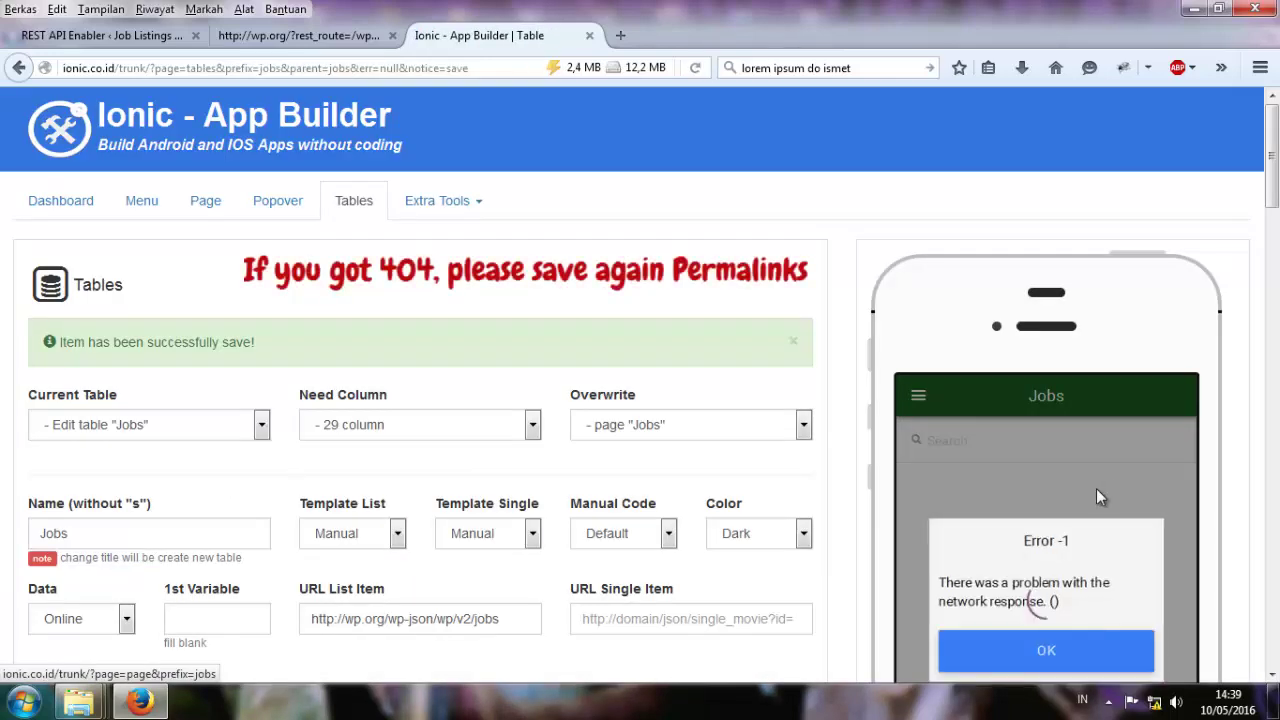
Test the Jobs page in the phone emulator by refreshing it, dismissing the error dialogs.
scroll(1096, 488, down, 3)
click(1006, 486)
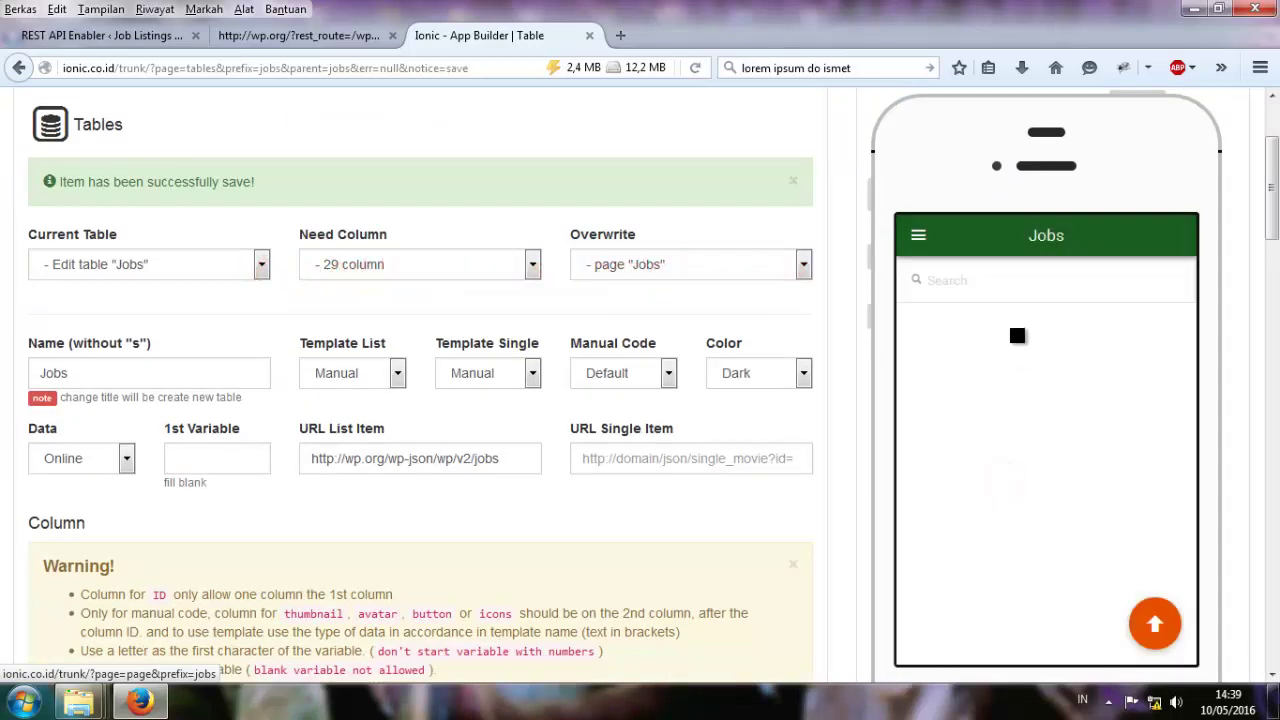
drag(1008, 340, 1000, 560)
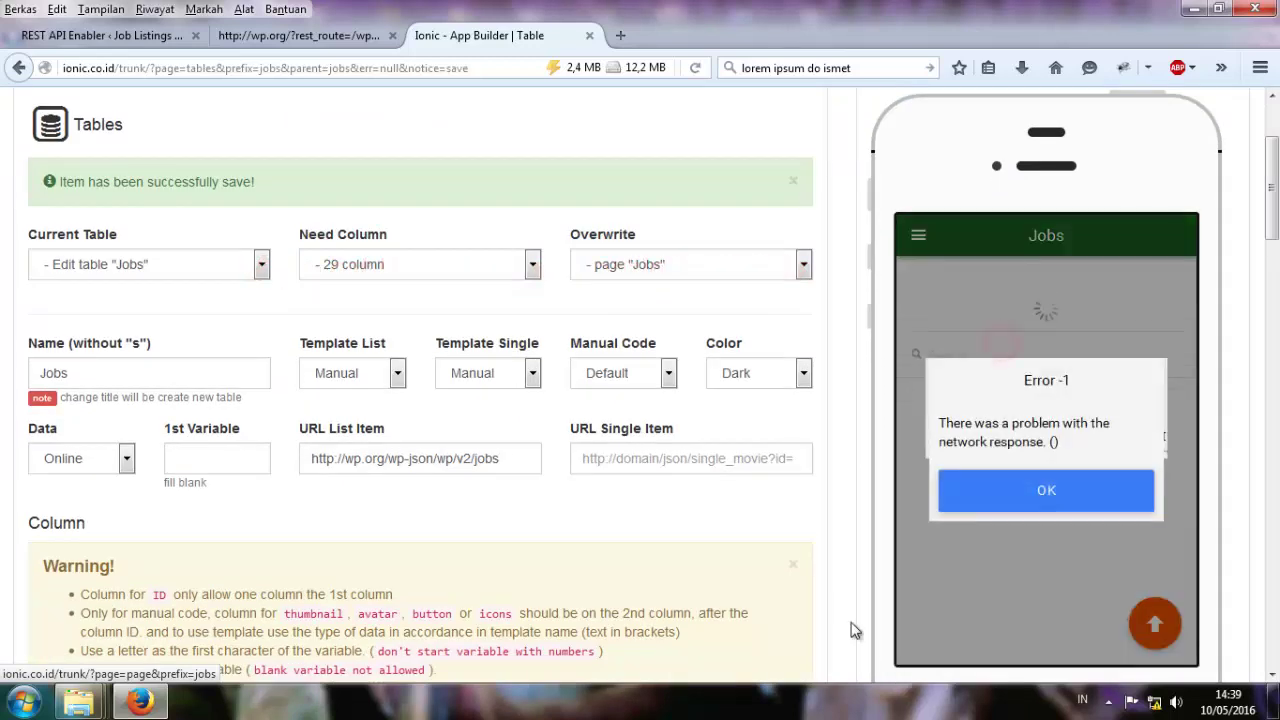
click(1040, 494)
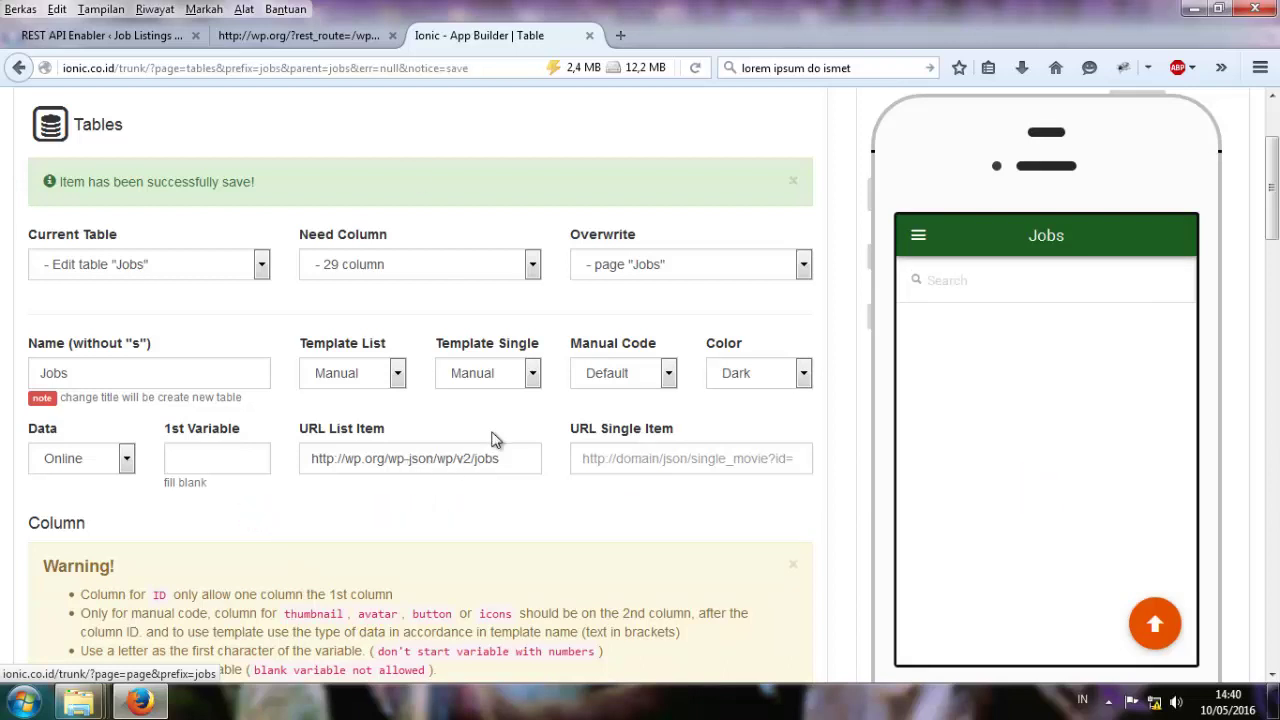
Reload the Jobs REST endpoint that works without permalinks and copy its full address.
click(295, 35)
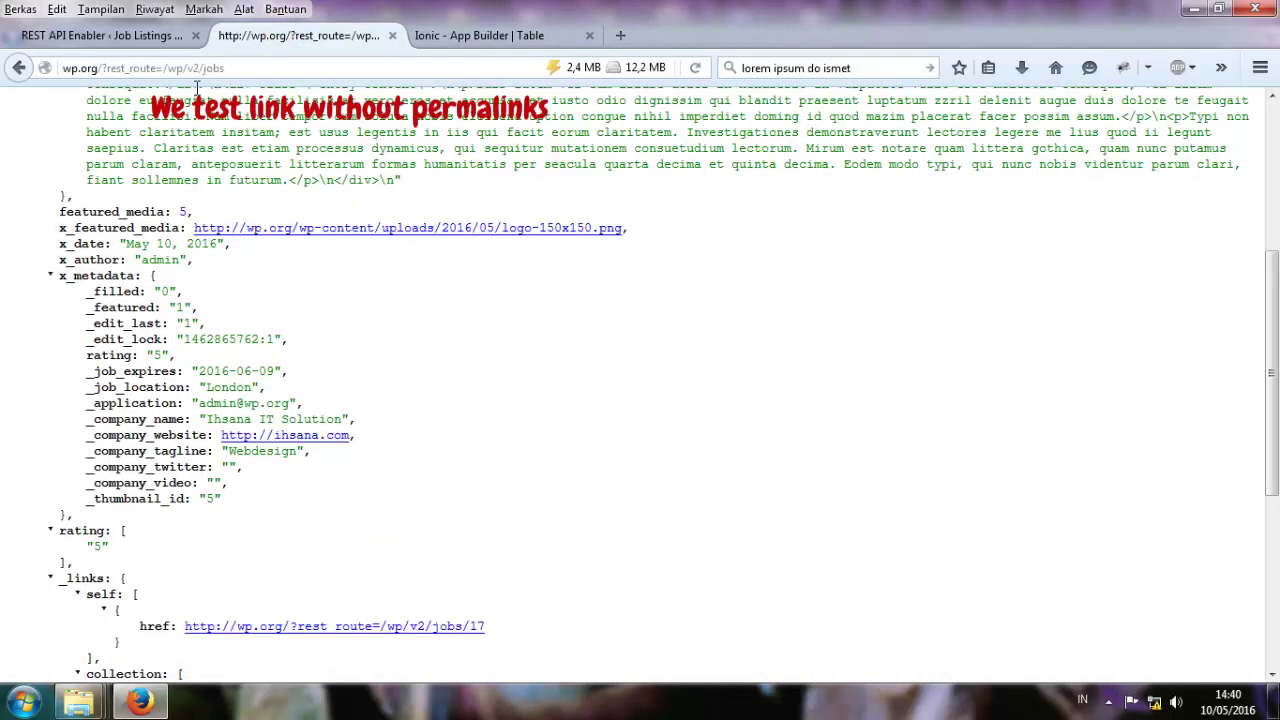
scroll(263, 155, up, 6)
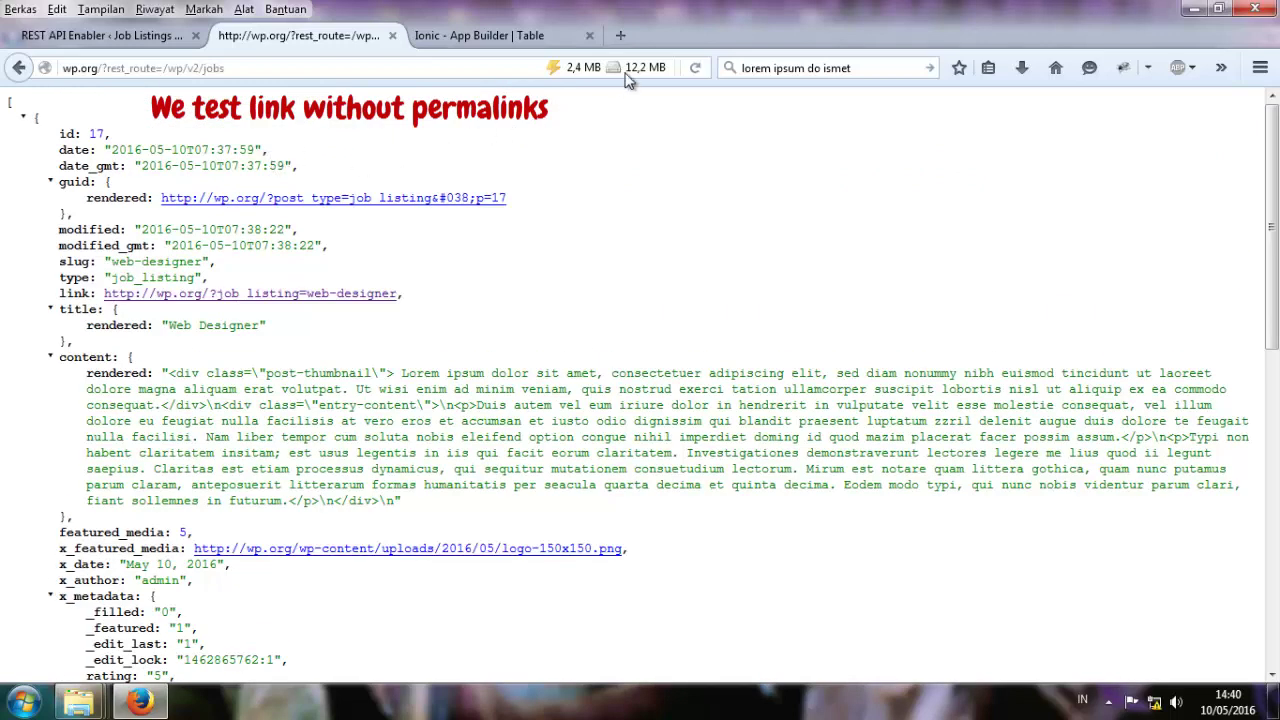
click(694, 68)
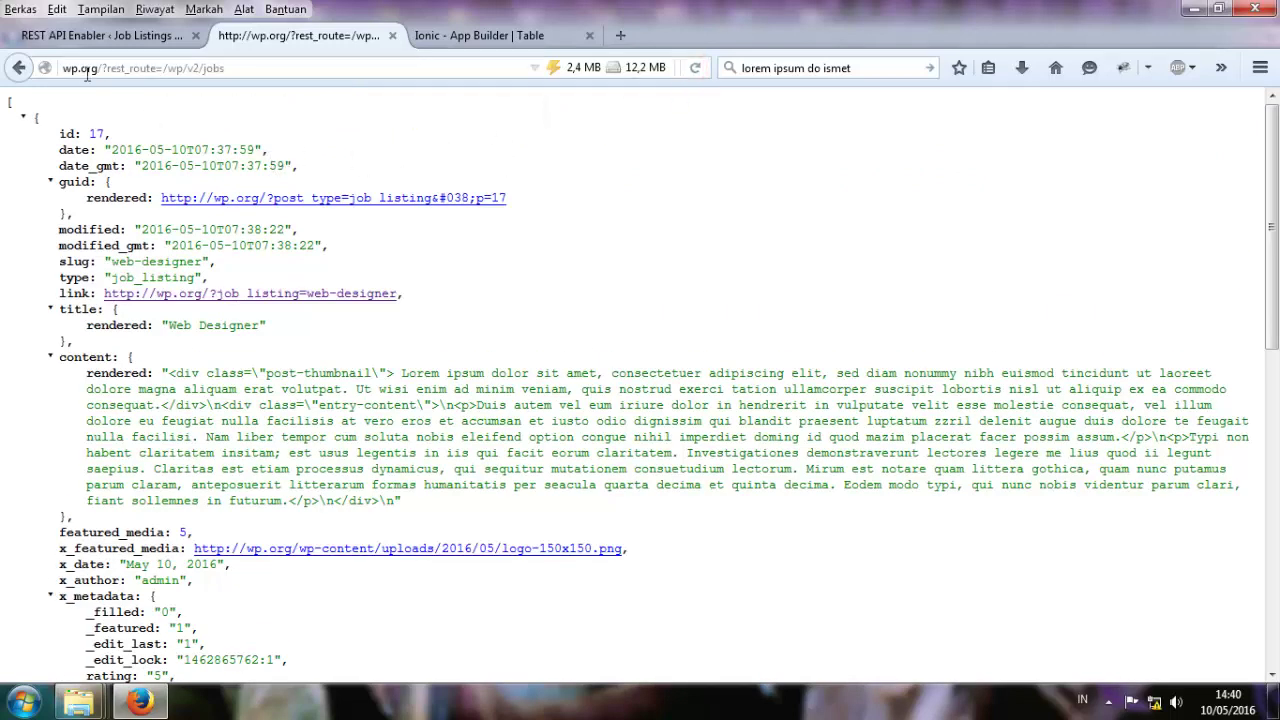
drag(256, 68, 88, 72)
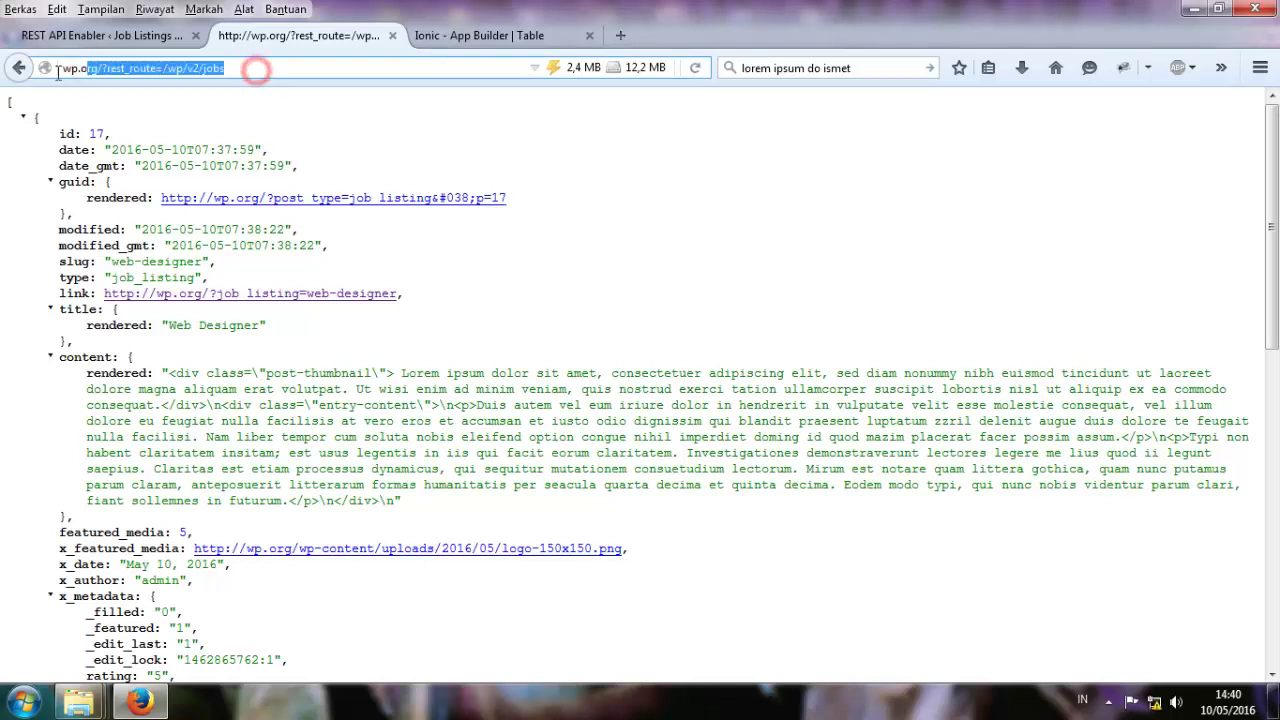
right_click(124, 62)
click(165, 126)
click(114, 30)
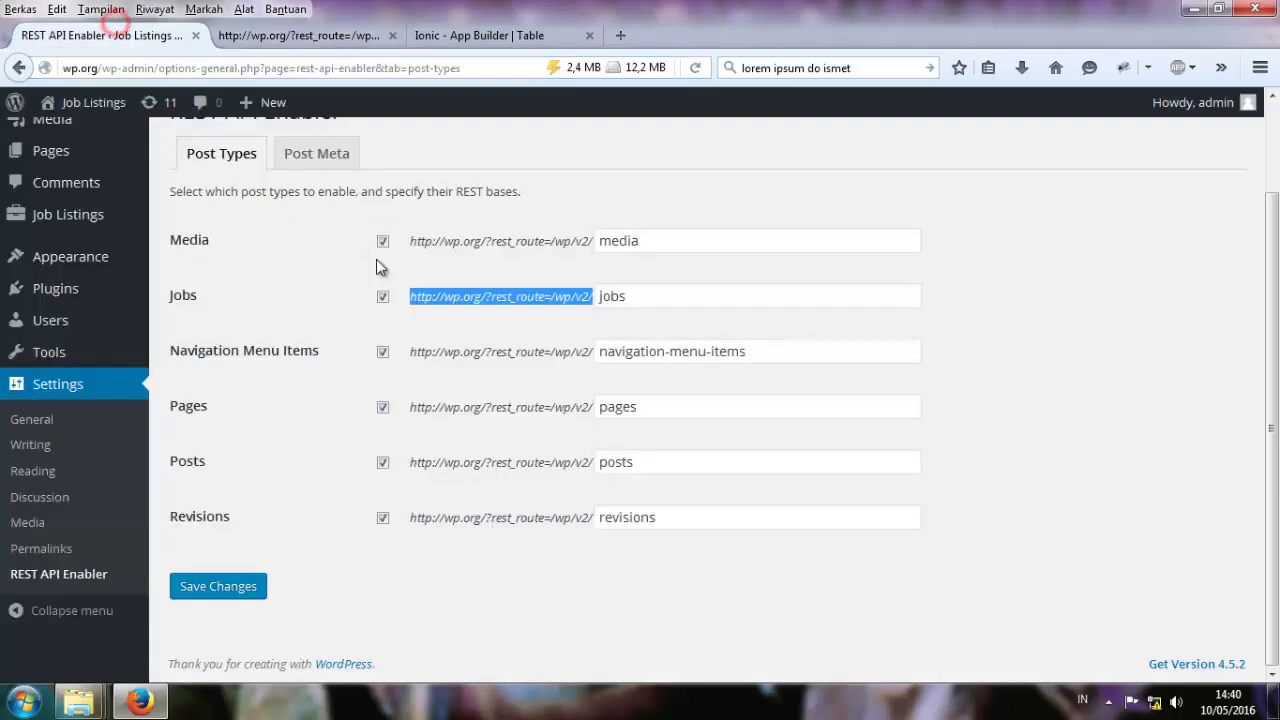
click(455, 35)
drag(505, 456, 197, 459)
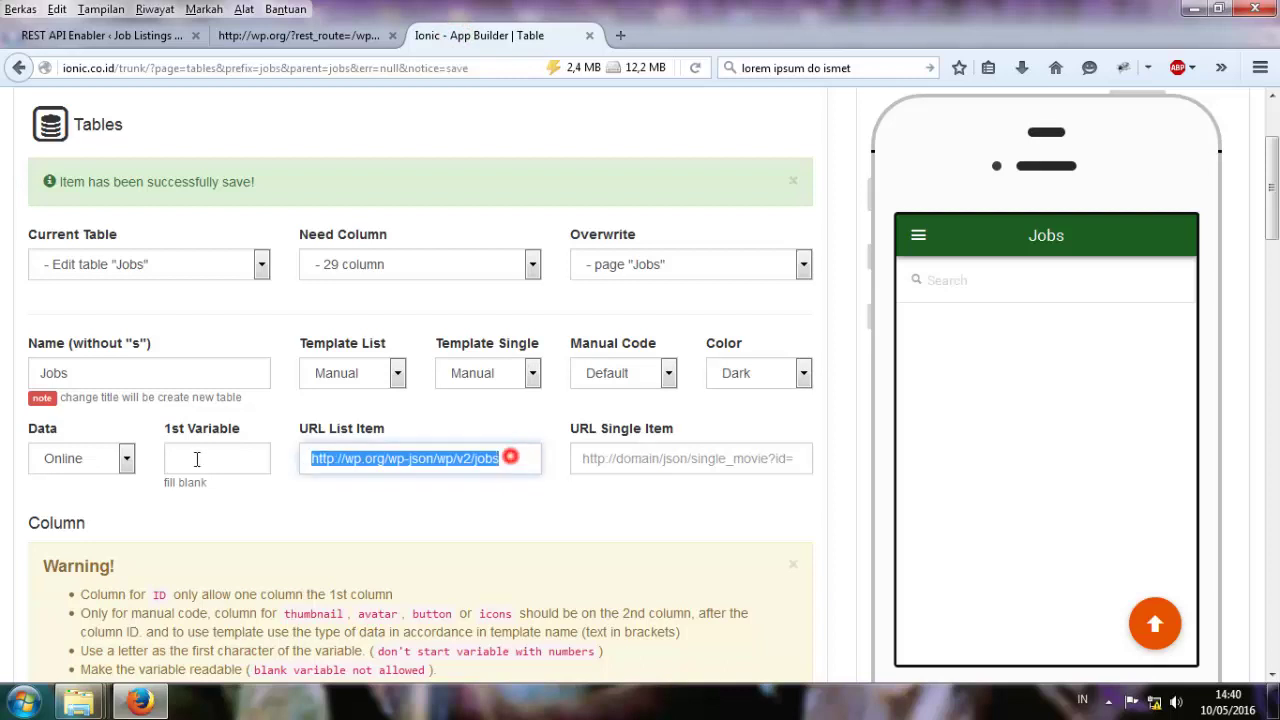
right_click(384, 466)
click(457, 287)
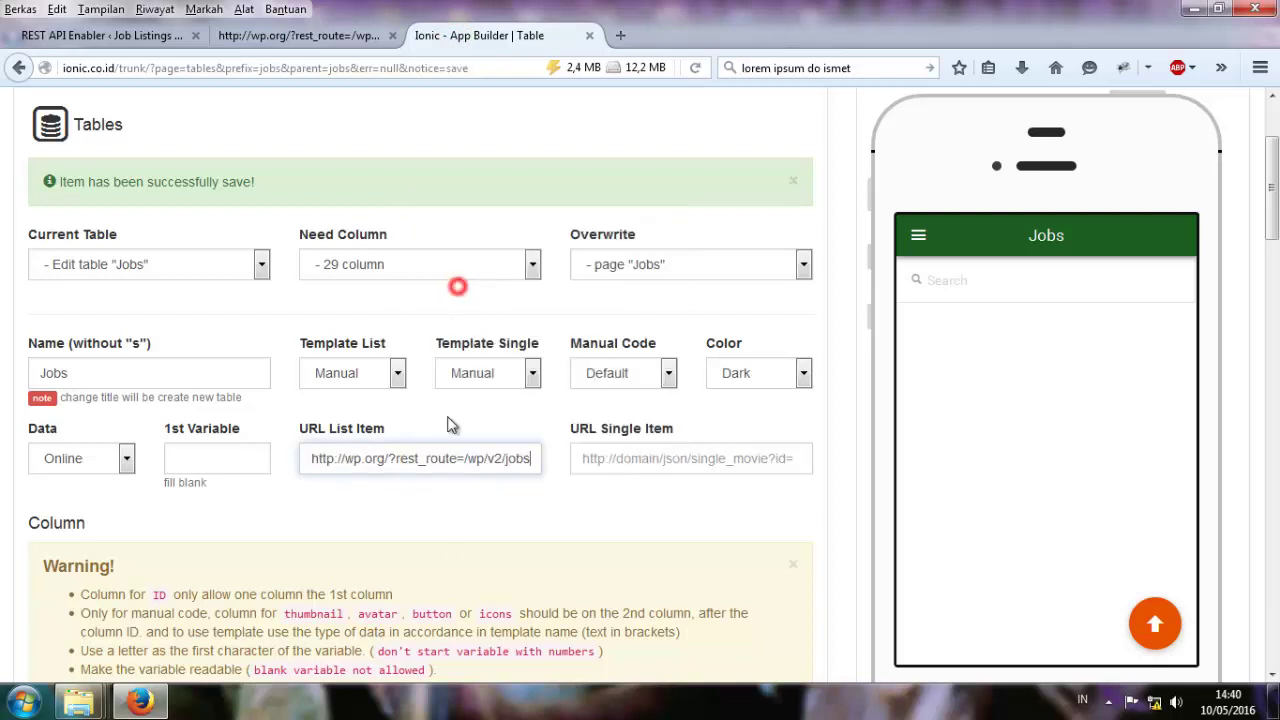
scroll(447, 543, down, 13)
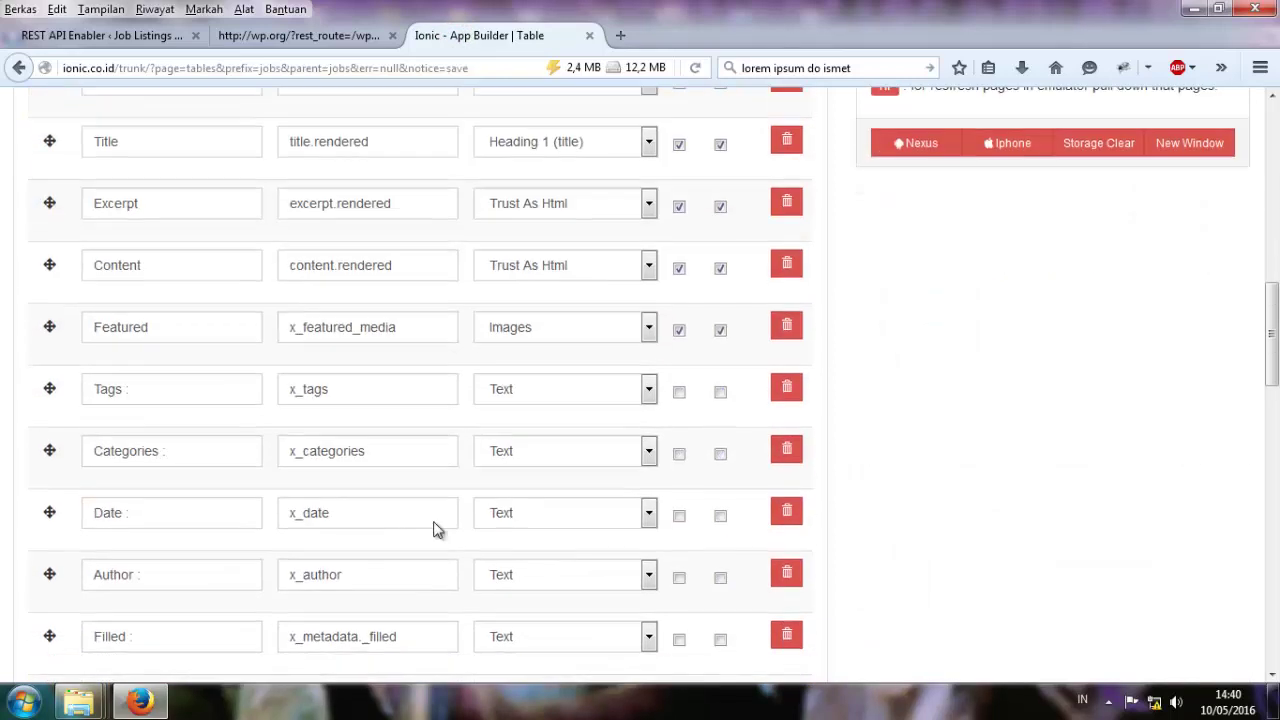
scroll(420, 530, down, 10)
click(74, 535)
Refresh the Jobs list in the phone emulator and check how the job entry is displayed.
scroll(731, 423, down, 3)
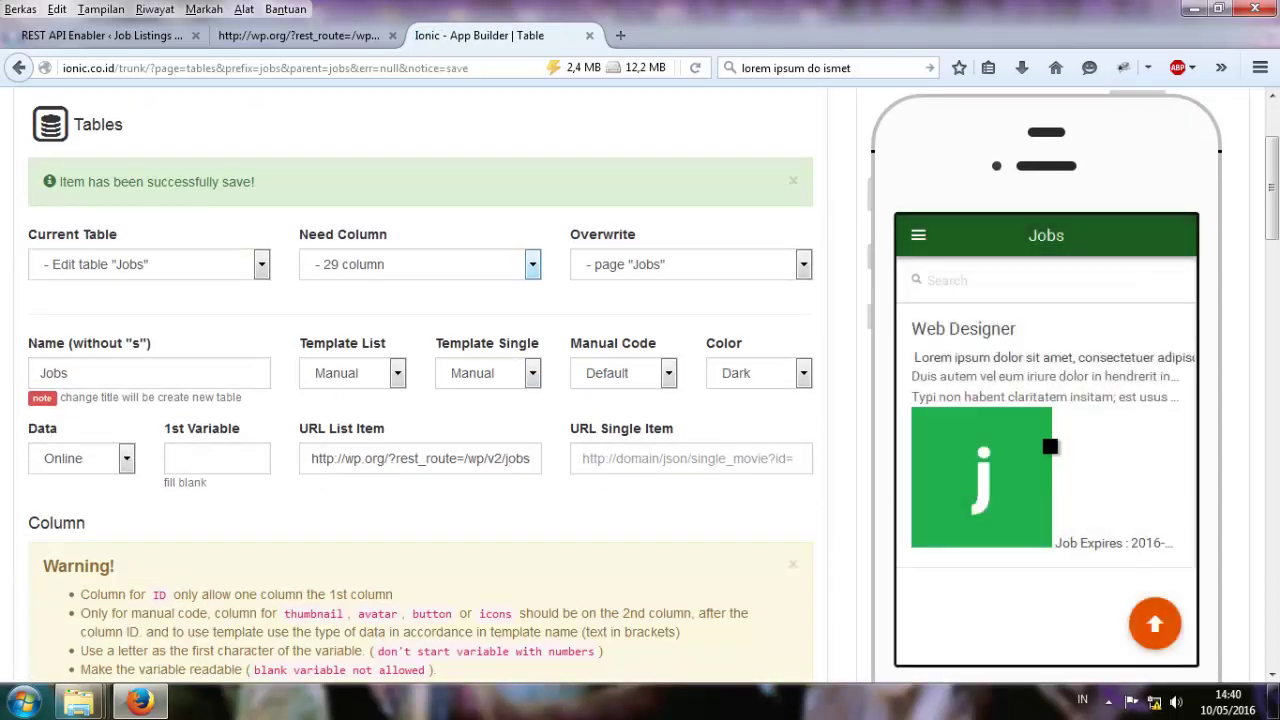
drag(1037, 380, 988, 571)
scroll(570, 465, down, 2)
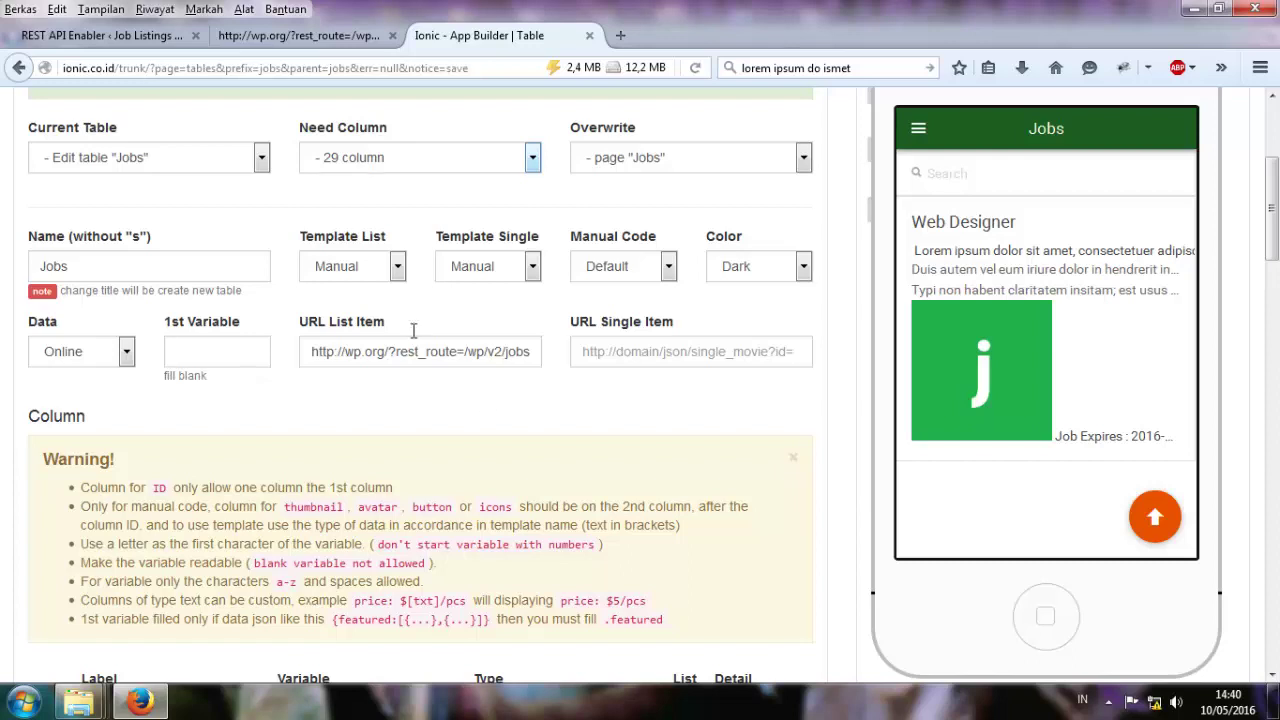
Switch to the WordPress admin, set the permalink structure to Day and name, and save the settings.
click(310, 40)
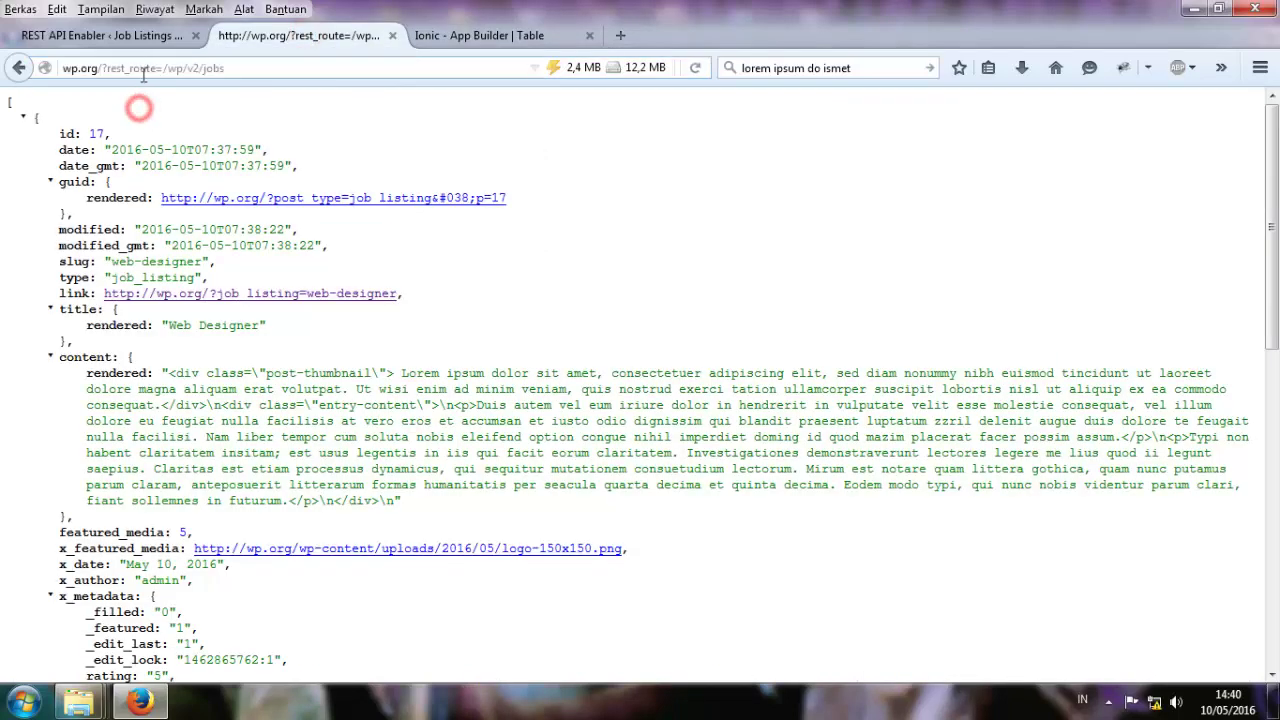
click(118, 30)
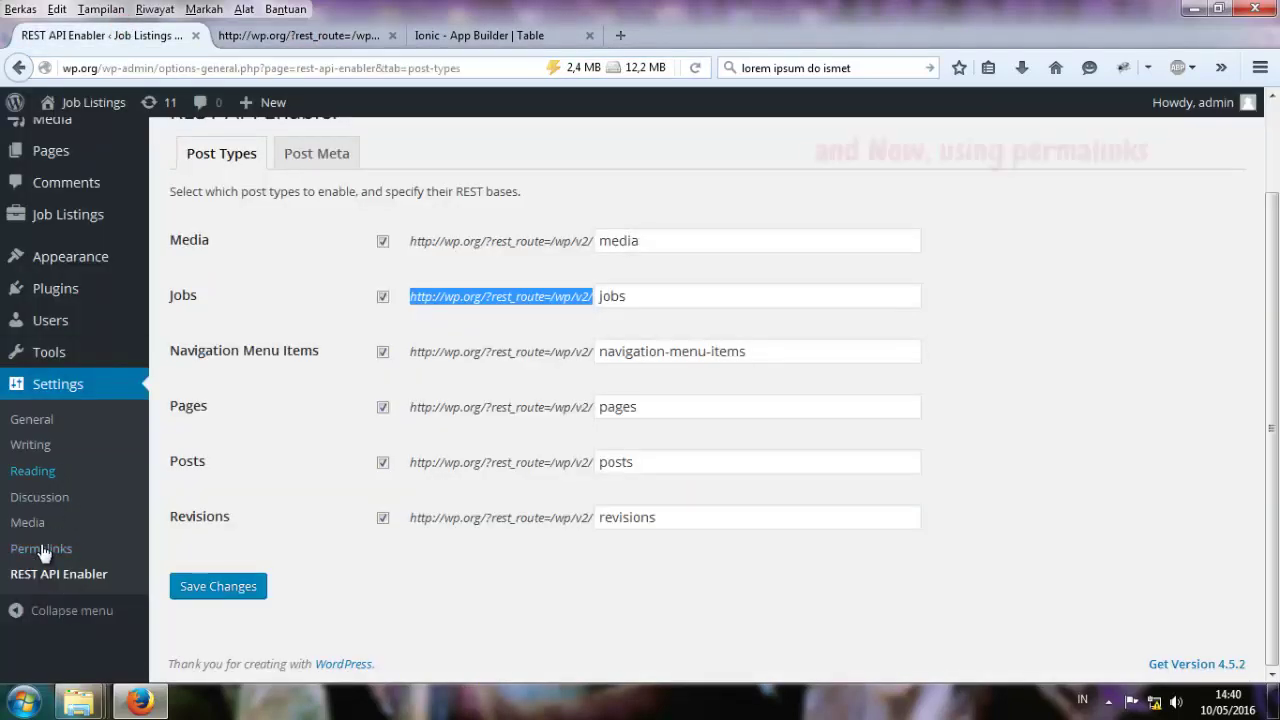
click(38, 548)
scroll(464, 390, down, 4)
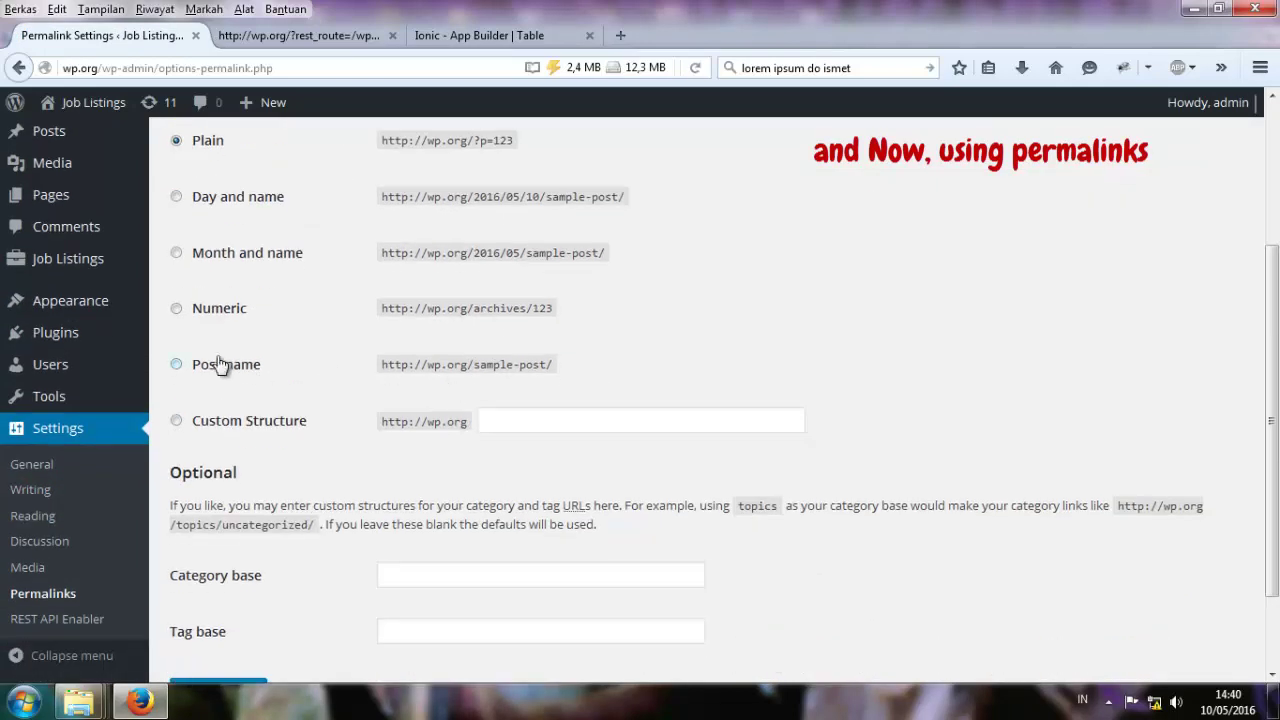
scroll(220, 365, up, 1)
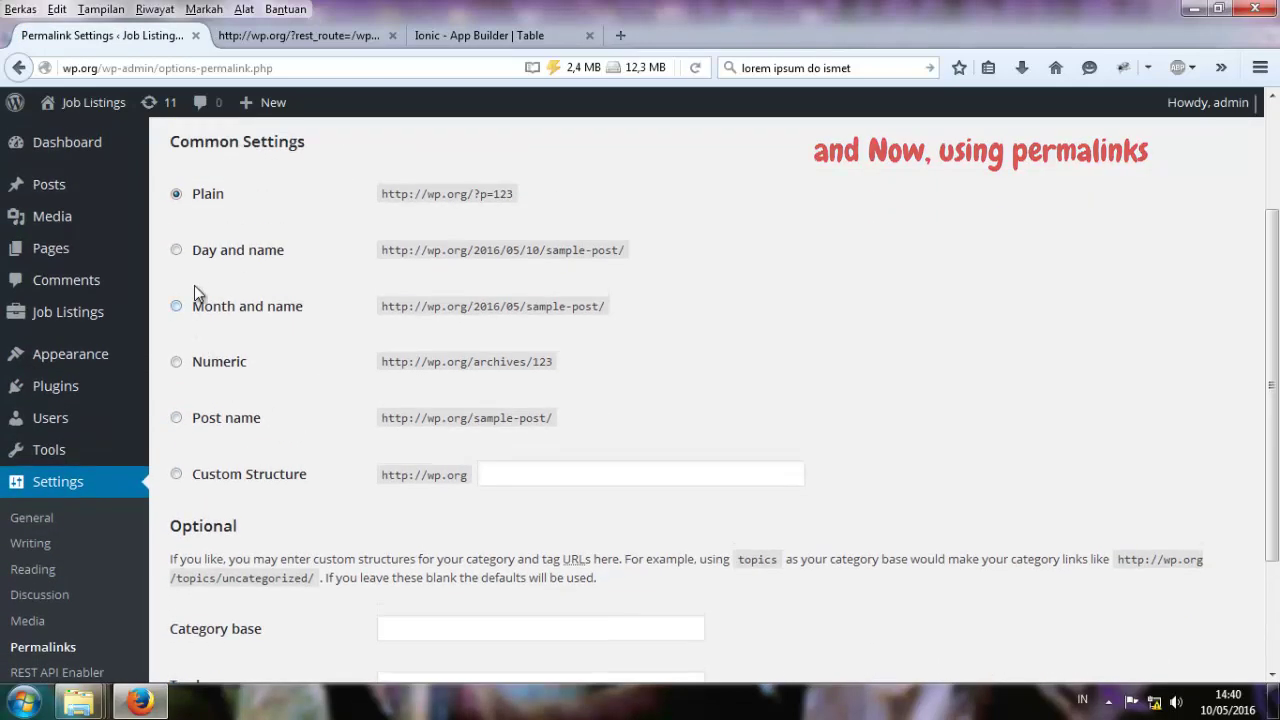
click(178, 252)
scroll(185, 400, down, 1)
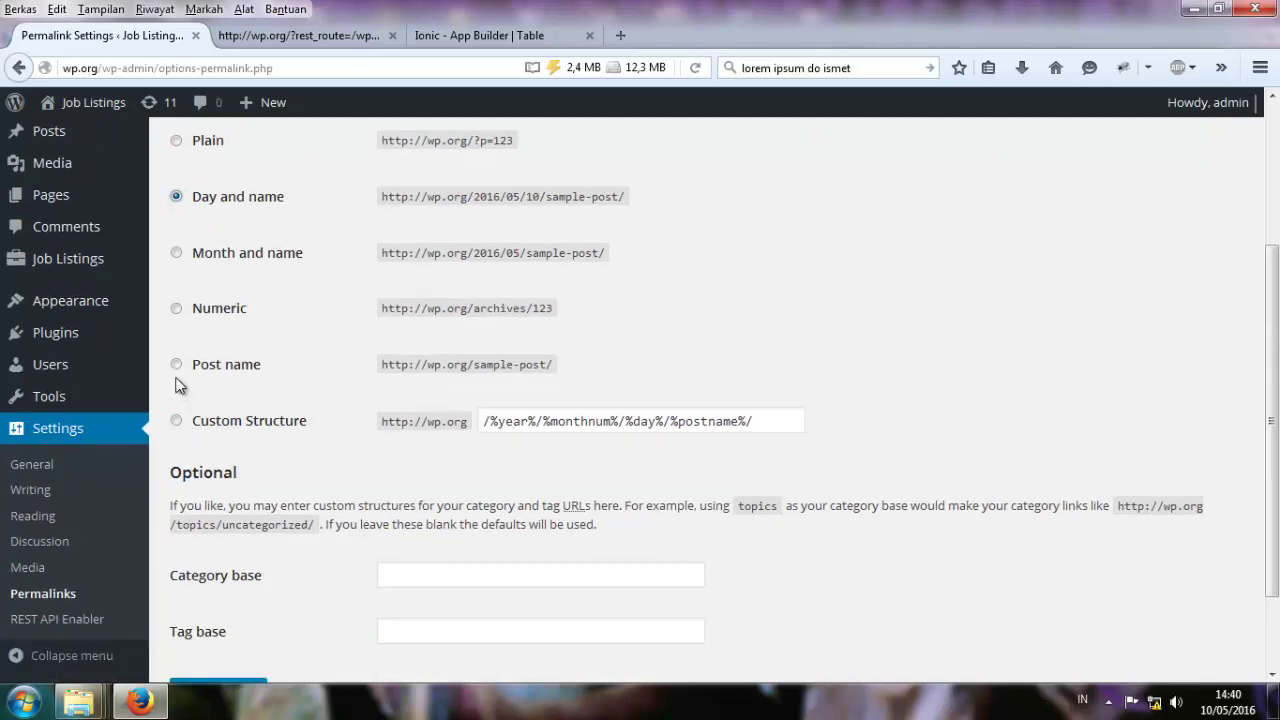
scroll(267, 416, down, 2)
click(205, 596)
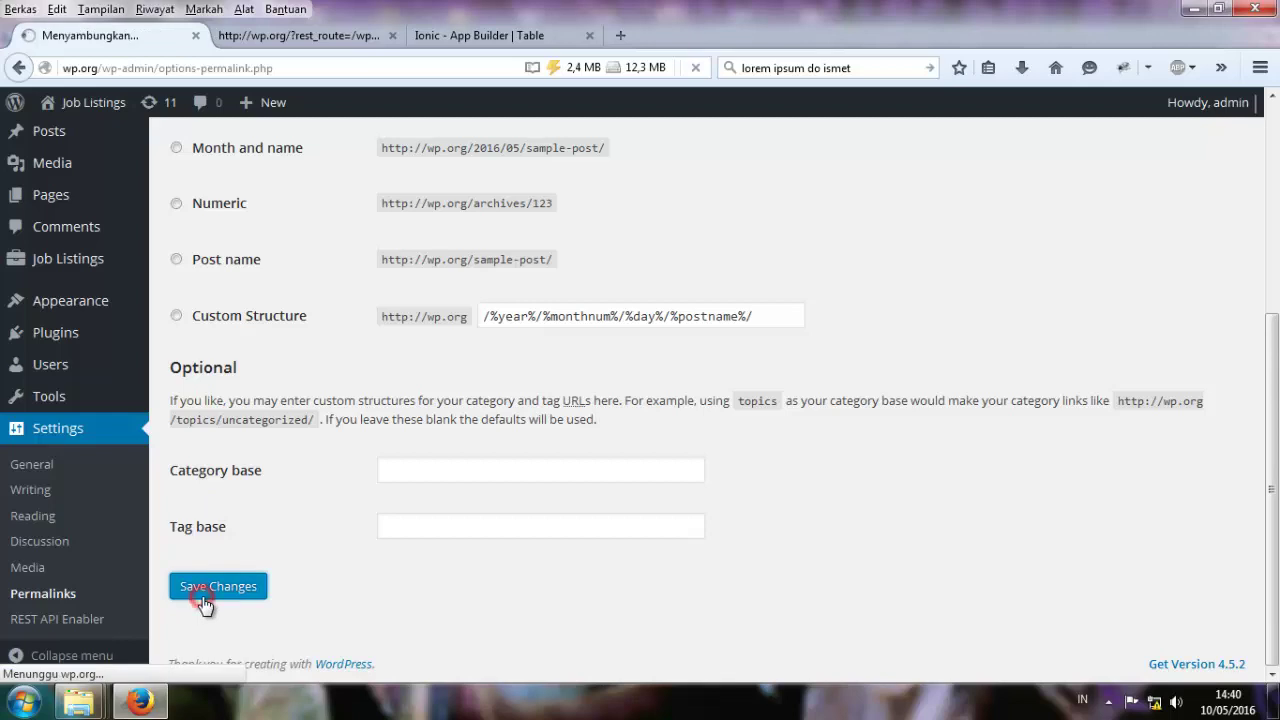
click(300, 35)
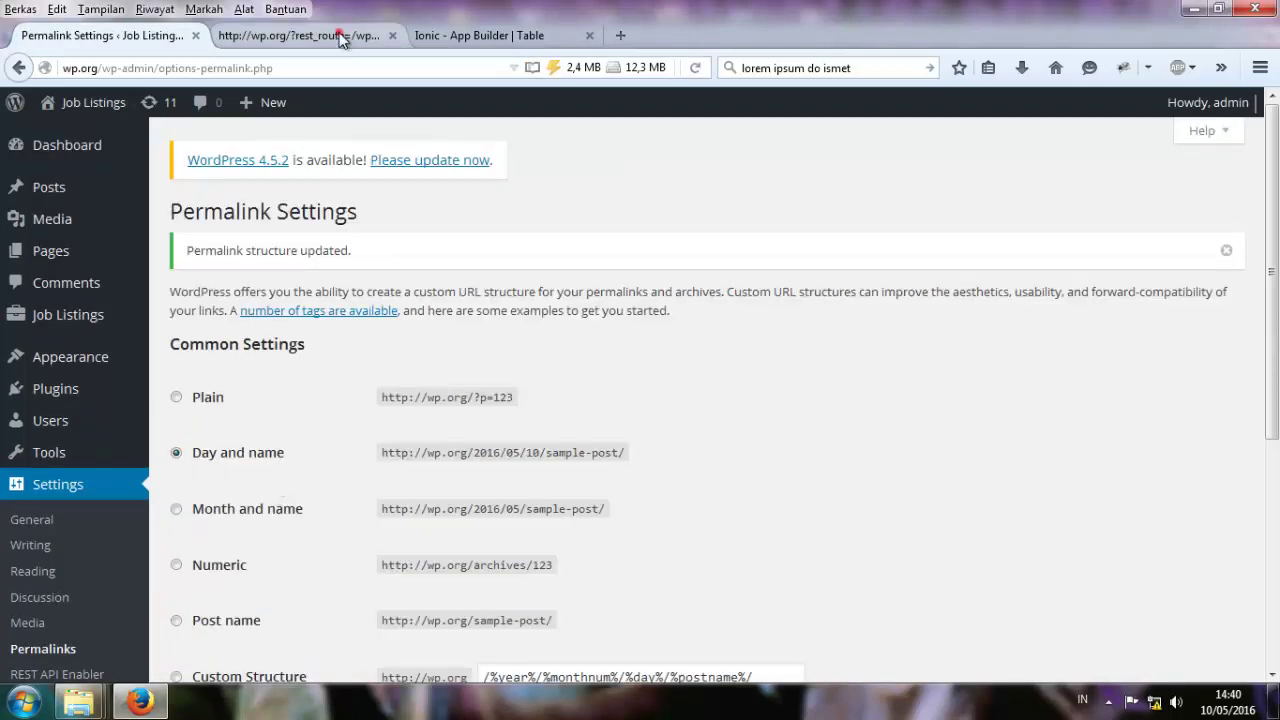
click(209, 70)
right_click(212, 66)
click(268, 127)
click(125, 38)
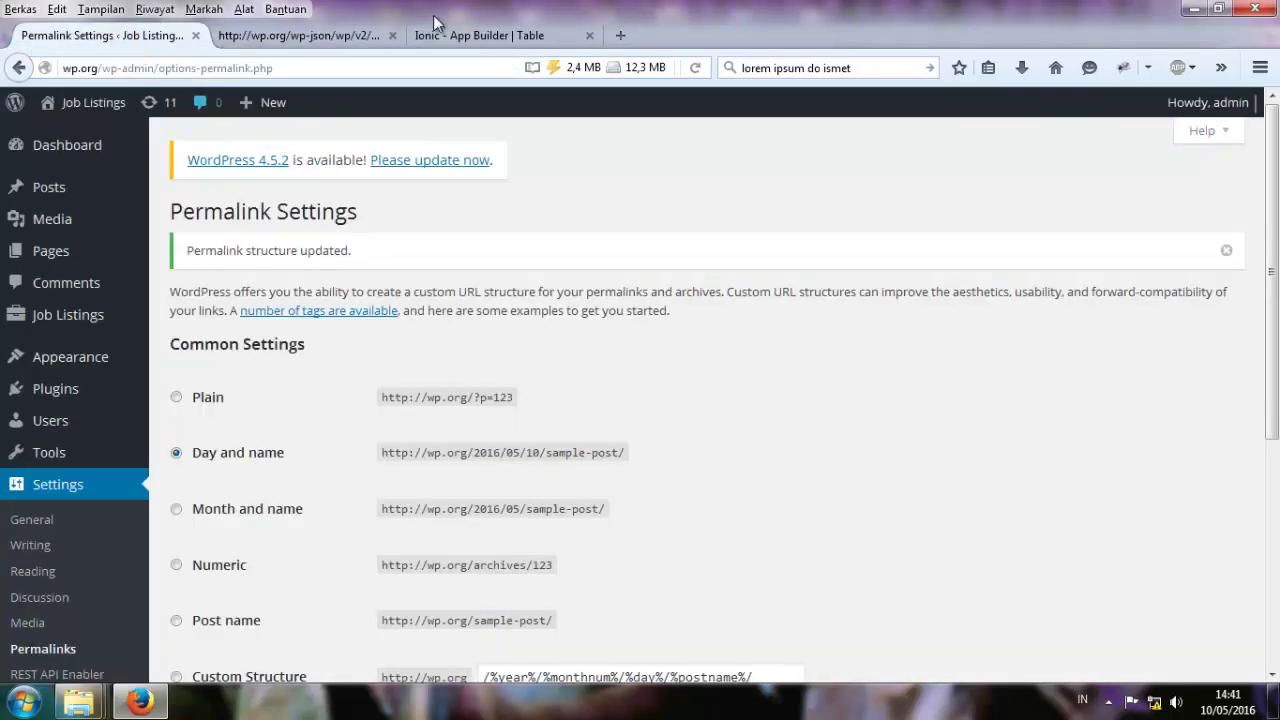
click(468, 36)
click(472, 358)
key(ctrl+a)
key(ctrl+v)
click(466, 430)
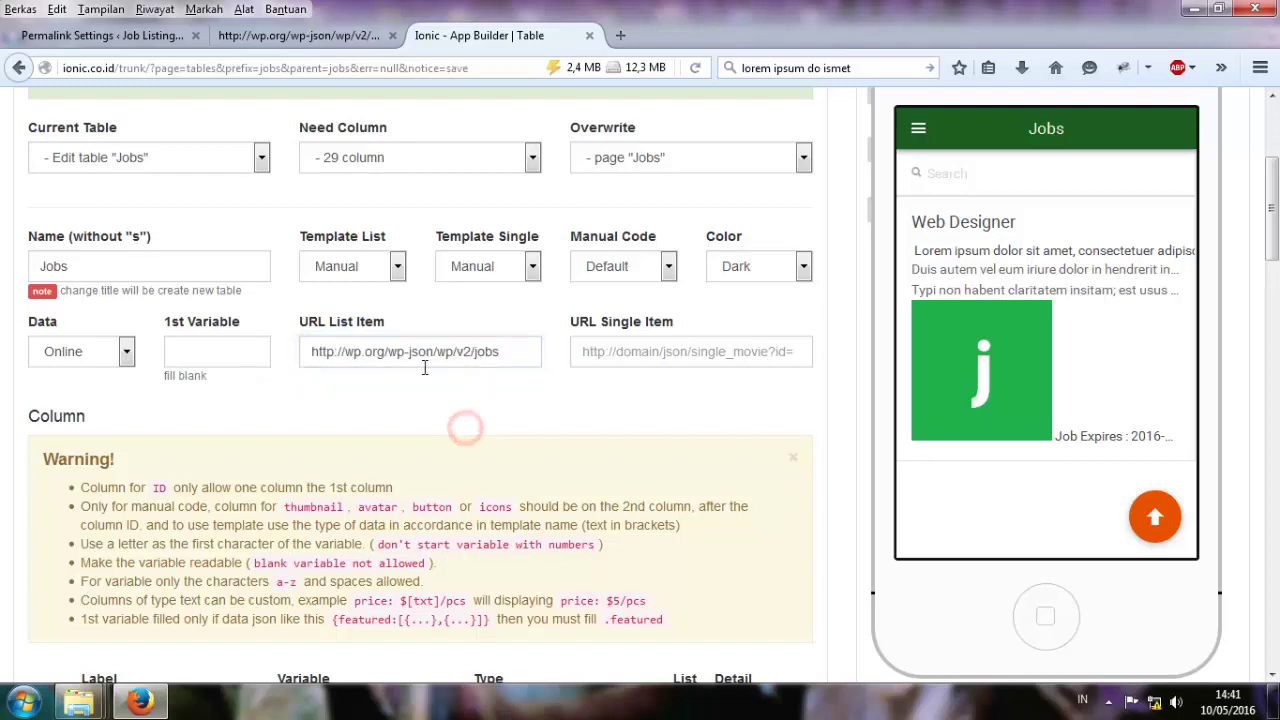
scroll(378, 470, down, 15)
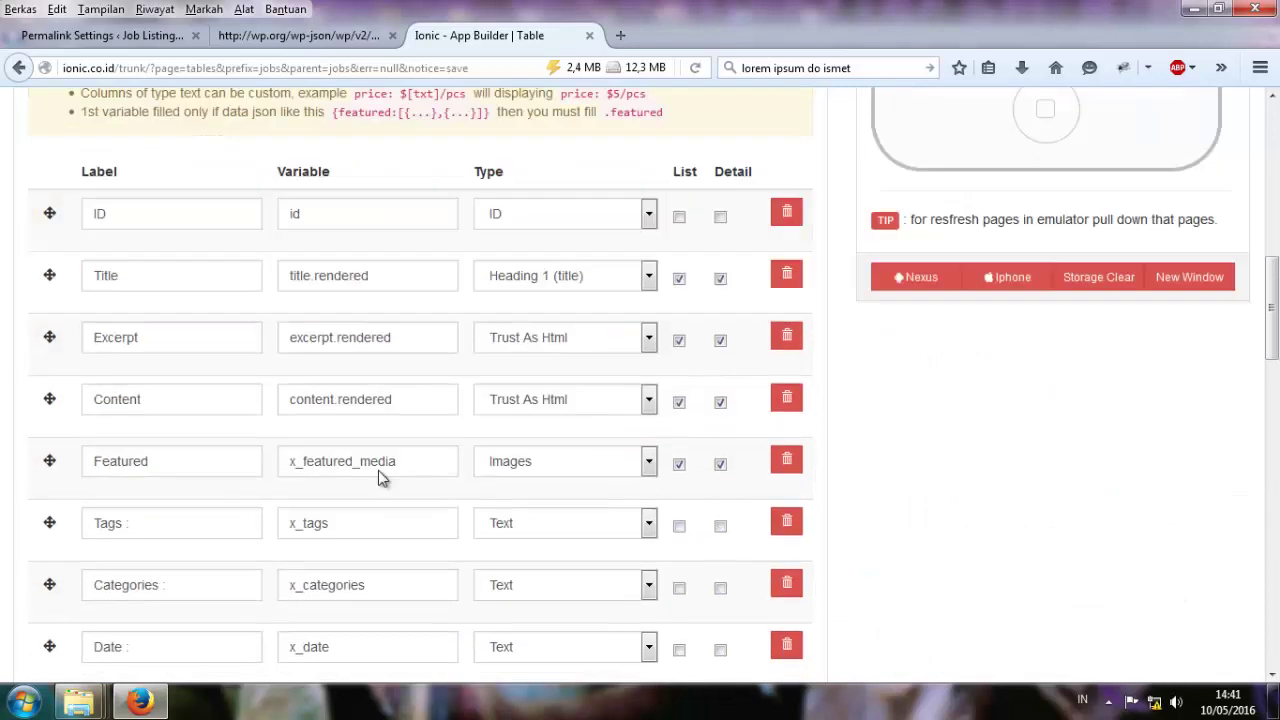
scroll(330, 460, down, 5)
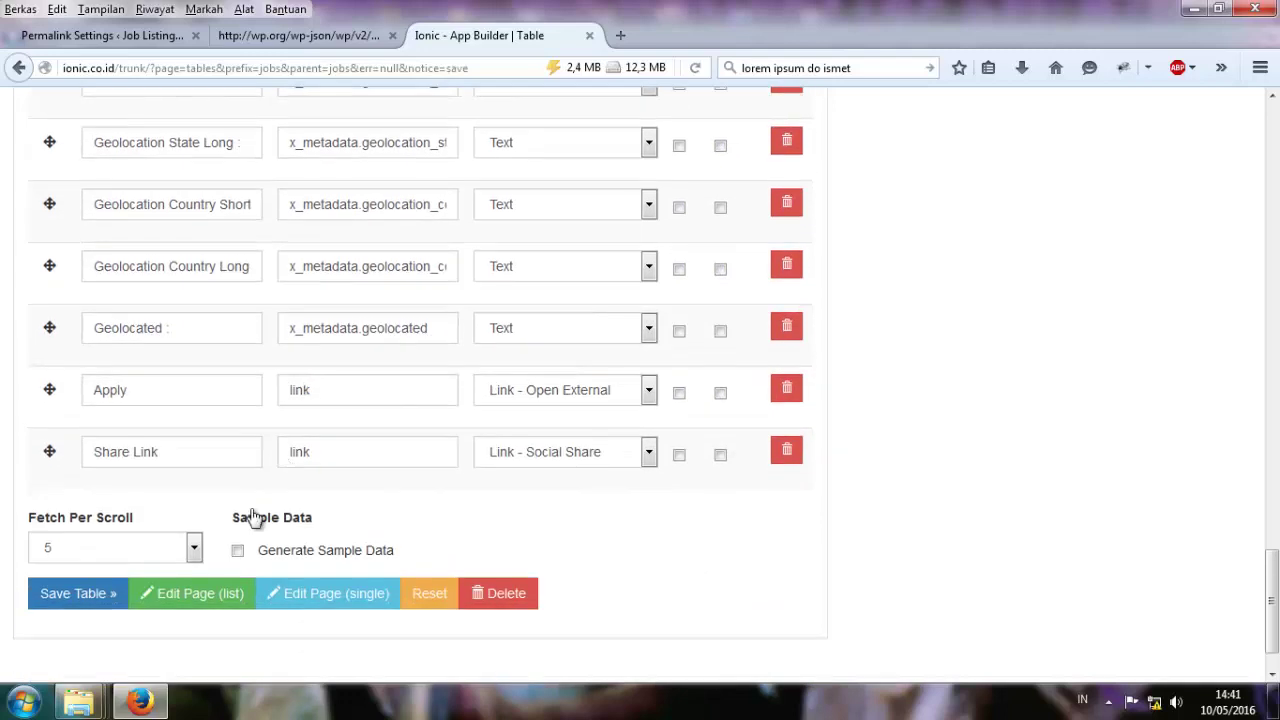
click(52, 533)
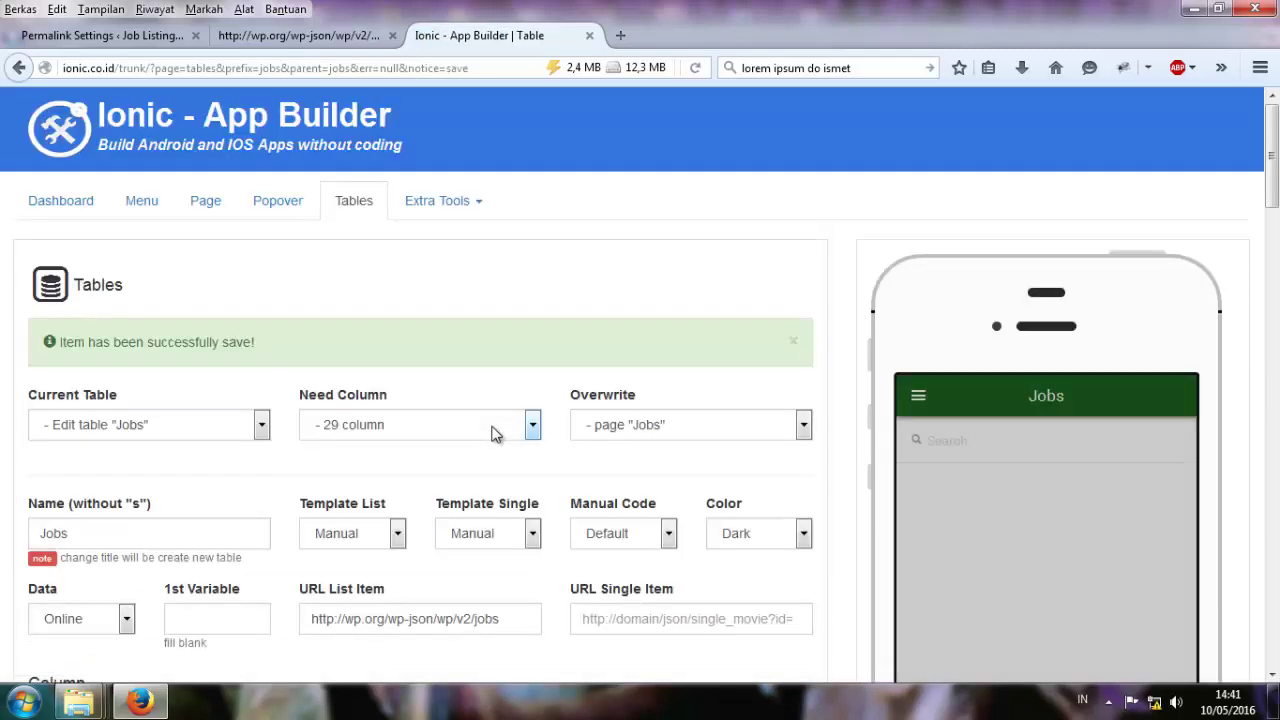
Set the Jobs table's Template List to One Icon (id + title + icon/text) and save the table.
scroll(874, 437, down, 1)
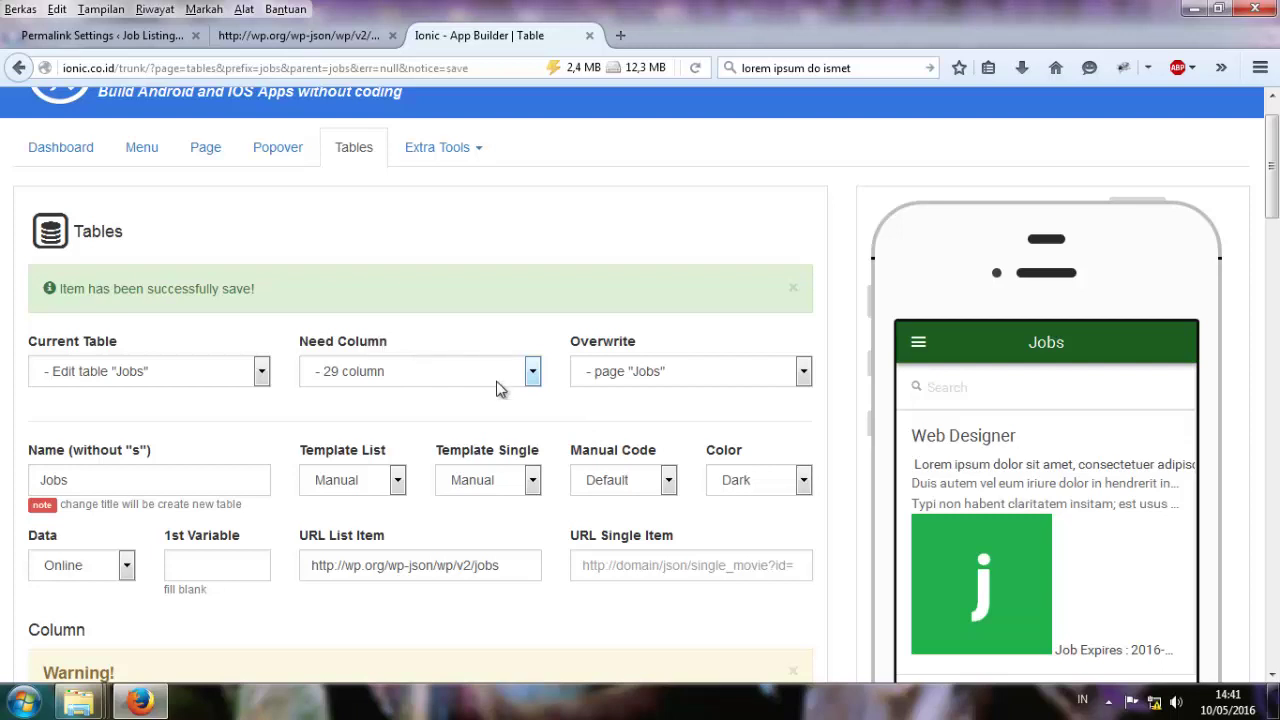
scroll(500, 389, down, 2)
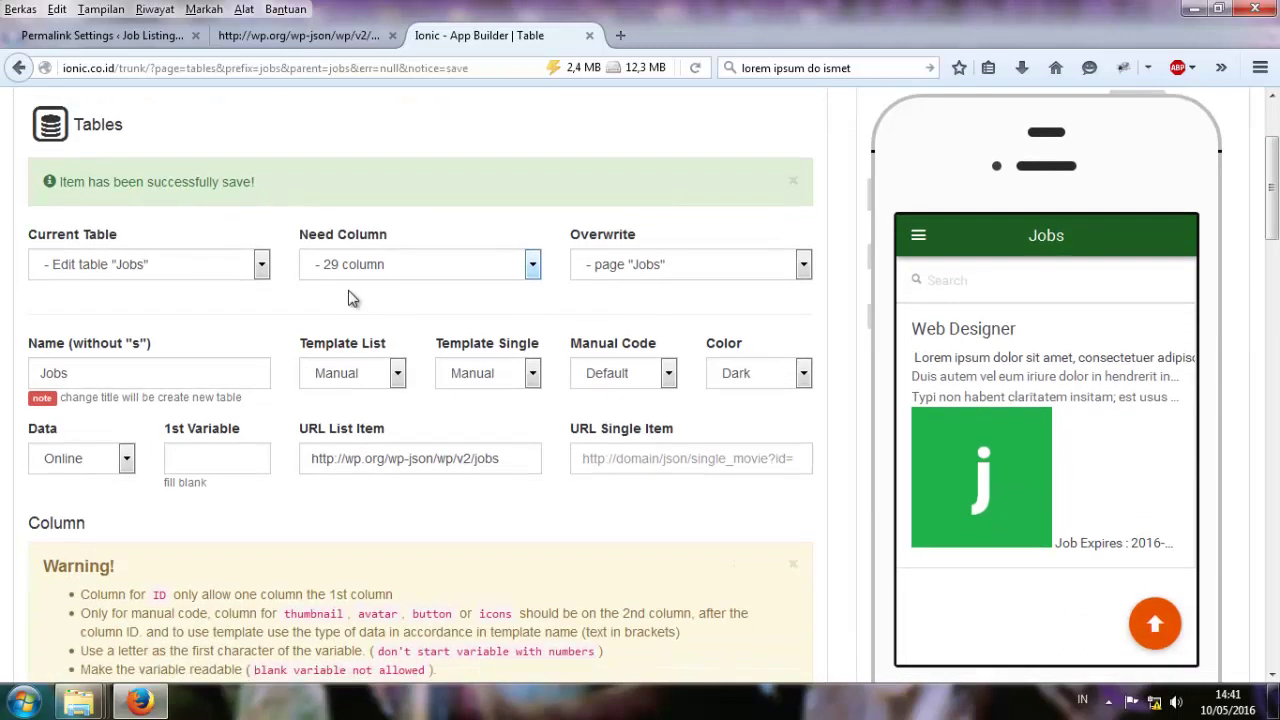
click(372, 380)
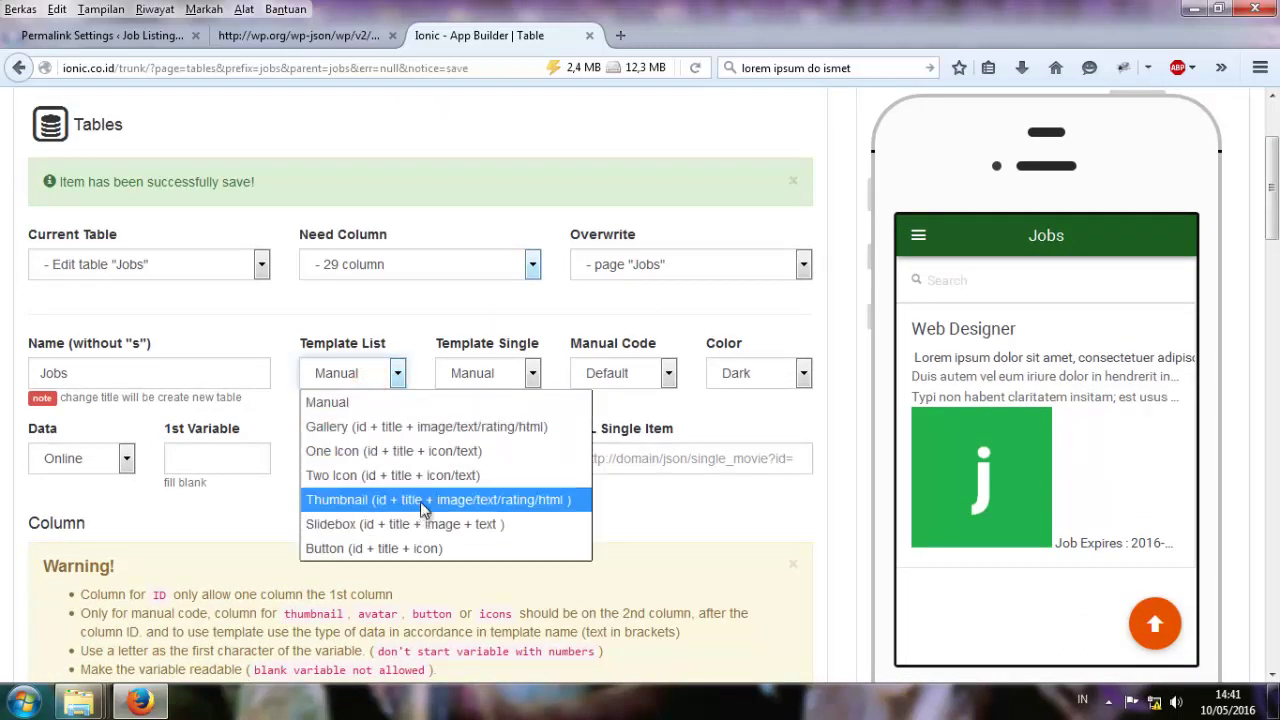
click(420, 451)
scroll(353, 494, down, 7)
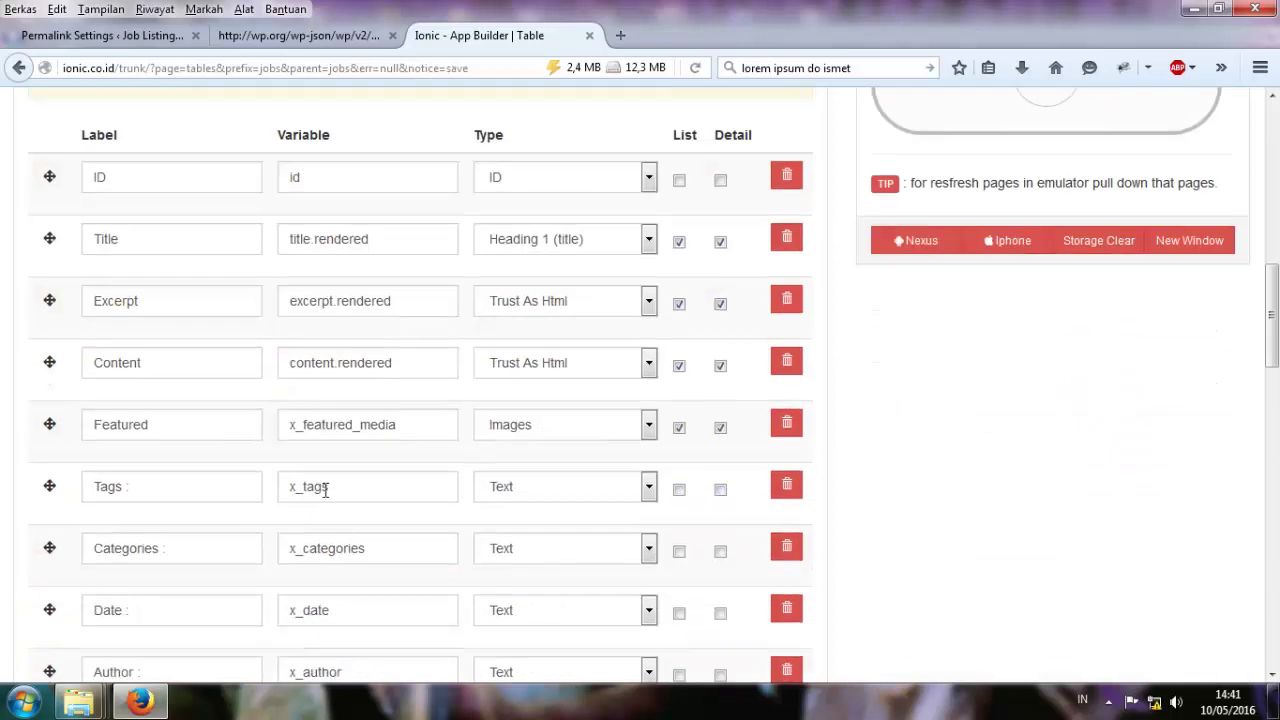
scroll(325, 490, down, 20)
click(55, 537)
Open the Web Designer entry in the phone emulator and look through its detail page.
scroll(757, 428, down, 4)
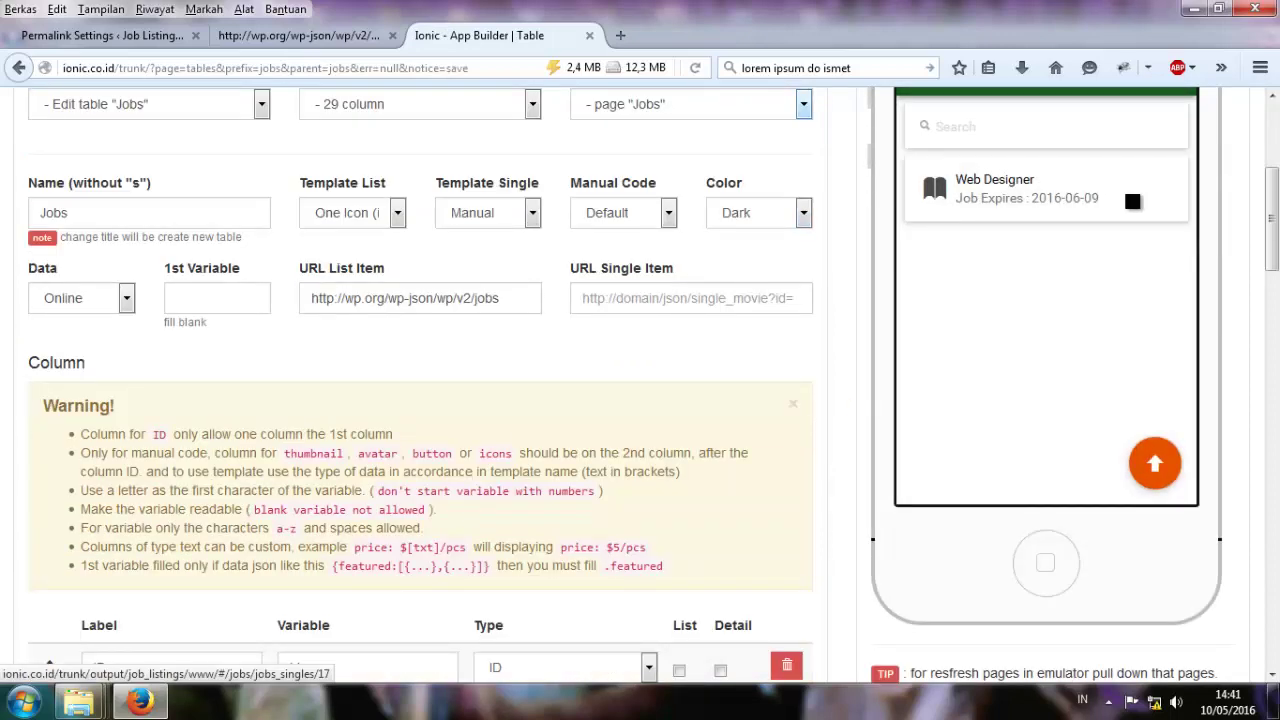
click(990, 185)
drag(1005, 445, 1005, 294)
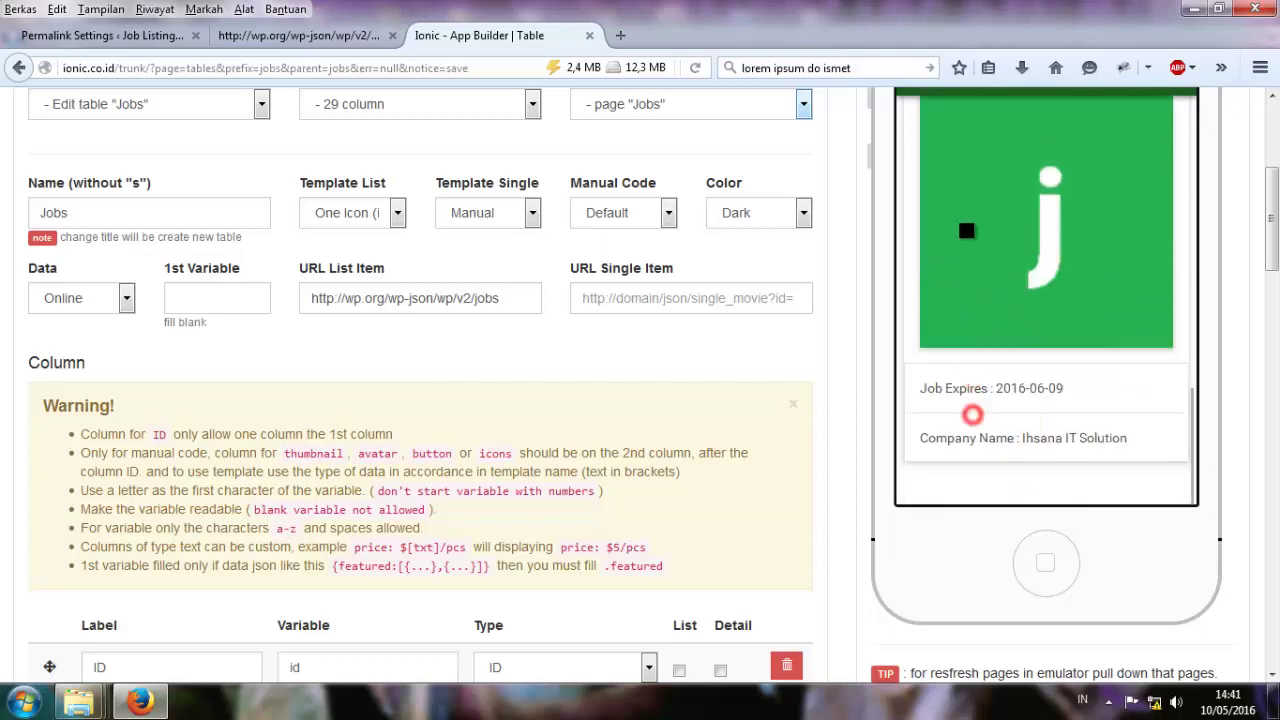
drag(990, 195, 1038, 476)
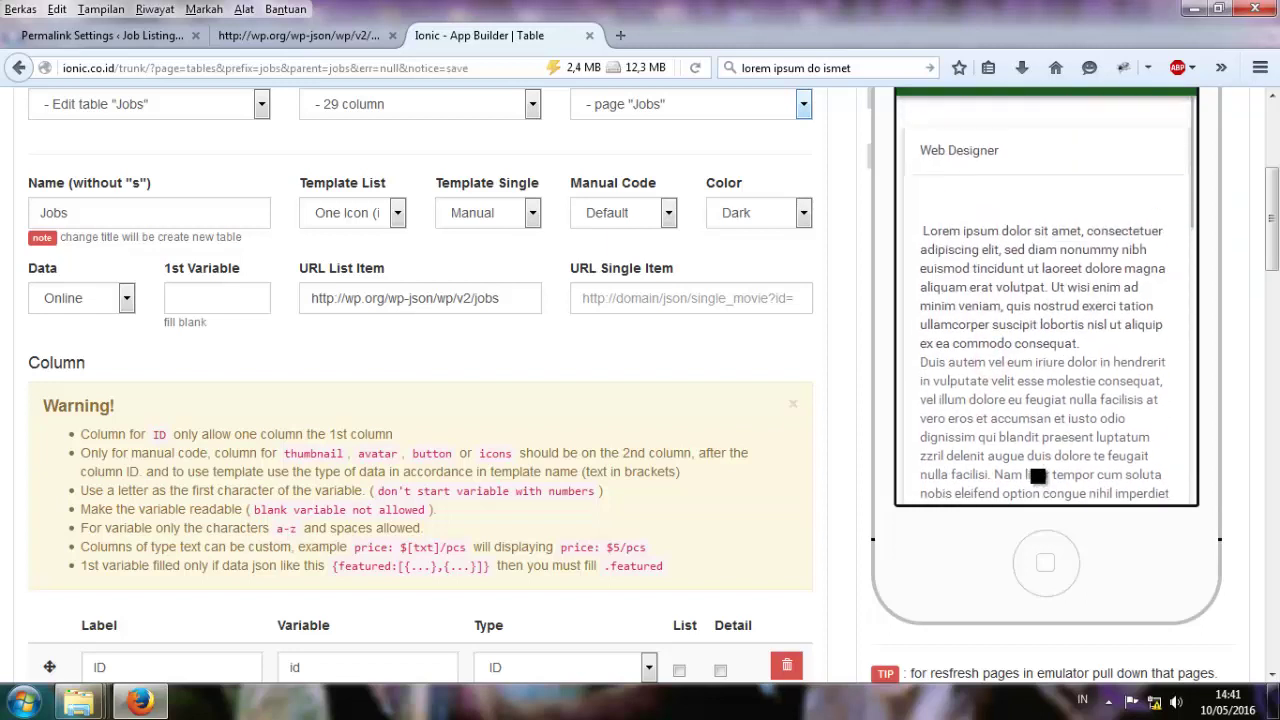
Enable the Tags column for both List and Detail, save the Jobs table, and check the emulator's list.
scroll(661, 402, down, 8)
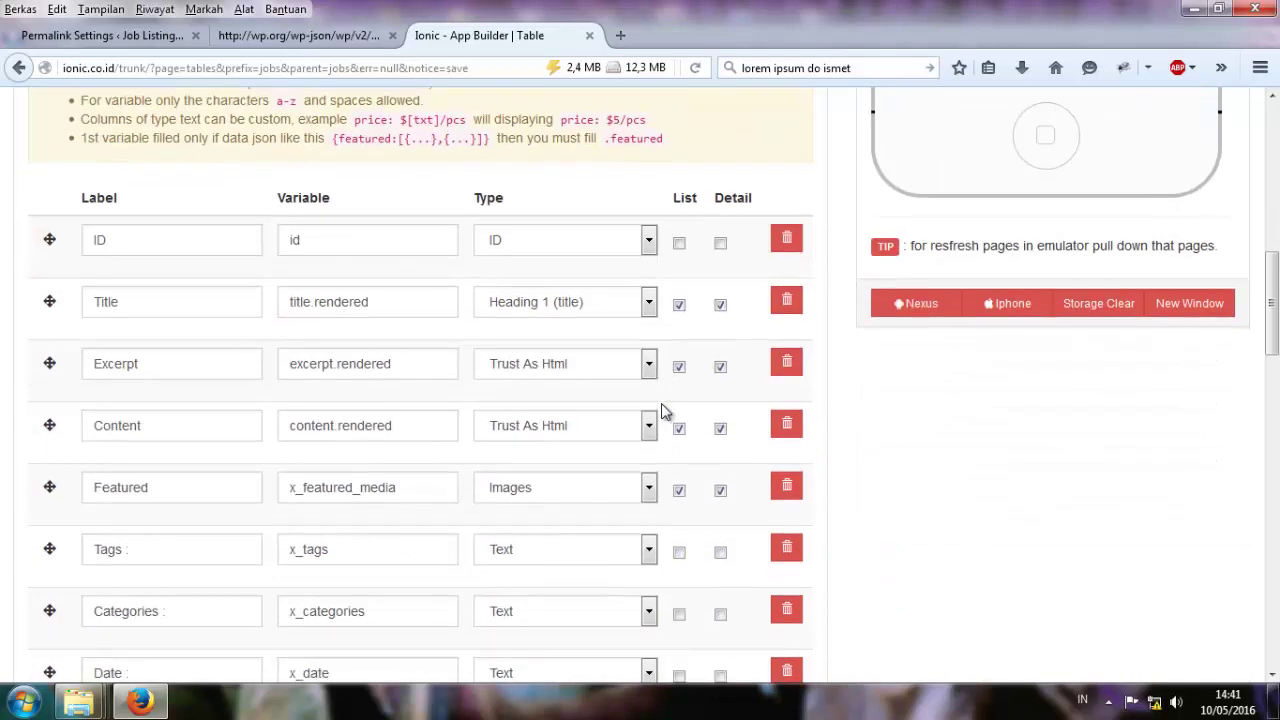
scroll(410, 415, down, 2)
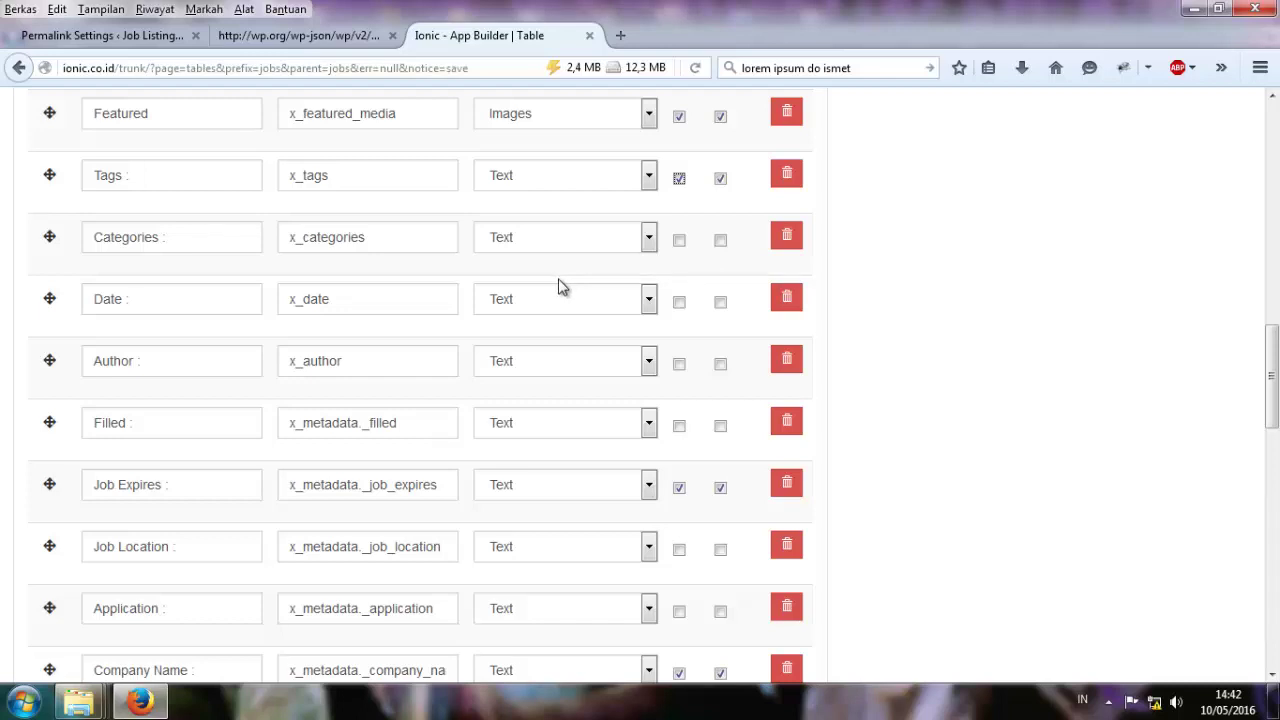
scroll(149, 523, down, 15)
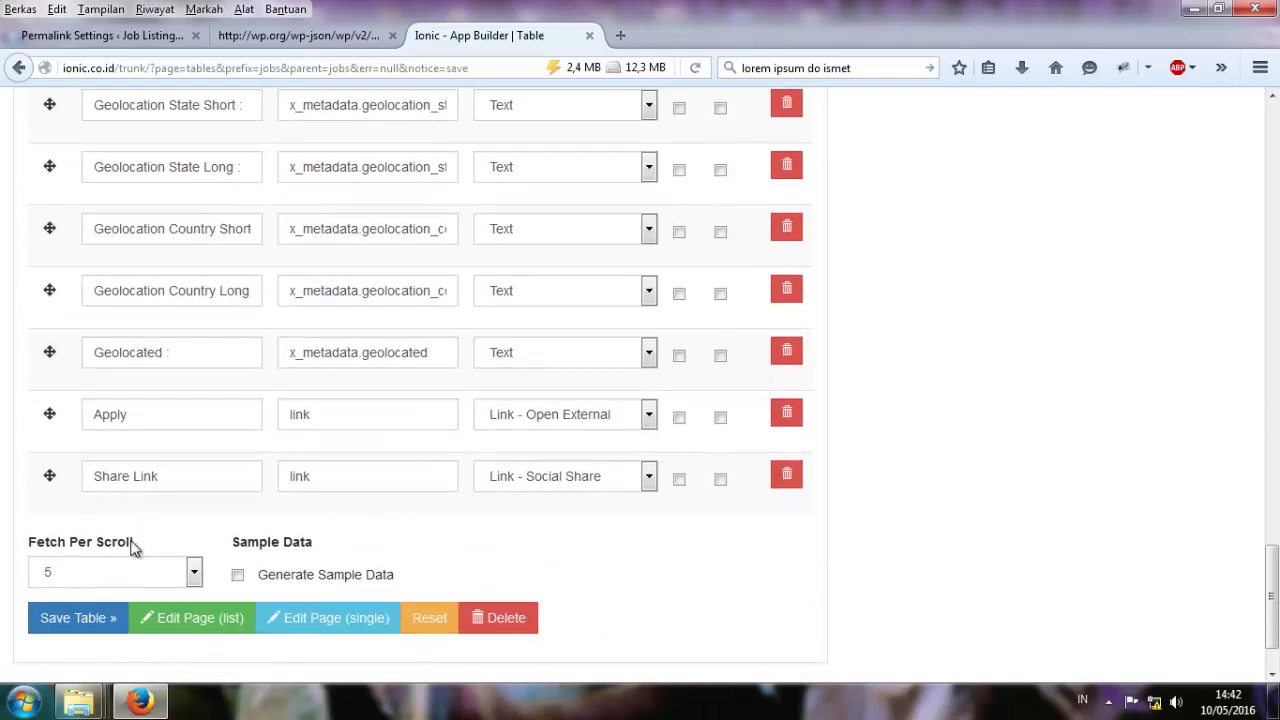
click(79, 534)
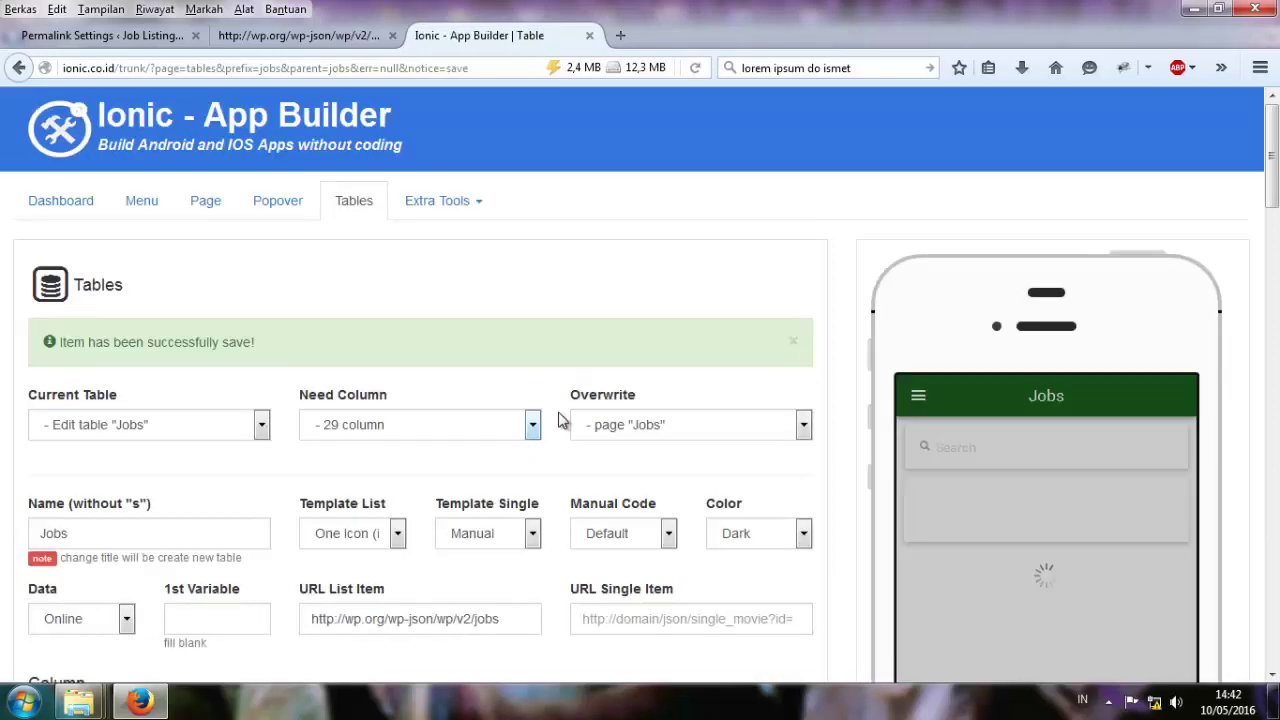
scroll(608, 408, down, 2)
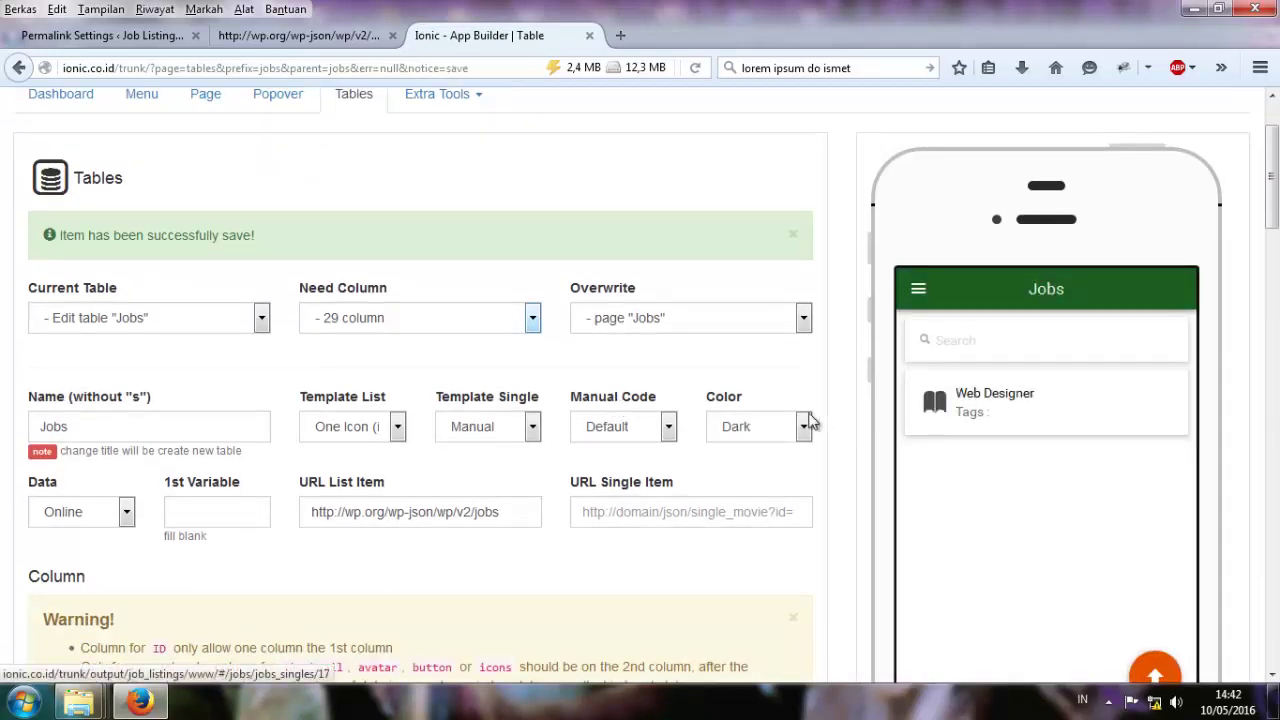
scroll(797, 411, down, 3)
scroll(797, 411, up, 2)
Open the Web Designer job for editing in WordPress and examine its job data, job types and custom fields.
click(298, 35)
click(103, 35)
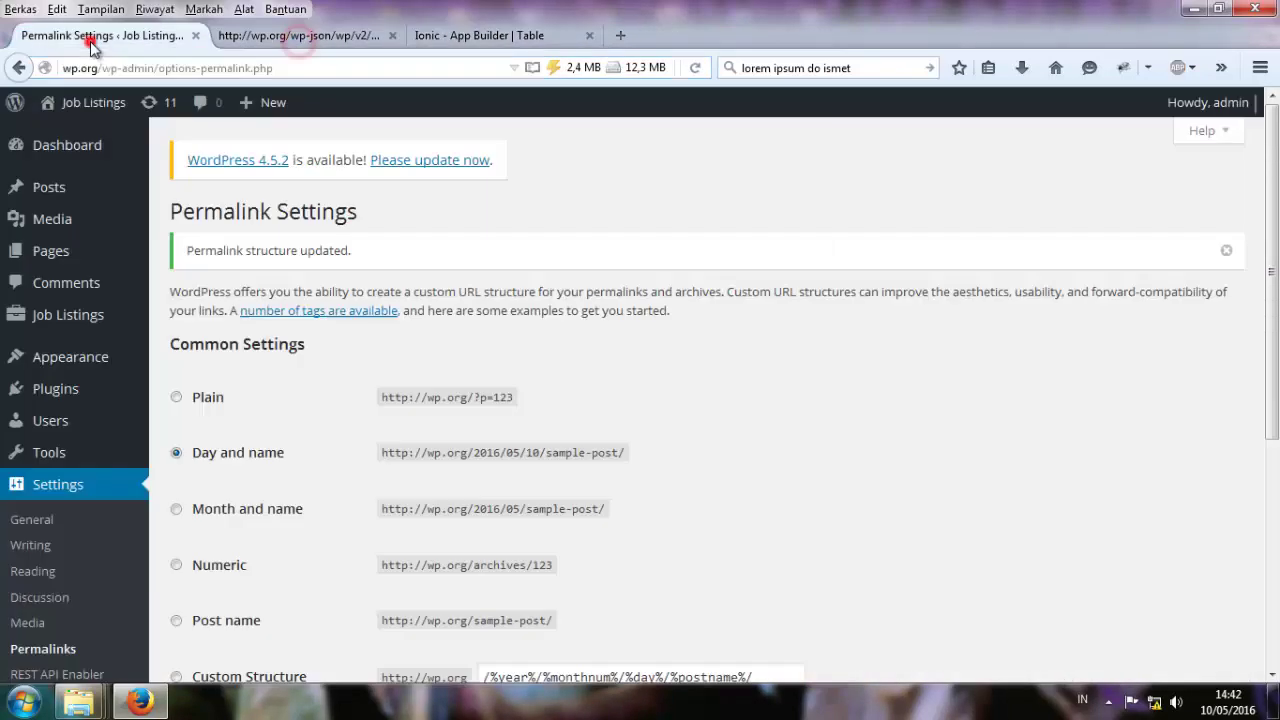
scroll(189, 317, down, 2)
scroll(66, 176, up, 2)
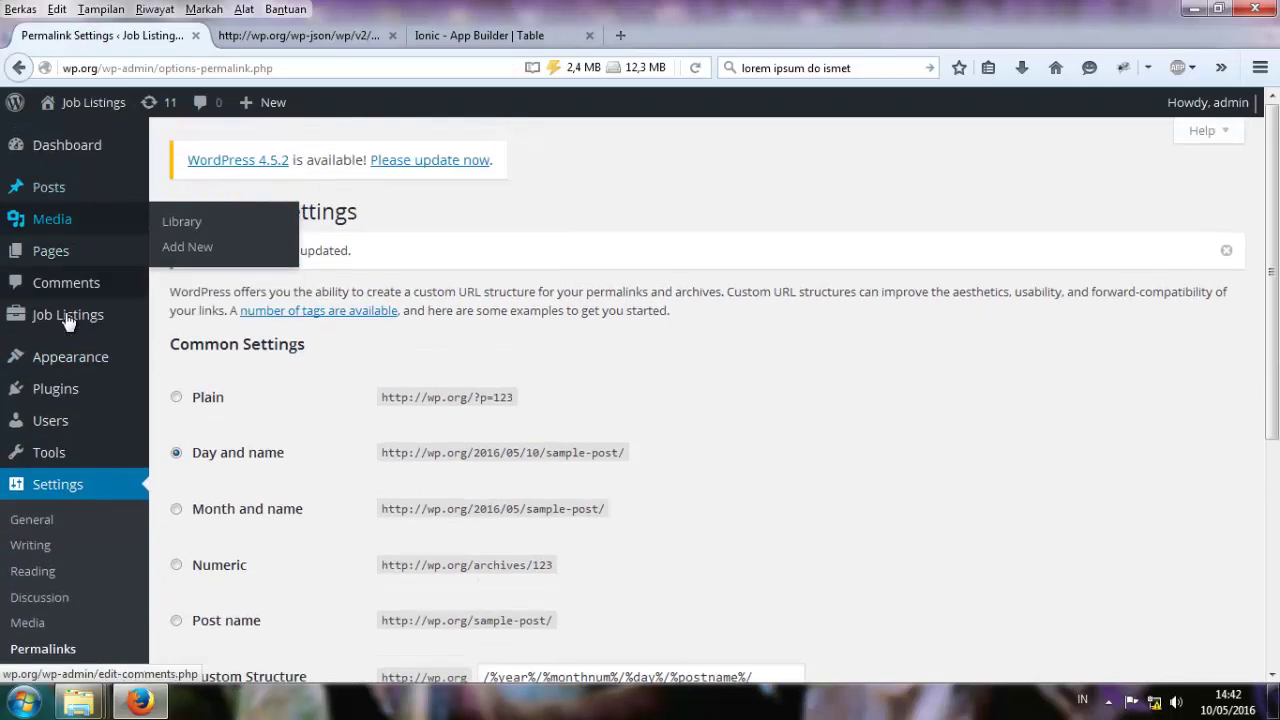
mouse_move(80, 318)
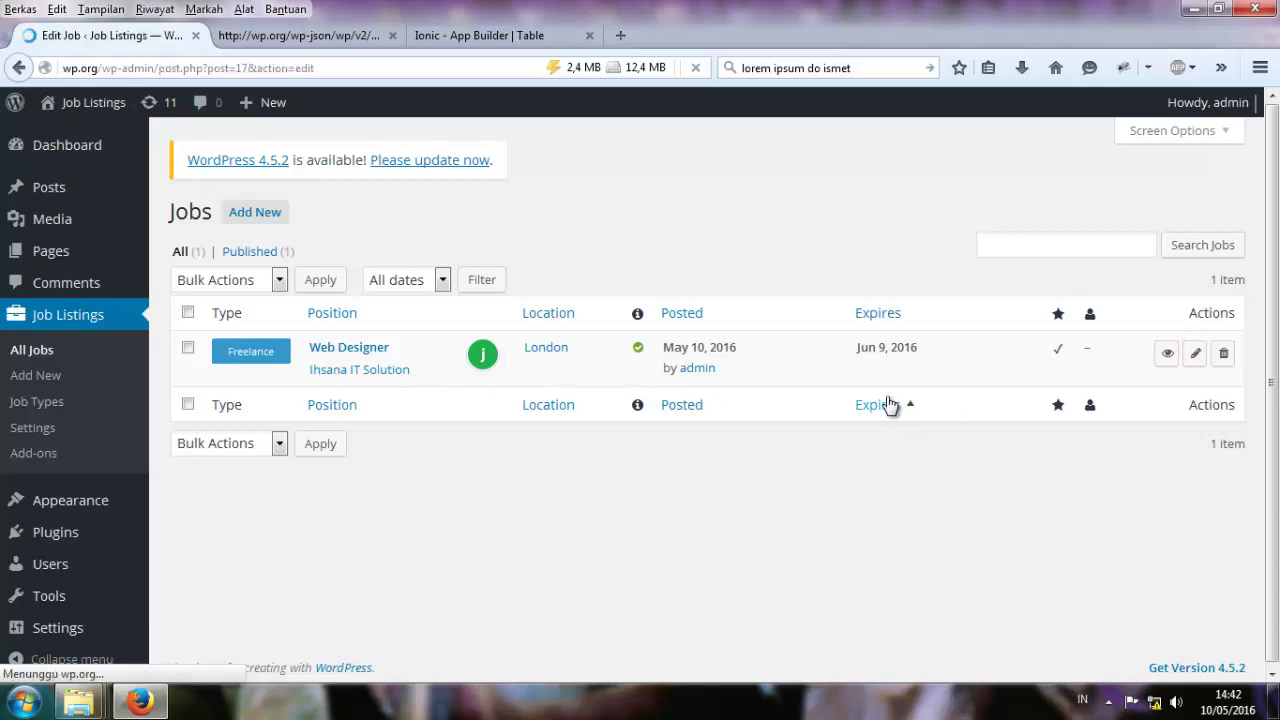
scroll(978, 445, down, 10)
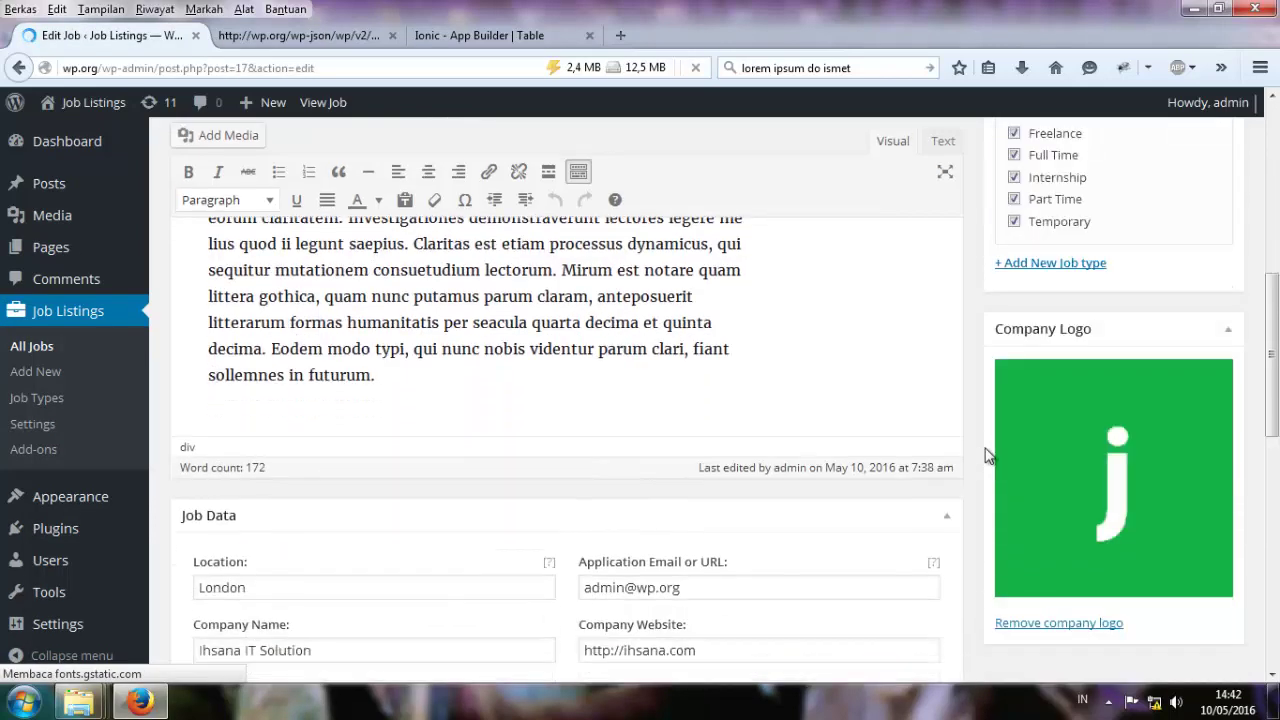
scroll(981, 452, up, 5)
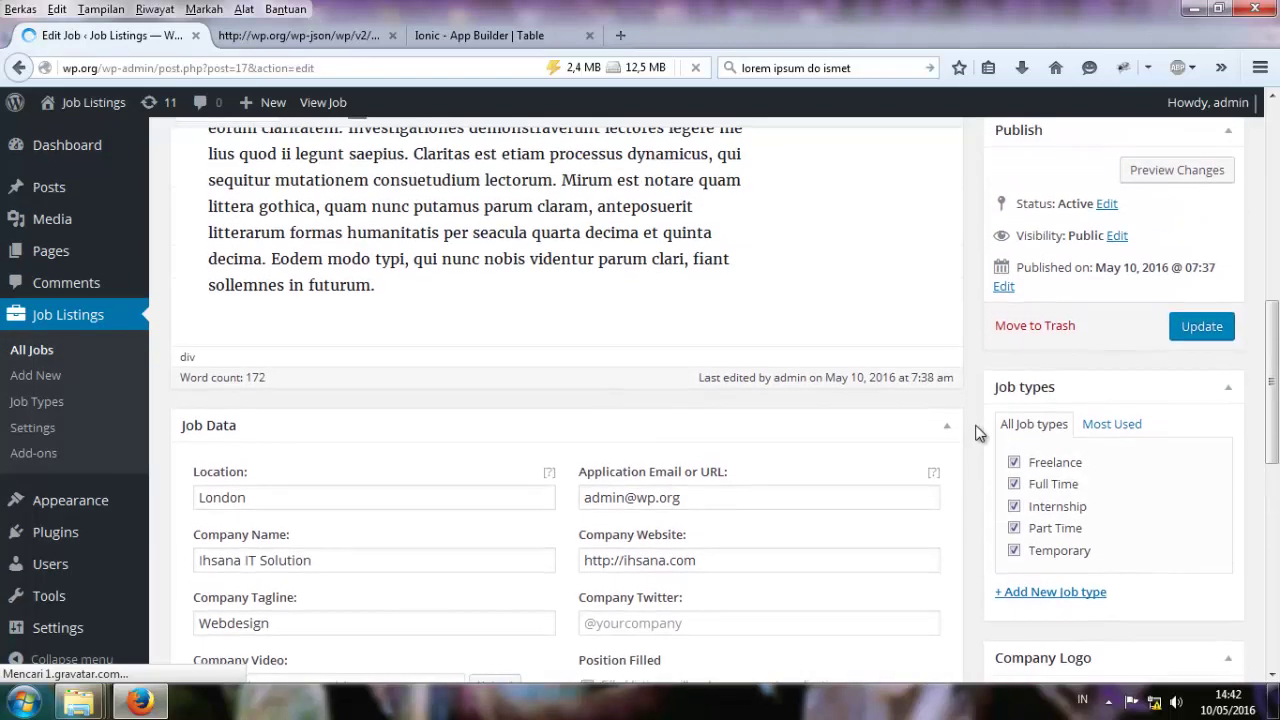
scroll(978, 432, up, 1)
scroll(1042, 461, down, 10)
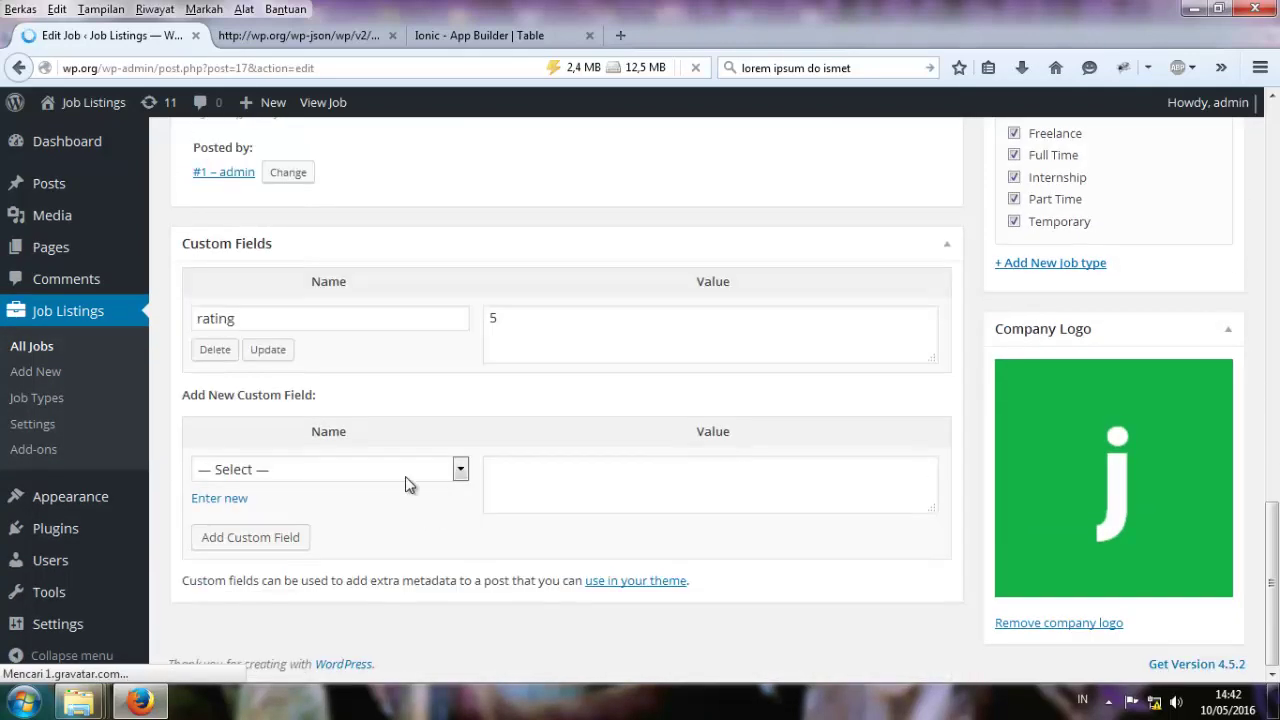
scroll(614, 449, up, 10)
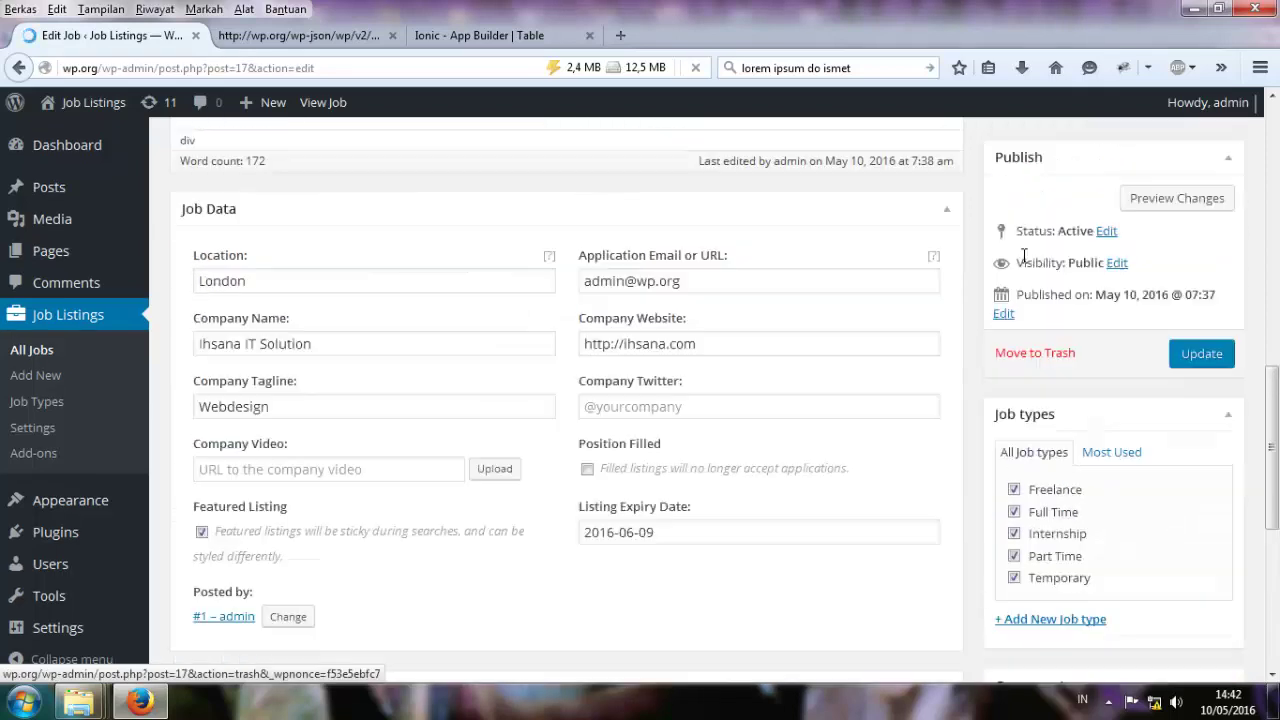
scroll(1134, 219, up, 3)
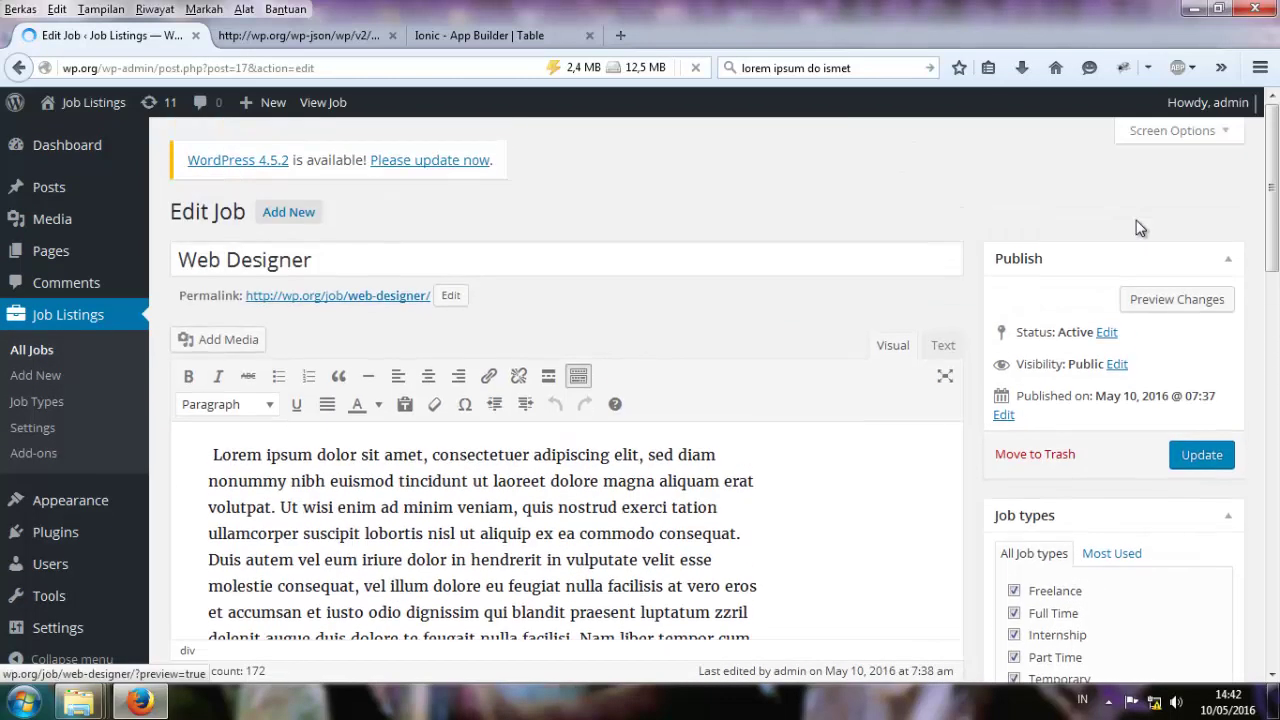
Enable the Slug box in the job editor's screen options and return to the Jobs table in Ionic App Builder.
click(1180, 131)
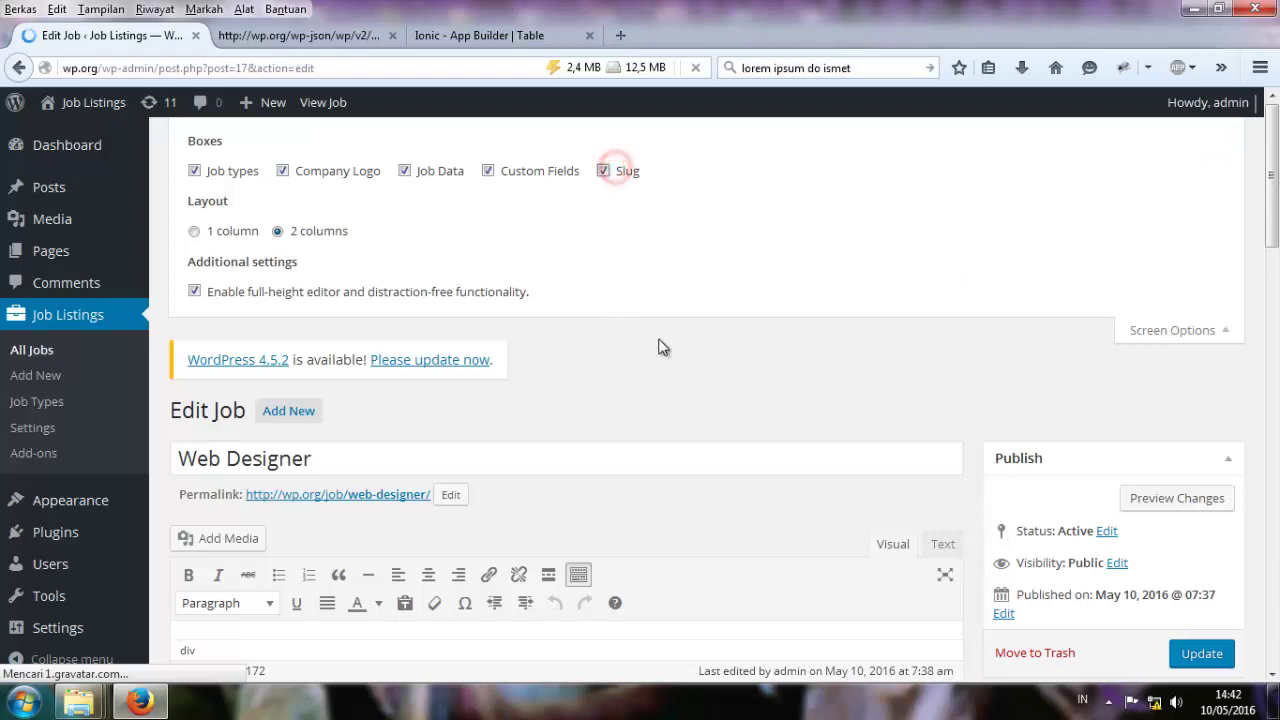
click(1147, 333)
scroll(811, 400, down, 6)
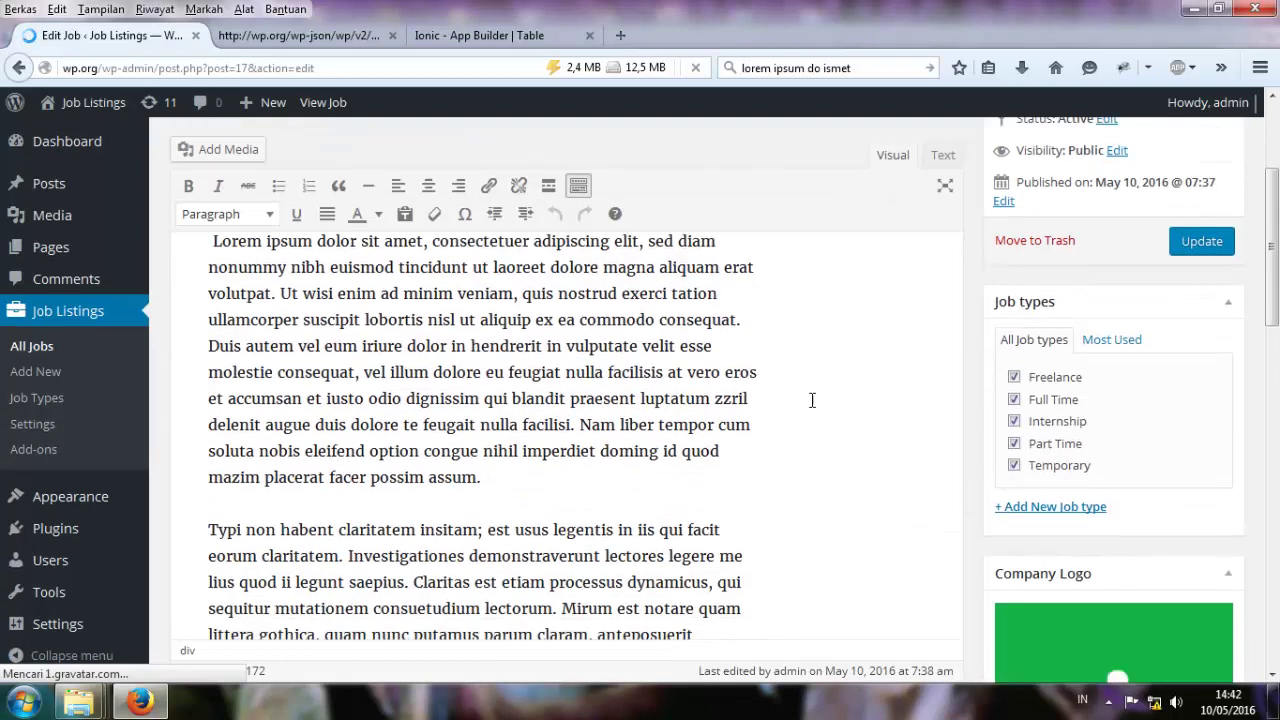
click(459, 40)
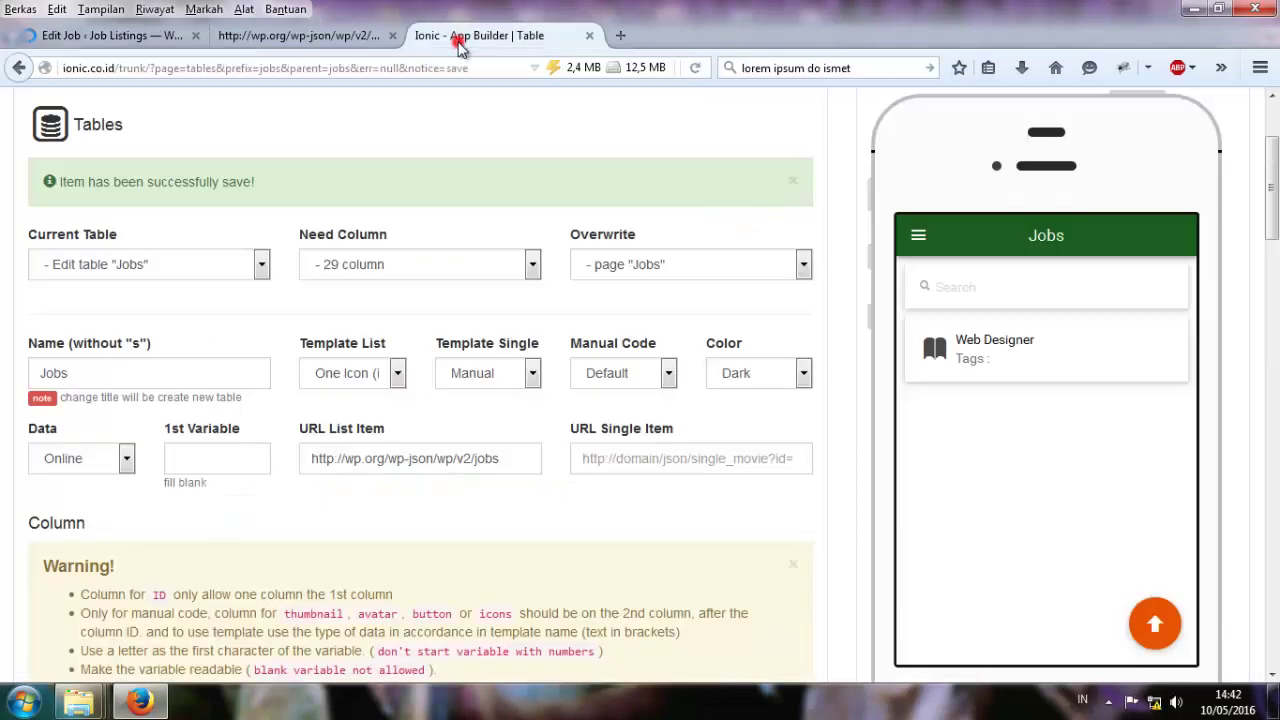
Disable the Tags column for List and Detail, and locate the _company_tagline key under x_metadata in the jobs JSON.
scroll(397, 370, down, 10)
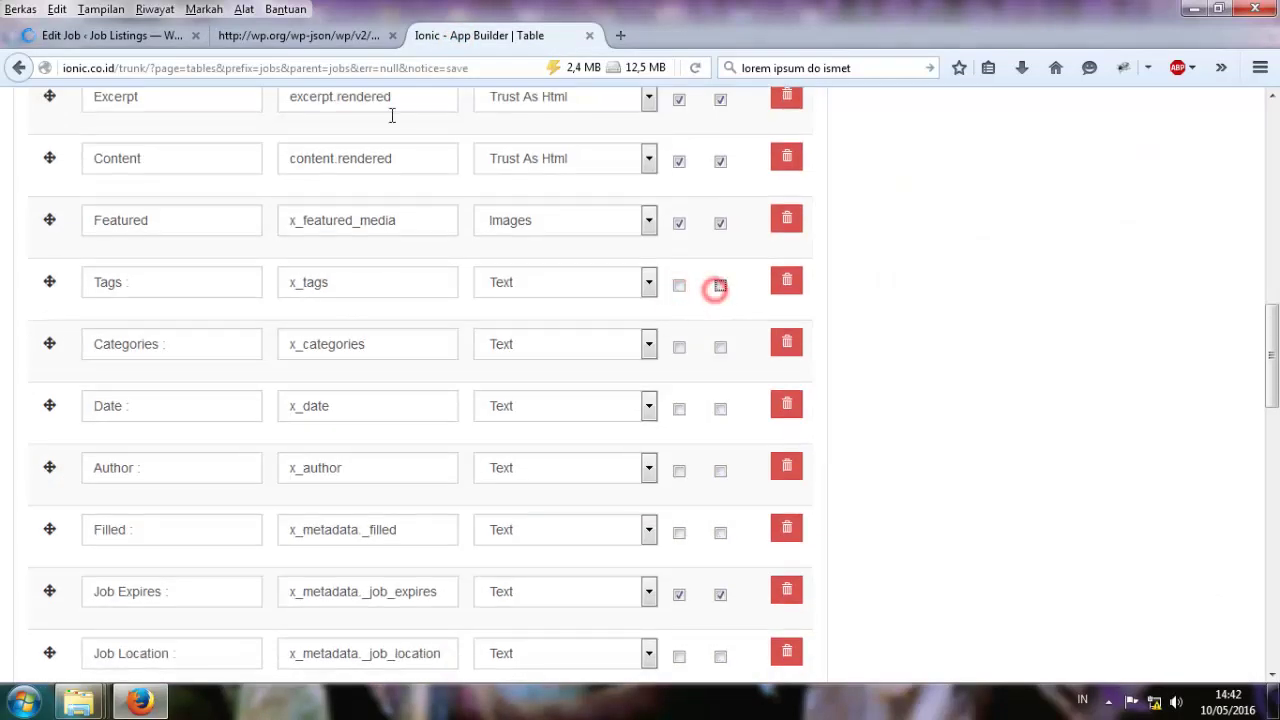
click(255, 38)
click(119, 38)
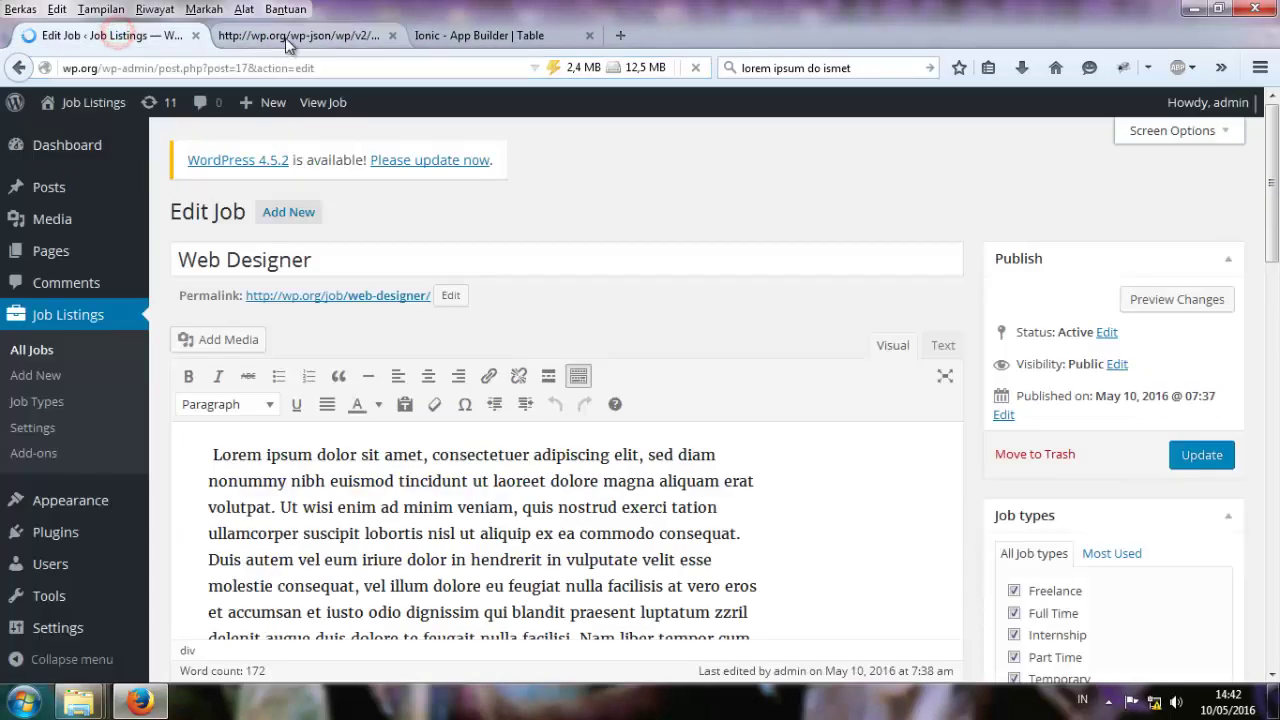
click(285, 37)
scroll(93, 480, down, 5)
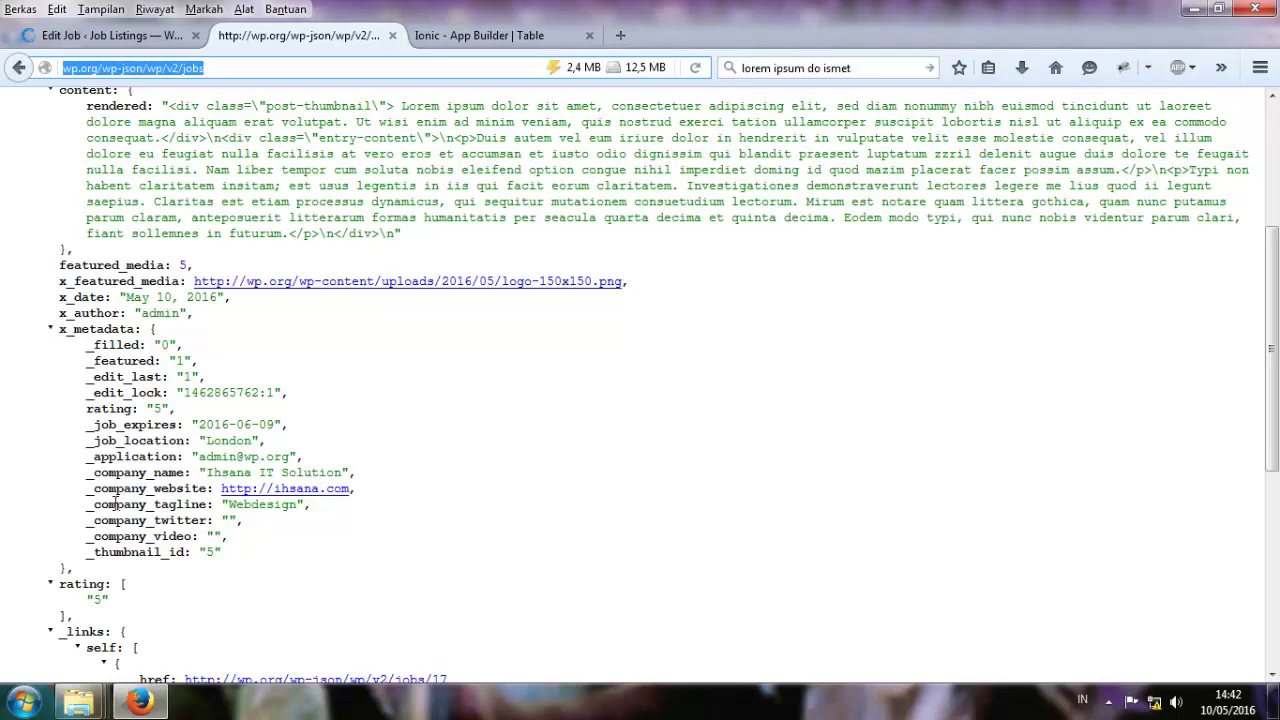
drag(91, 506, 209, 506)
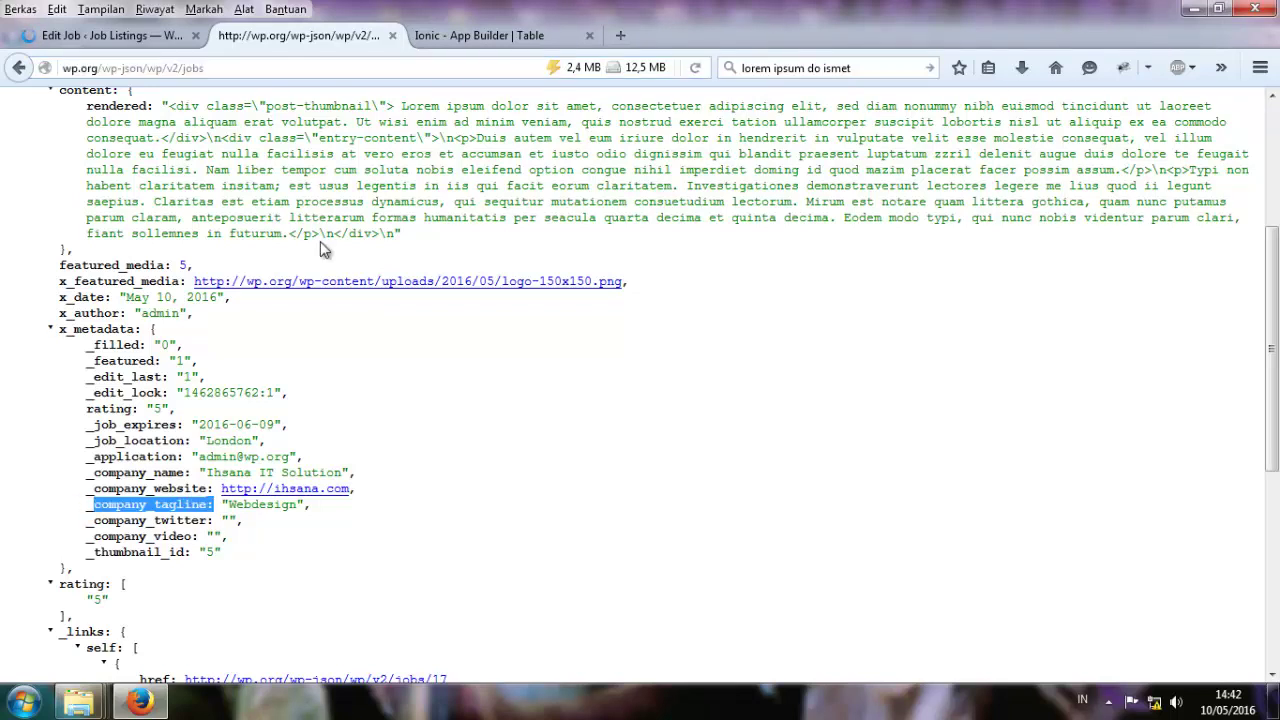
Enable the Company Tagline column for both List and Detail and save the Jobs table.
click(476, 36)
scroll(400, 434, down, 10)
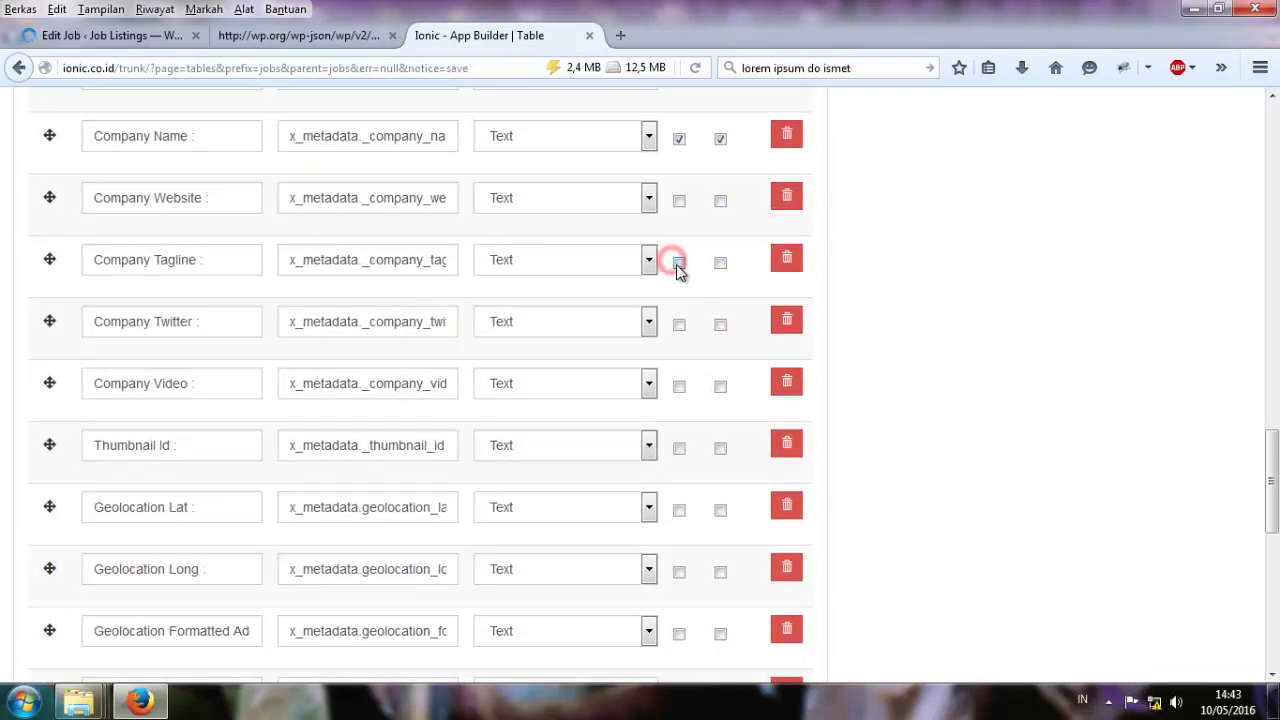
scroll(308, 554, down, 7)
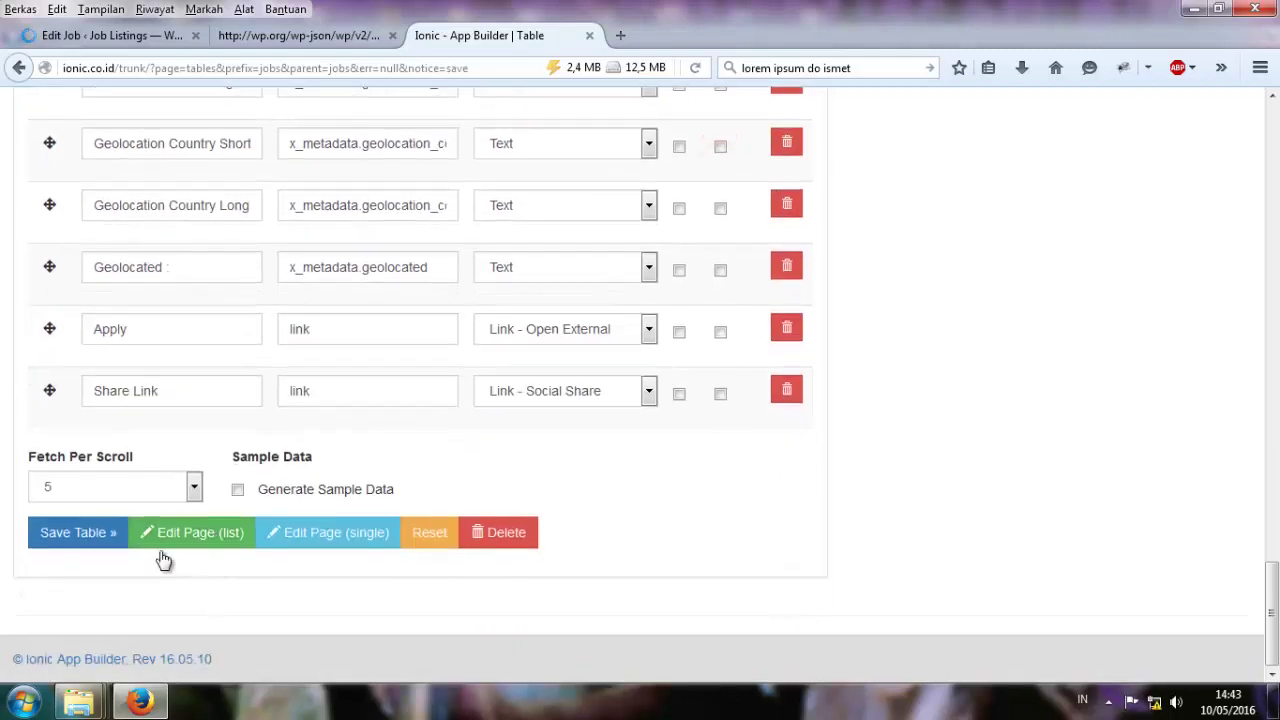
click(73, 528)
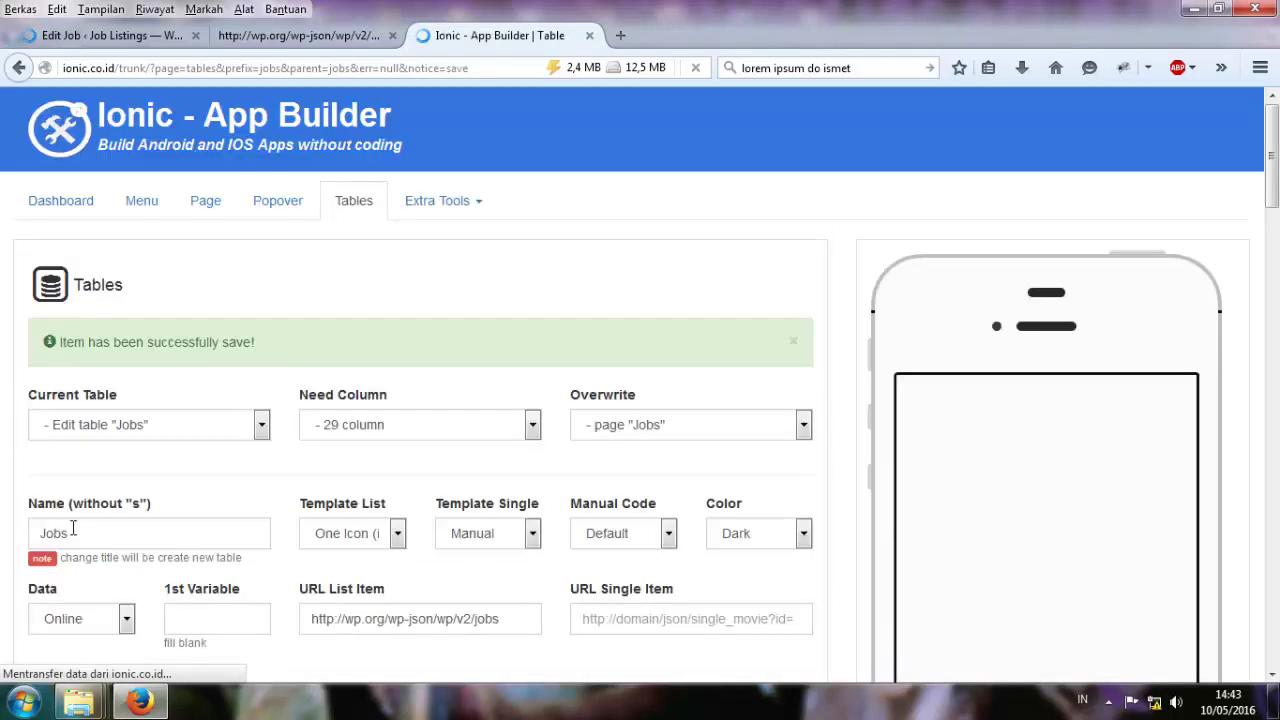
Open the Web Designer job in the phone emulator and check the company tagline on its detail page.
click(1005, 357)
drag(965, 540, 983, 425)
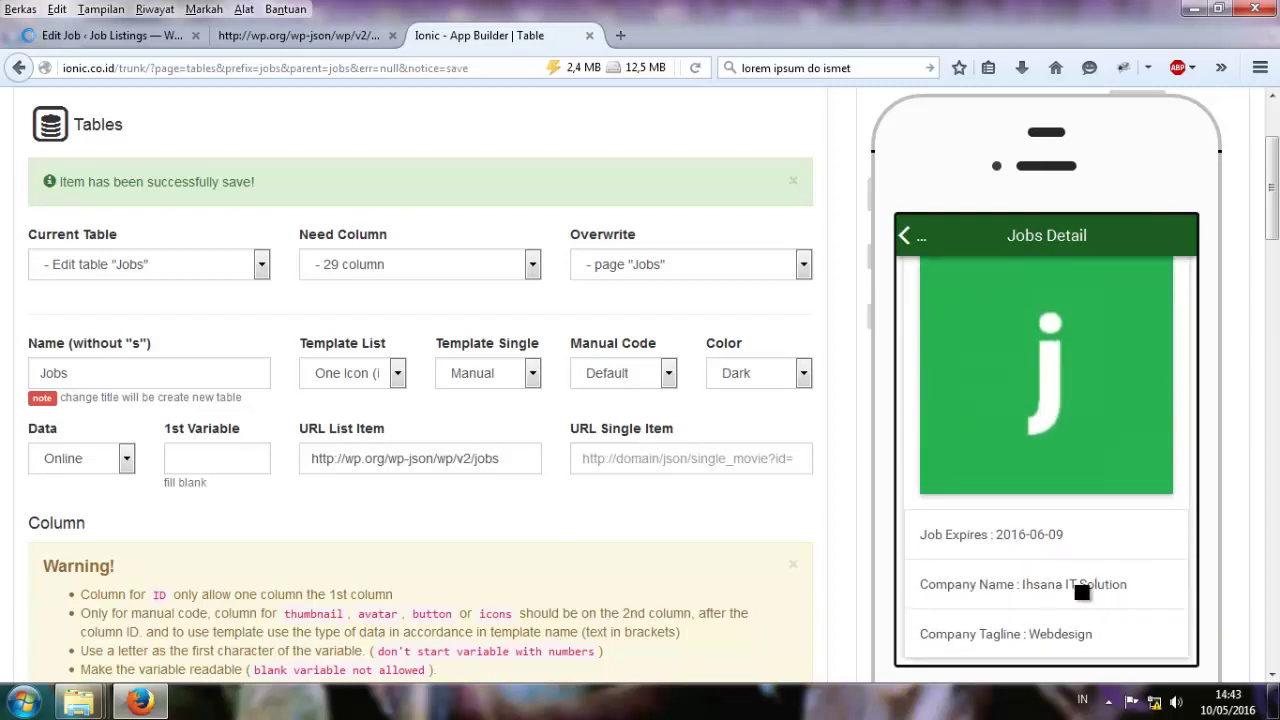
scroll(1098, 601, down, 1)
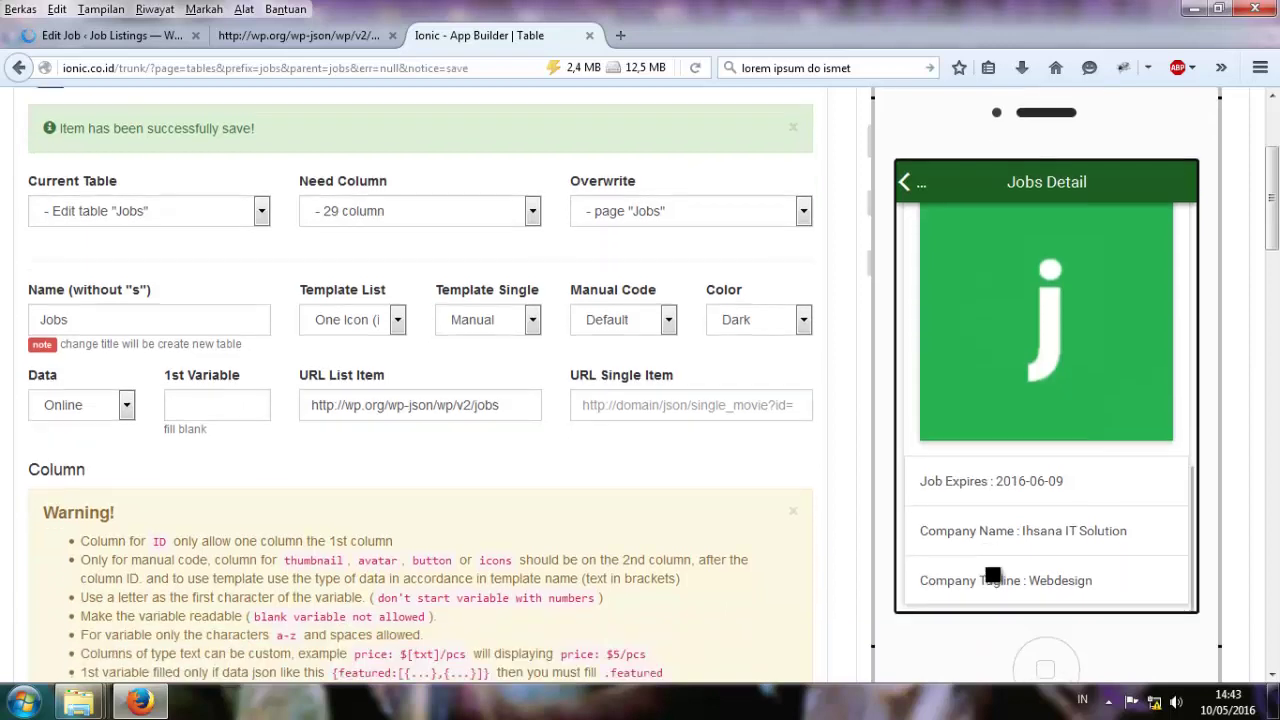
Enable the Apply and Share Link columns for Detail and save the Jobs table.
scroll(484, 565, down, 12)
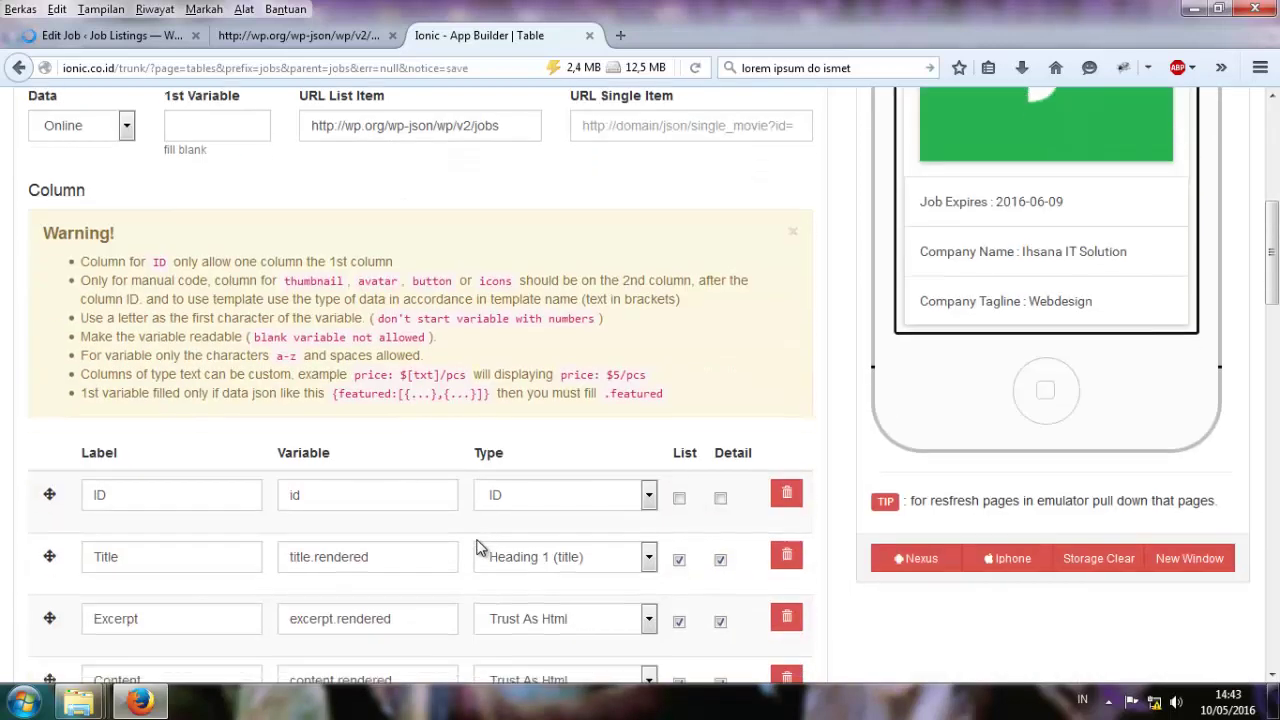
scroll(473, 547, down, 15)
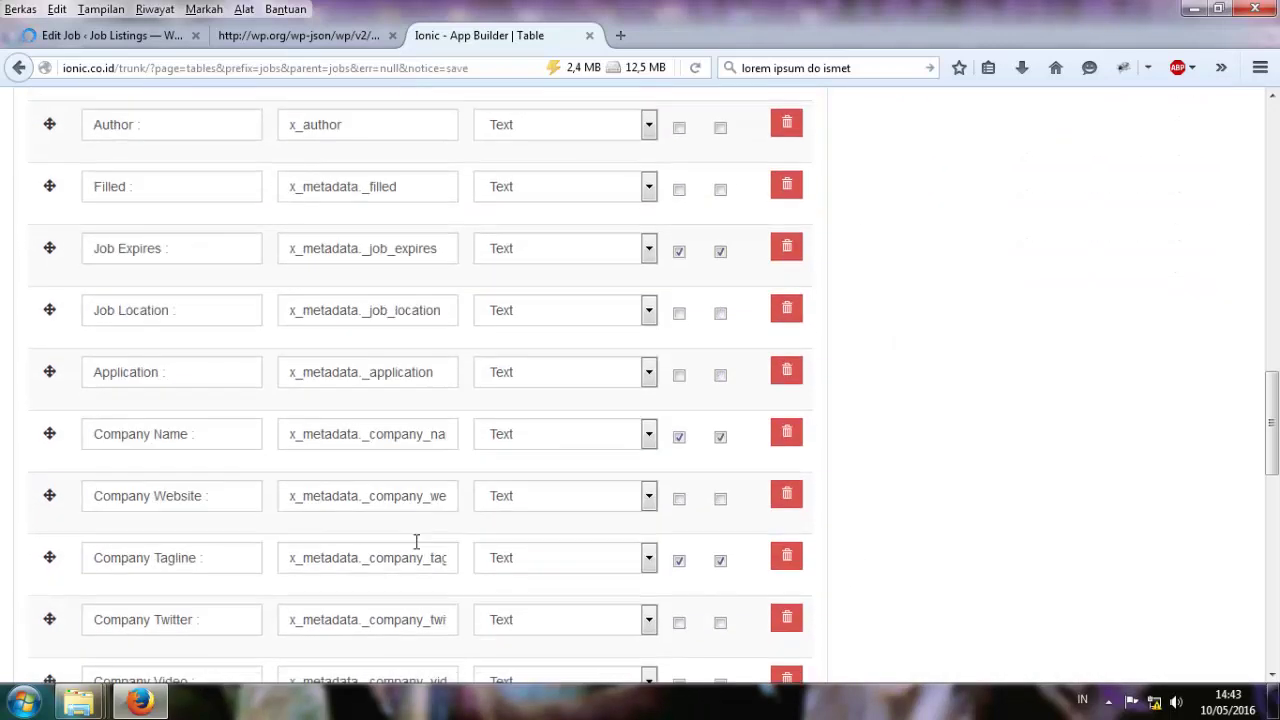
scroll(340, 558, down, 10)
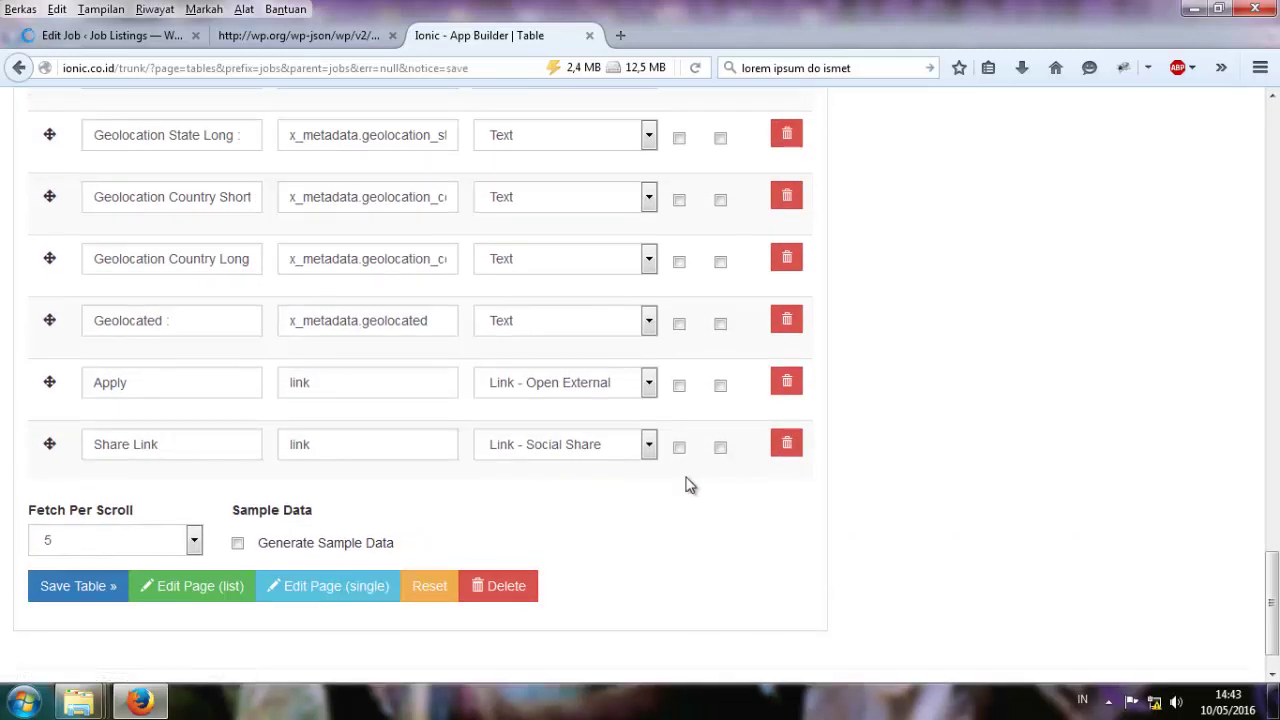
scroll(1130, 541, up, 8)
scroll(1130, 541, up, 12)
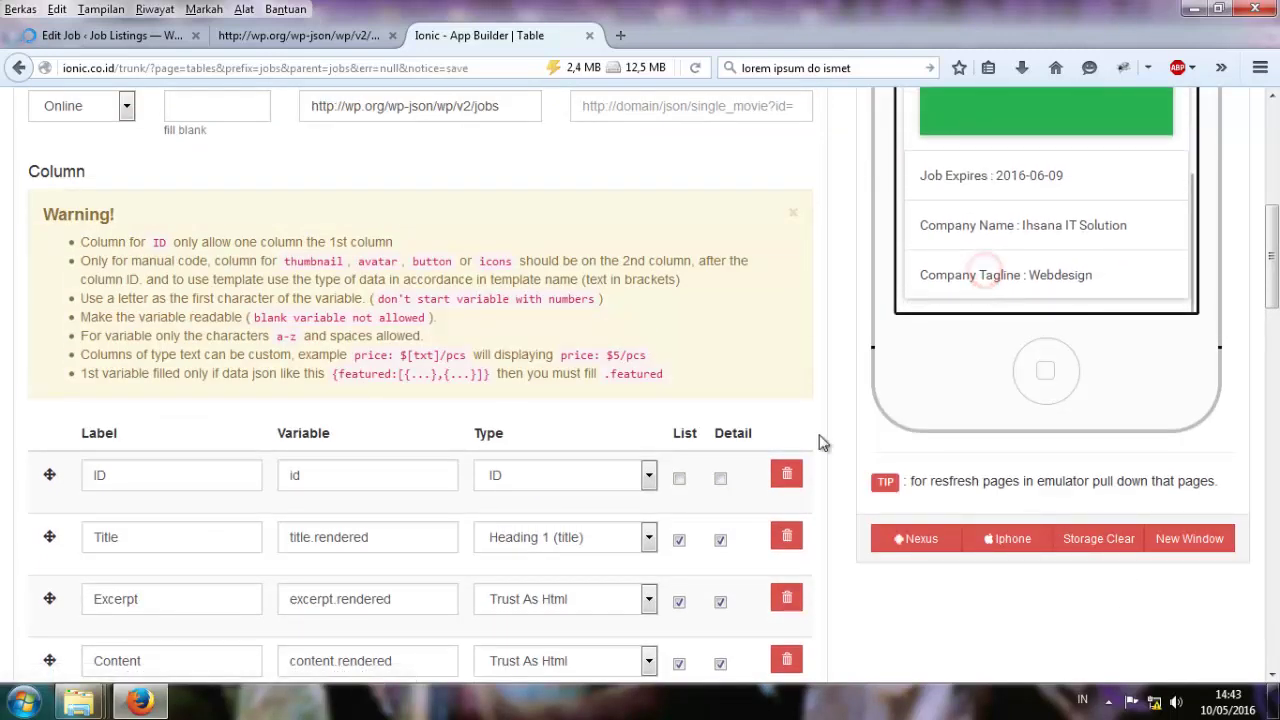
scroll(775, 545, down, 12)
scroll(778, 555, down, 6)
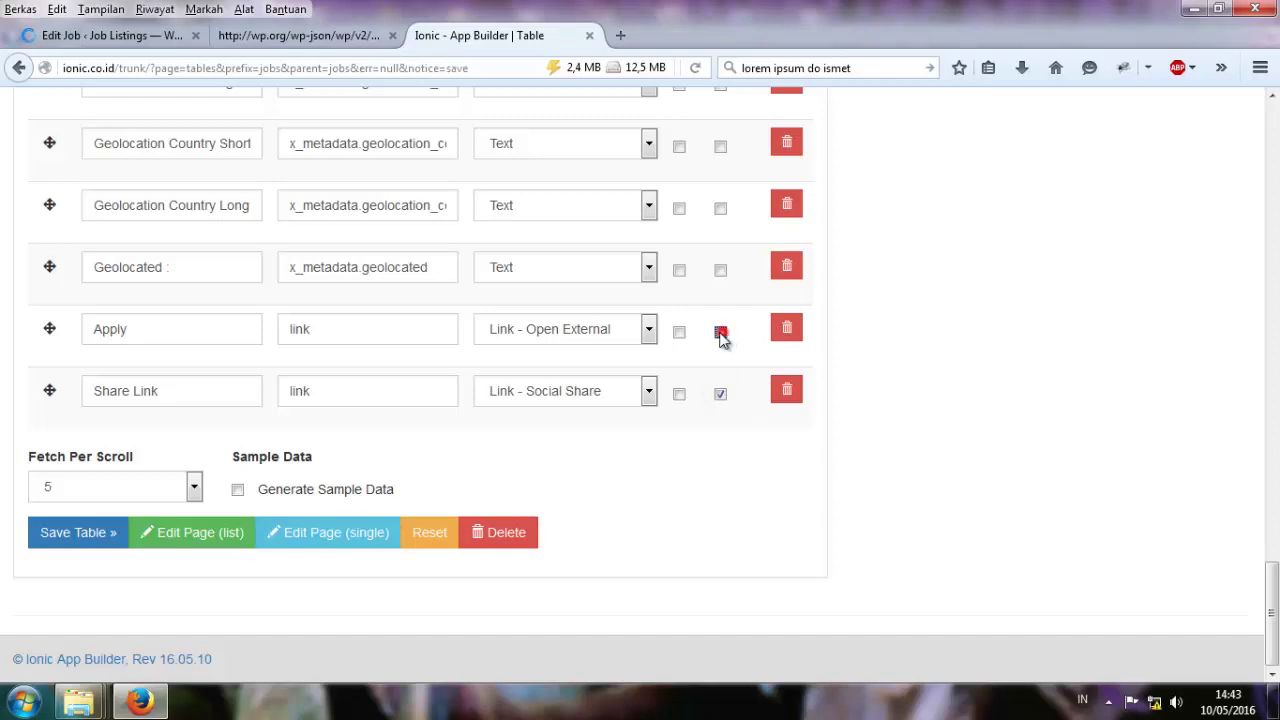
click(84, 533)
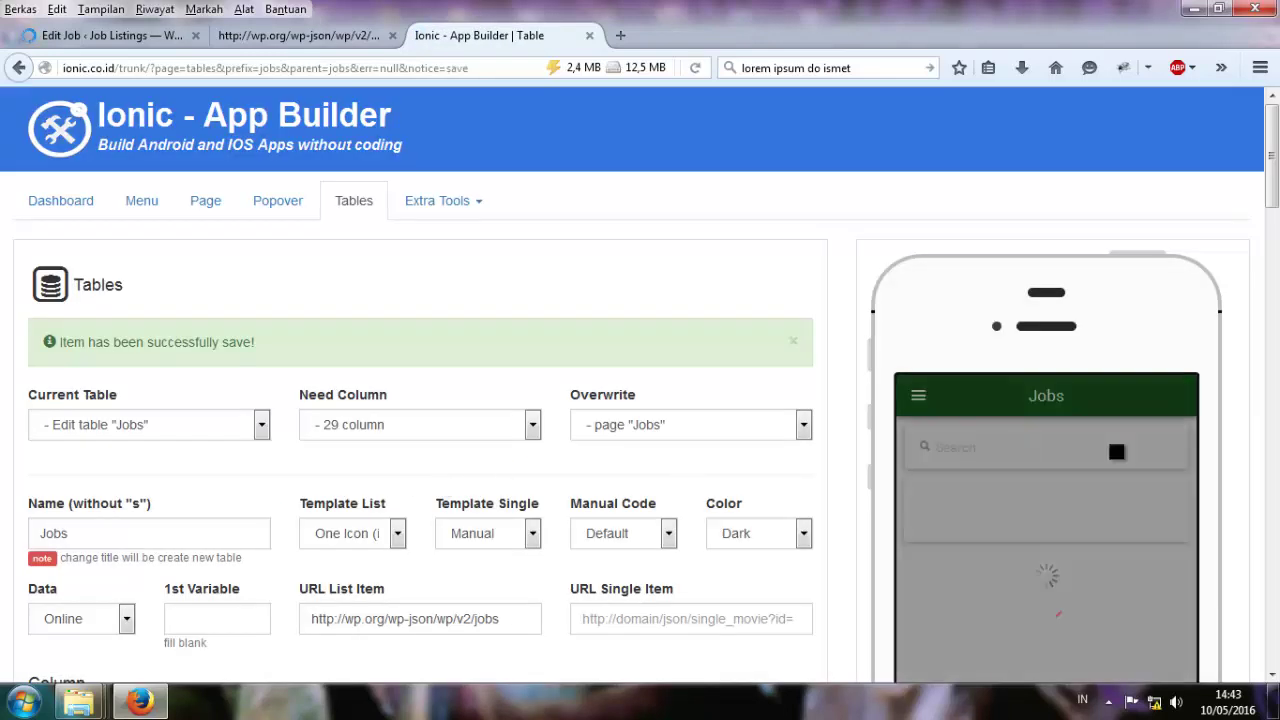
Open the Web Designer job in the emulator and check its detail page for the apply button and share links.
scroll(931, 215, down, 5)
click(1014, 232)
drag(1044, 516, 1038, 330)
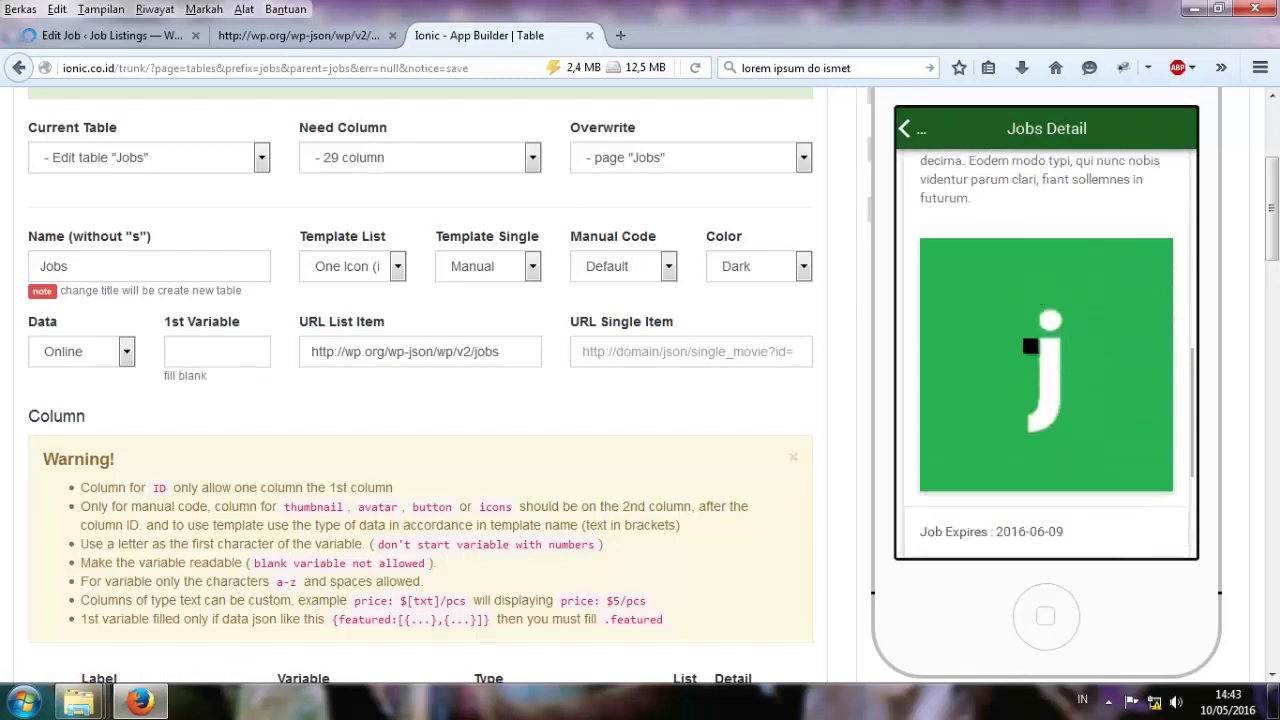
drag(969, 474, 965, 403)
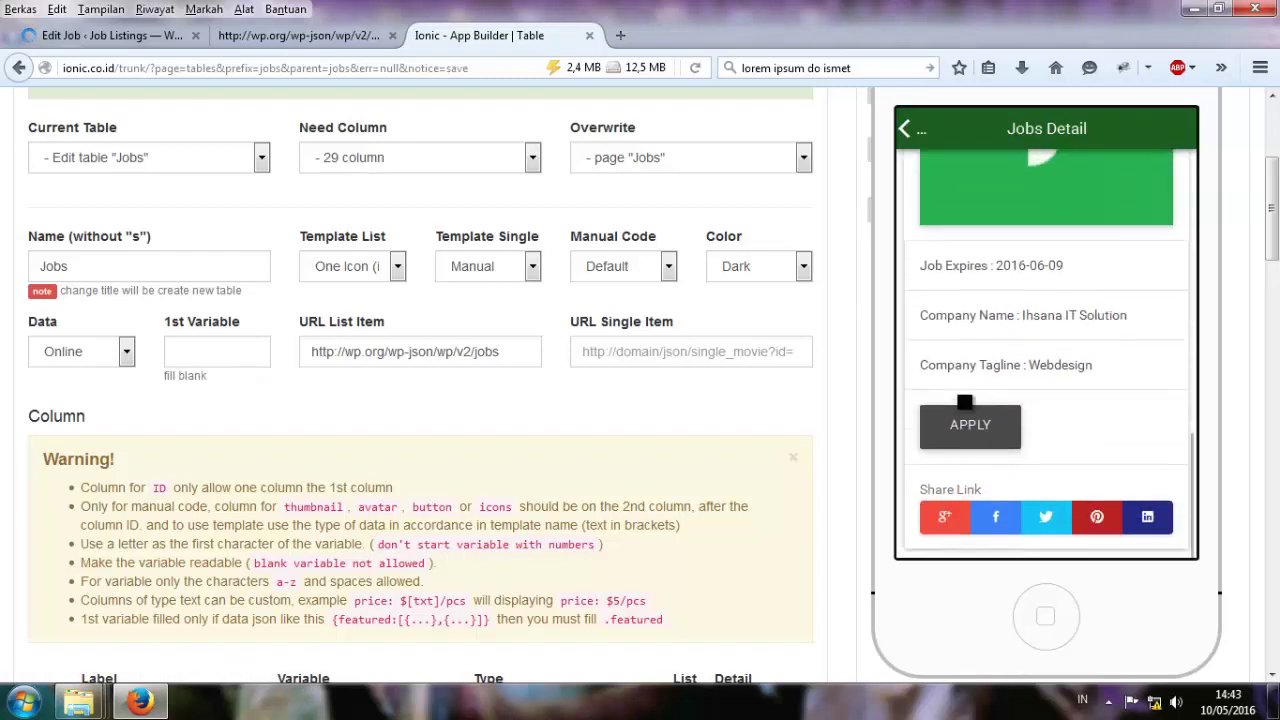
scroll(979, 231, up, 10)
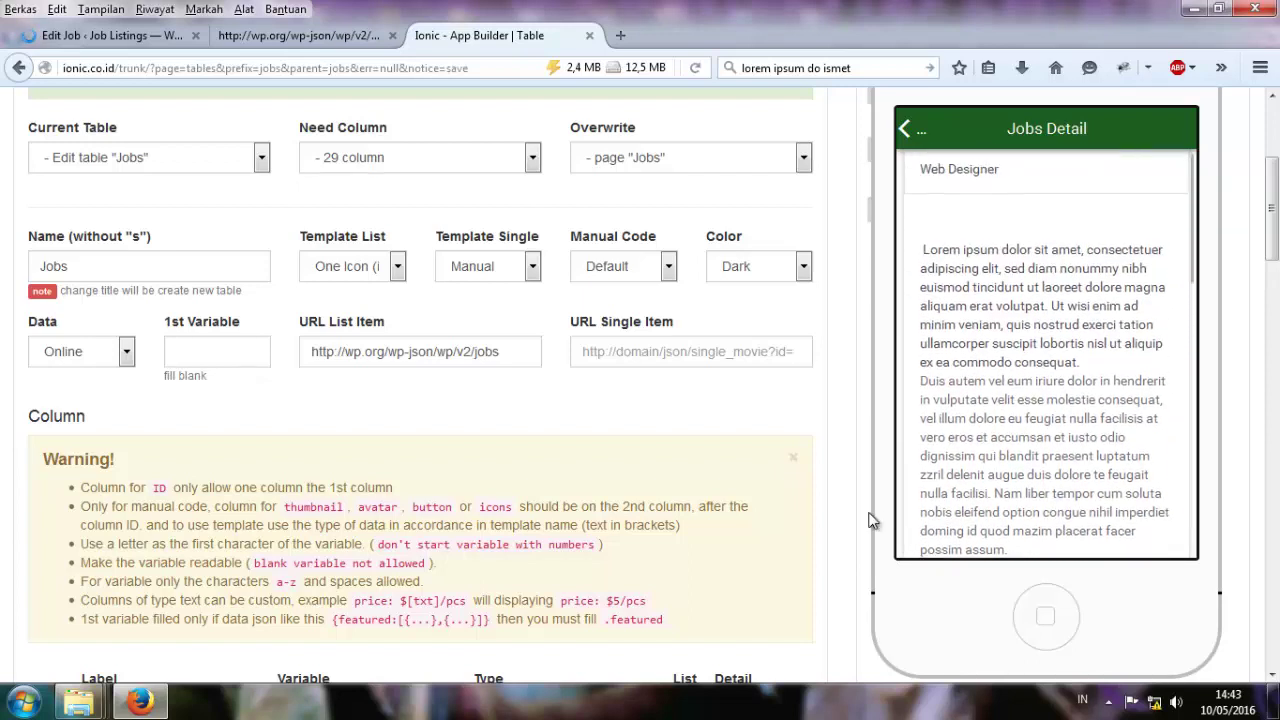
drag(905, 248, 980, 570)
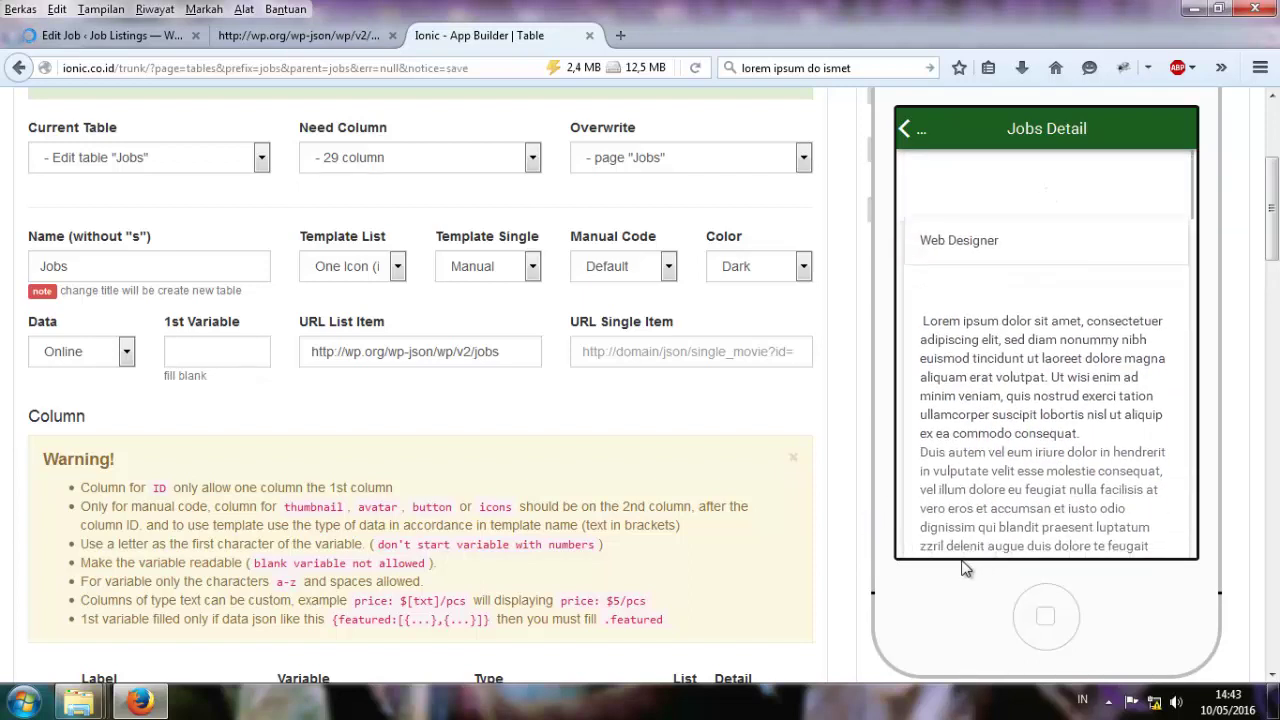
Set the single-item template to Heroes 1 (title + images + heading-2) and save the Jobs table.
scroll(540, 457, up, 3)
click(491, 438)
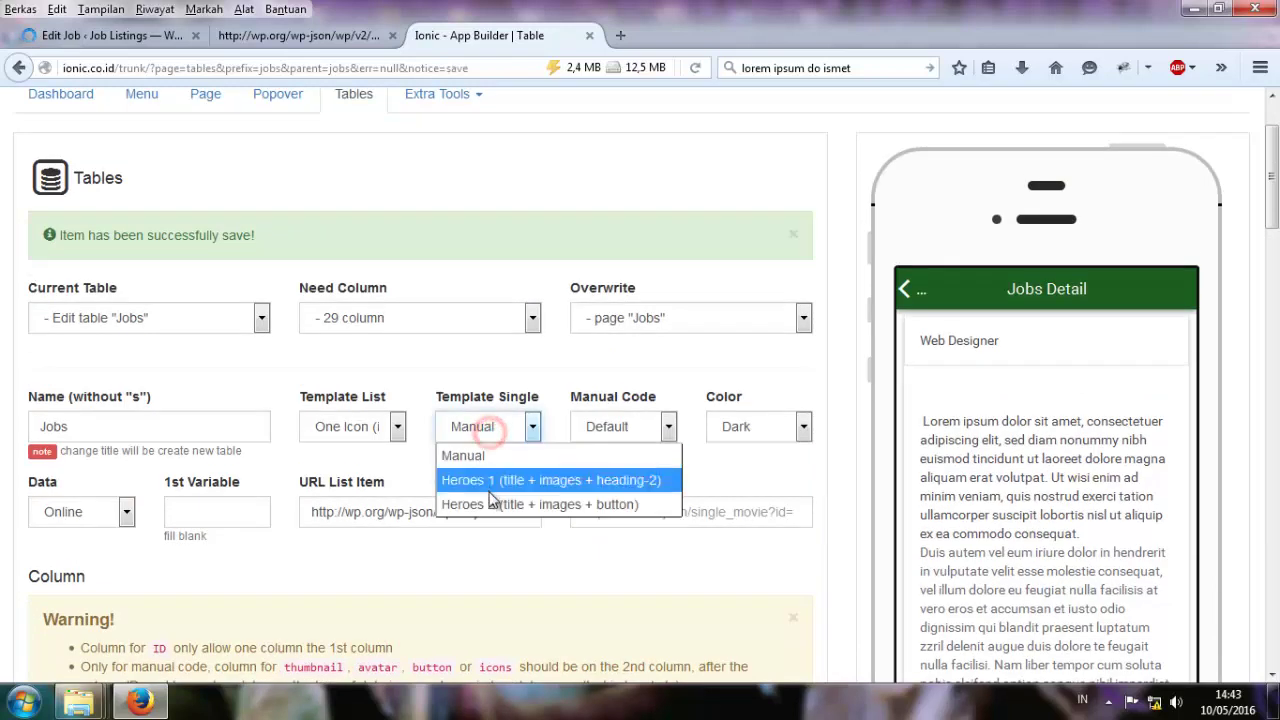
click(488, 488)
scroll(337, 600, down, 10)
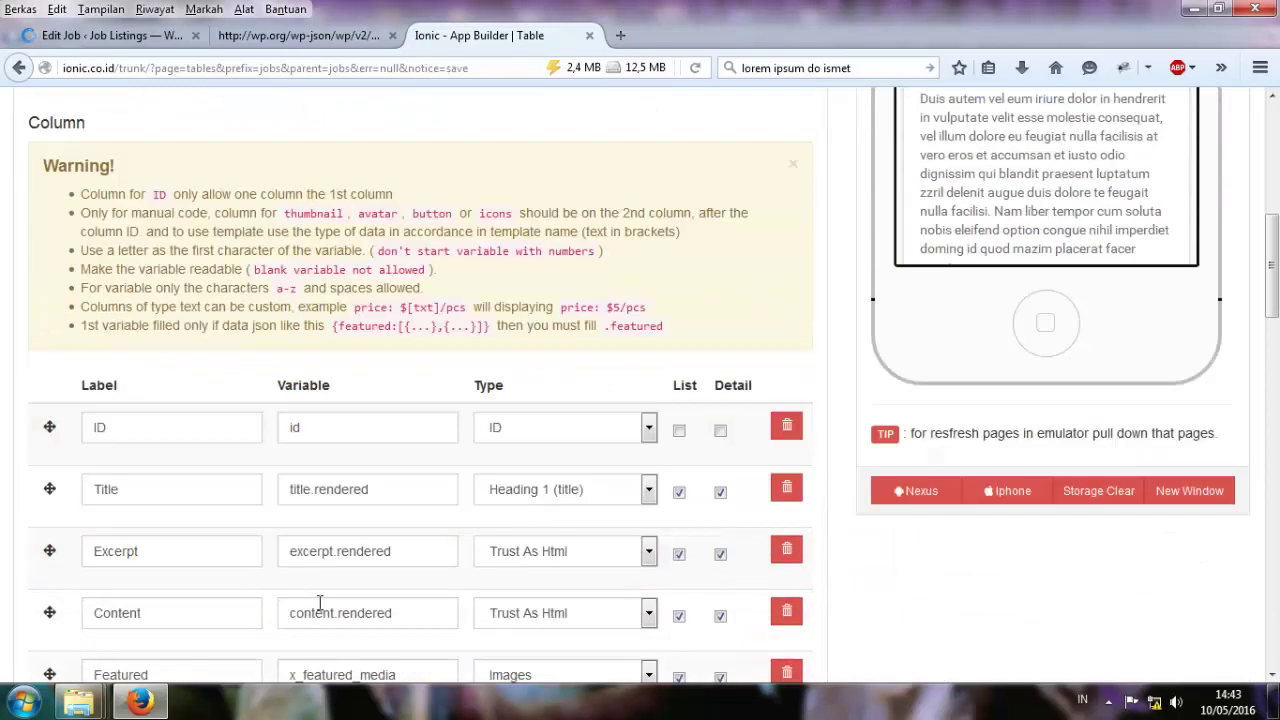
scroll(305, 600, down, 12)
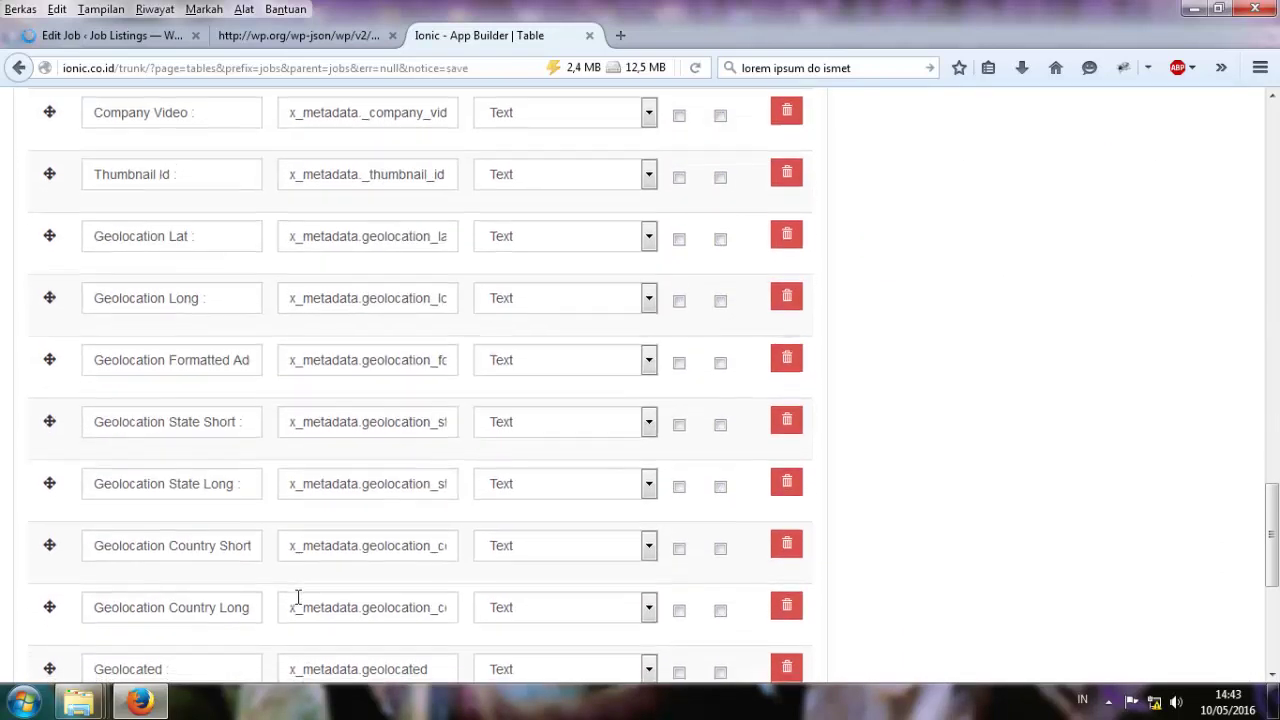
click(47, 533)
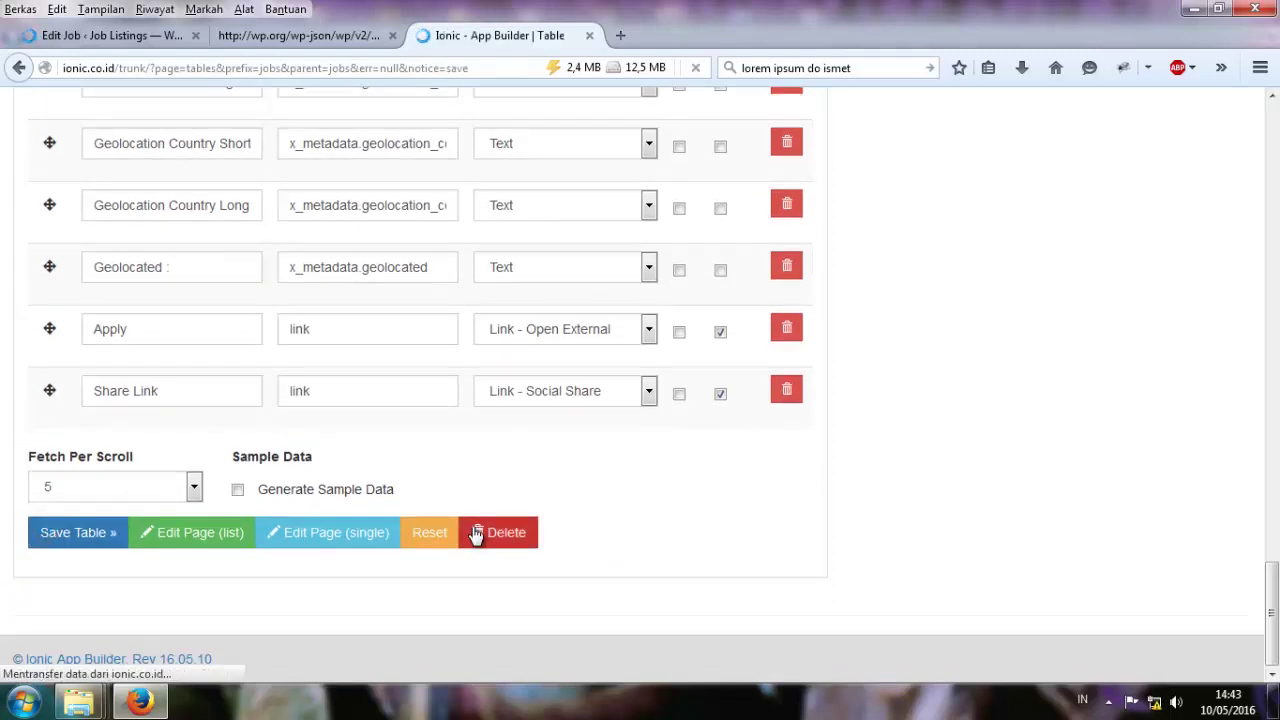
Open the Web Designer job in the emulator and look through its detail page in the Heroes 1 layout.
scroll(983, 577, down, 3)
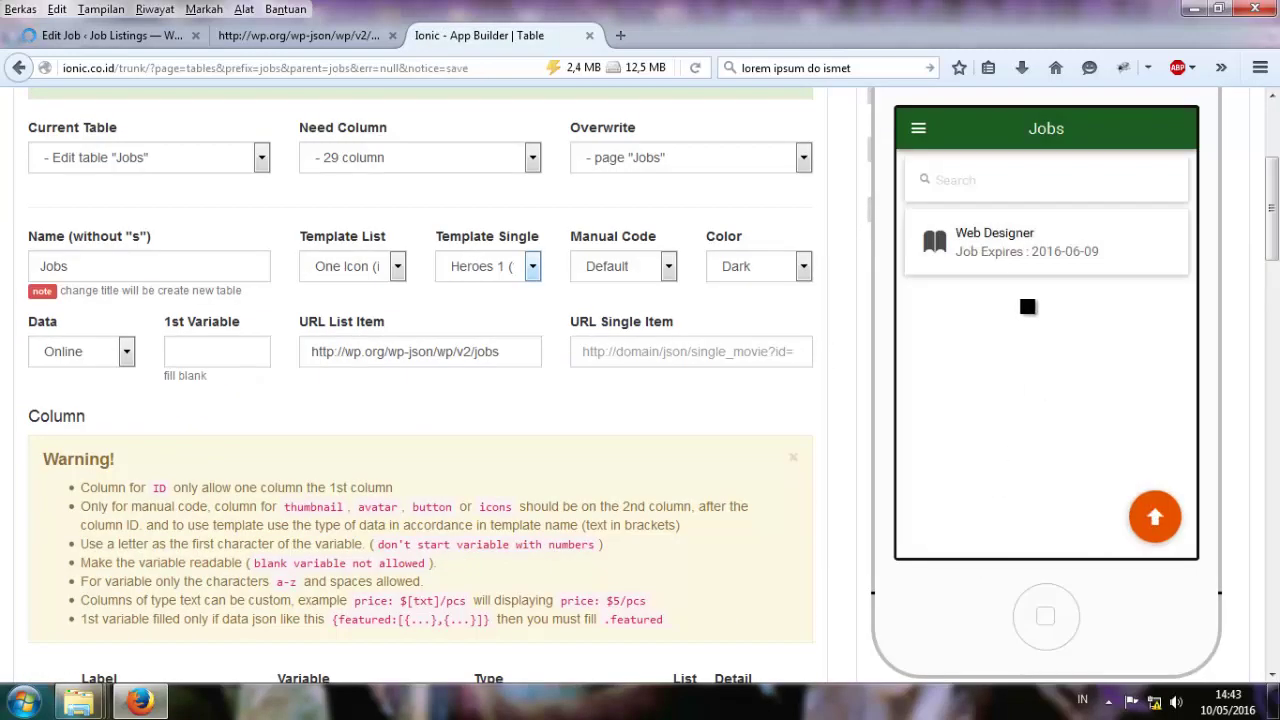
click(1005, 251)
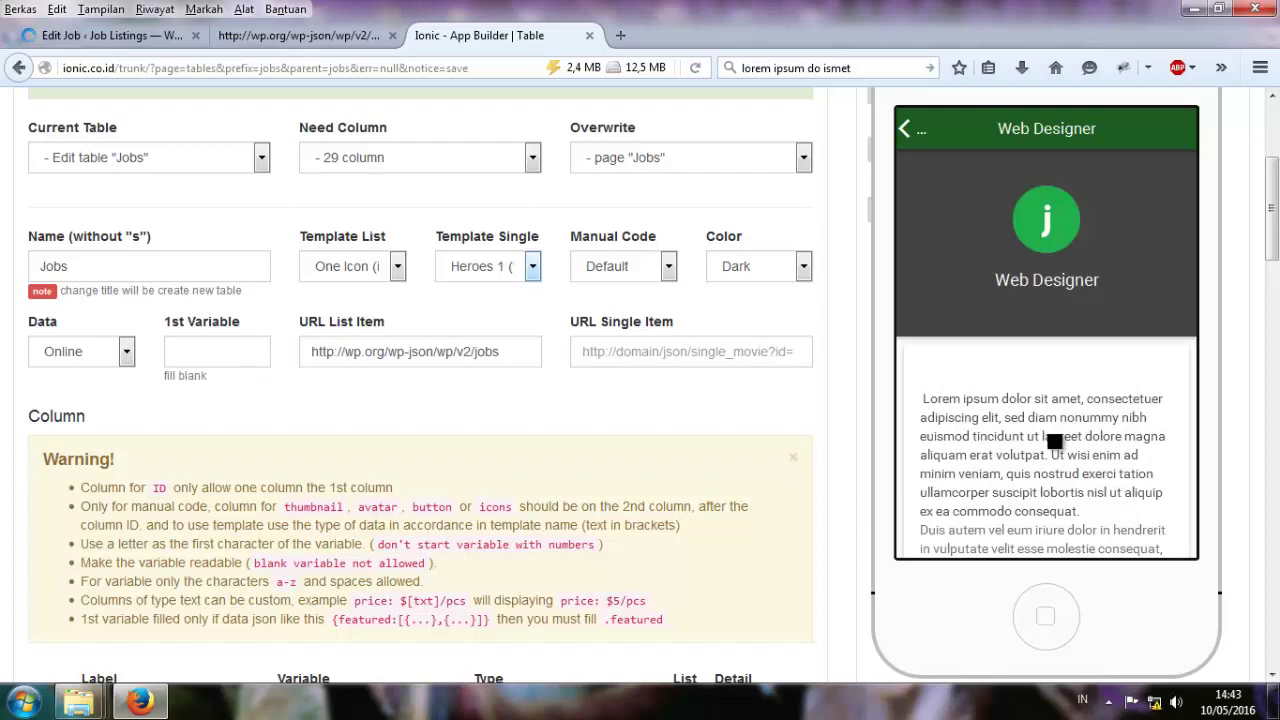
drag(1083, 455, 1049, 283)
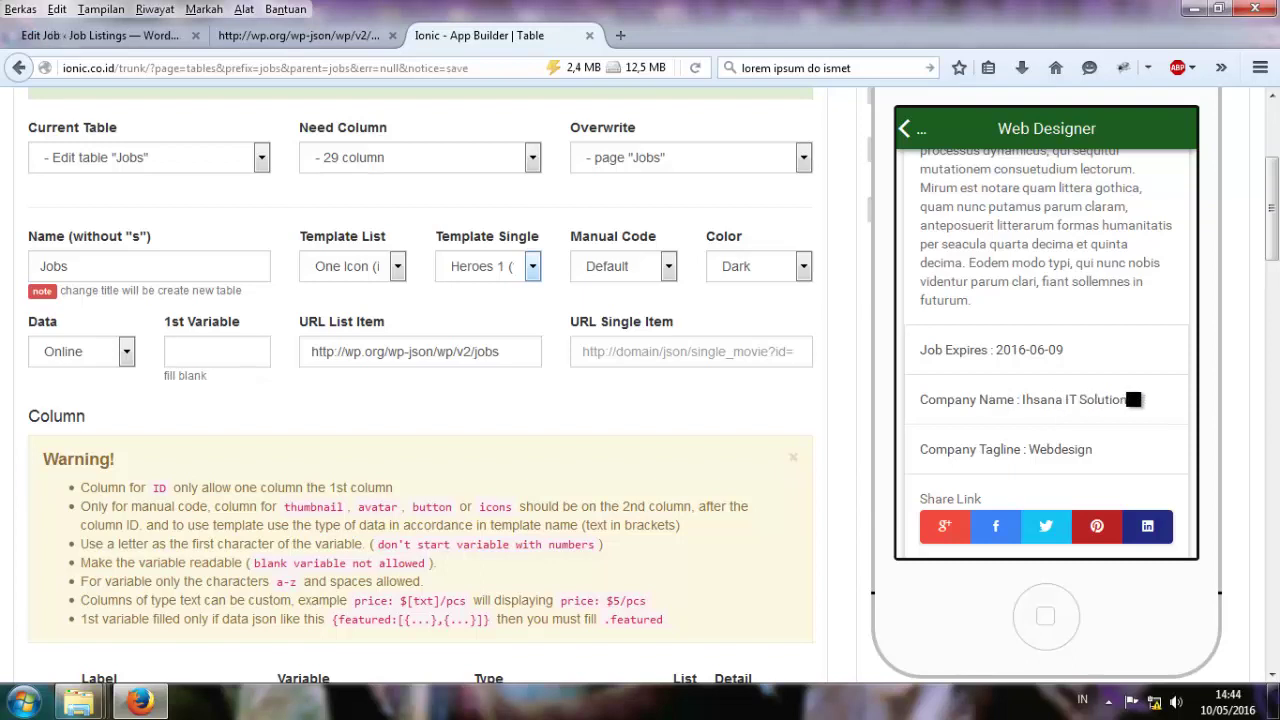
Change the Company Name column's type to the heading-2 type required by the Heroes 1 template and save the Jobs table.
scroll(498, 491, down, 8)
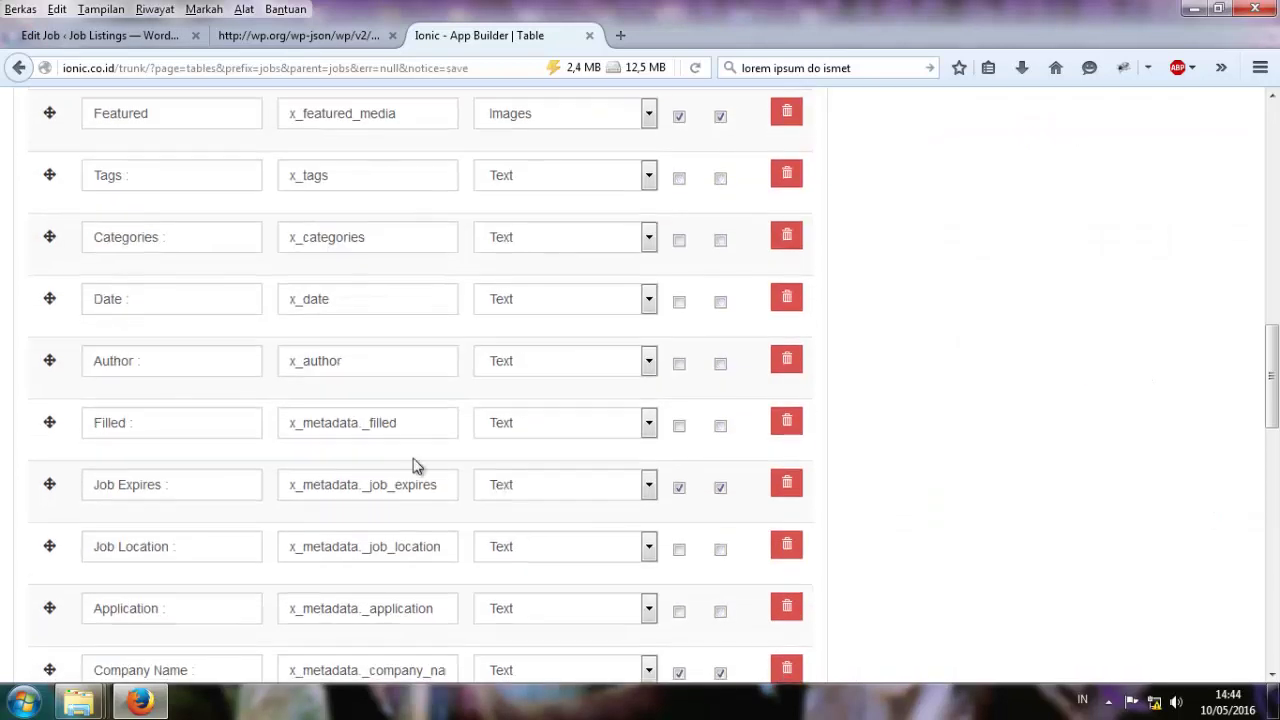
scroll(229, 471, down, 5)
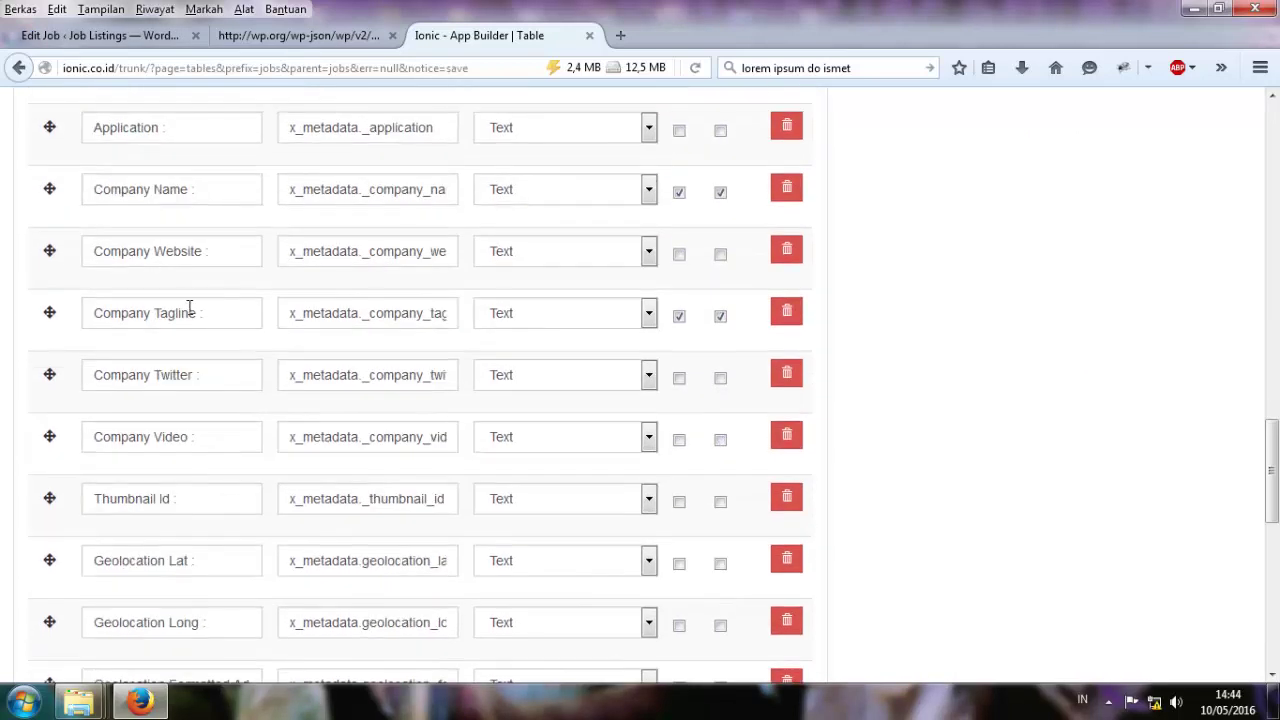
click(597, 193)
click(572, 268)
scroll(314, 514, down, 10)
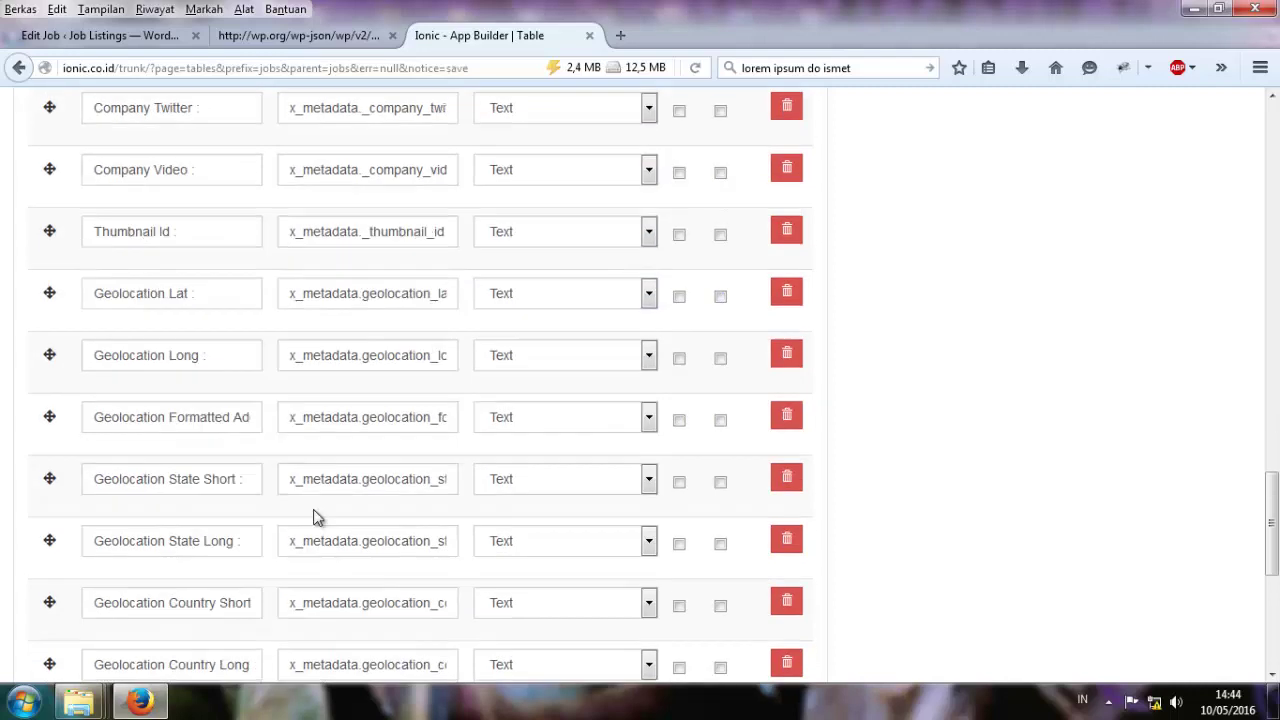
click(76, 537)
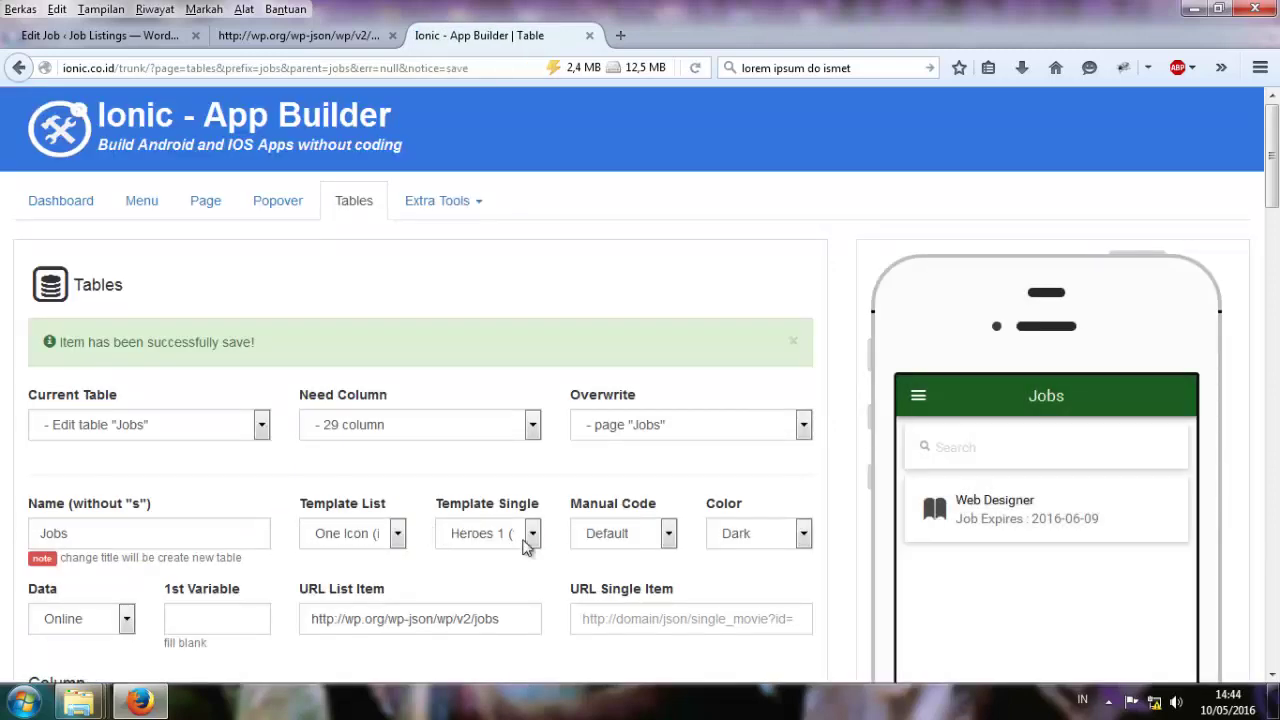
Review the single-item template choices, then check the company name in the Web Designer detail header and the fields below it in the emulator.
click(519, 537)
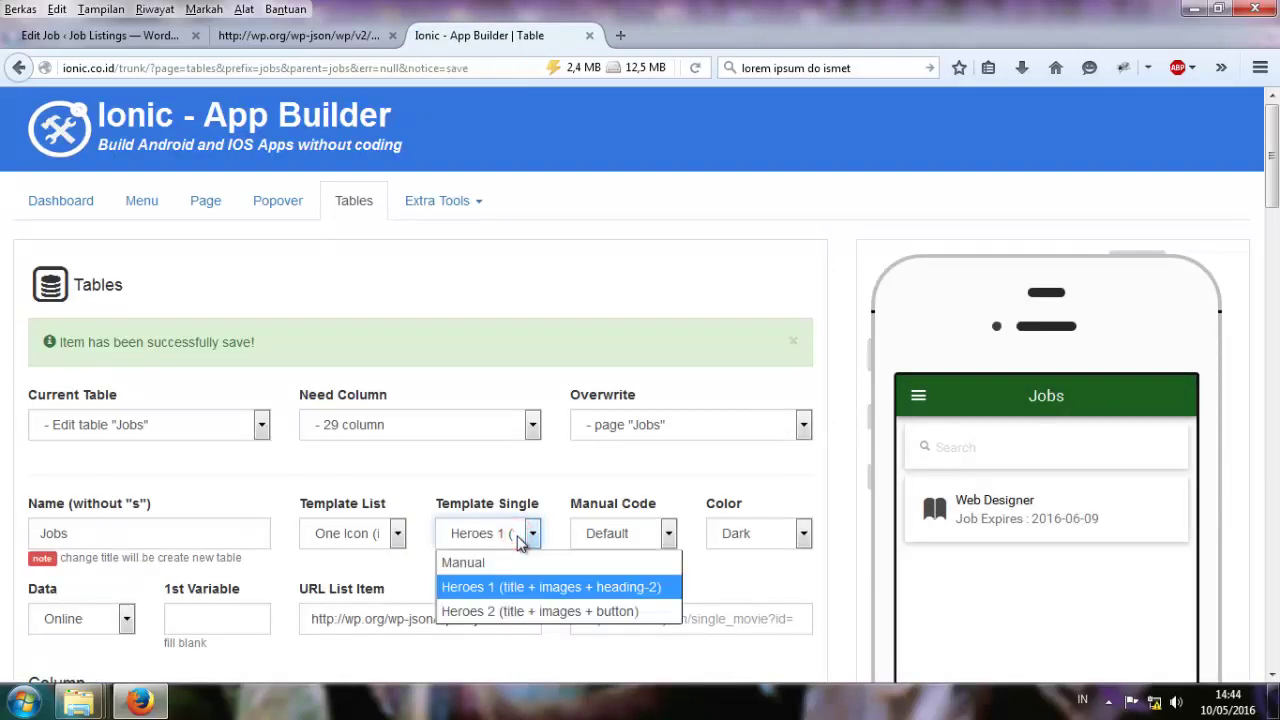
click(519, 540)
click(1015, 518)
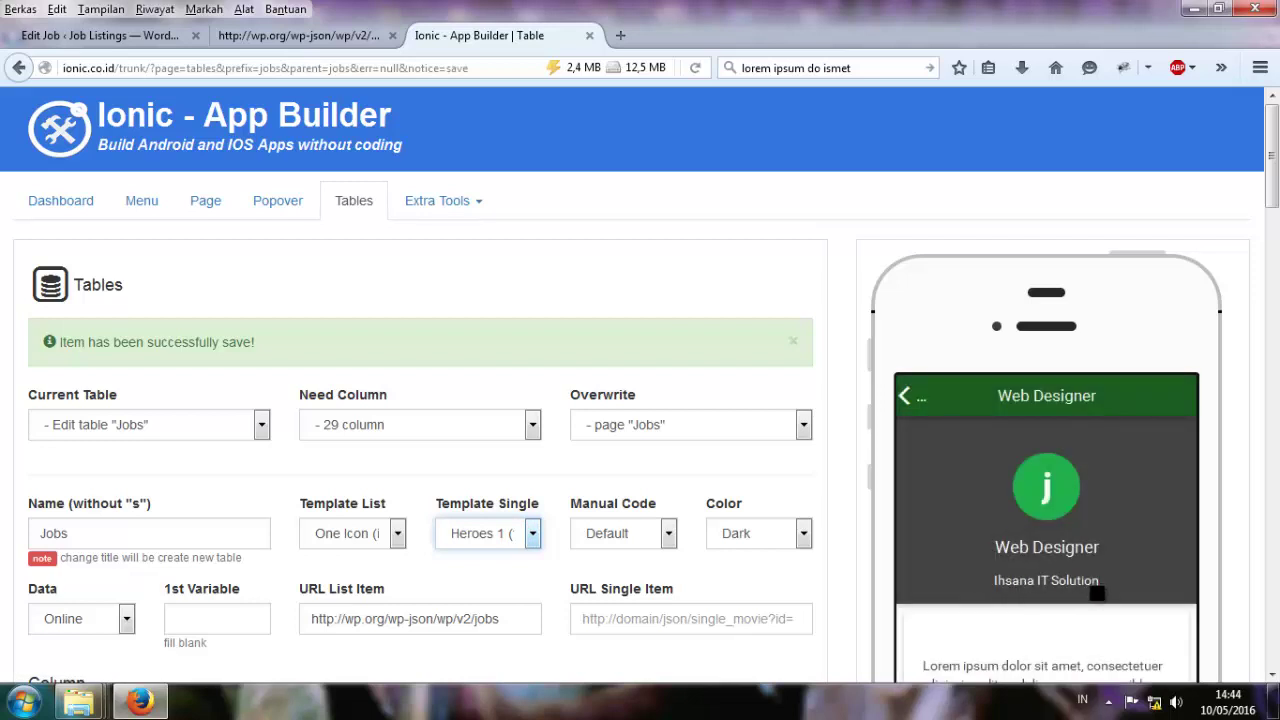
scroll(1034, 609, down, 3)
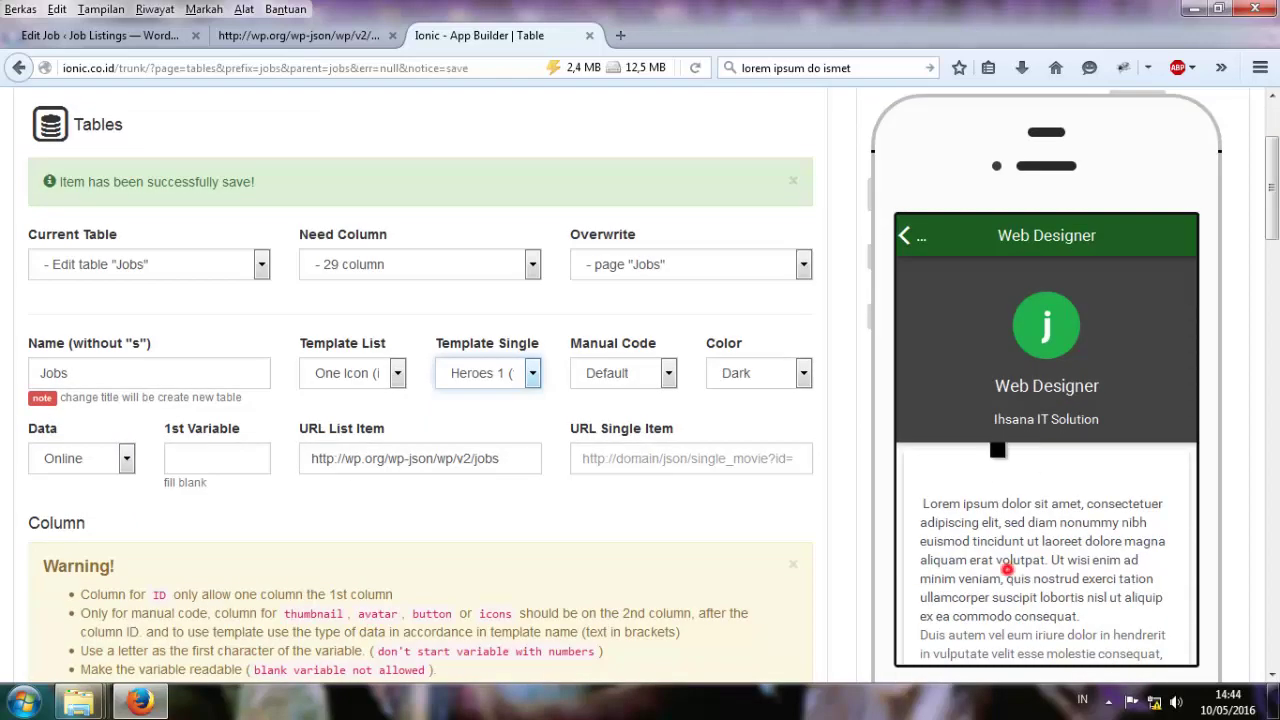
scroll(1007, 568, down, 10)
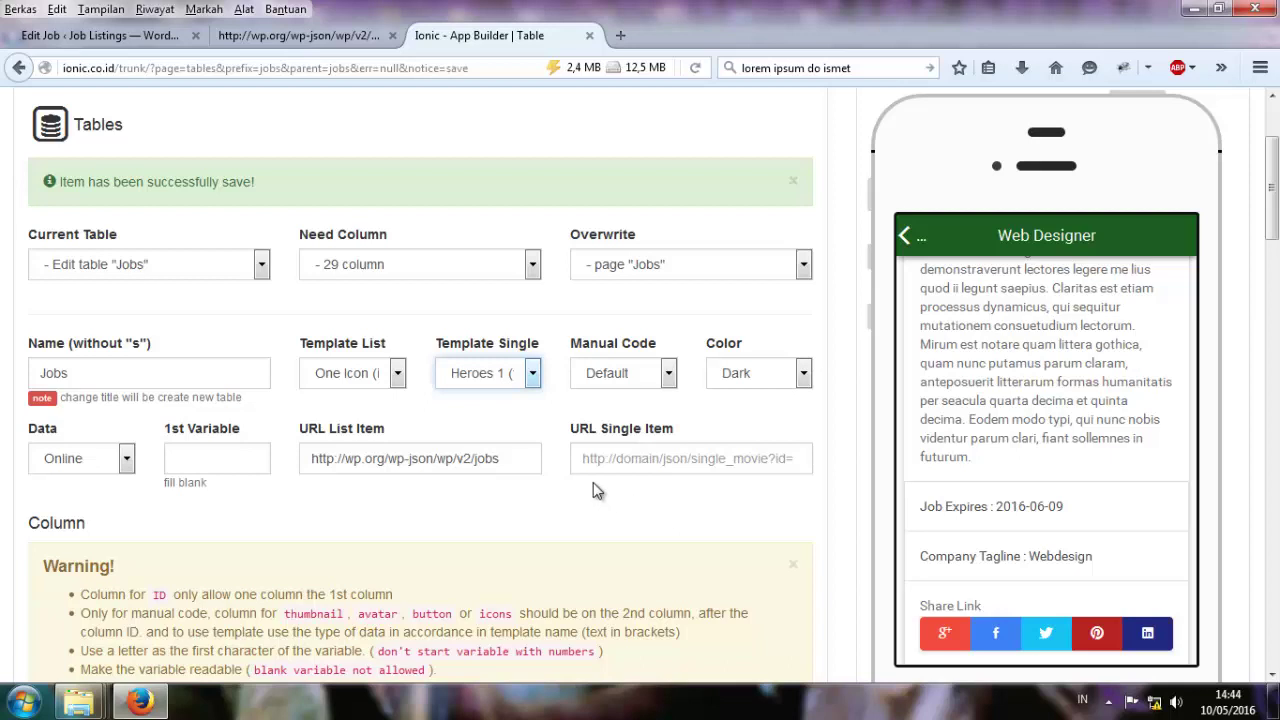
scroll(593, 482, up, 3)
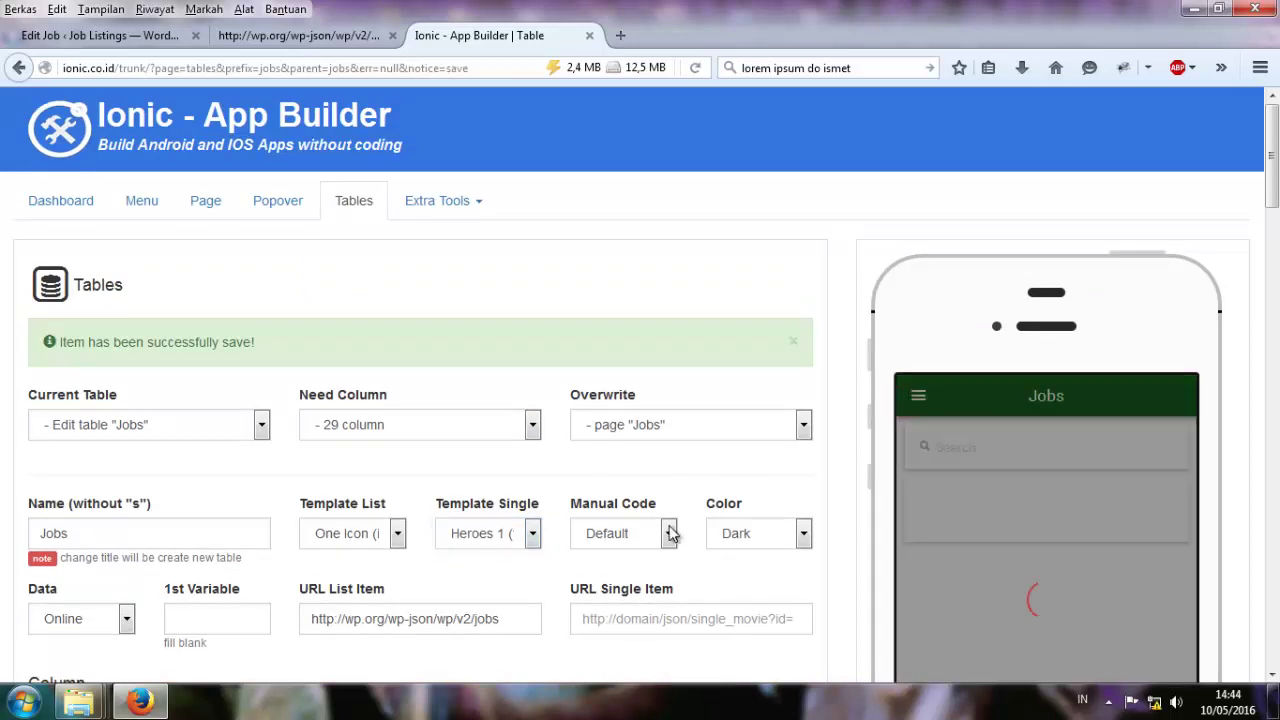
Set the Jobs table's color to Assertive-900, save the table, and open the Web Designer job in the emulator.
scroll(690, 545, down, 4)
click(748, 320)
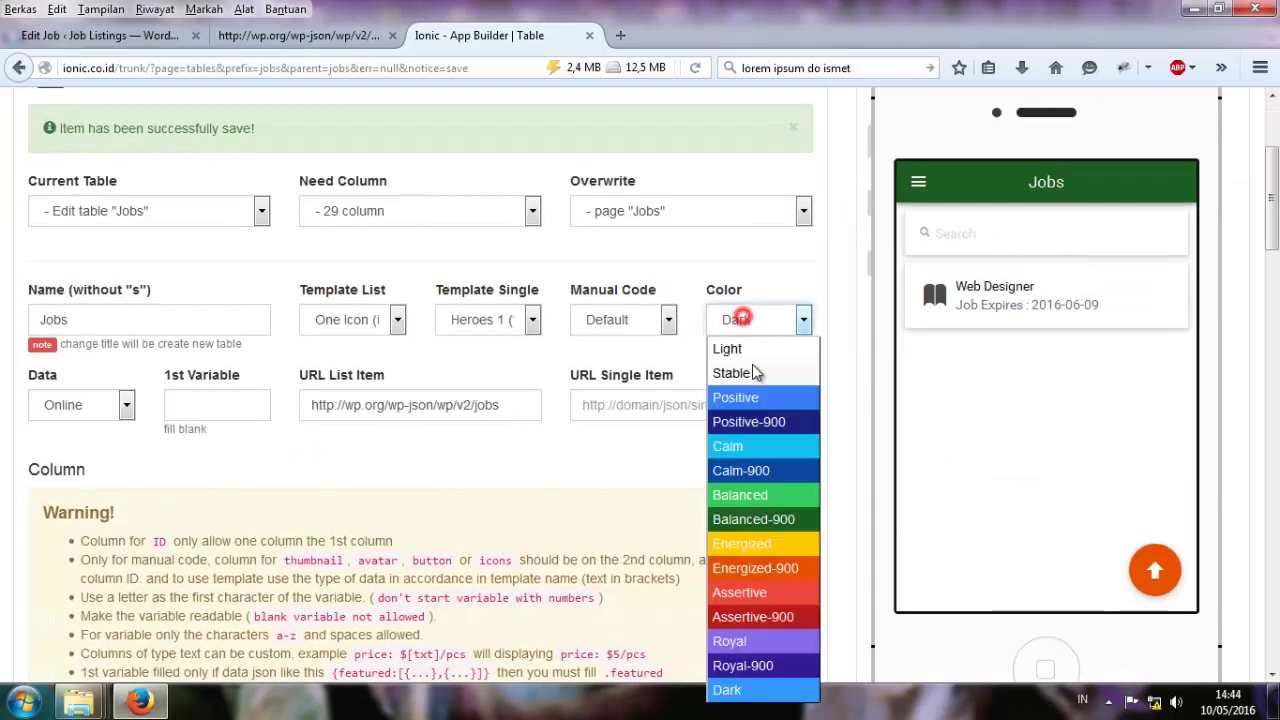
click(768, 617)
scroll(467, 647, down, 20)
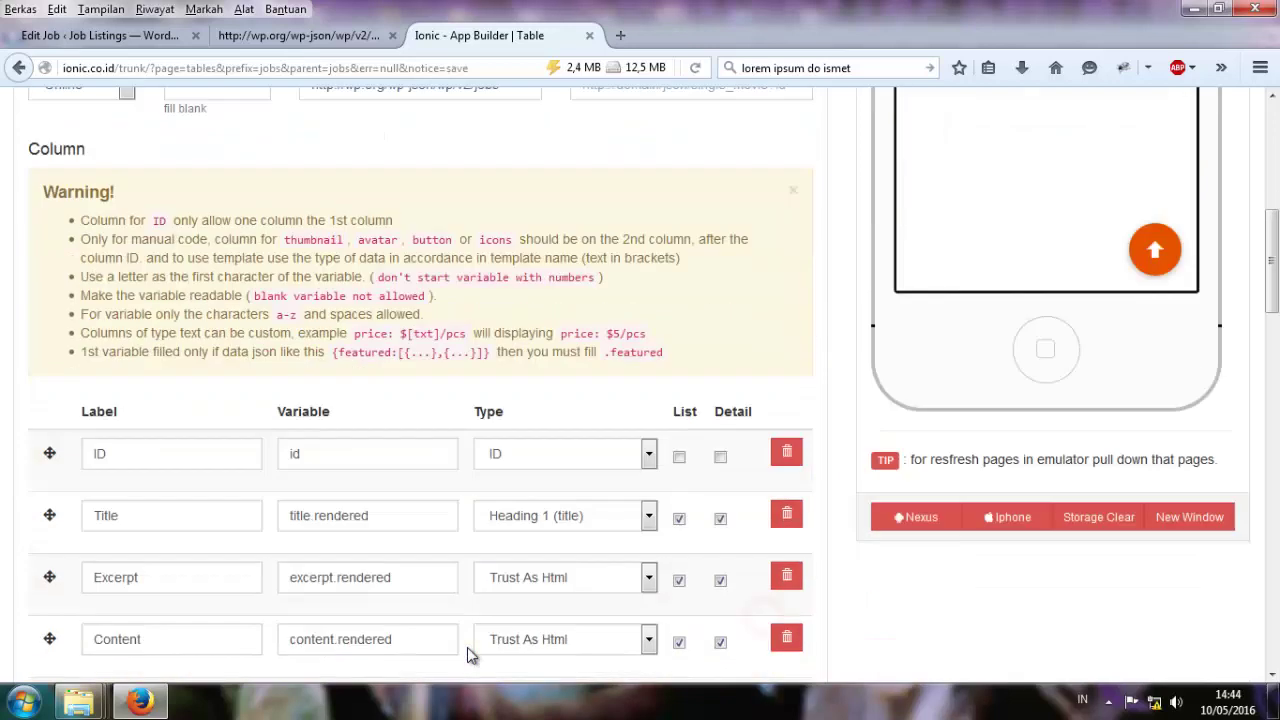
scroll(111, 629, down, 16)
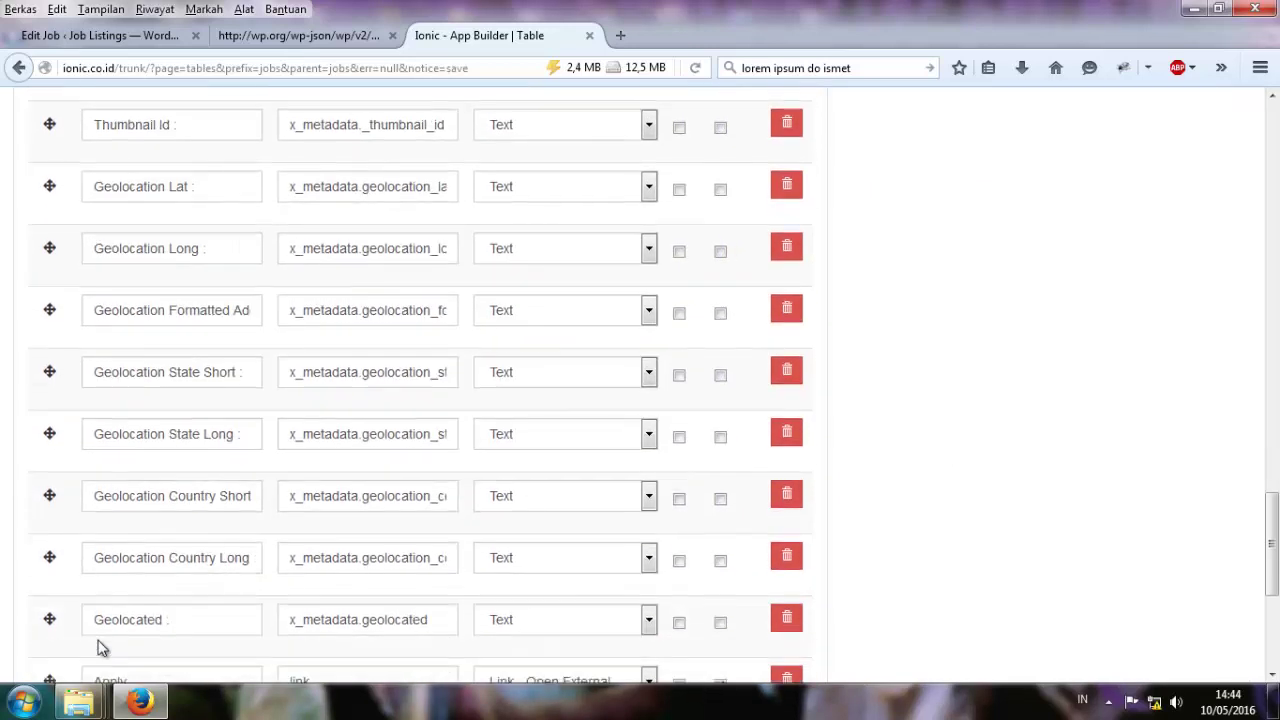
click(85, 533)
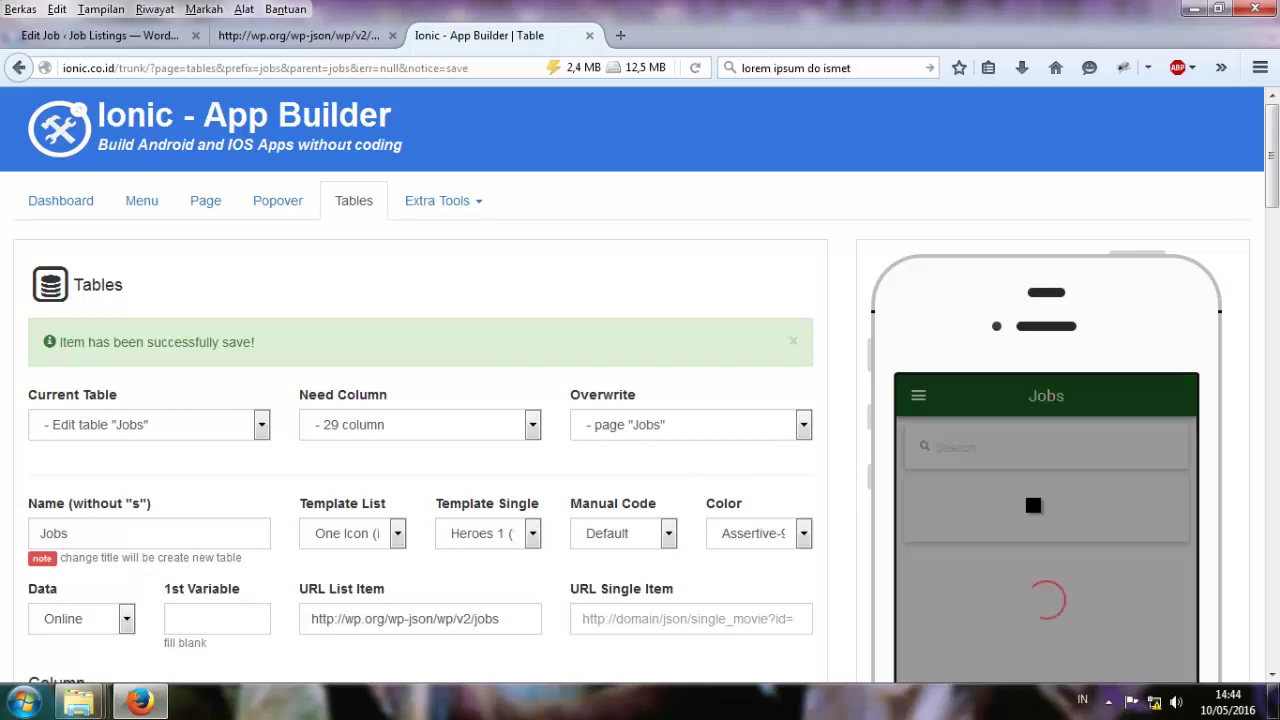
click(1020, 518)
Open the Jobs table's single page for editing and review its markup, including the background-image URL in the hero block.
scroll(516, 531, down, 20)
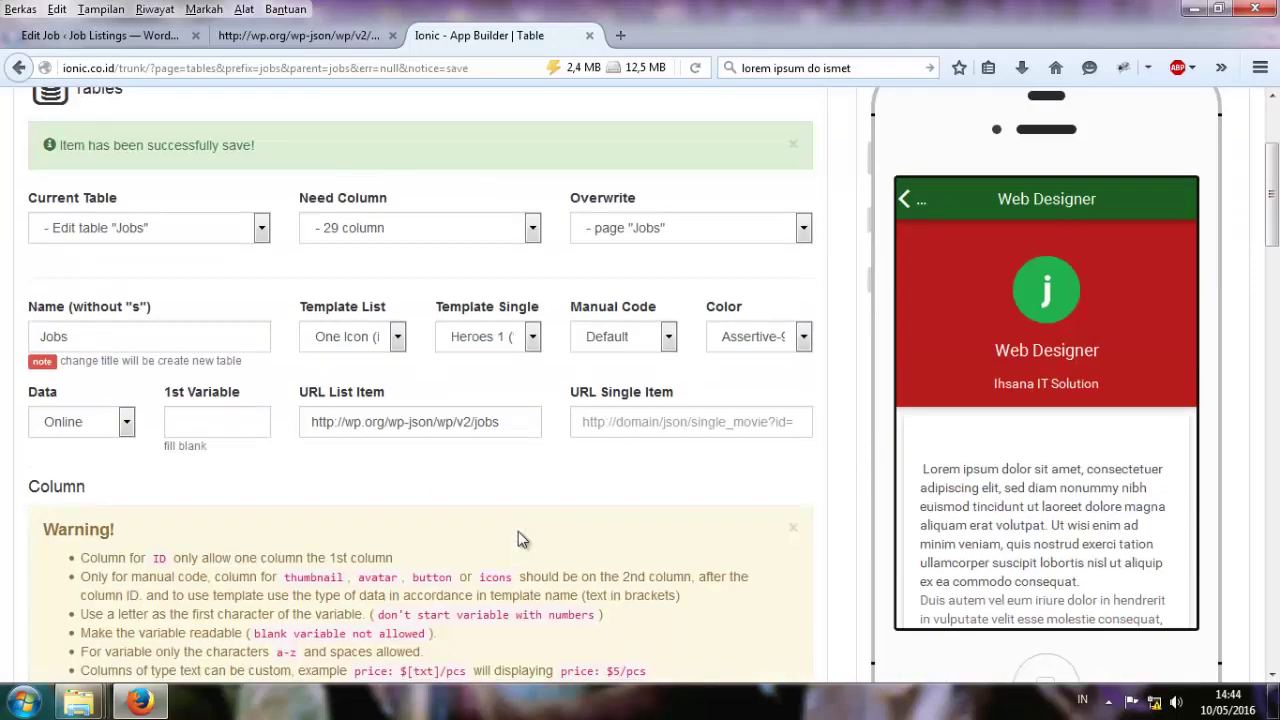
scroll(515, 531, down, 10)
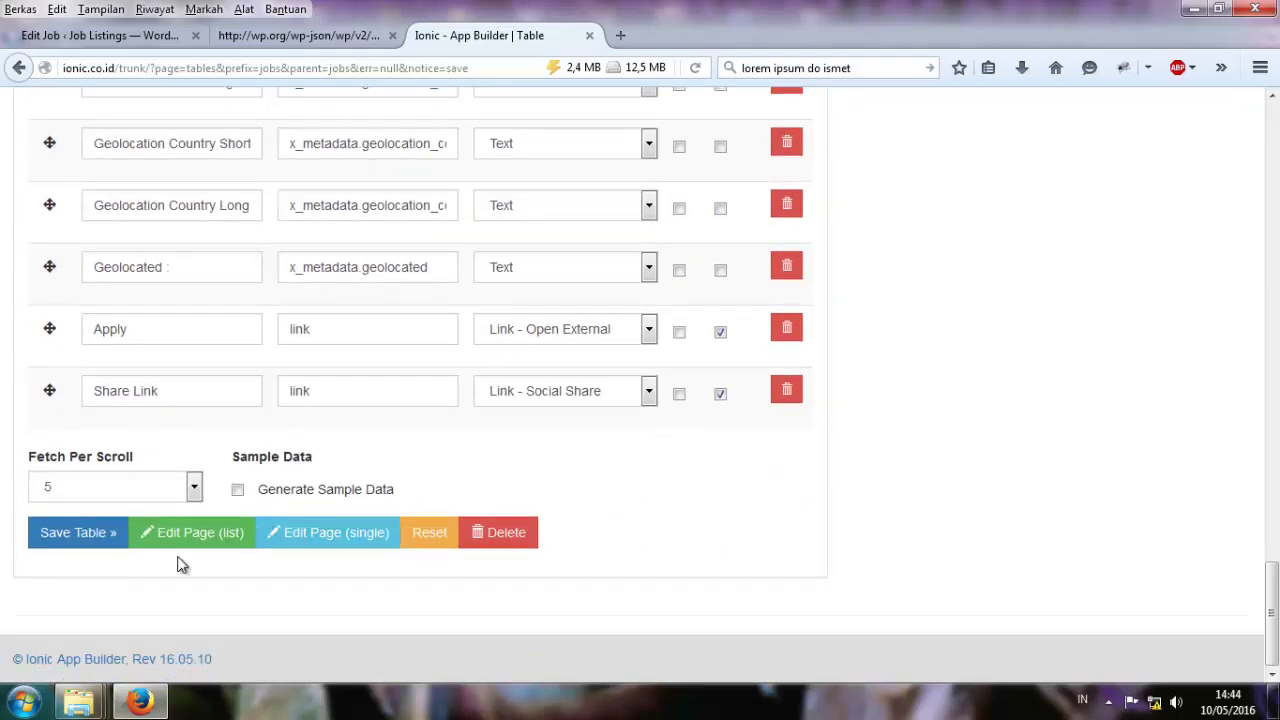
click(364, 535)
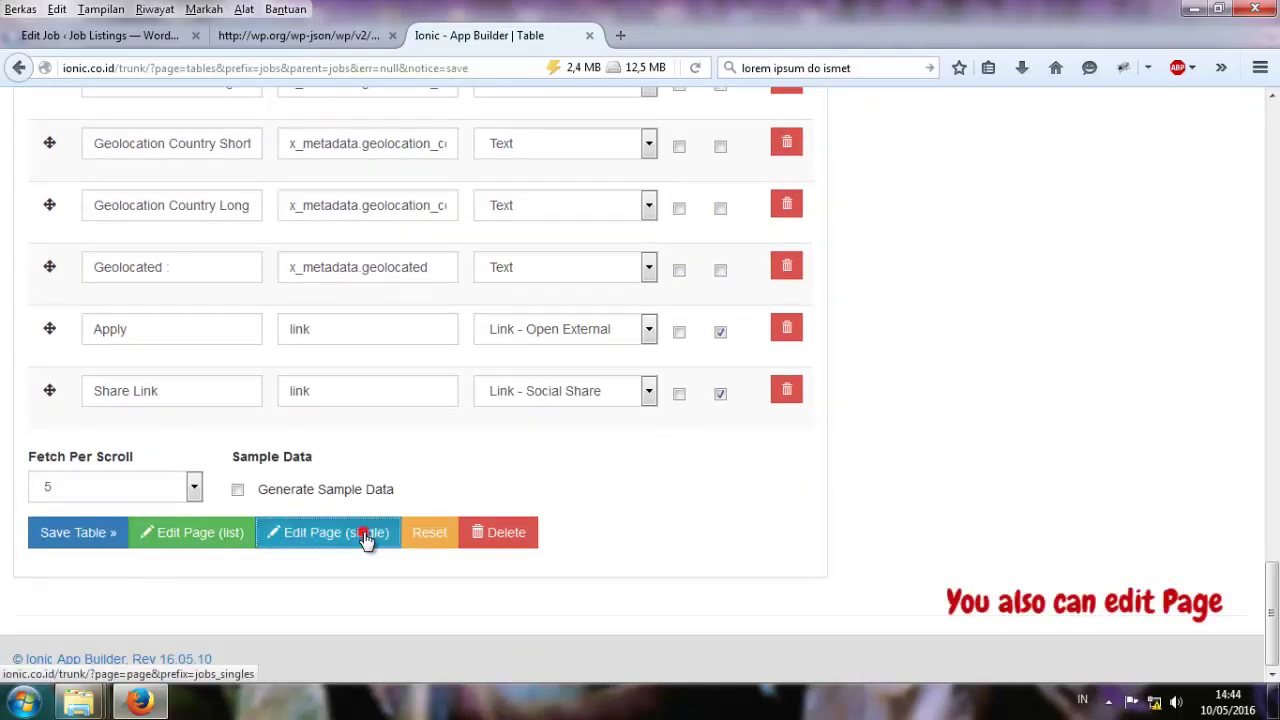
scroll(770, 577, down, 5)
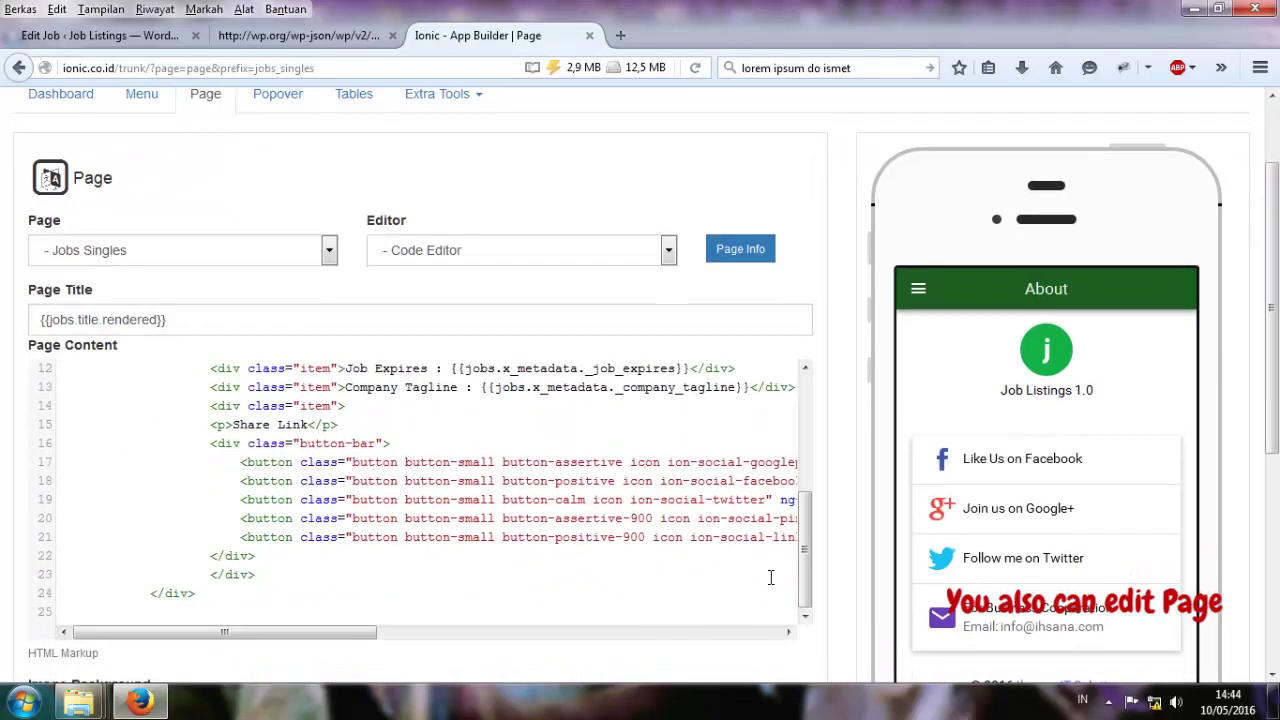
scroll(511, 517, up, 6)
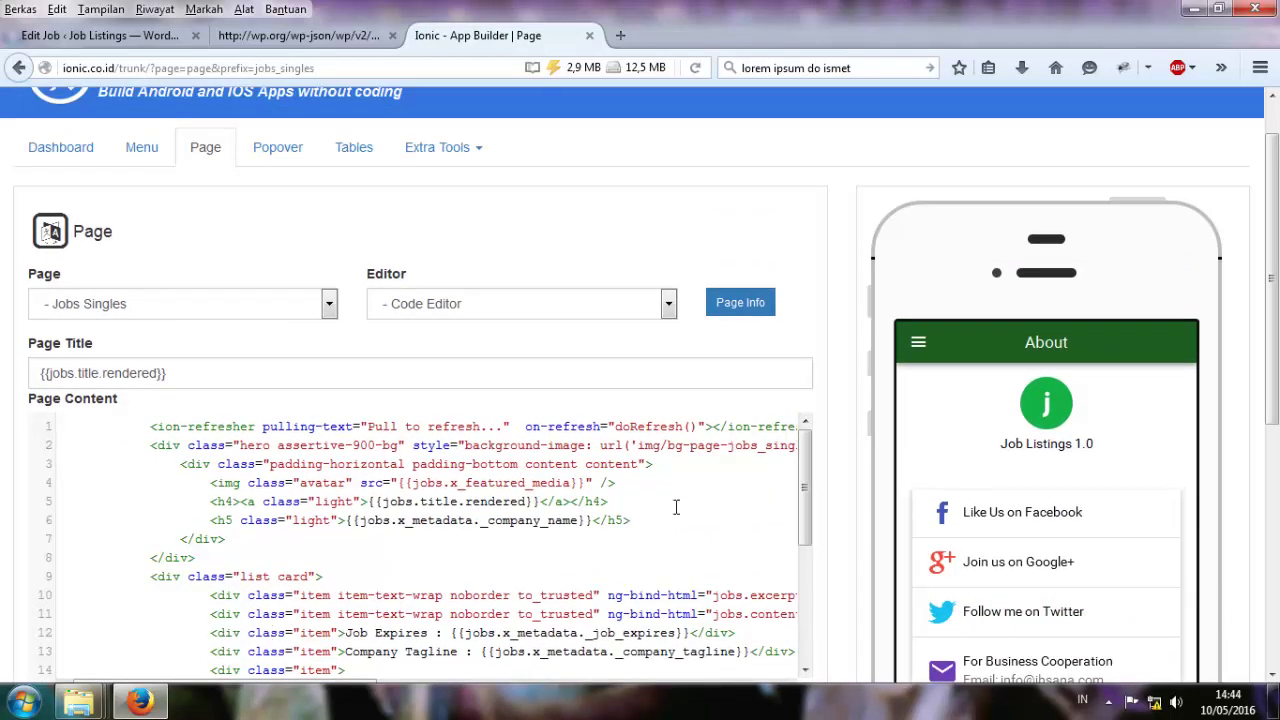
scroll(676, 507, down, 6)
drag(308, 474, 272, 460)
scroll(707, 420, up, 4)
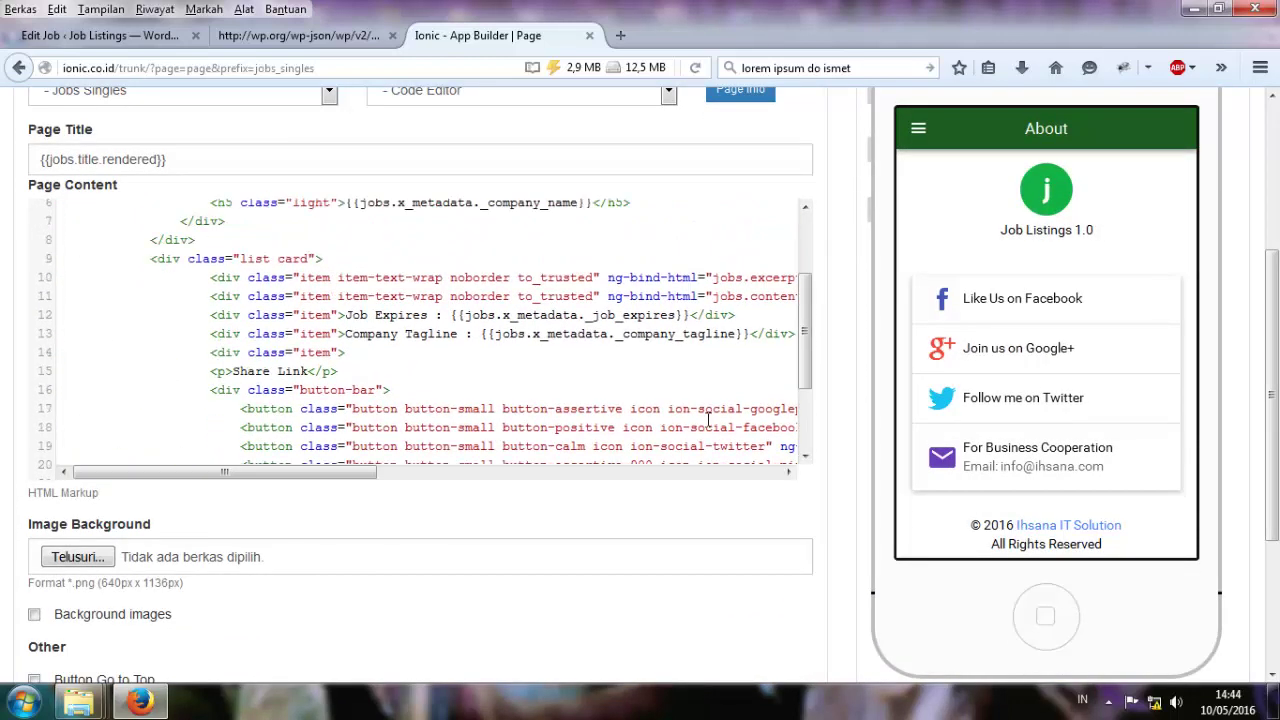
drag(268, 480, 298, 477)
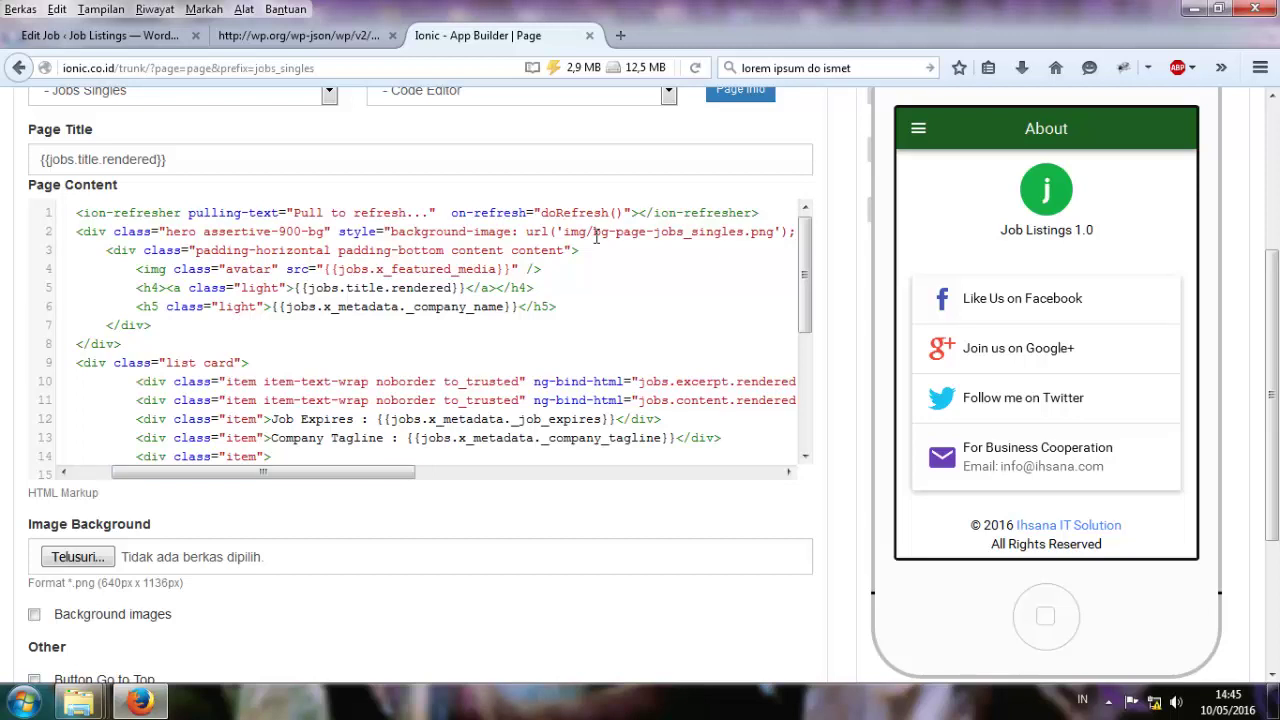
scroll(395, 540, down, 2)
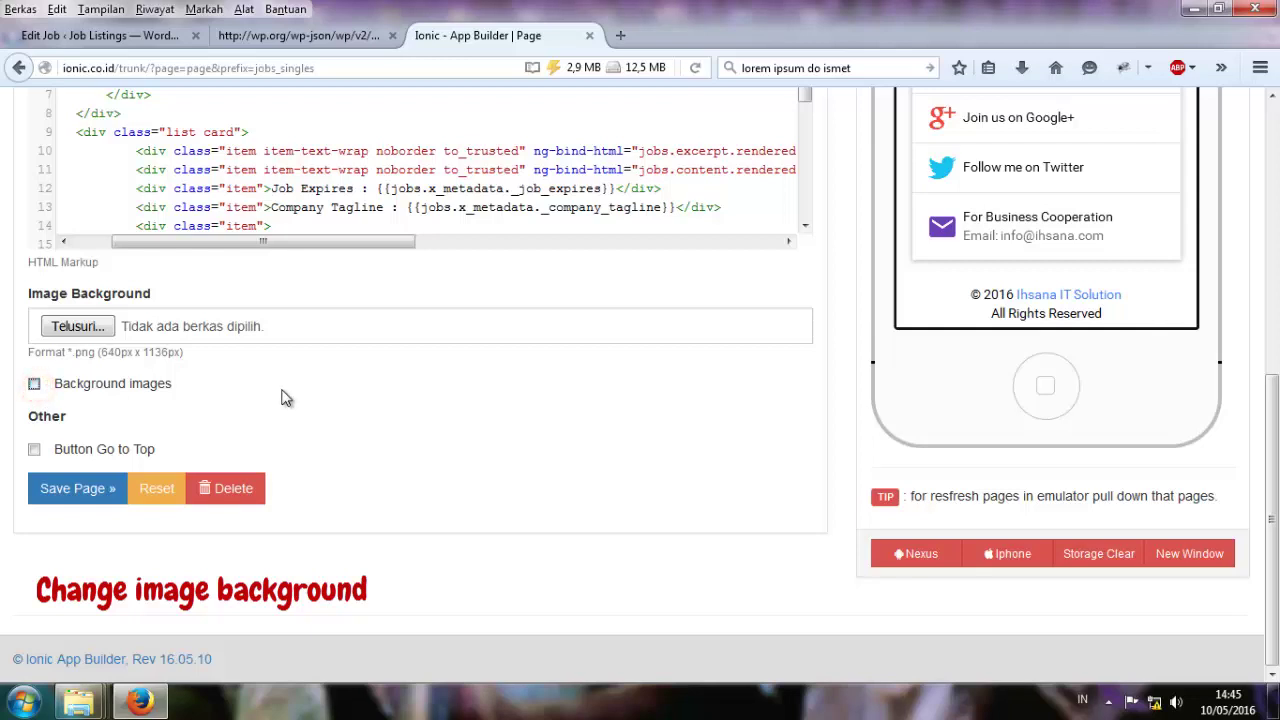
click(34, 383)
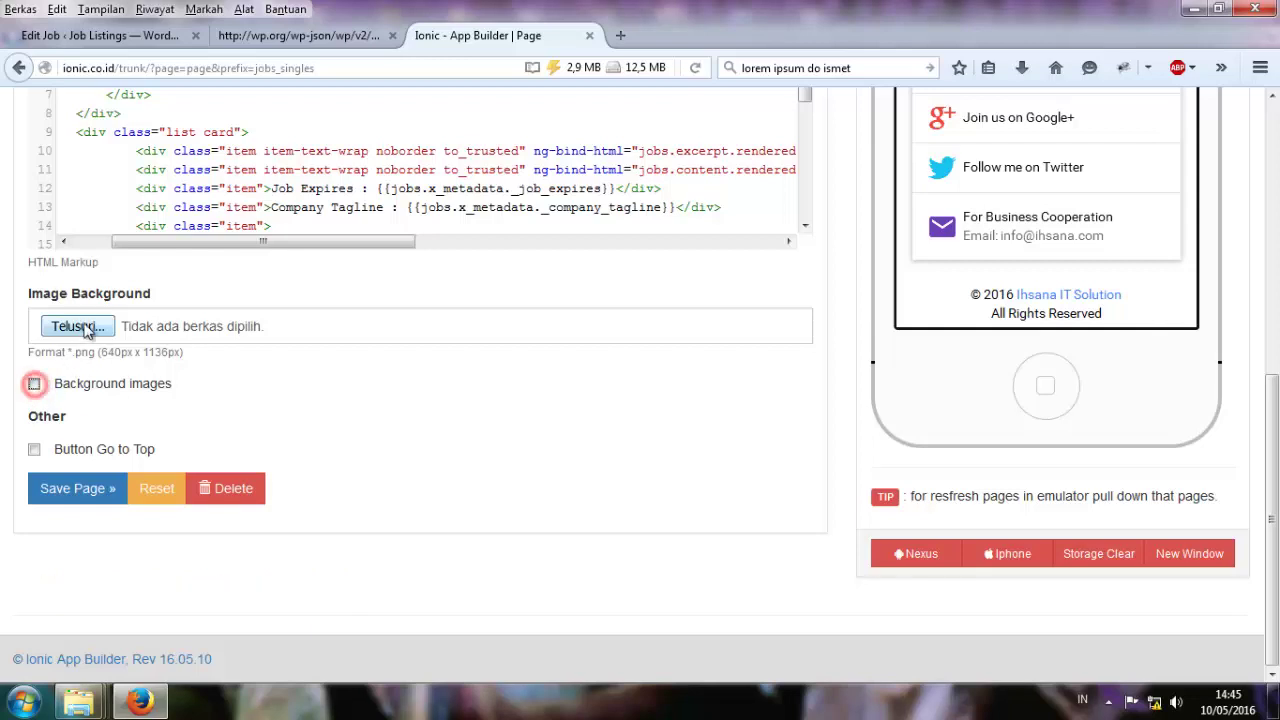
click(84, 326)
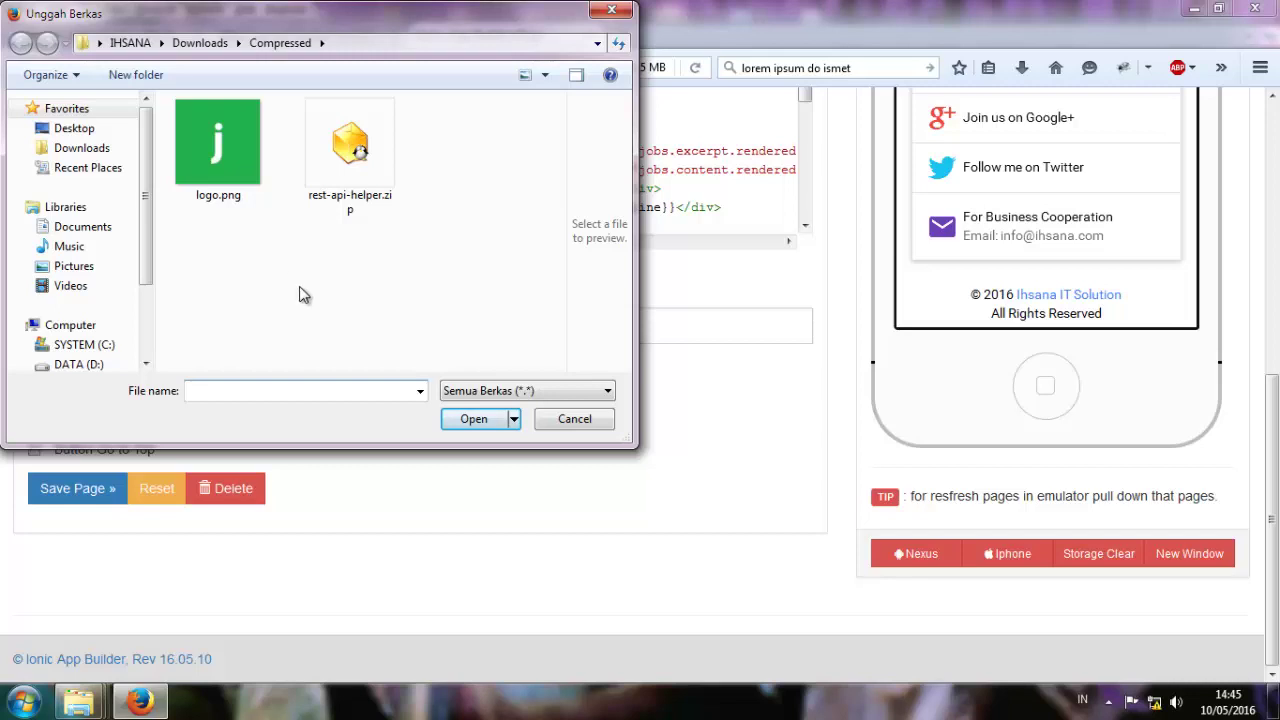
click(604, 423)
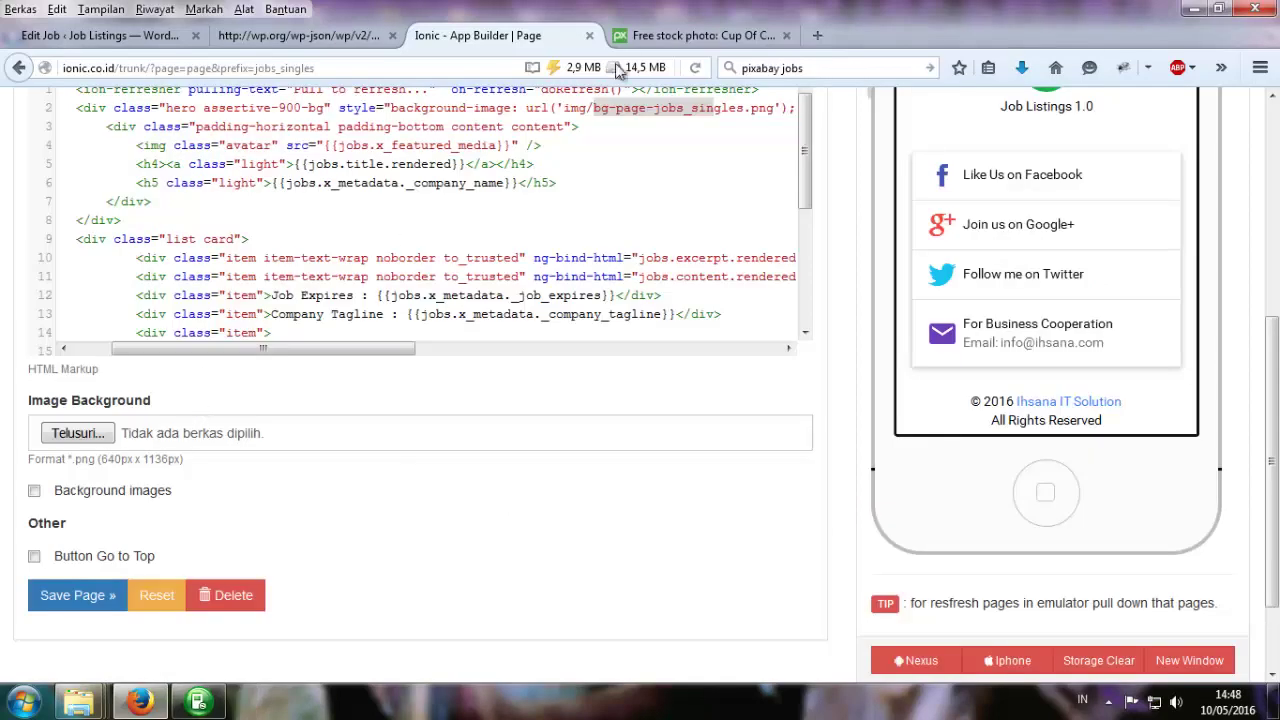
Choose cup-of-coffee-1280537_1280.jpg as the Jobs Singles page's image background and save the page.
click(640, 35)
click(508, 35)
scroll(95, 519, up, 1)
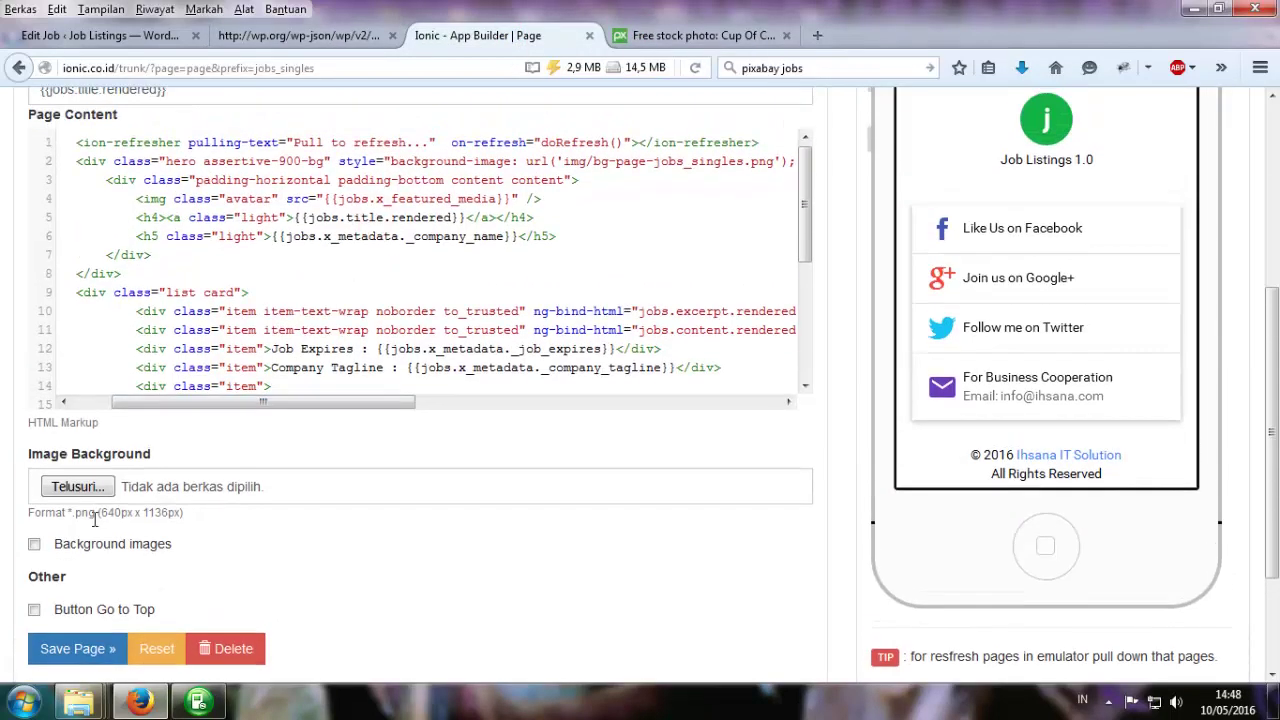
click(93, 485)
double_click(220, 160)
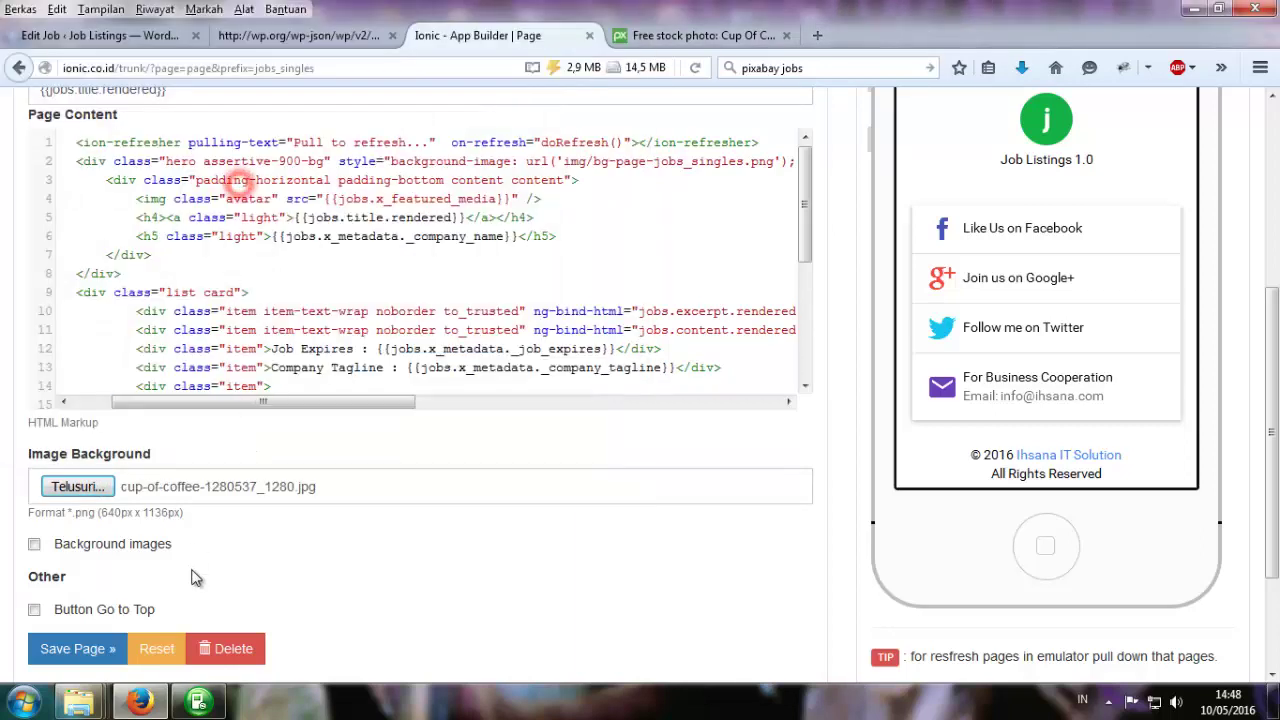
scroll(90, 540, down, 3)
click(97, 489)
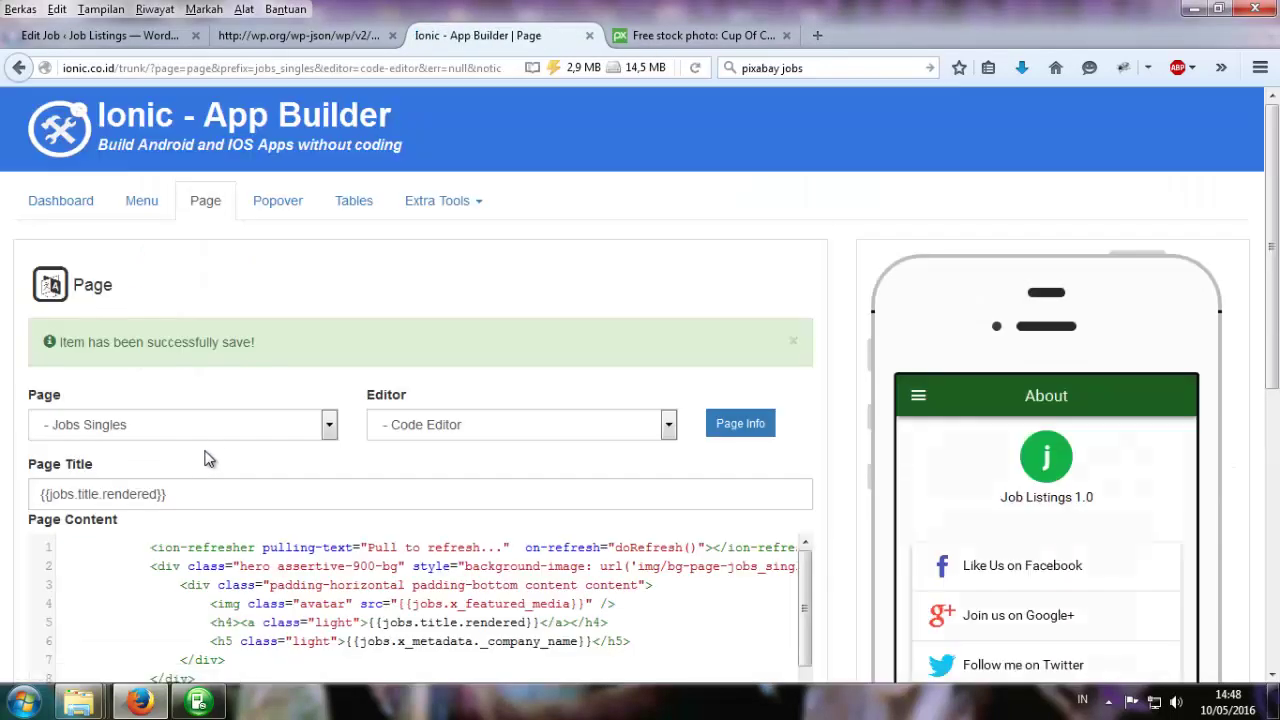
Open the Web Designer job from the emulator's Jobs list to check its detail header.
scroll(220, 455, down, 1)
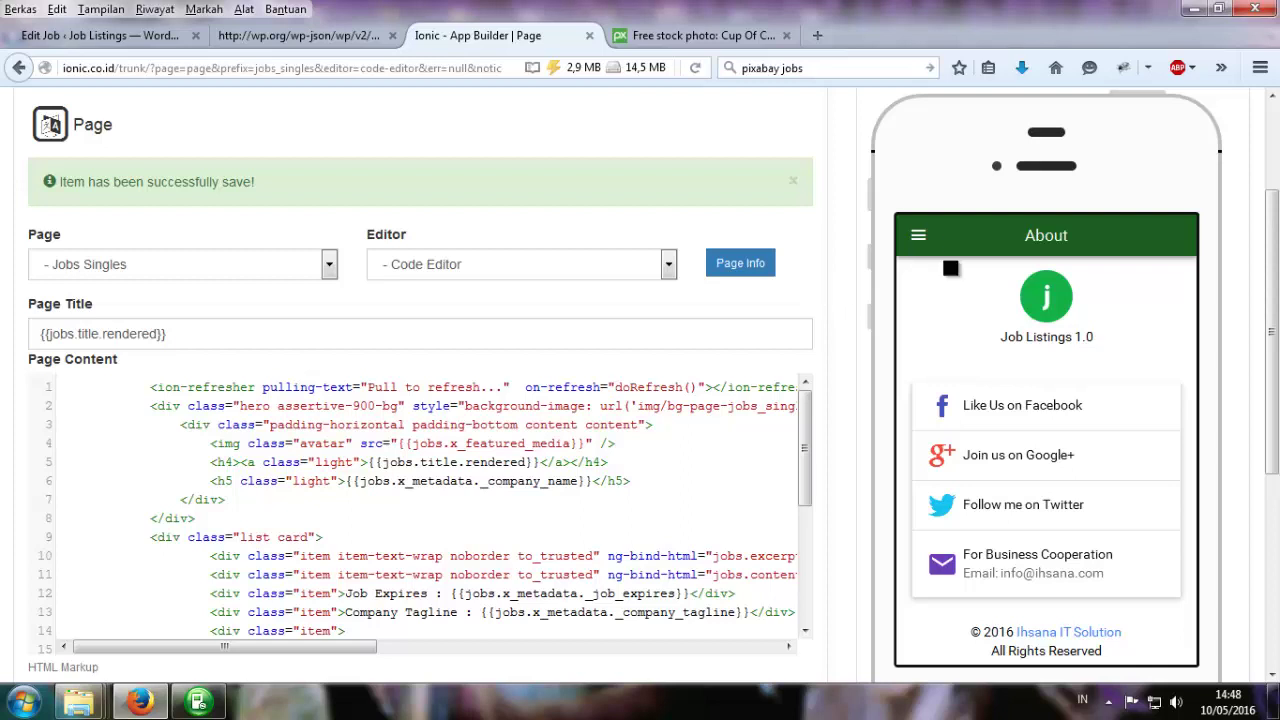
click(976, 379)
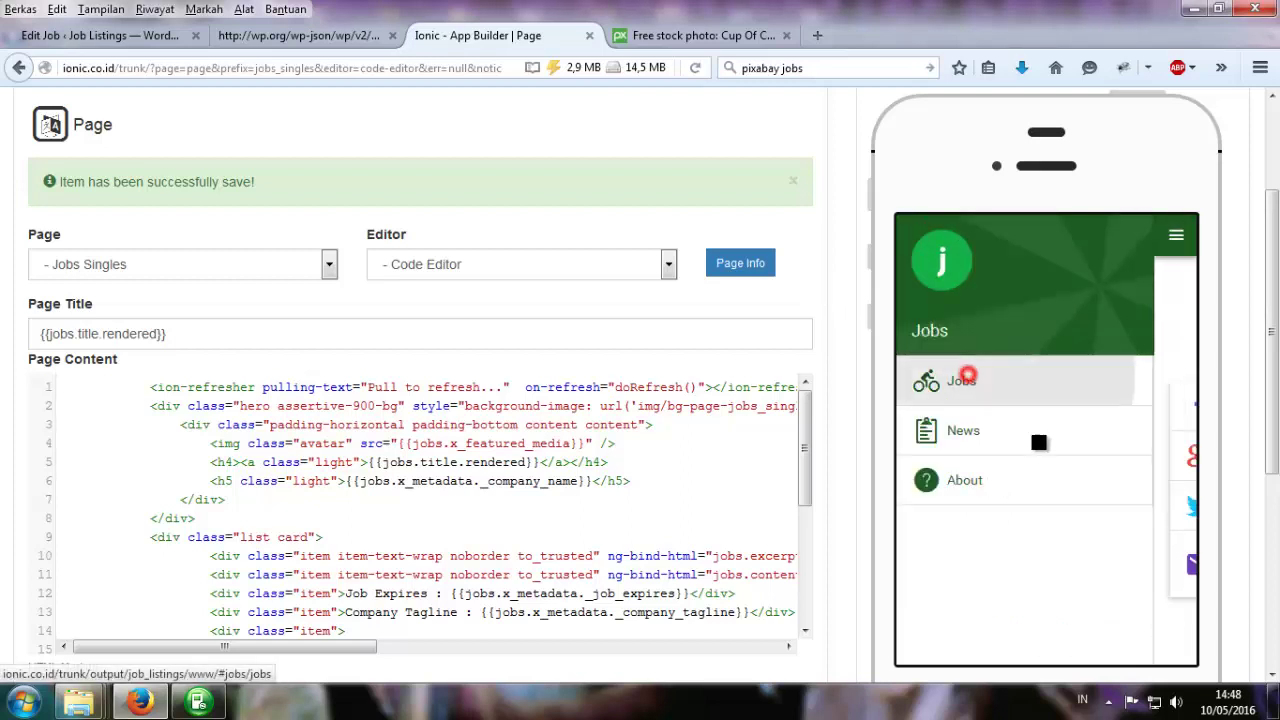
click(985, 336)
Enable background images for the Jobs Singles page, choose cup-of-coffee-1280537_1280.jpg again, and save the page.
scroll(270, 424, down, 6)
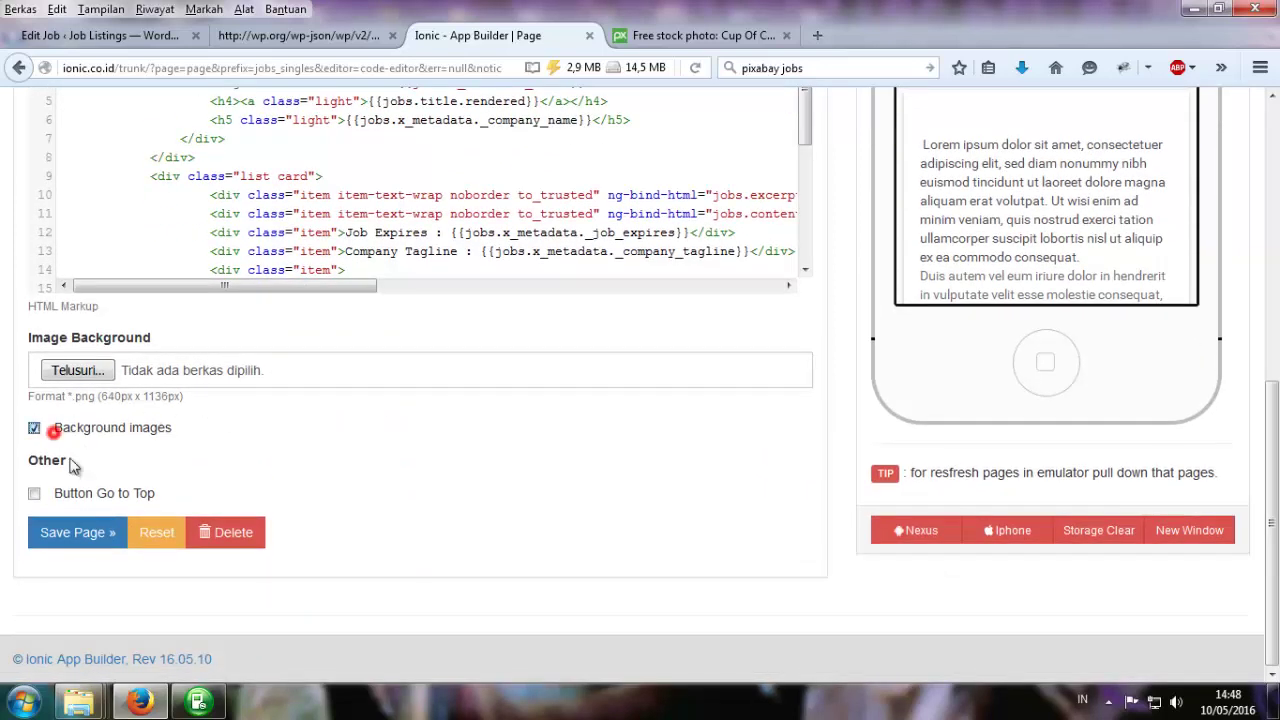
click(88, 370)
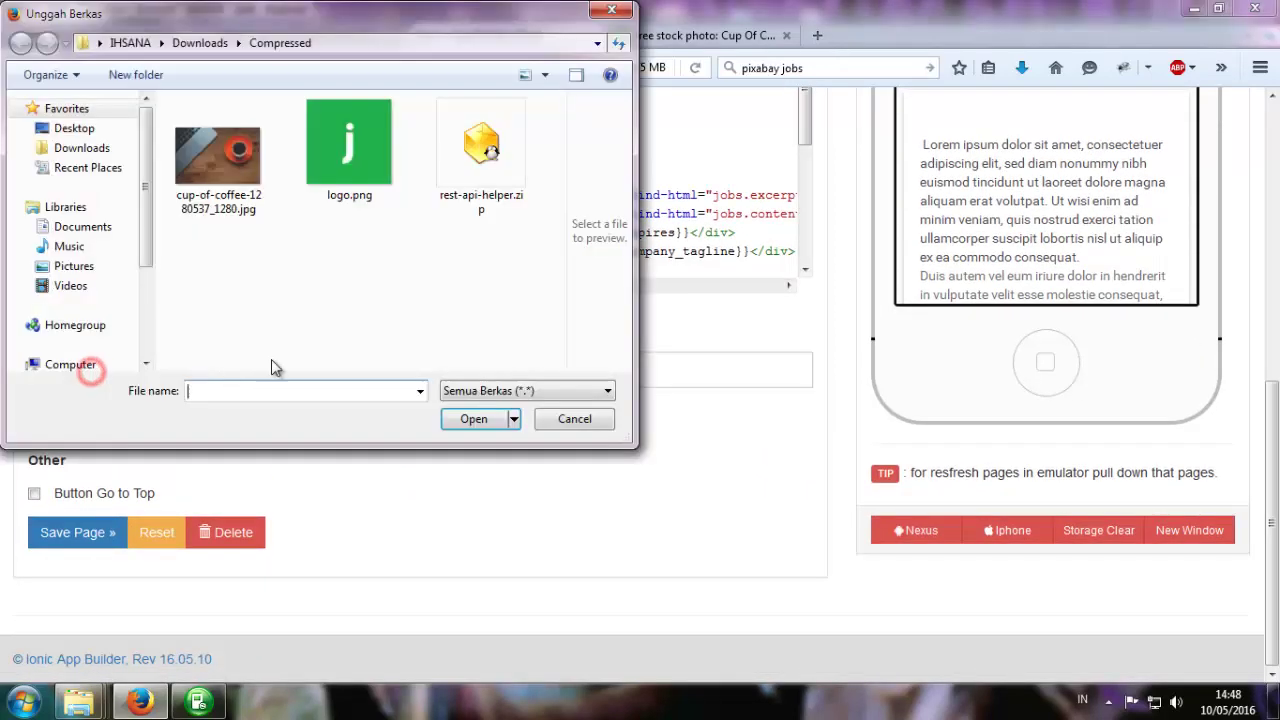
double_click(238, 193)
click(82, 532)
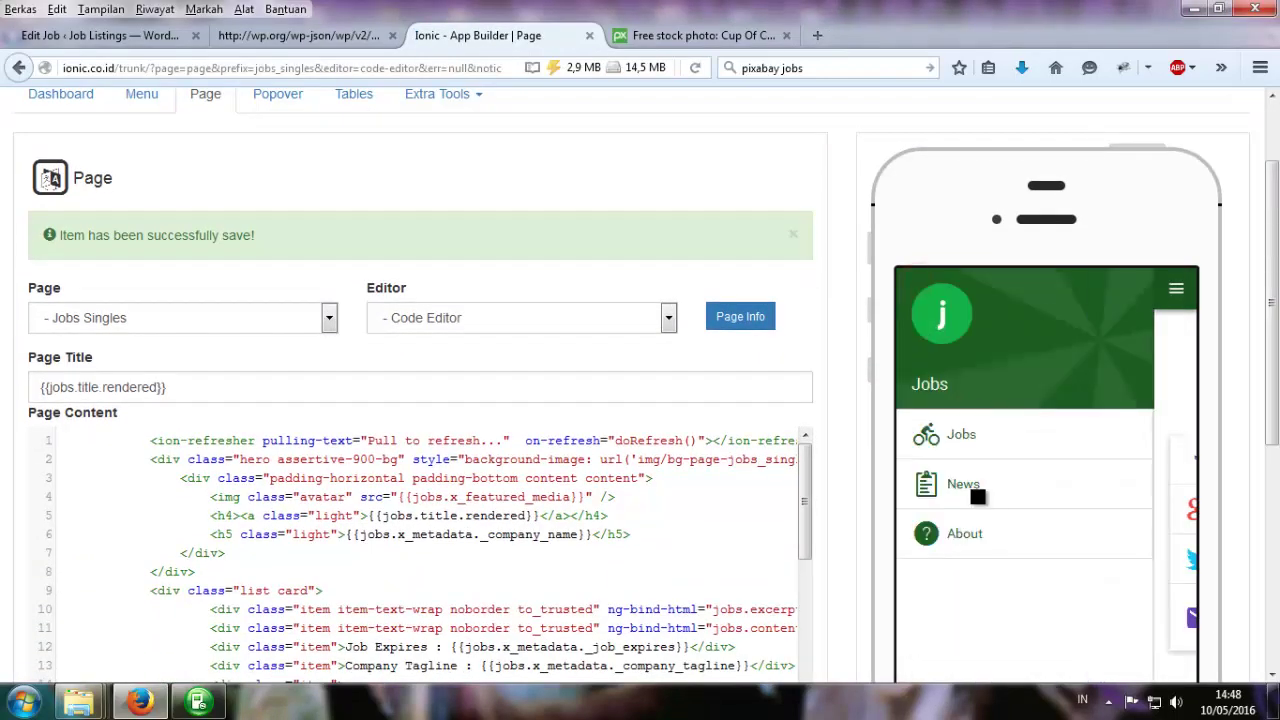
Reopen the Web Designer job in the emulator and inspect the image behind its header and content.
click(973, 491)
click(920, 292)
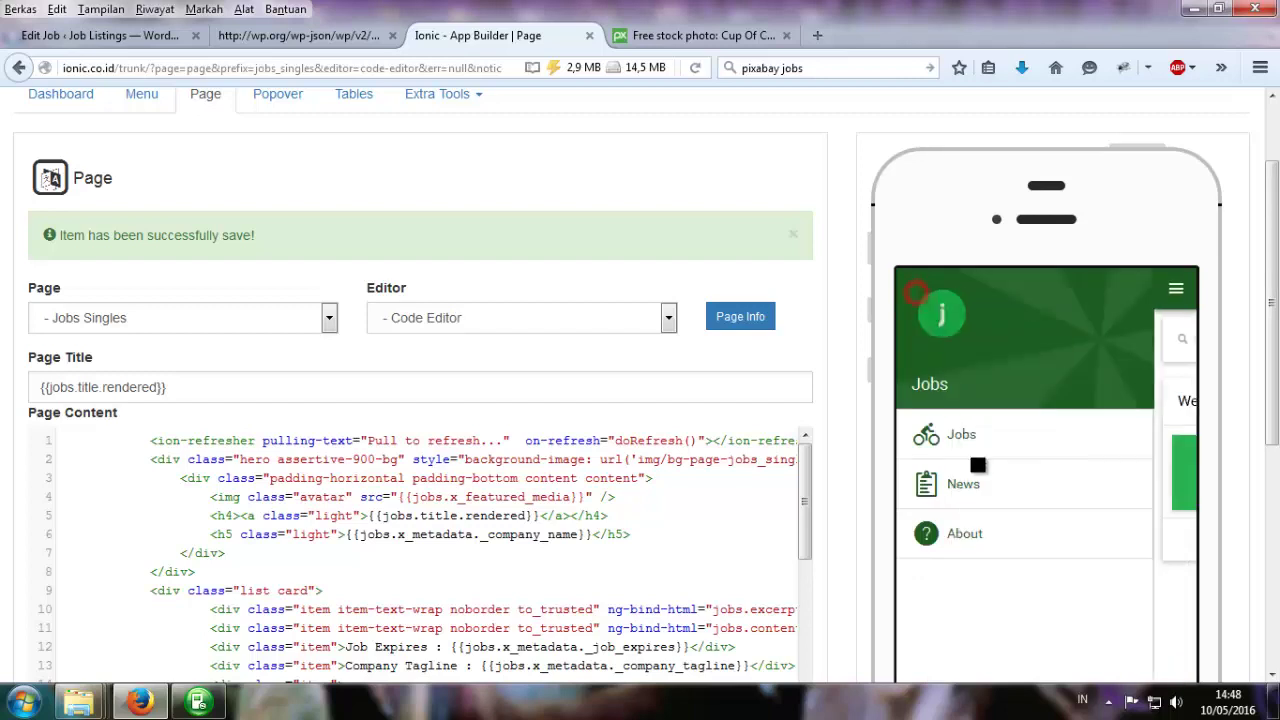
click(963, 434)
click(986, 405)
drag(1053, 617, 1076, 519)
drag(1062, 380, 1100, 606)
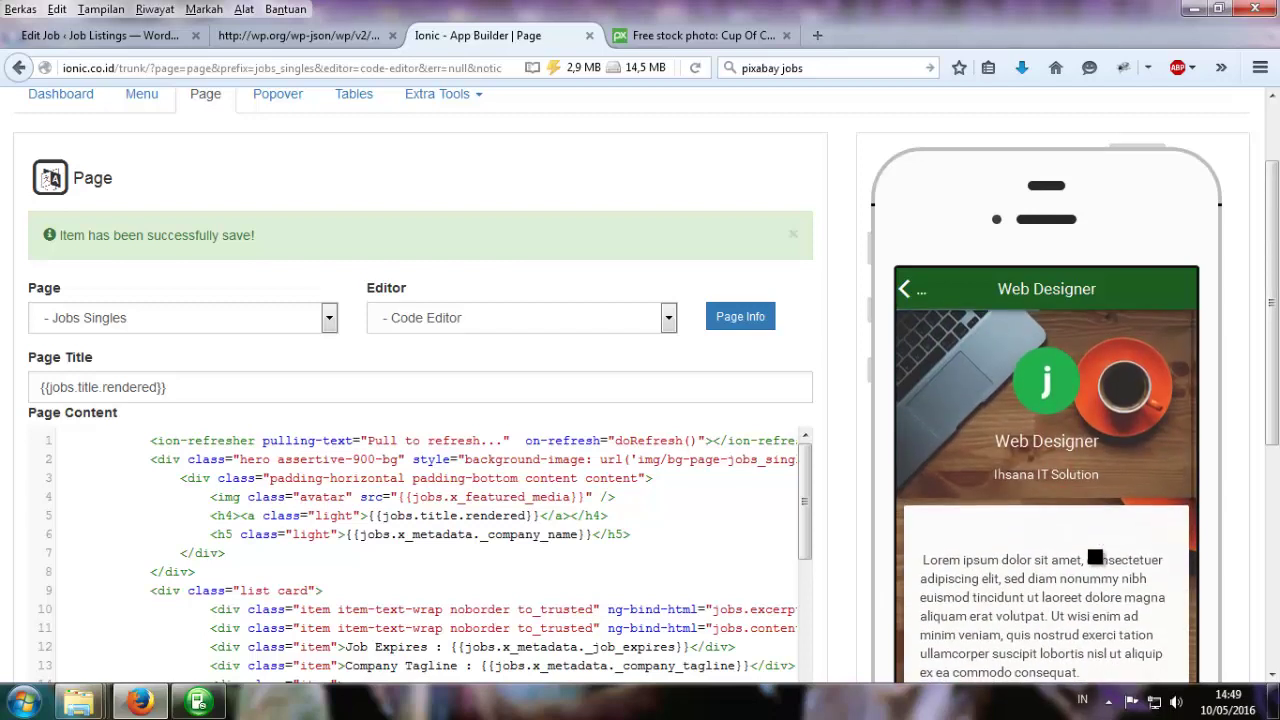
Disable background images for the Jobs Singles page and save it.
scroll(349, 586, down, 5)
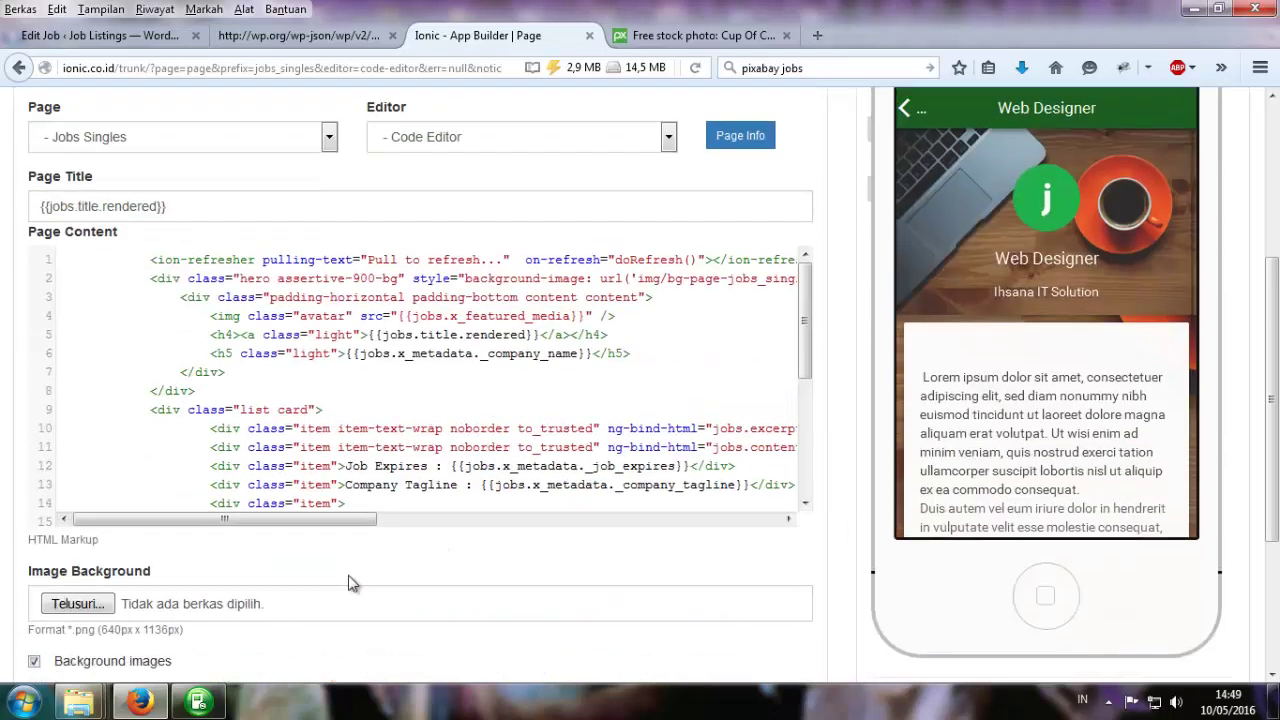
click(76, 536)
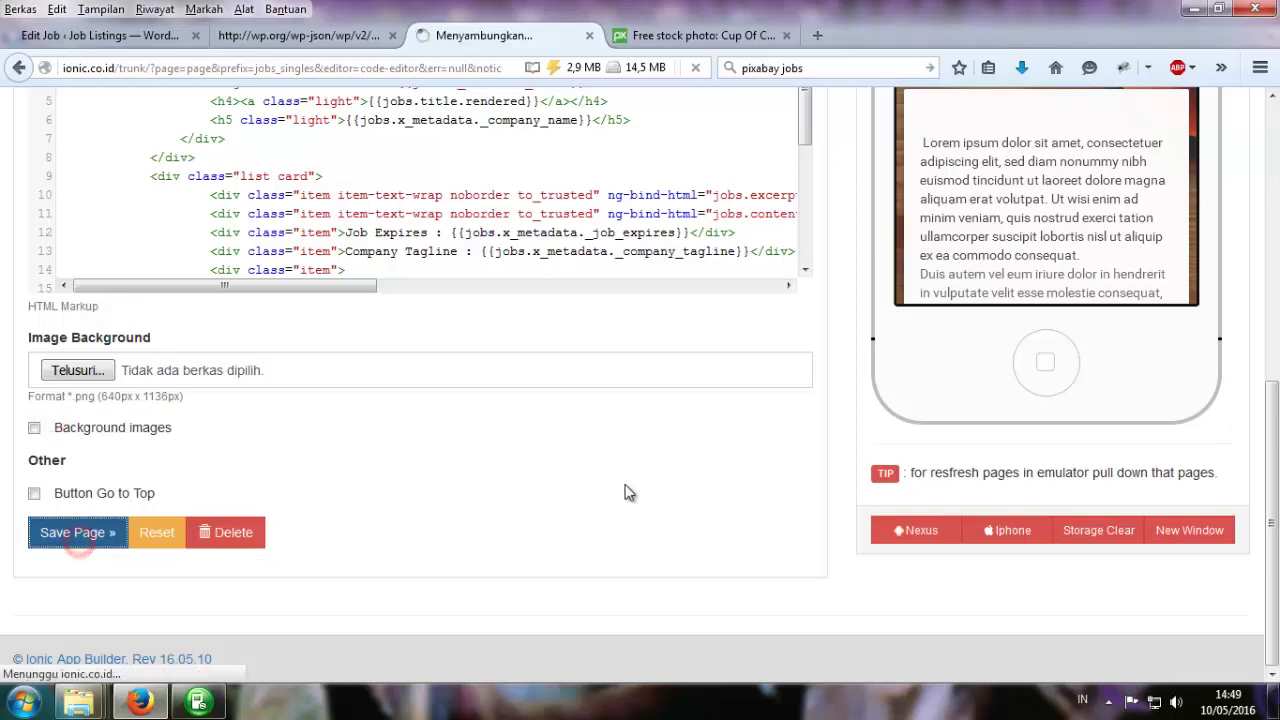
Open the Web Designer job in the emulator and look through its detail page from the hero header down to the share links.
scroll(934, 485, down, 3)
click(918, 181)
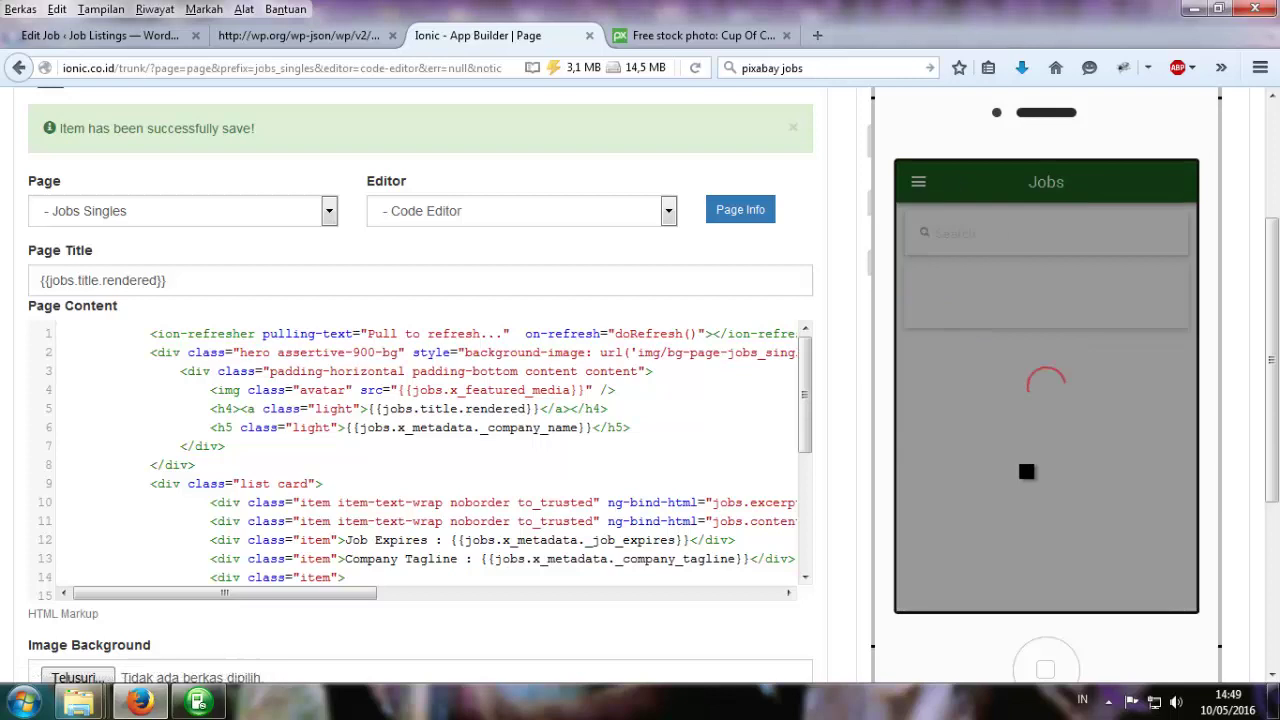
click(997, 304)
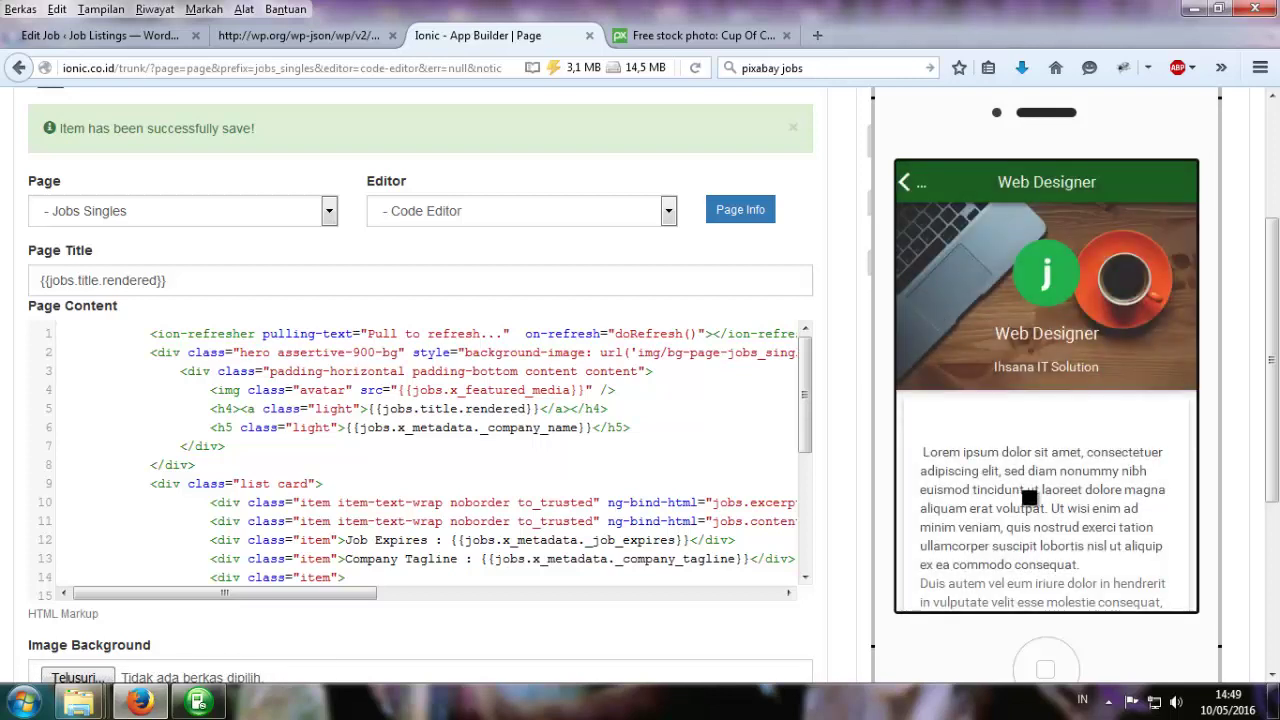
drag(1028, 548, 1043, 457)
drag(1031, 549, 1036, 443)
drag(1024, 342, 1057, 526)
drag(1017, 366, 1030, 550)
scroll(1248, 512, down, 3)
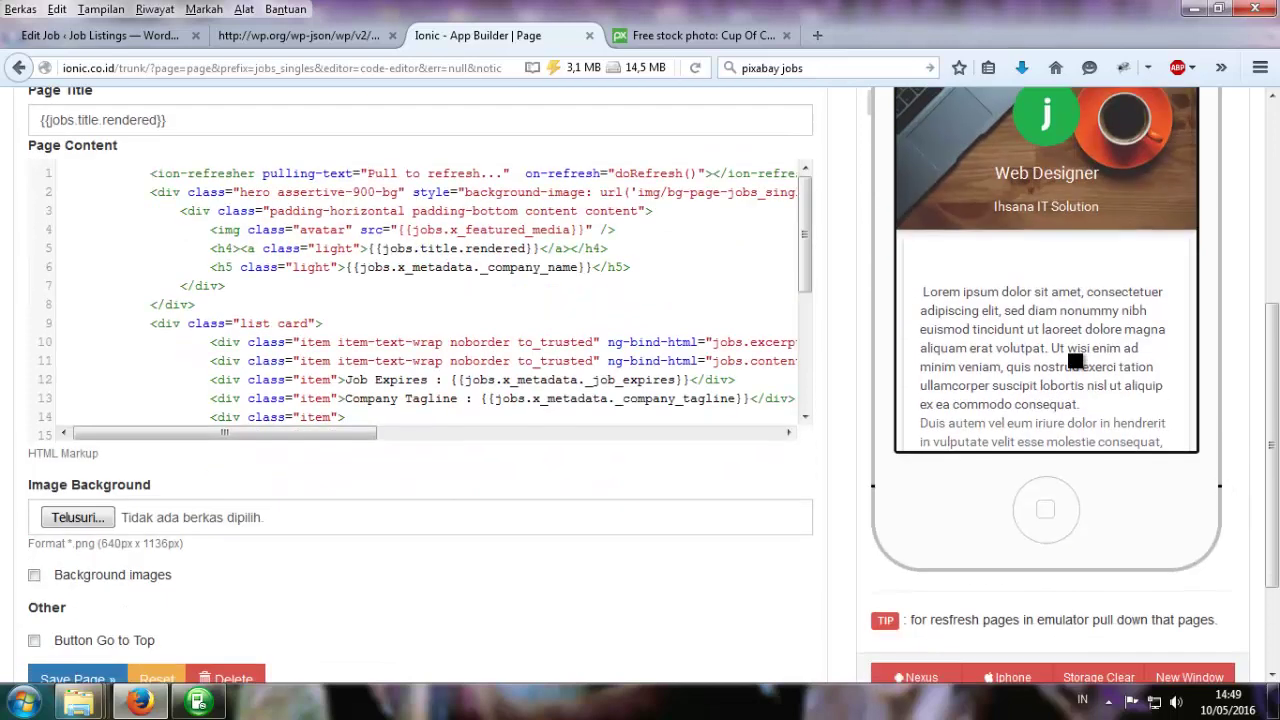
scroll(1055, 360, down, 5)
scroll(1055, 318, down, 3)
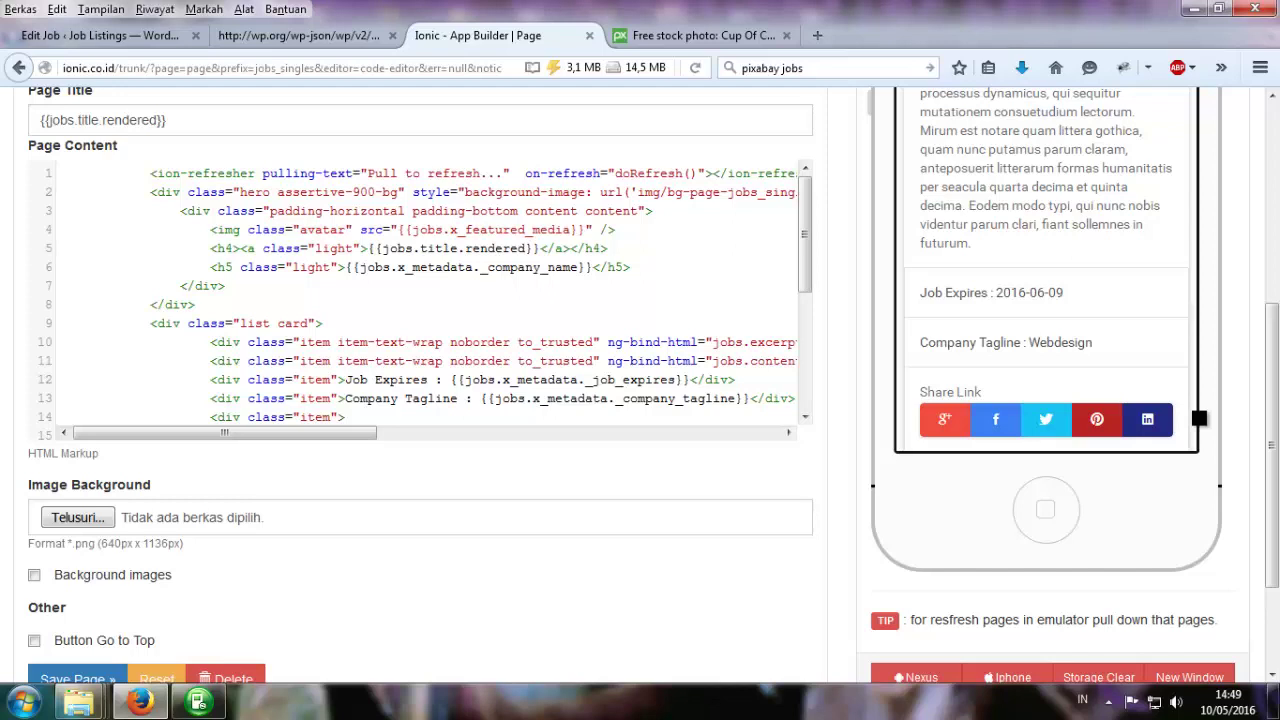
scroll(420, 475, down, 2)
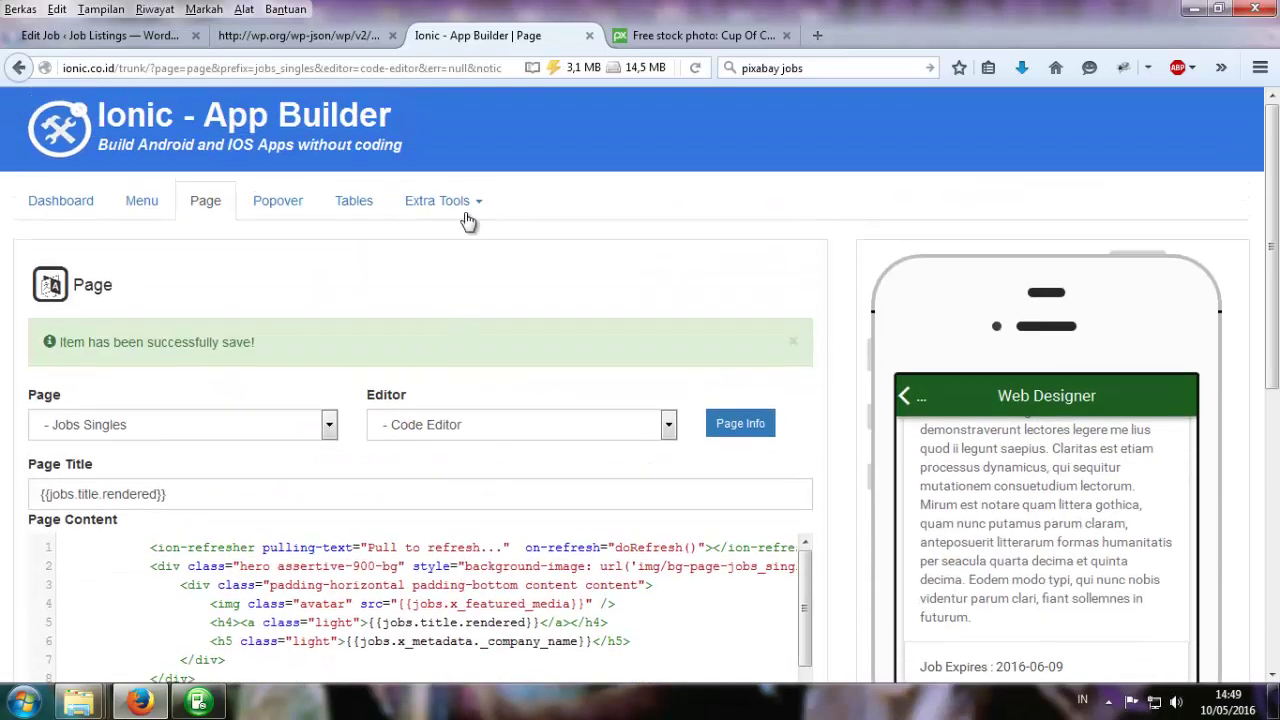
Go to the table builder and load the existing Jobs table for editing.
click(362, 215)
scroll(470, 420, down, 8)
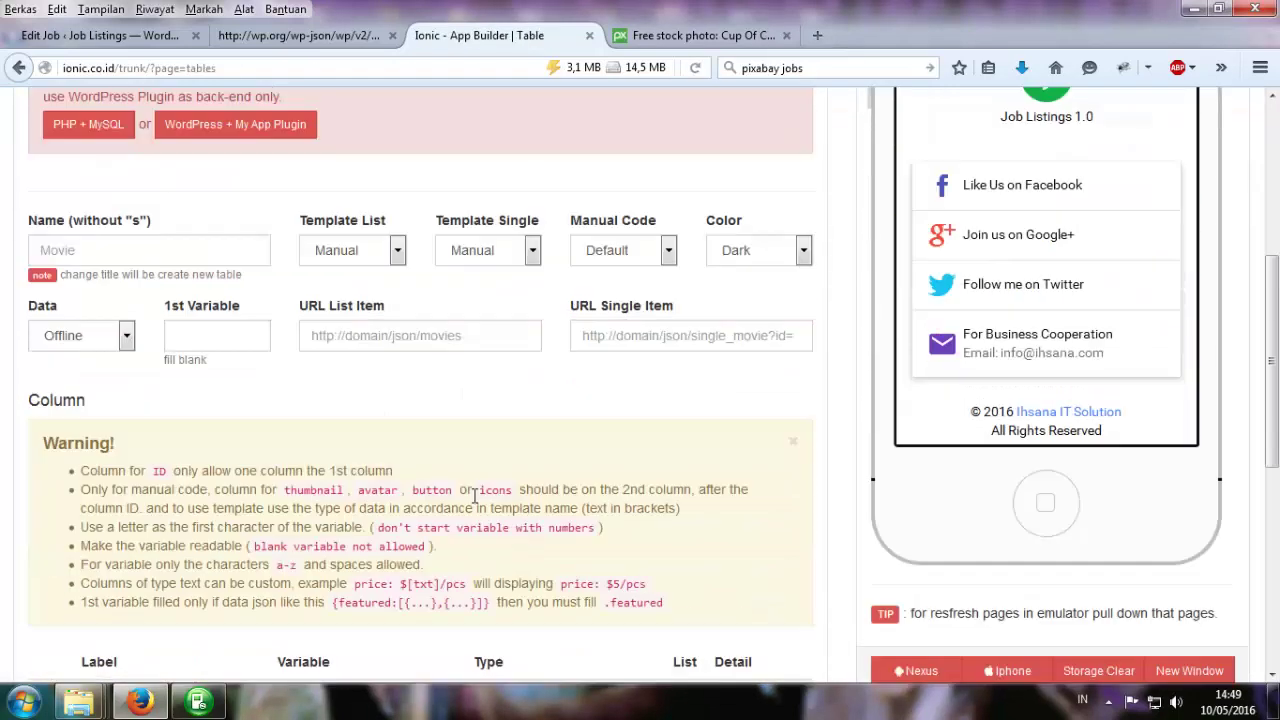
scroll(470, 480, down, 2)
scroll(455, 466, up, 6)
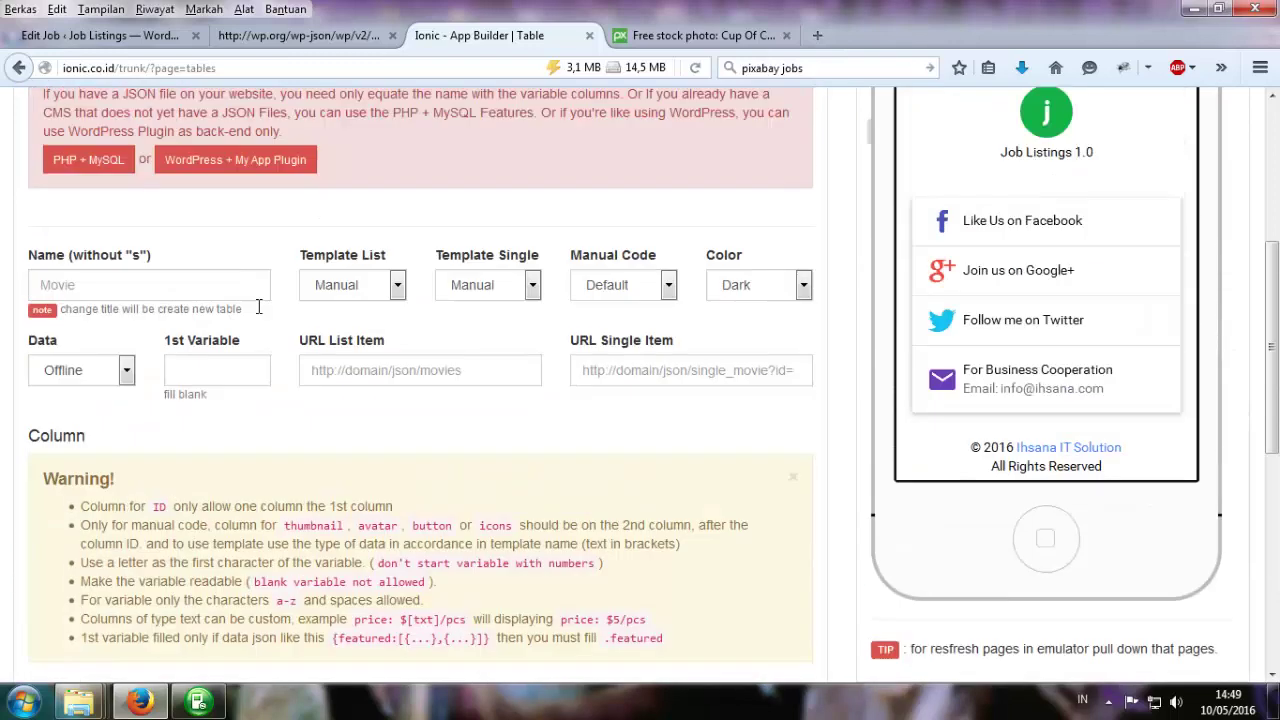
click(114, 370)
scroll(114, 370, up, 4)
click(143, 226)
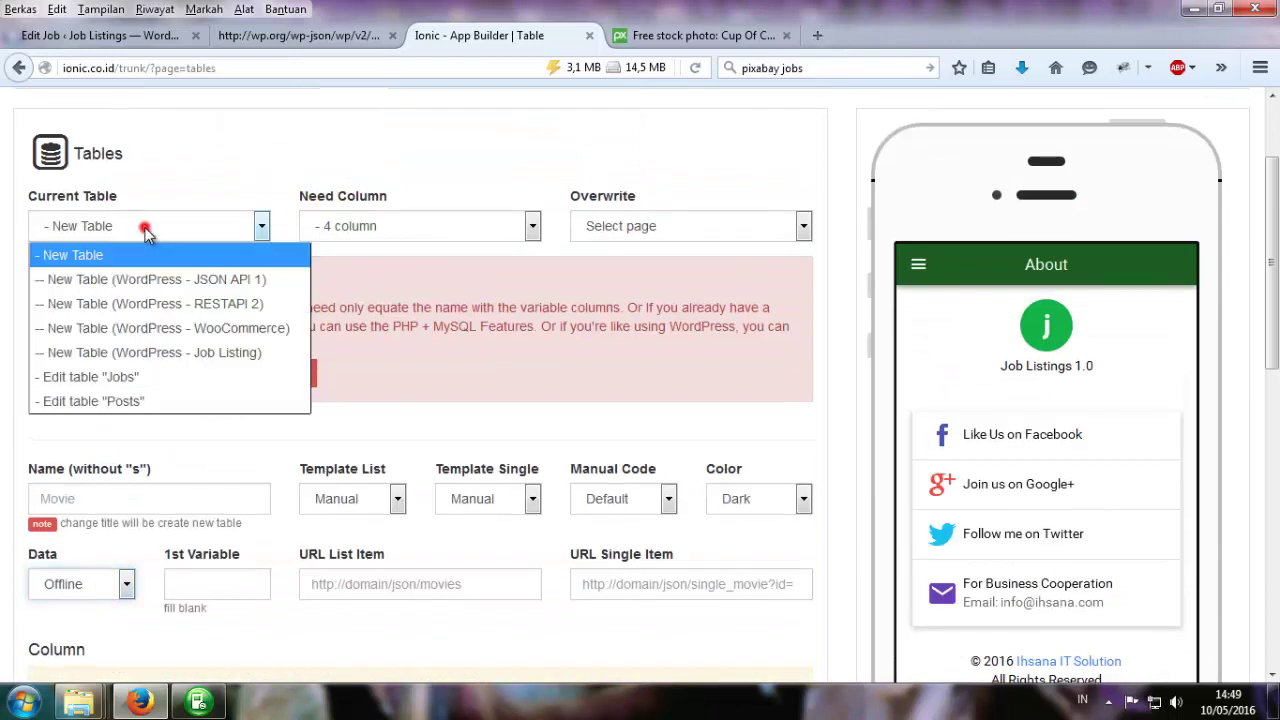
click(95, 376)
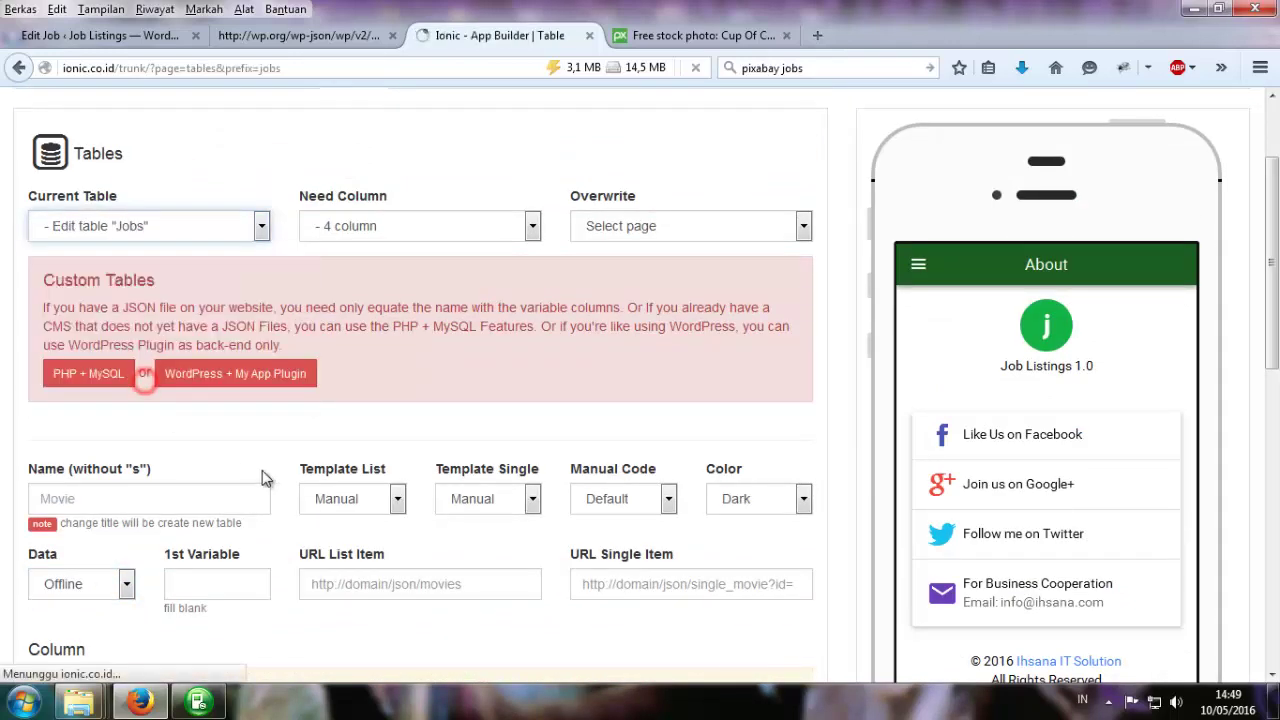
Review the Jobs table's settings and column rows down to the Apply and Share Link entries.
scroll(650, 520, down, 3)
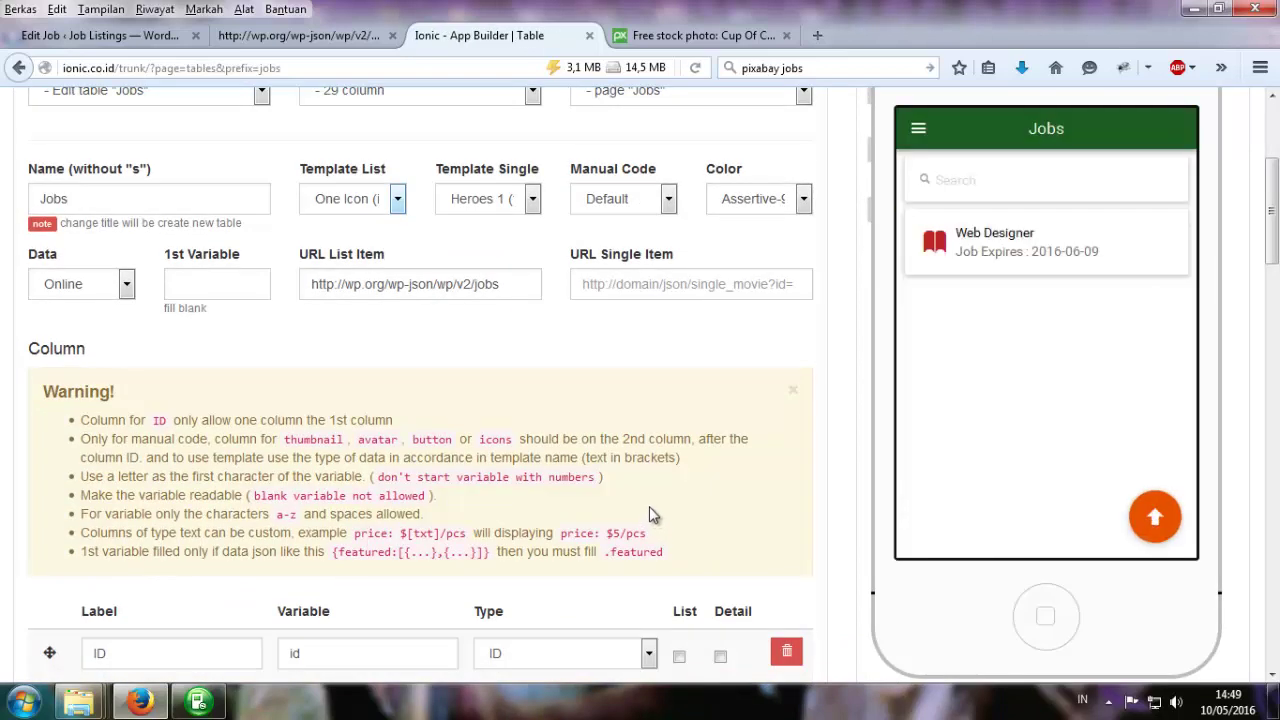
scroll(647, 499, down, 10)
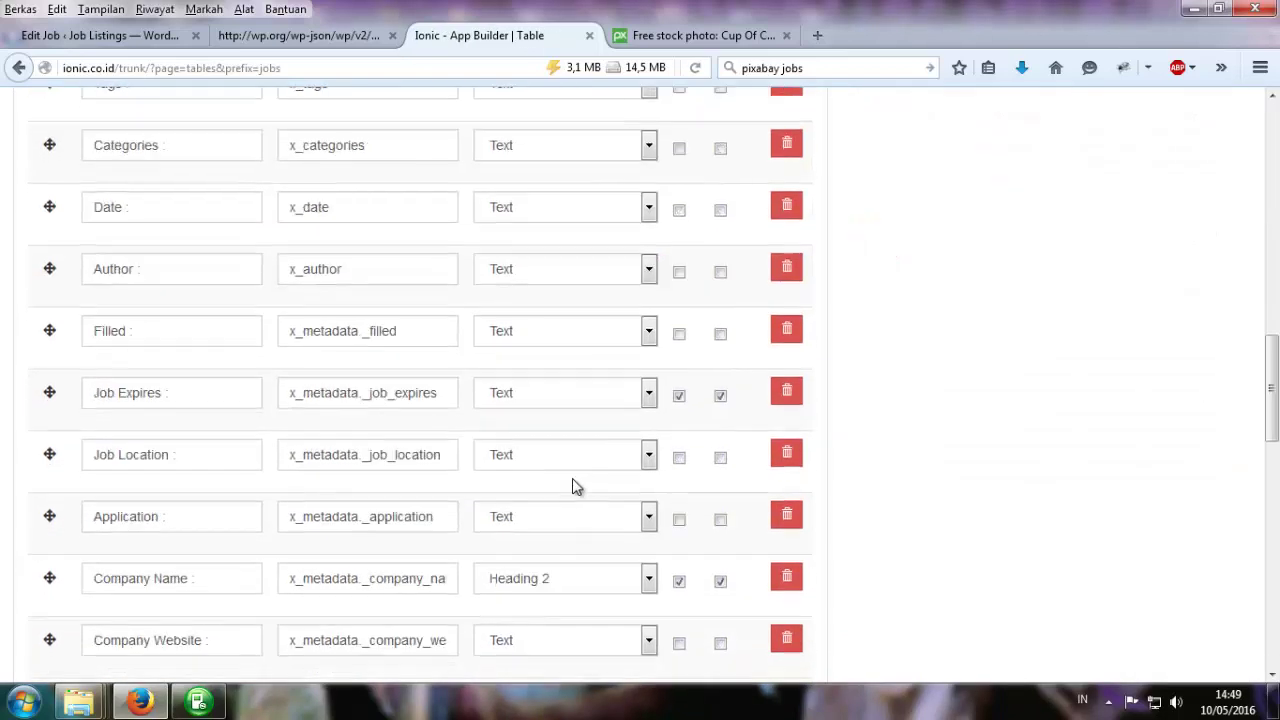
scroll(567, 485, down, 8)
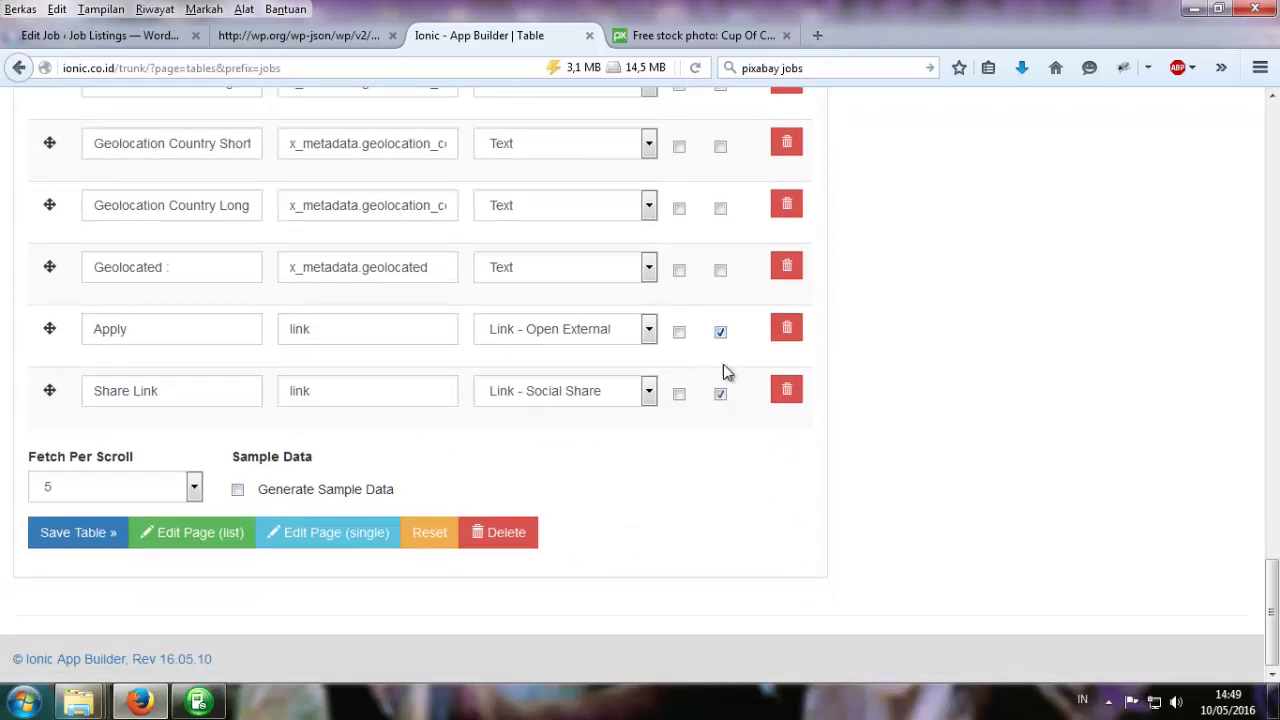
scroll(617, 408, up, 2)
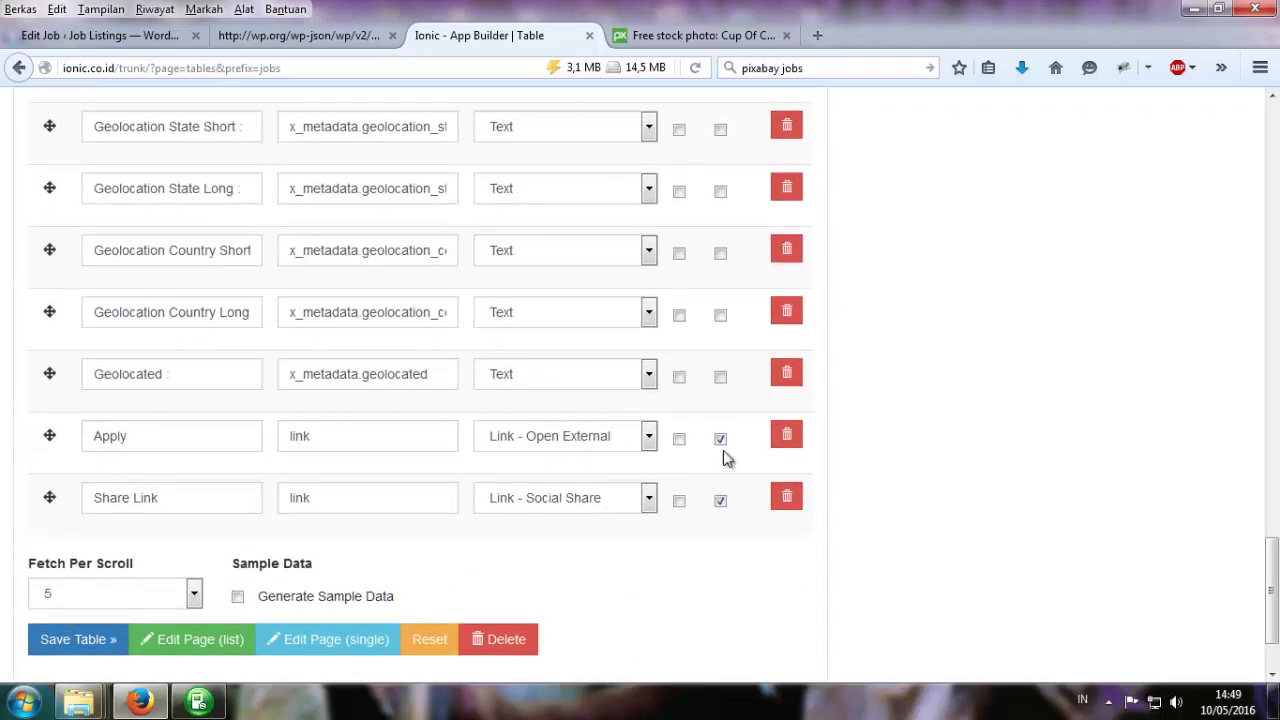
scroll(727, 457, up, 1)
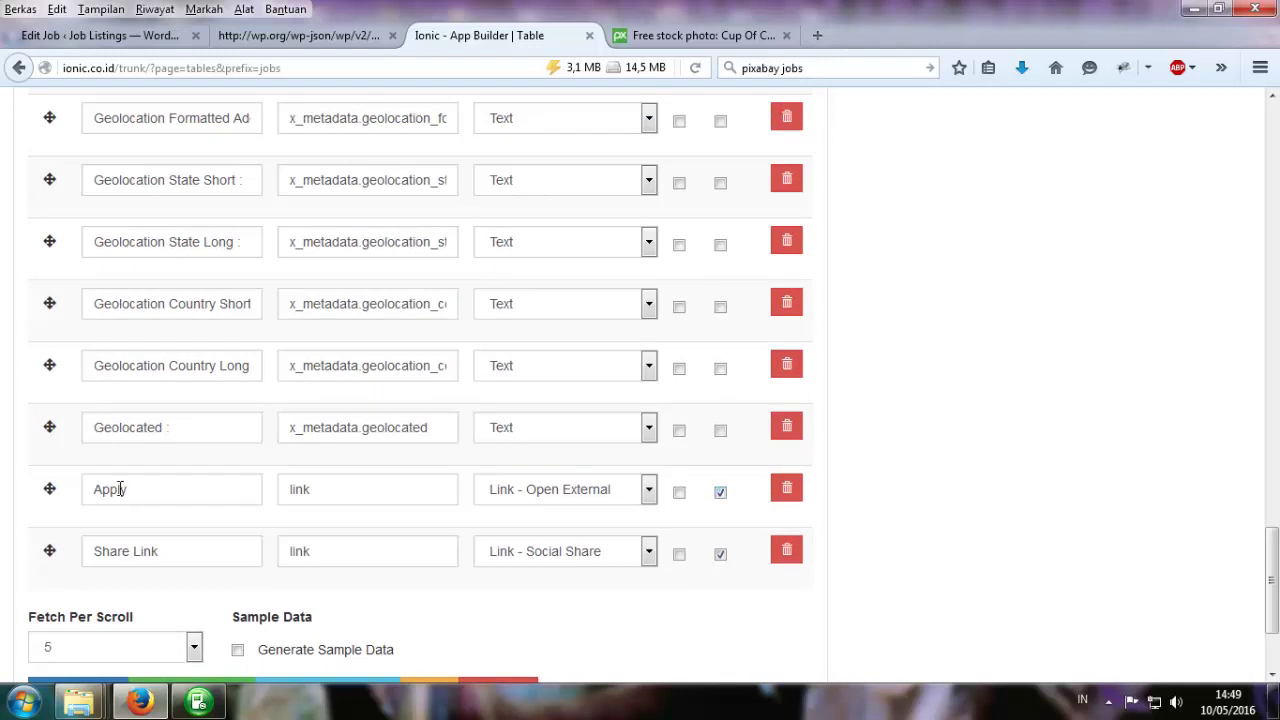
scroll(1040, 445, up, 20)
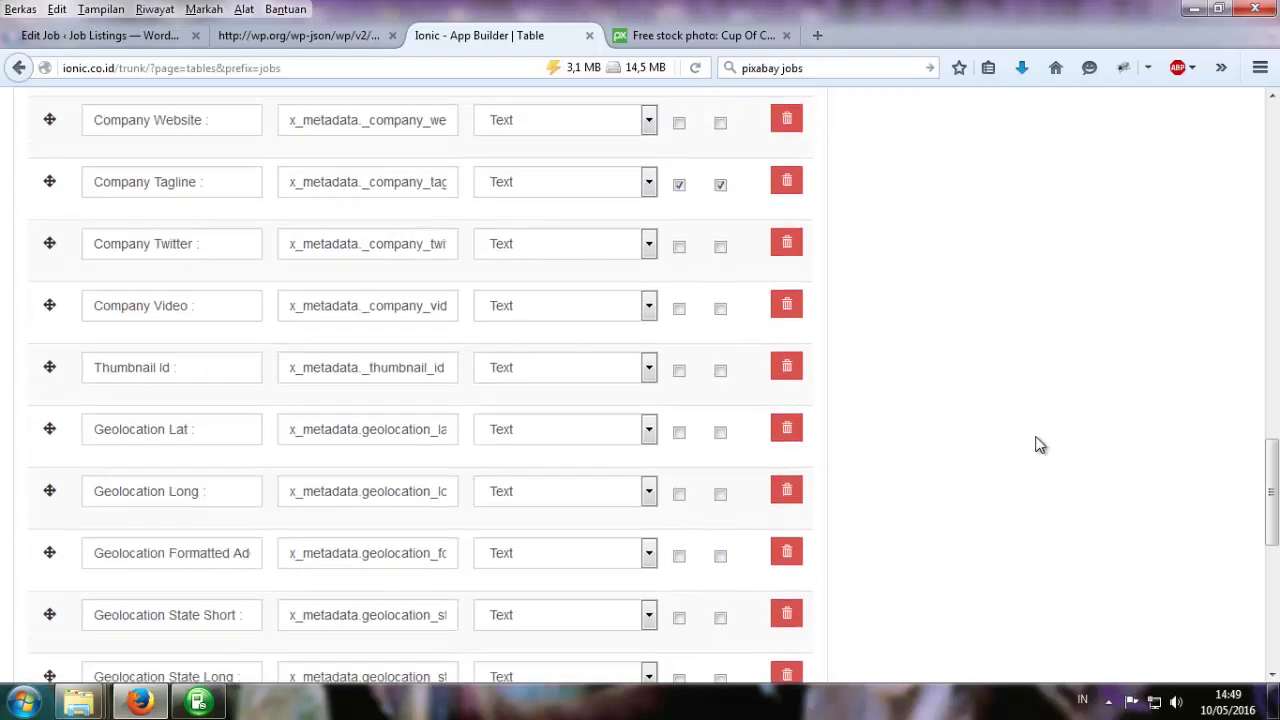
scroll(1040, 437, up, 6)
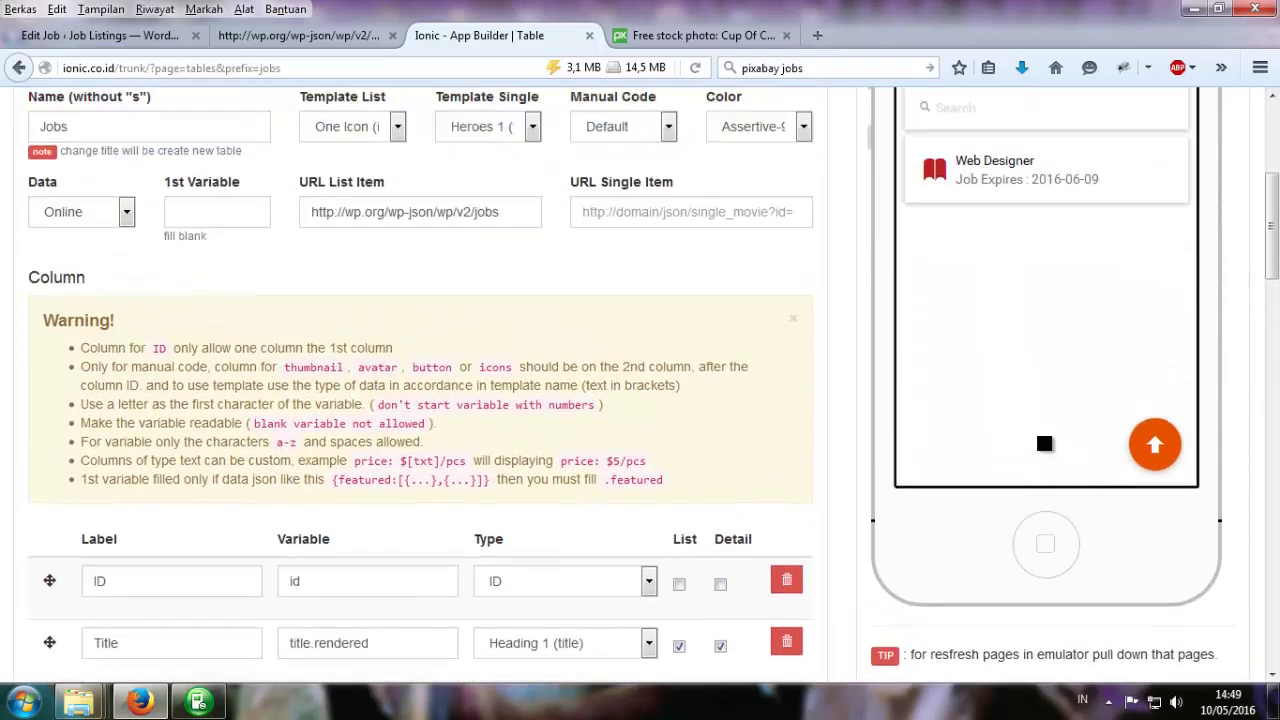
Open the Web Designer job in the emulator and check its detail page for an Apply link.
click(947, 291)
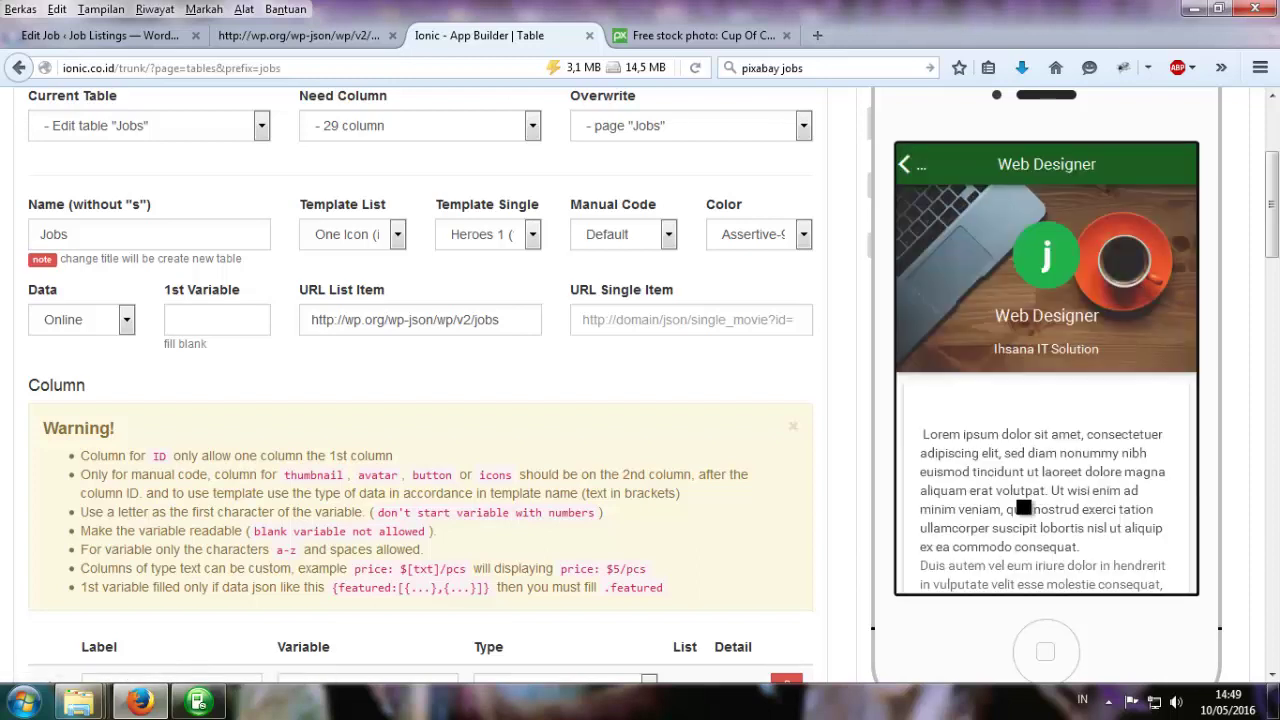
scroll(1018, 519, down, 6)
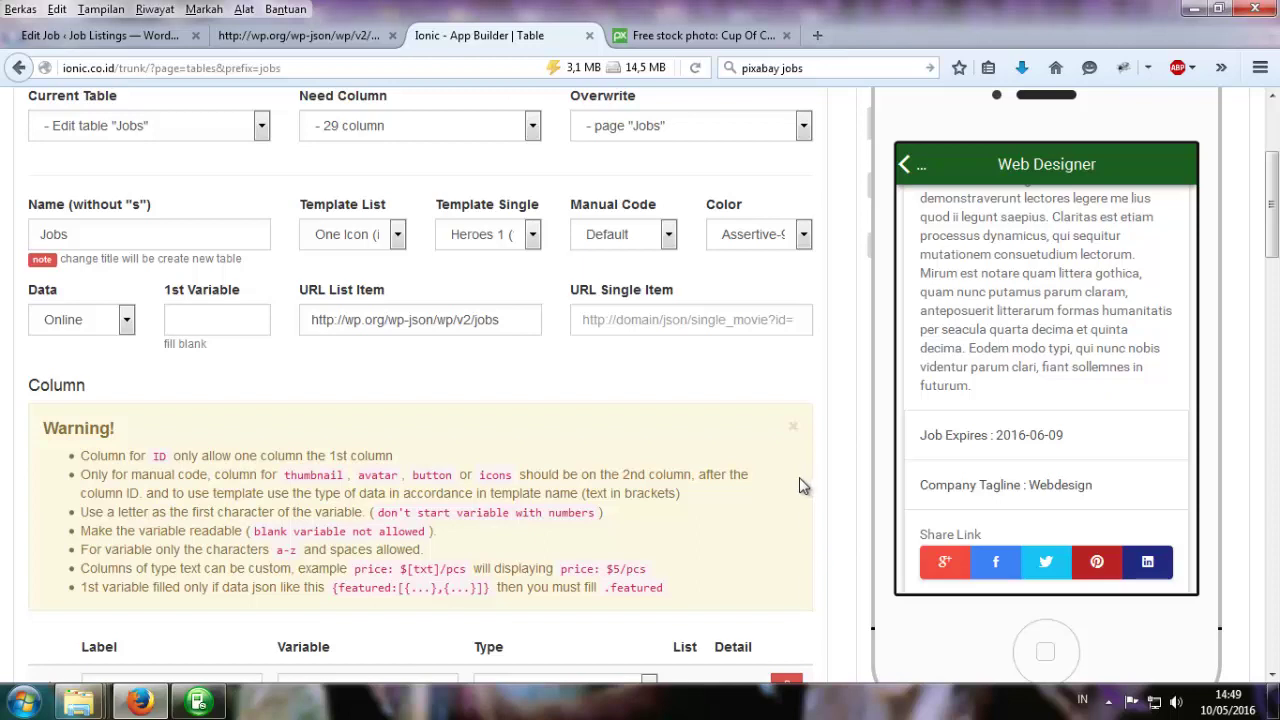
scroll(797, 478, up, 3)
scroll(1020, 405, up, 6)
scroll(1028, 410, up, 2)
scroll(832, 485, down, 10)
scroll(790, 482, down, 4)
scroll(724, 466, up, 9)
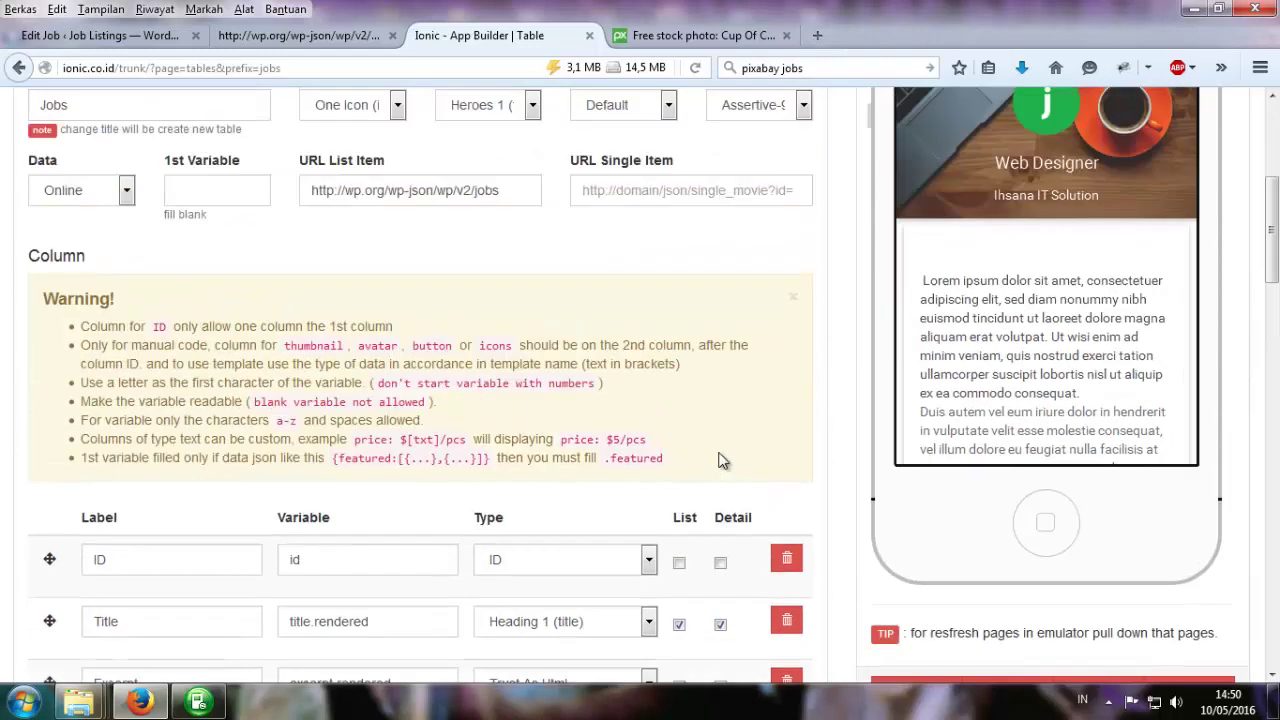
Increase the Jobs table to 30 columns.
scroll(724, 461, up, 2)
click(394, 131)
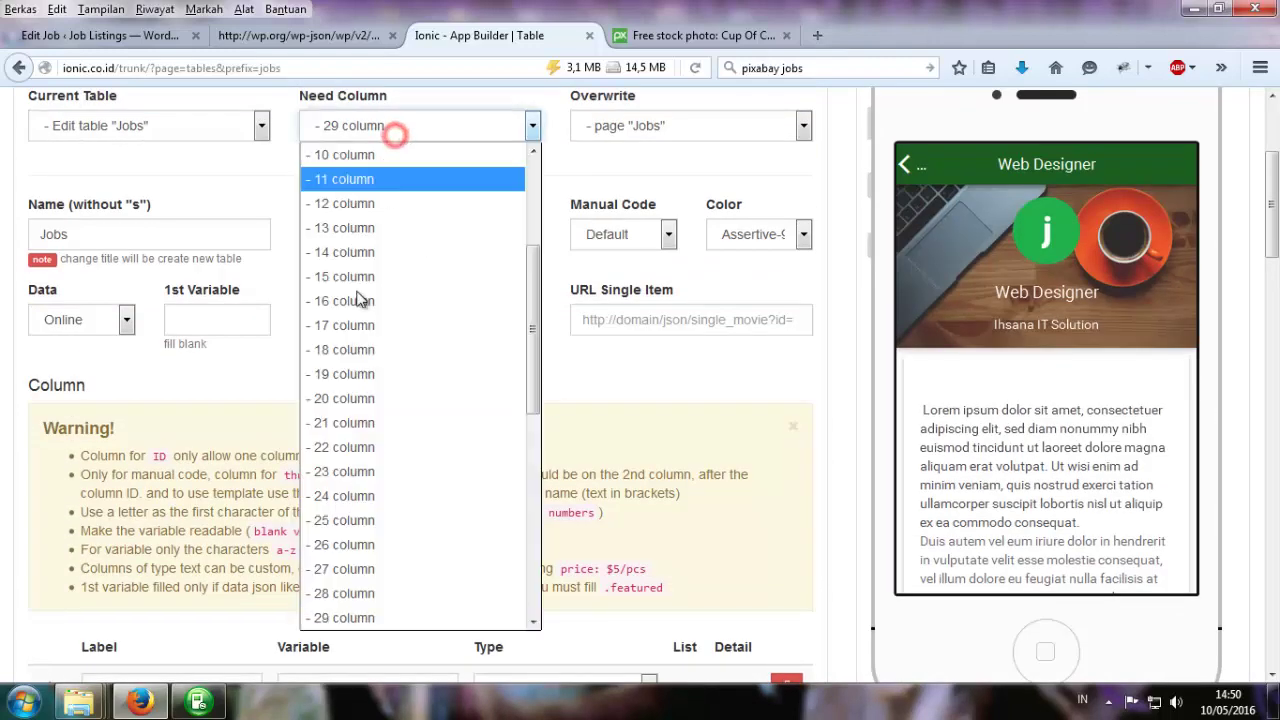
click(343, 618)
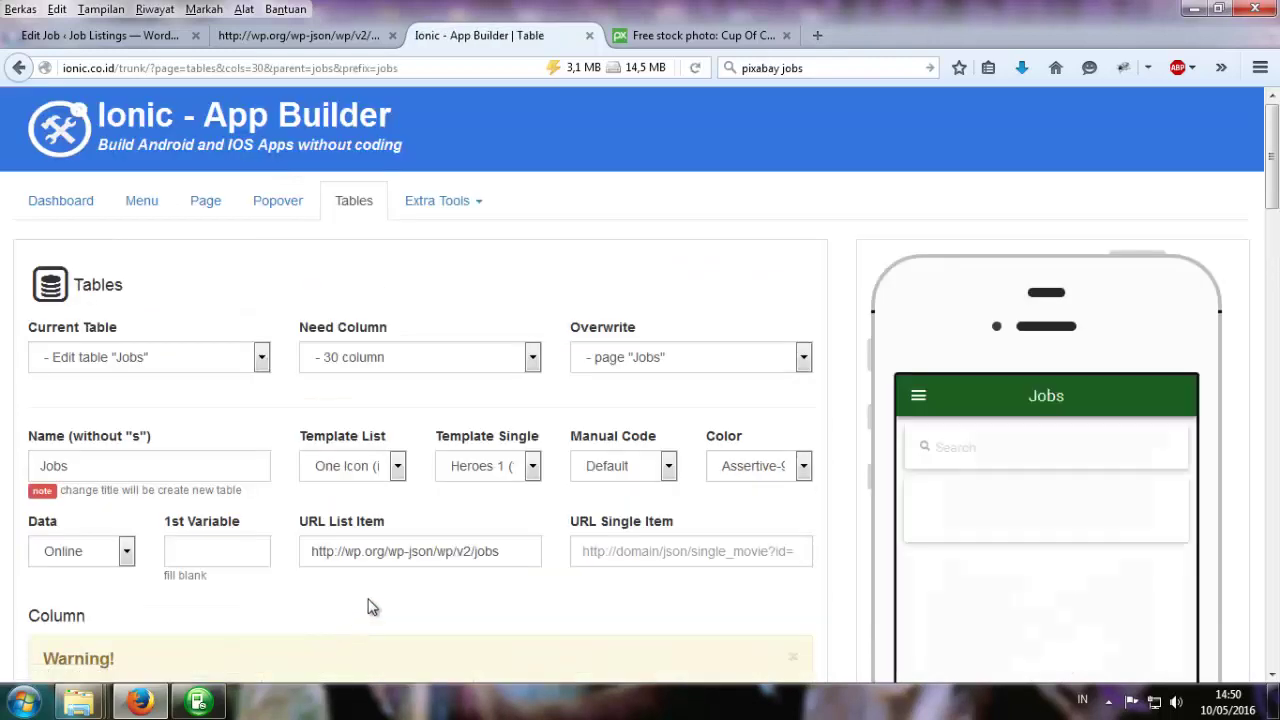
Fill the new last column with label Apply, variable link and type Link - Open External, and save the table.
scroll(532, 573, down, 15)
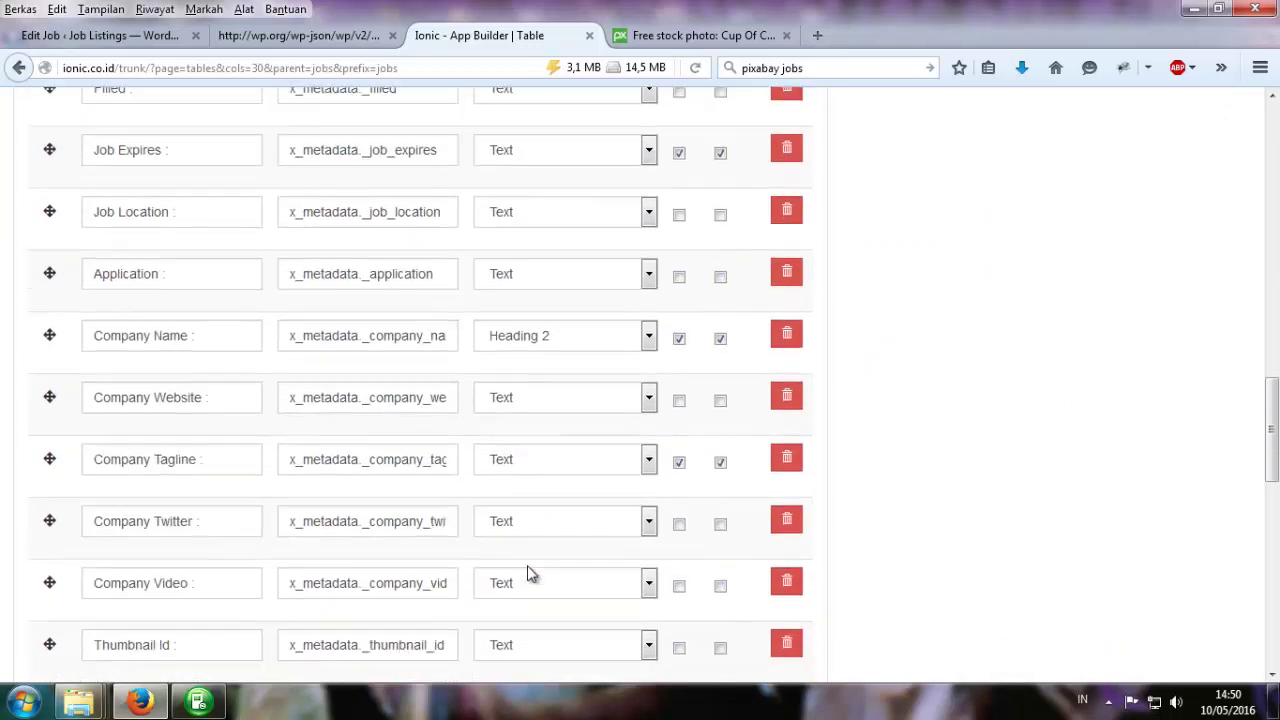
scroll(530, 570, down, 10)
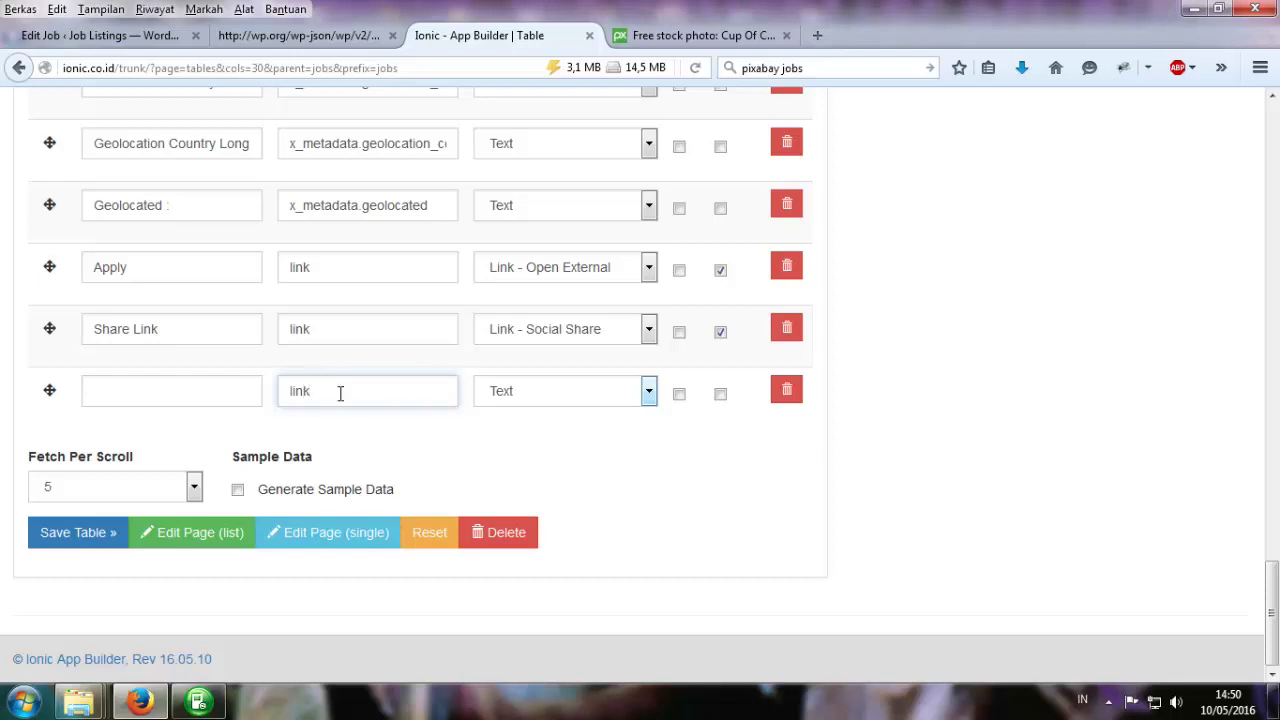
click(547, 393)
scroll(610, 680, down, 1)
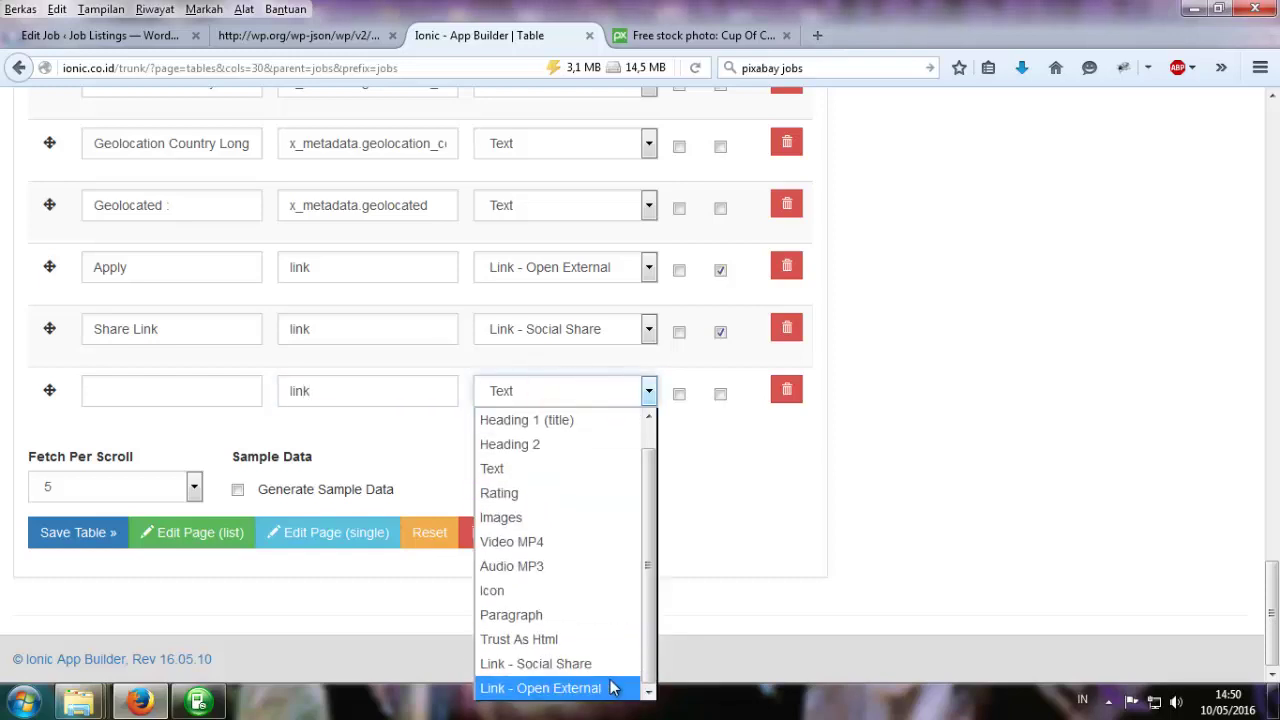
click(600, 688)
click(136, 394)
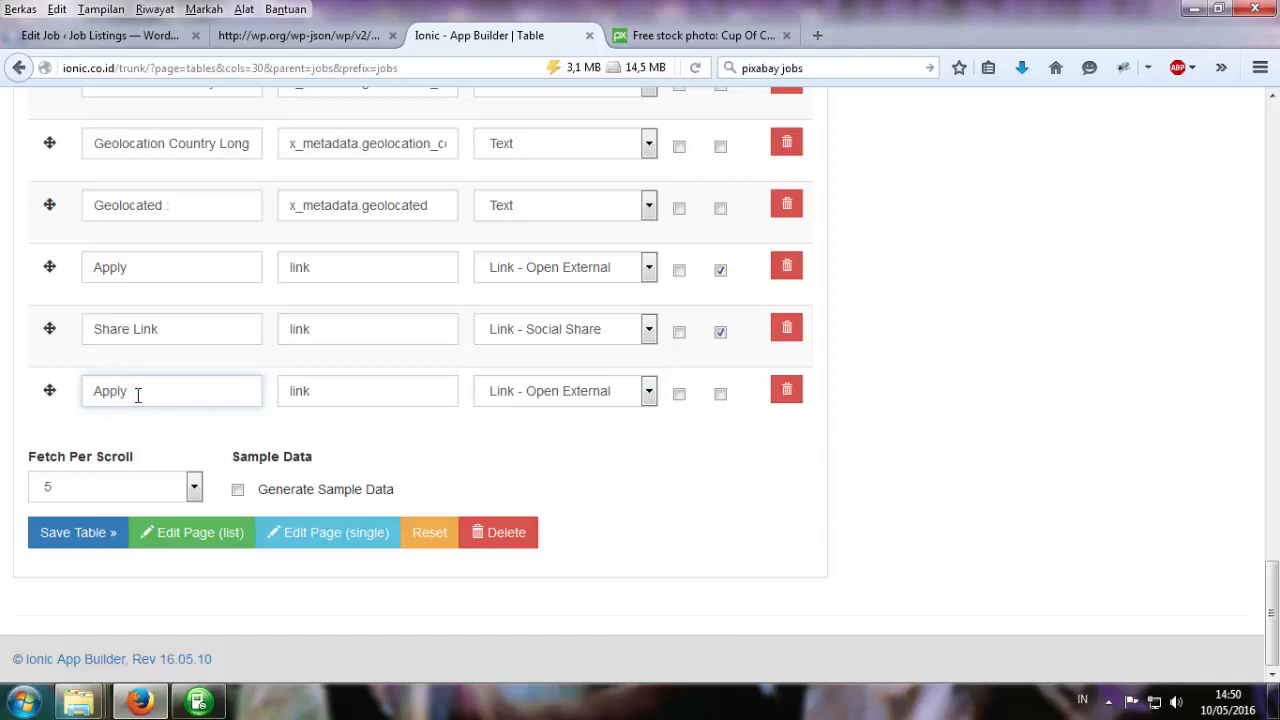
click(94, 531)
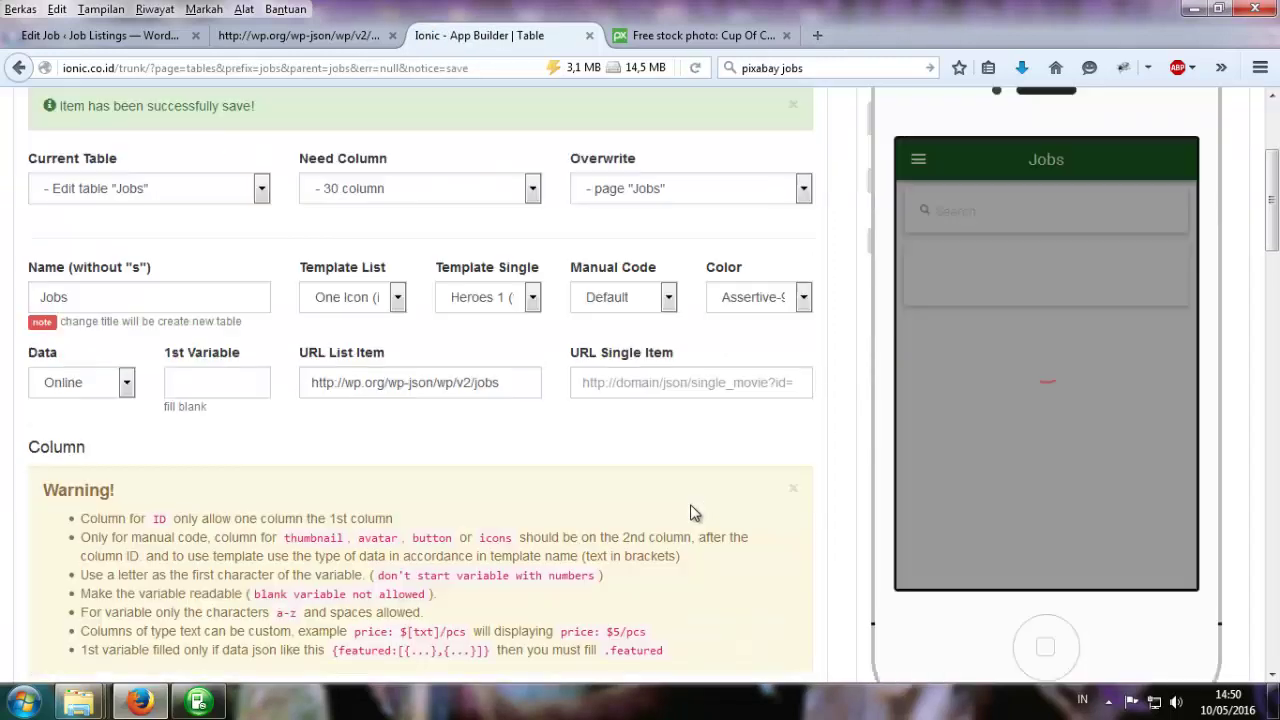
Open the Web Designer job in the emulator and look for the Apply link below the share links.
scroll(695, 513, down, 2)
click(1017, 200)
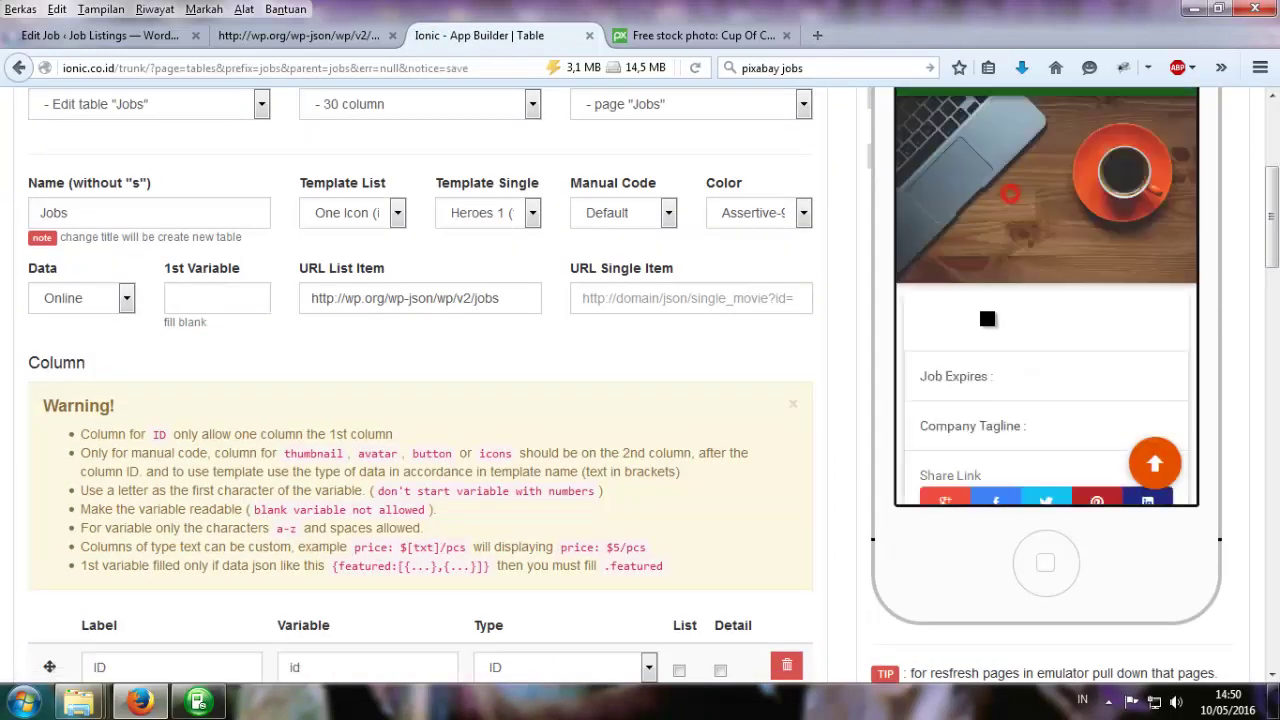
drag(990, 446, 986, 277)
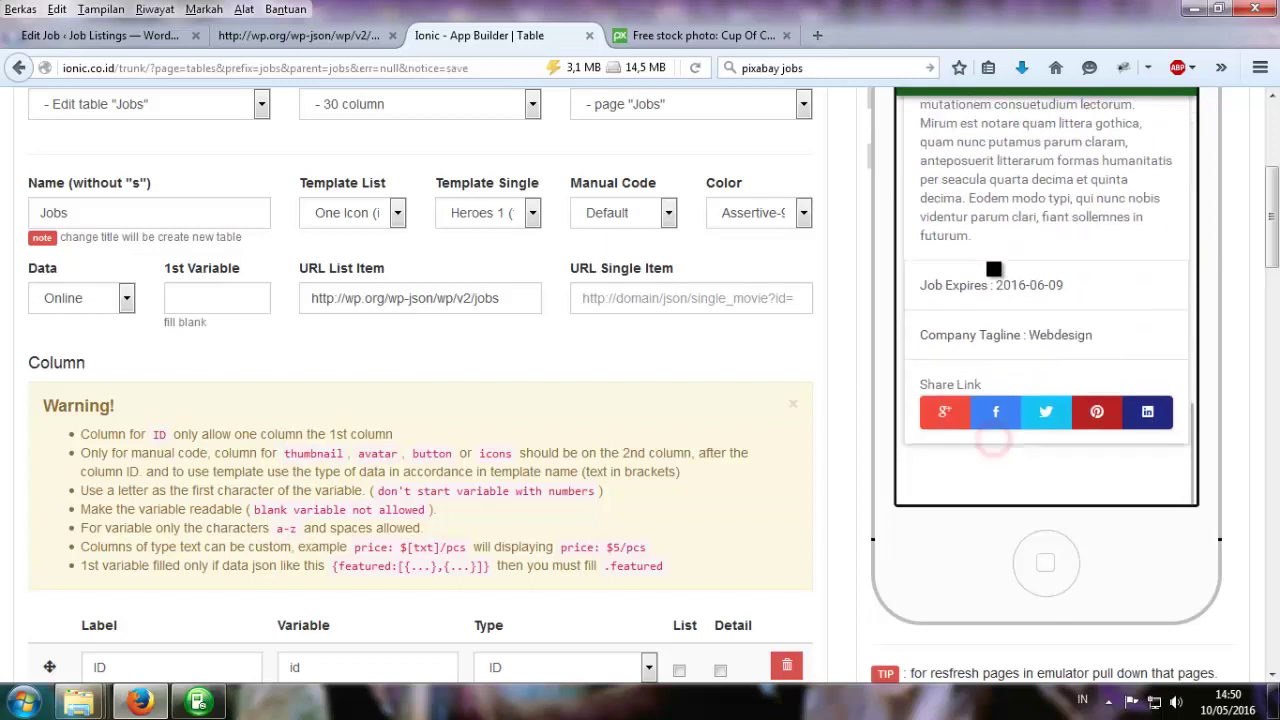
Enable the last Apply column for the detail page and save the Jobs table.
scroll(724, 410, down, 10)
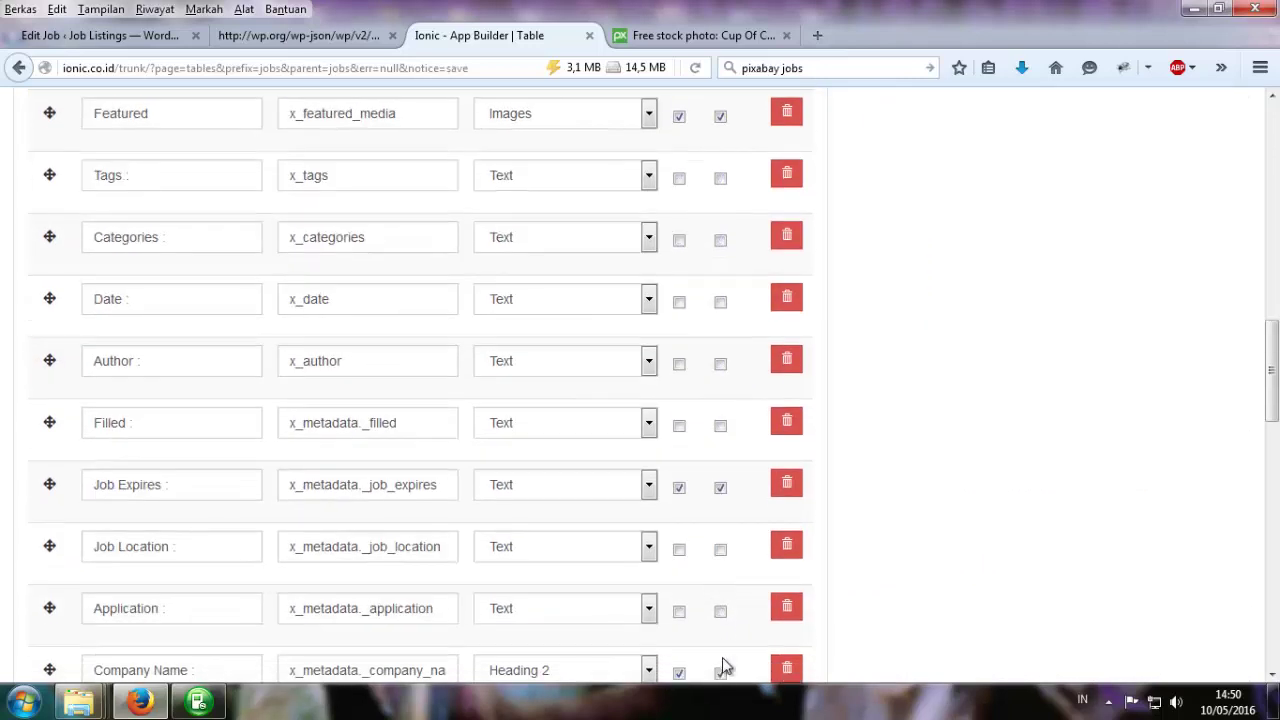
scroll(741, 626, down, 9)
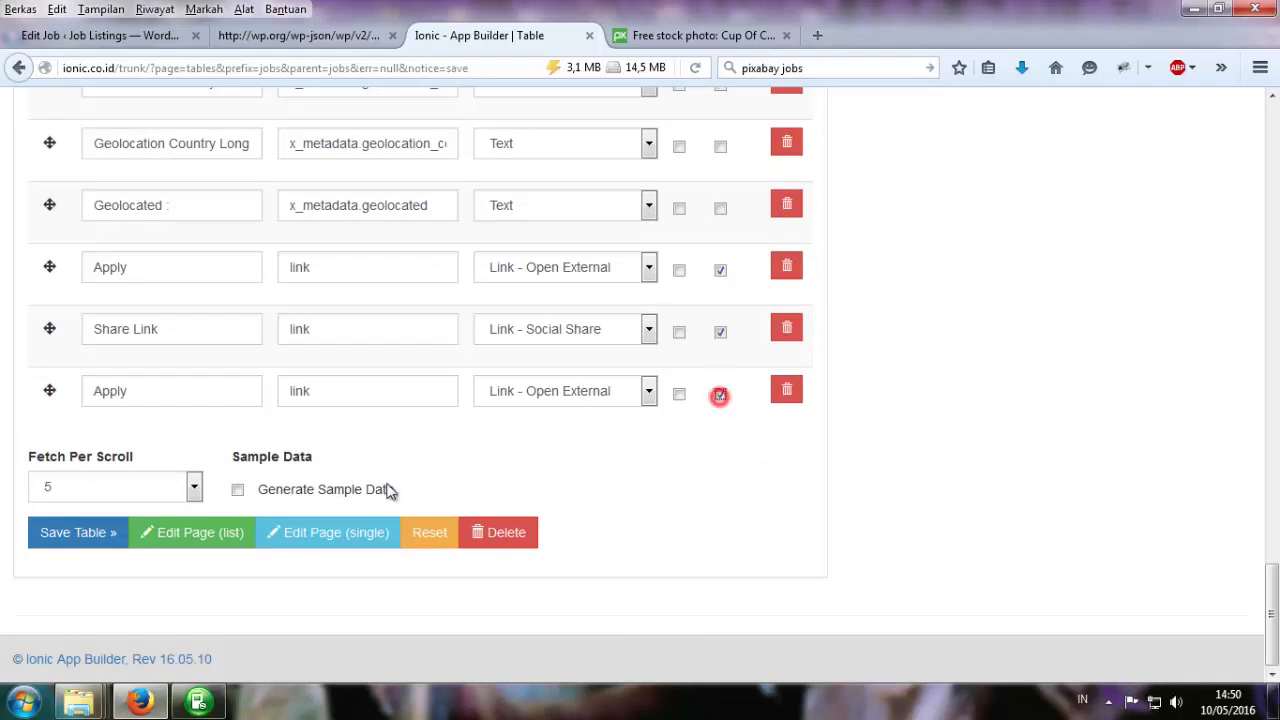
click(88, 532)
Test the Apply button on the Web Designer job in the emulator, close the opened job page, and return to the Jobs list.
scroll(1121, 513, down, 3)
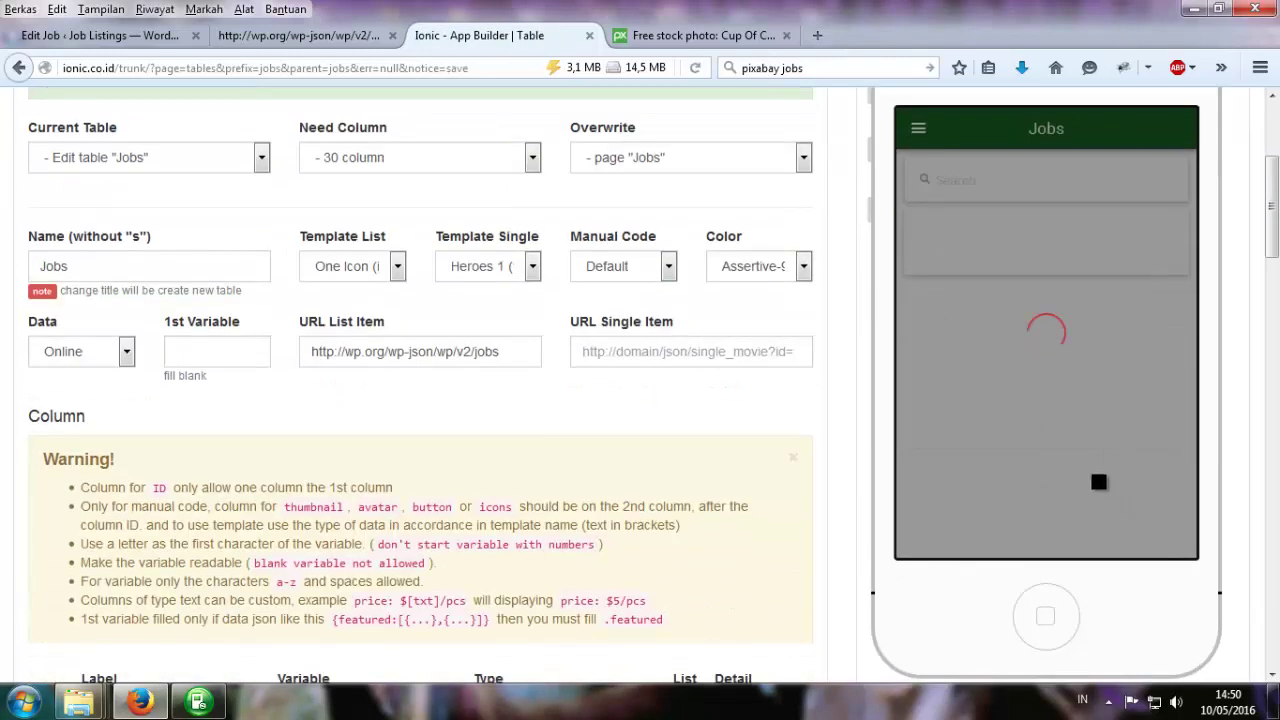
click(1006, 311)
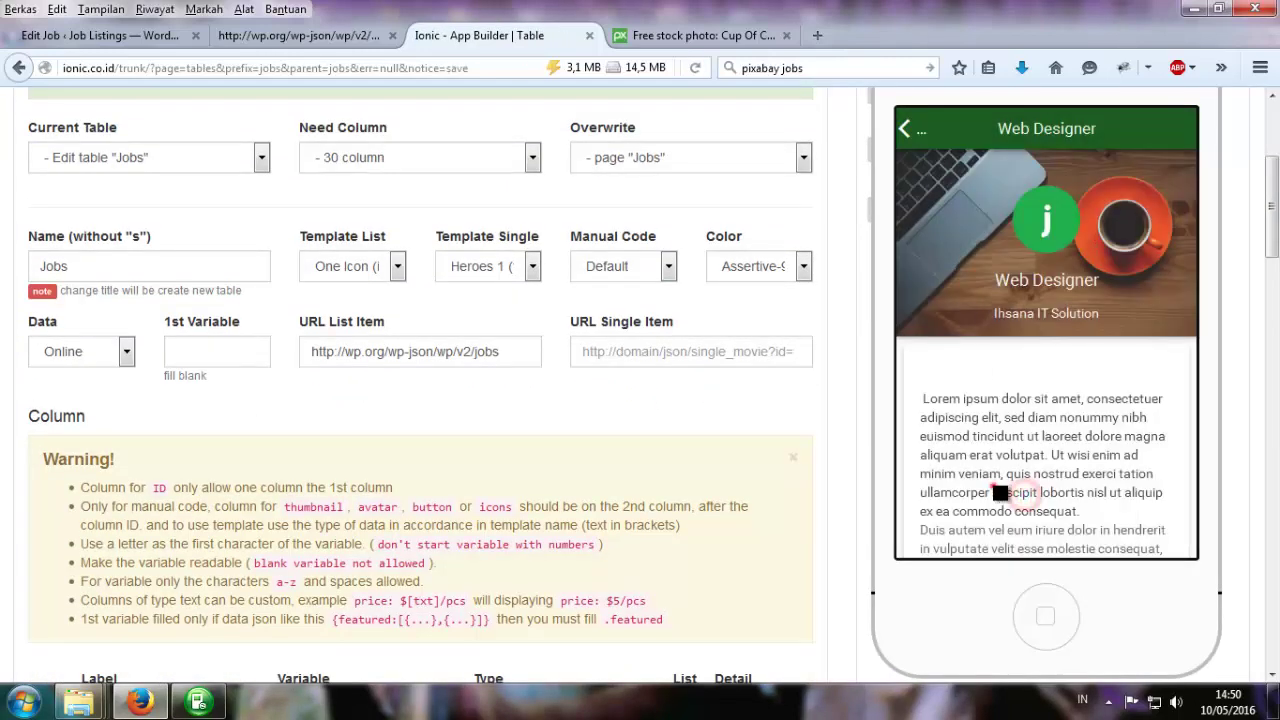
drag(1000, 493, 986, 357)
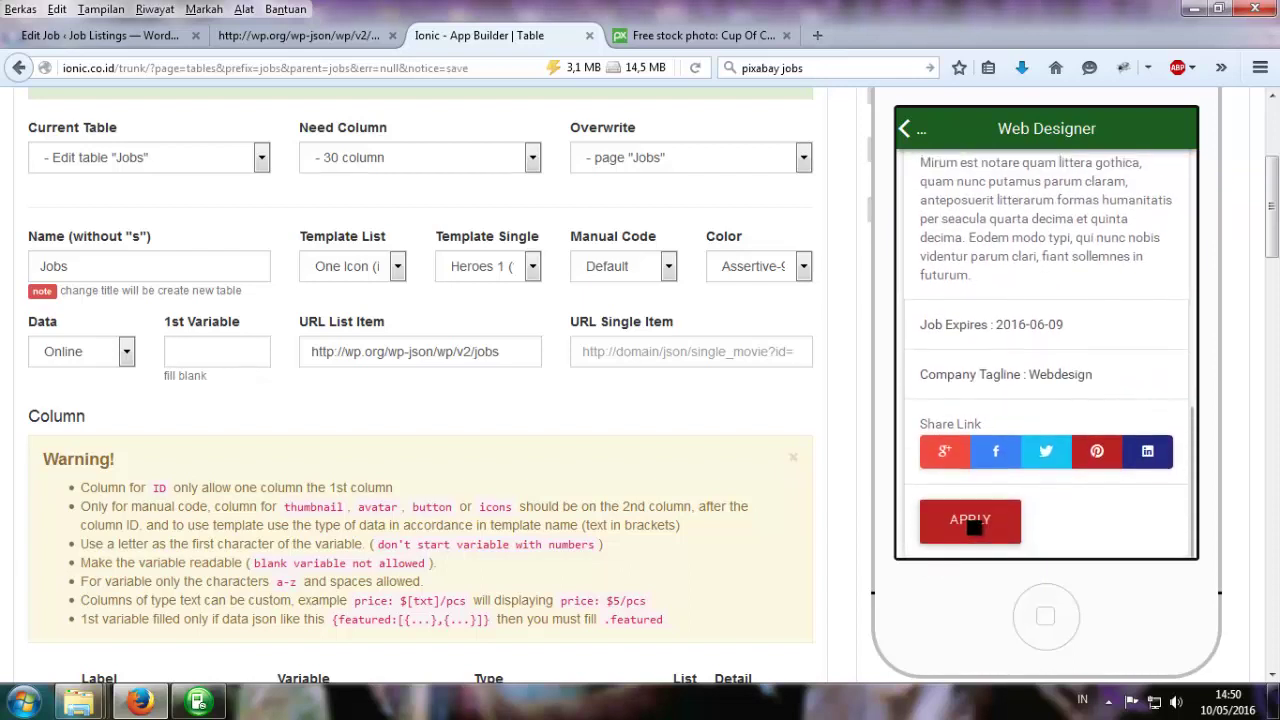
click(970, 521)
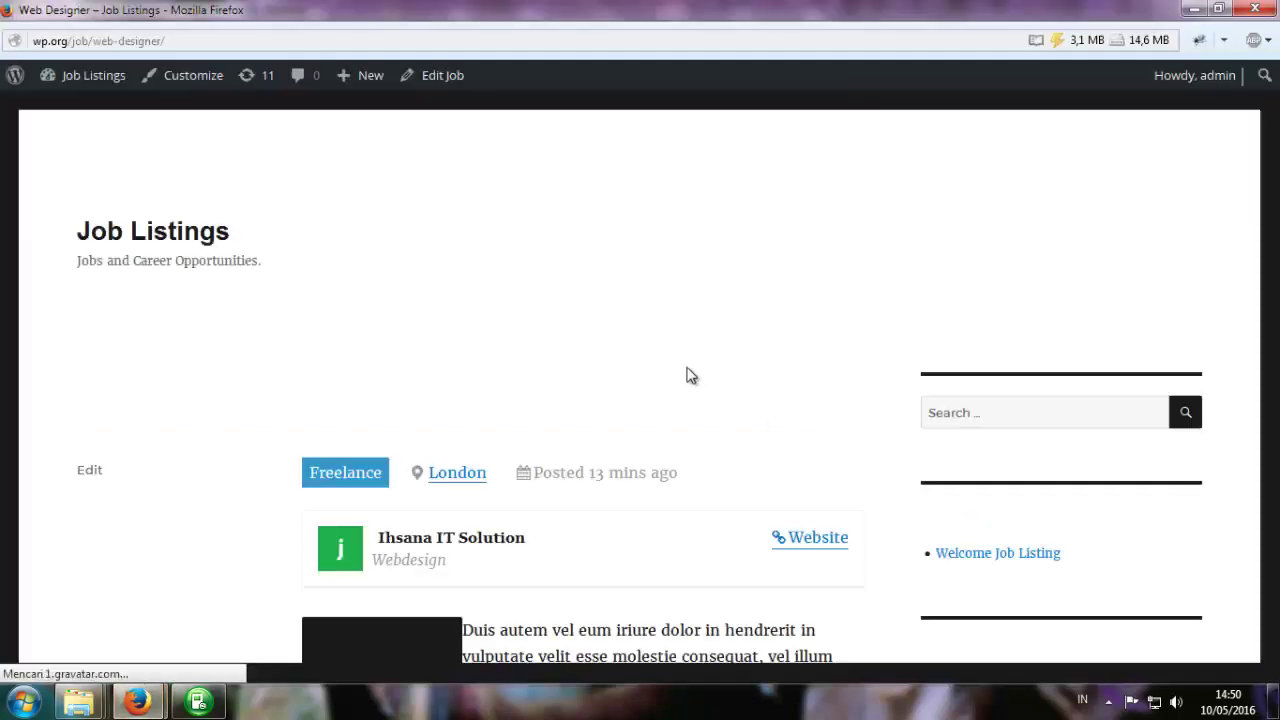
click(1255, 12)
drag(1037, 307, 1049, 491)
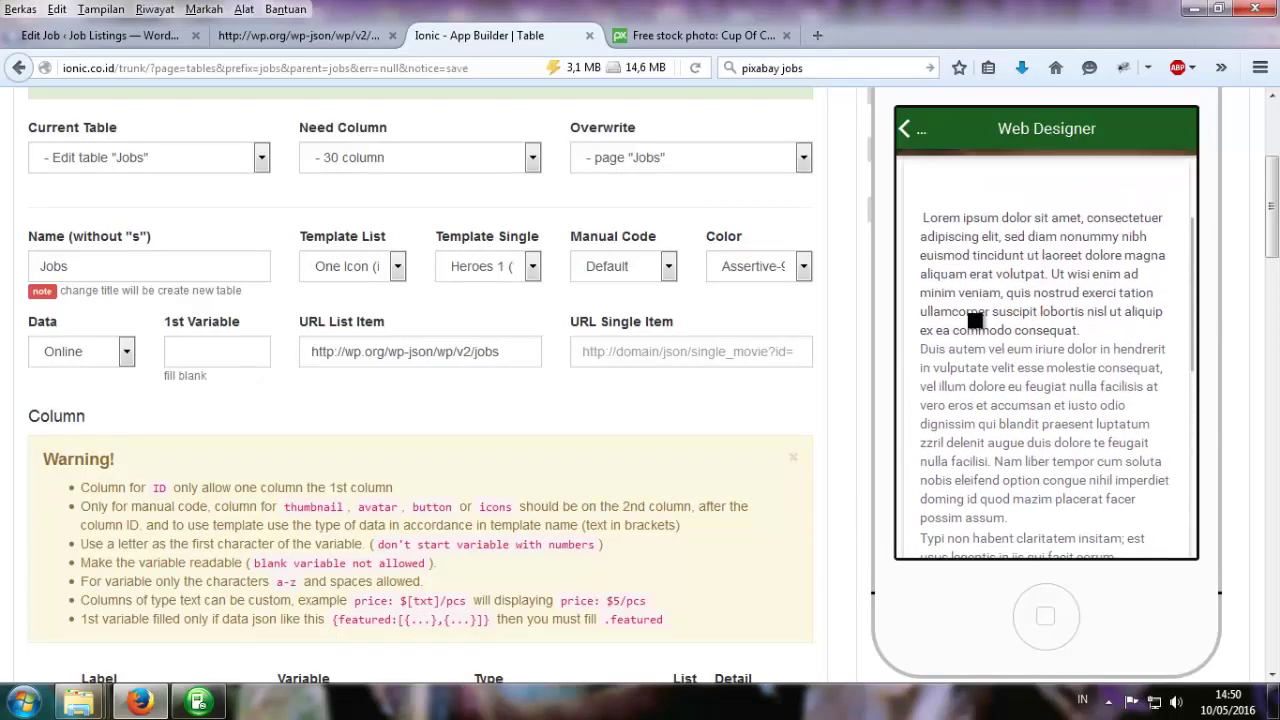
click(904, 128)
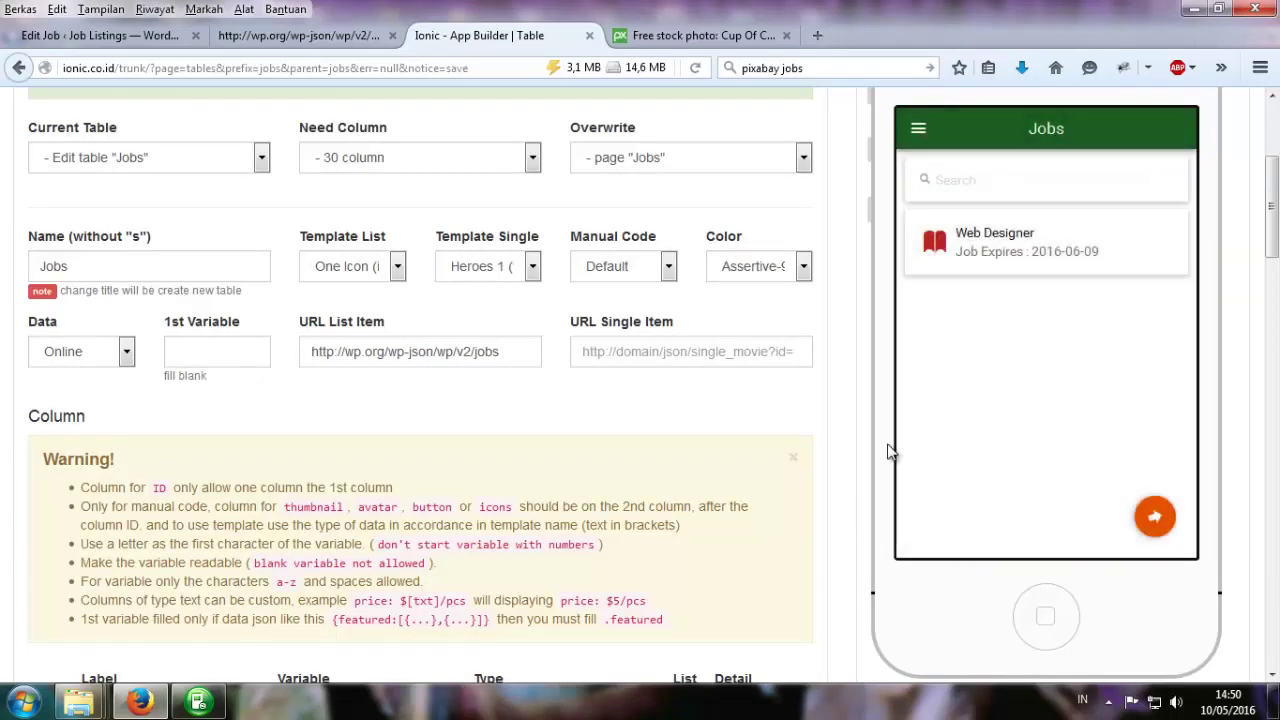
Open the Jobs list page from the table's edit options and bring up the list item markup in its page content.
scroll(607, 434, up, 5)
scroll(544, 526, down, 10)
scroll(544, 526, down, 15)
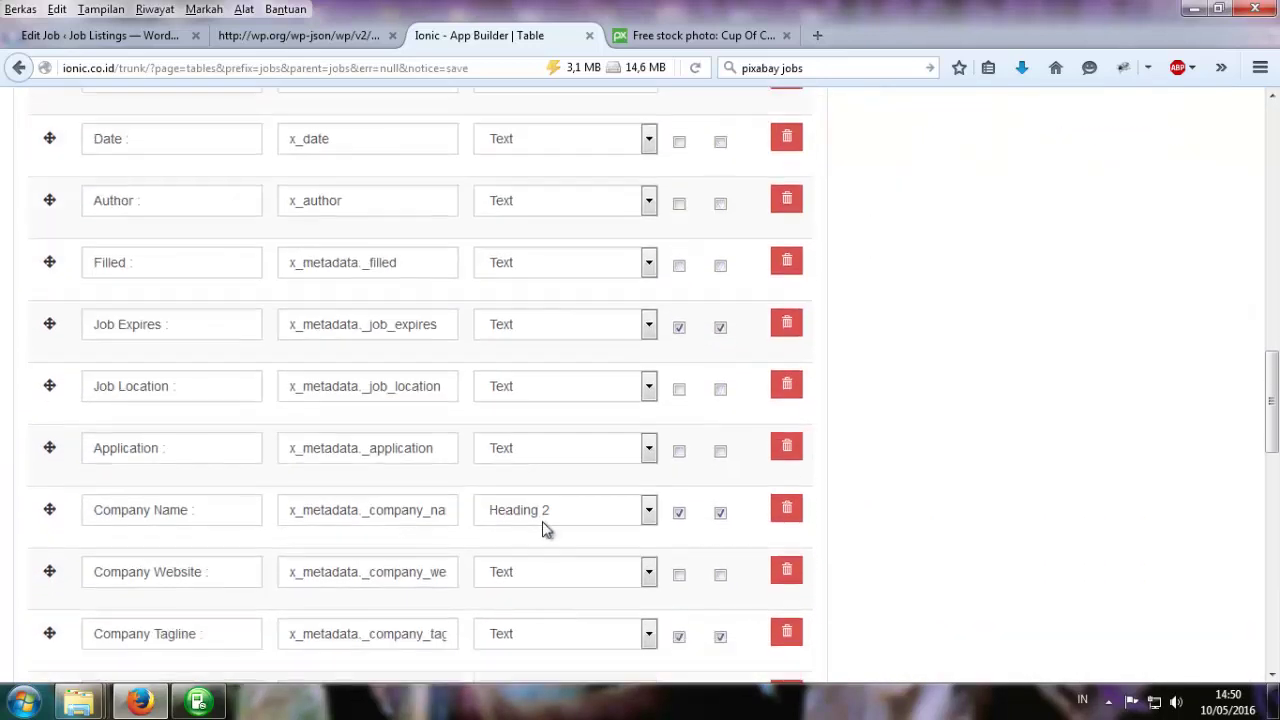
scroll(544, 530, down, 3)
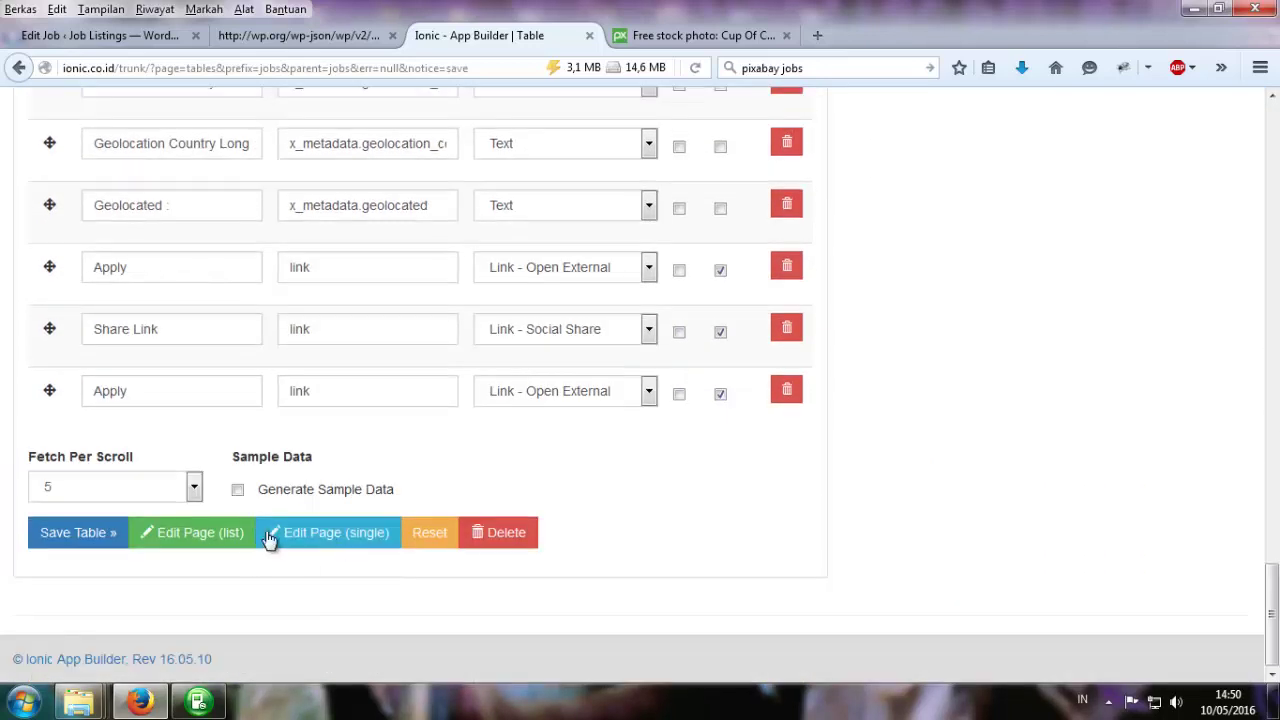
click(197, 540)
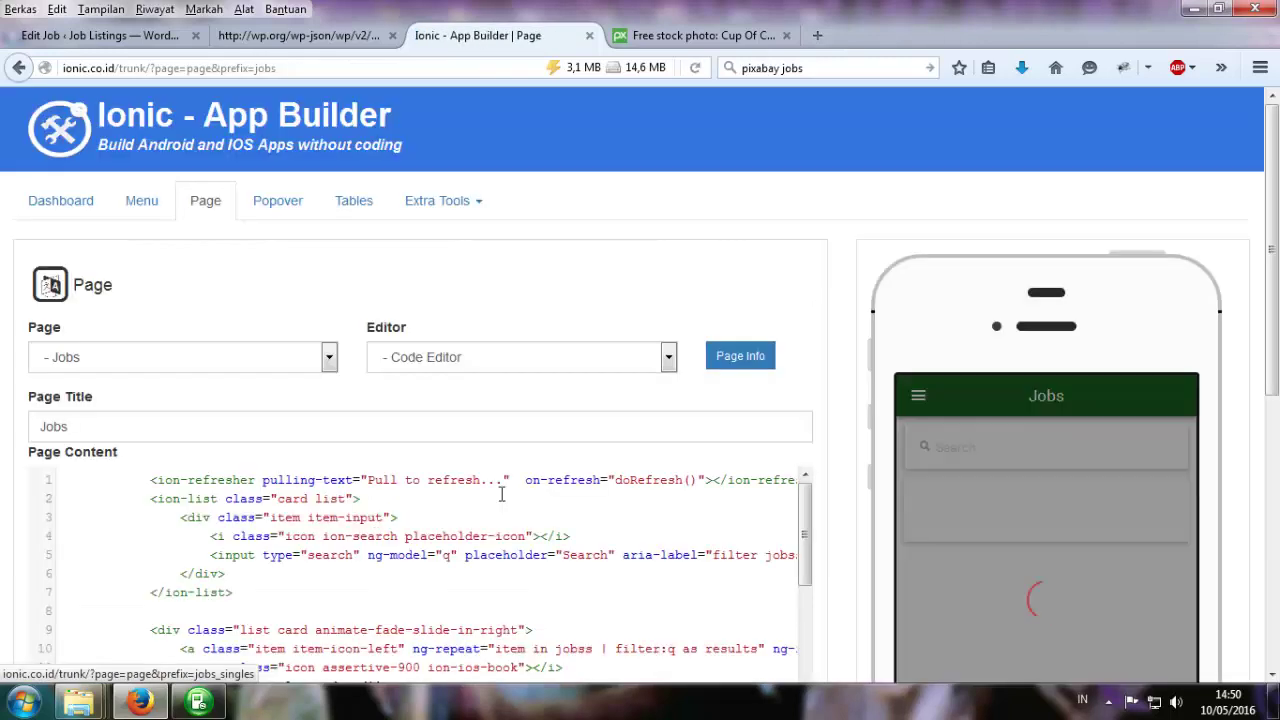
scroll(674, 486, down, 1)
scroll(816, 451, down, 3)
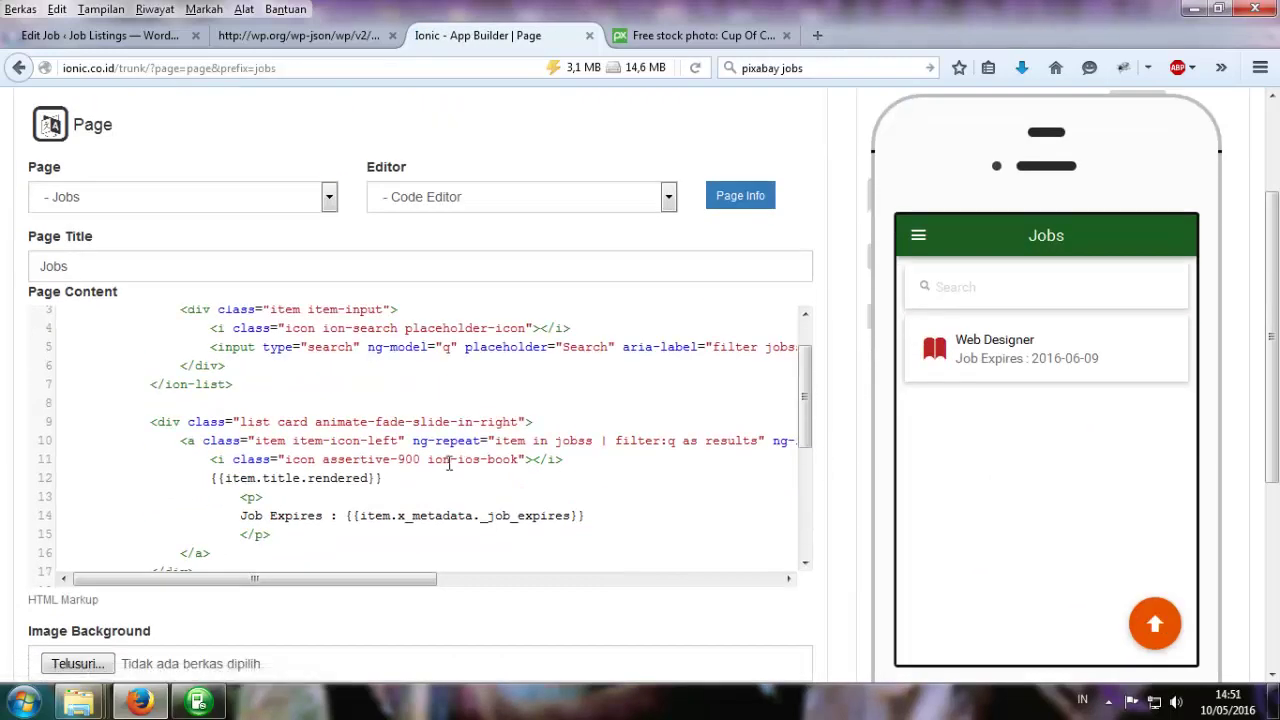
Enable the Jobs page's background image with the file cup-of-coffee-1280537_1280.jpg and save the page.
scroll(443, 452, up, 1)
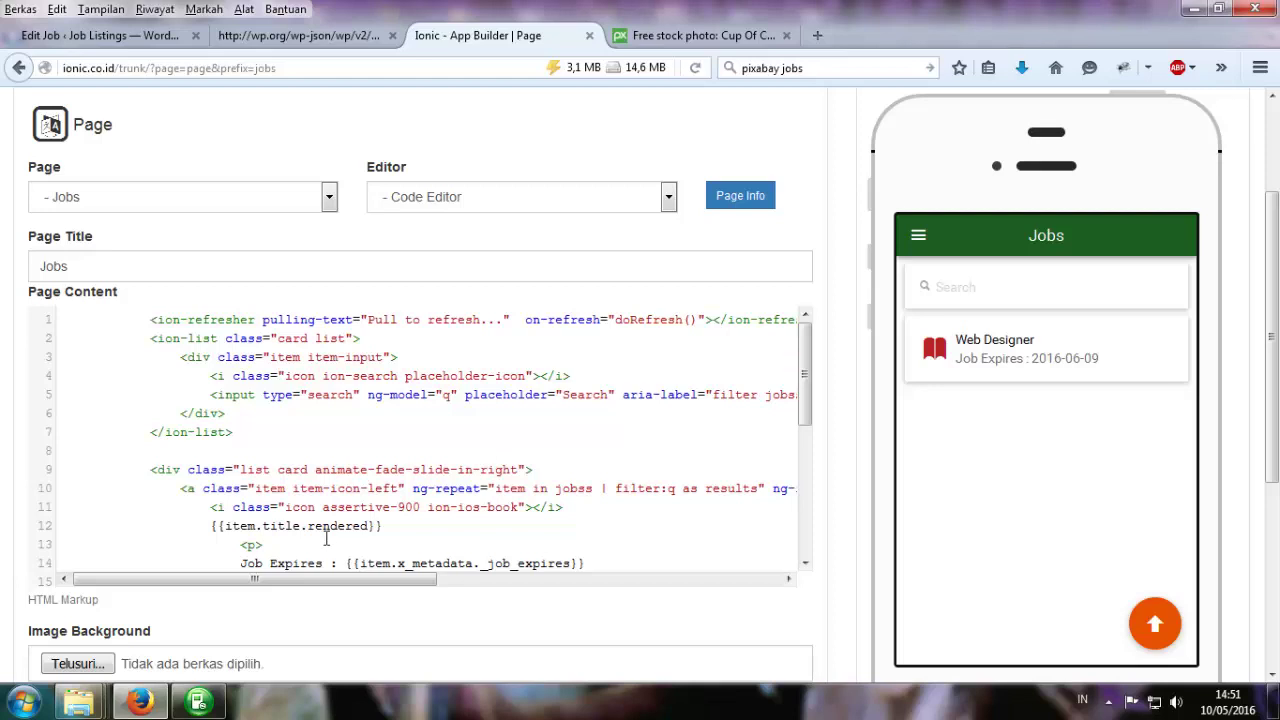
scroll(326, 538, down, 5)
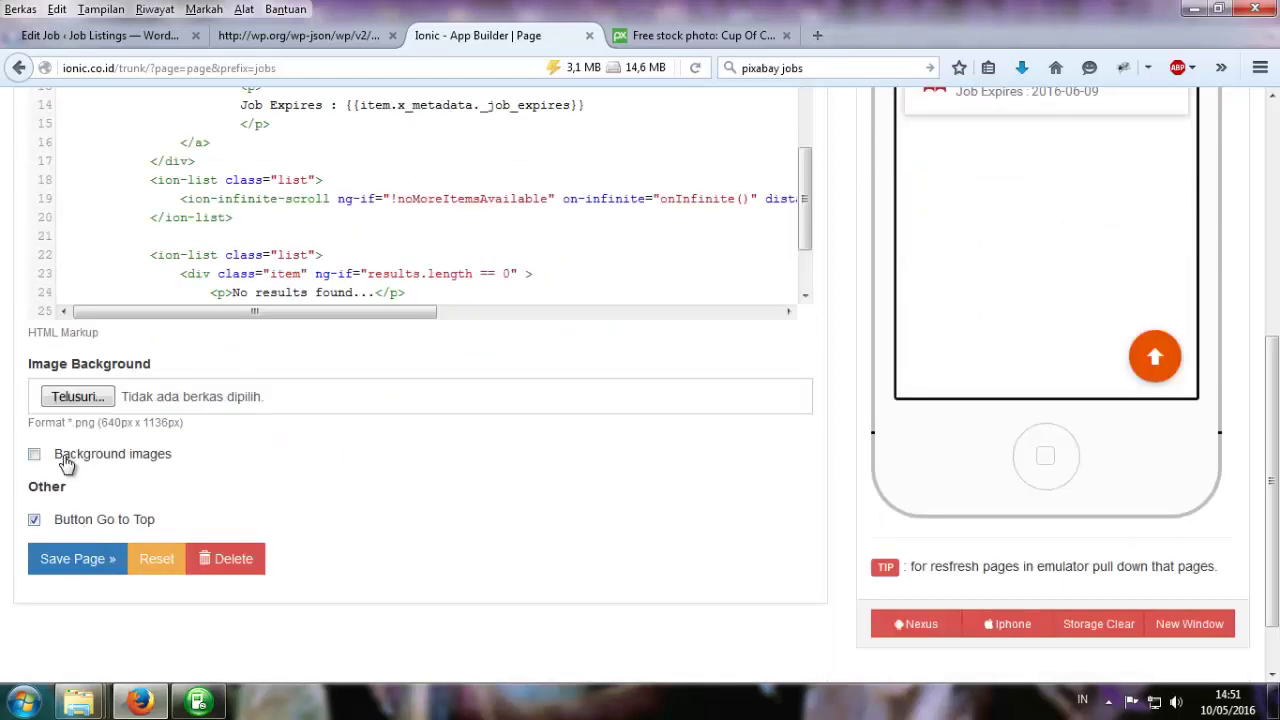
click(77, 398)
double_click(247, 165)
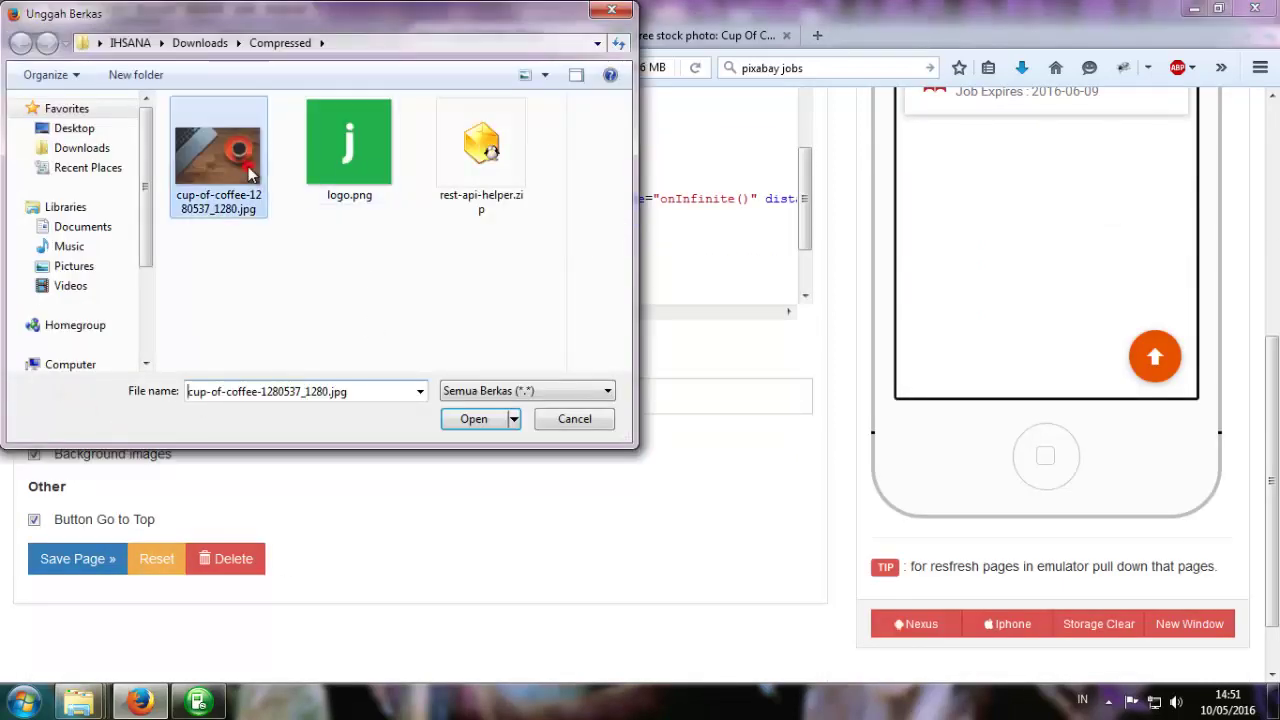
click(80, 562)
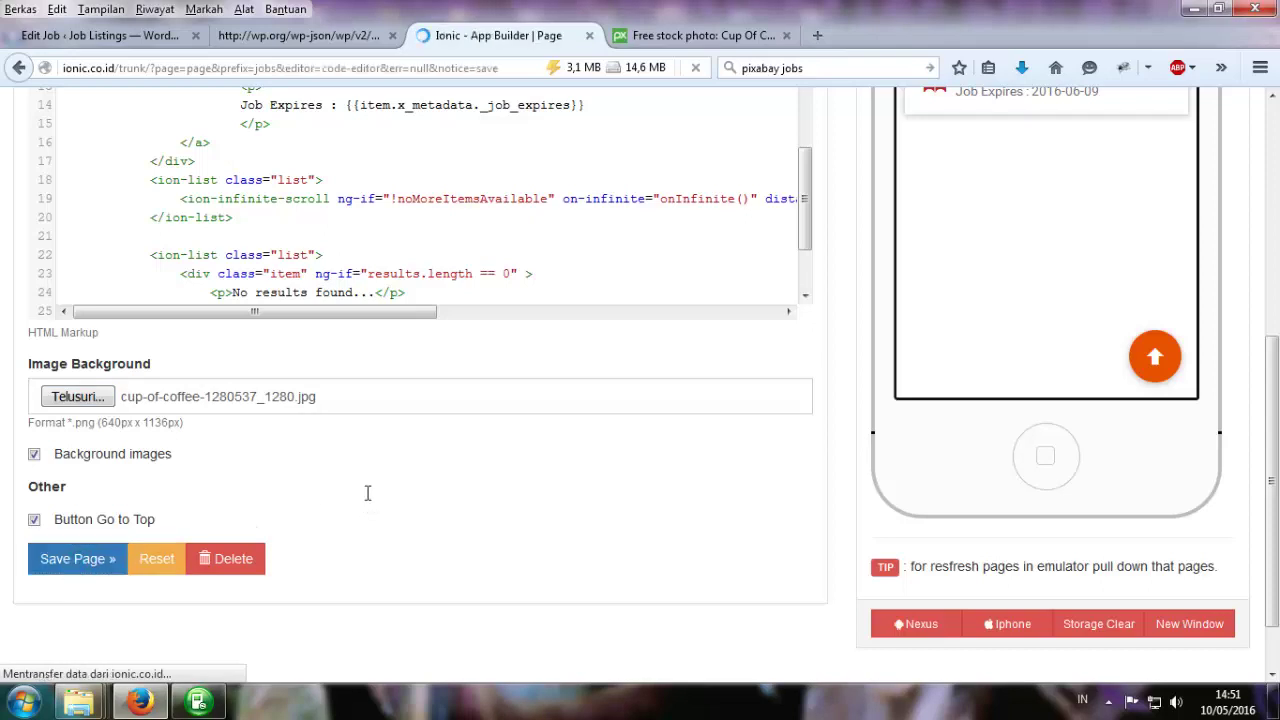
scroll(800, 485, down, 4)
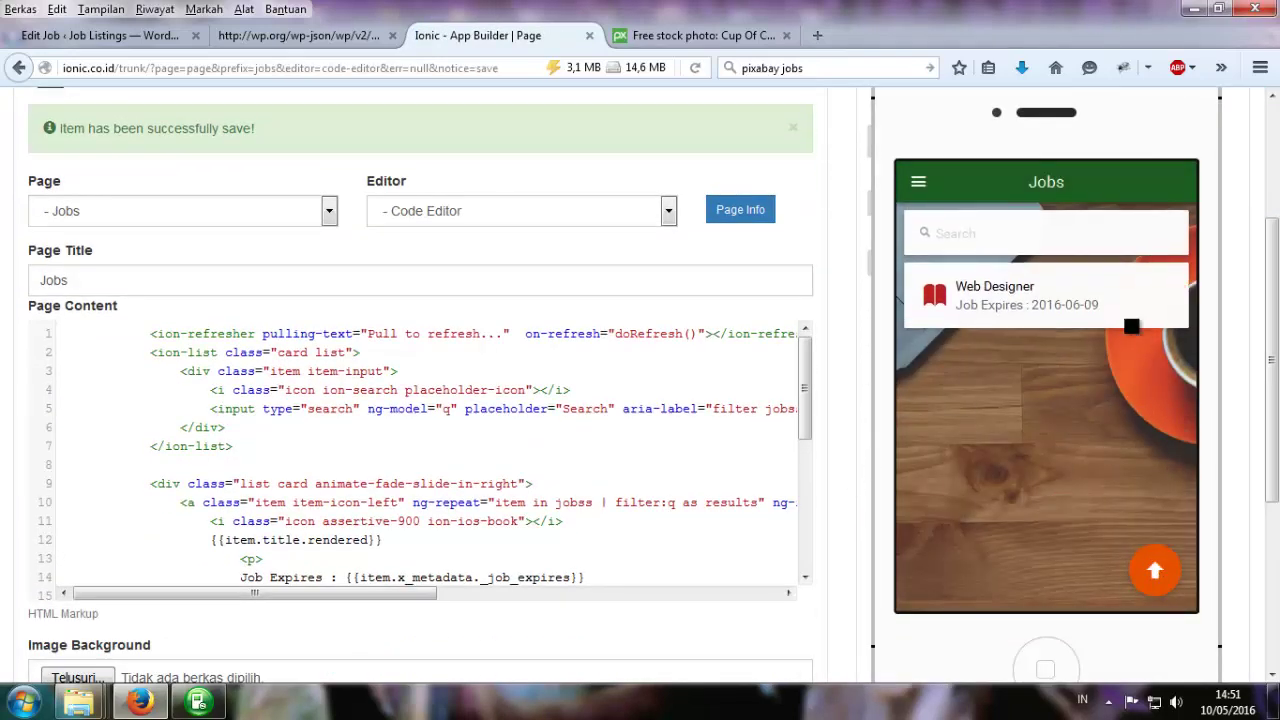
Disable the Go to Top button on the Jobs page and save the page.
scroll(437, 547, down, 5)
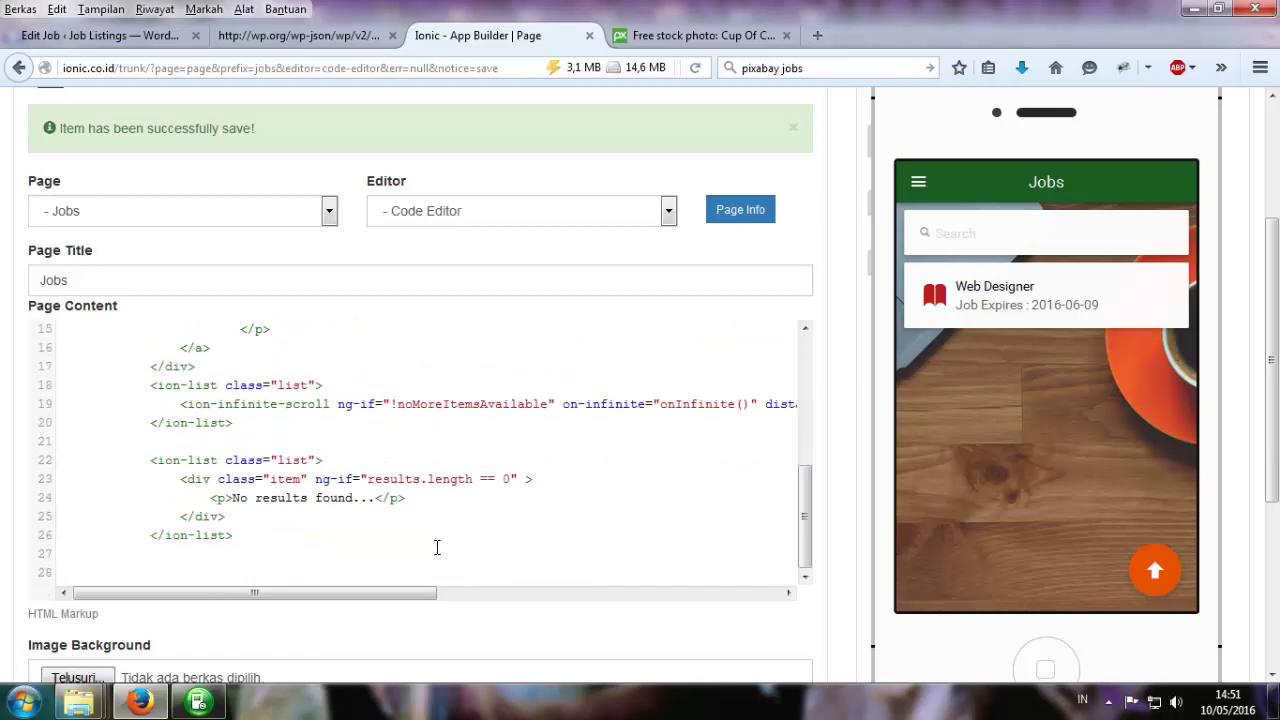
scroll(437, 547, down, 5)
click(77, 491)
click(80, 535)
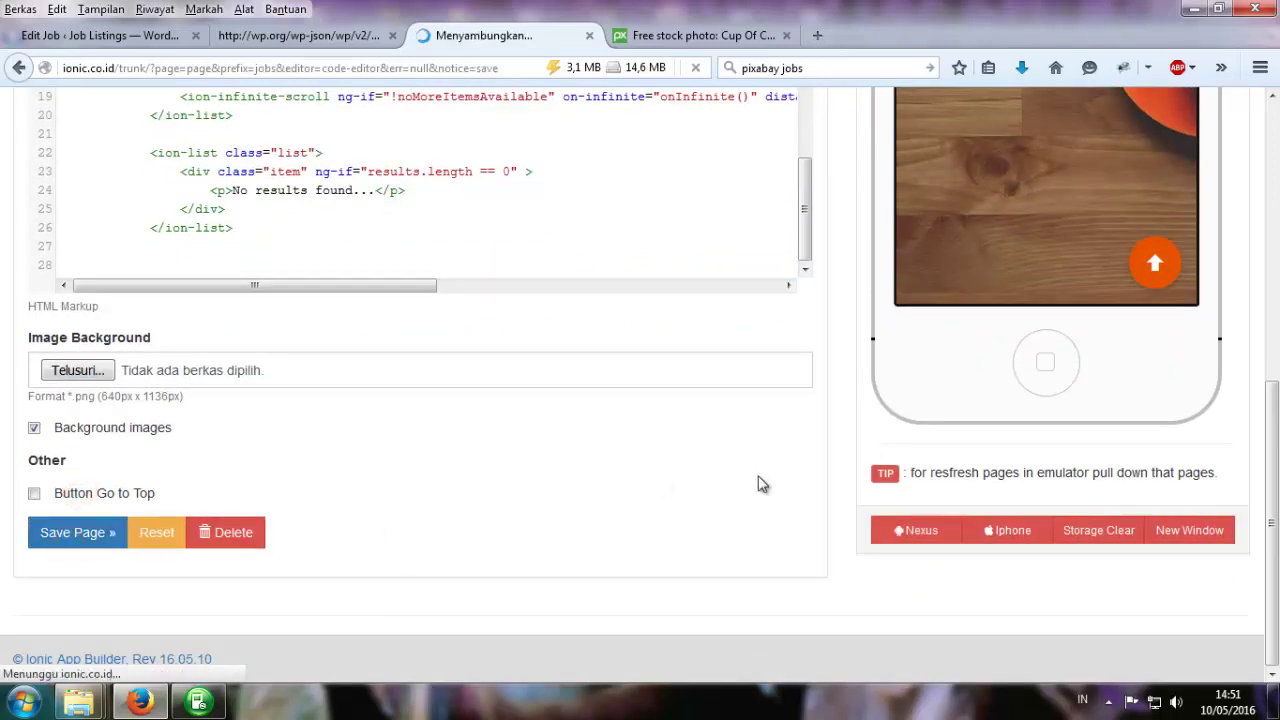
scroll(877, 469, down, 4)
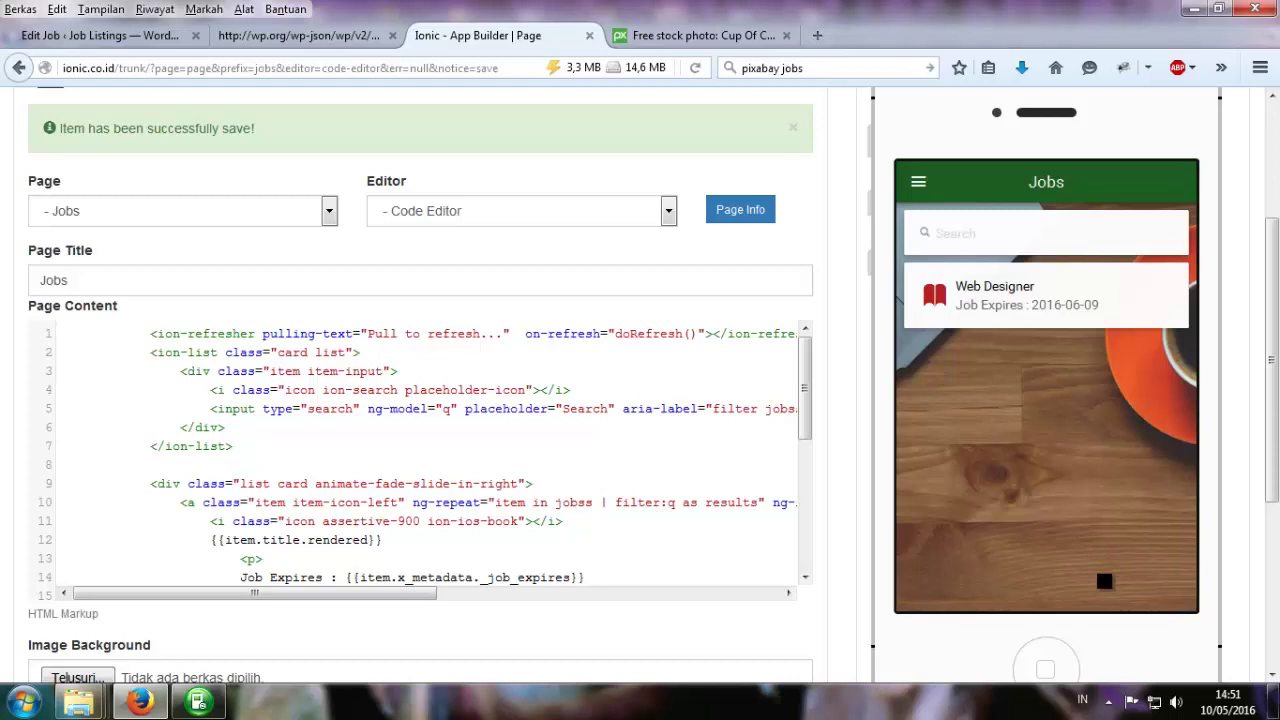
Re-enable the Go to Top button on the Jobs page and save the page.
scroll(578, 578, down, 5)
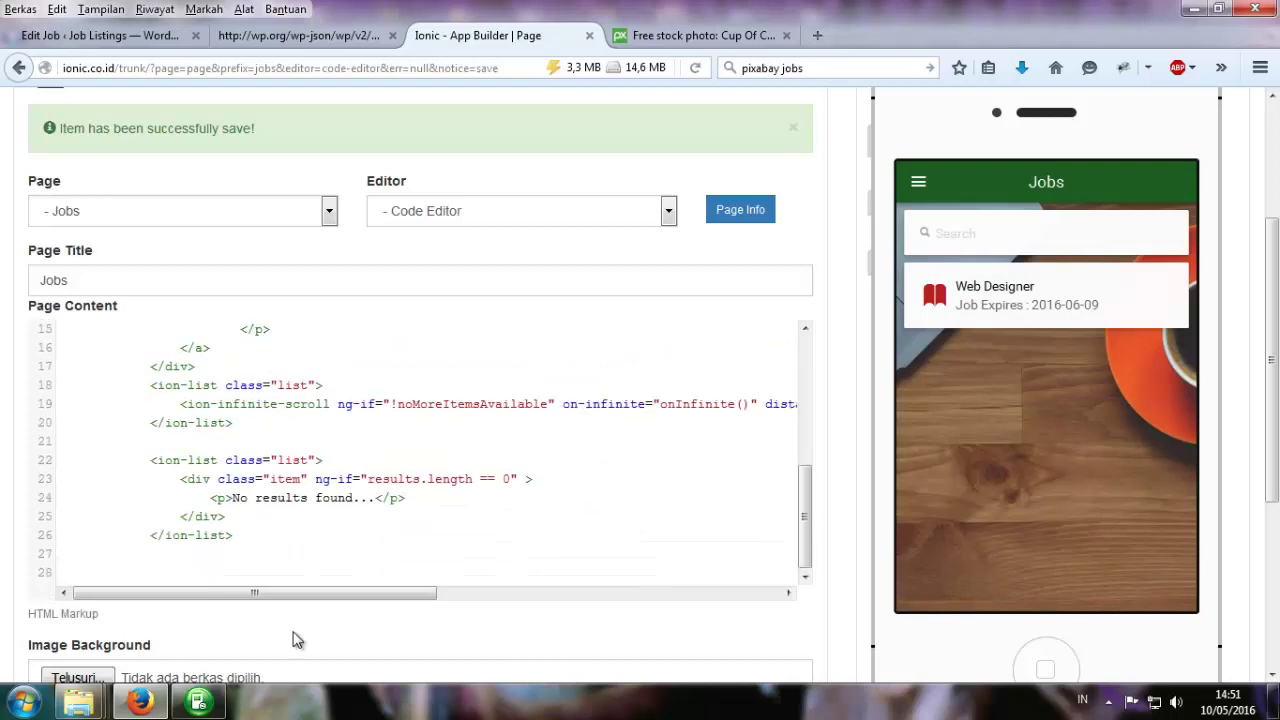
scroll(202, 628, down, 5)
click(64, 494)
click(52, 540)
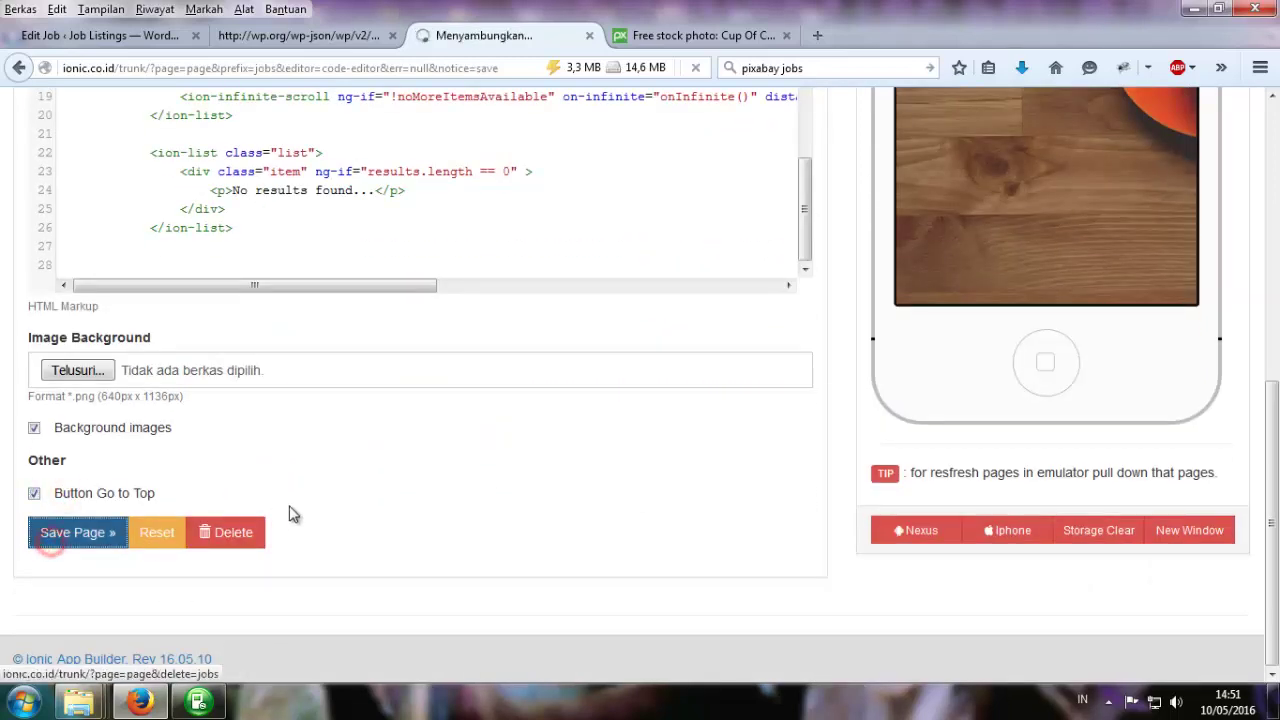
scroll(800, 500, down, 4)
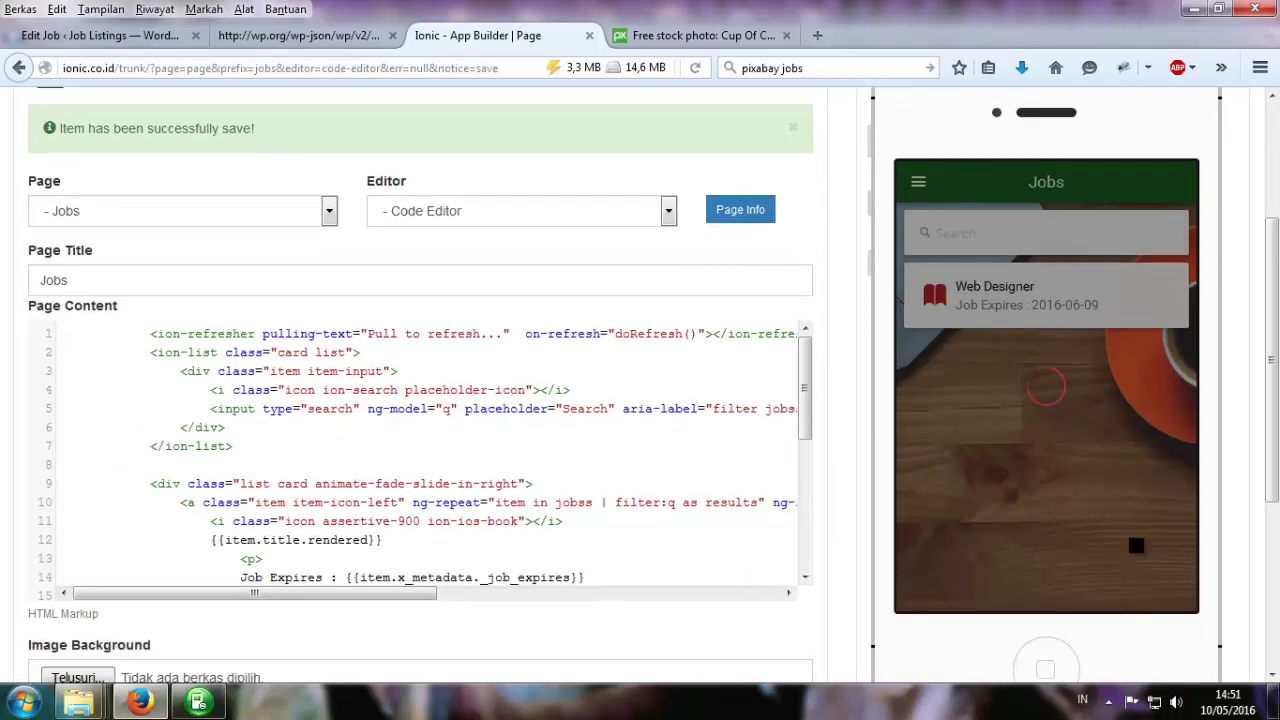
Turn off the background image of the Jobs page and save the page.
scroll(837, 591, down, 3)
click(112, 576)
click(72, 678)
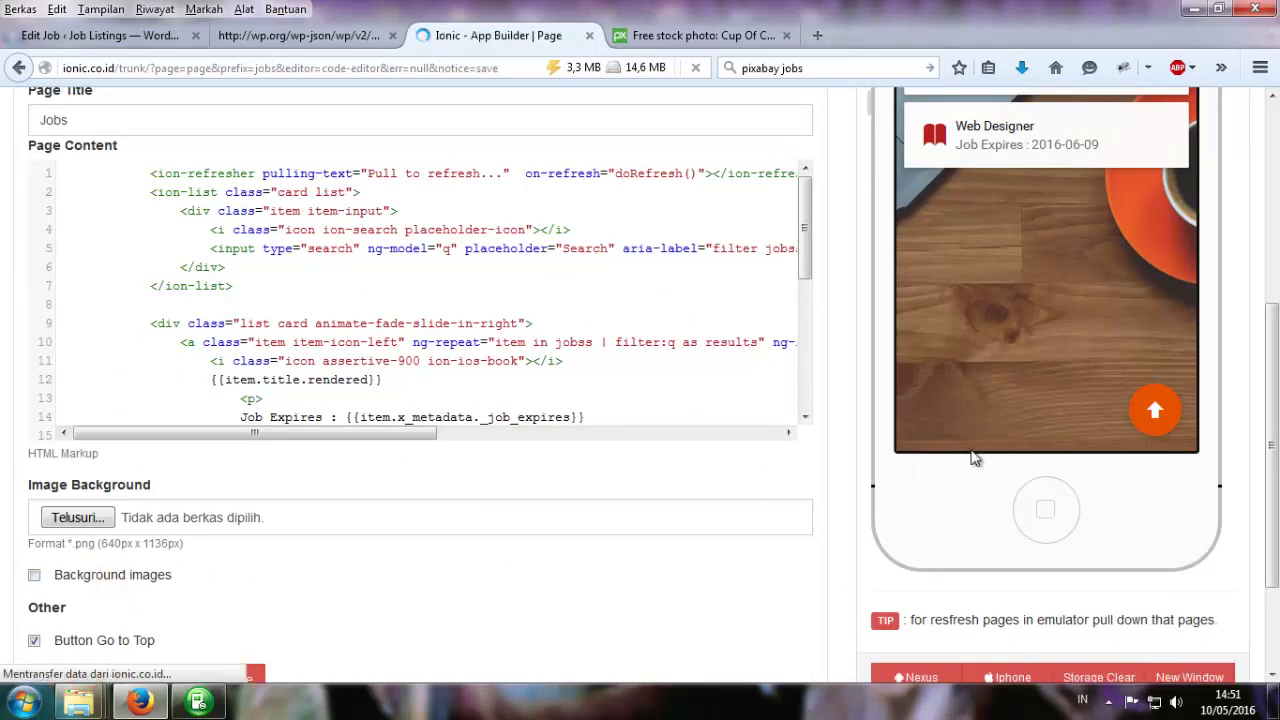
scroll(1120, 517, down, 4)
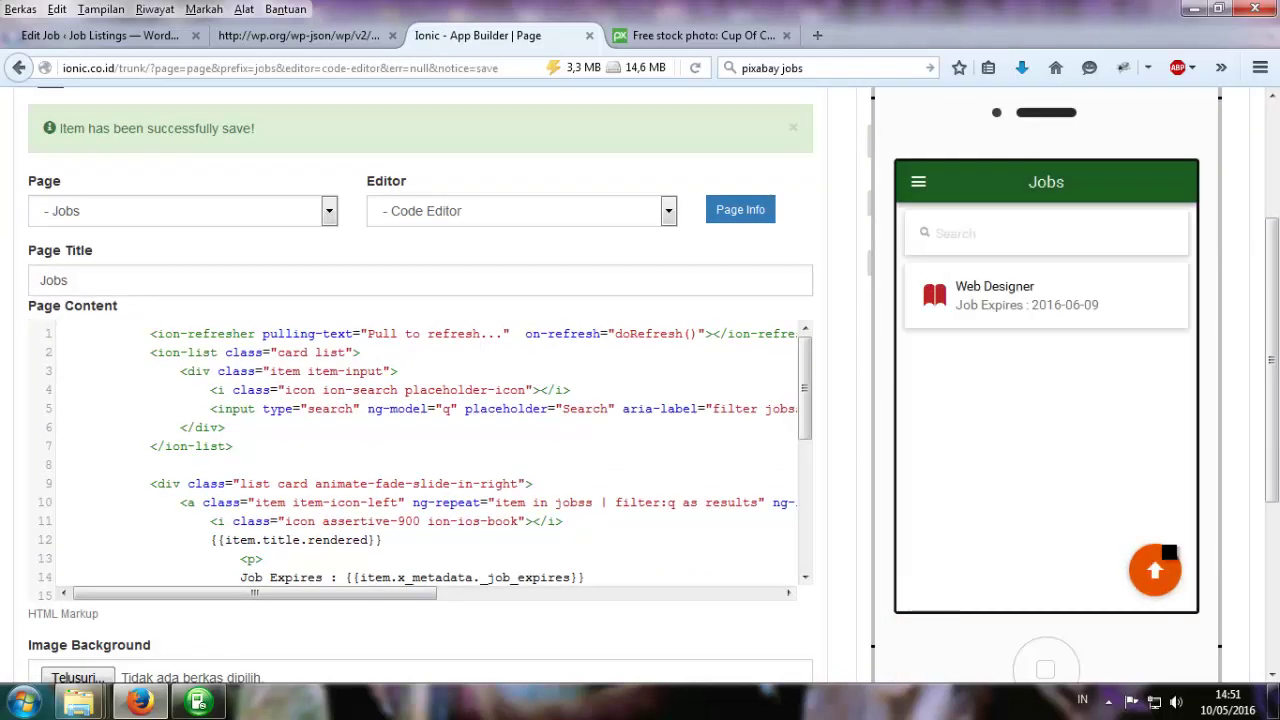
Open the Jobs table for editing and review its templates, data URL and column notes.
scroll(972, 440, up, 3)
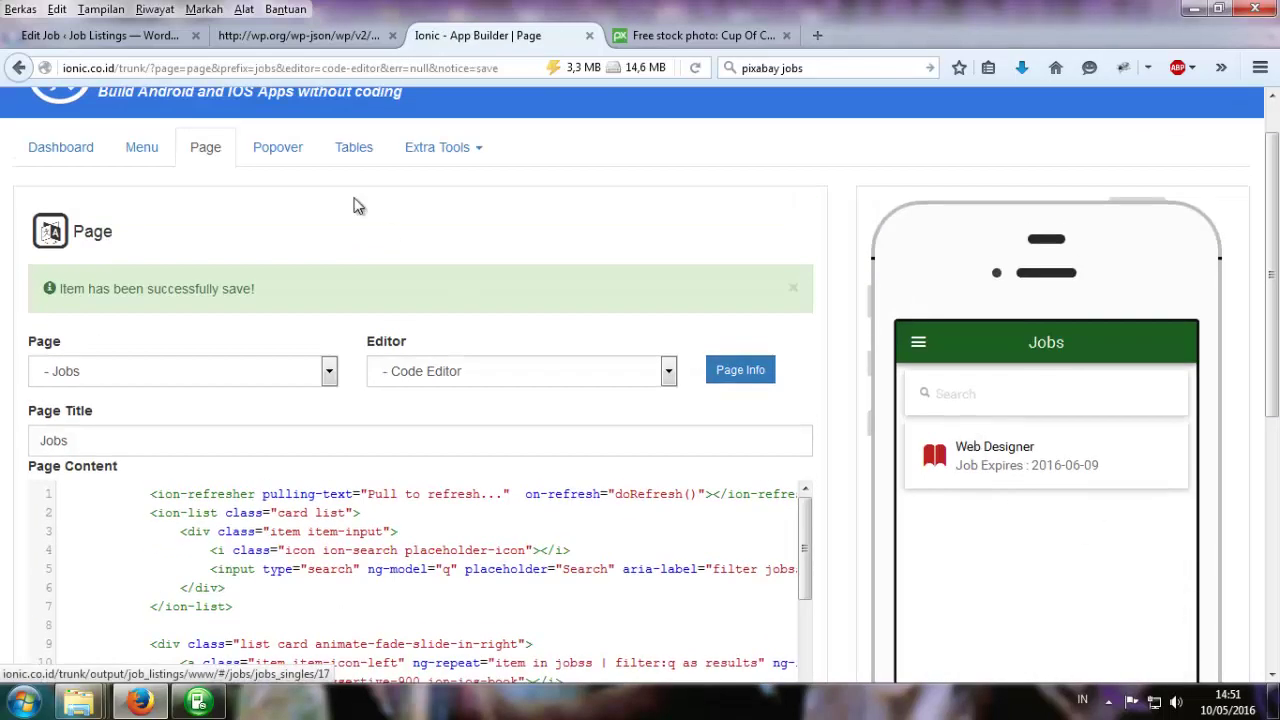
click(393, 148)
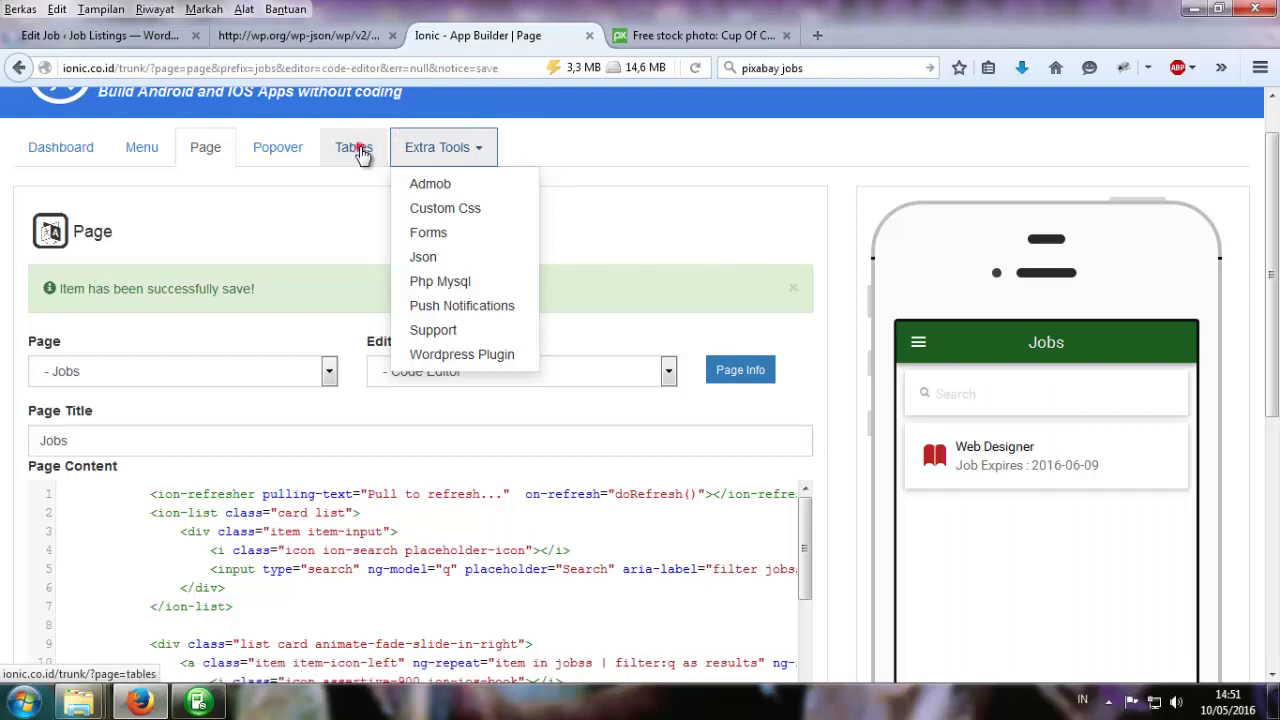
click(360, 150)
click(117, 360)
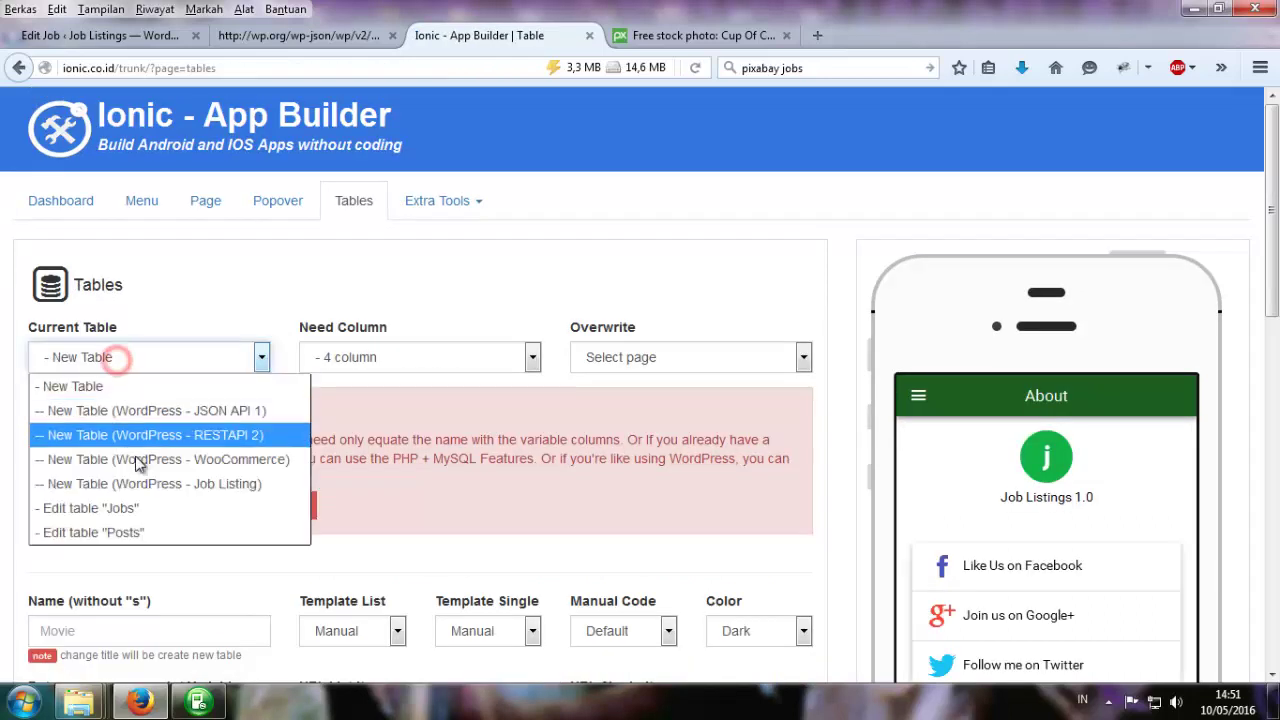
click(117, 508)
scroll(215, 501, down, 8)
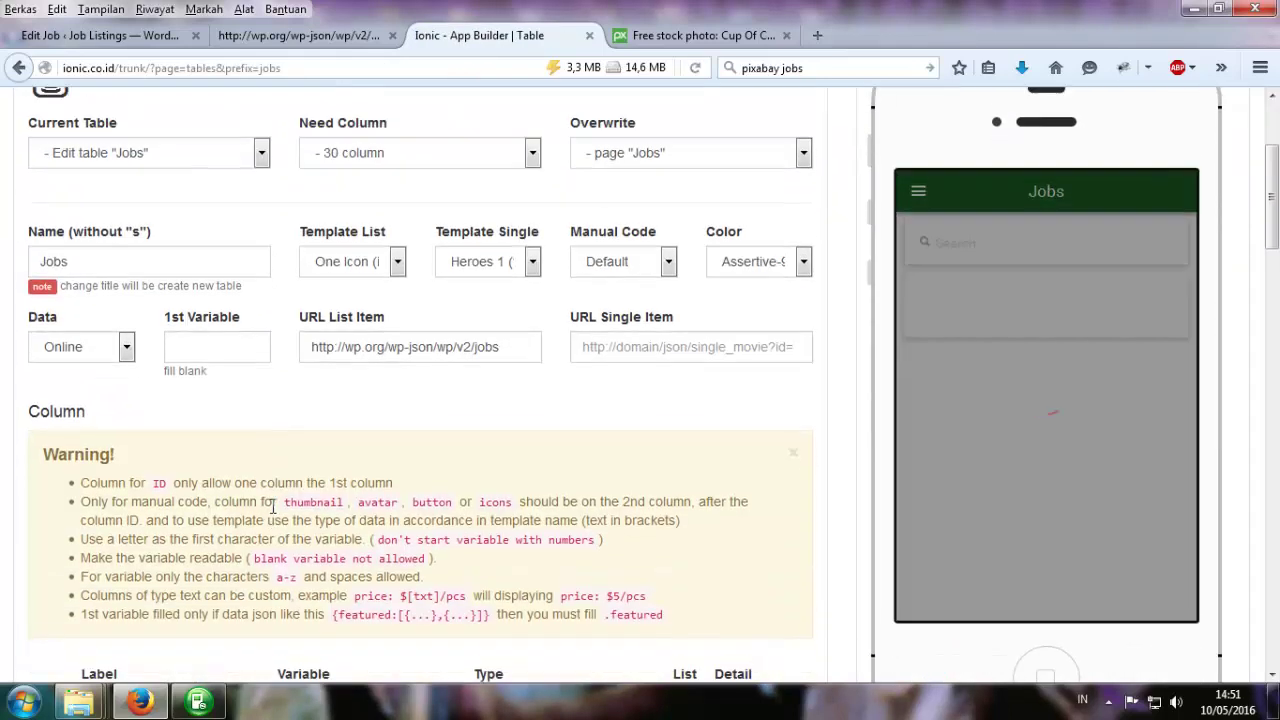
scroll(272, 505, up, 4)
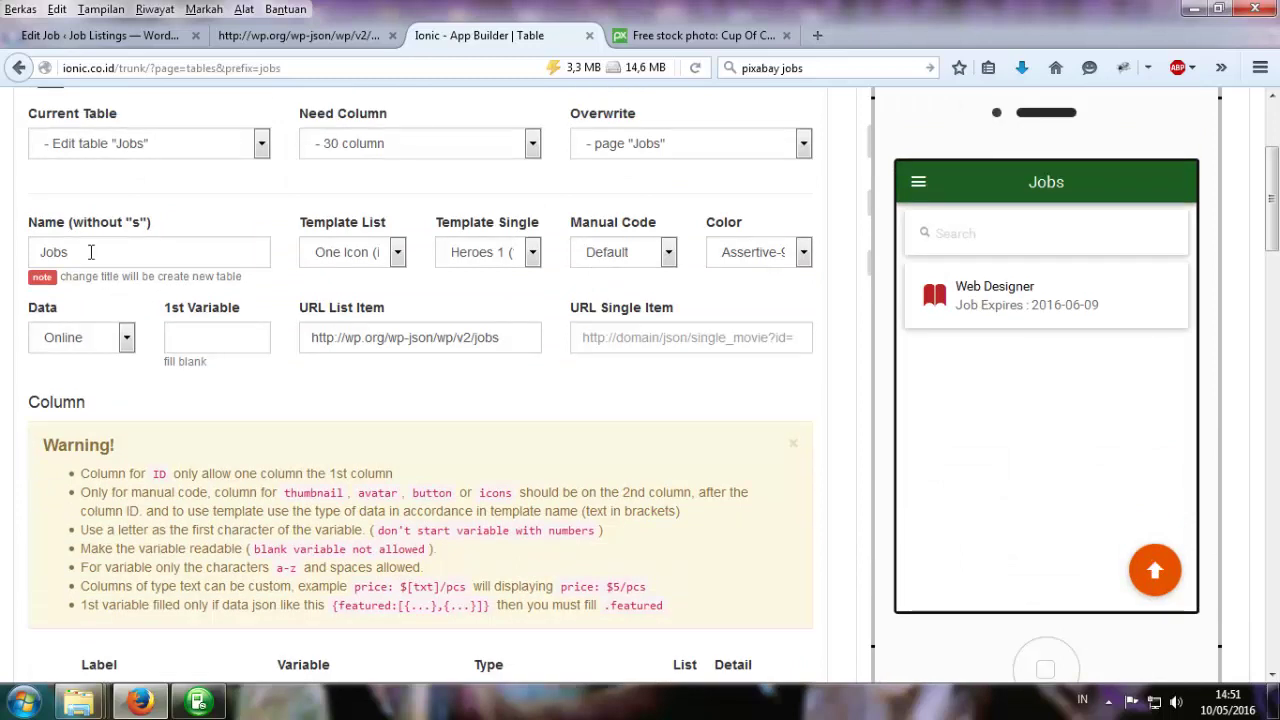
Open the Posts table to review its settings and columns, and return to the project dashboard.
click(138, 140)
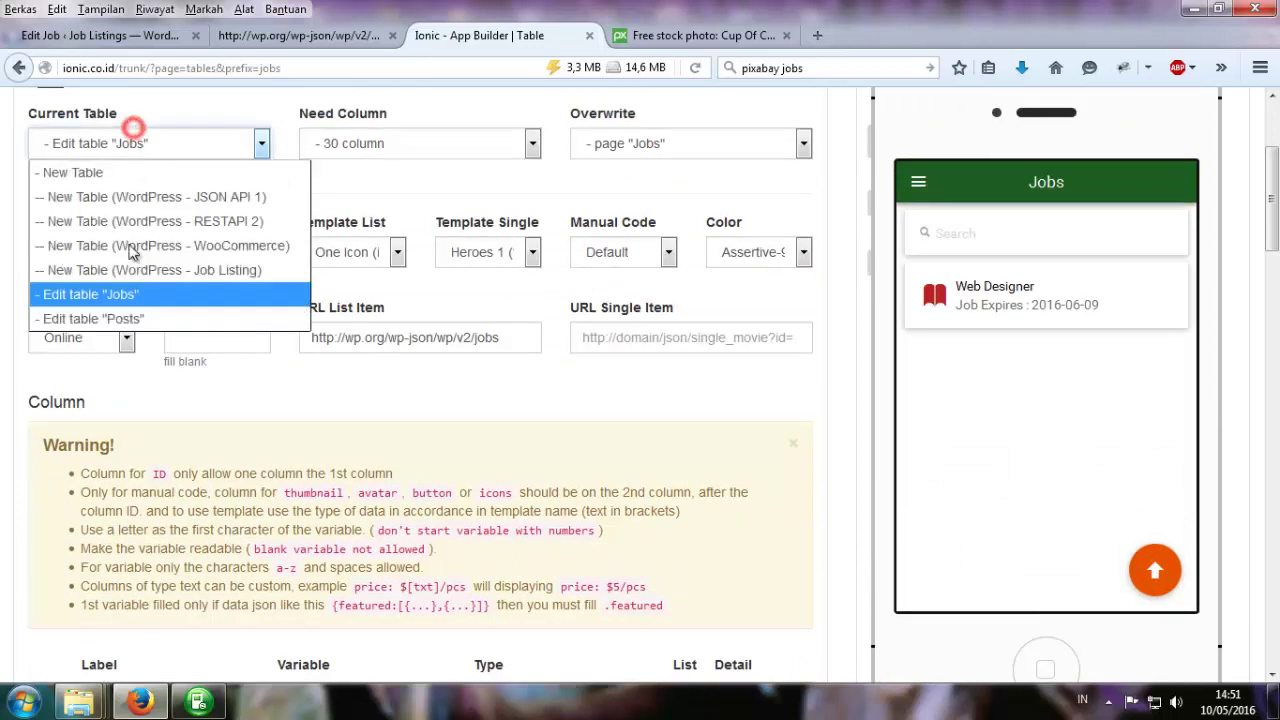
click(117, 318)
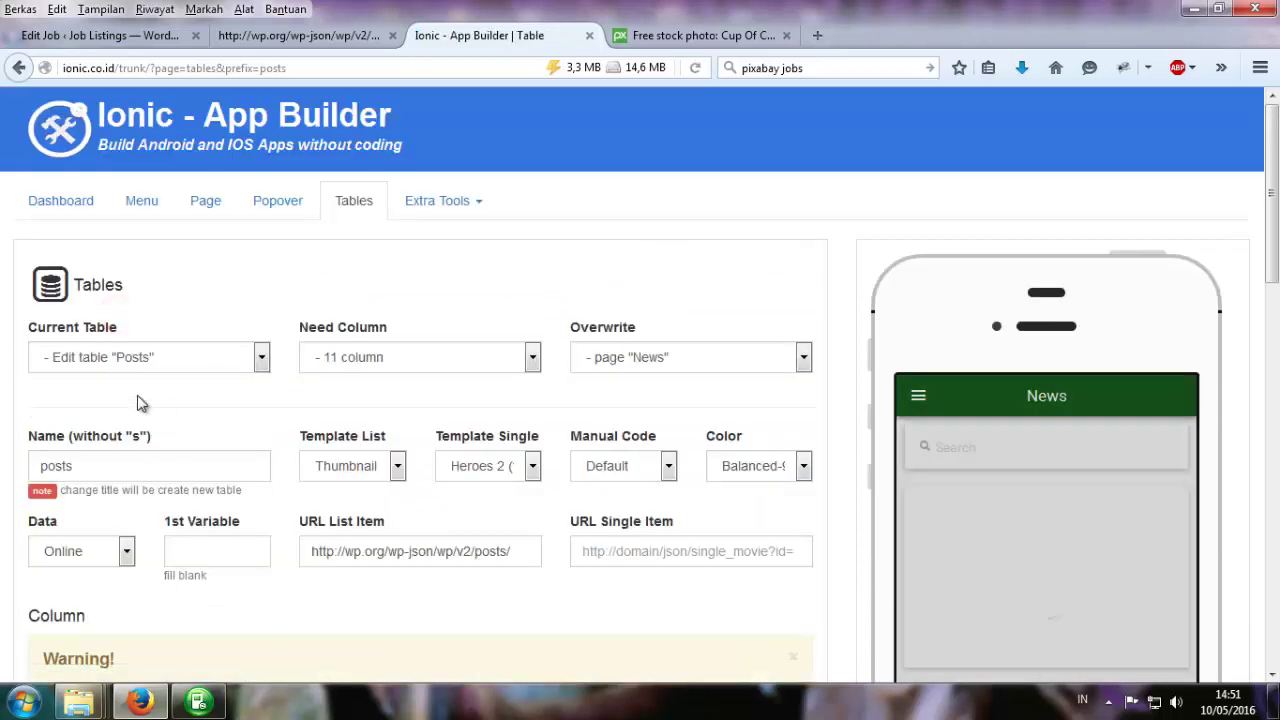
scroll(150, 310, down, 3)
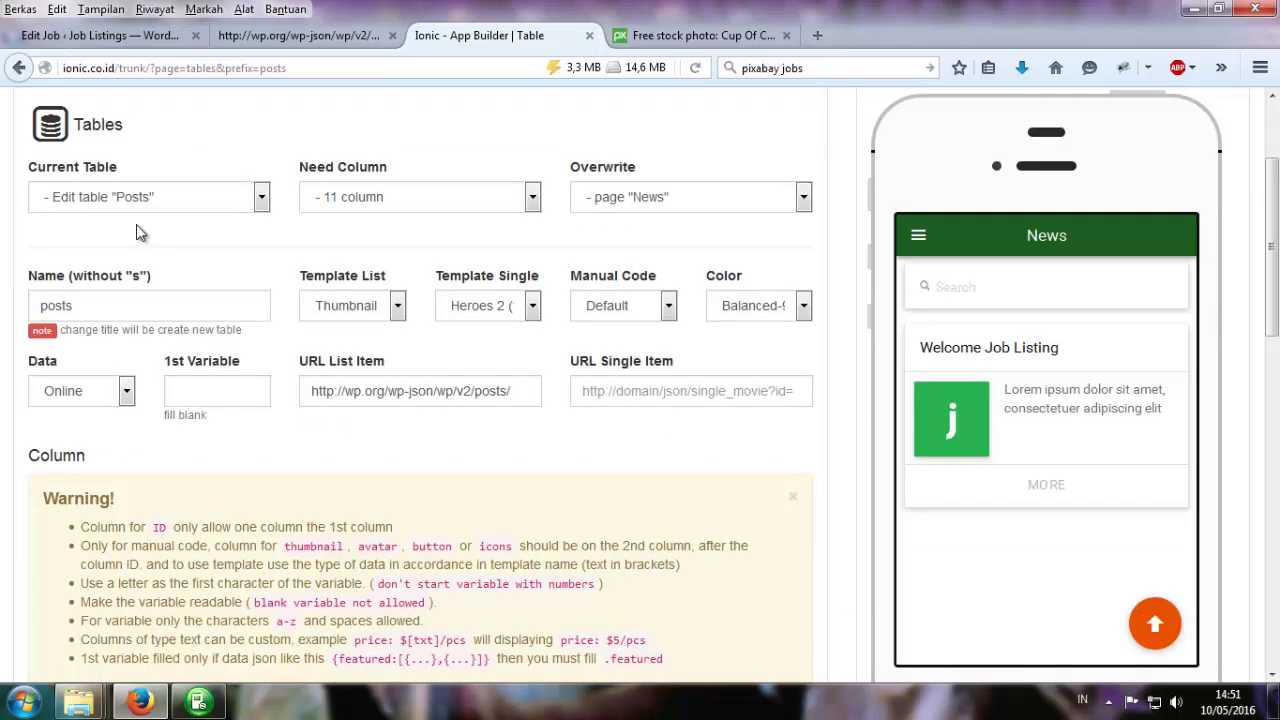
scroll(396, 455, down, 10)
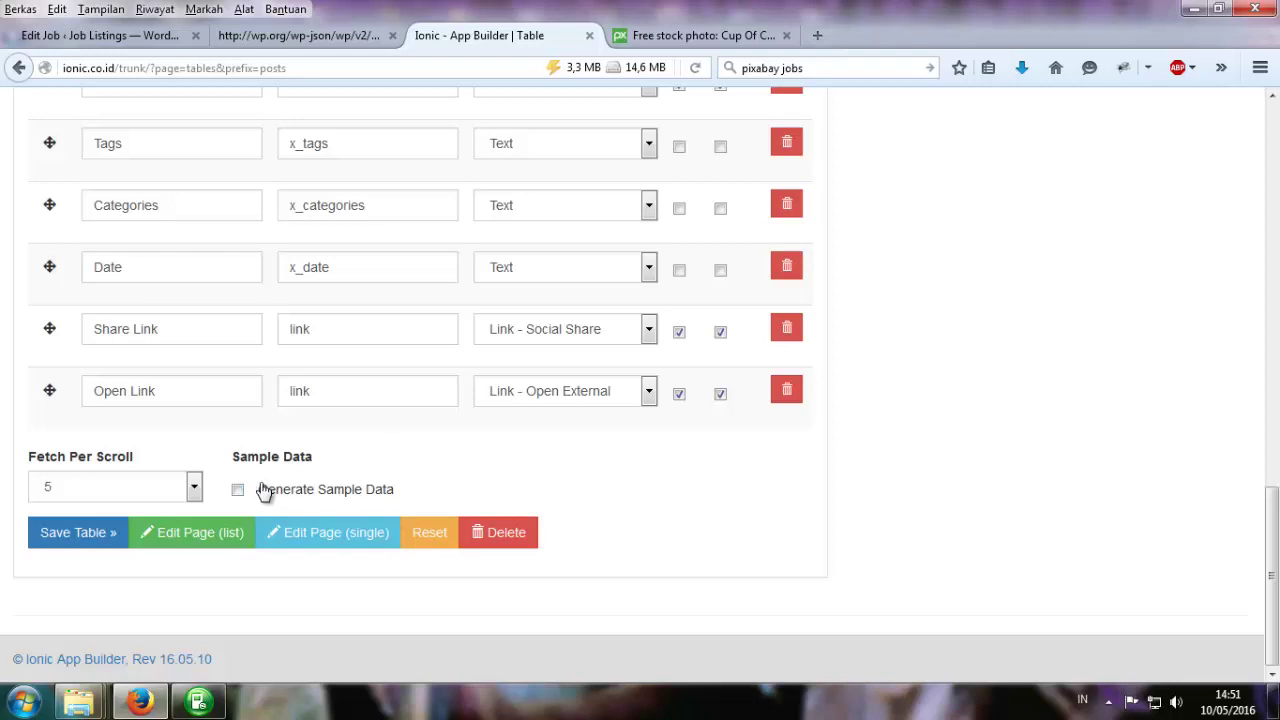
scroll(301, 440, up, 7)
scroll(301, 440, up, 5)
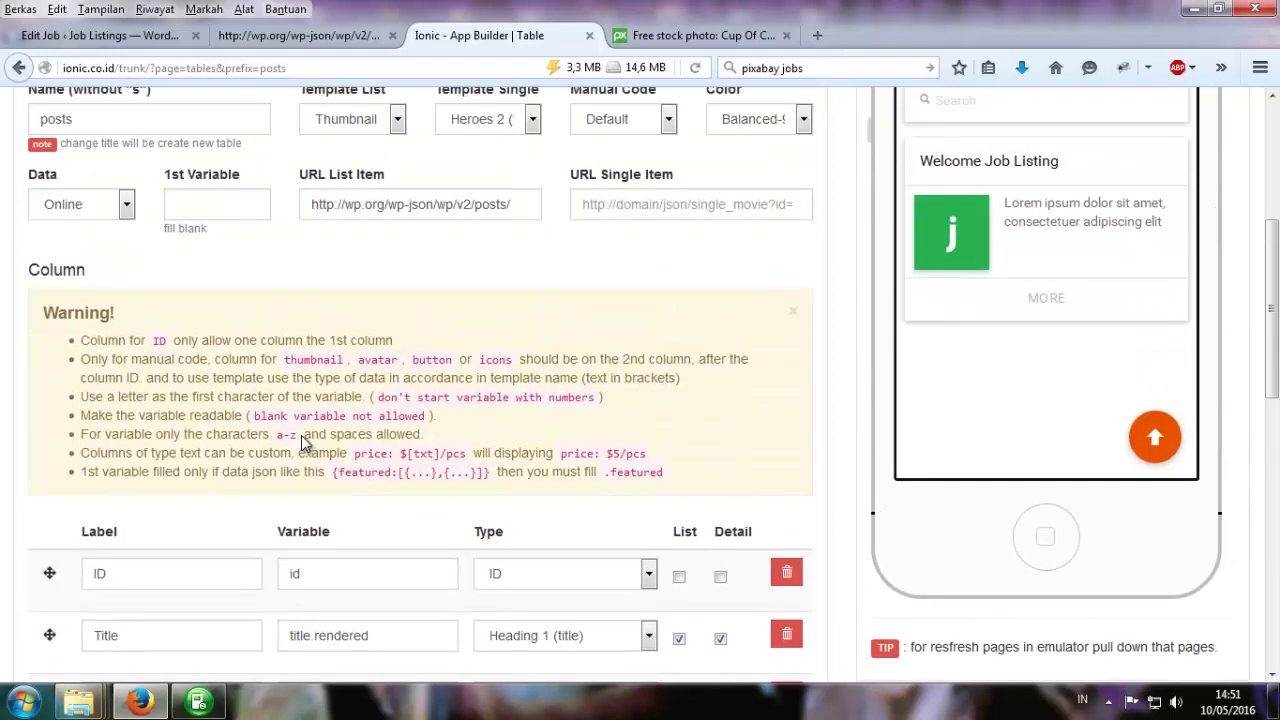
scroll(319, 428, up, 3)
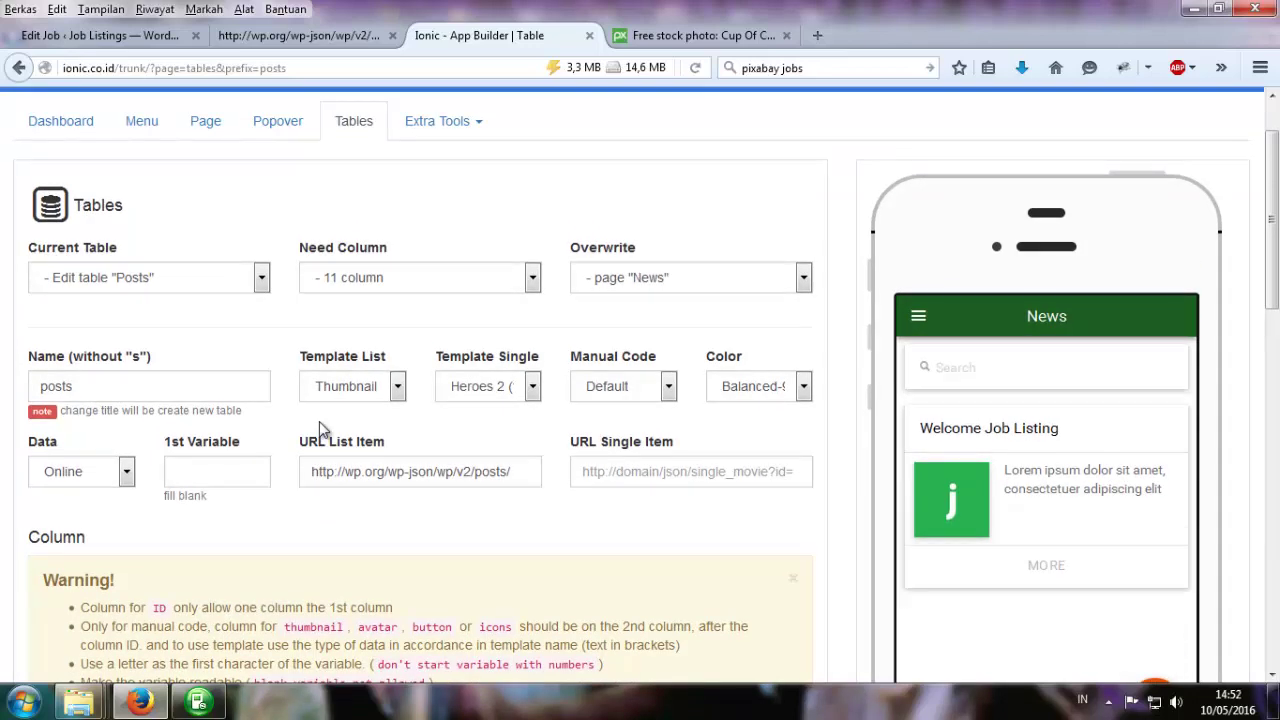
click(58, 138)
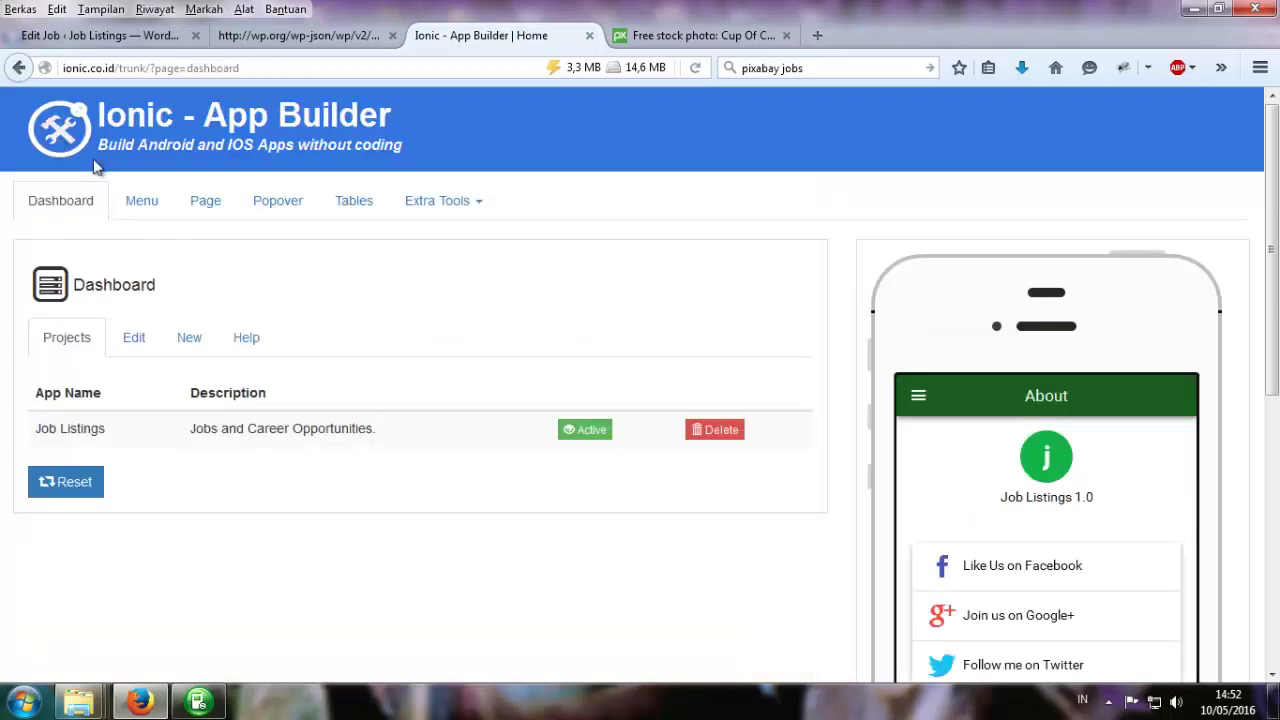